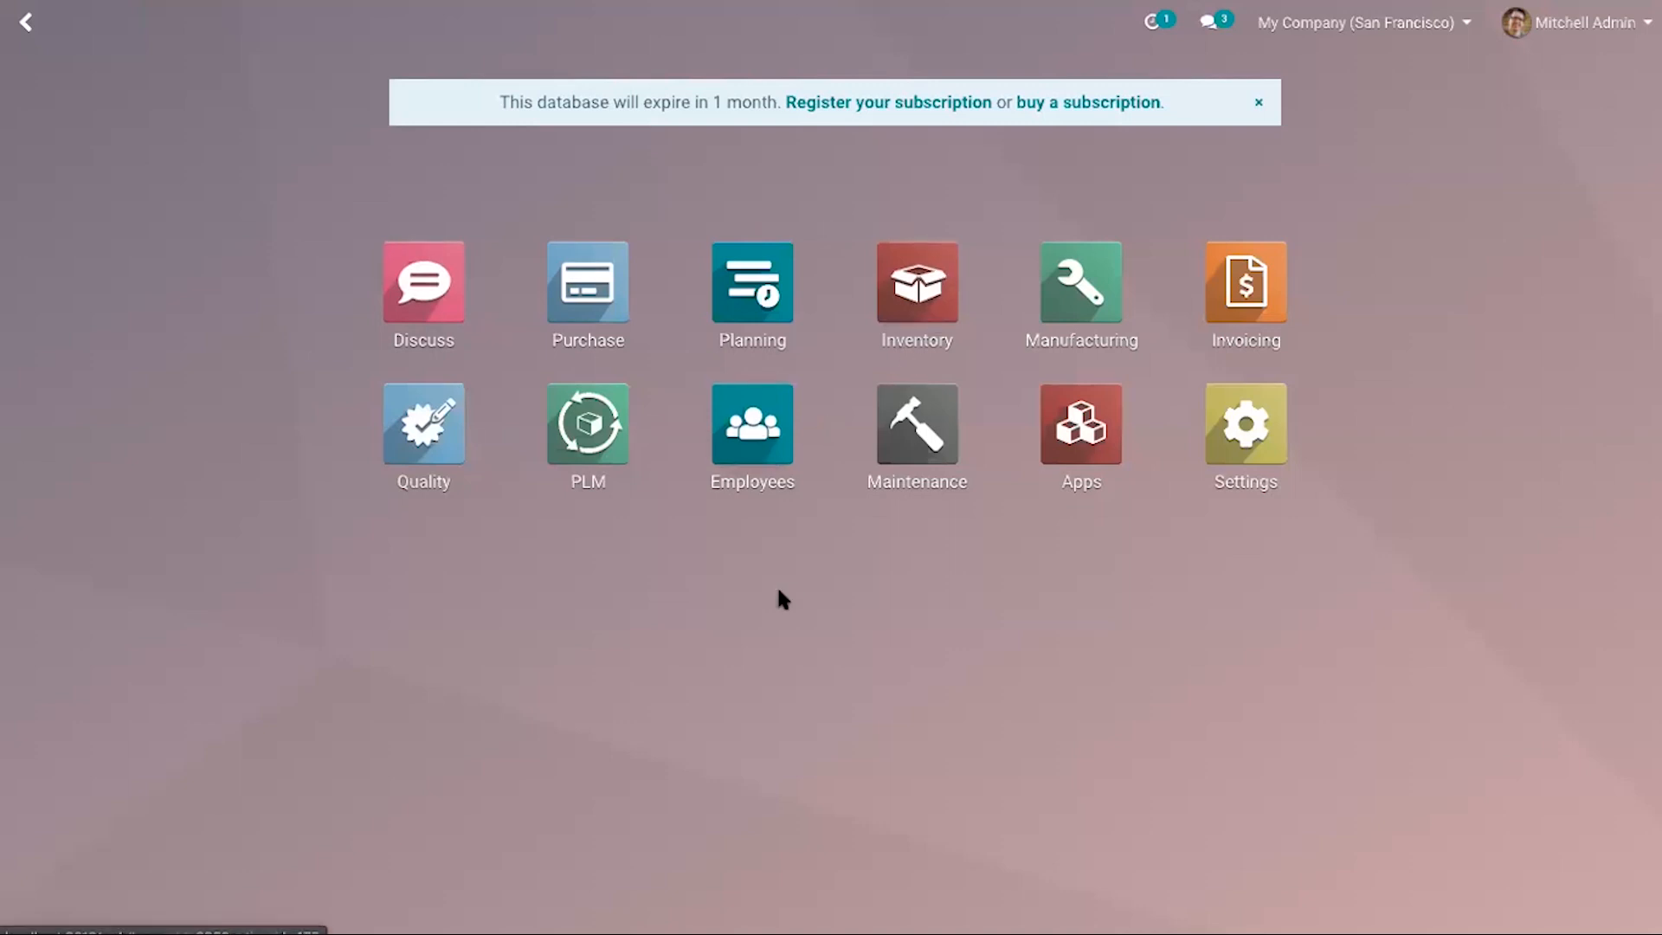
Look at the Maintenance teams dashboard and the Manufacturing work centers overview, returning to the app launcher.
left_click(920, 430)
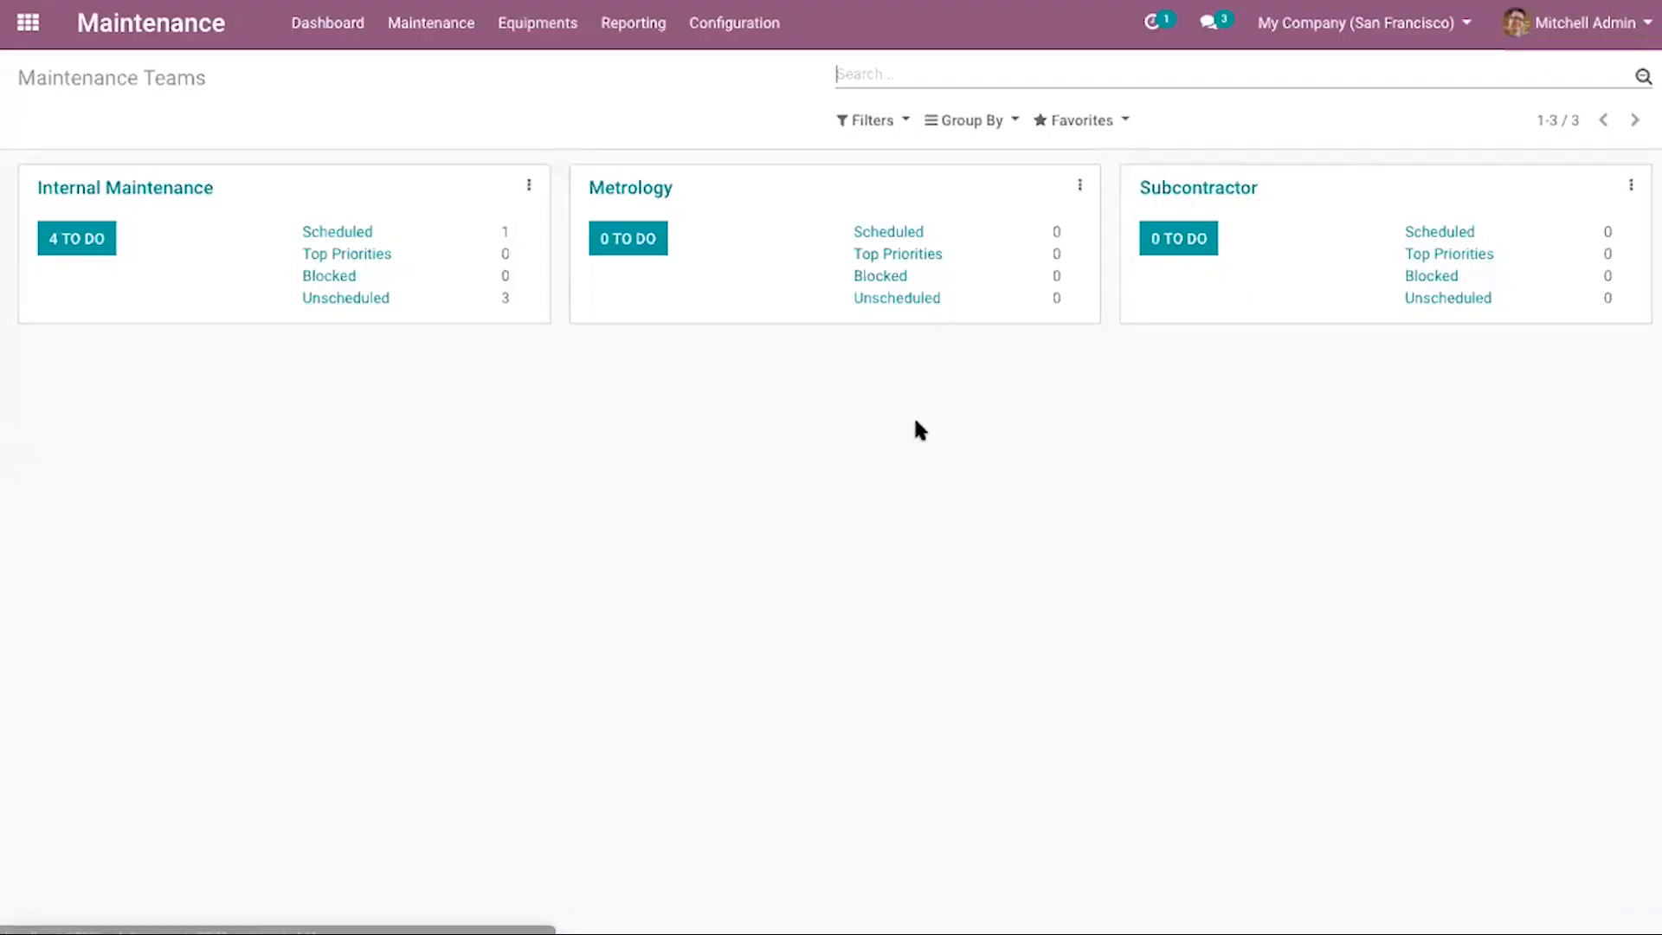
left_click(47, 24)
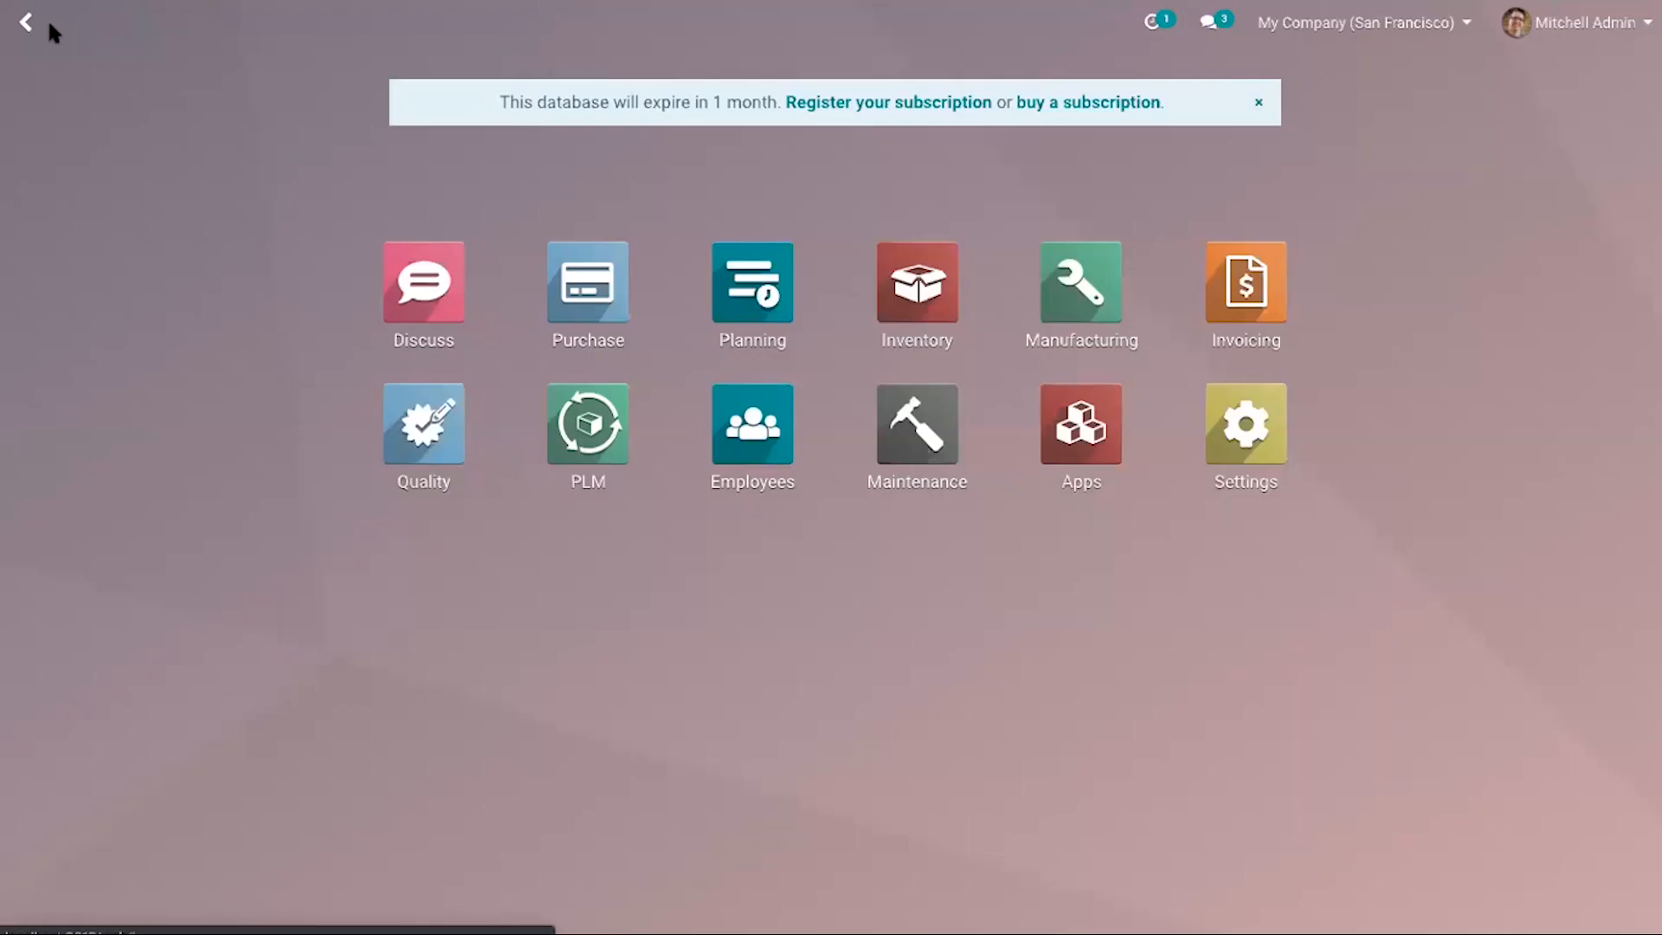
left_click(1097, 310)
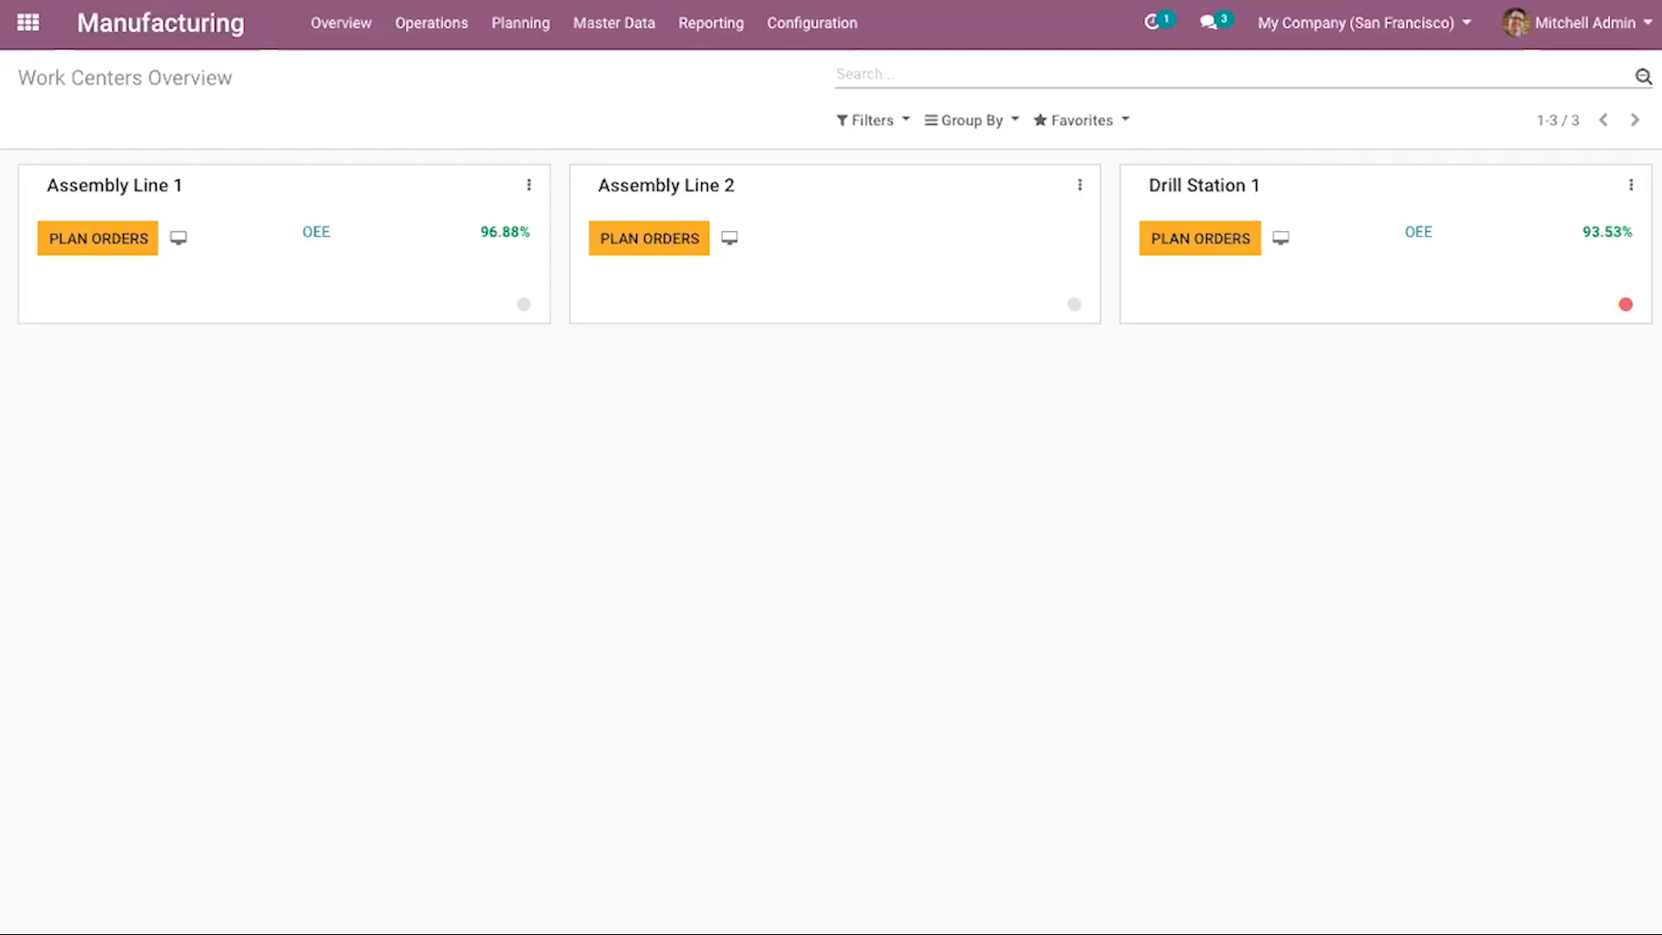
left_click(28, 22)
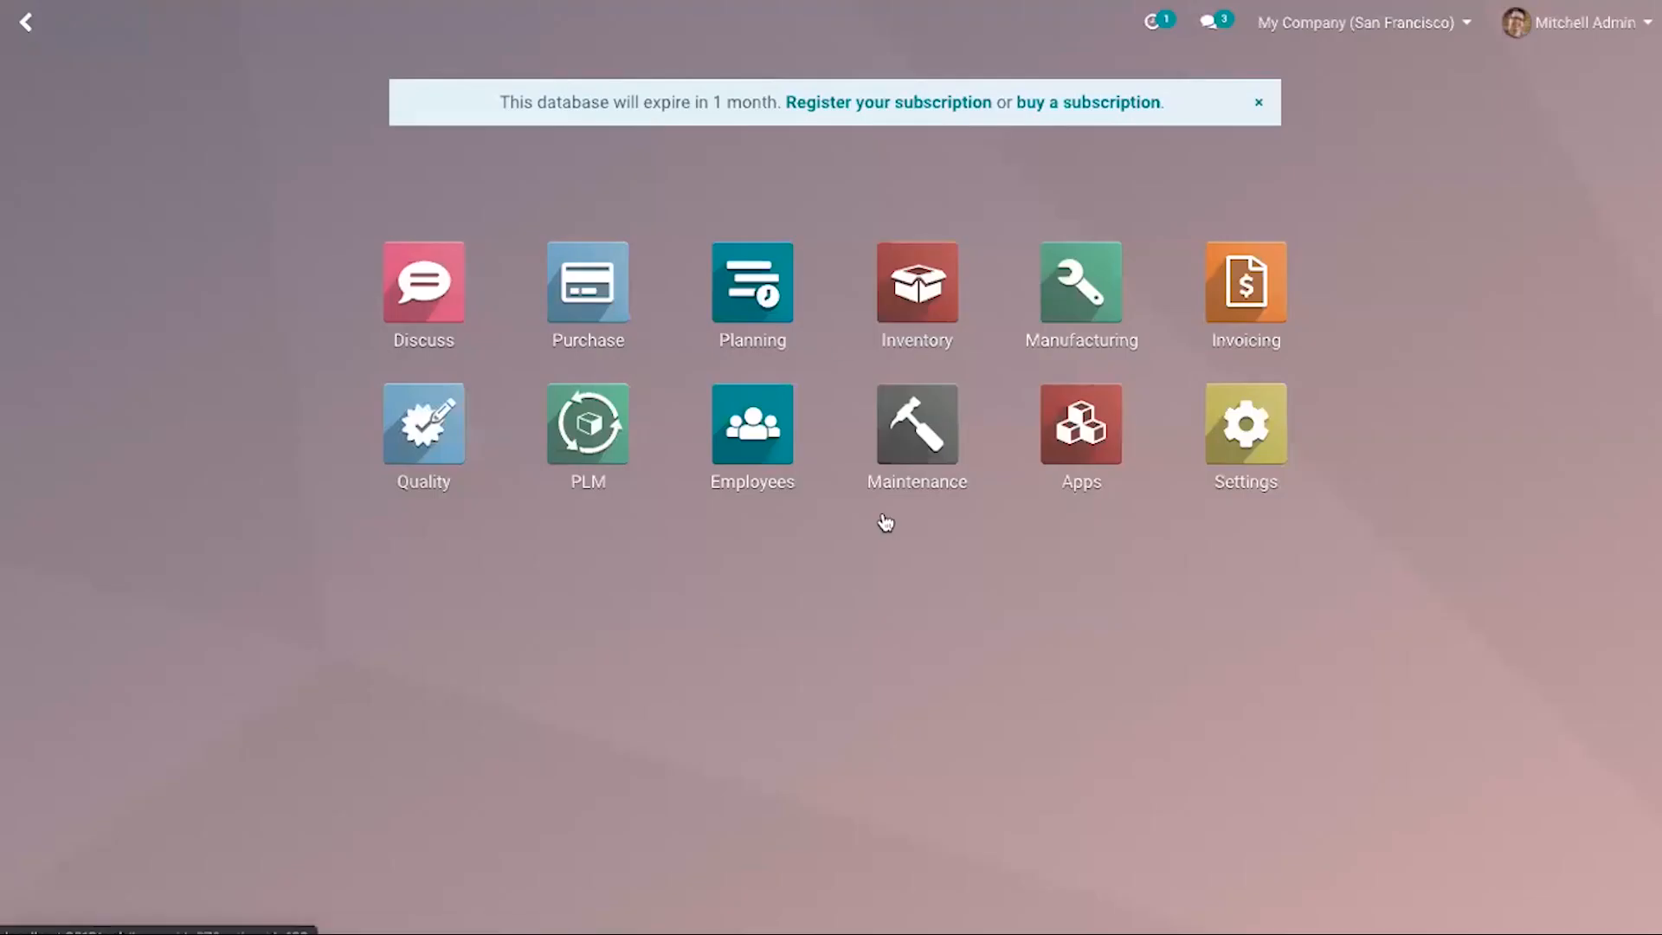
Open the maintenance teams configuration and check which members can be assigned to the Internal Maintenance team.
left_click(922, 452)
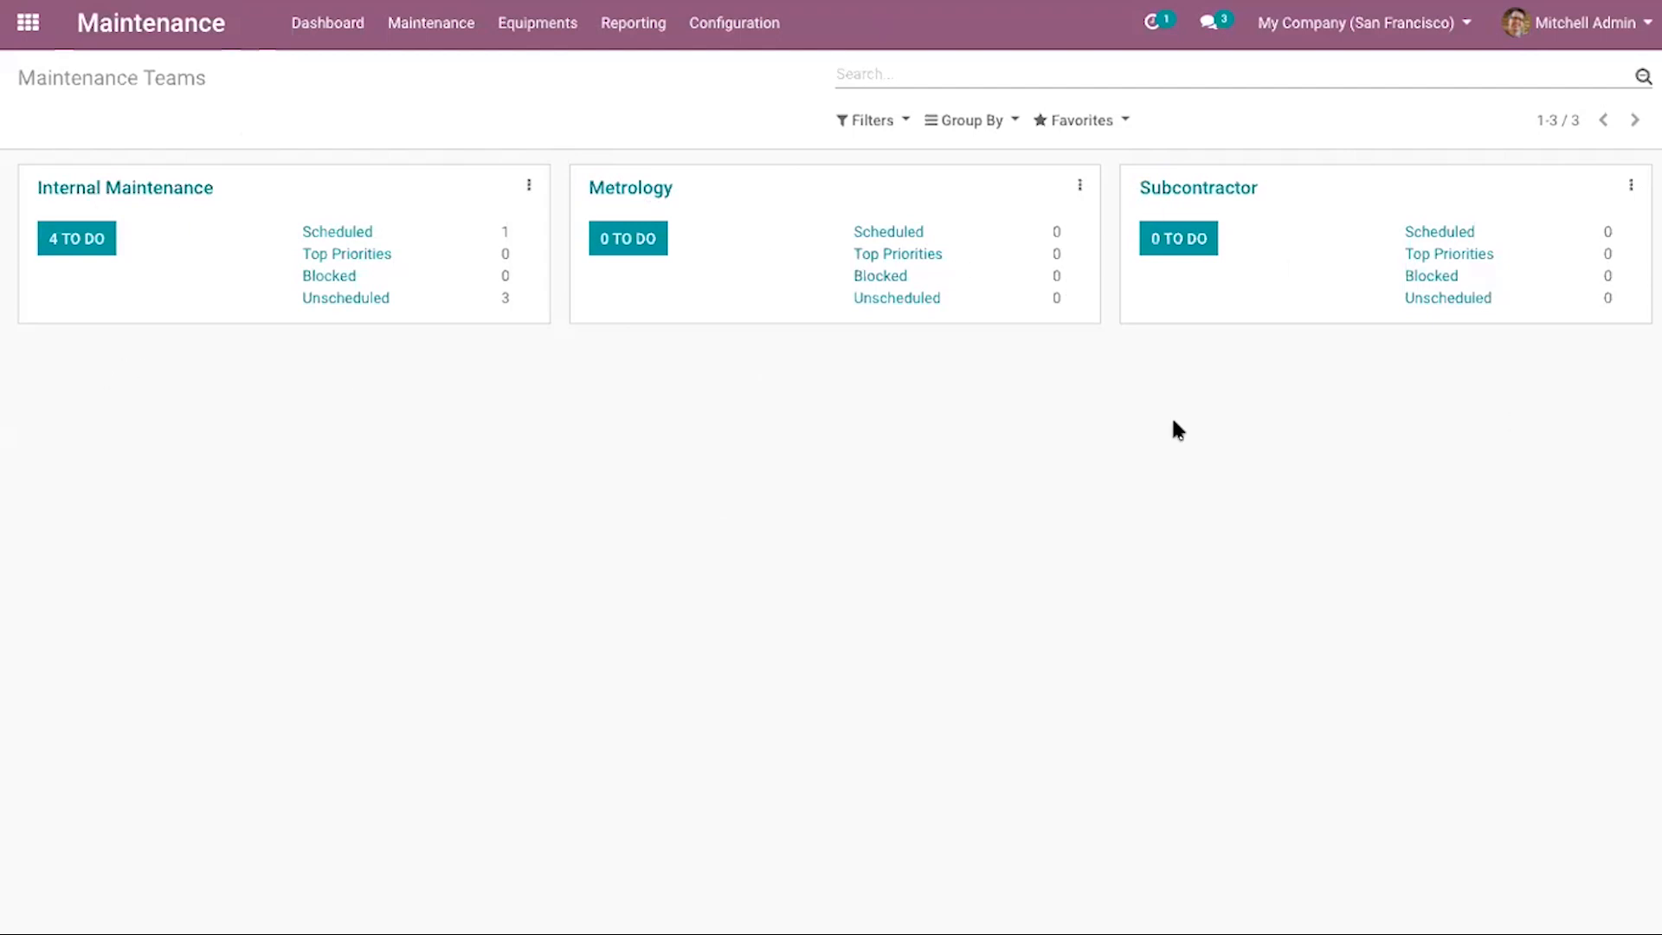
left_click(734, 35)
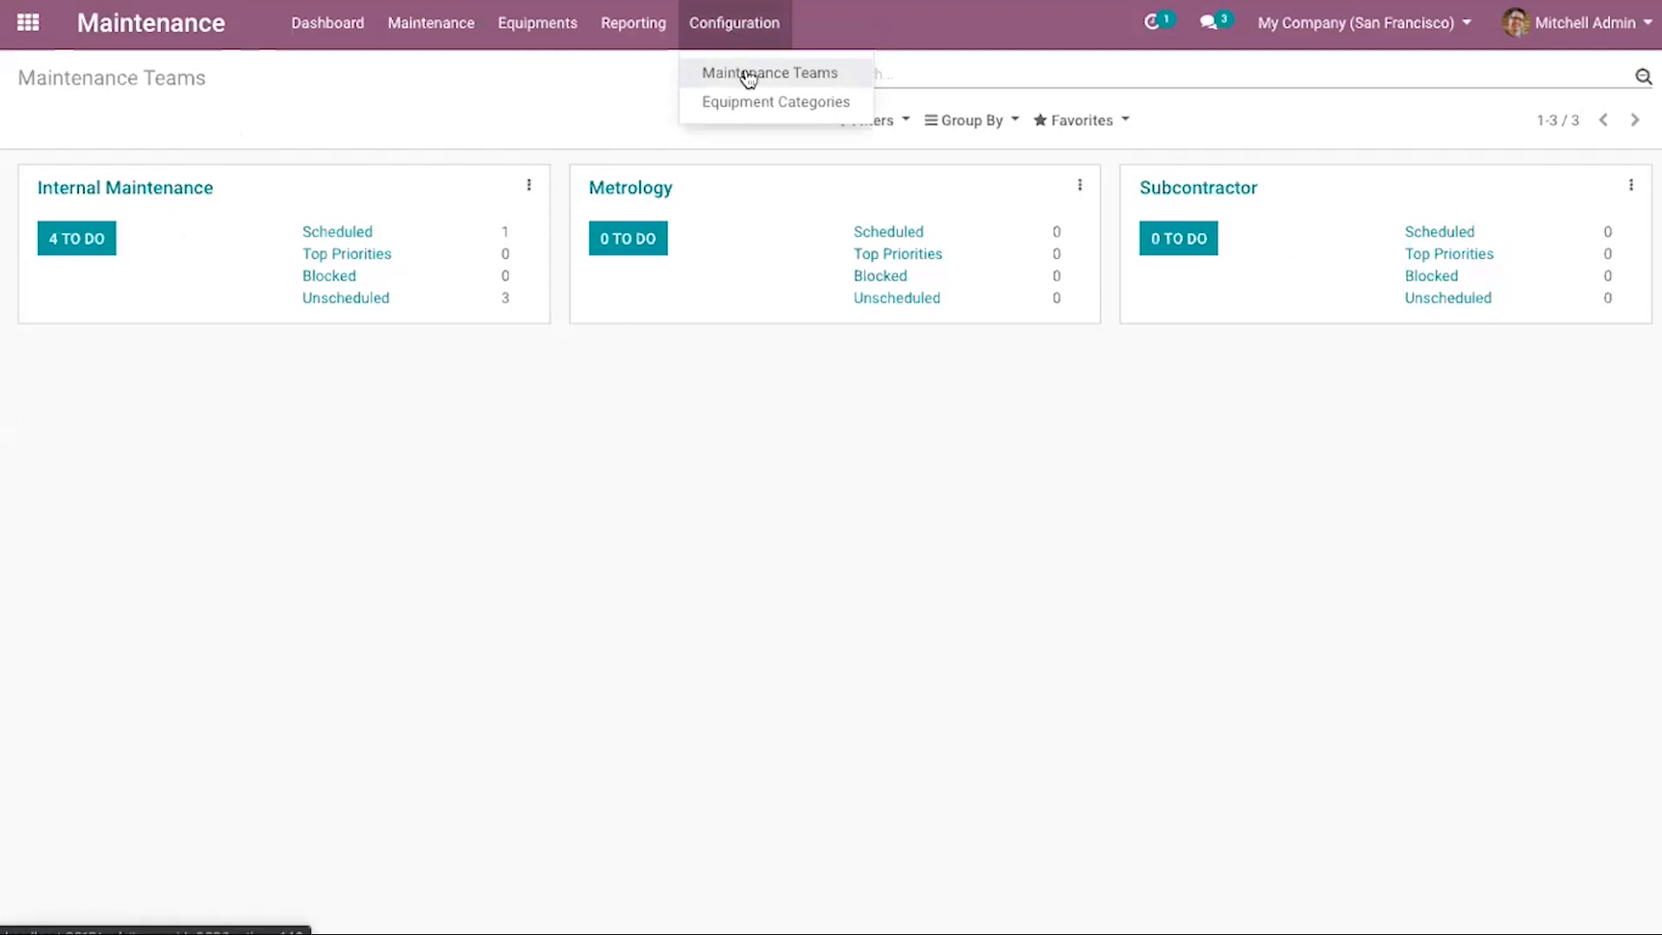
left_click(748, 76)
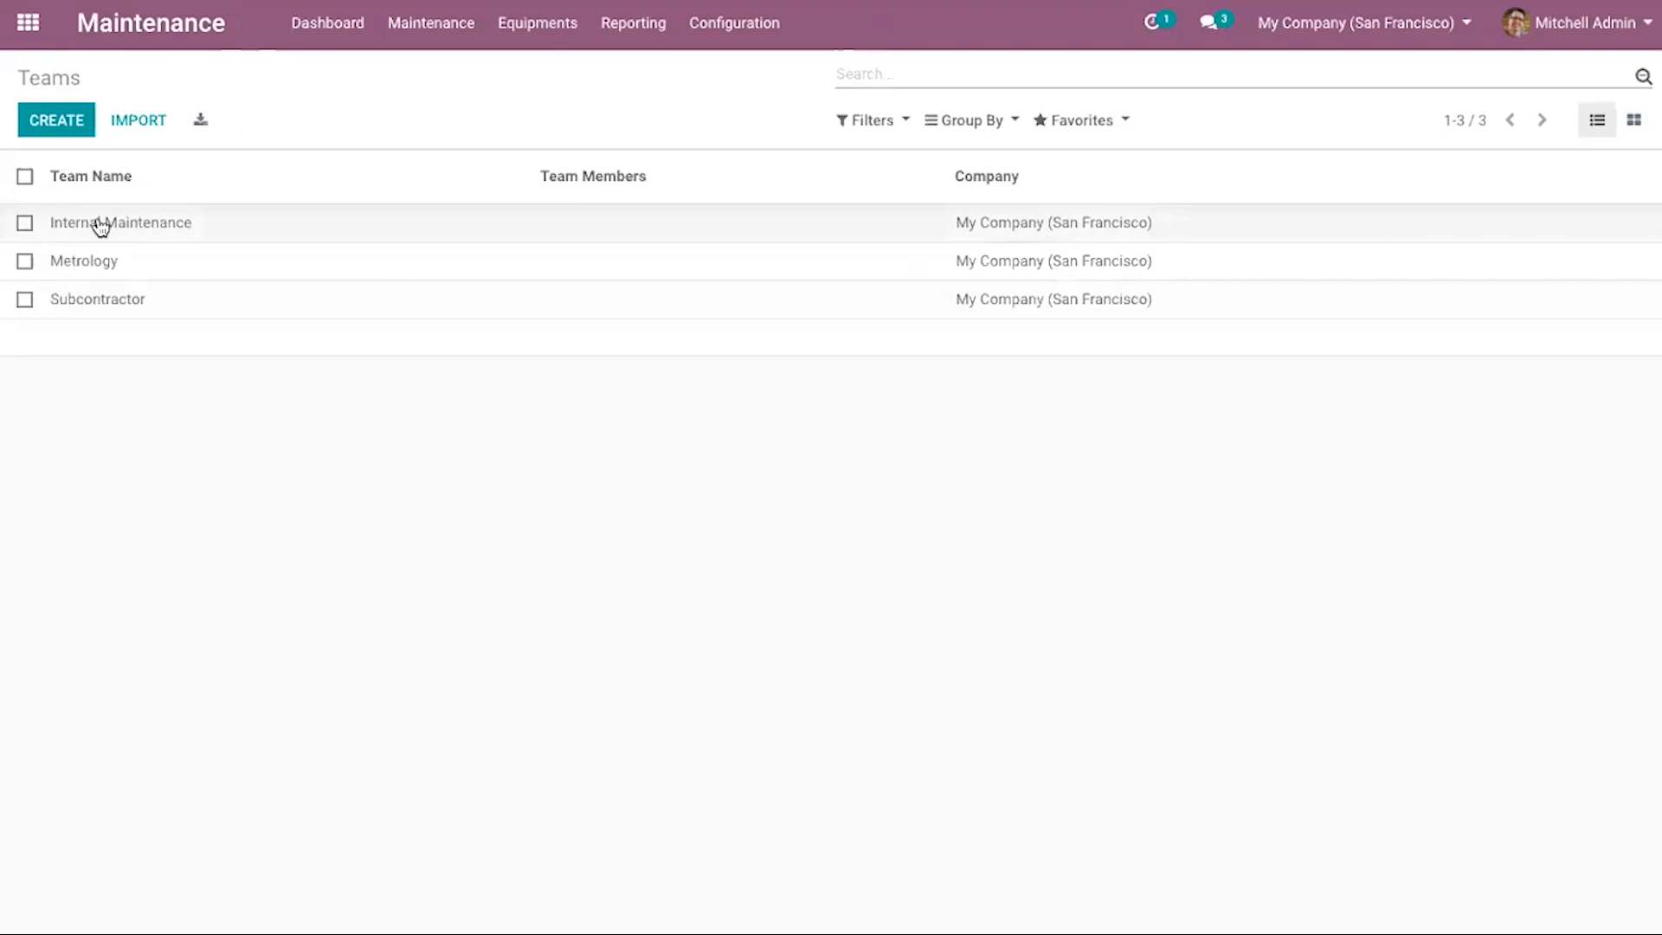
left_click(97, 223)
left_click(608, 231)
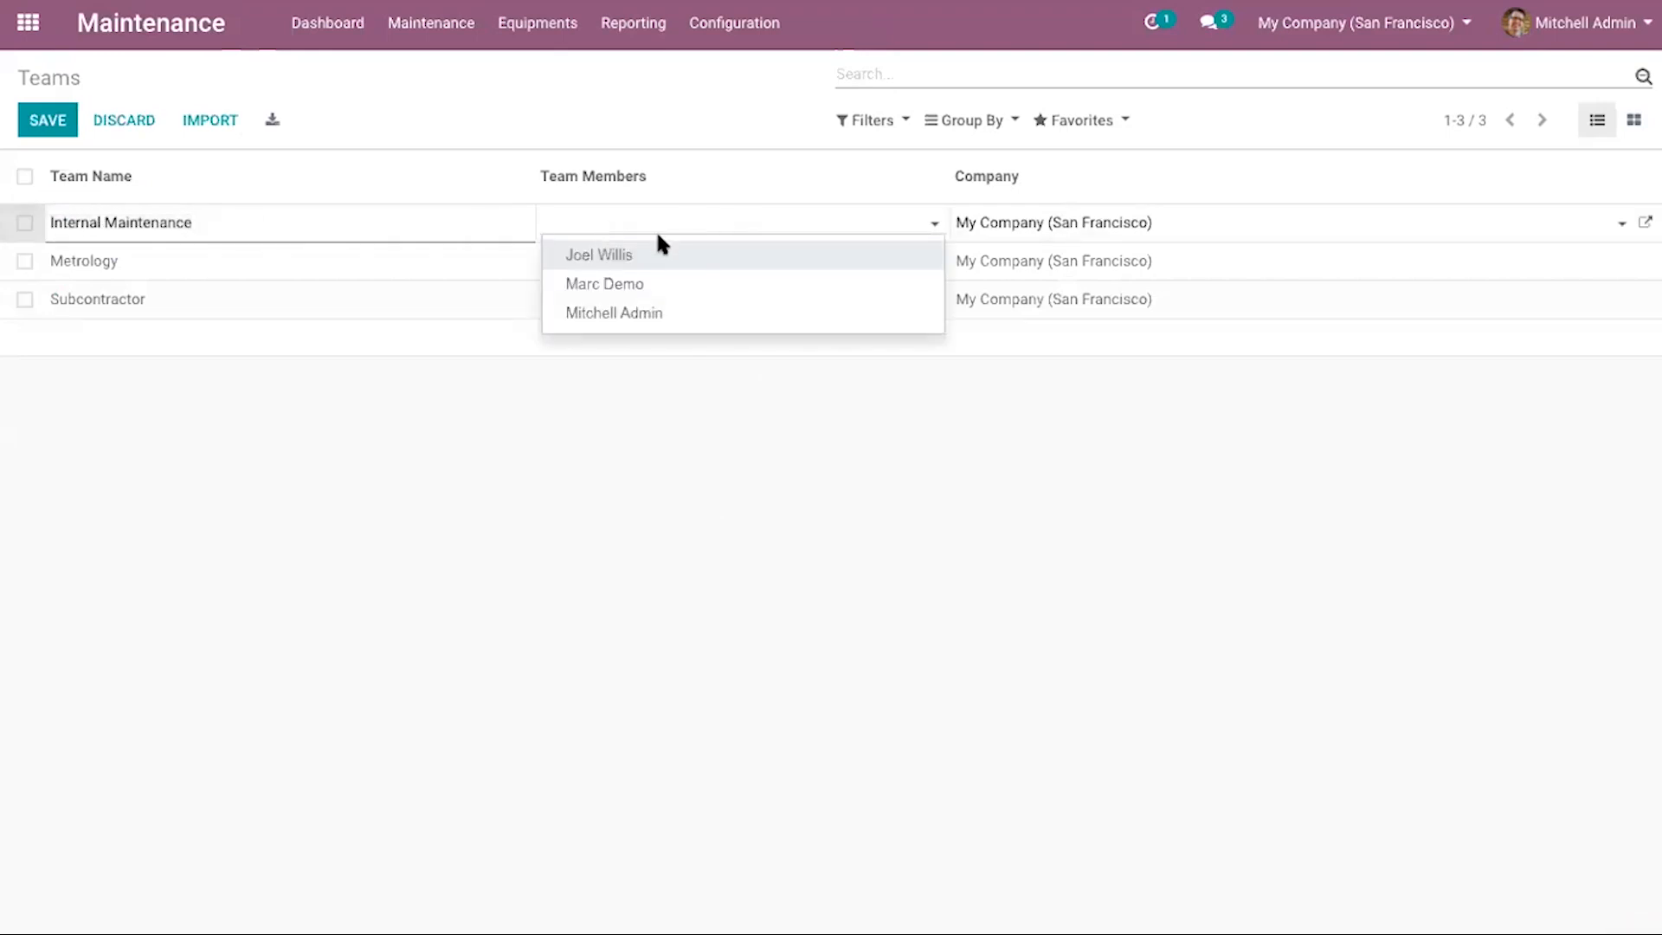
left_click(703, 132)
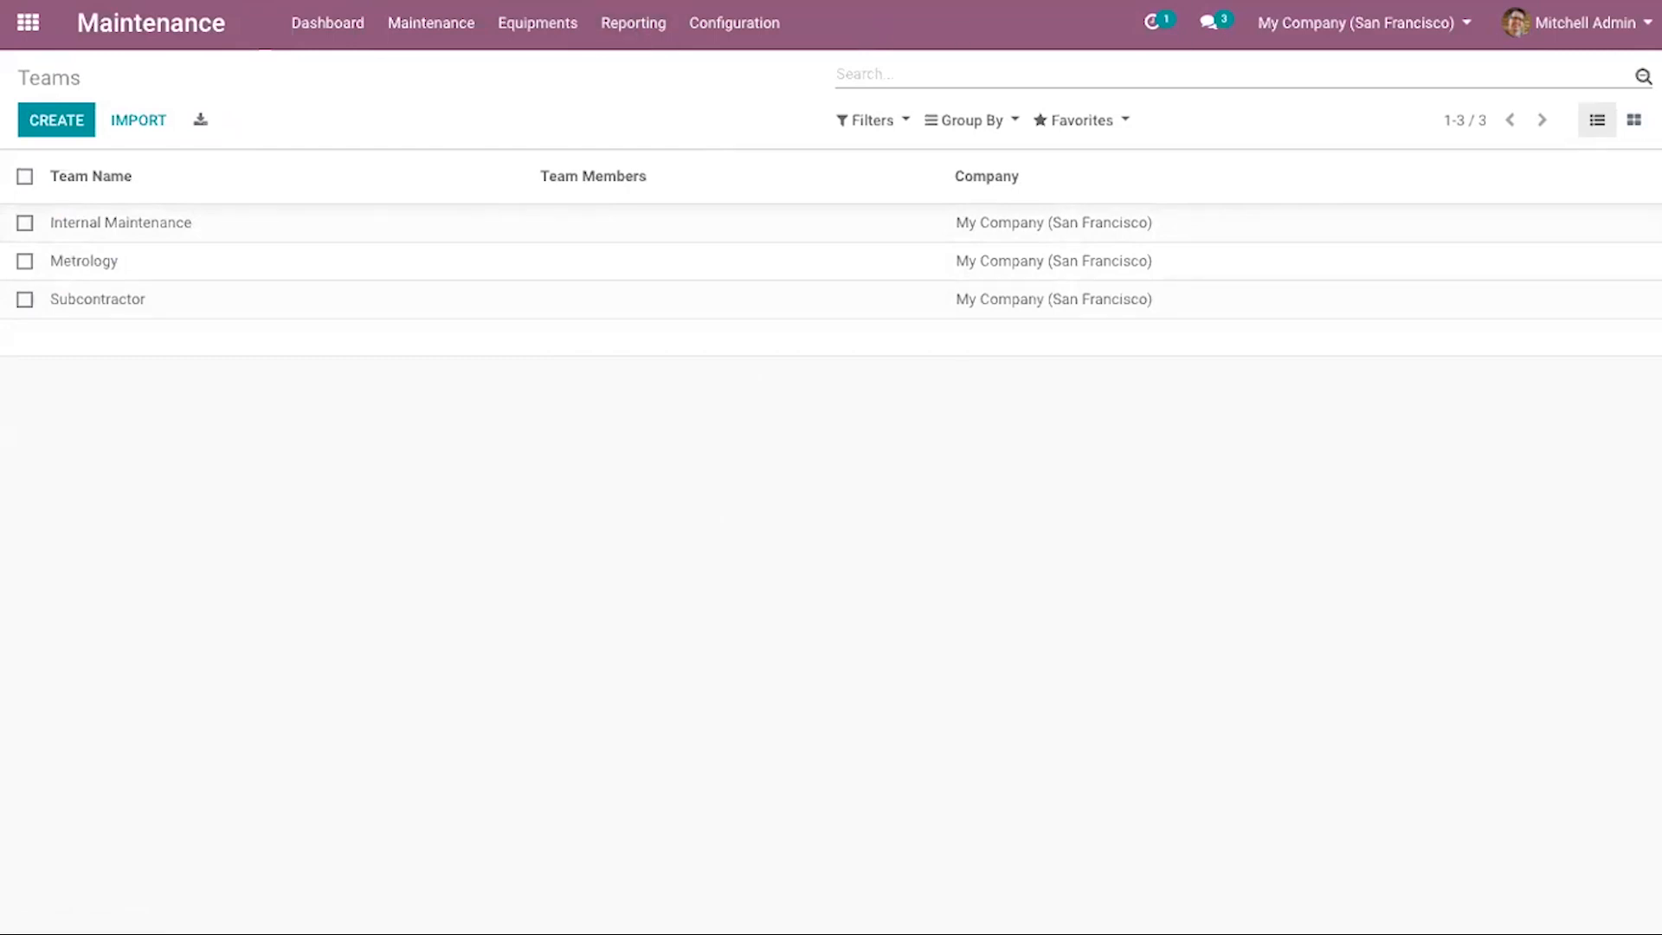
Activate developer mode in the general settings.
left_click(28, 23)
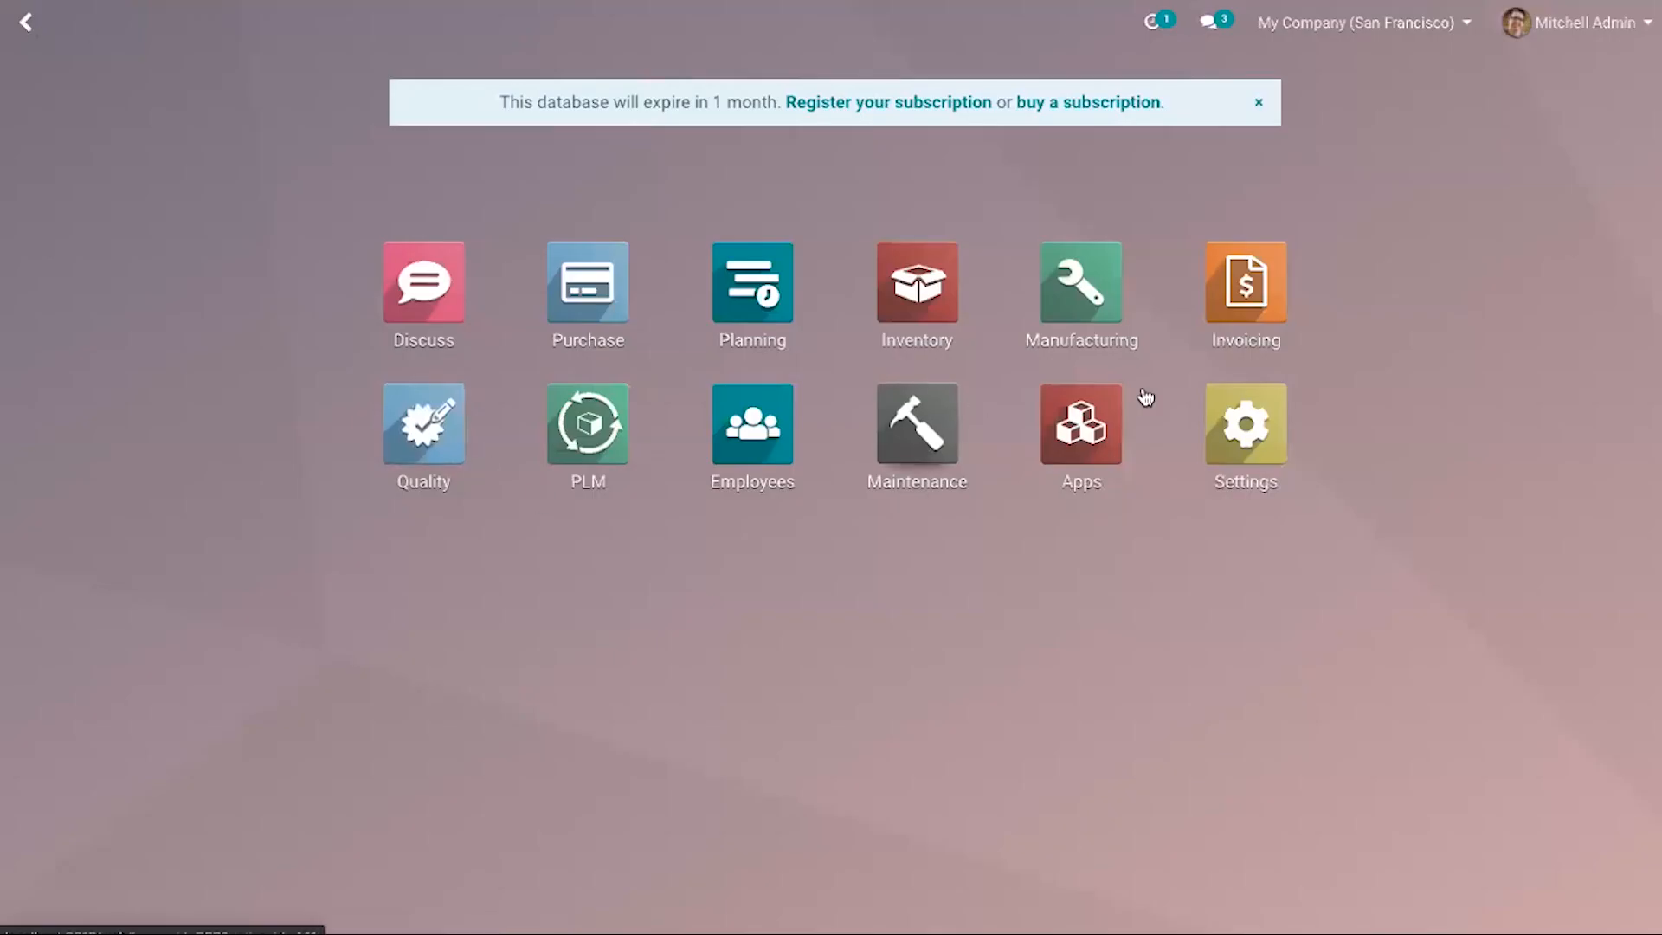
left_click(1247, 445)
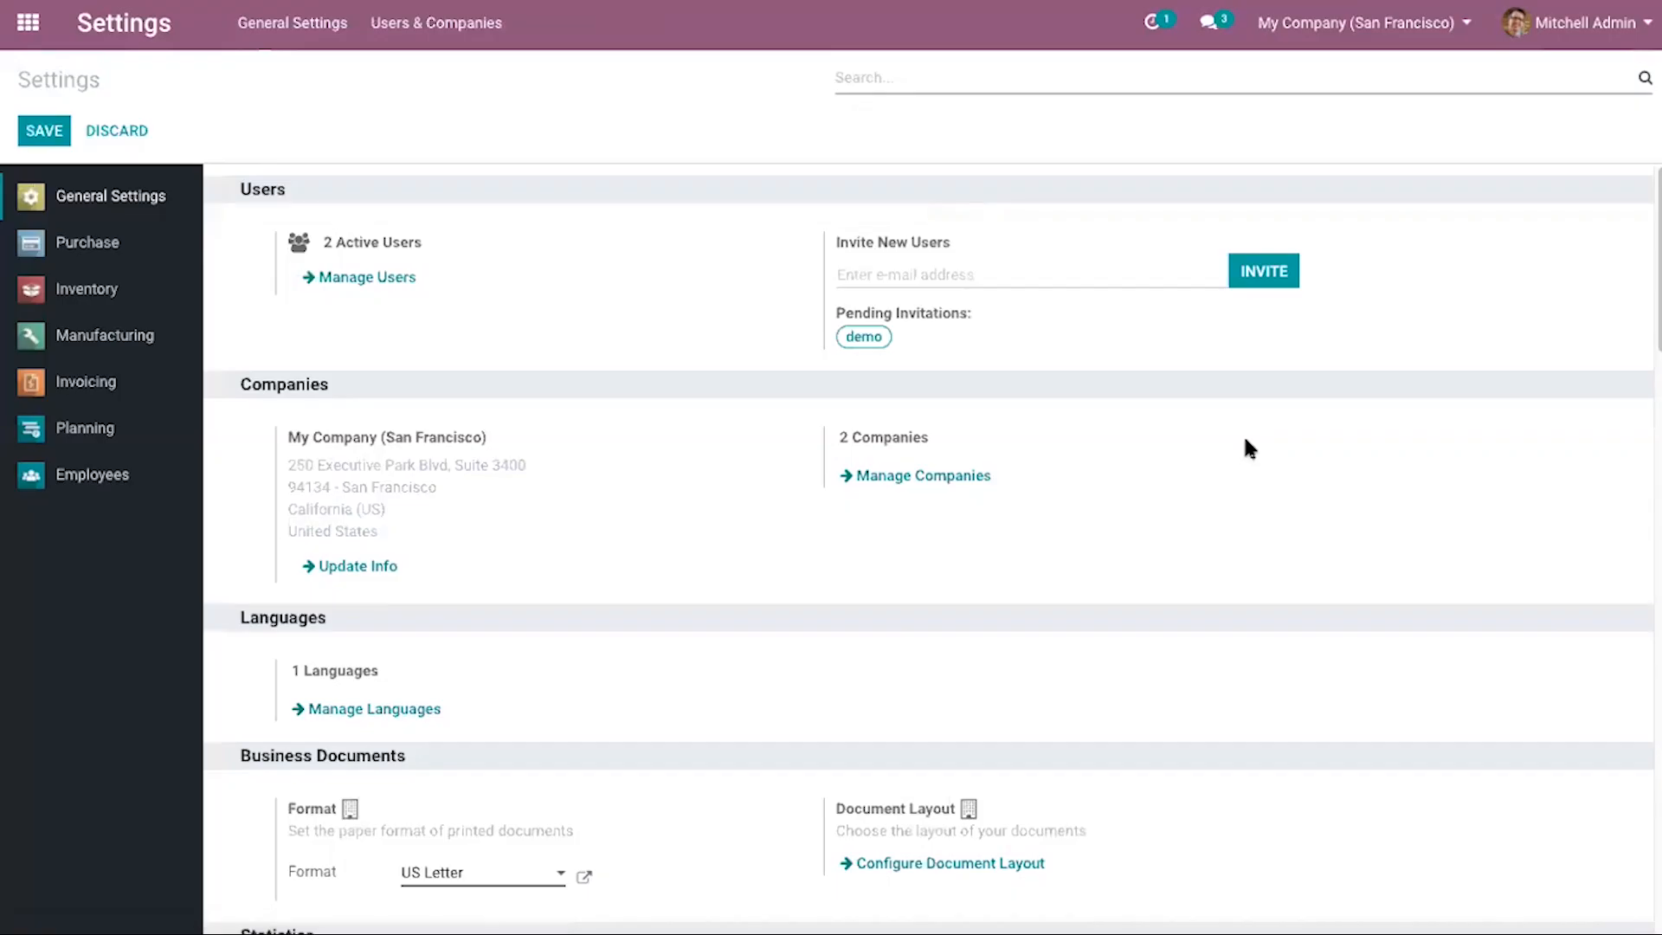
scroll(1246, 446, "down", 10)
scroll(1247, 446, "down", 5)
left_click(438, 729)
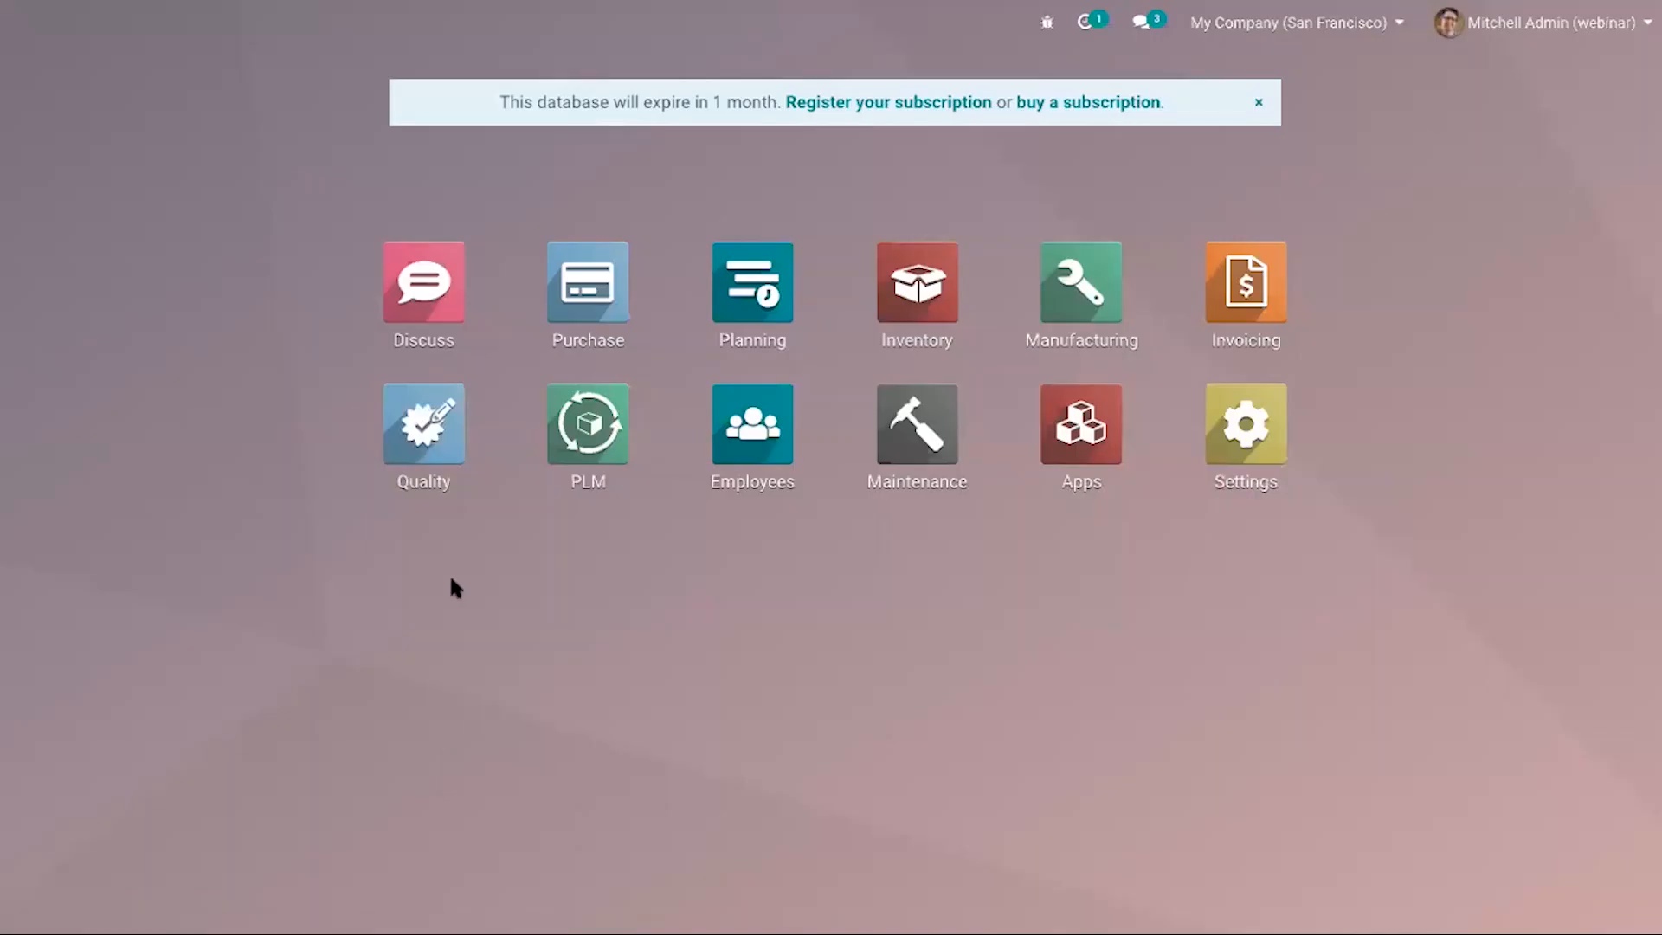
Review the equipment categories in the Maintenance configuration.
left_click(900, 435)
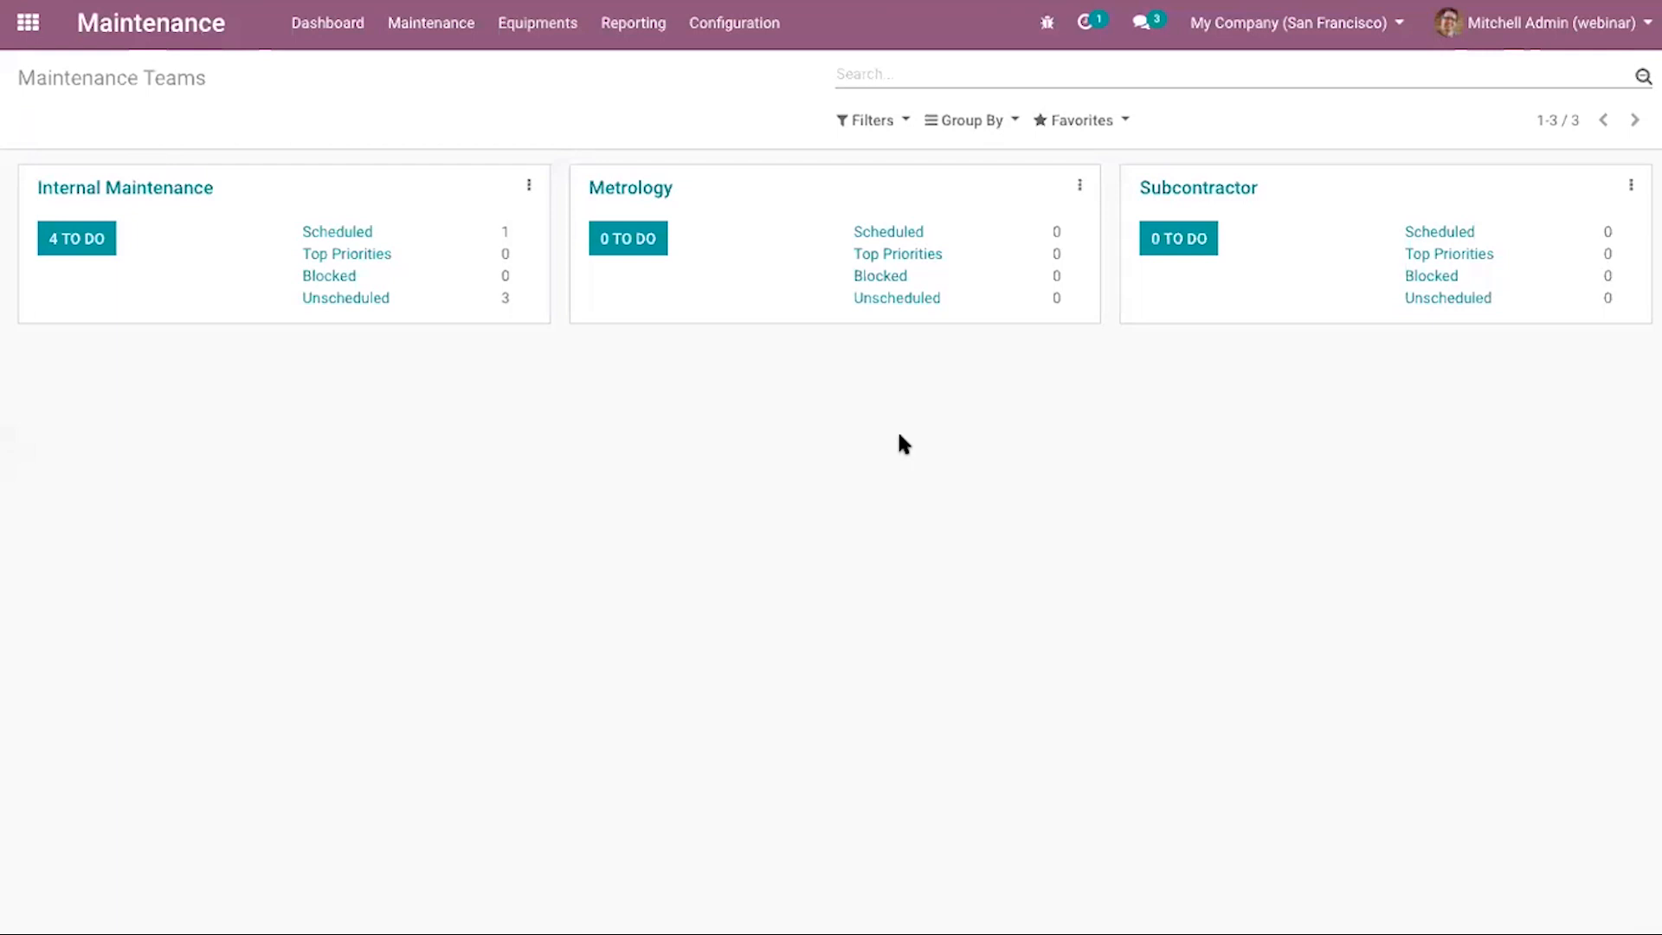
left_click(734, 32)
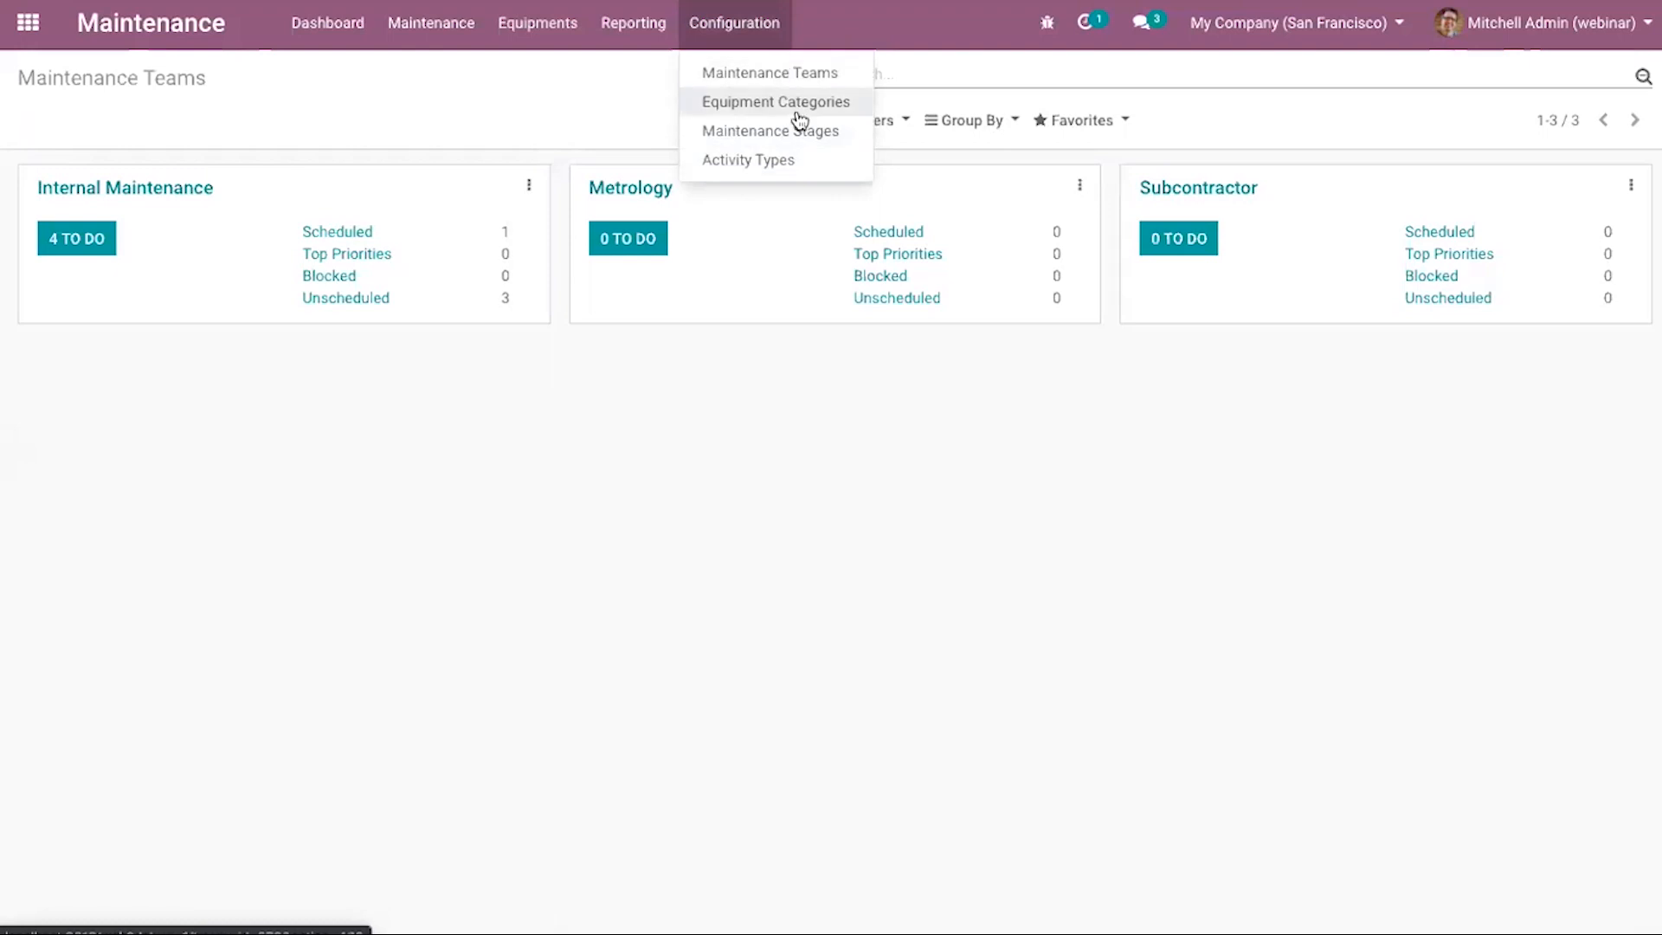
left_click(616, 117)
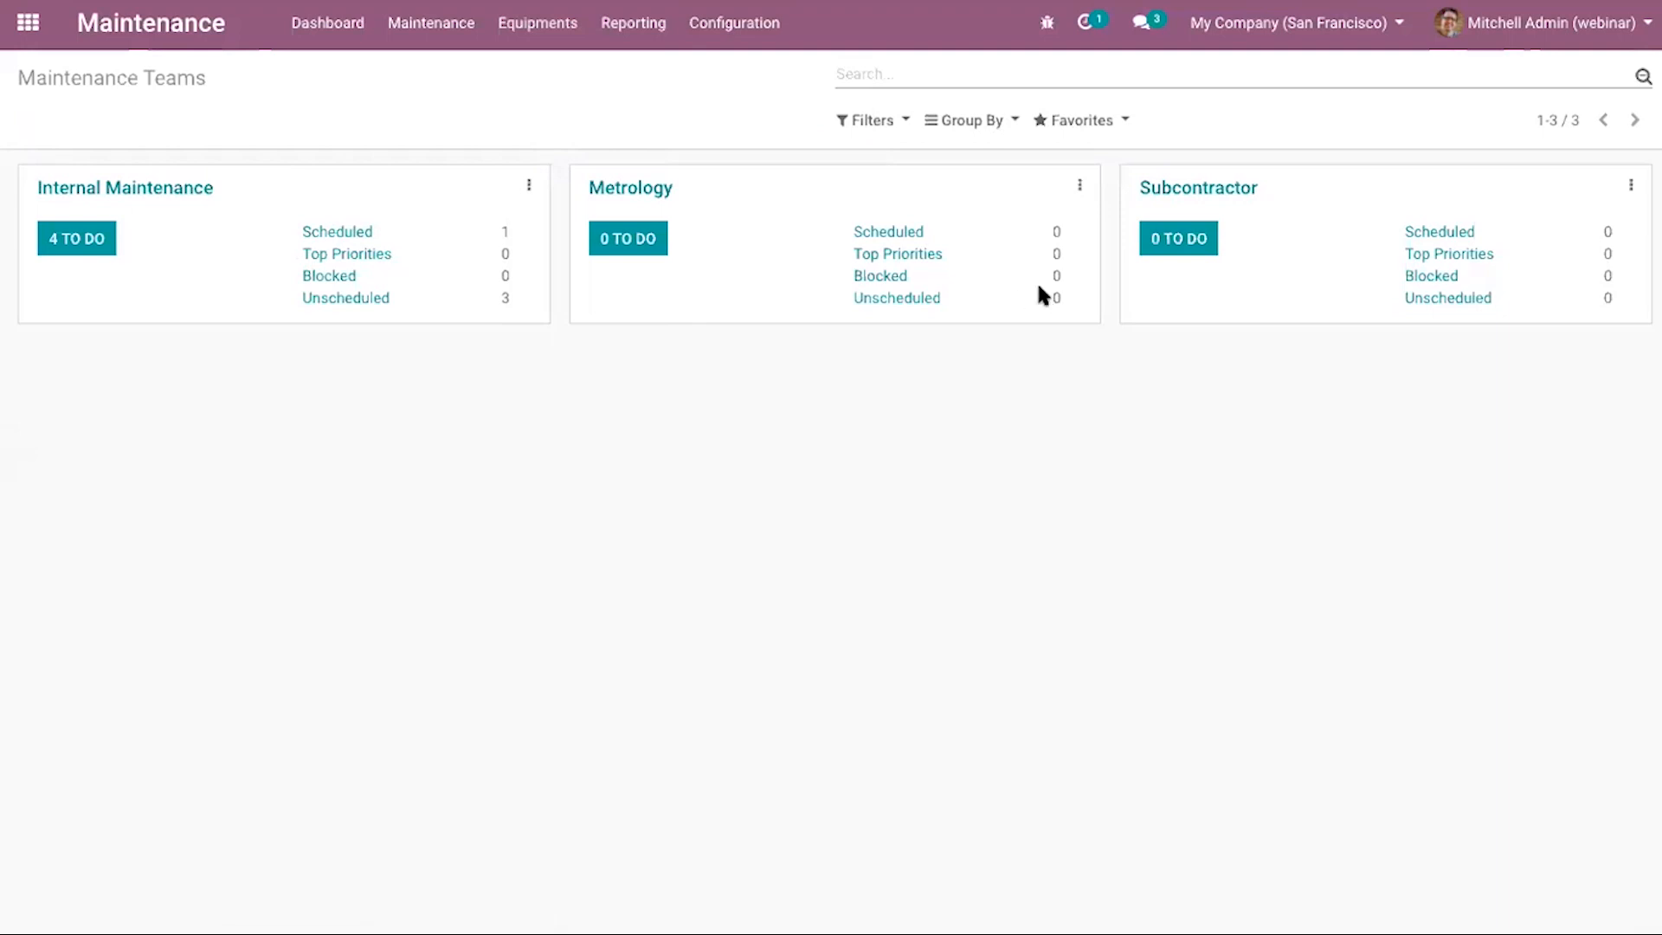
left_click(750, 43)
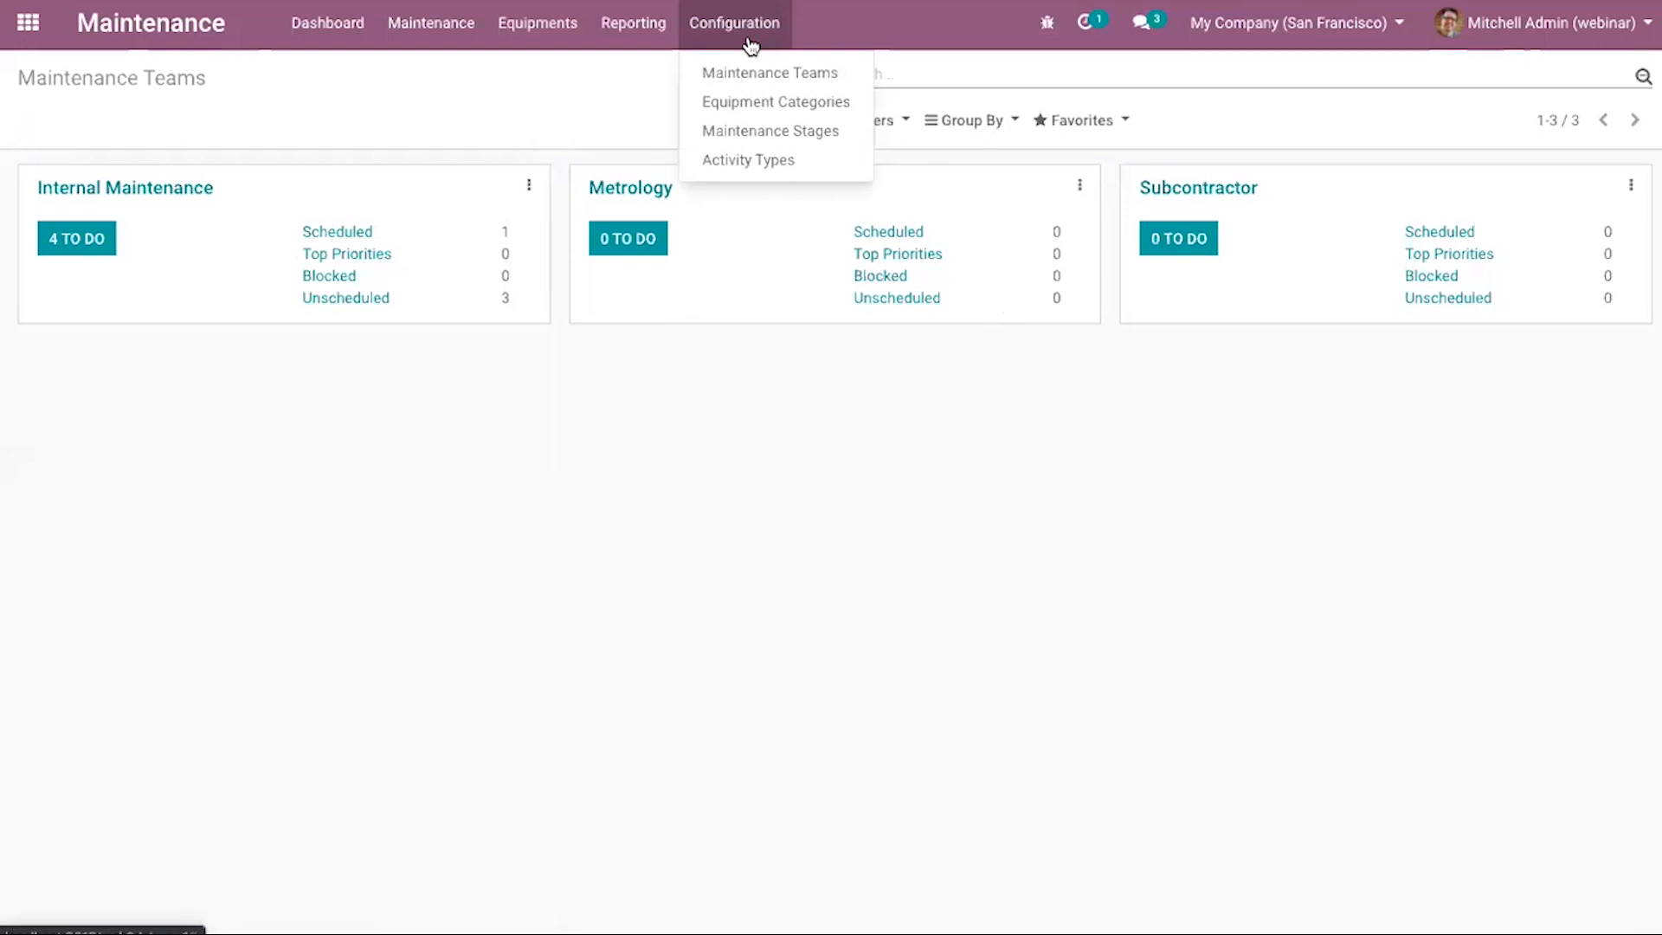
left_click(773, 102)
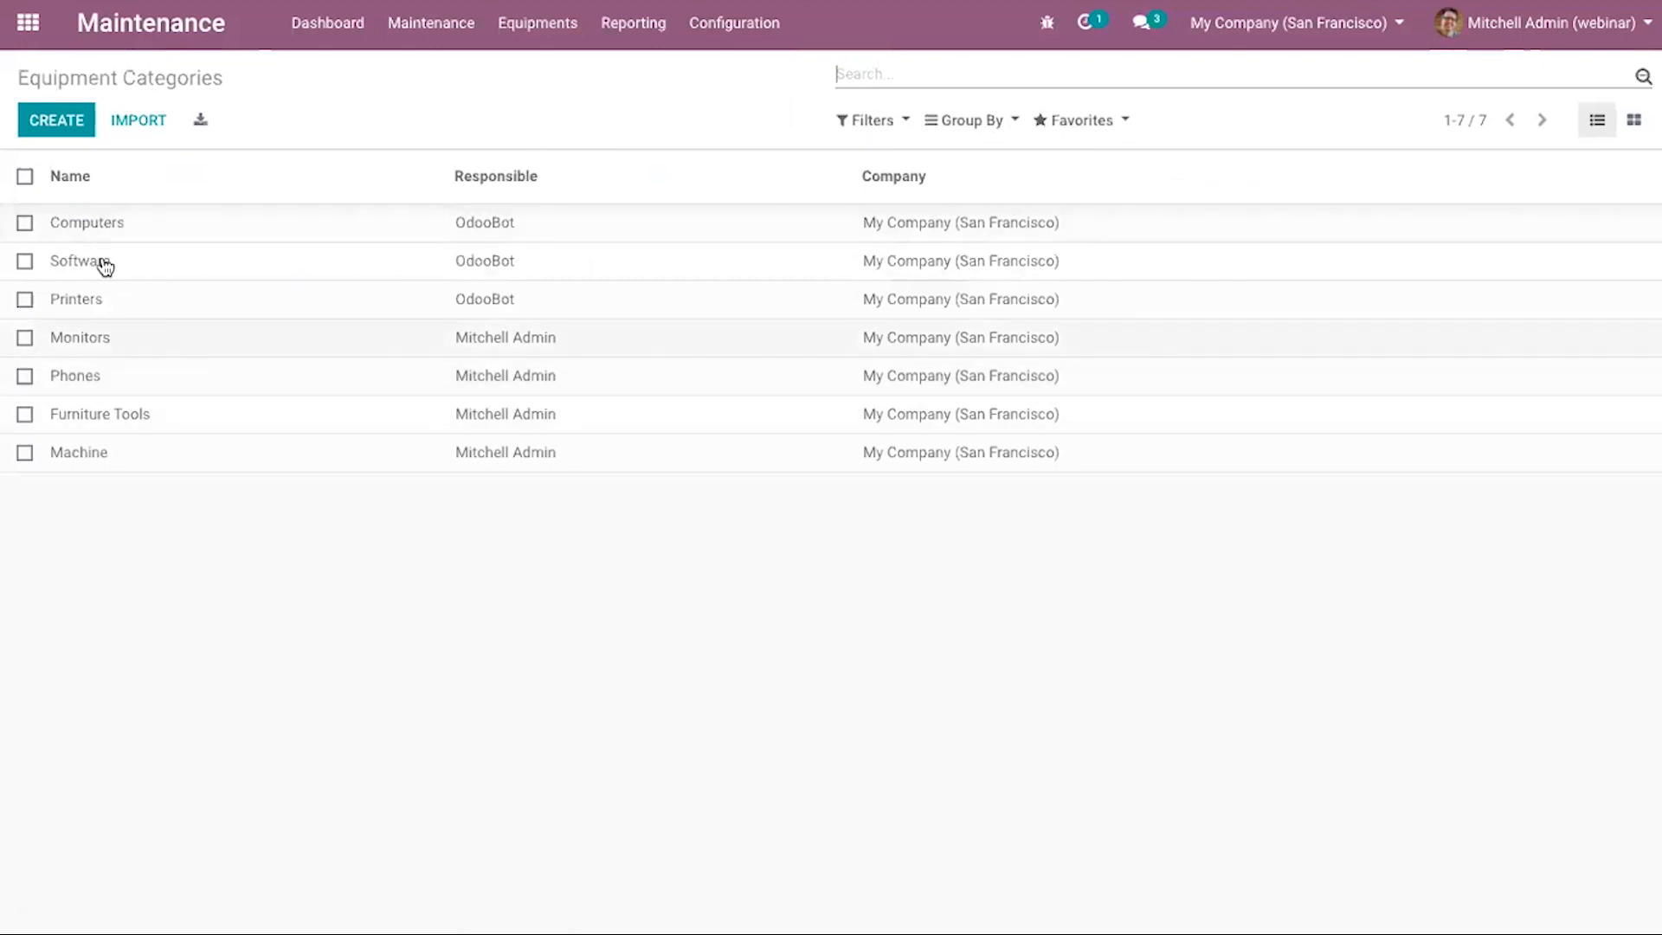
Review the maintenance stages and the activity types in the Maintenance configuration.
left_click(732, 17)
left_click(761, 131)
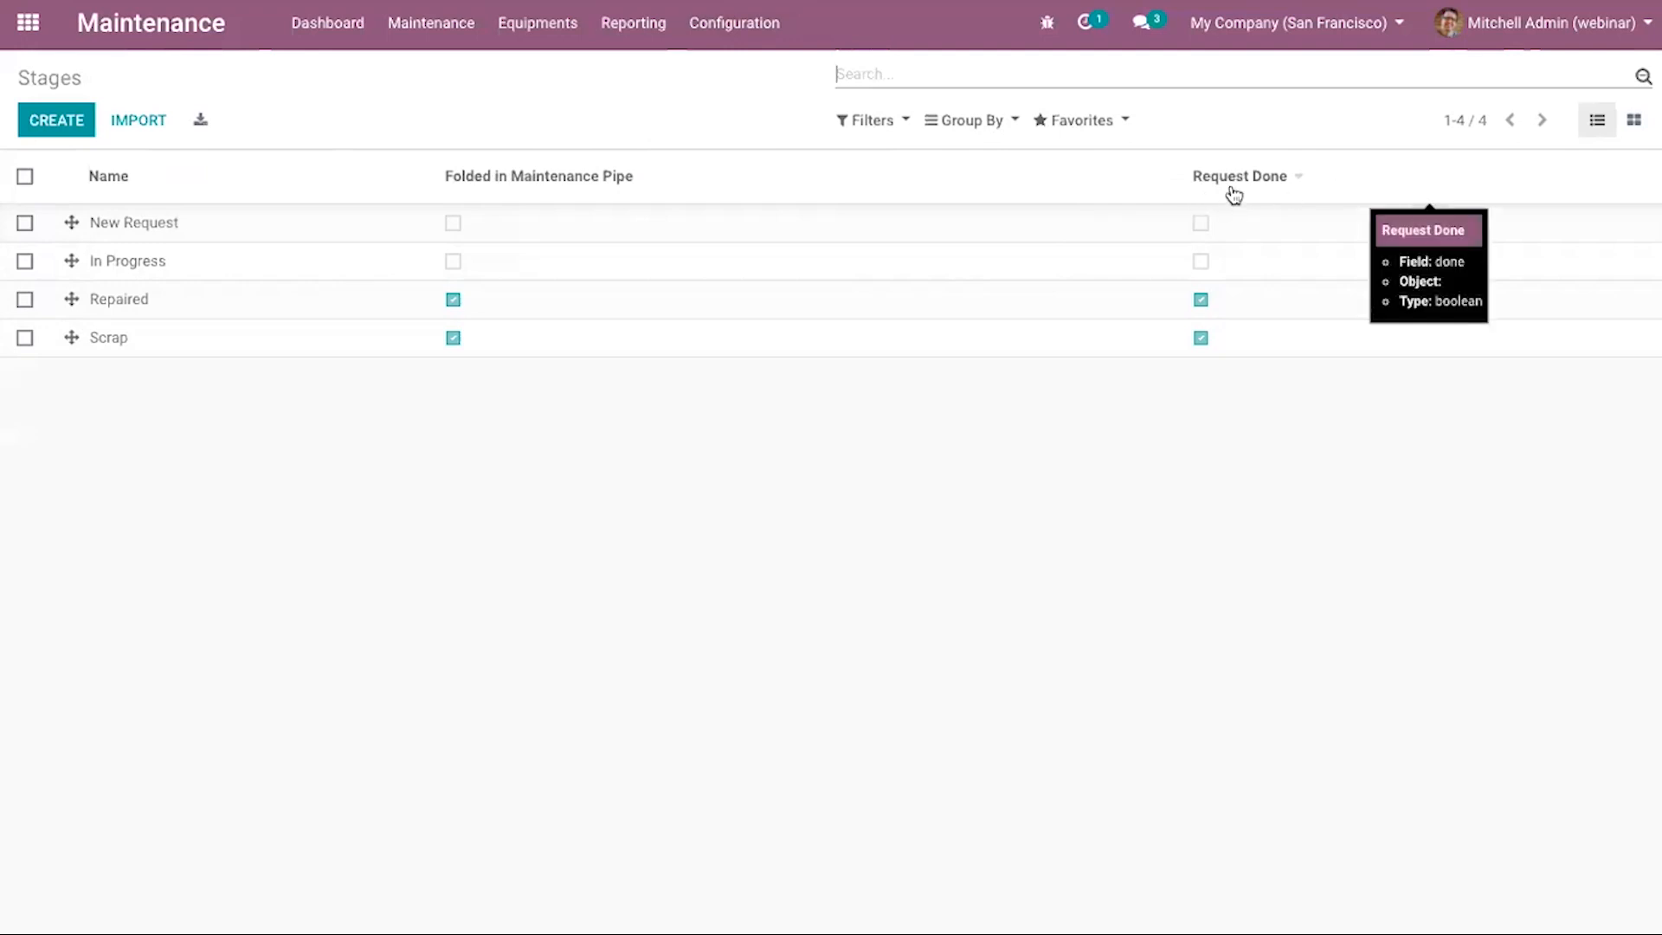
left_click(729, 27)
mouse_move(632, 24)
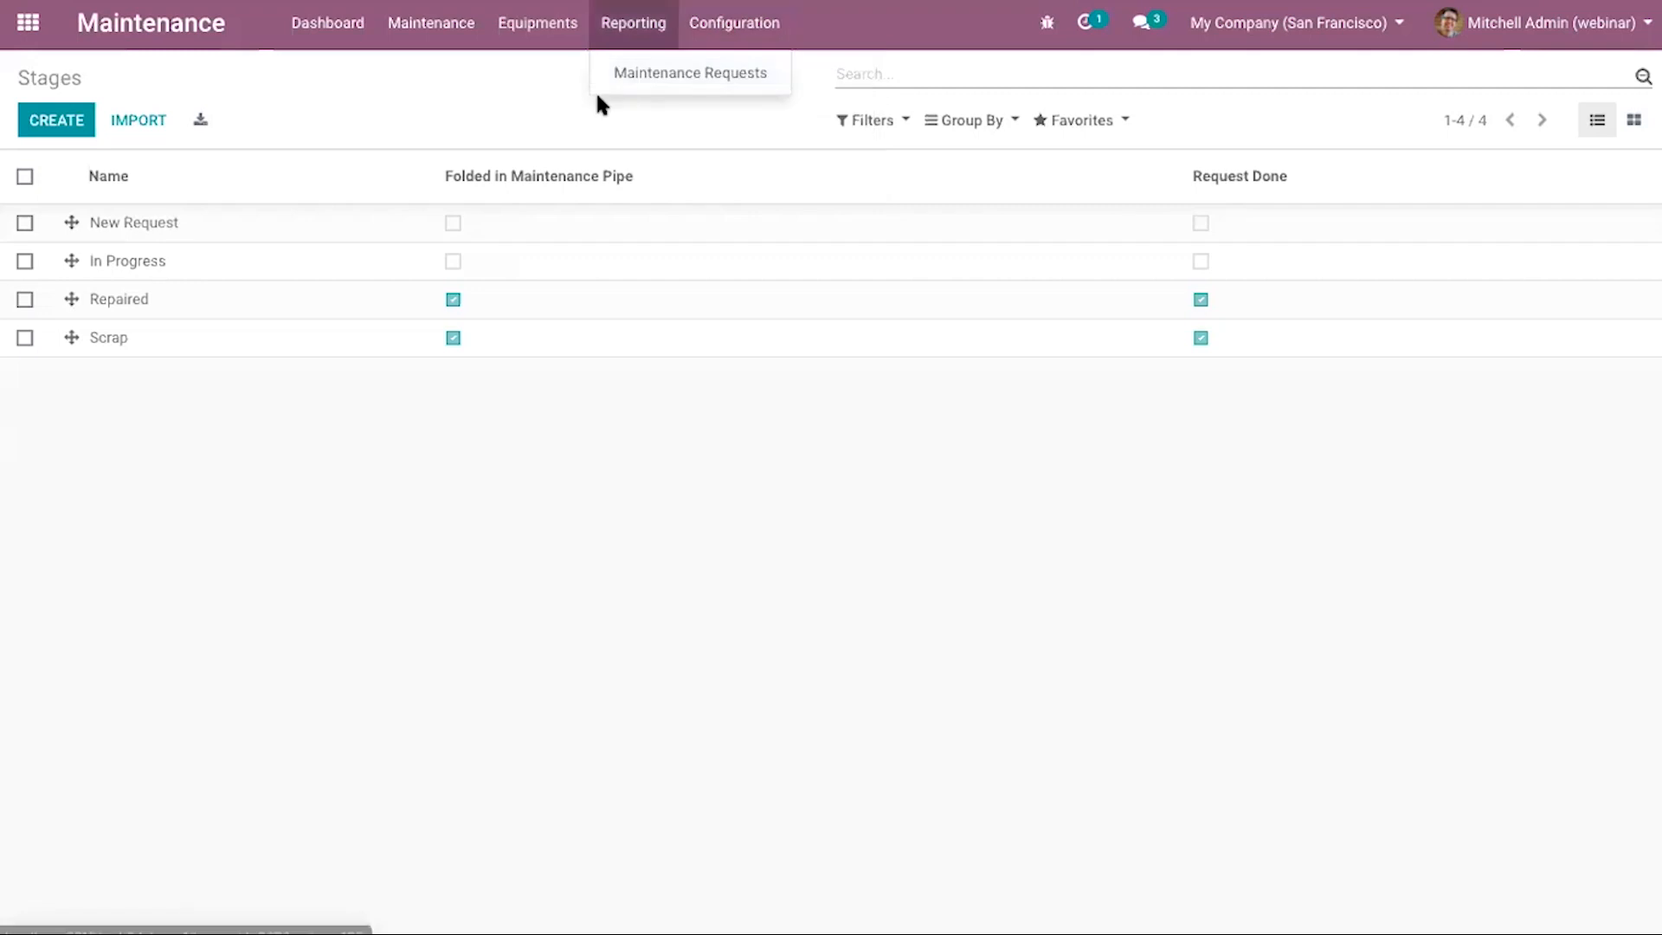
left_click(507, 116)
left_click(737, 33)
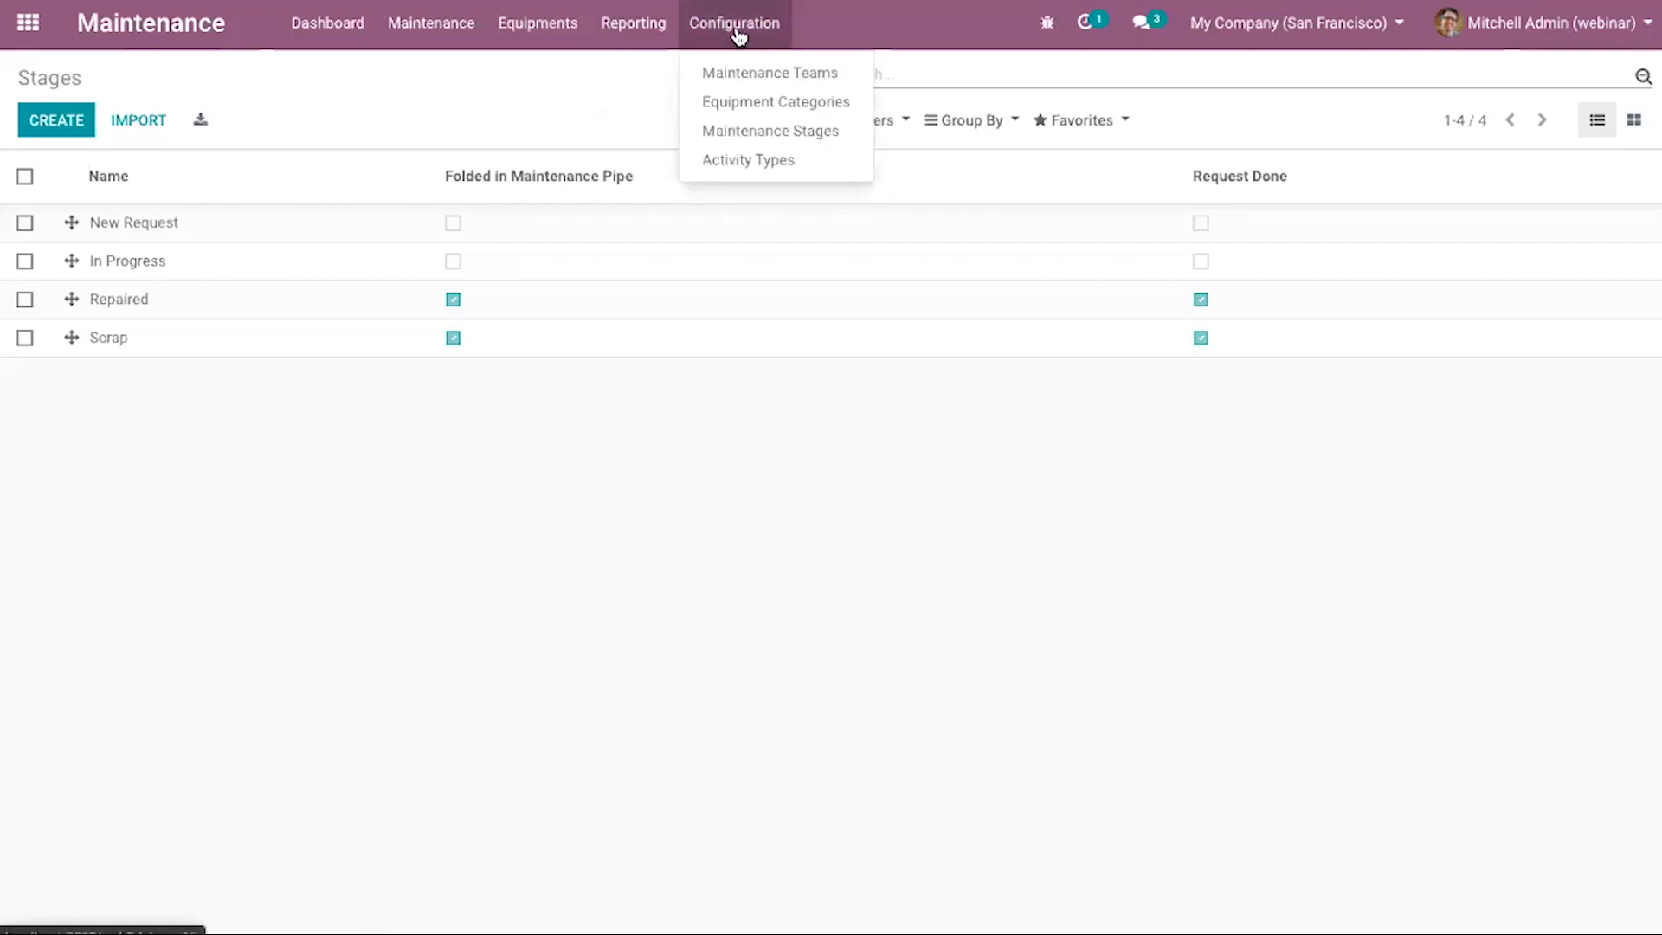
left_click(782, 163)
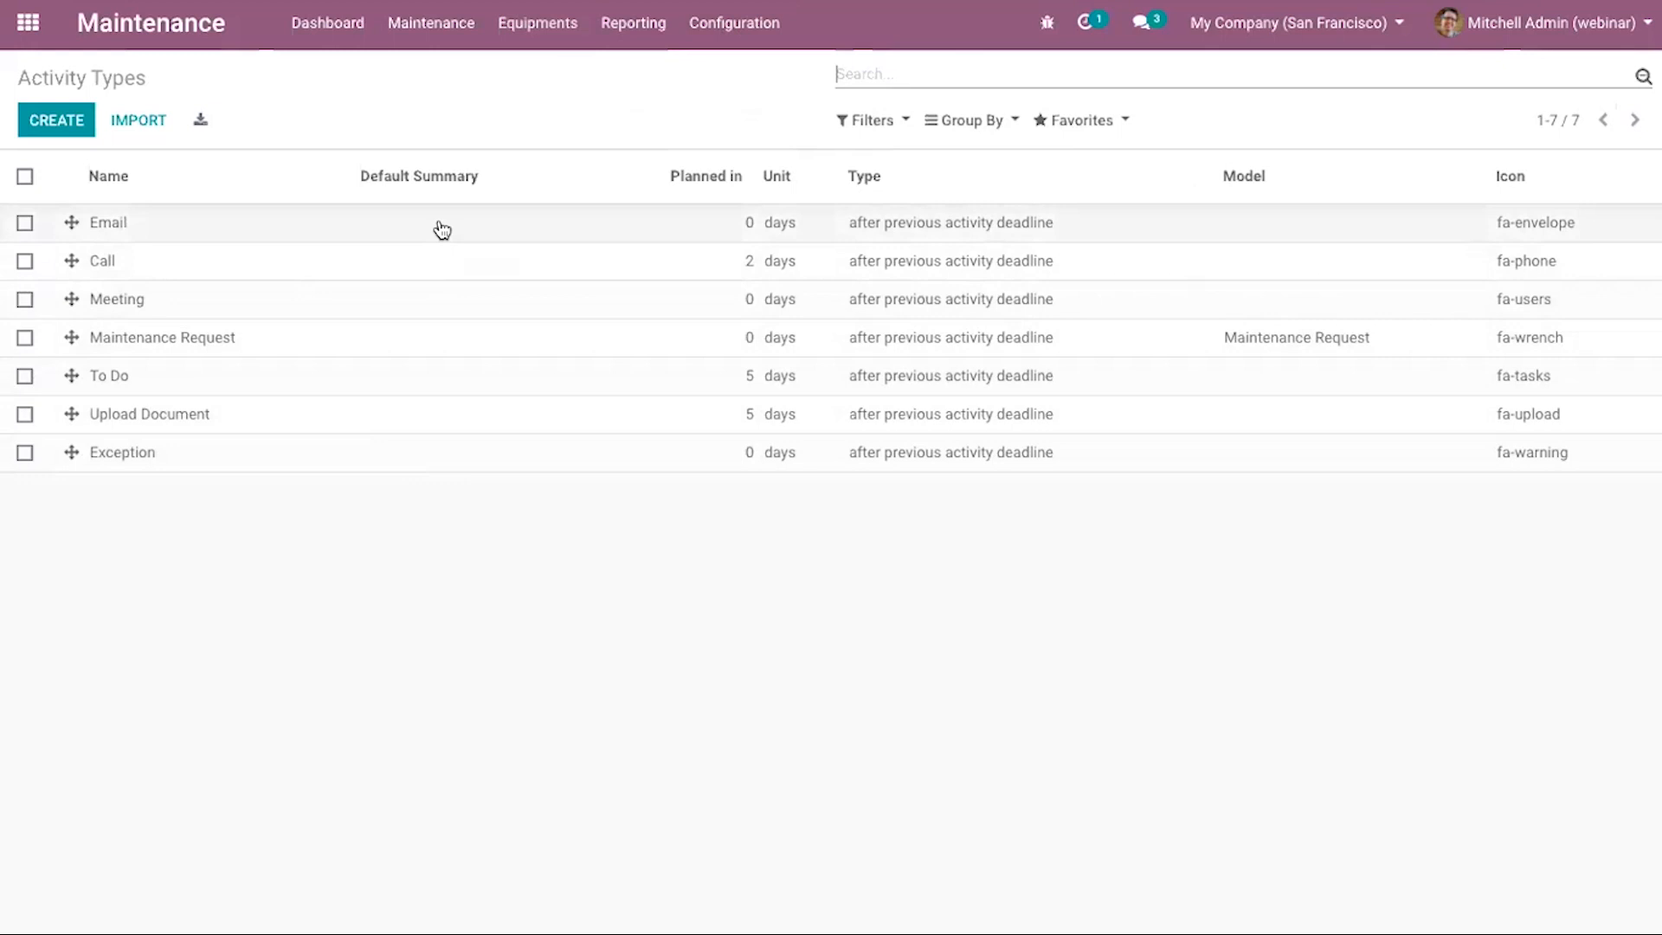
View the to-do maintenance requests of the Internal Maintenance team from the dashboard.
left_click(316, 22)
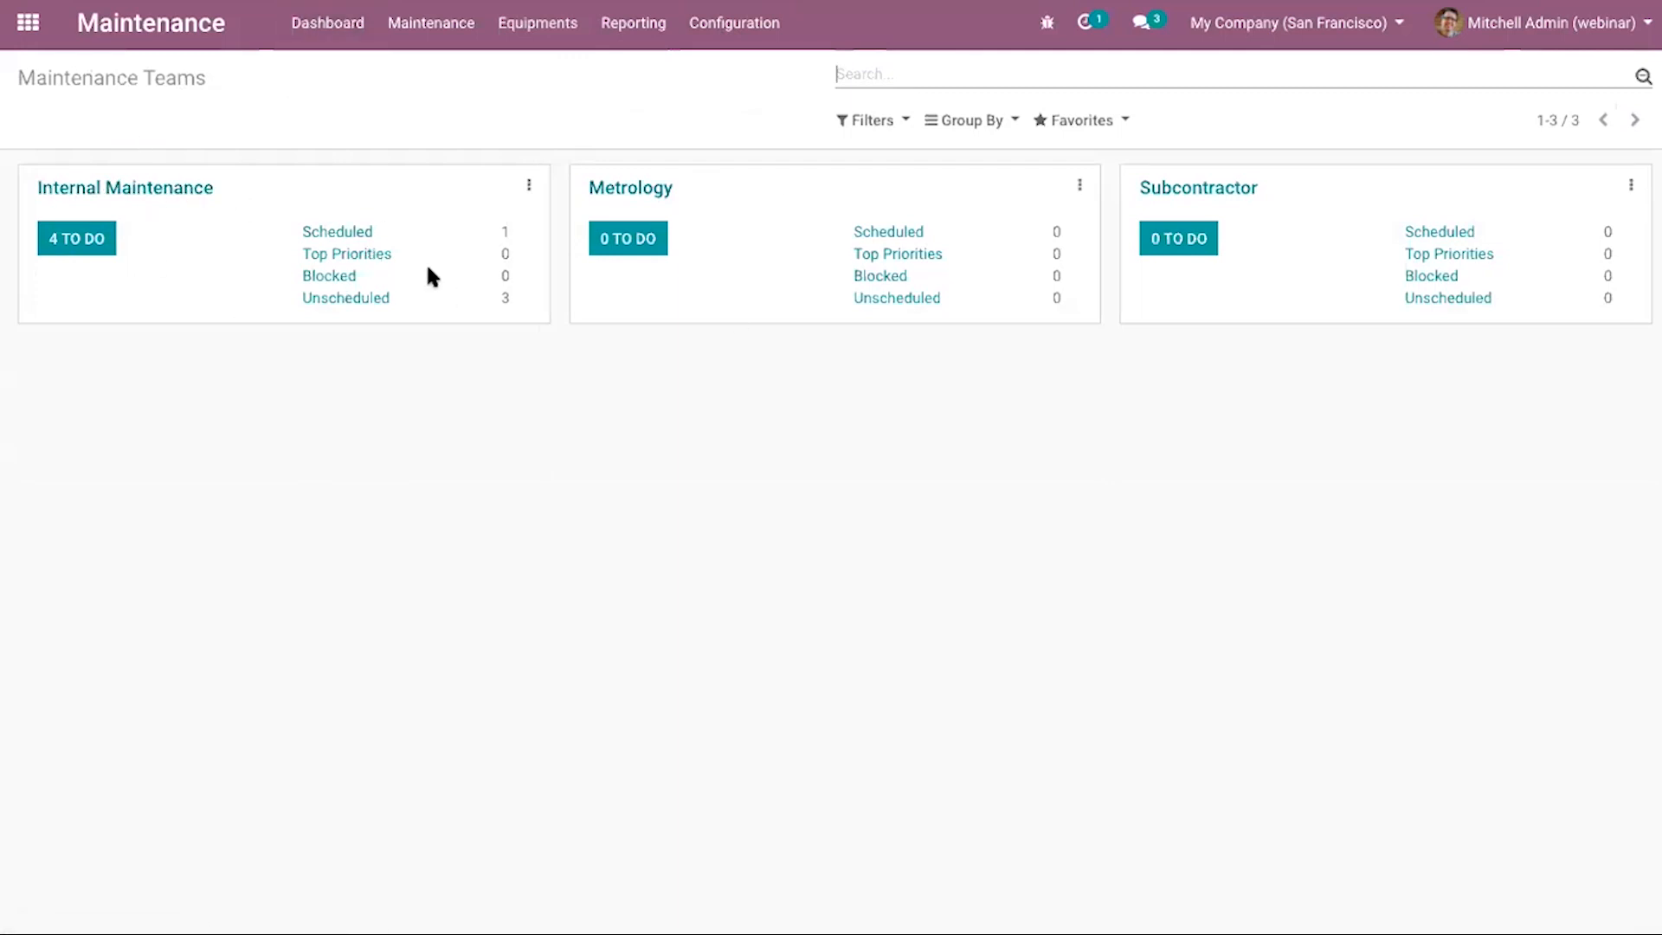
left_click(98, 247)
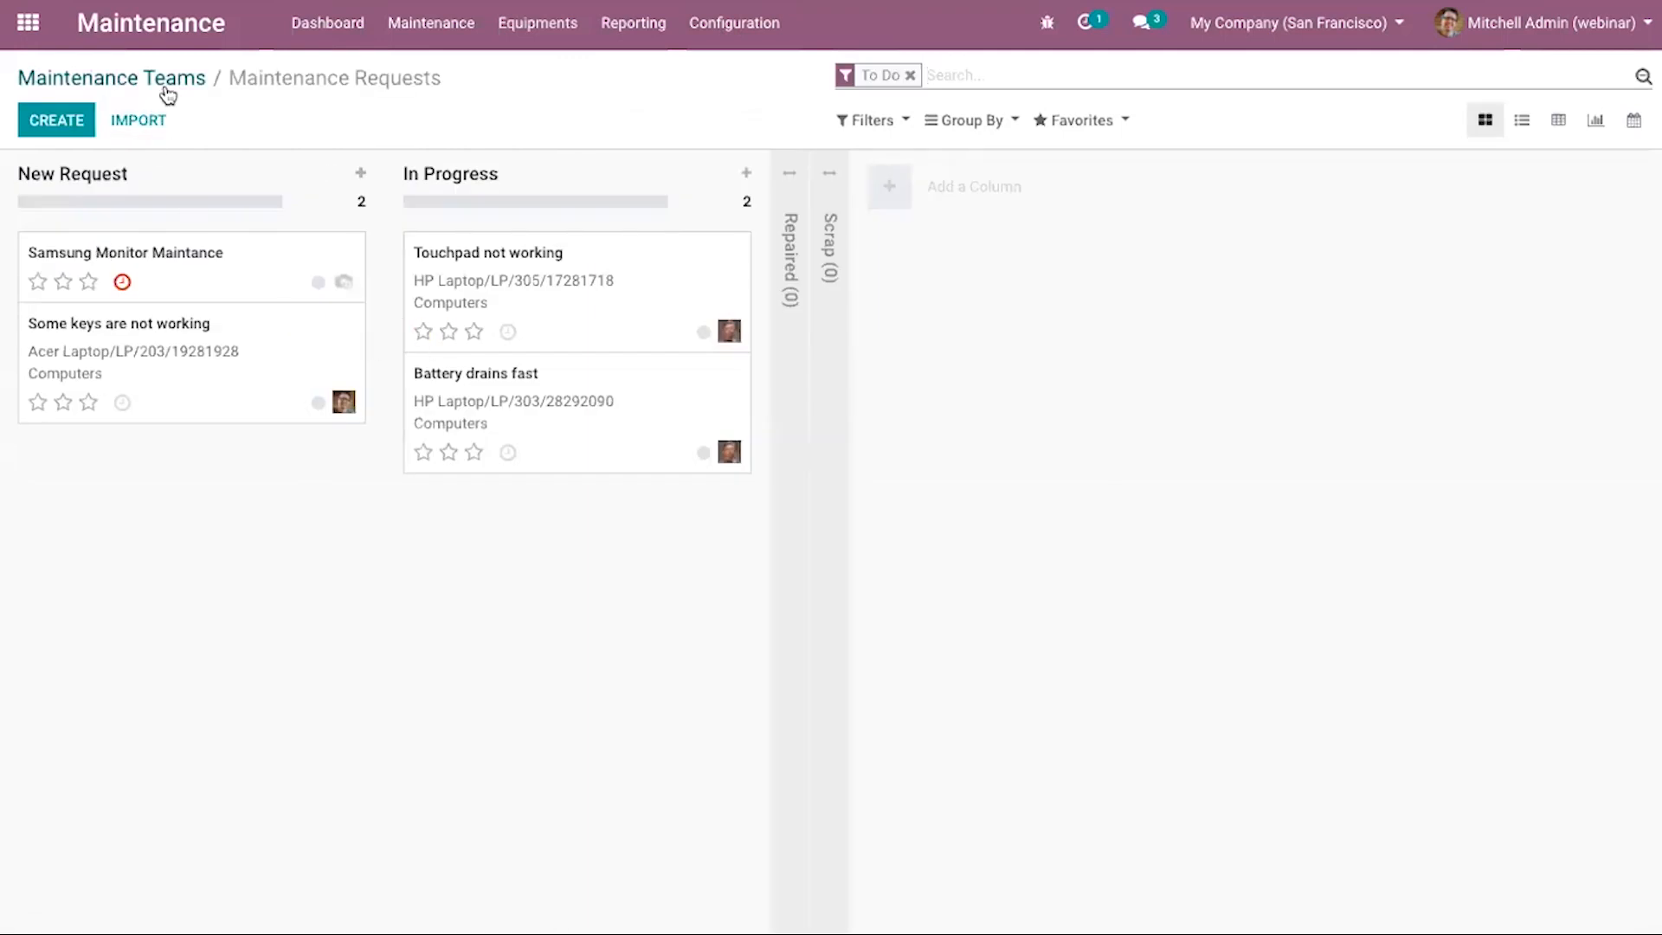
left_click(167, 93)
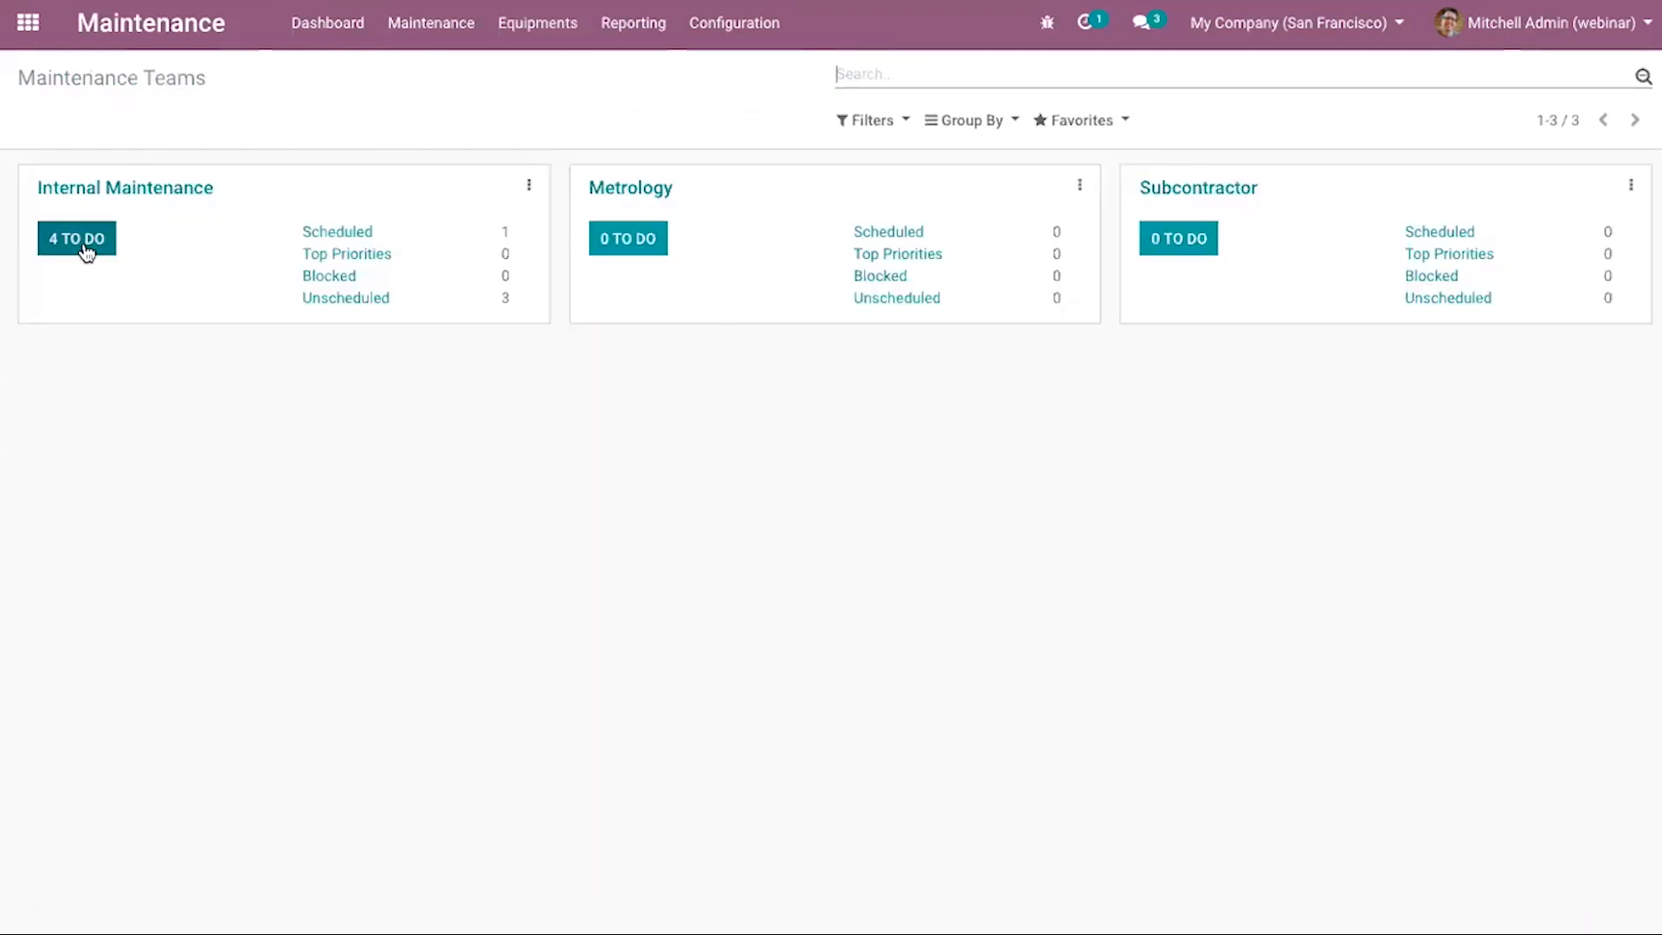
left_click(86, 246)
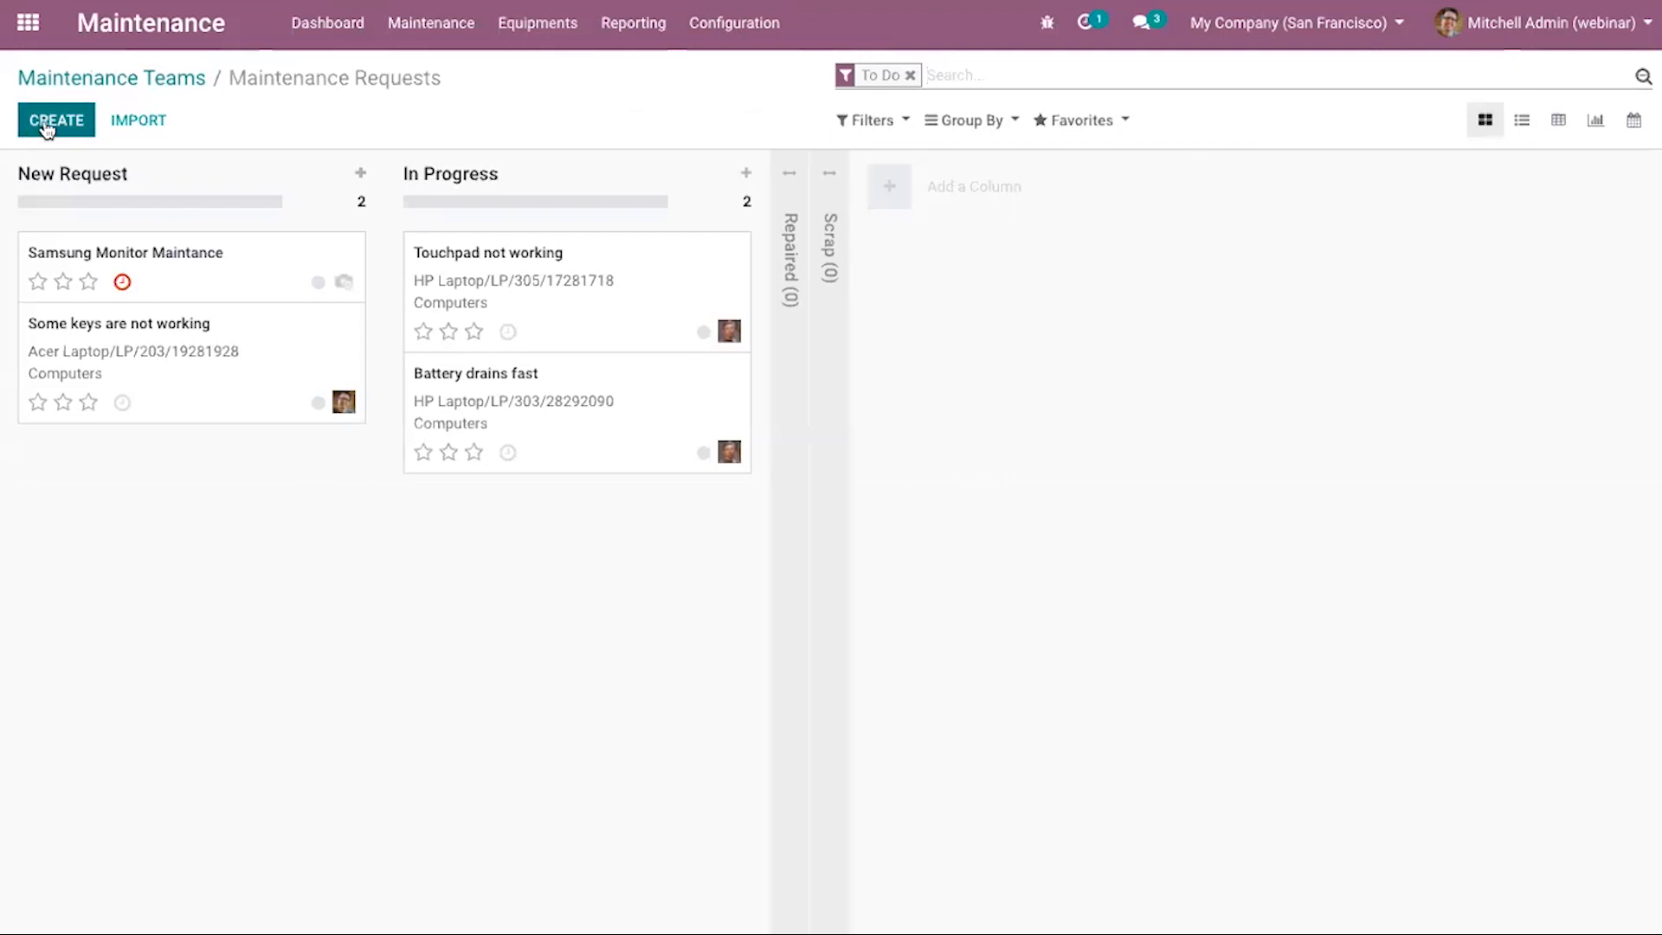
Create a new maintenance request from the full requests list and enter "Maintances for" as its title.
left_click(438, 21)
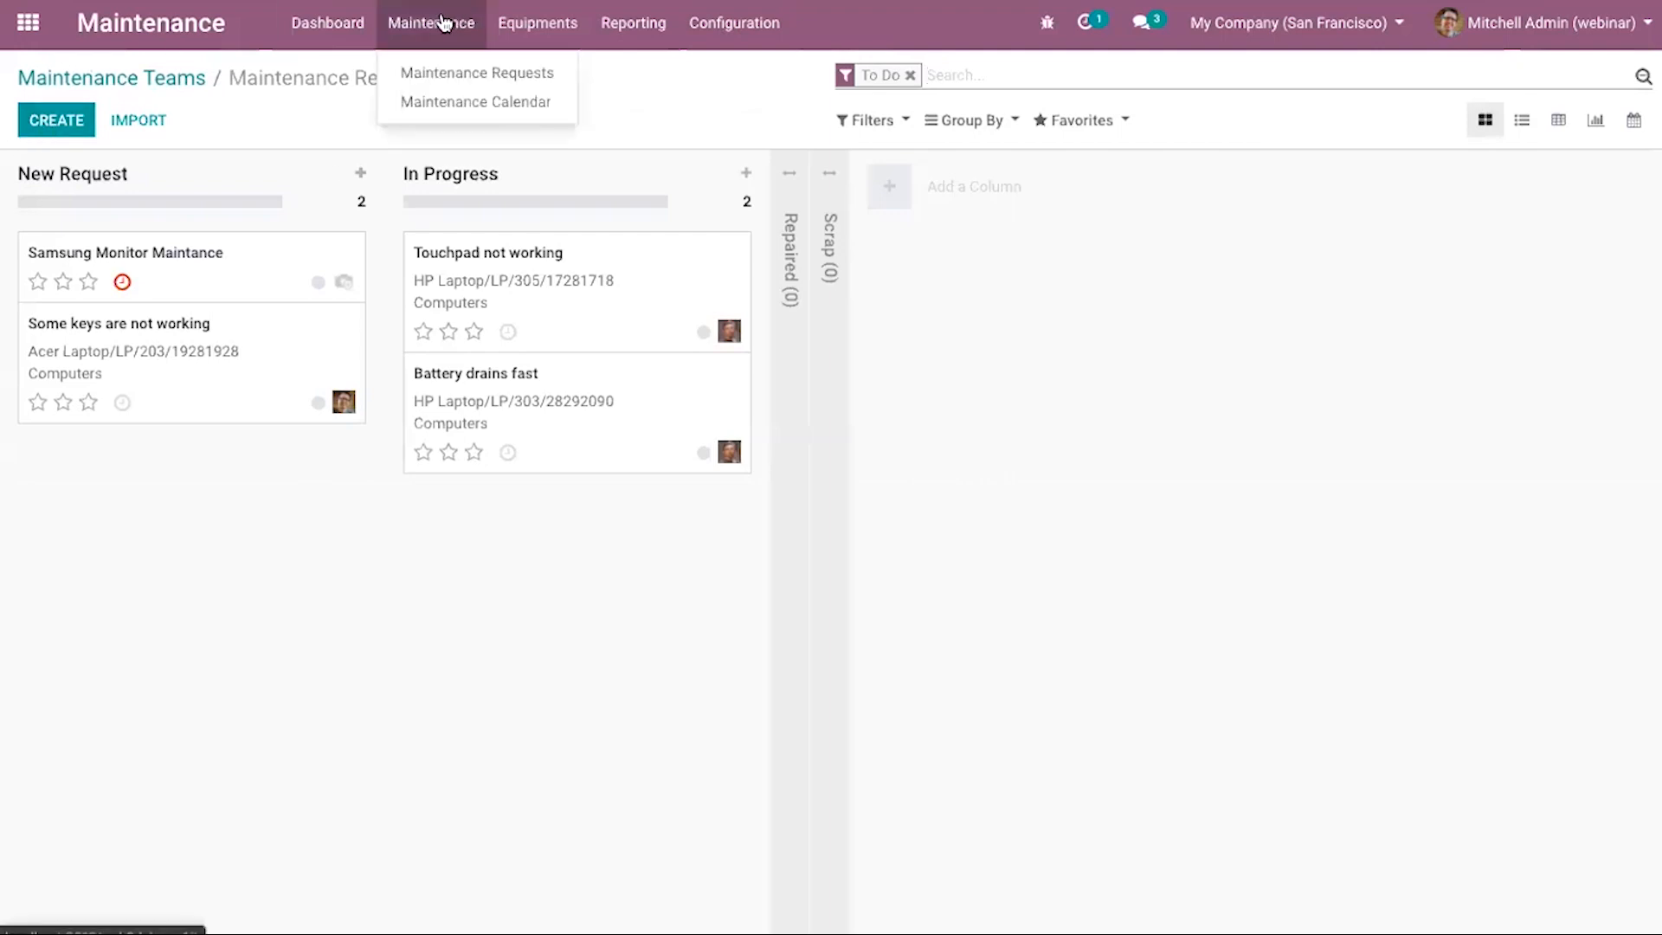
left_click(477, 72)
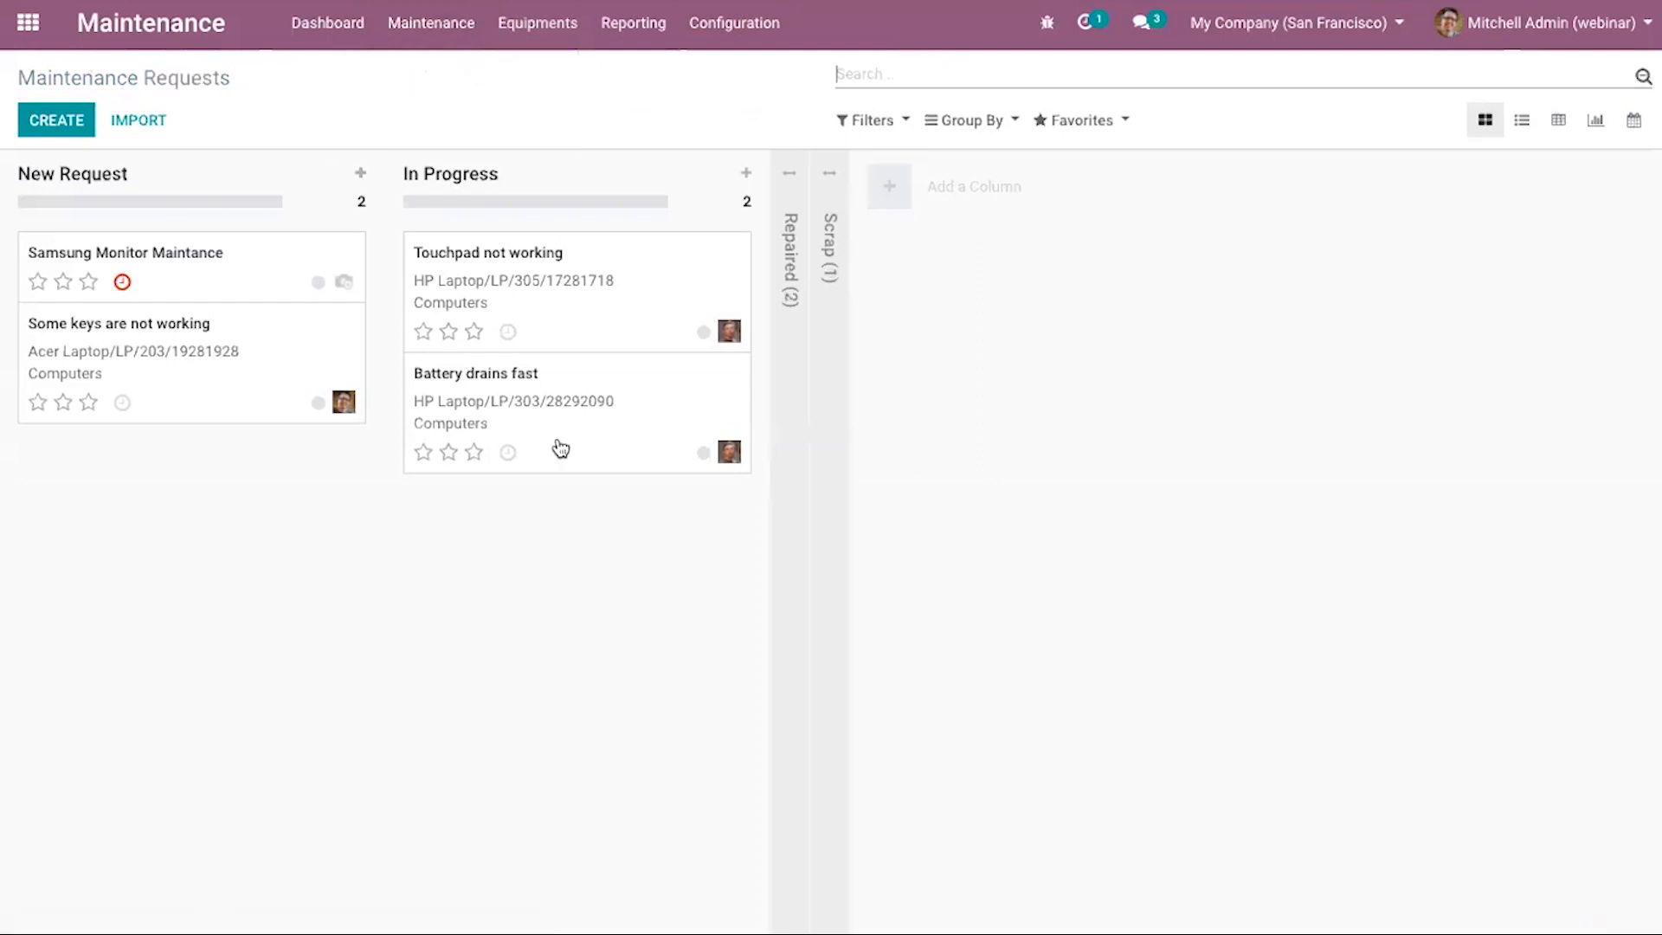
left_click(84, 128)
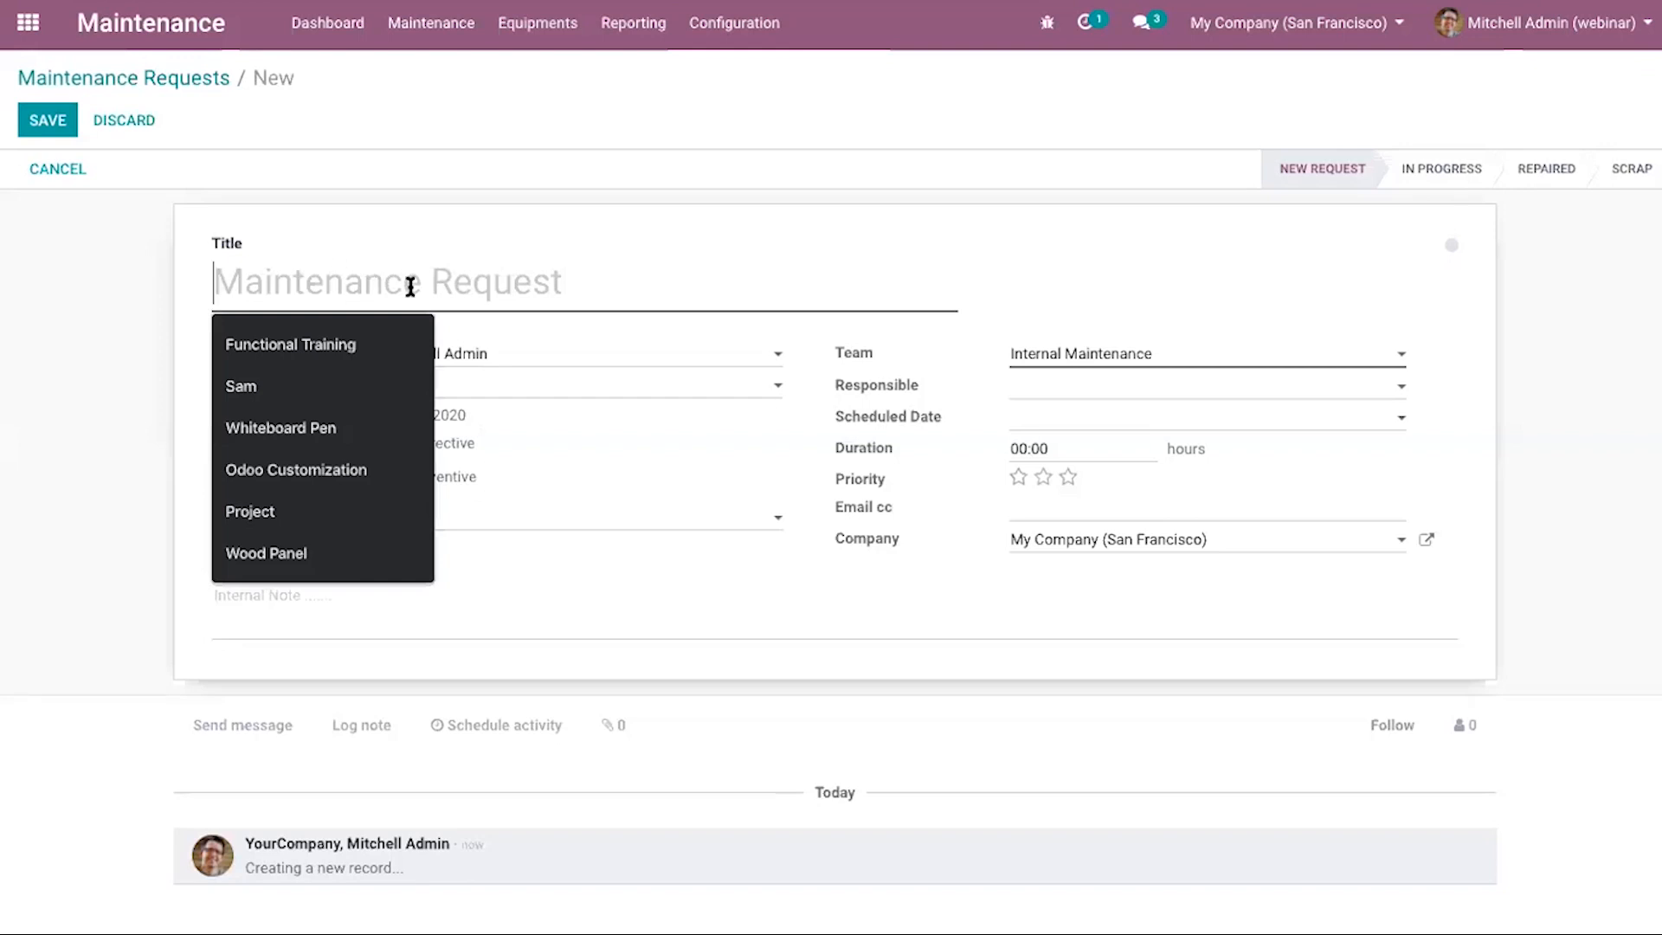
type("Maintances for")
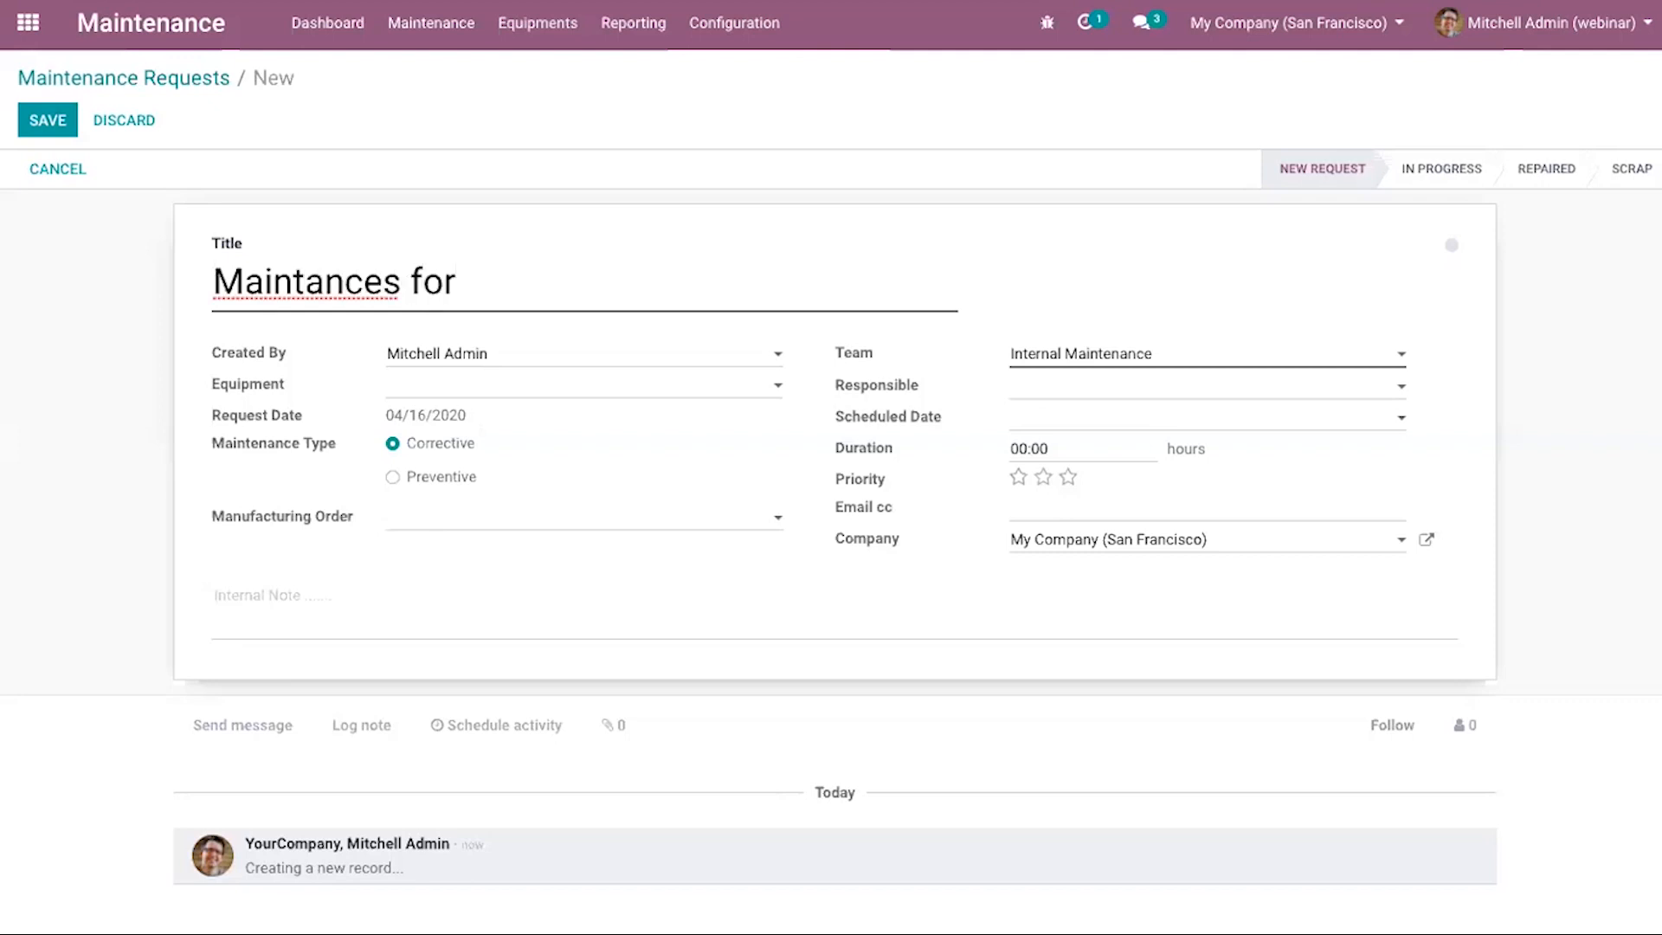
right_click(316, 287)
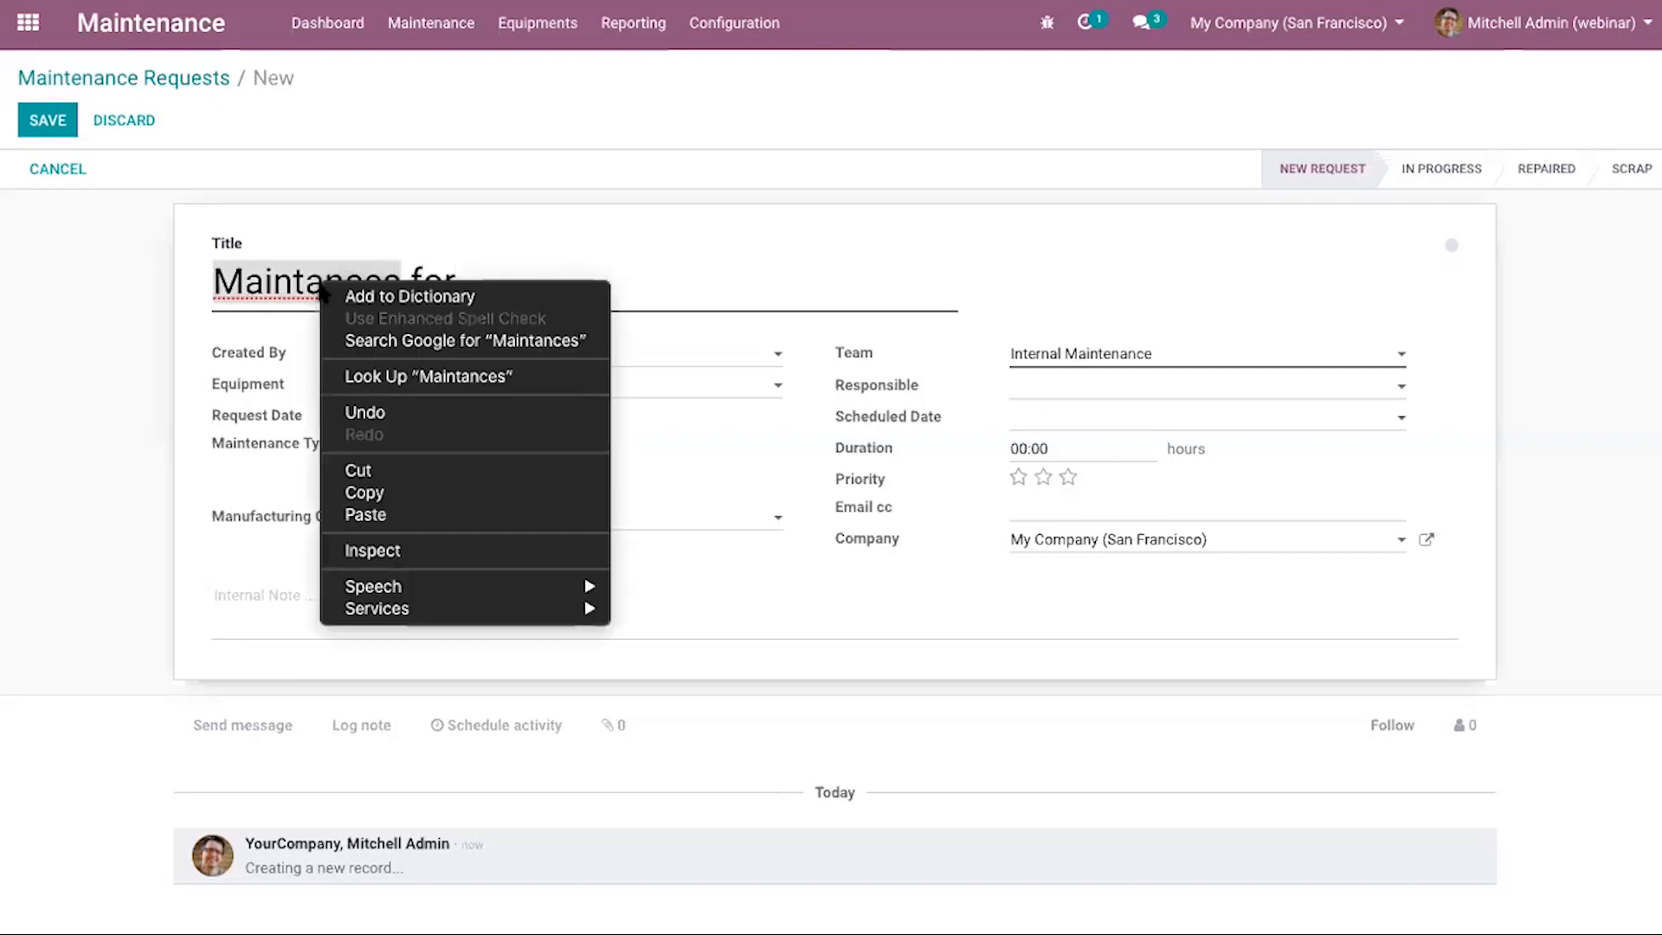
left_click(390, 376)
left_click(500, 293)
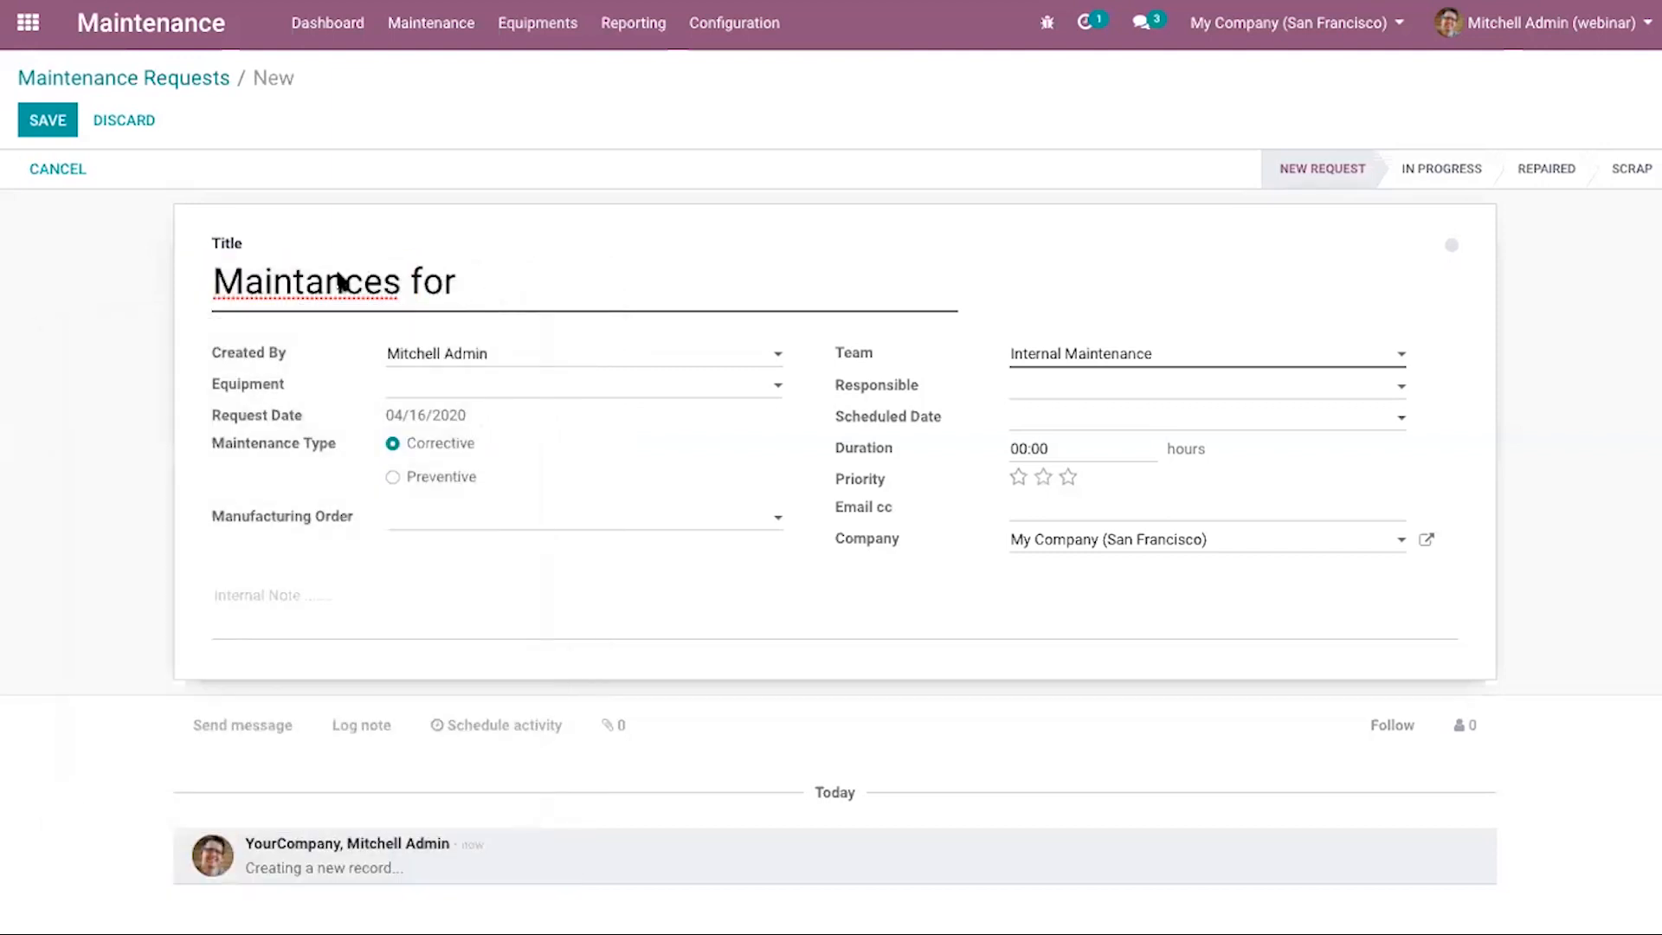
left_click(348, 281)
right_click(362, 292)
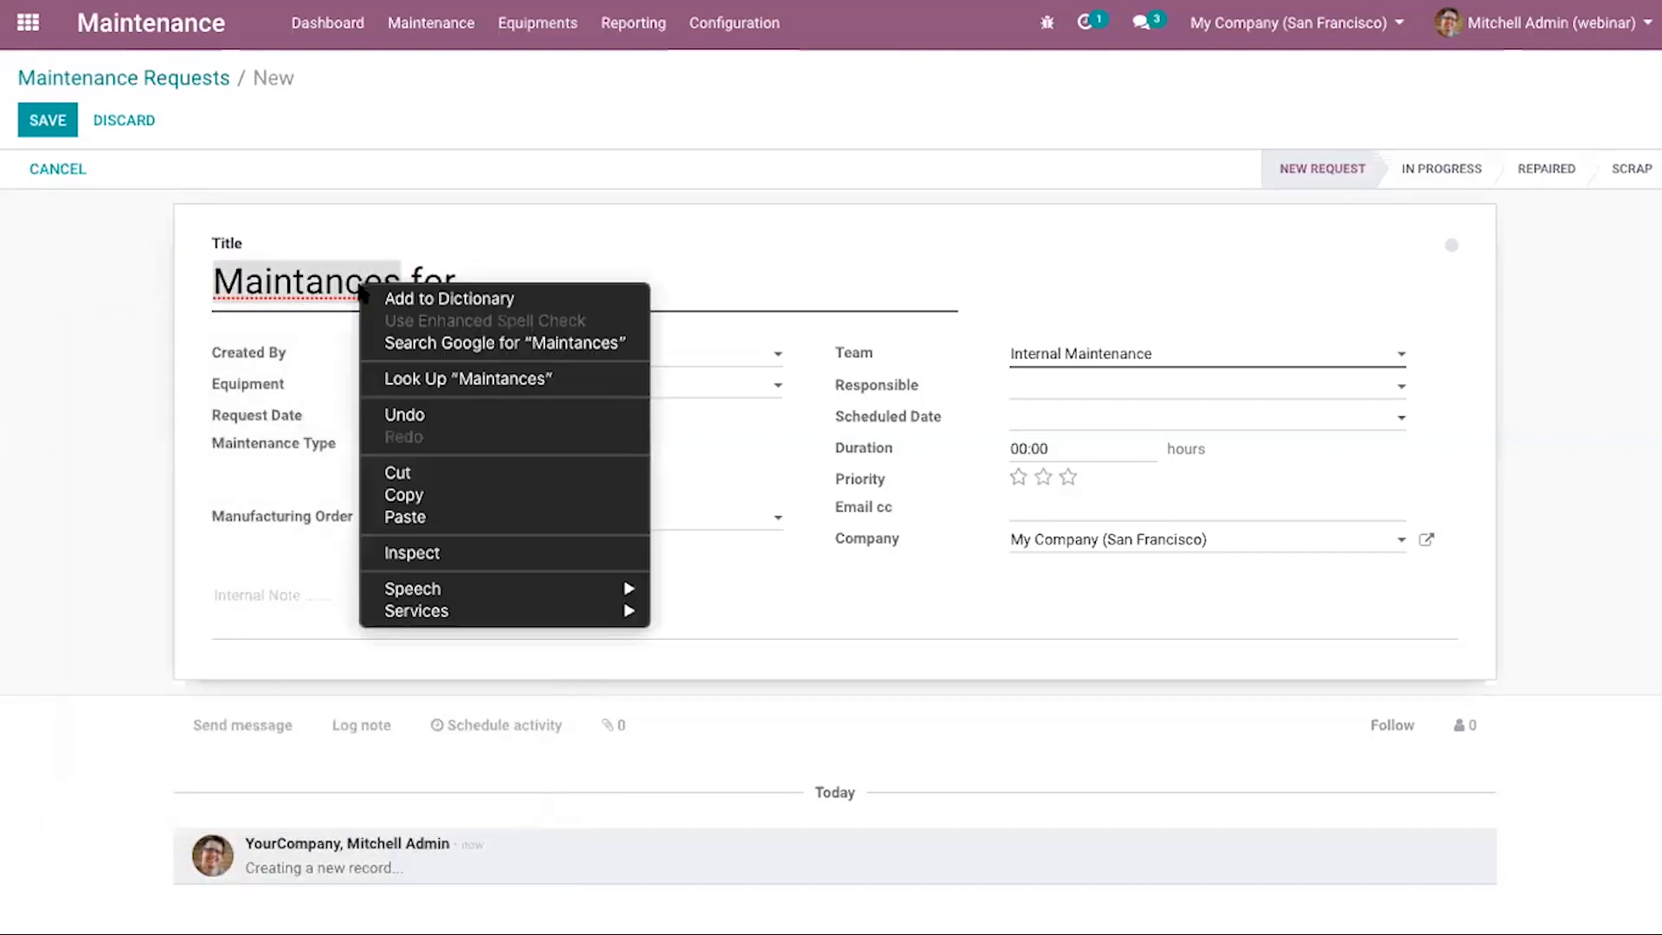
left_click(619, 253)
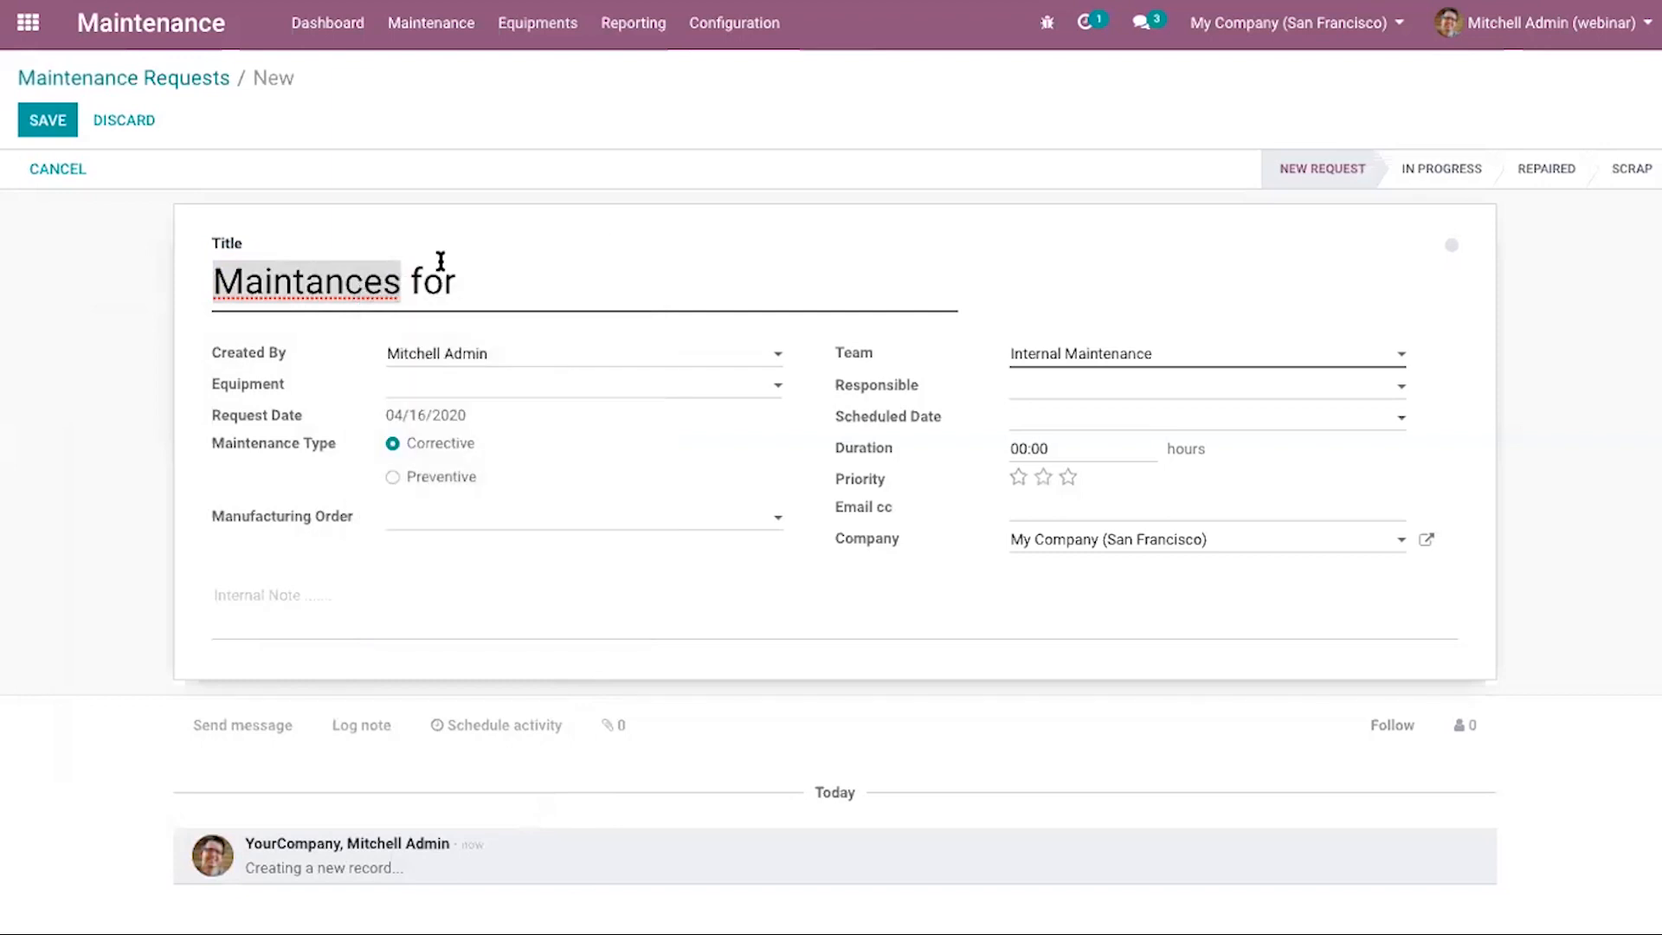
Correct the misspelled first word of the request title so that it reads "Maintenance for".
left_click(346, 284)
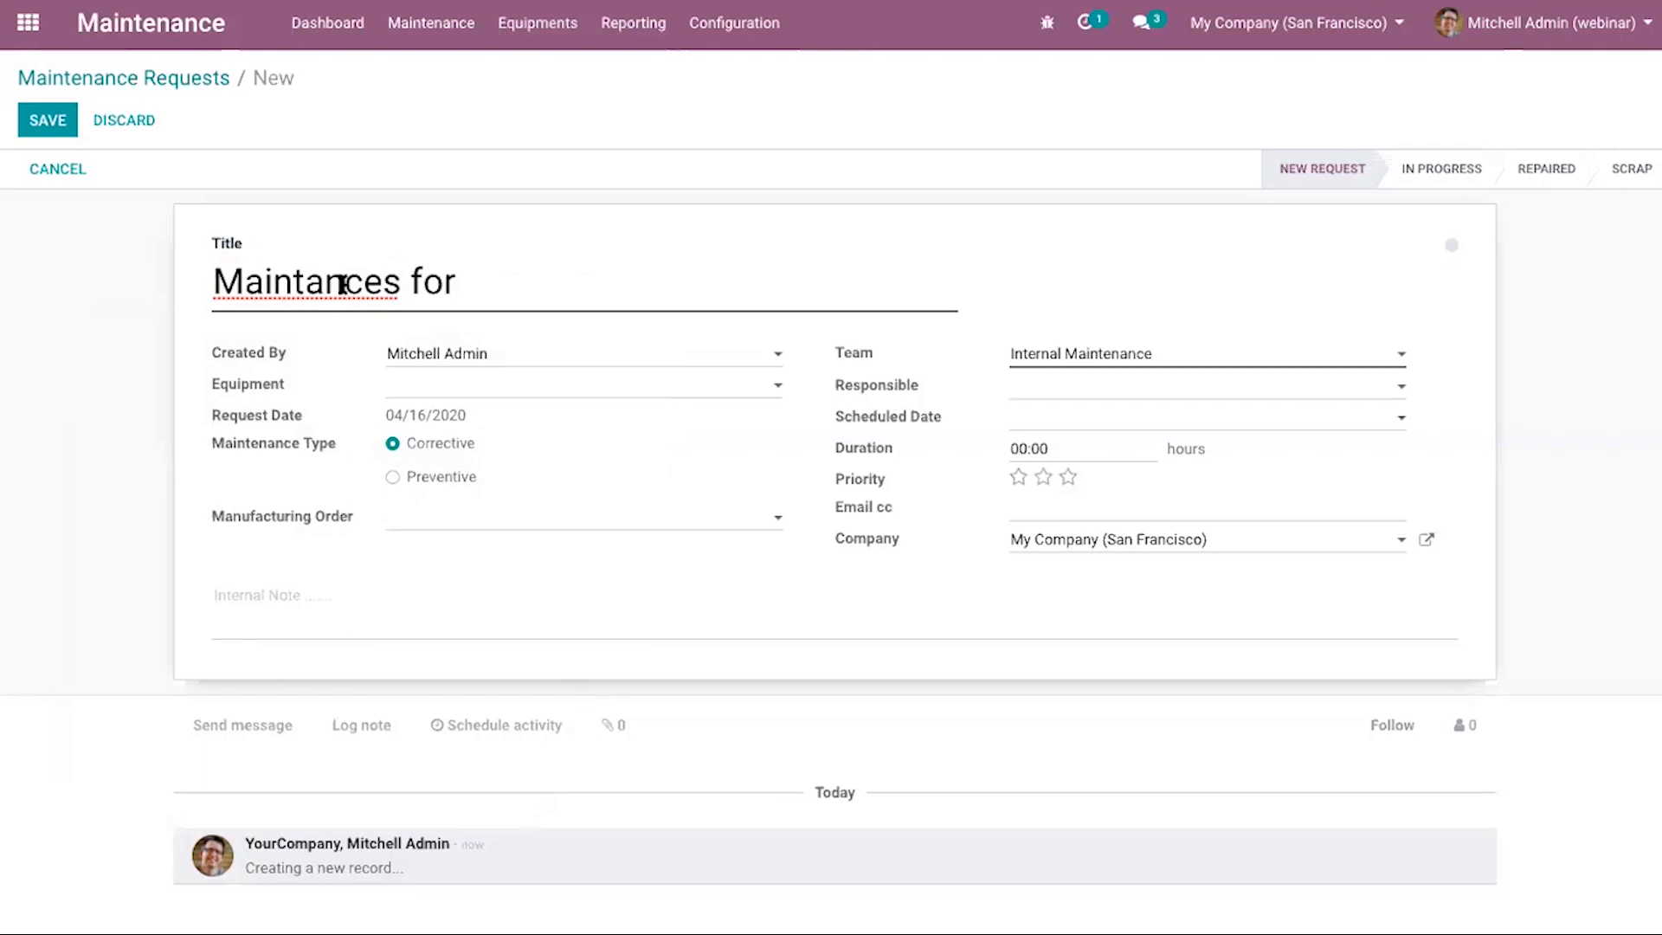
type("an")
left_click(516, 290)
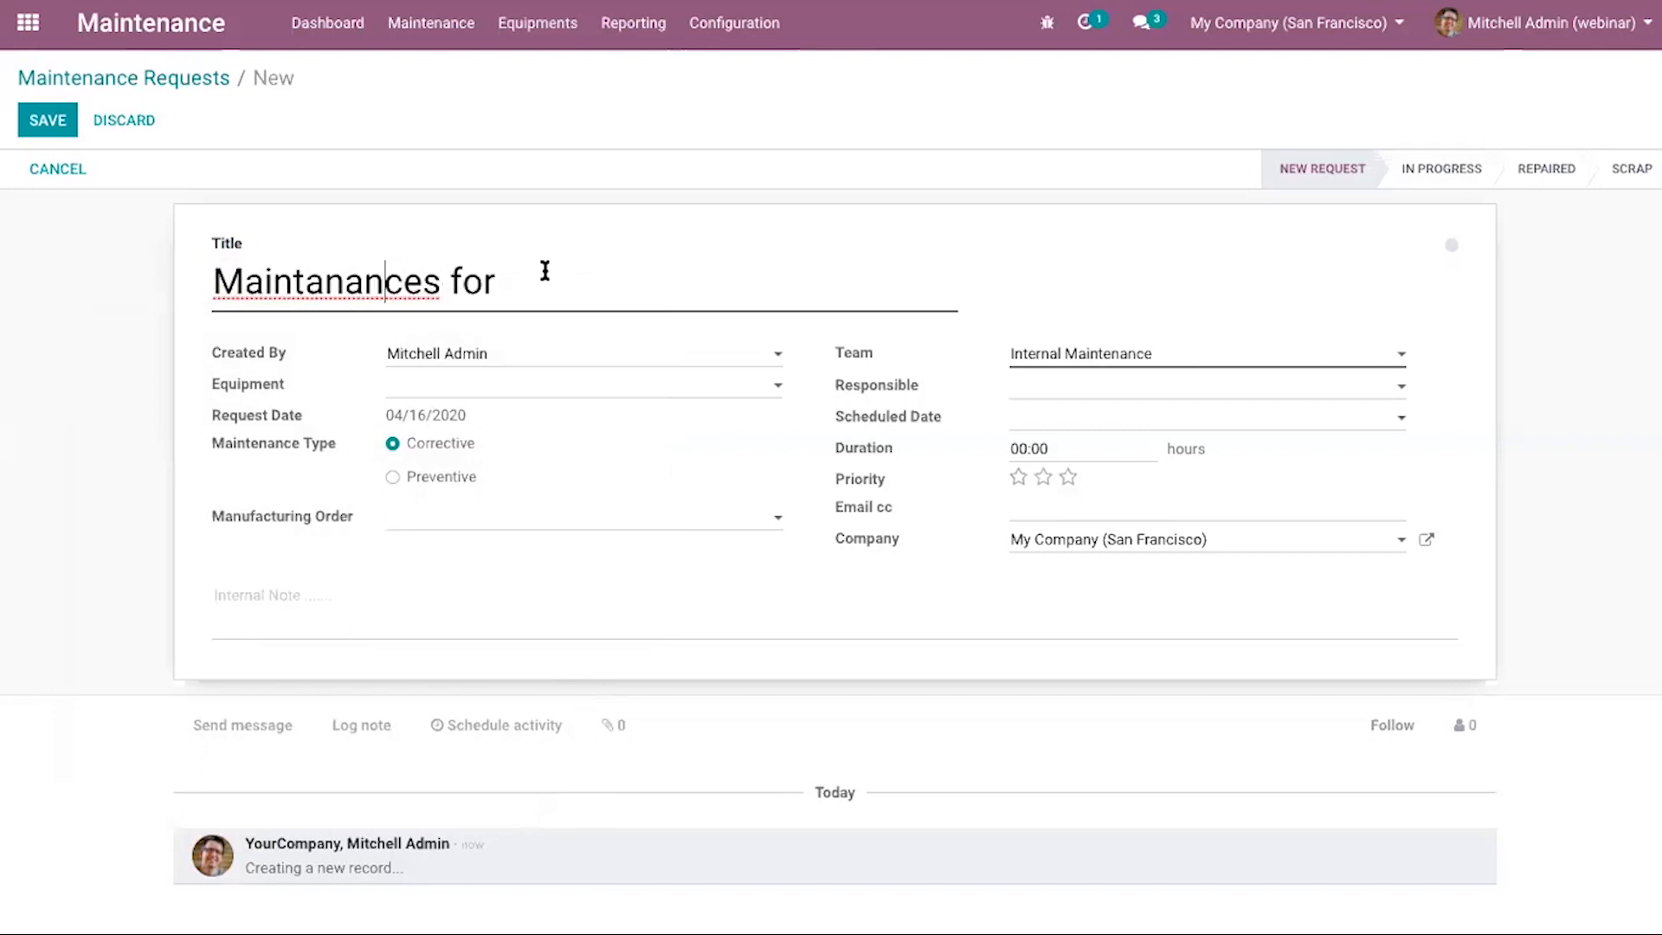
left_click(439, 278)
key("Delete")
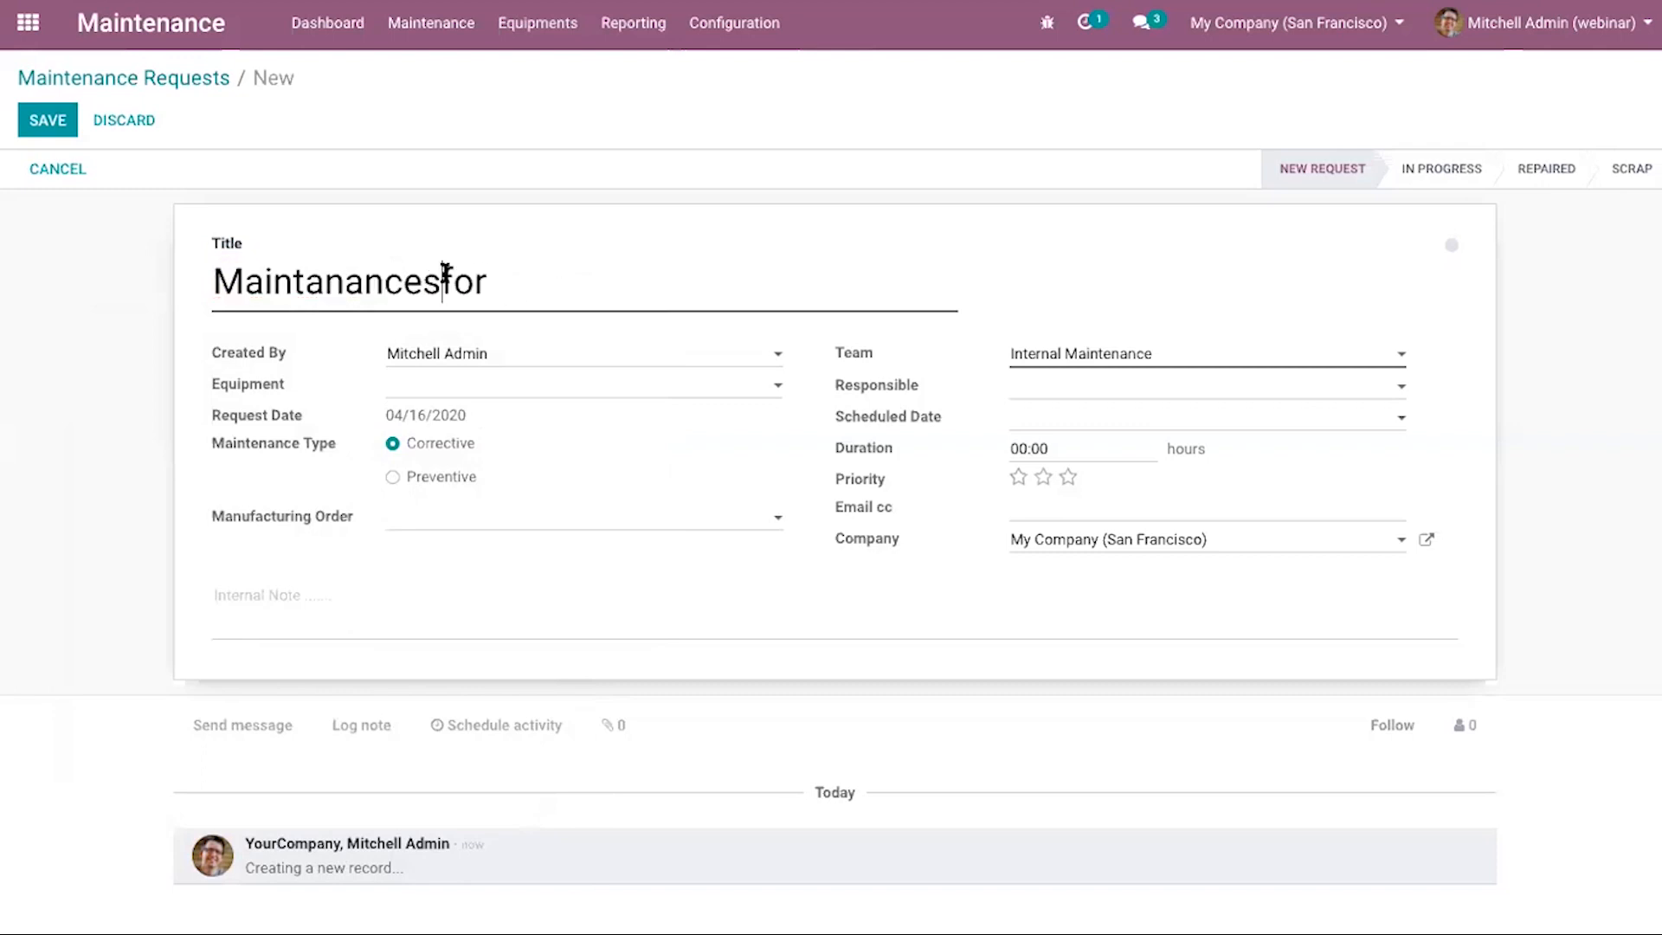
left_click(442, 279)
left_click(533, 277)
right_click(402, 279)
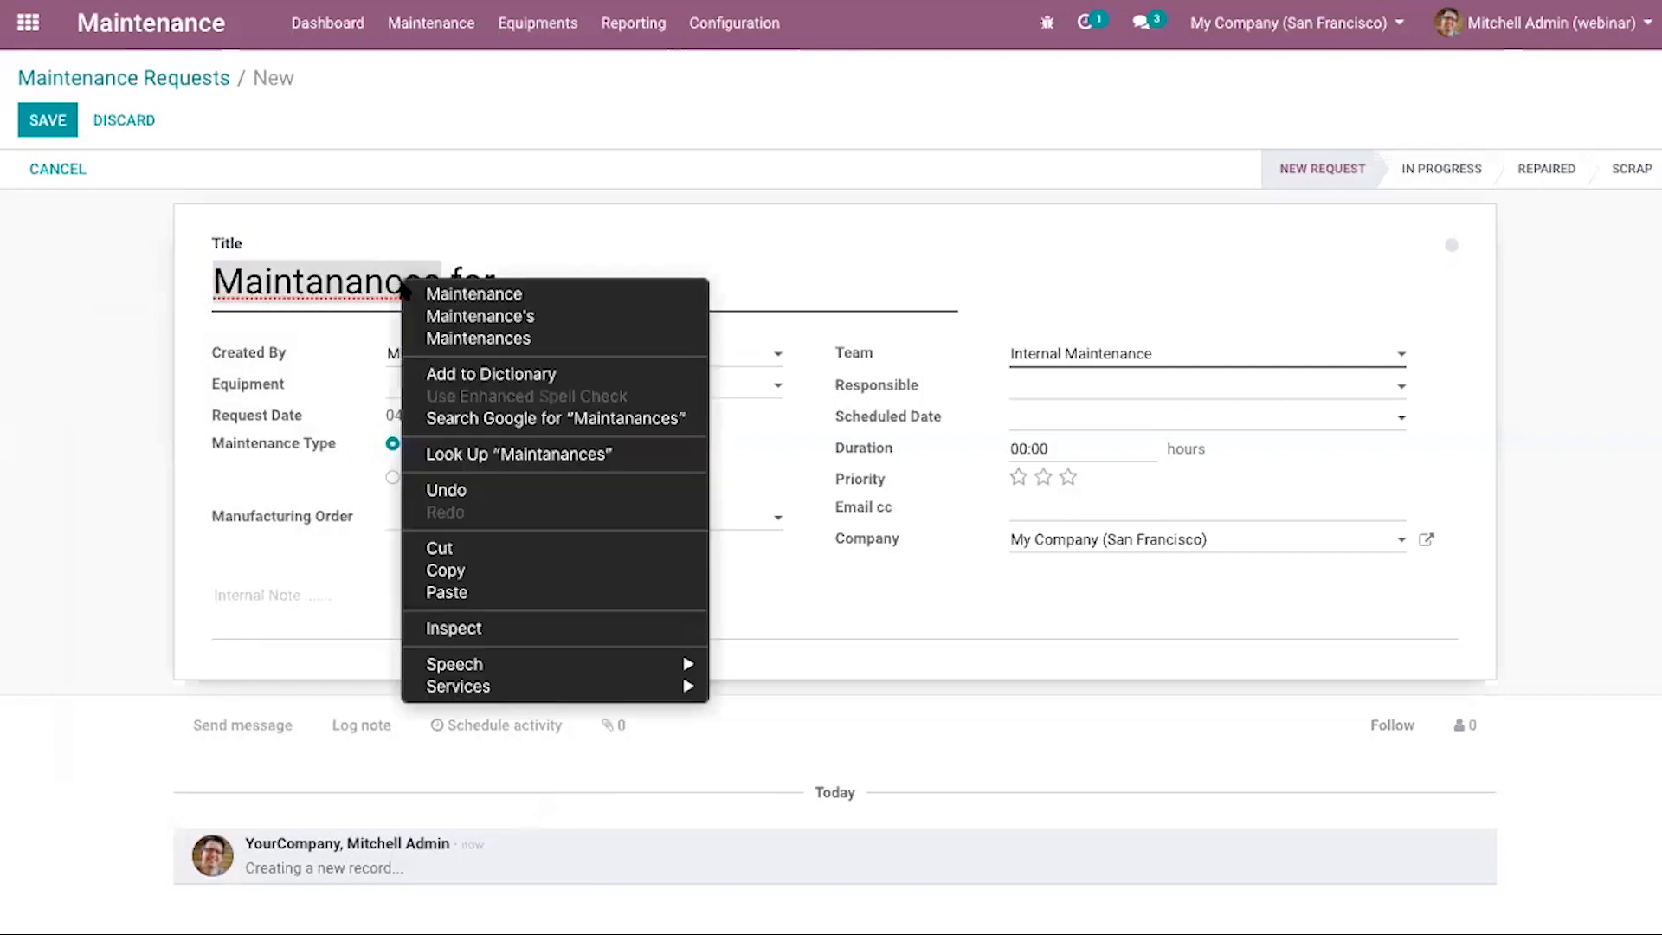
left_click(475, 293)
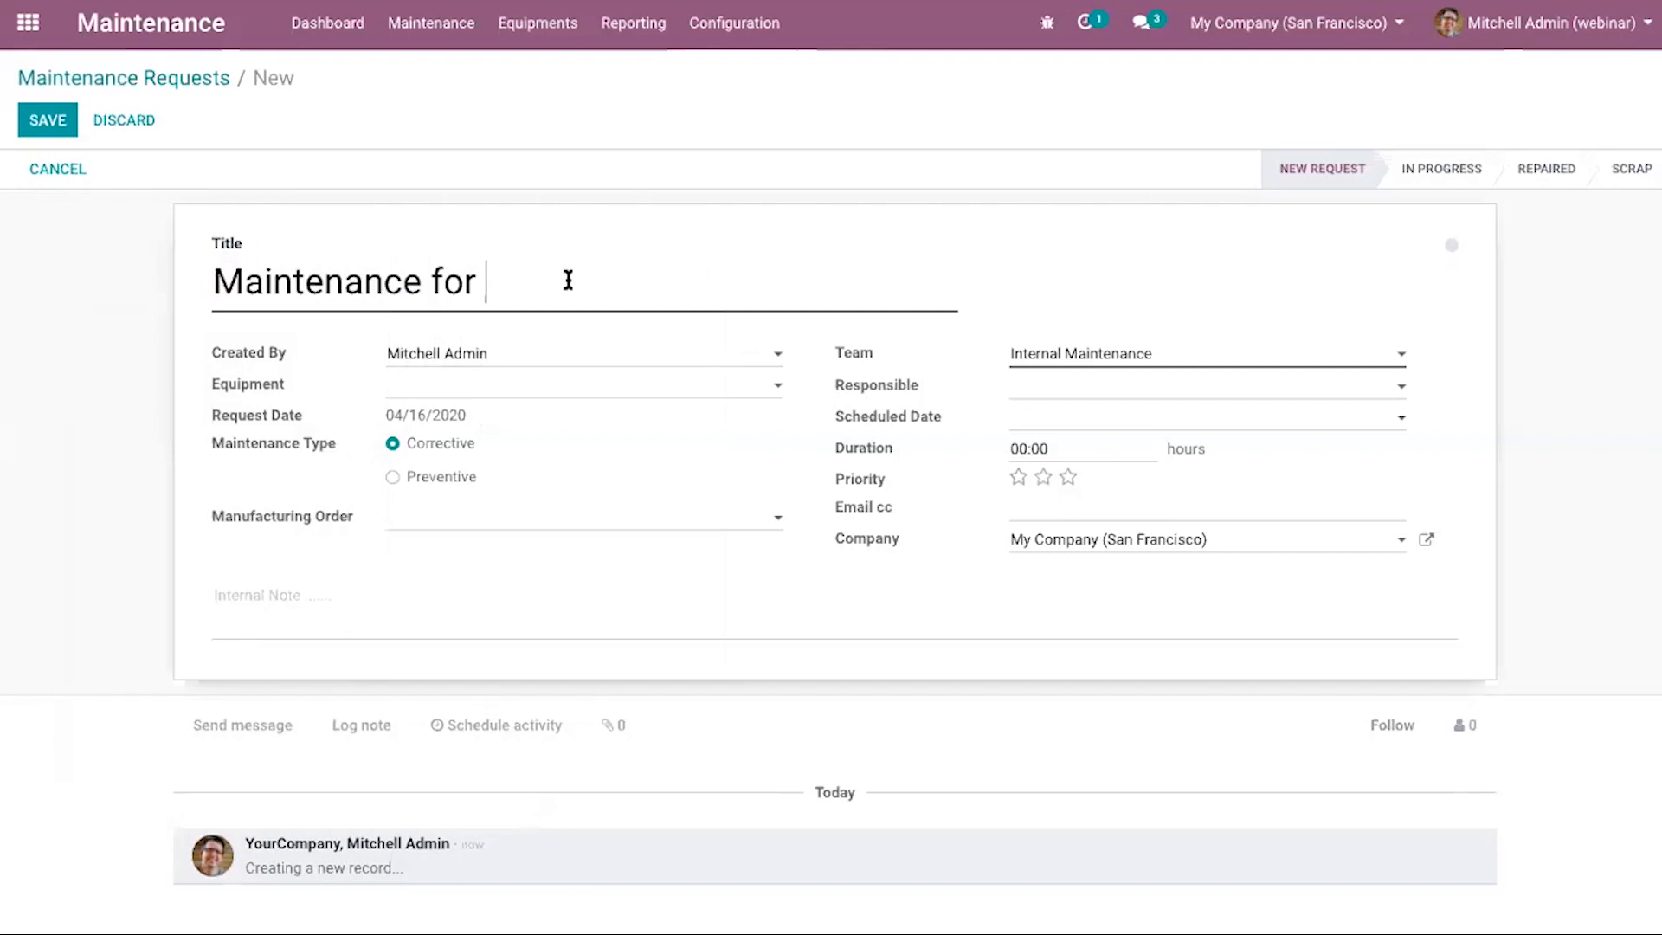
Complete the request title as "Maintenance for Work Center 1".
type("Work Center ")
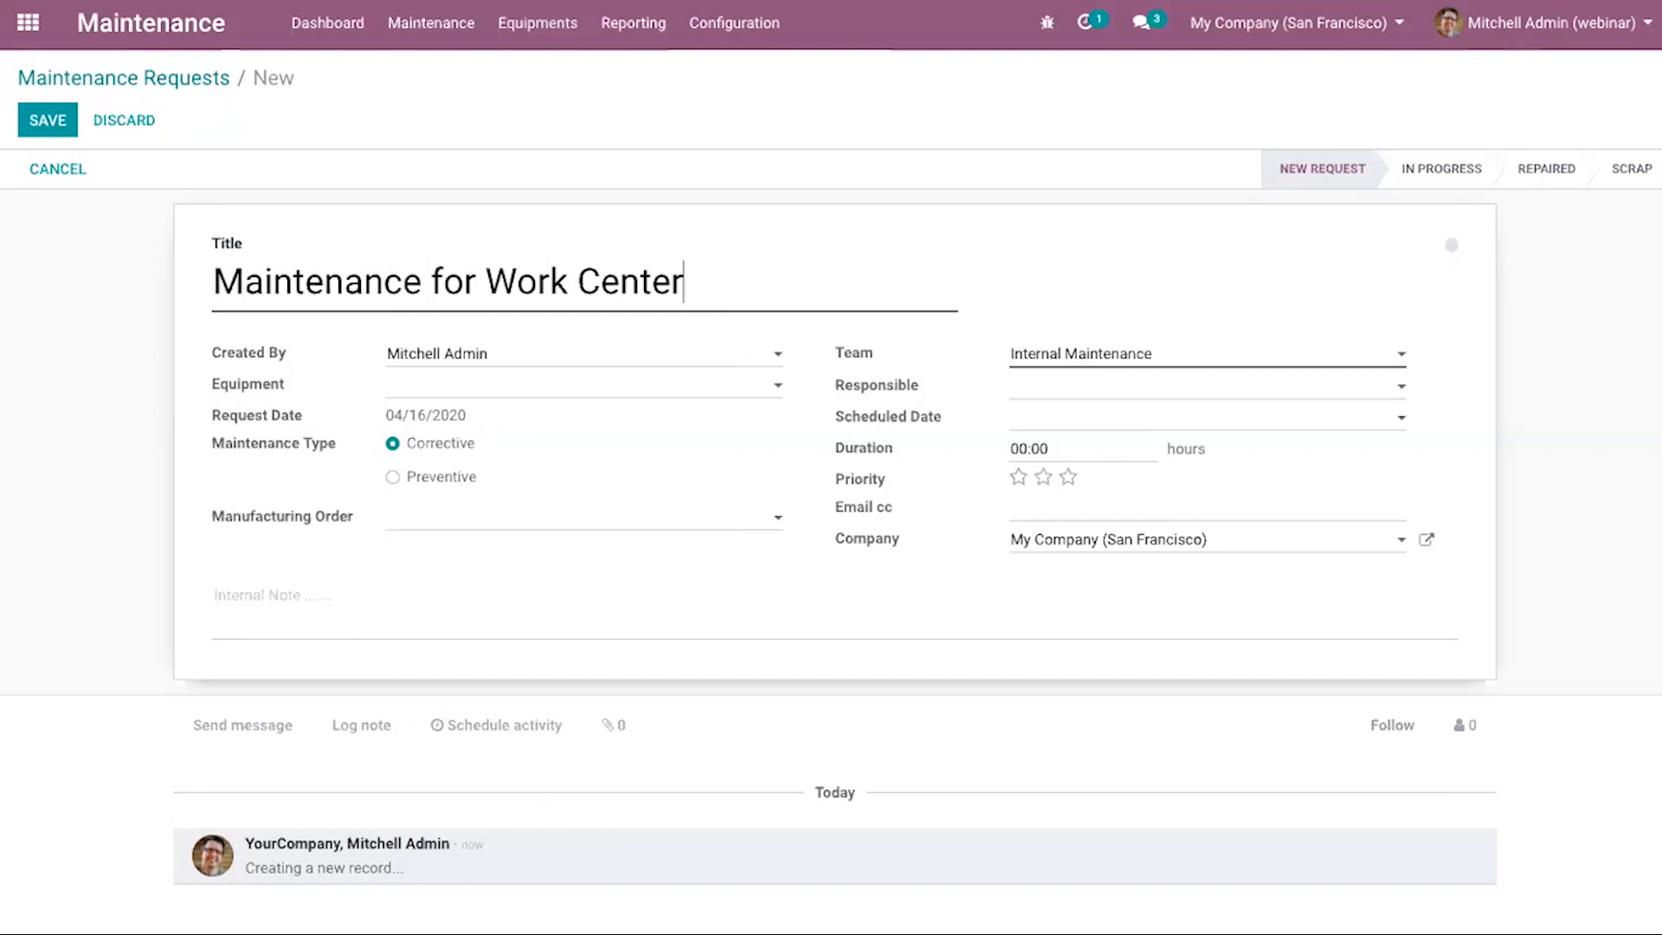
type("!")
key("BackSpace")
type("1")
Assign the equipment Samsung Monitor 15"/MT/122/11112222 to the new maintenance request.
left_click(581, 367)
left_click(581, 367)
left_click(449, 393)
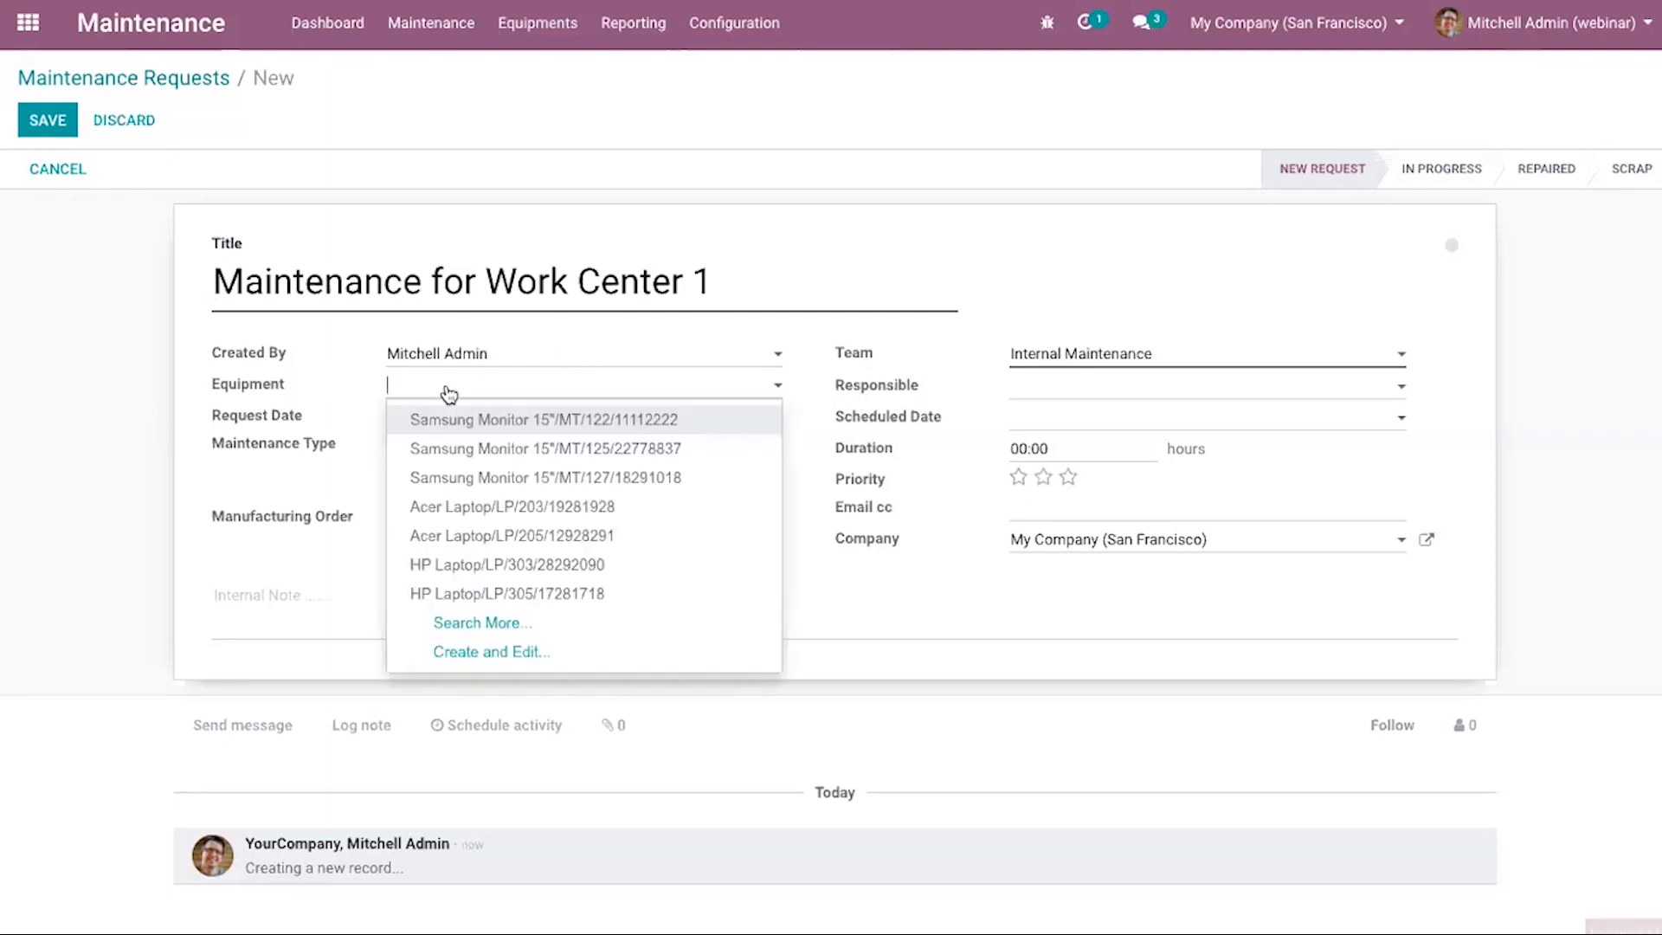
left_click(537, 421)
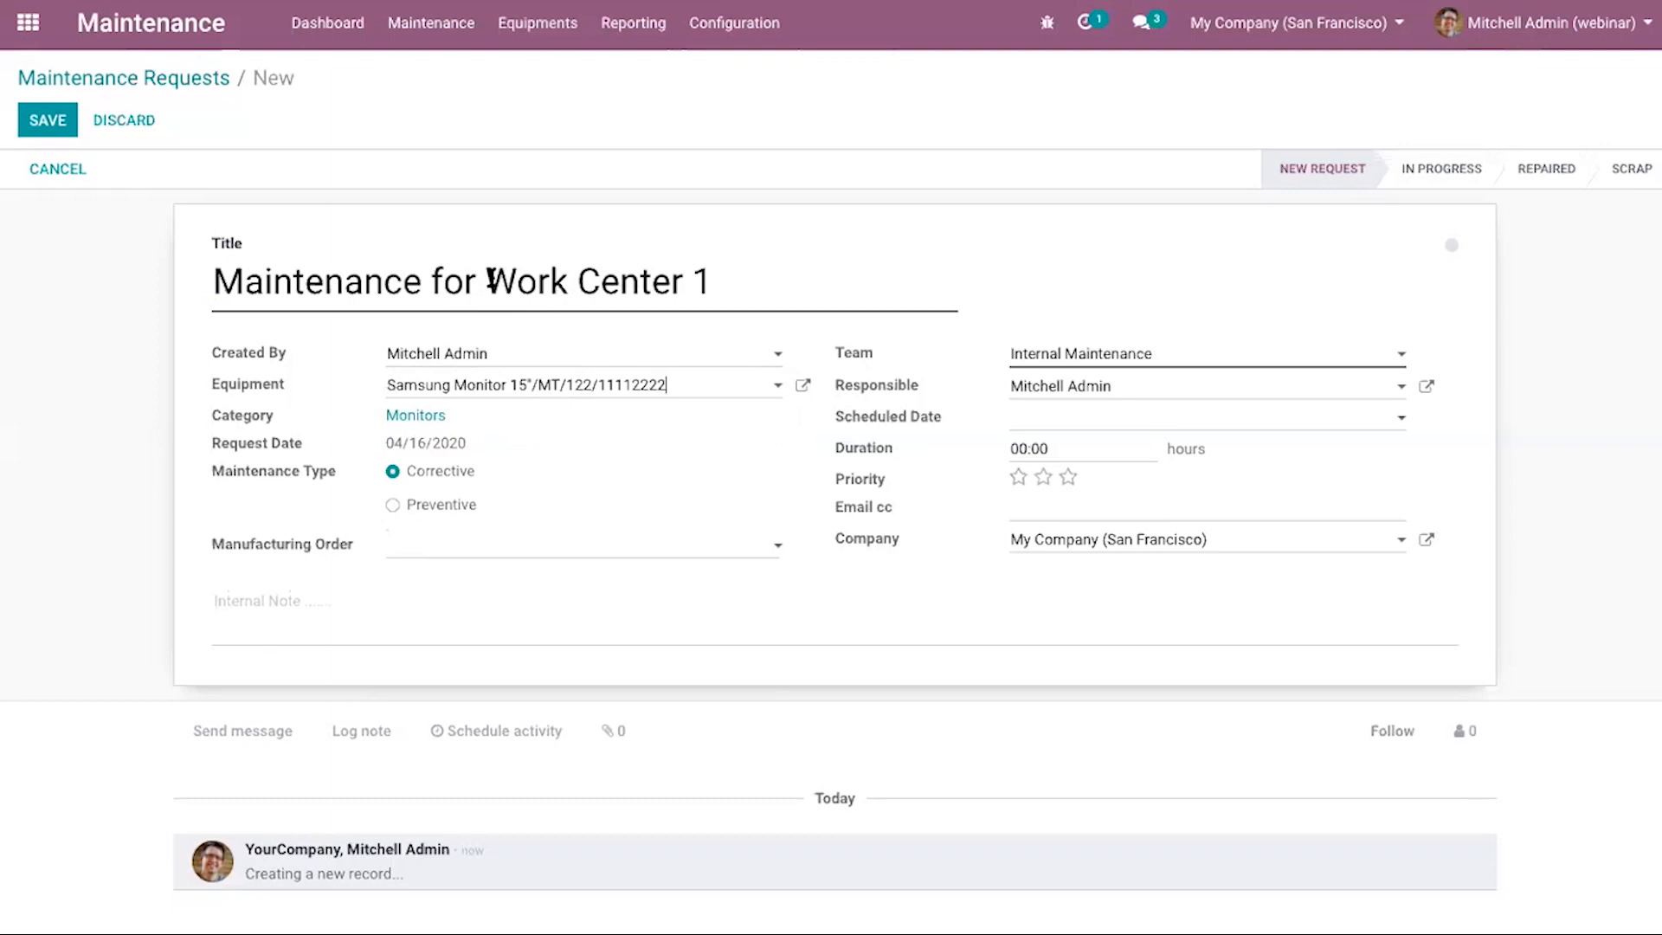
Shorten the title of the maintenance request to "Maintenance 1".
left_click_drag(489, 278, 892, 253)
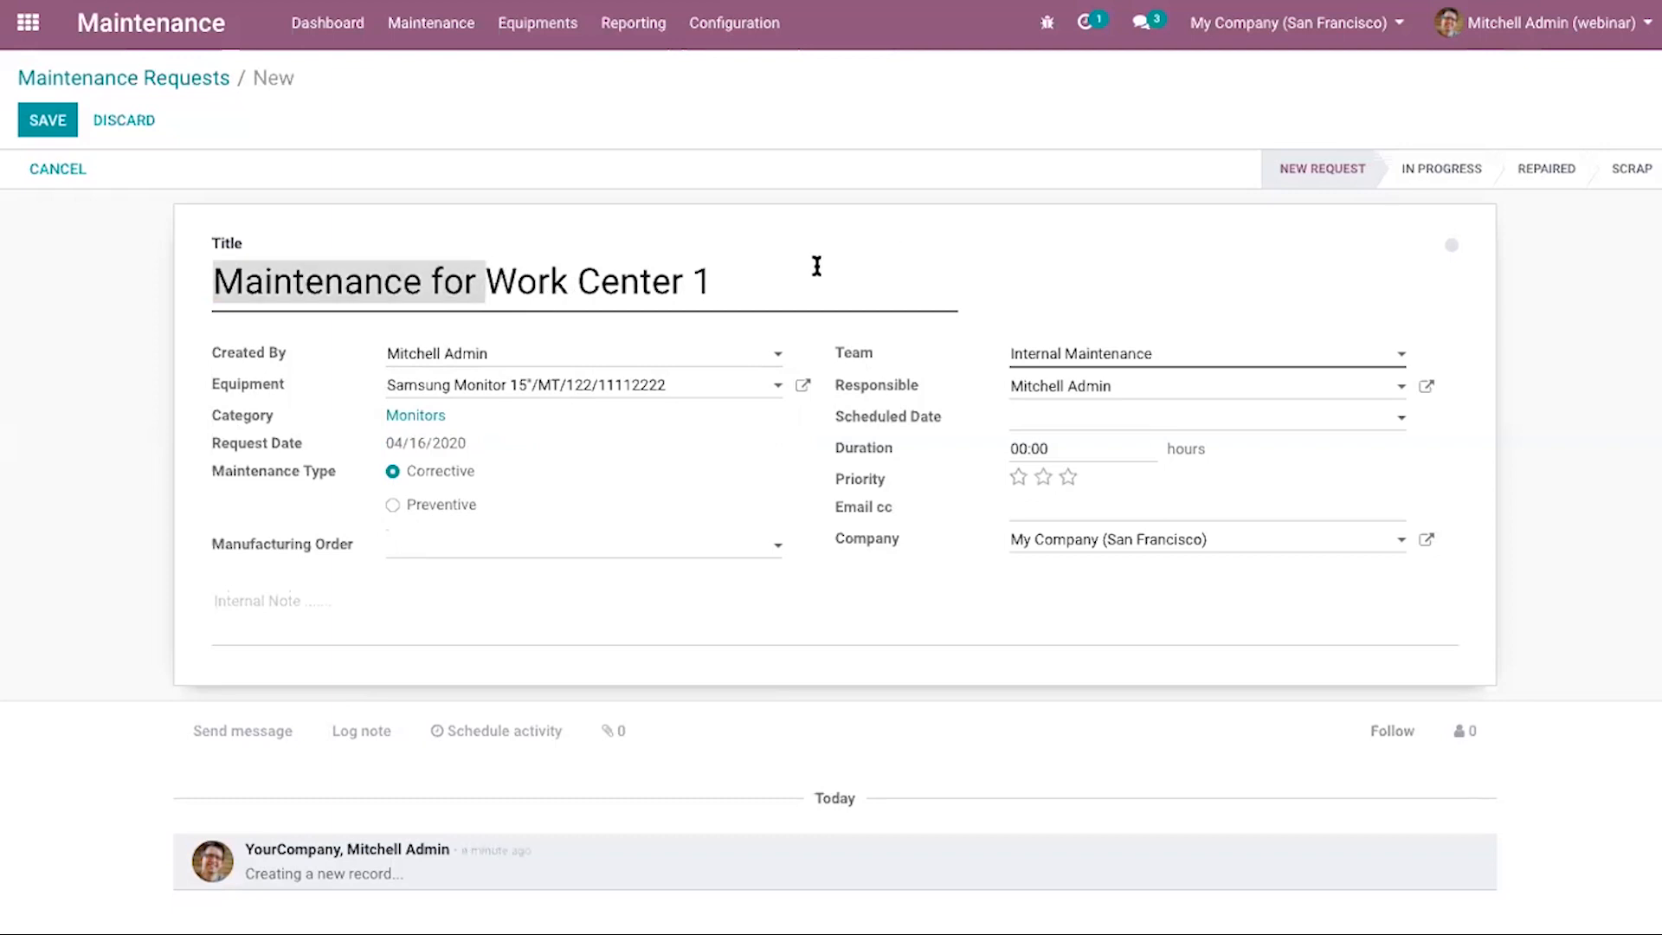
left_click(524, 283)
left_click_drag(431, 281, 756, 283)
key("BackSpace")
key("BackSpace")
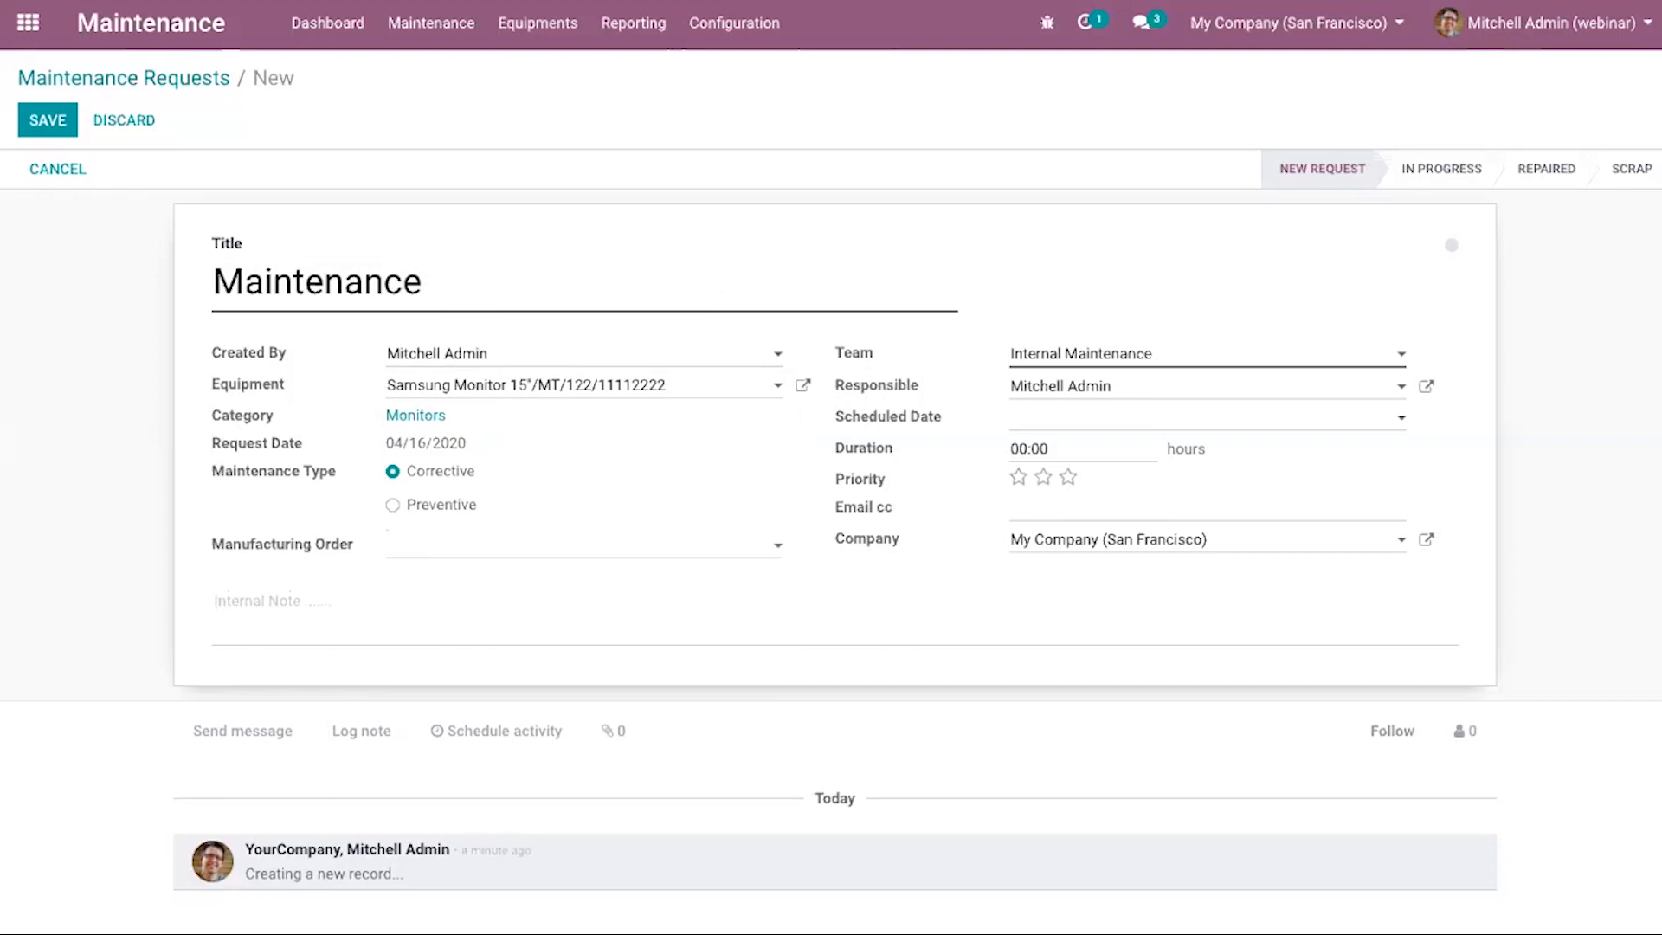
type("1")
Keep the maintenance type Corrective and try manufacturing orders WH/MO/00001 and WH/MO/00002 for the request.
left_click(433, 474)
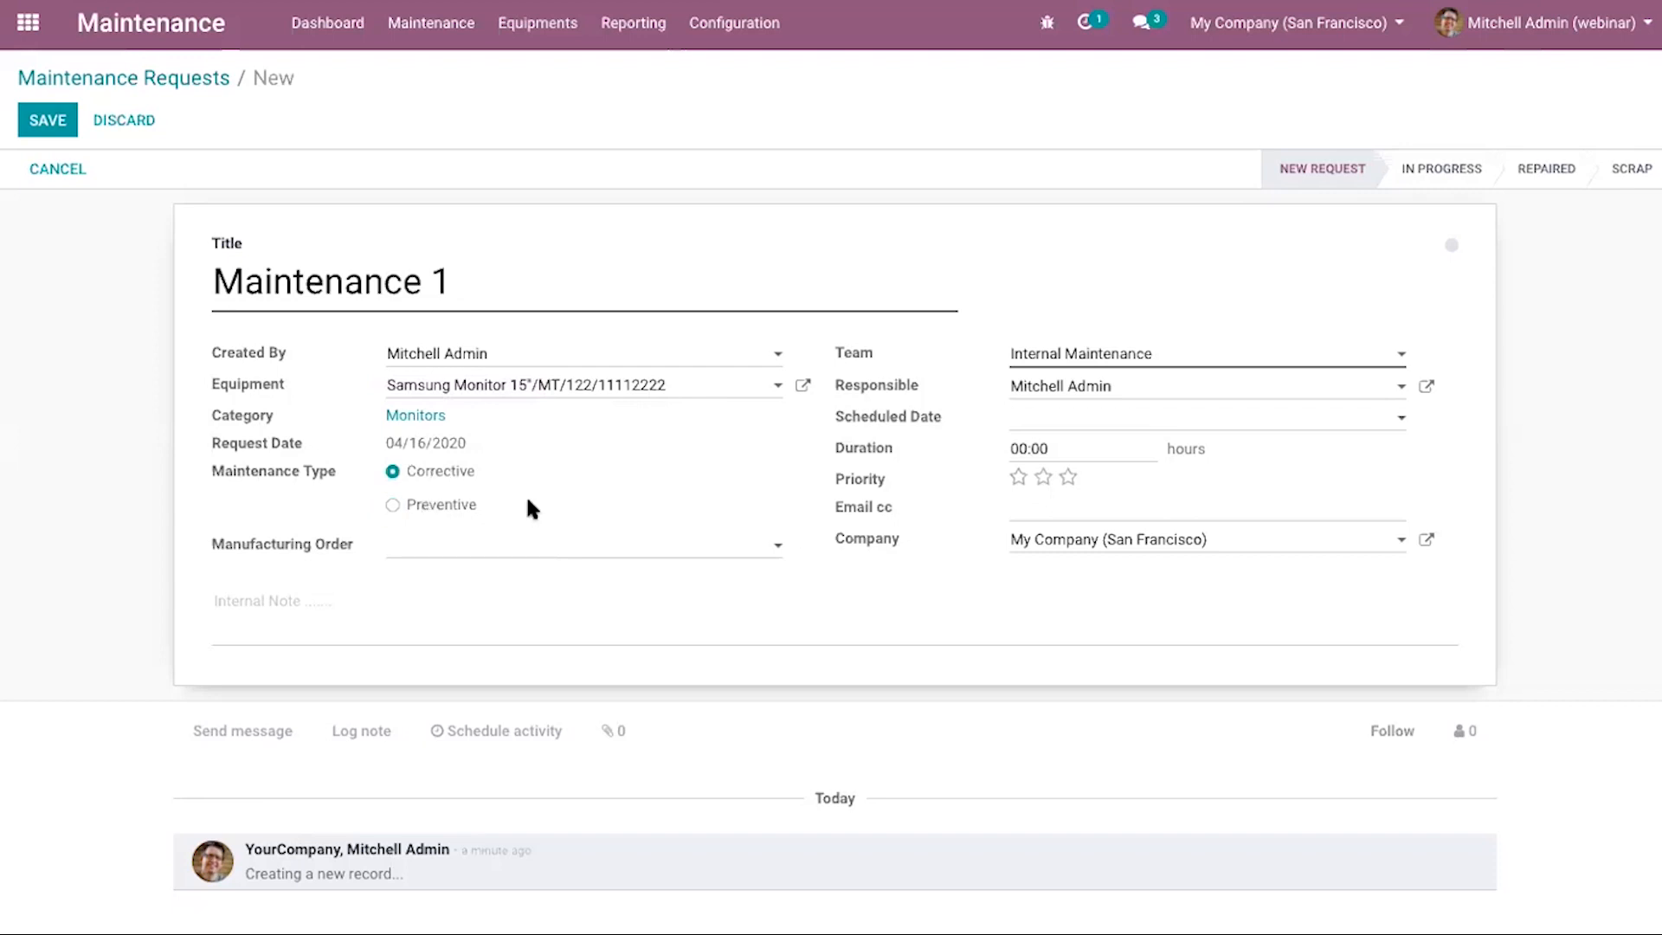
left_click(532, 554)
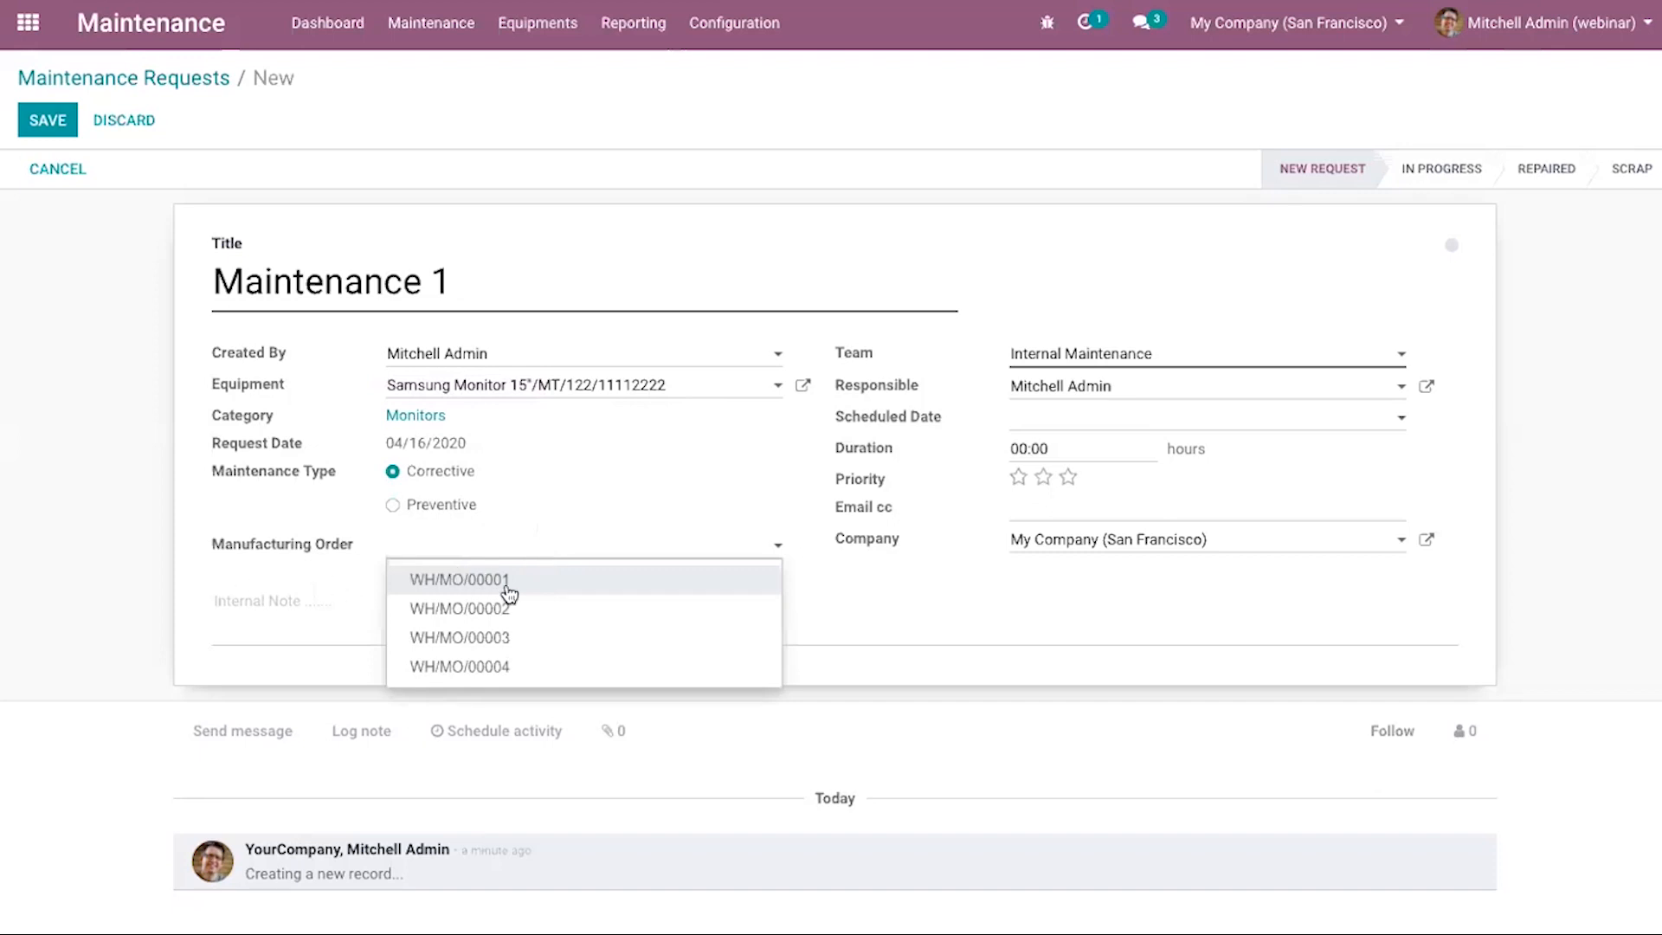
left_click(509, 592)
left_click(549, 559)
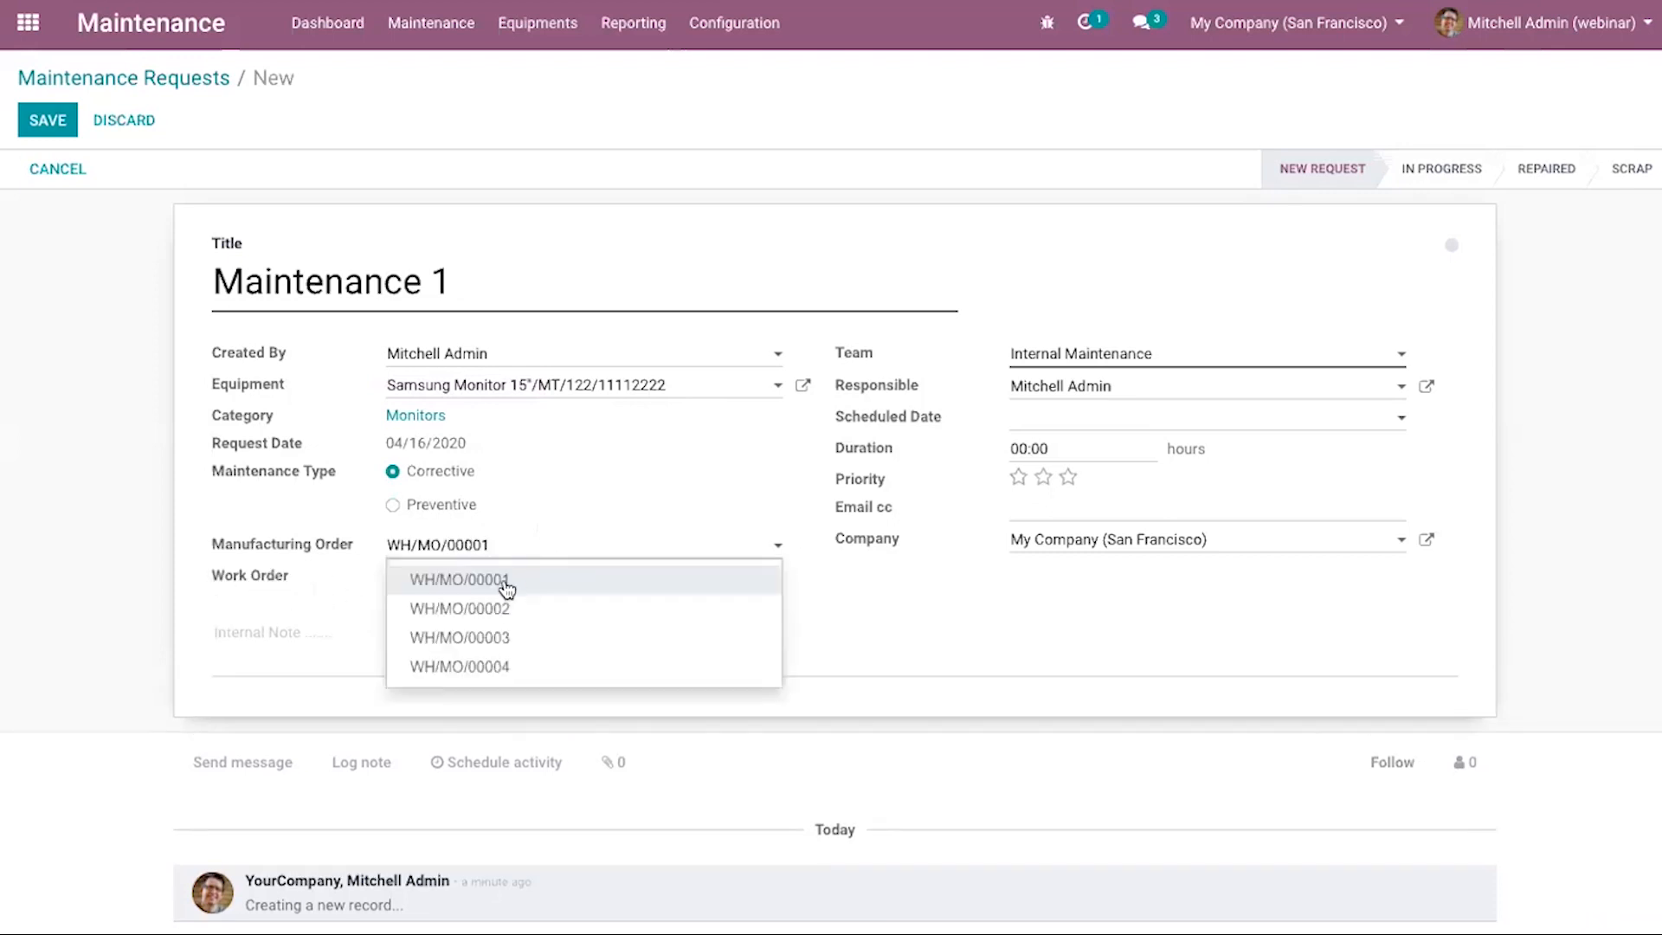
left_click(513, 607)
left_click(528, 553)
left_click(516, 597)
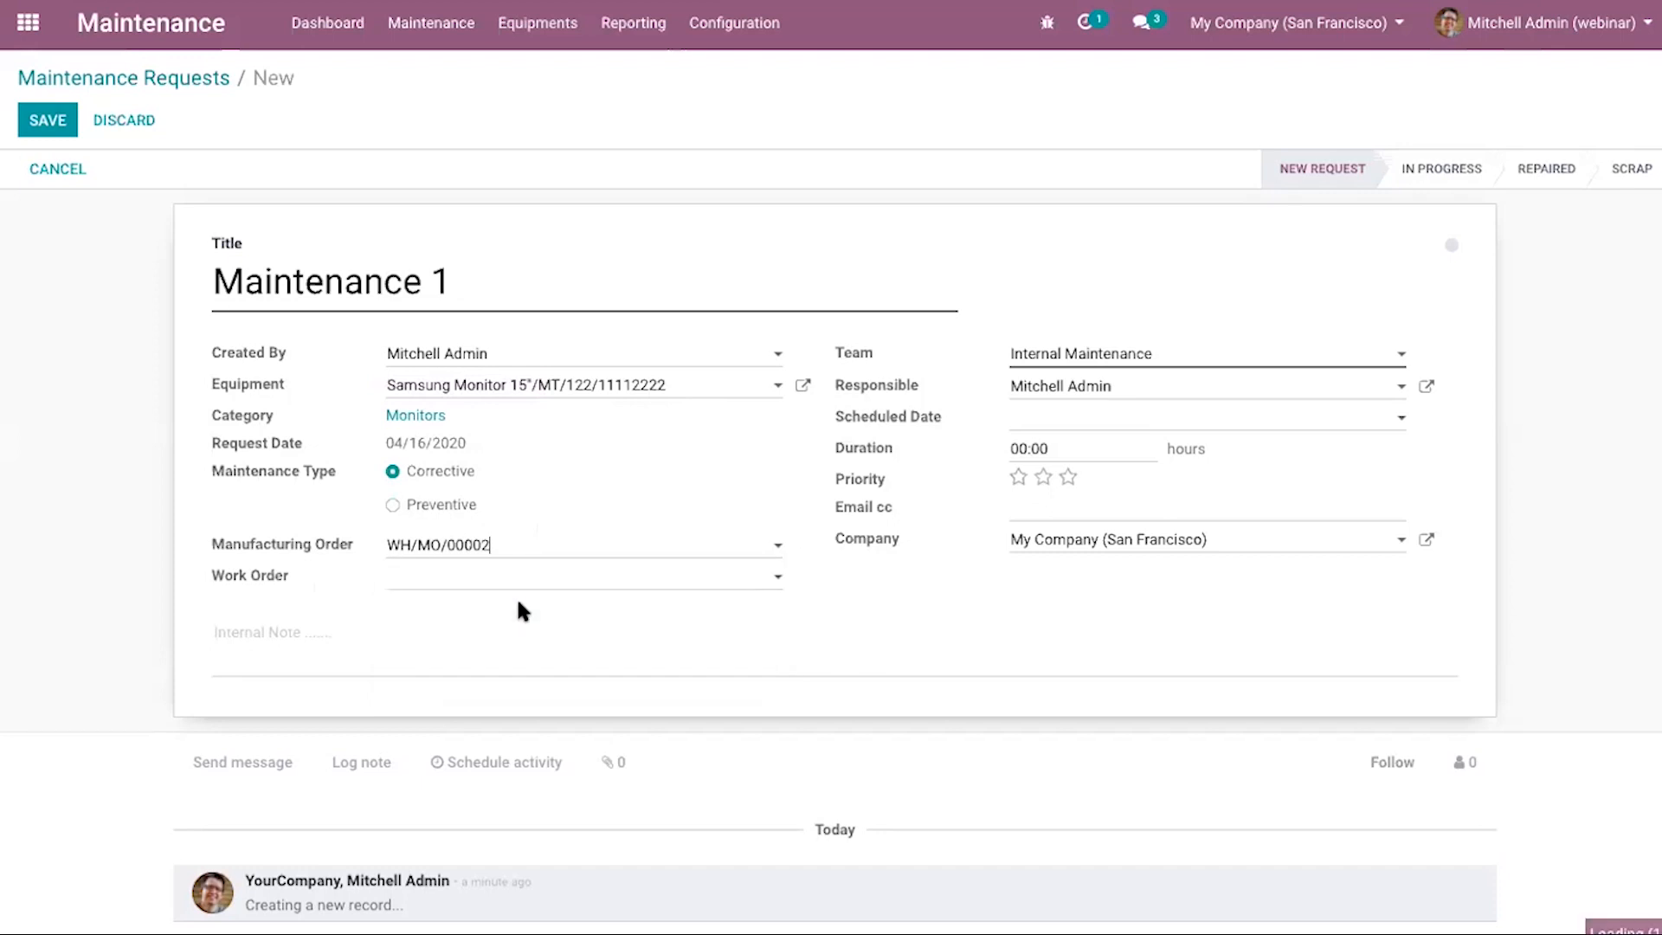
left_click(546, 557)
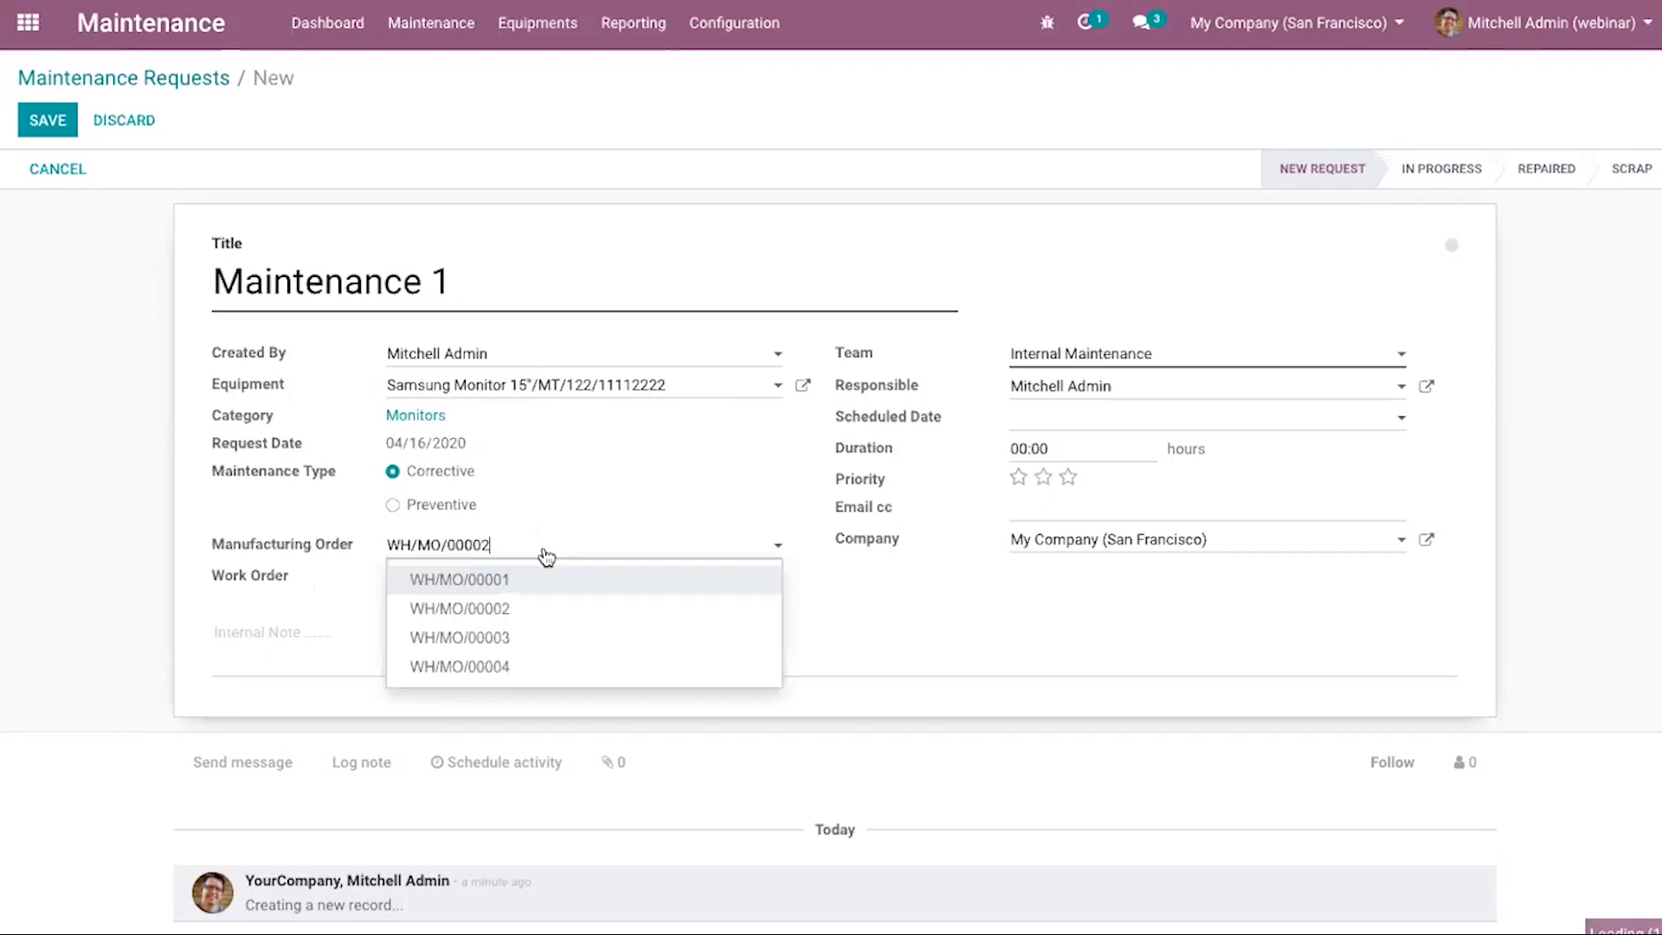
left_click(554, 605)
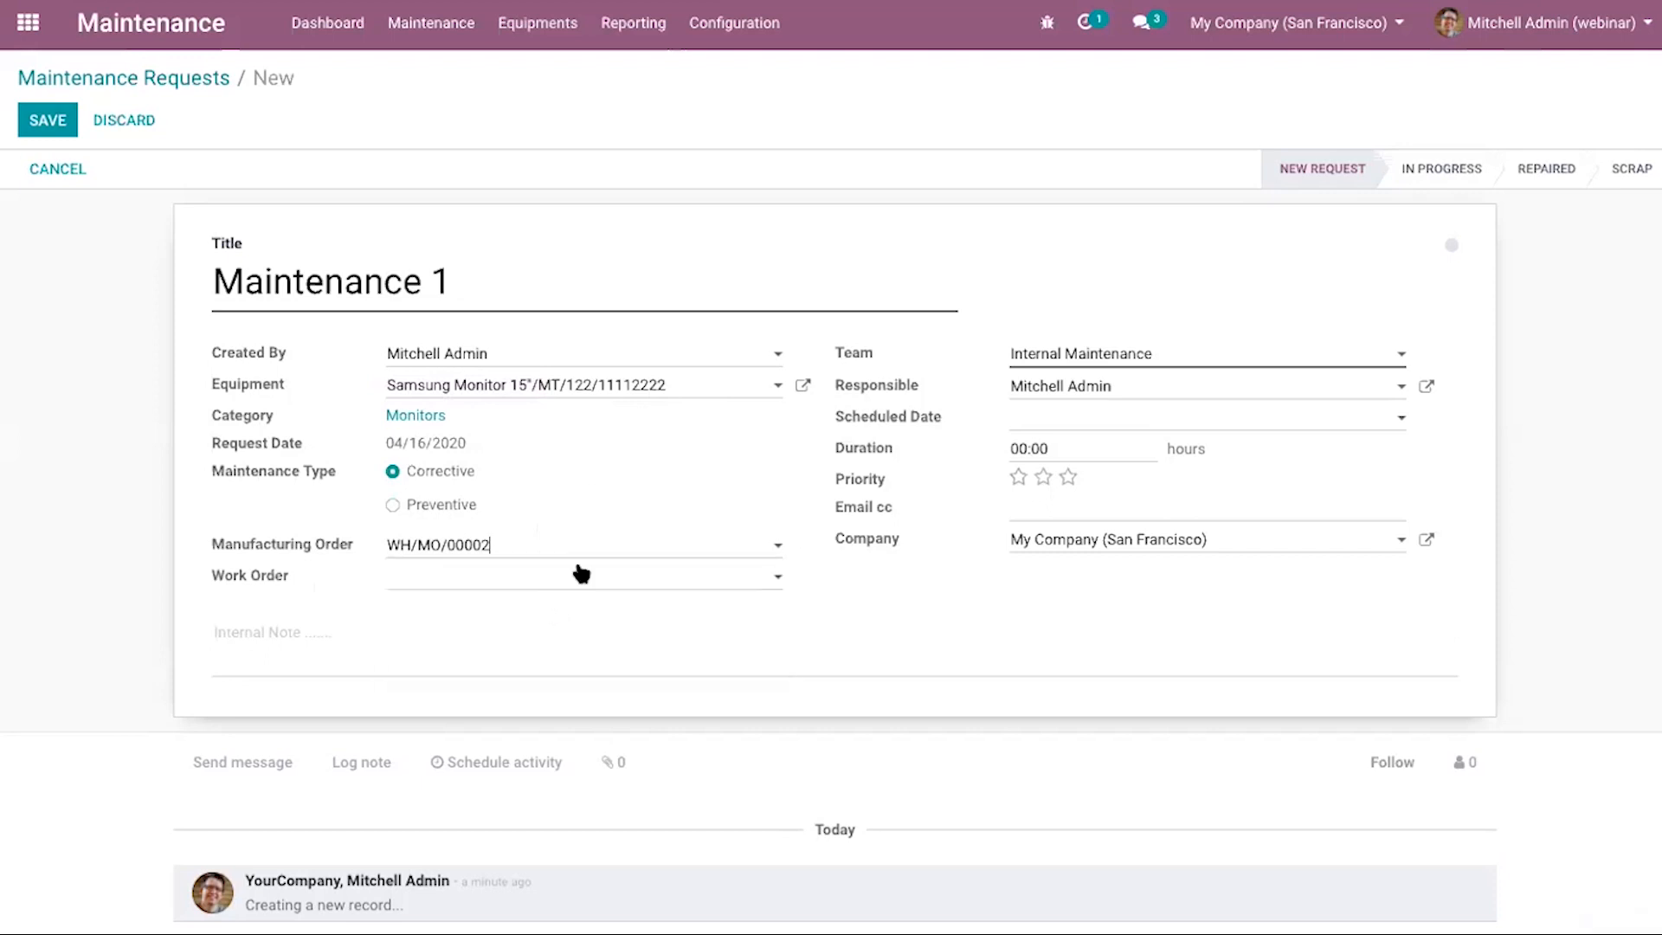
Set the manufacturing order to WH/MO/00004 and the work order to WH/MO/00004 - Wood Panel - Manual Assembly.
left_click(574, 577)
left_click(583, 543)
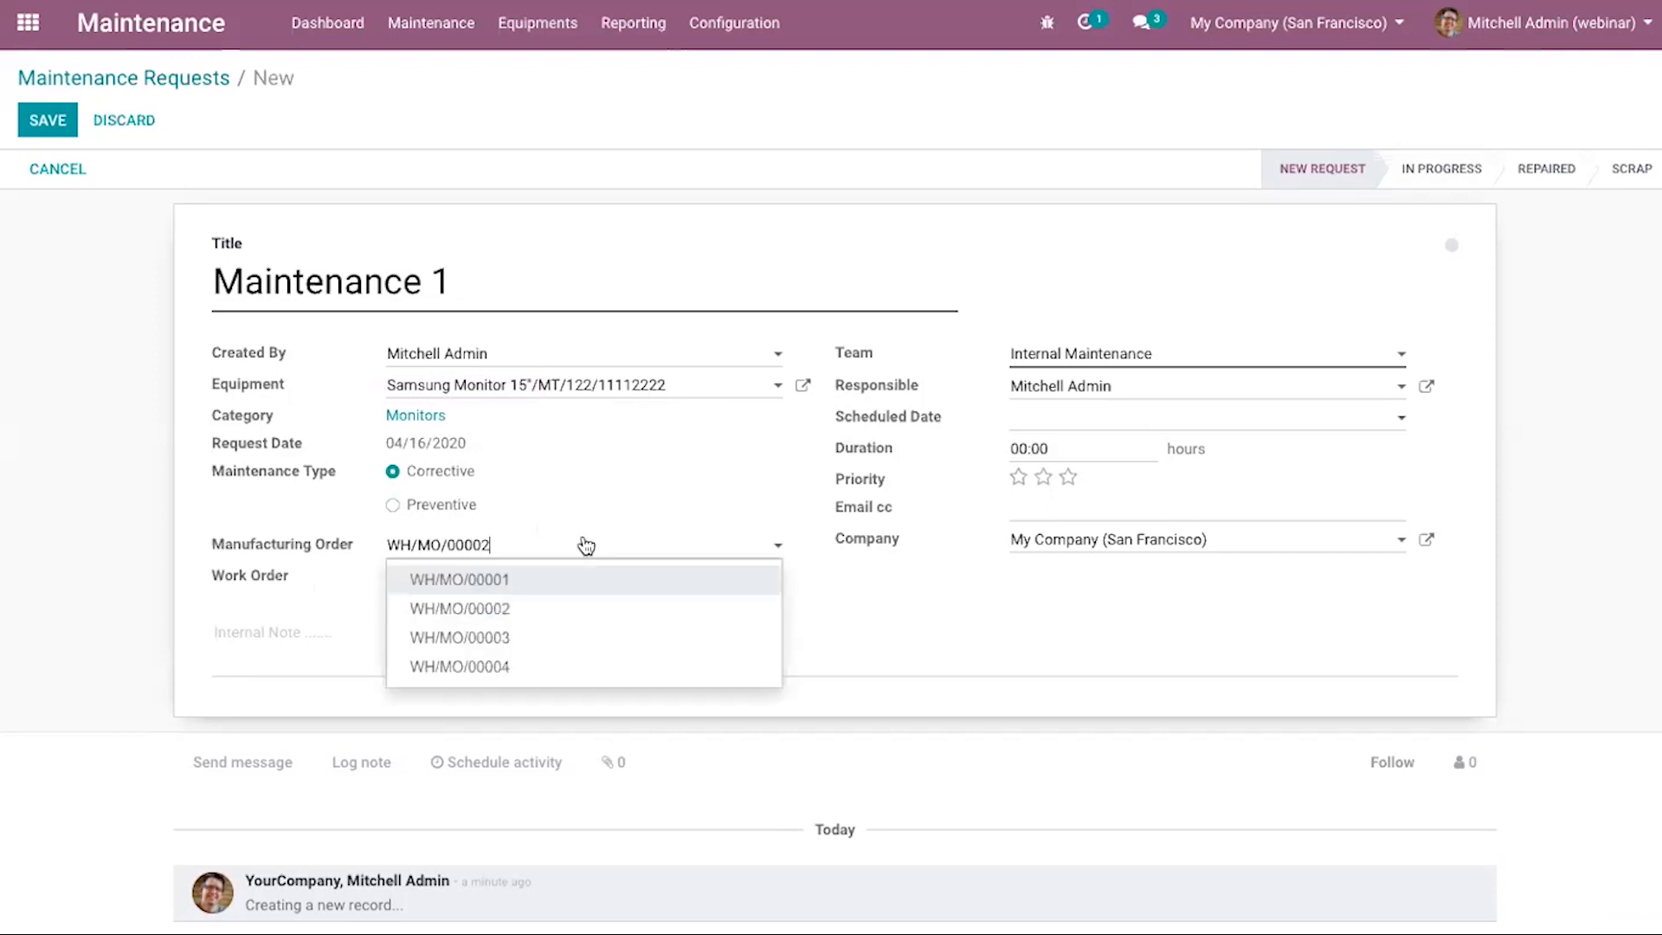
left_click(508, 667)
left_click(516, 579)
left_click(524, 609)
left_click(808, 624)
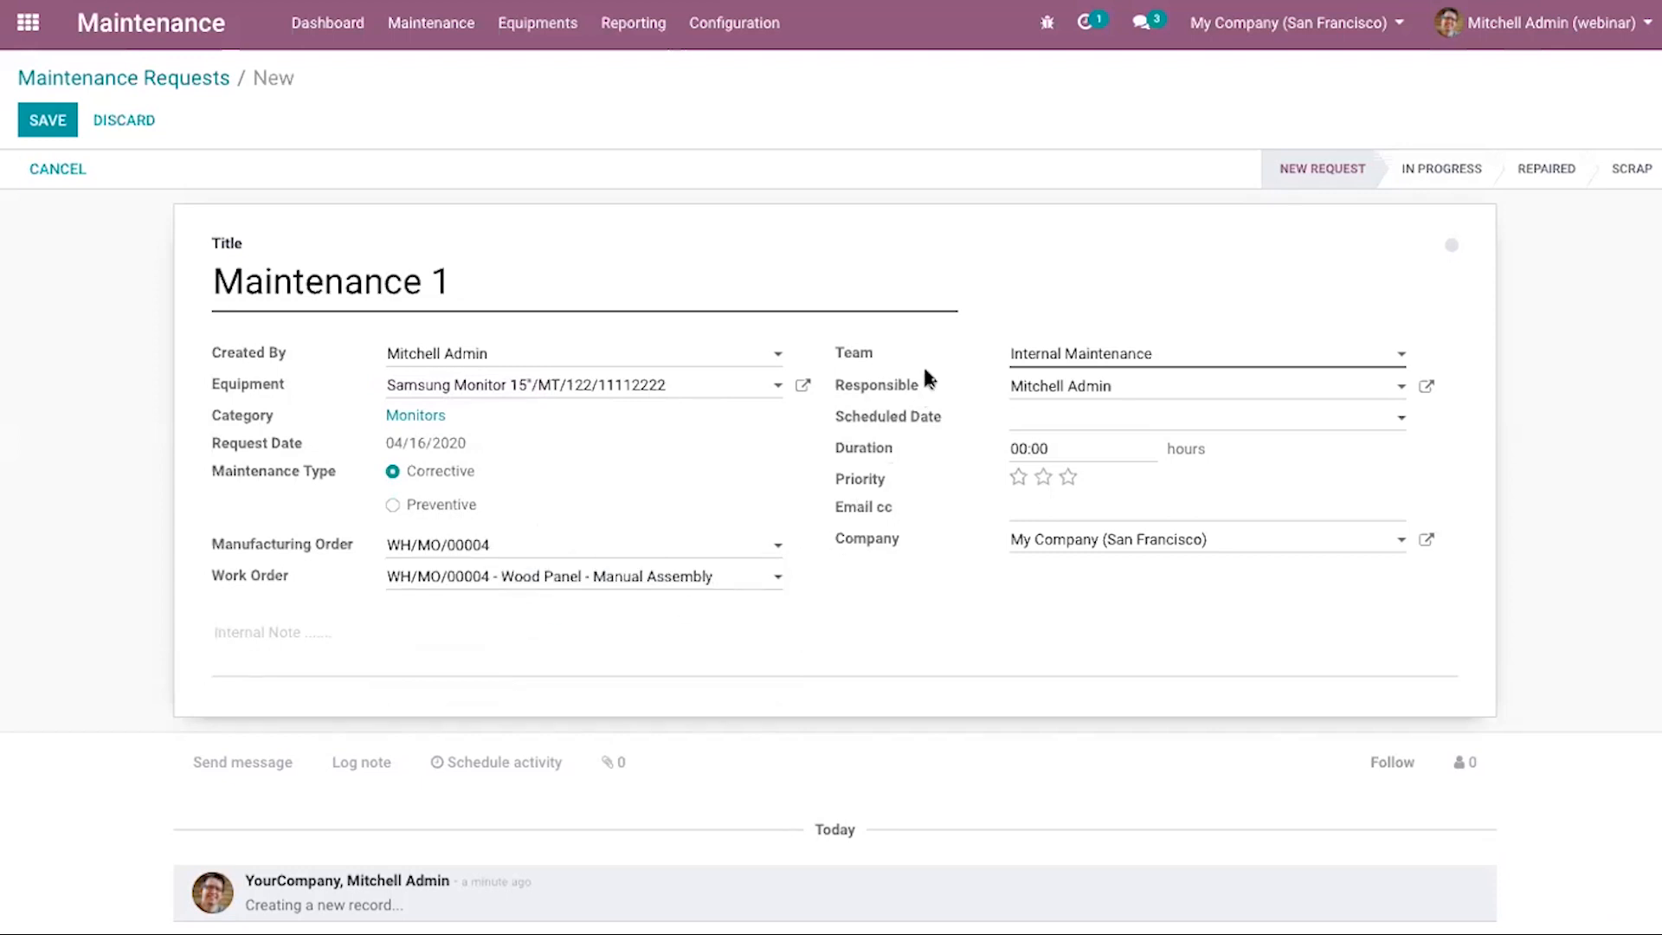
Examine the available maintenance teams and the scheduled date calendar without changing either field.
left_click(1161, 360)
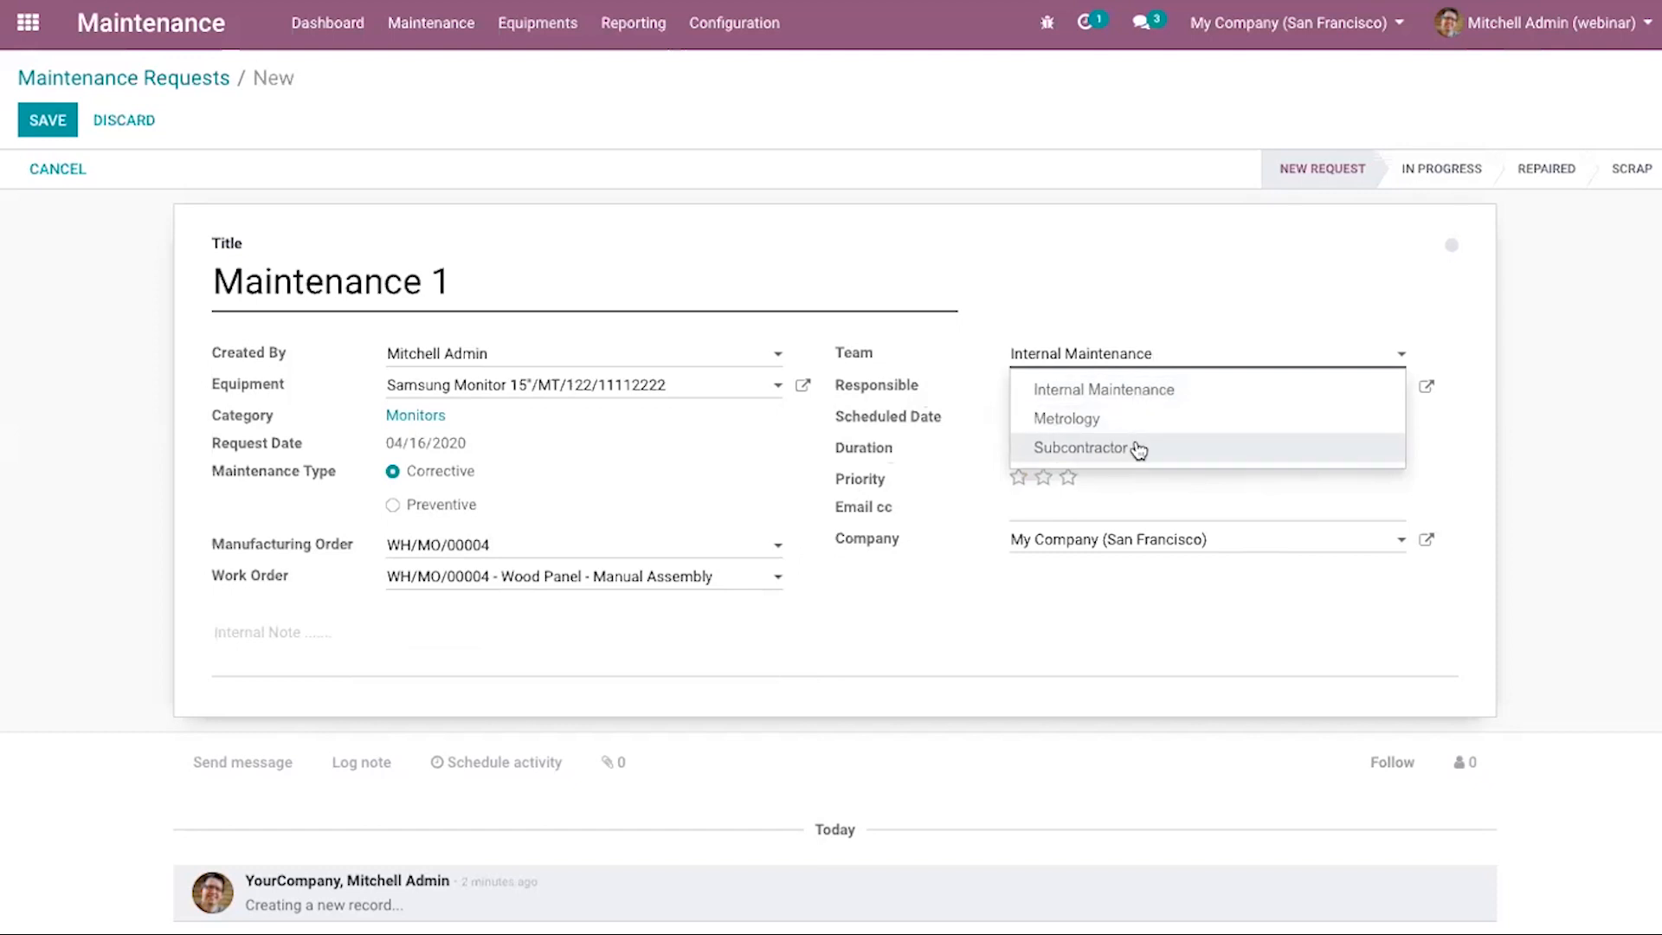
left_click(1186, 311)
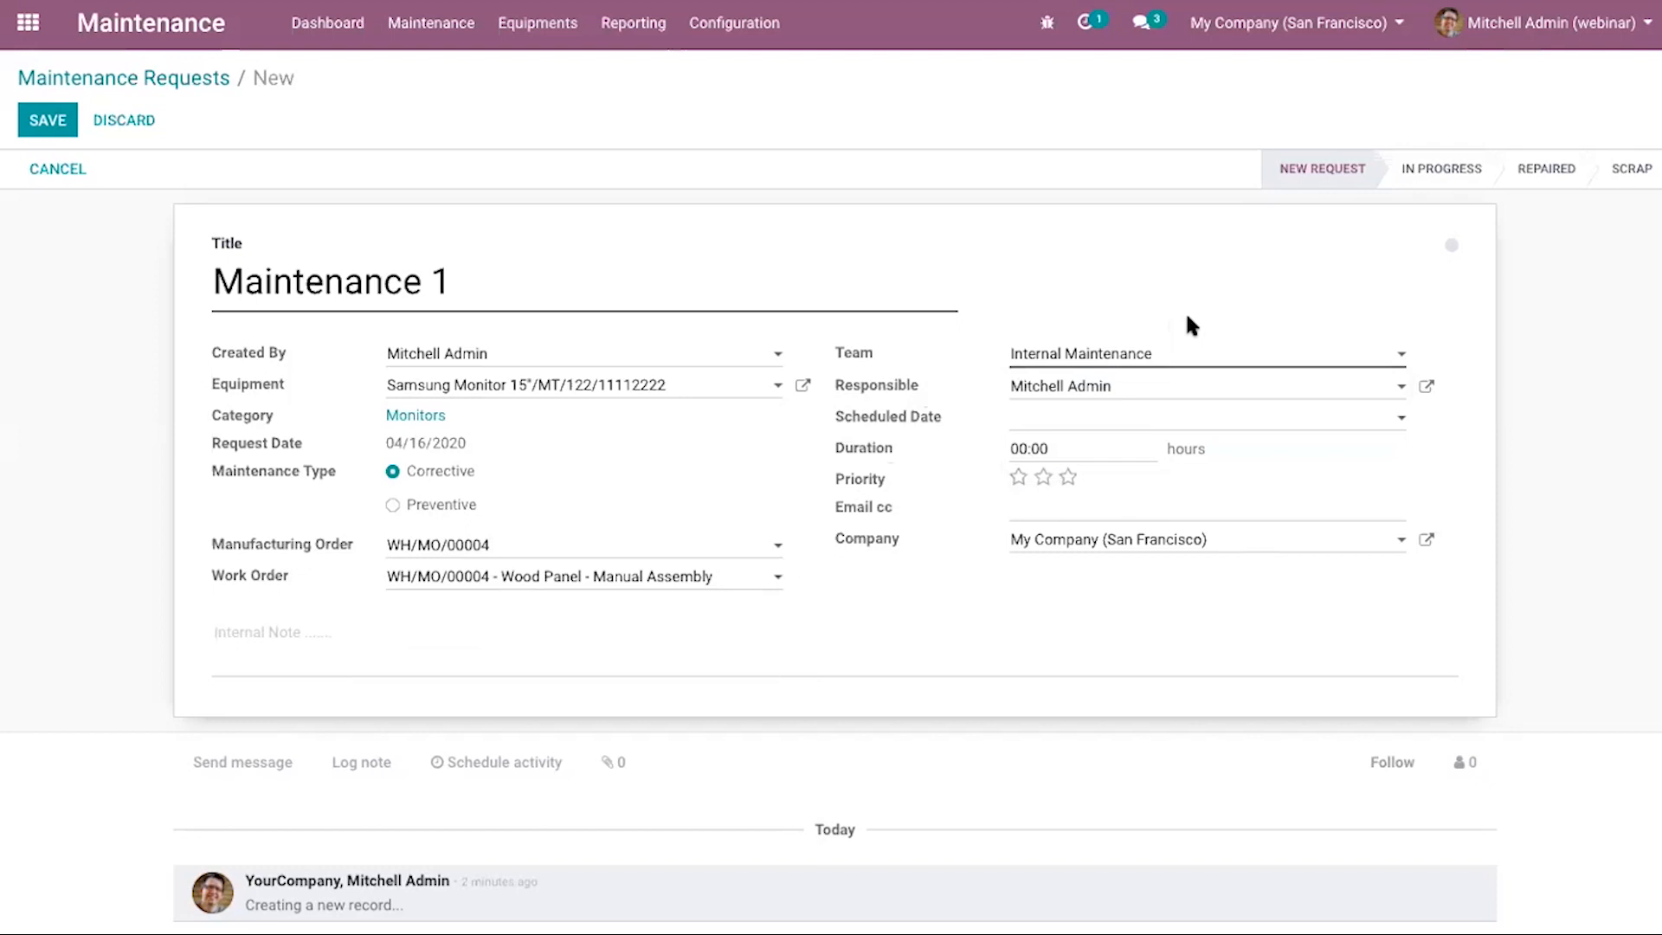
left_click(1139, 422)
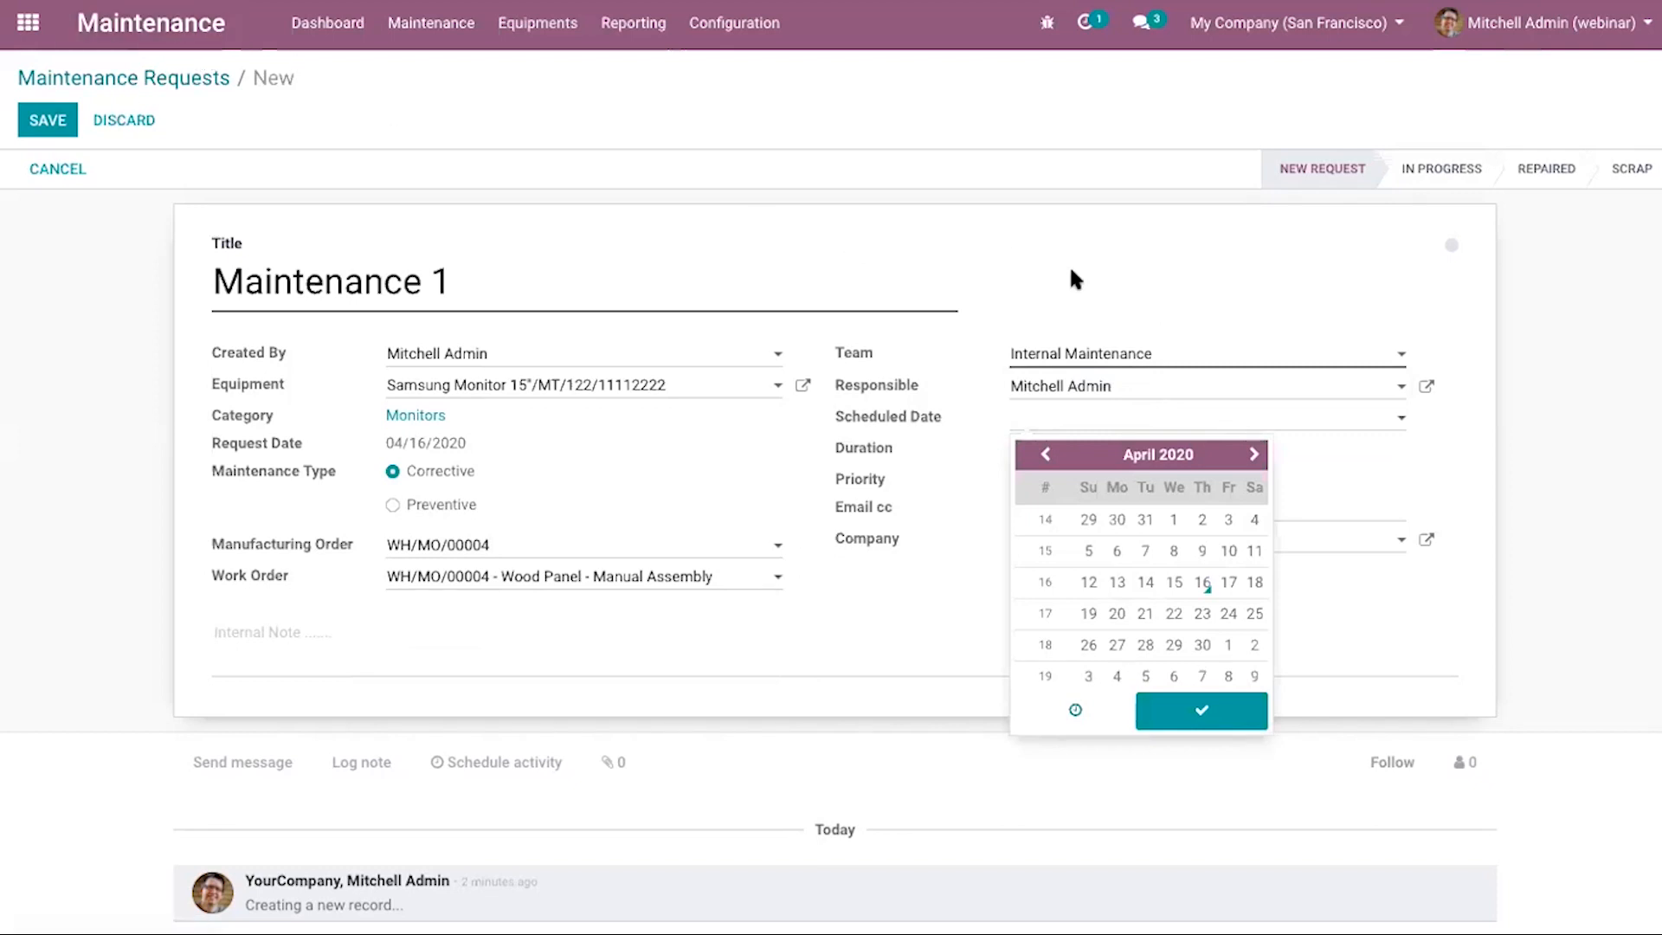
left_click(1053, 312)
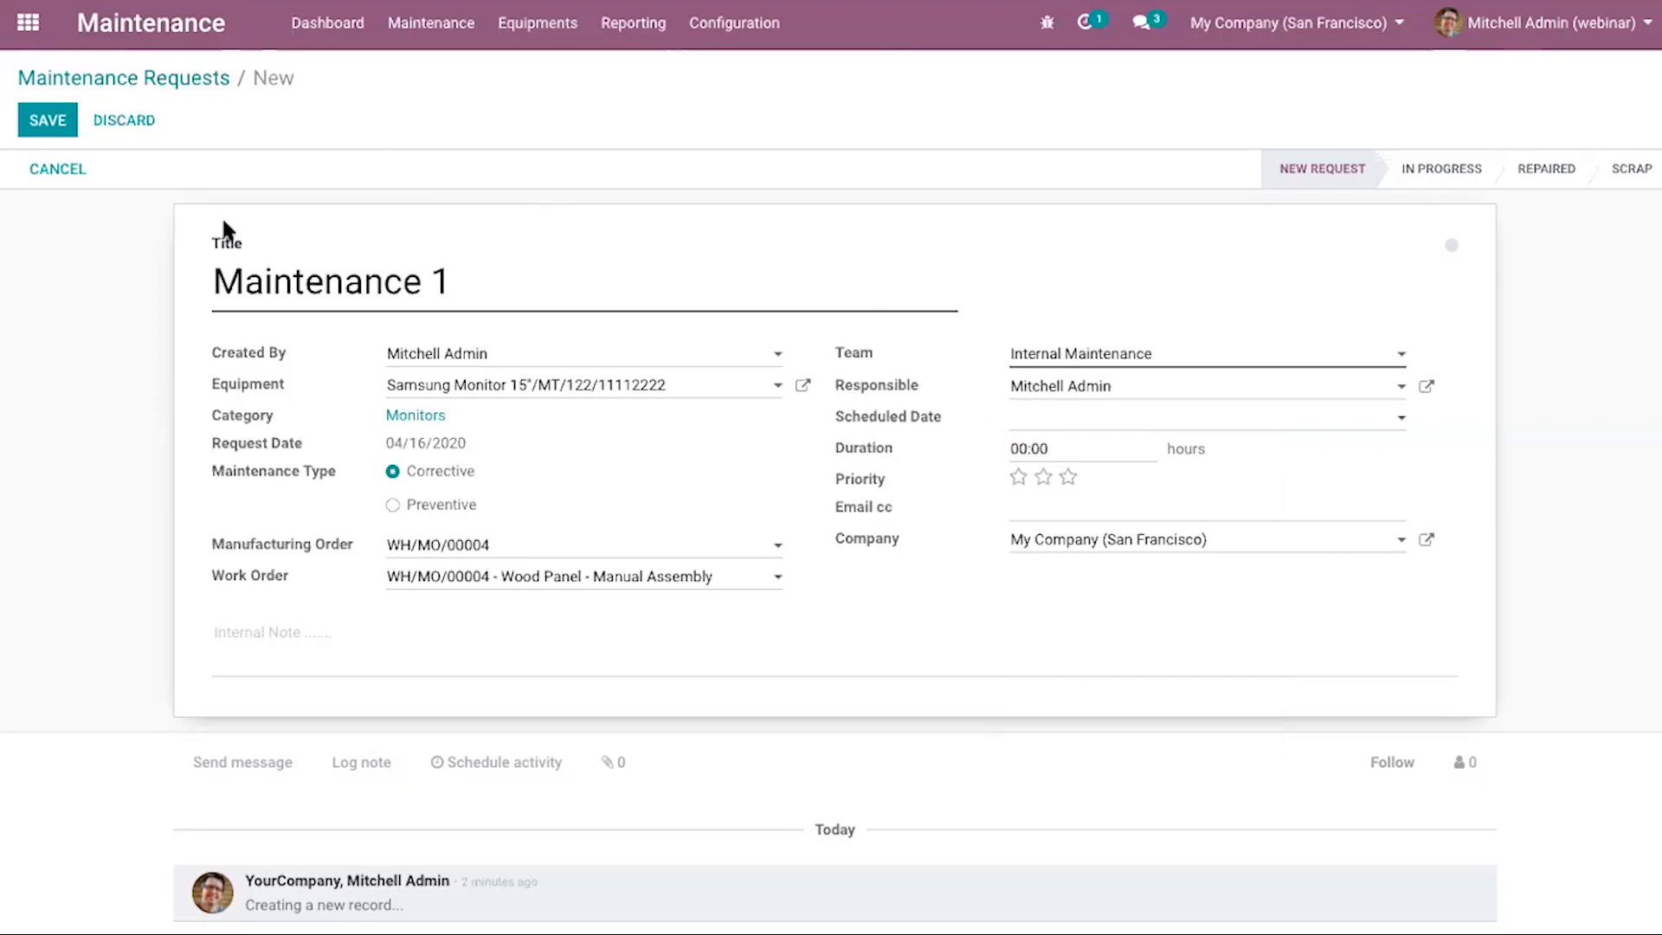
Discard the unsaved maintenance request and return to the maintenance requests overview.
left_click(160, 78)
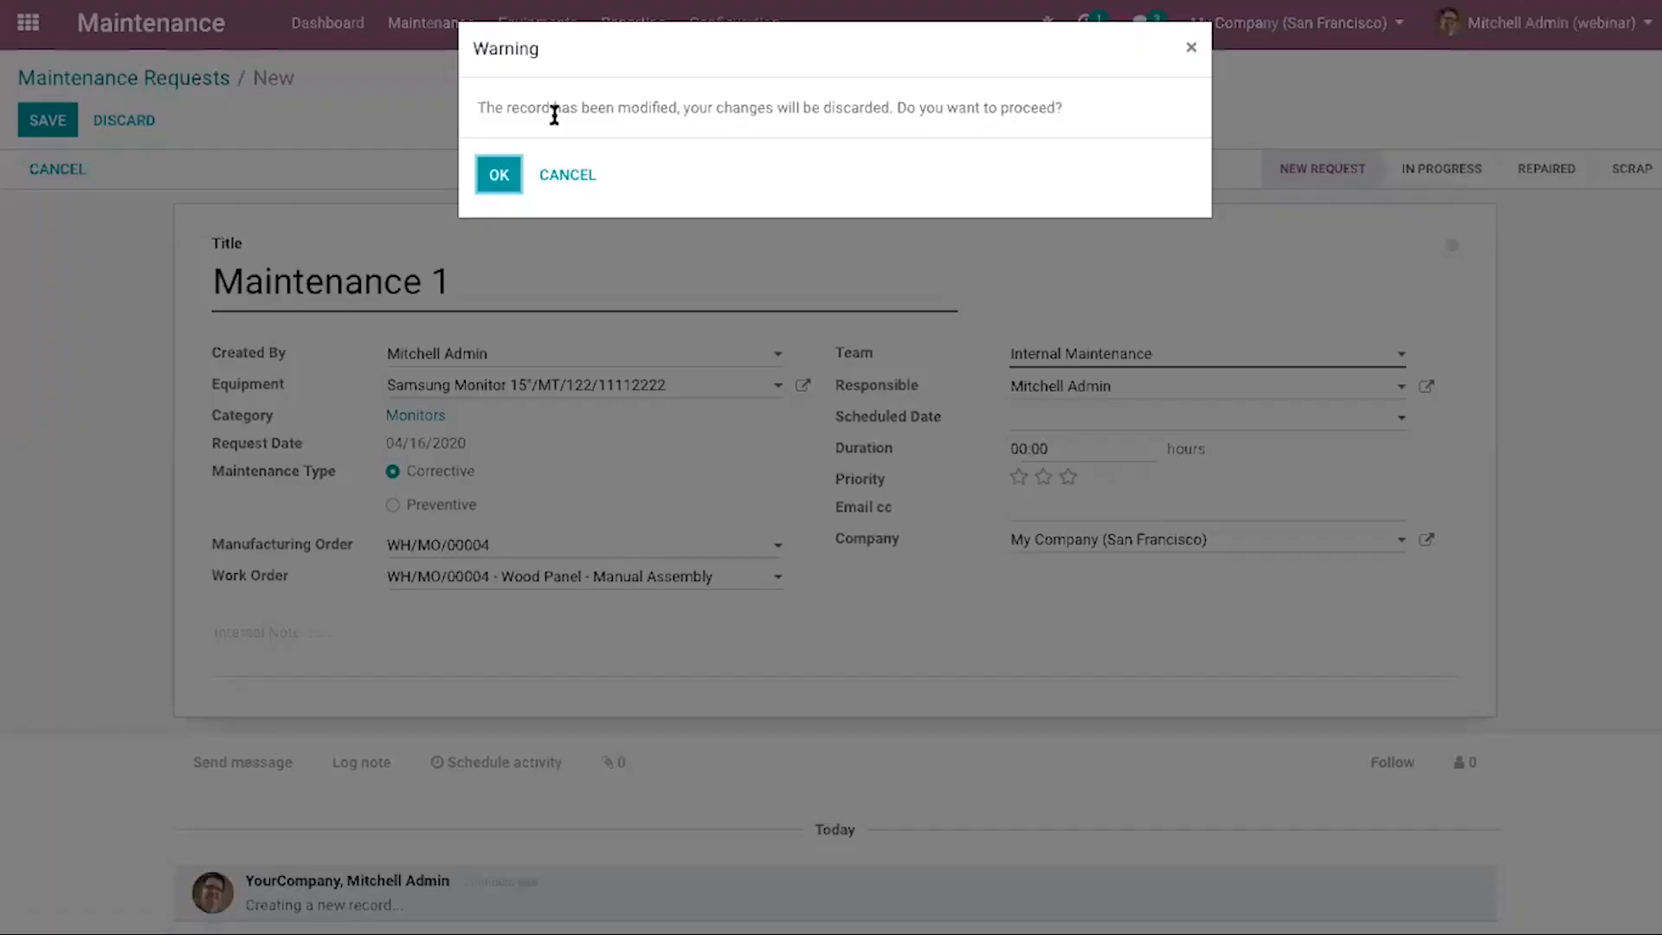
left_click(514, 182)
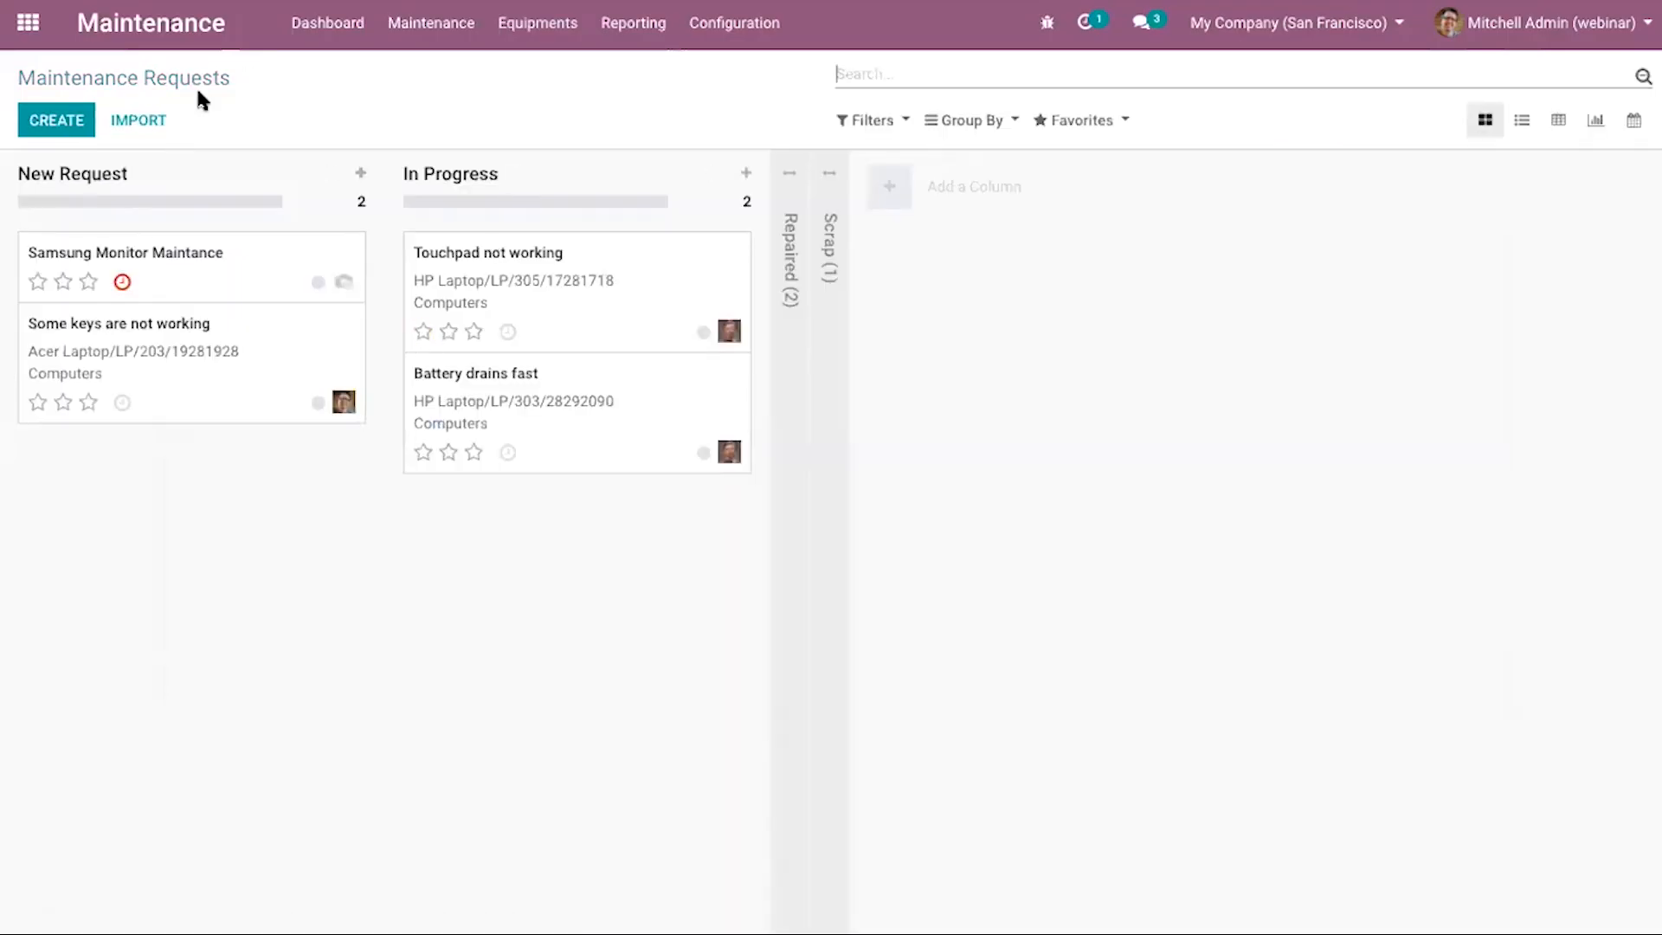
Open the "Some keys are not working" request from the Internal Maintenance team's unscheduled requests on the dashboard.
left_click(297, 25)
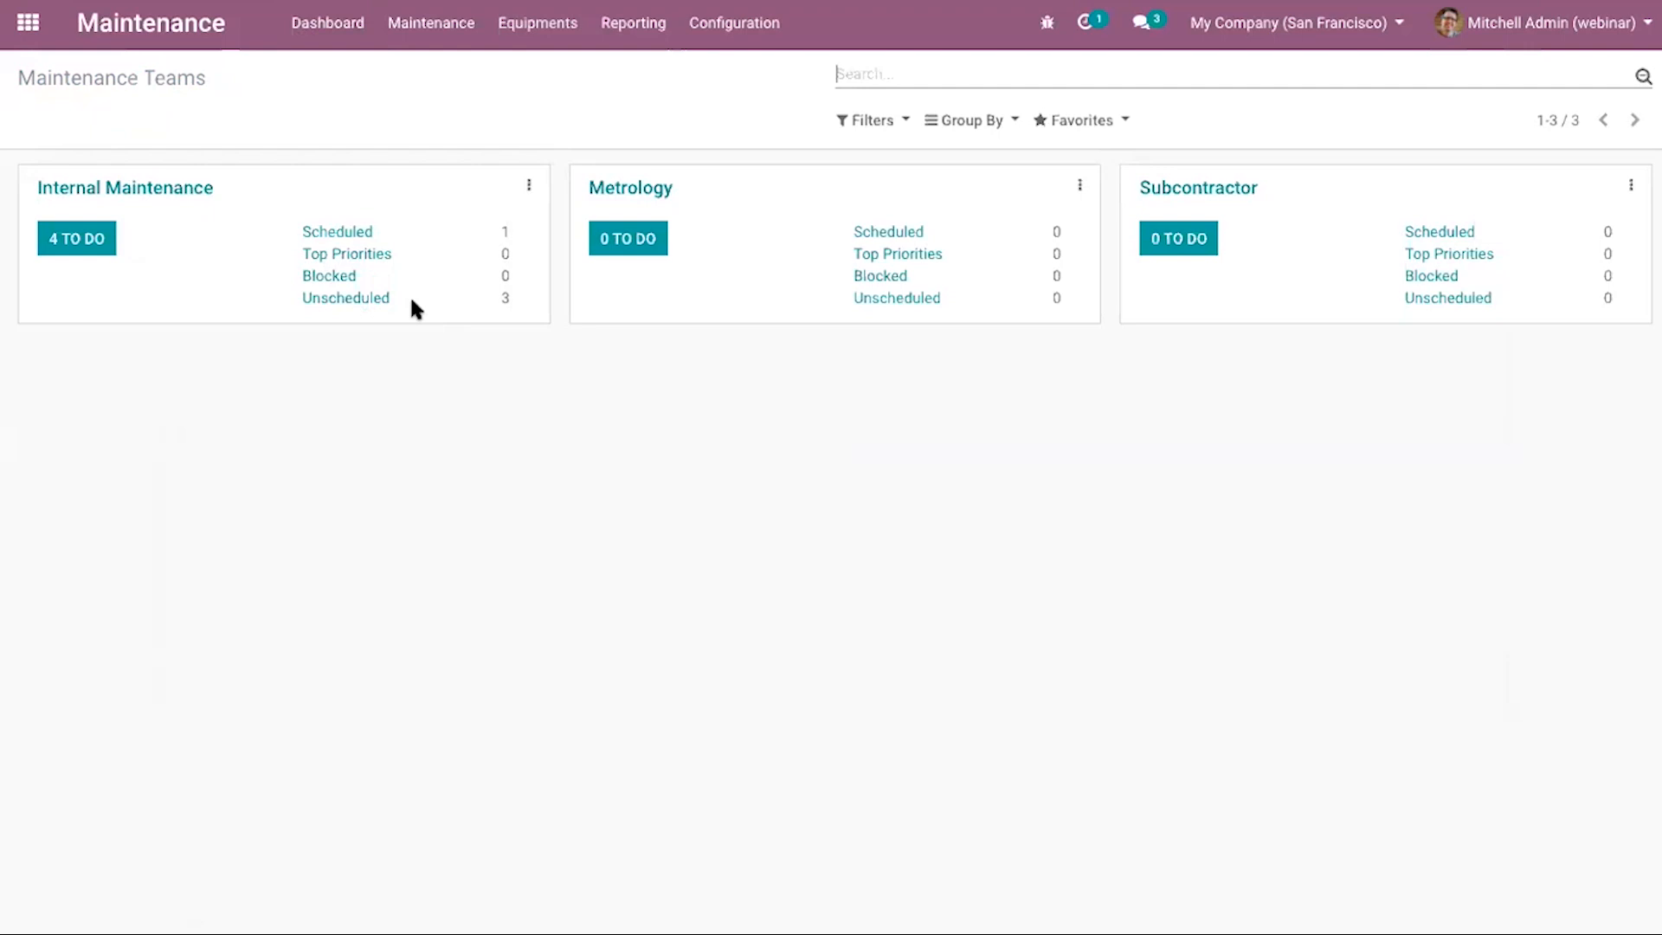
left_click(374, 304)
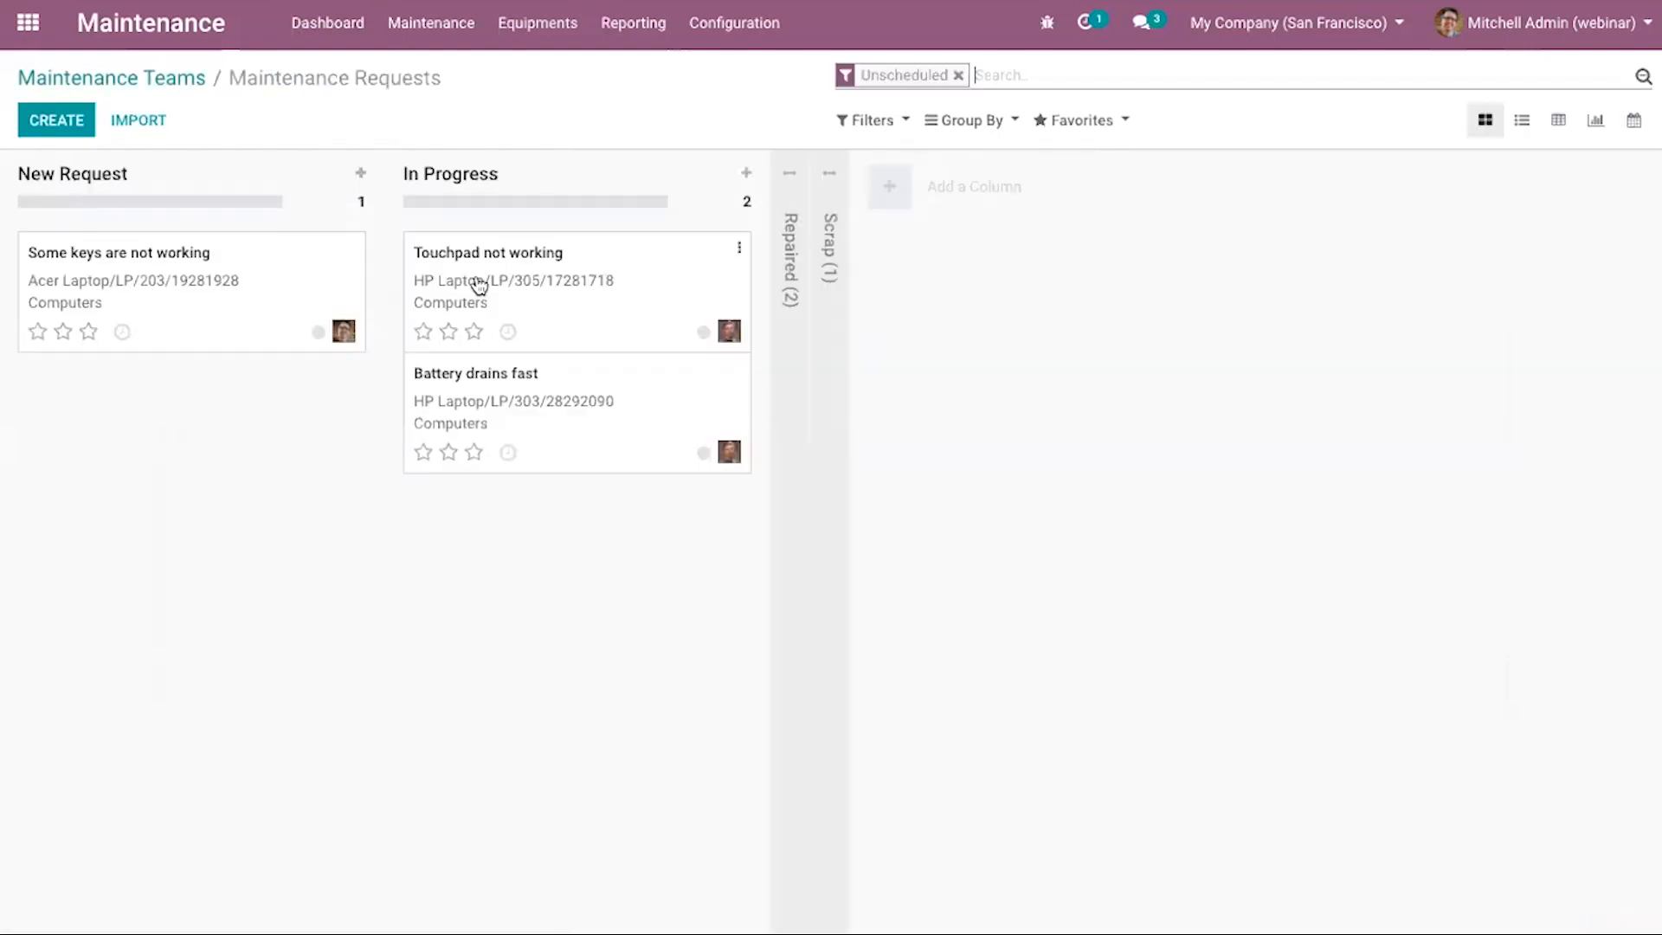
left_click(256, 289)
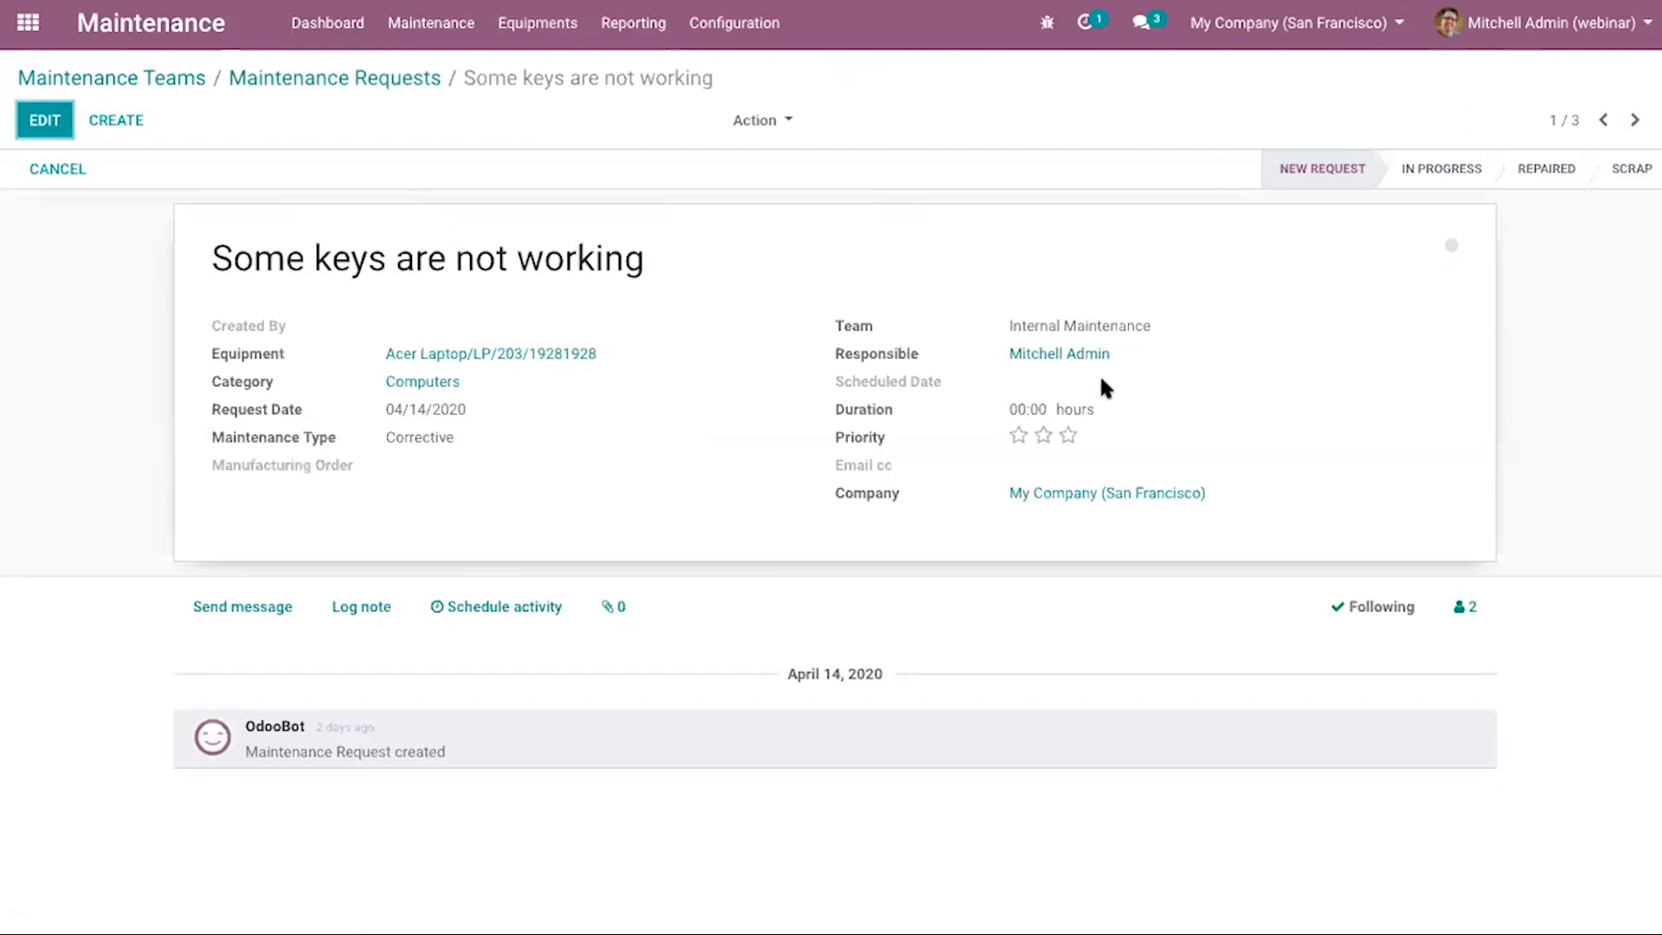
Set the scheduled date of the "Some keys are not working" request to 04/16/2020 and save it.
left_click(39, 121)
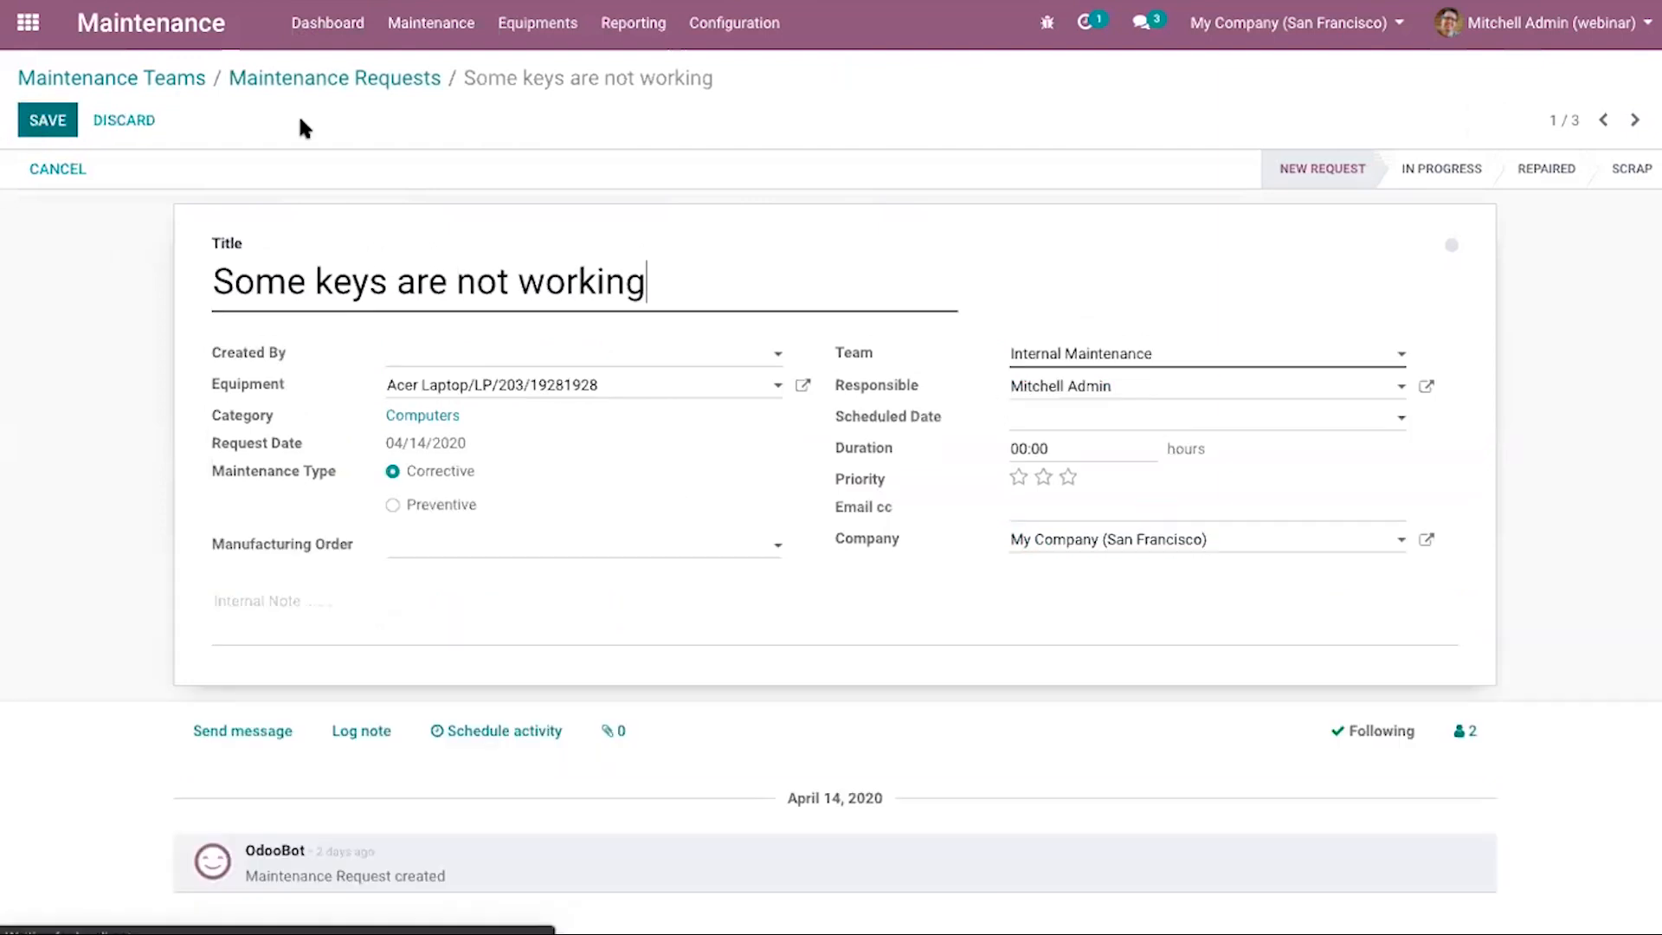
left_click(1220, 419)
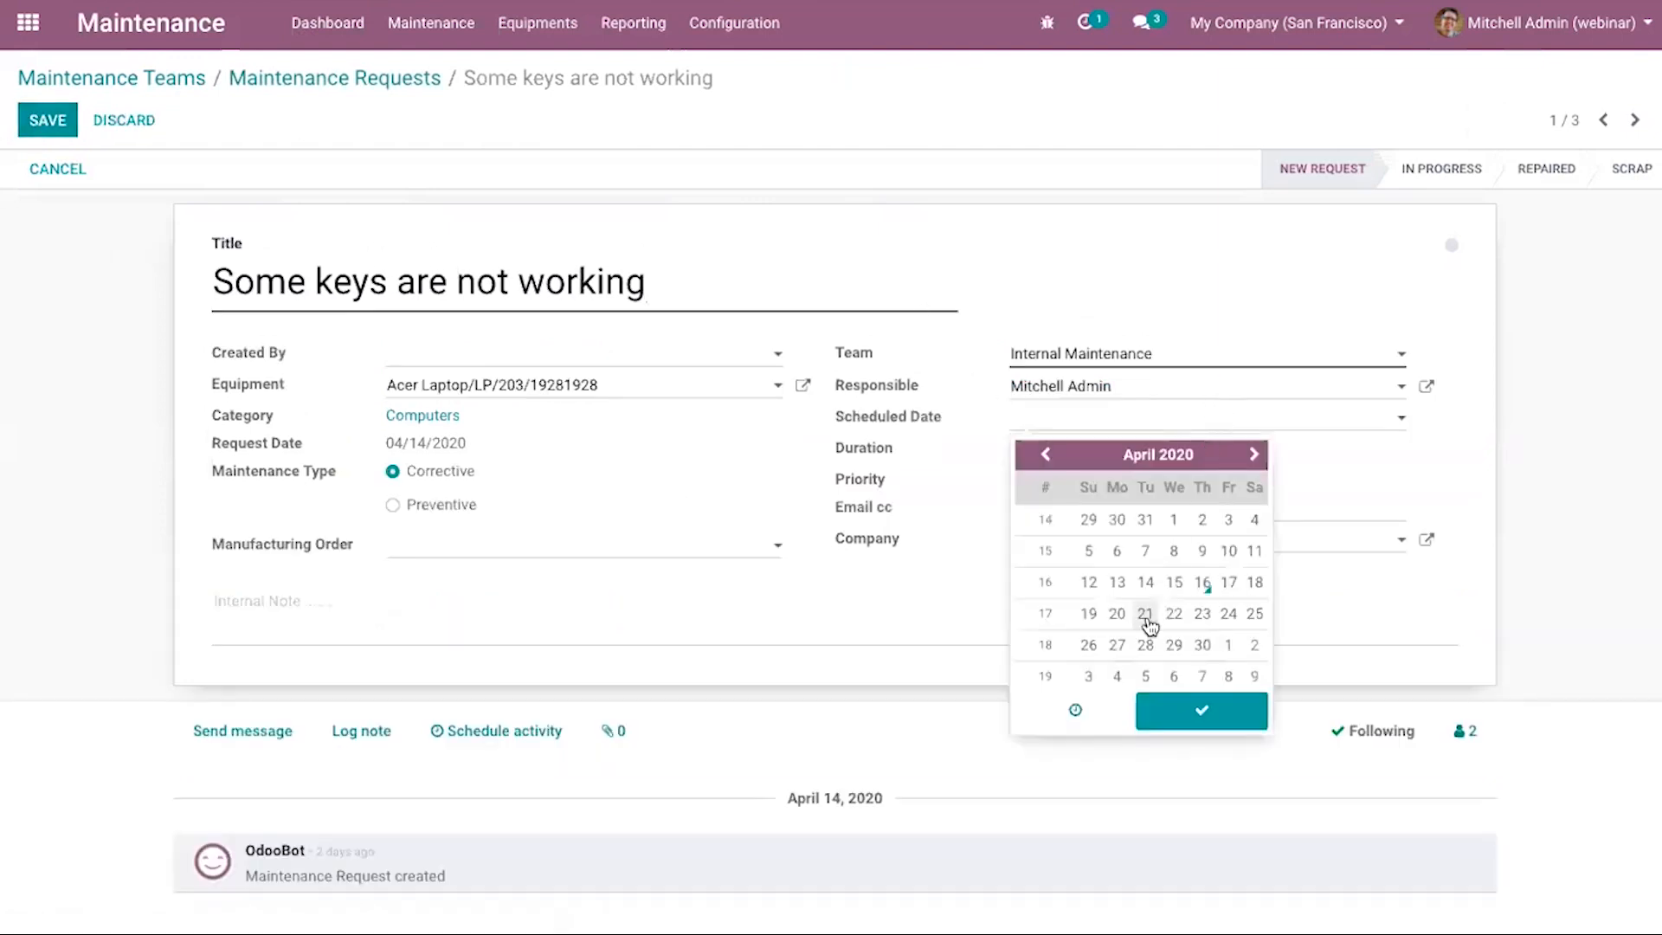
left_click(1203, 583)
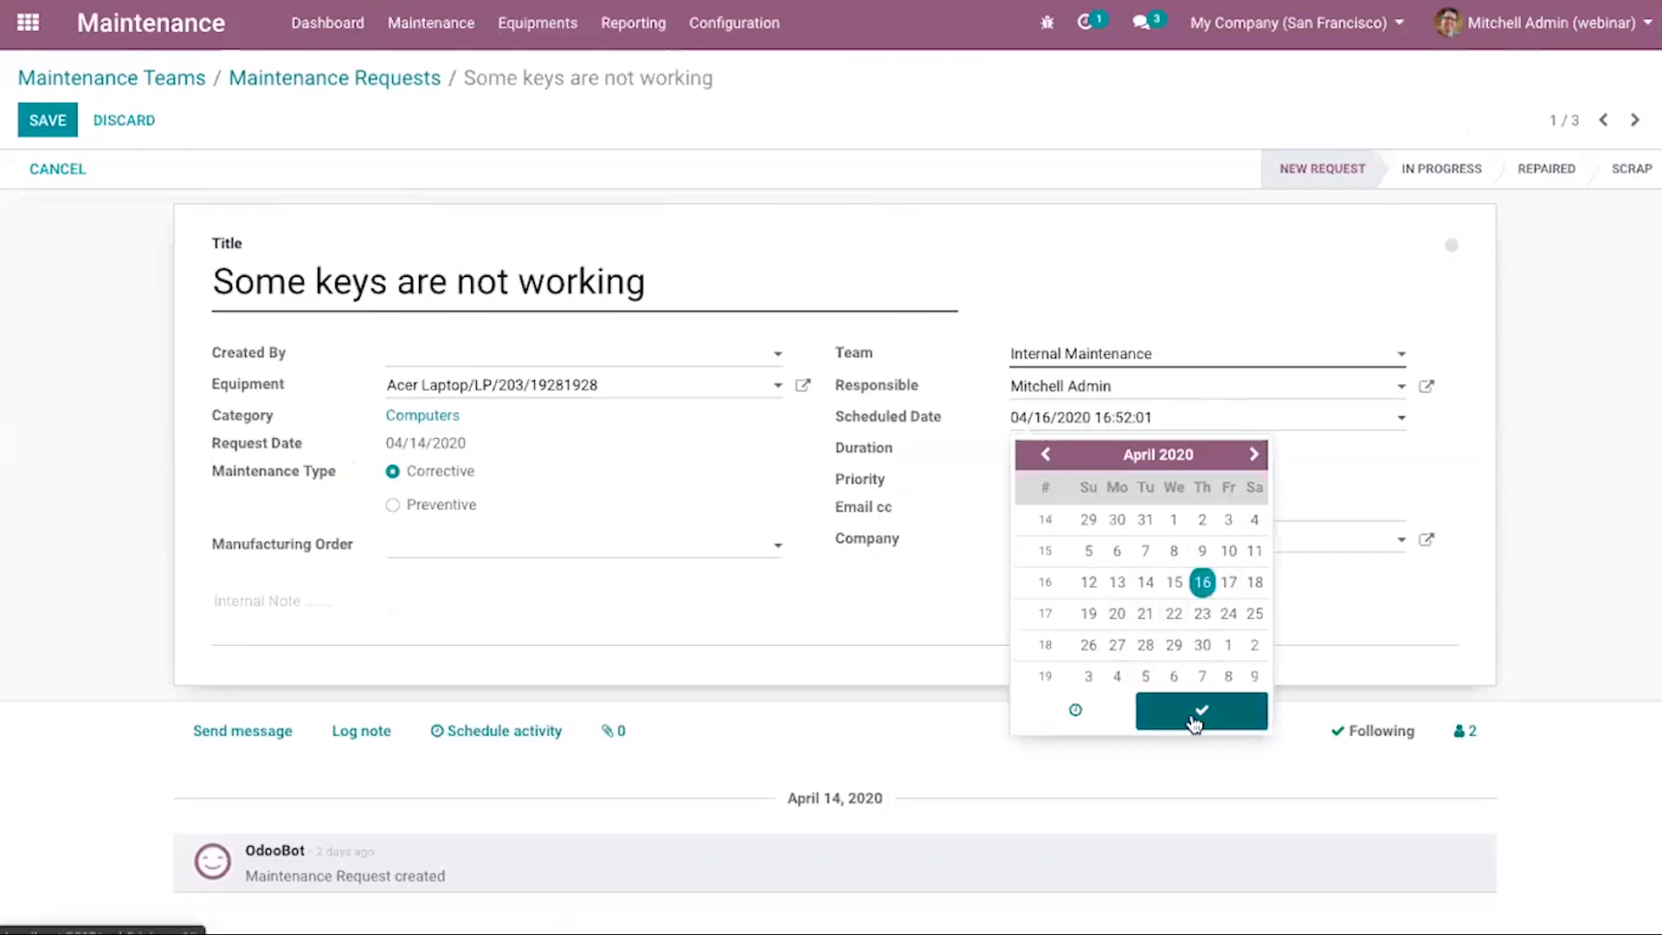
left_click(1193, 714)
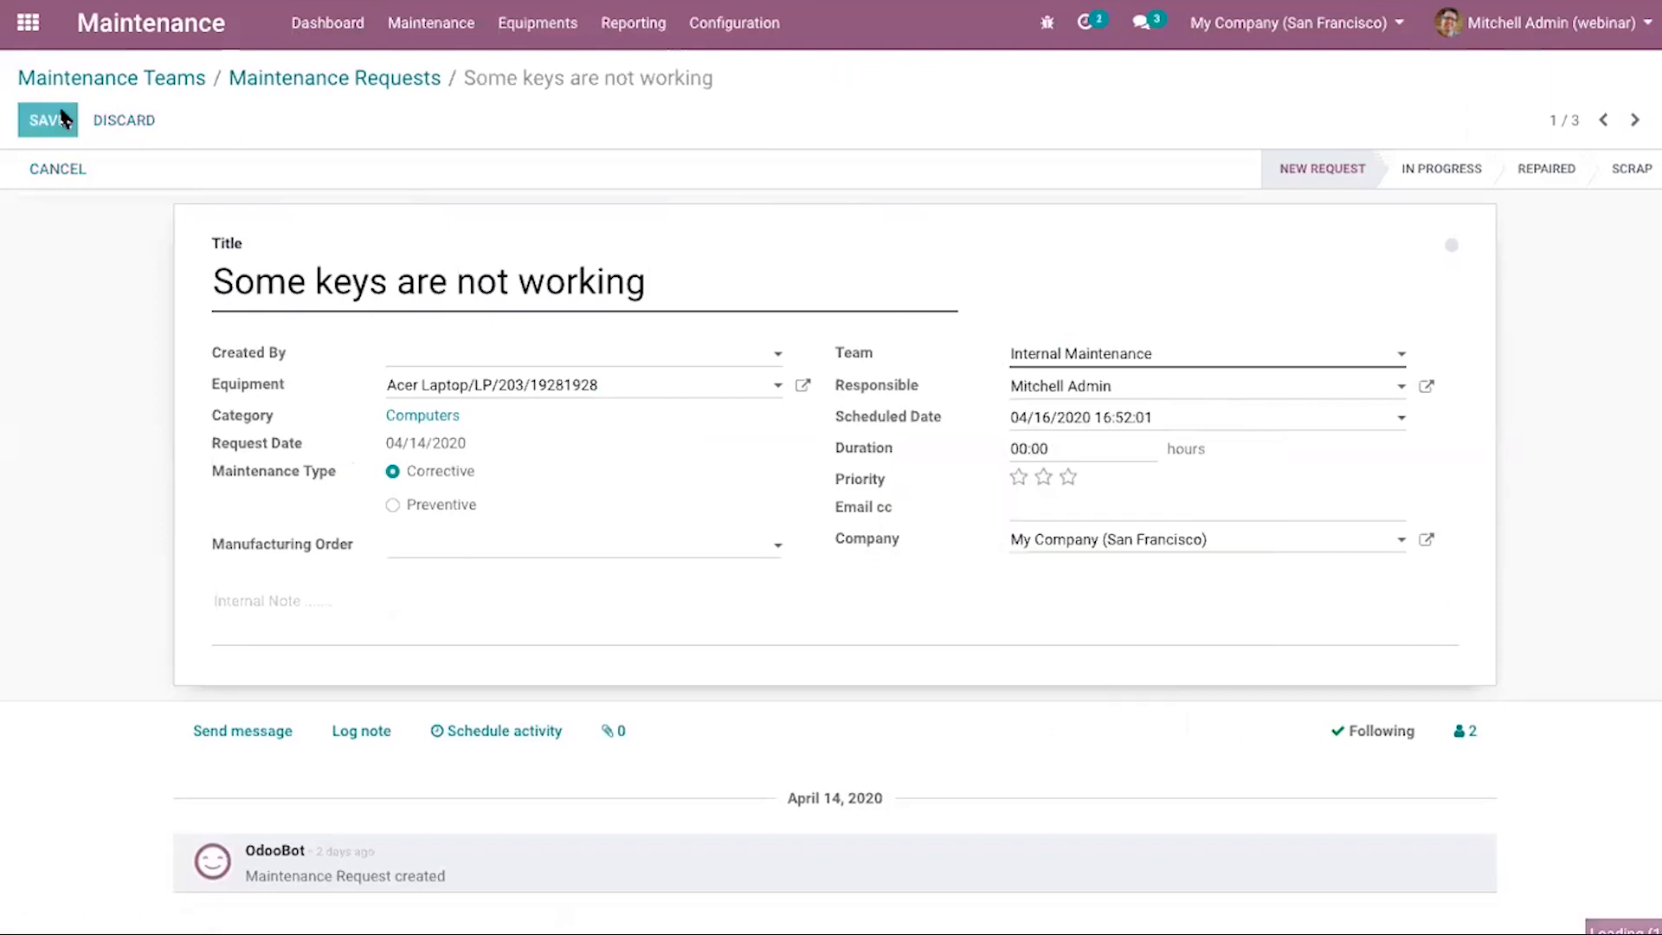
left_click(48, 120)
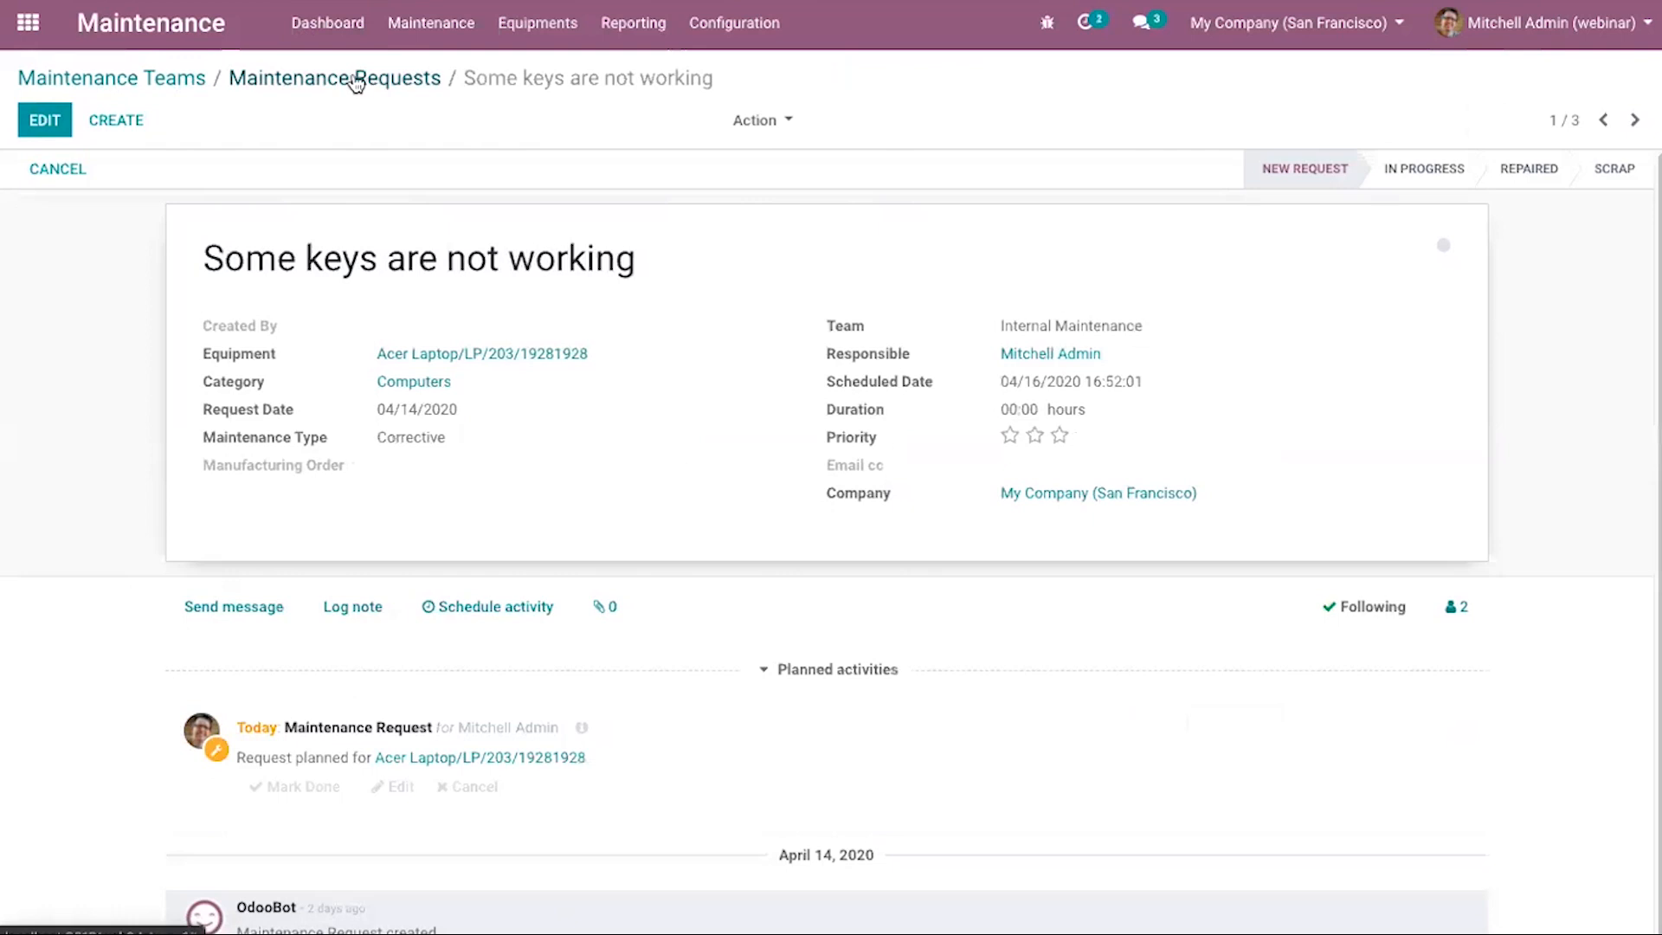
View the Internal Maintenance team's scheduled requests in the calendar, and return to the maintenance teams overview.
left_click(196, 81)
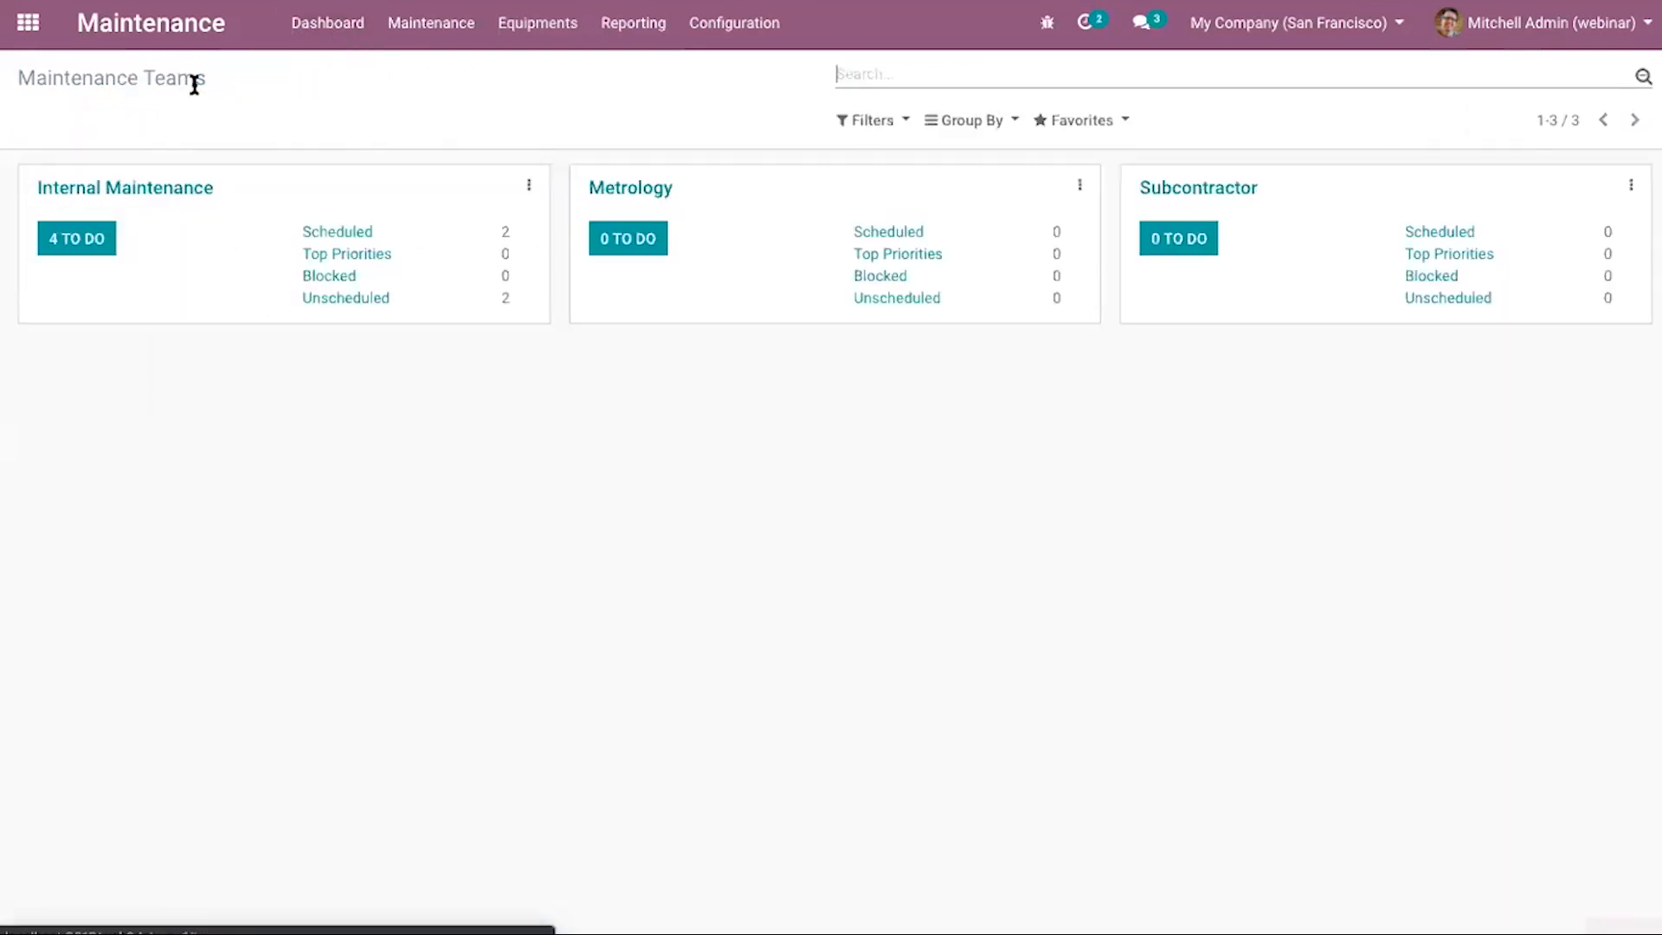
left_click(365, 230)
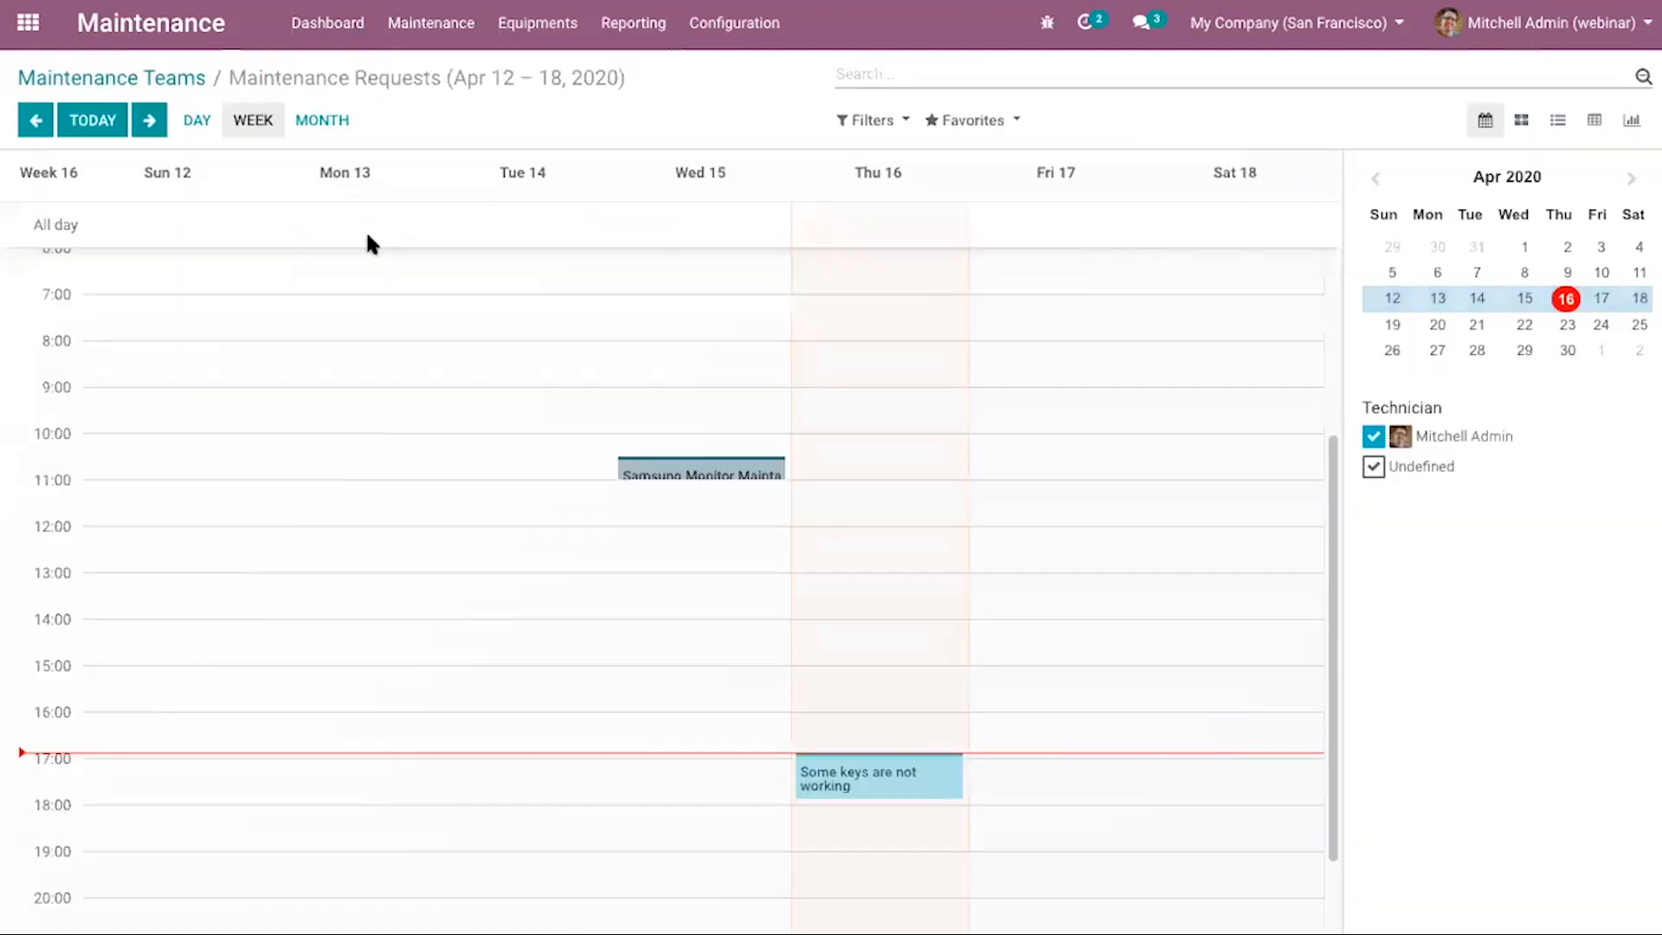
left_click(150, 78)
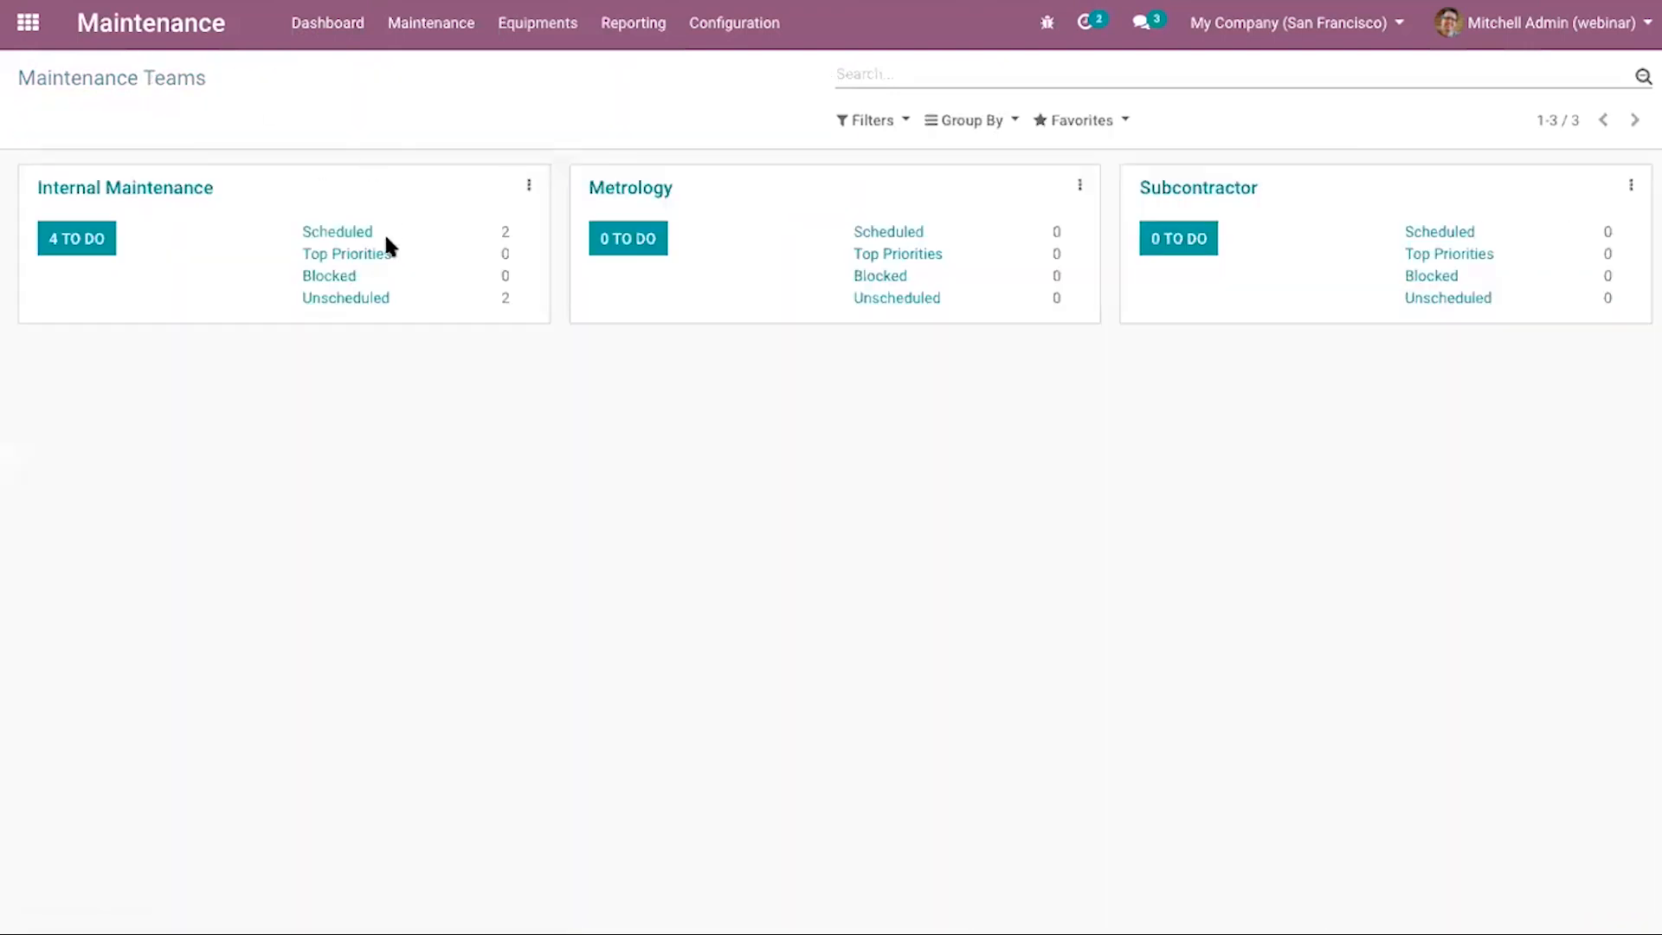
Set the priority of the Internal Maintenance team's unscheduled "Touchpad not working" request to three stars and save it.
left_click(354, 301)
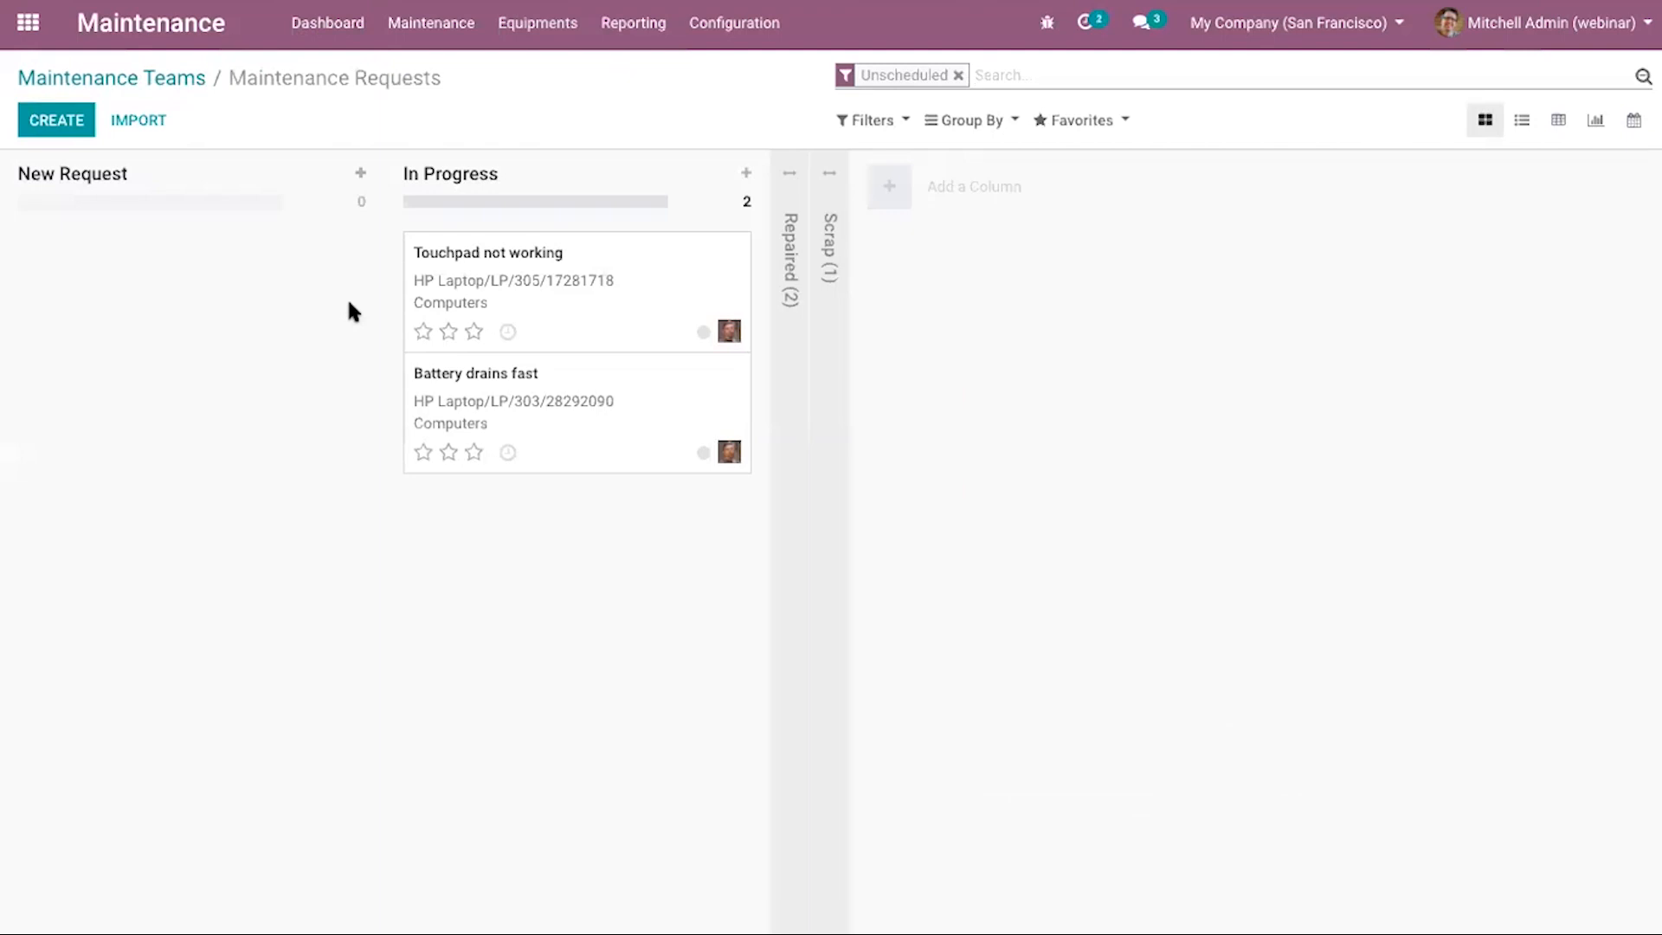
left_click(590, 327)
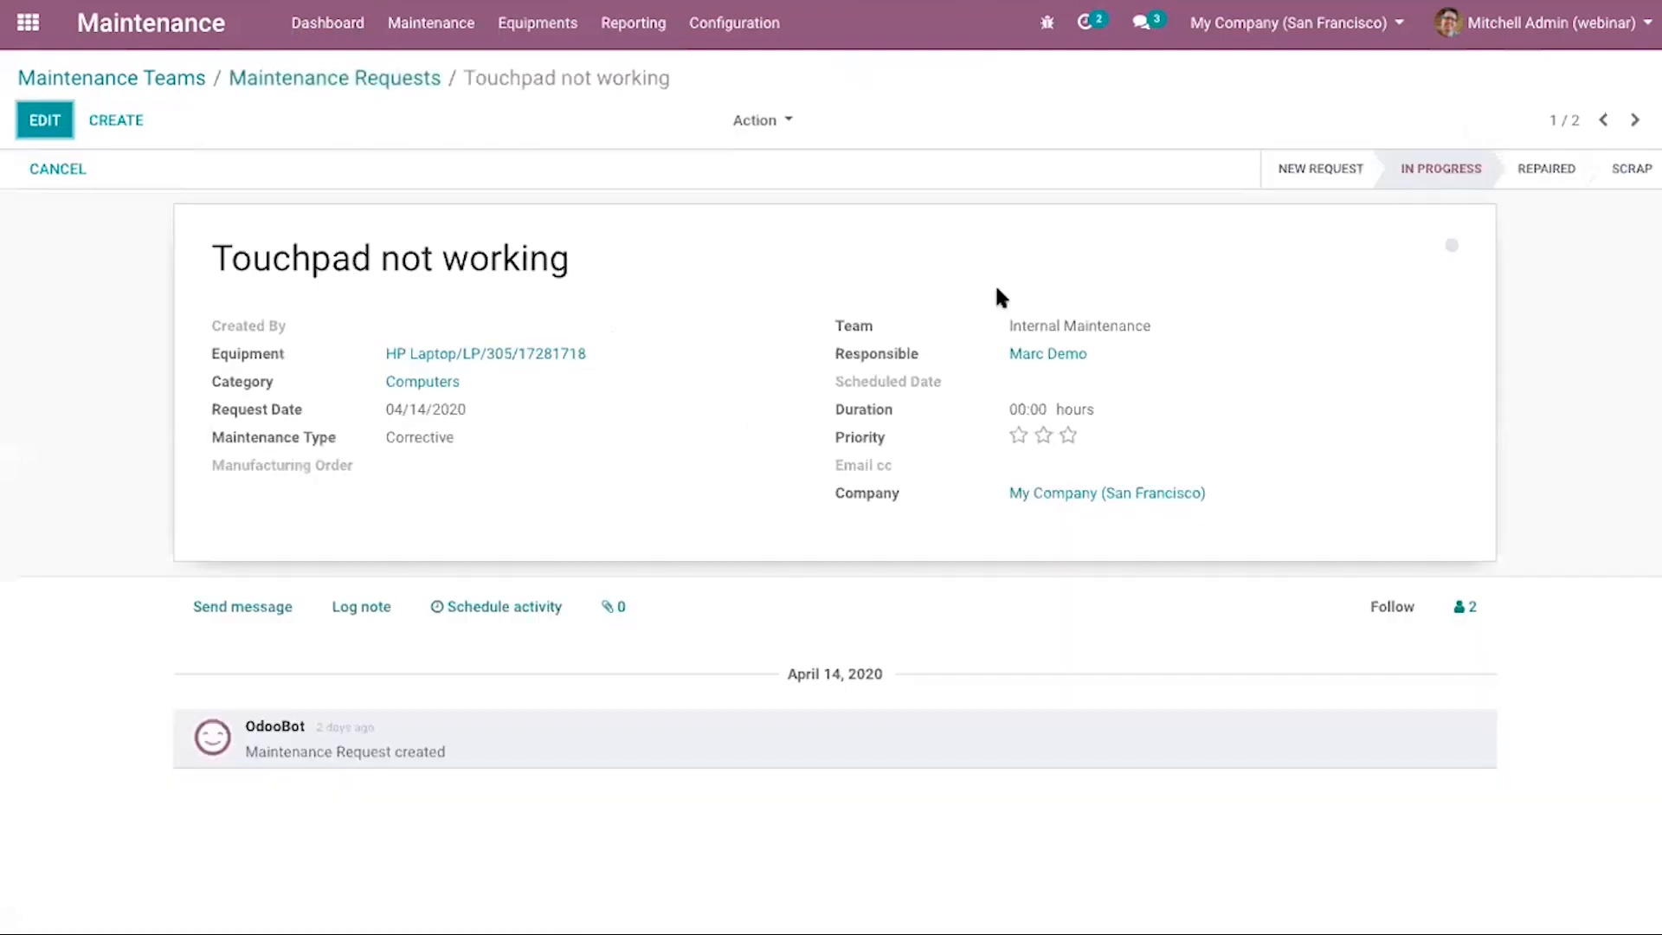
left_click(1068, 435)
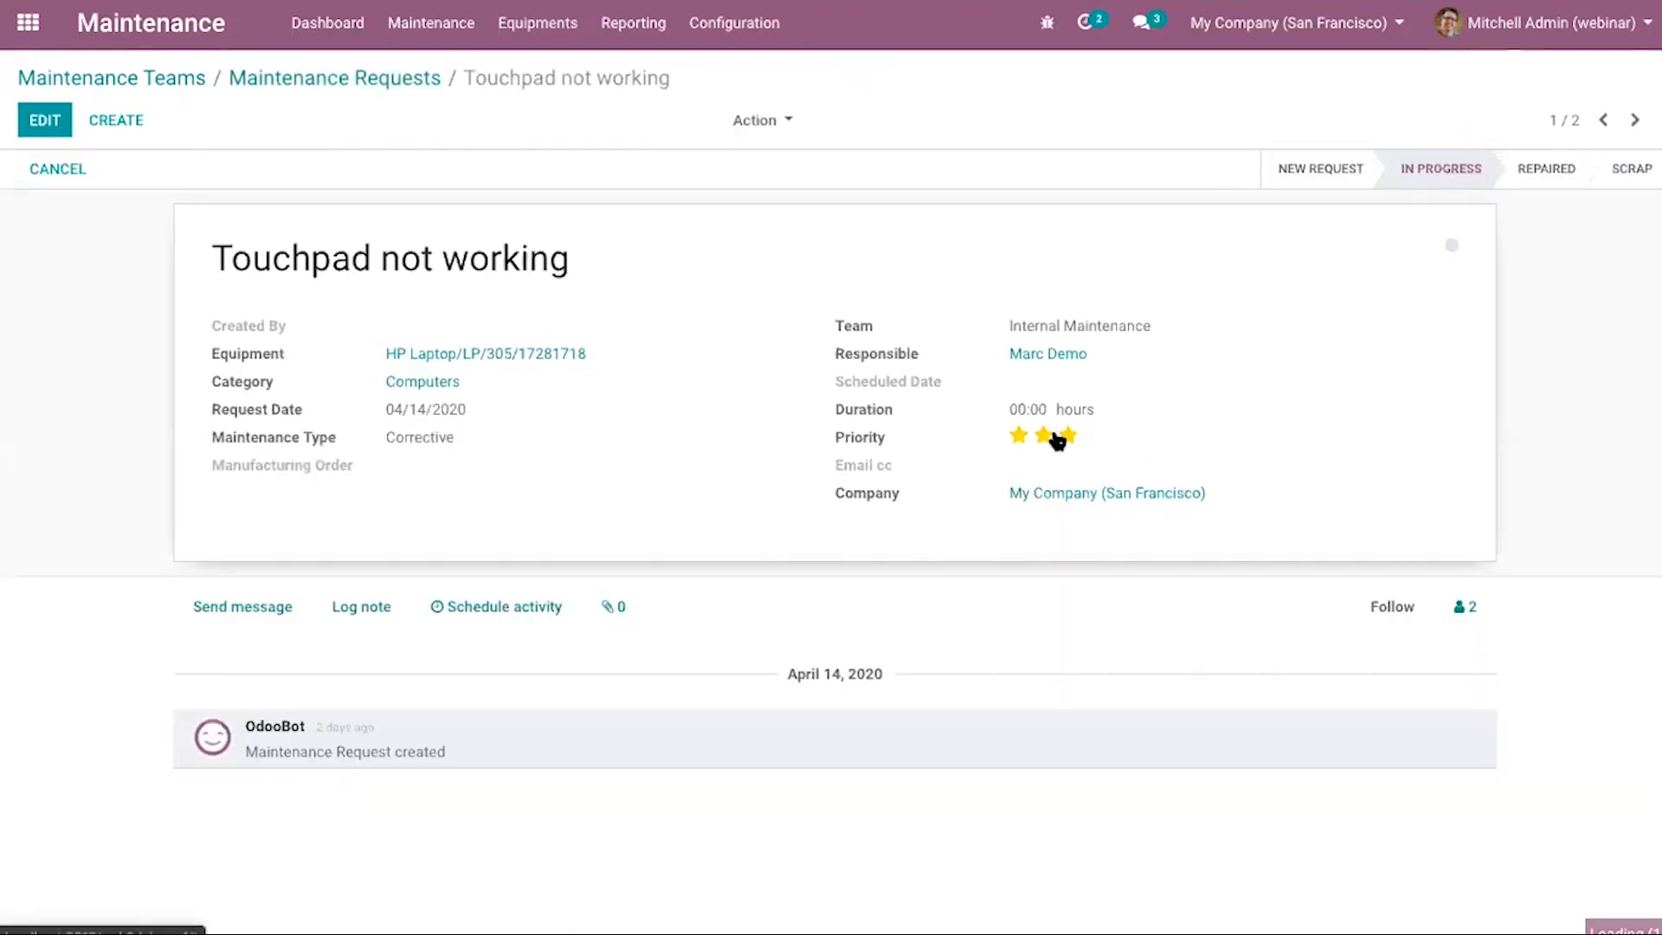
left_click(1068, 435)
left_click(54, 123)
left_click(1068, 477)
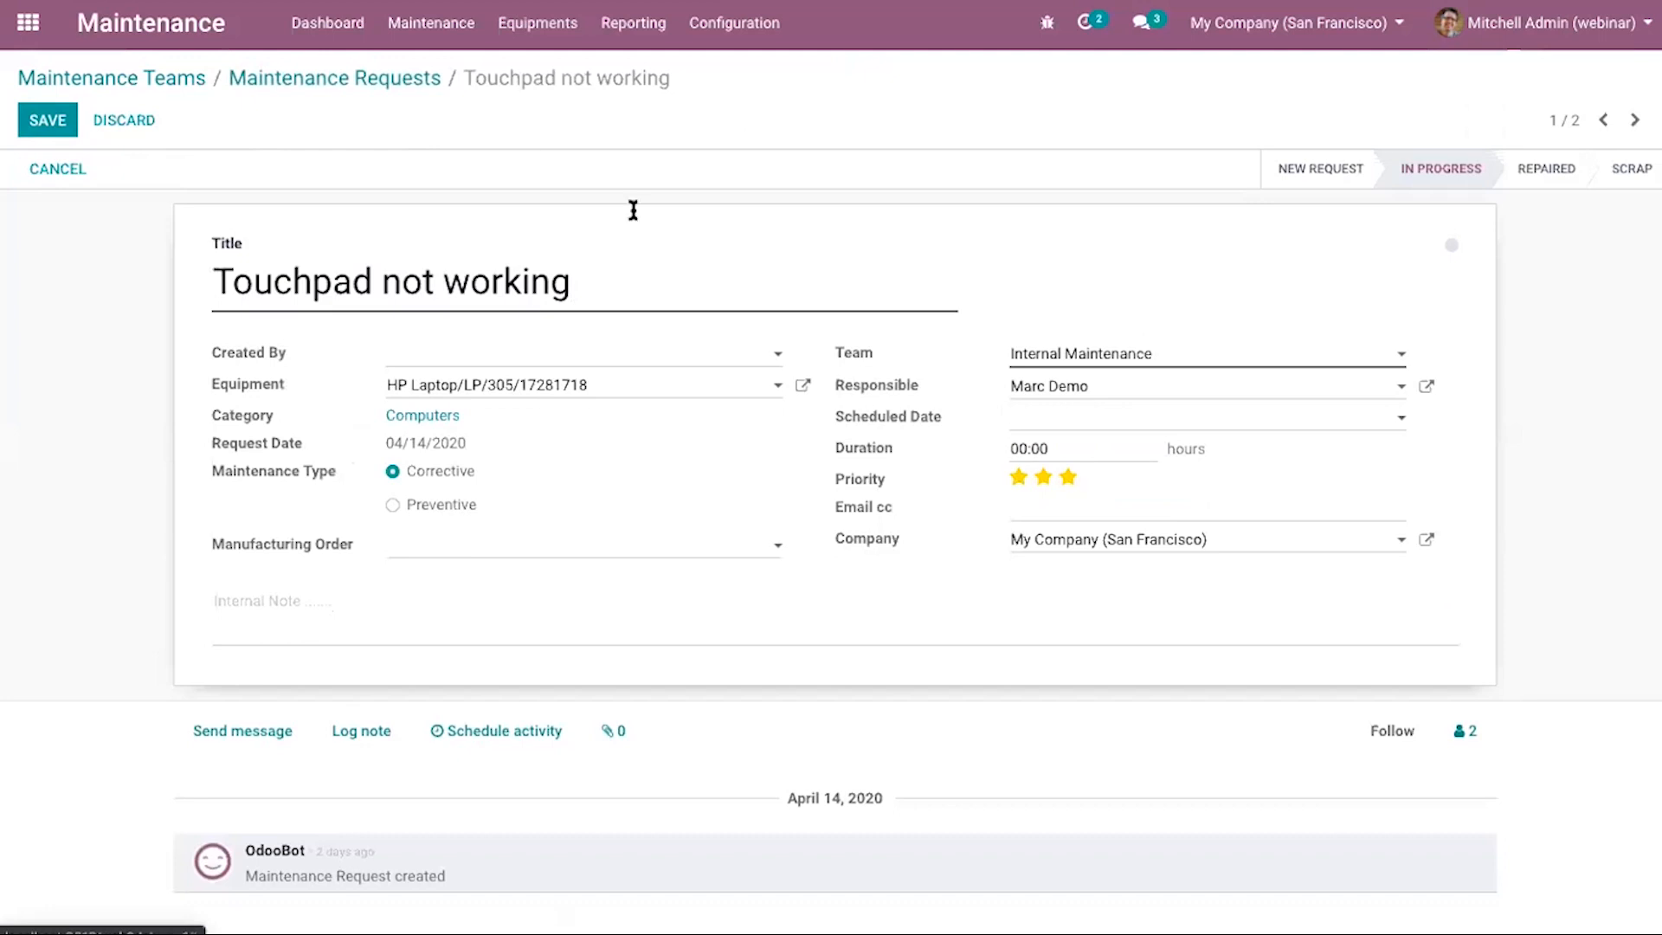
left_click(54, 122)
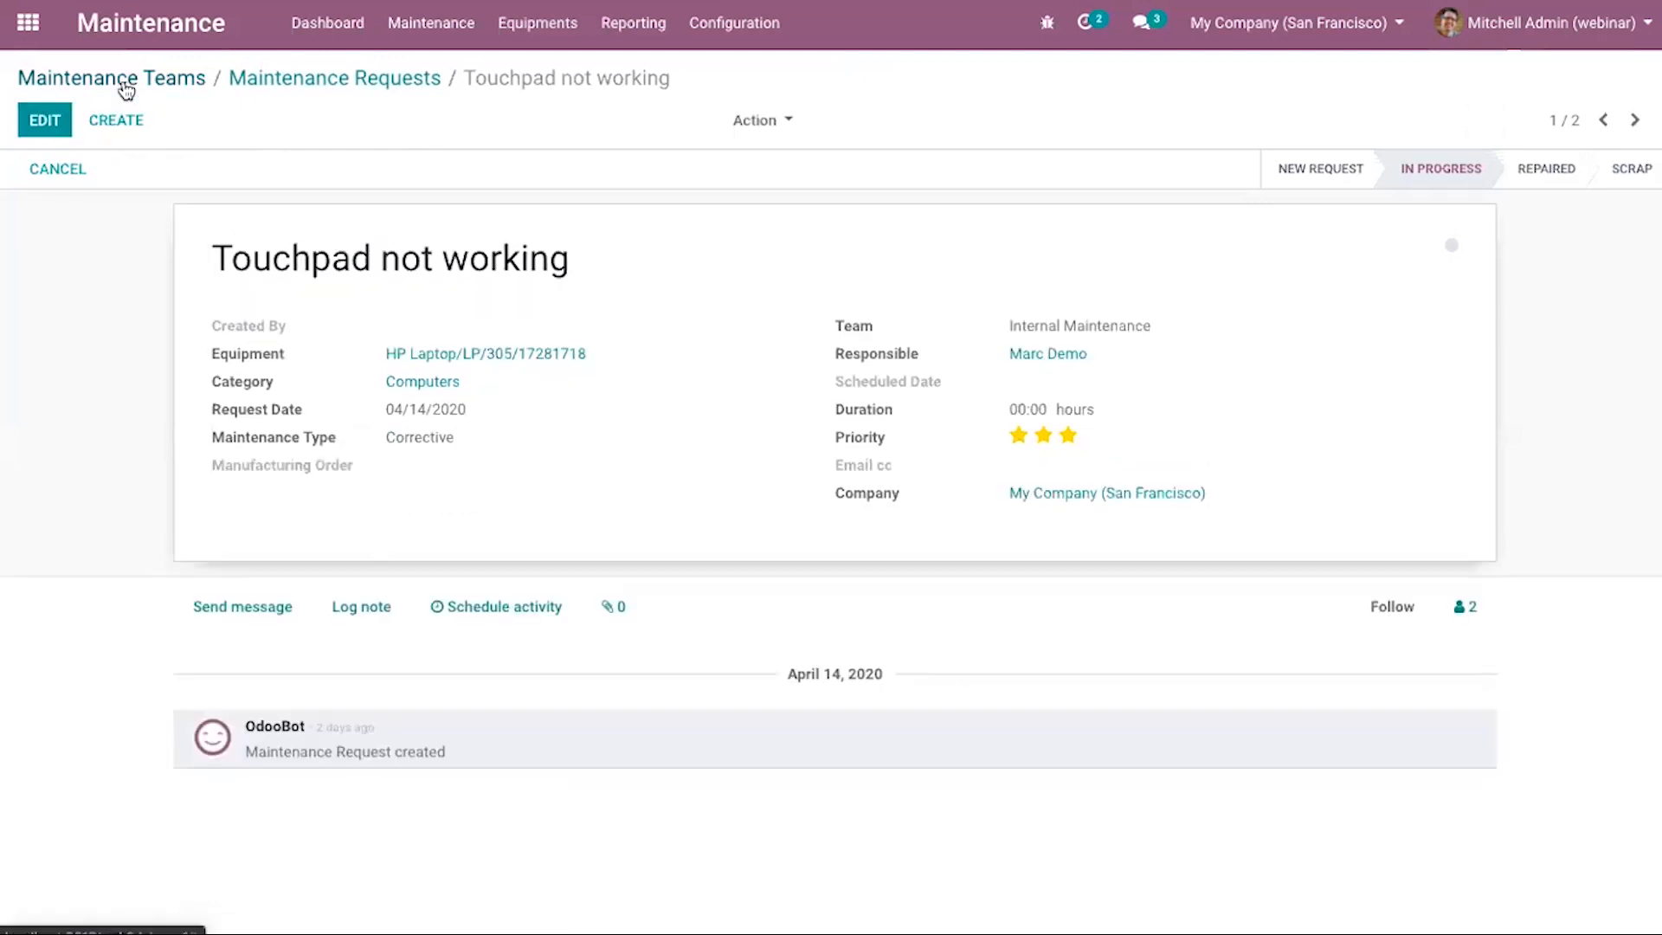
View the Internal Maintenance team's top-priority requests and return to the maintenance teams overview.
left_click(123, 79)
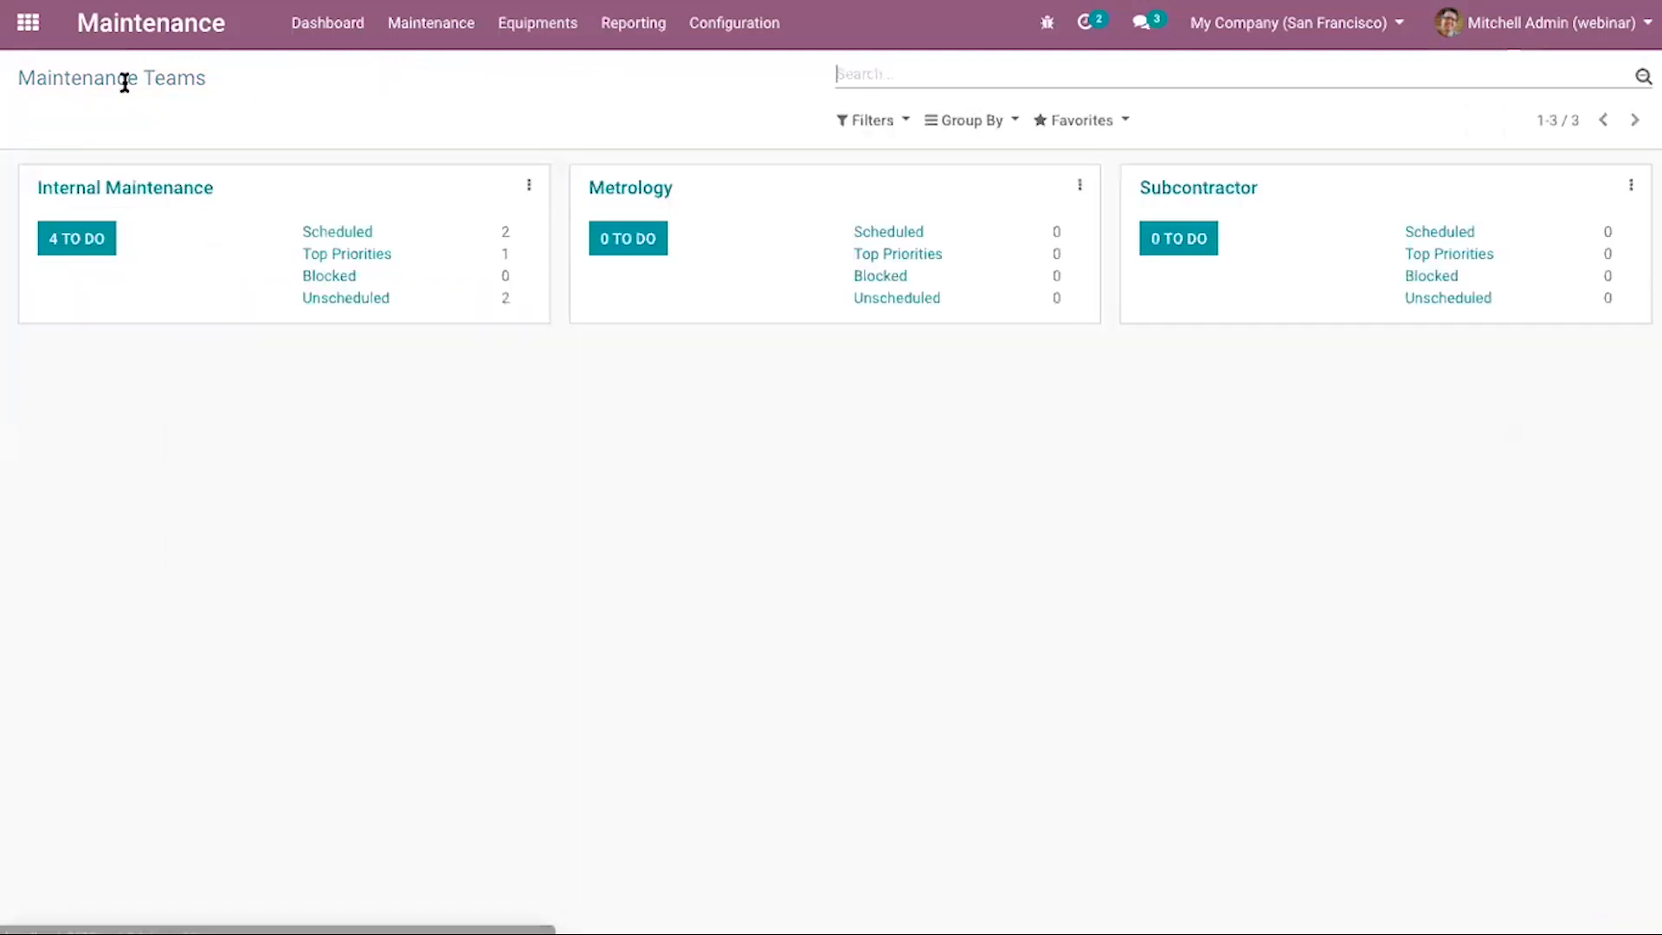
left_click(382, 259)
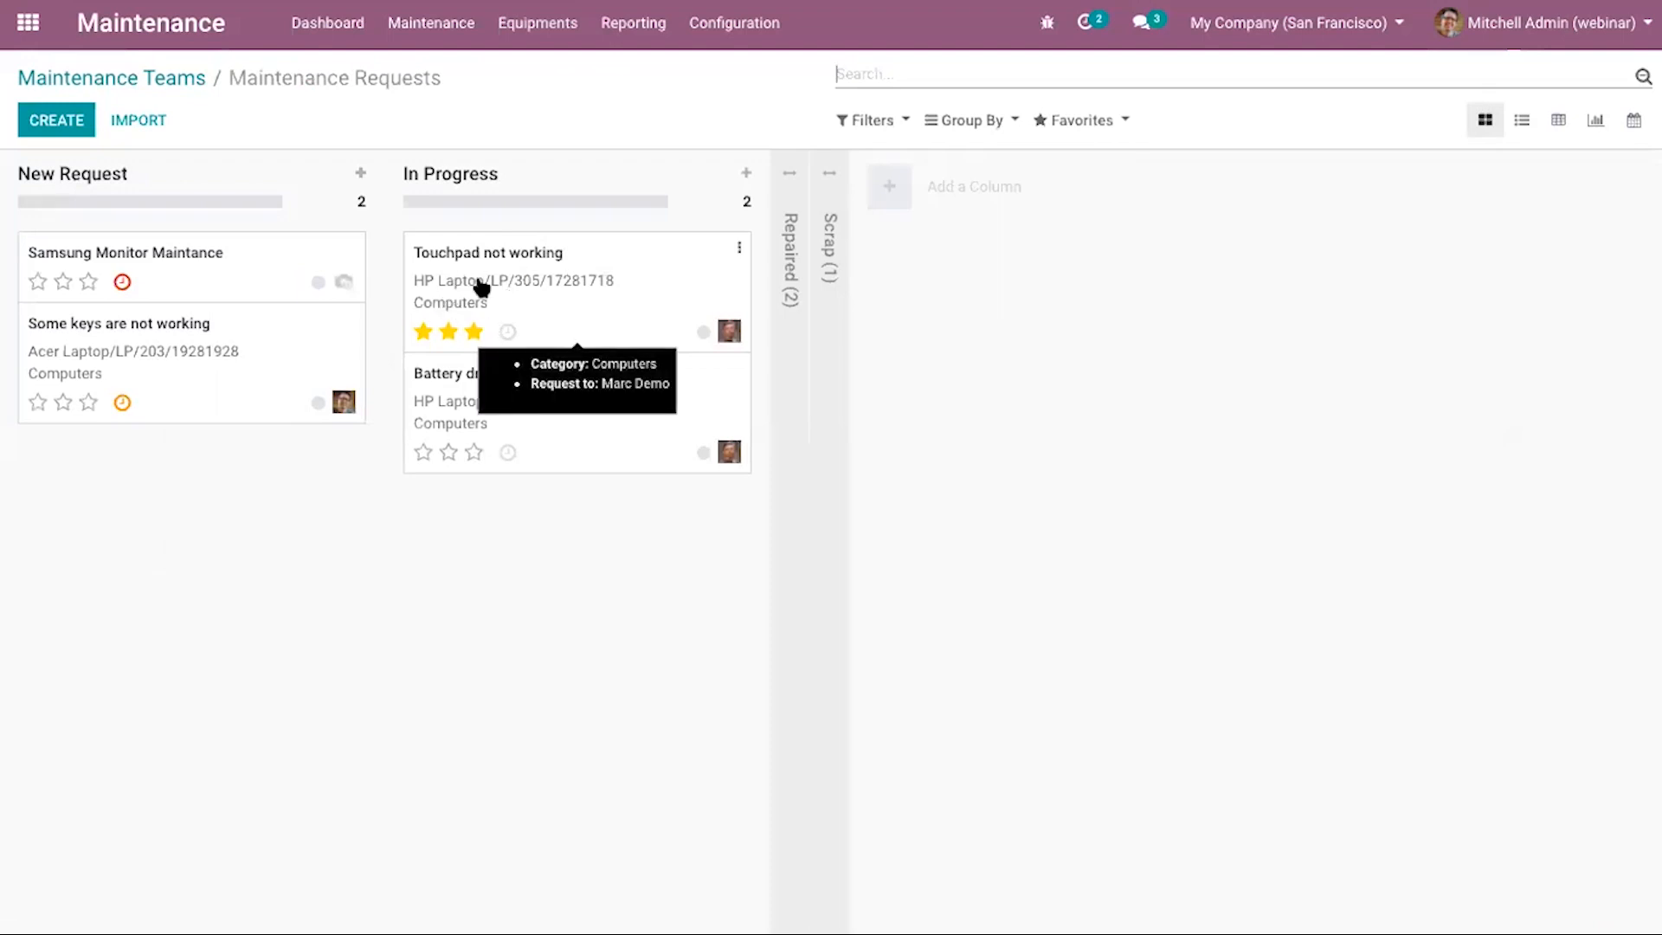
left_click(164, 78)
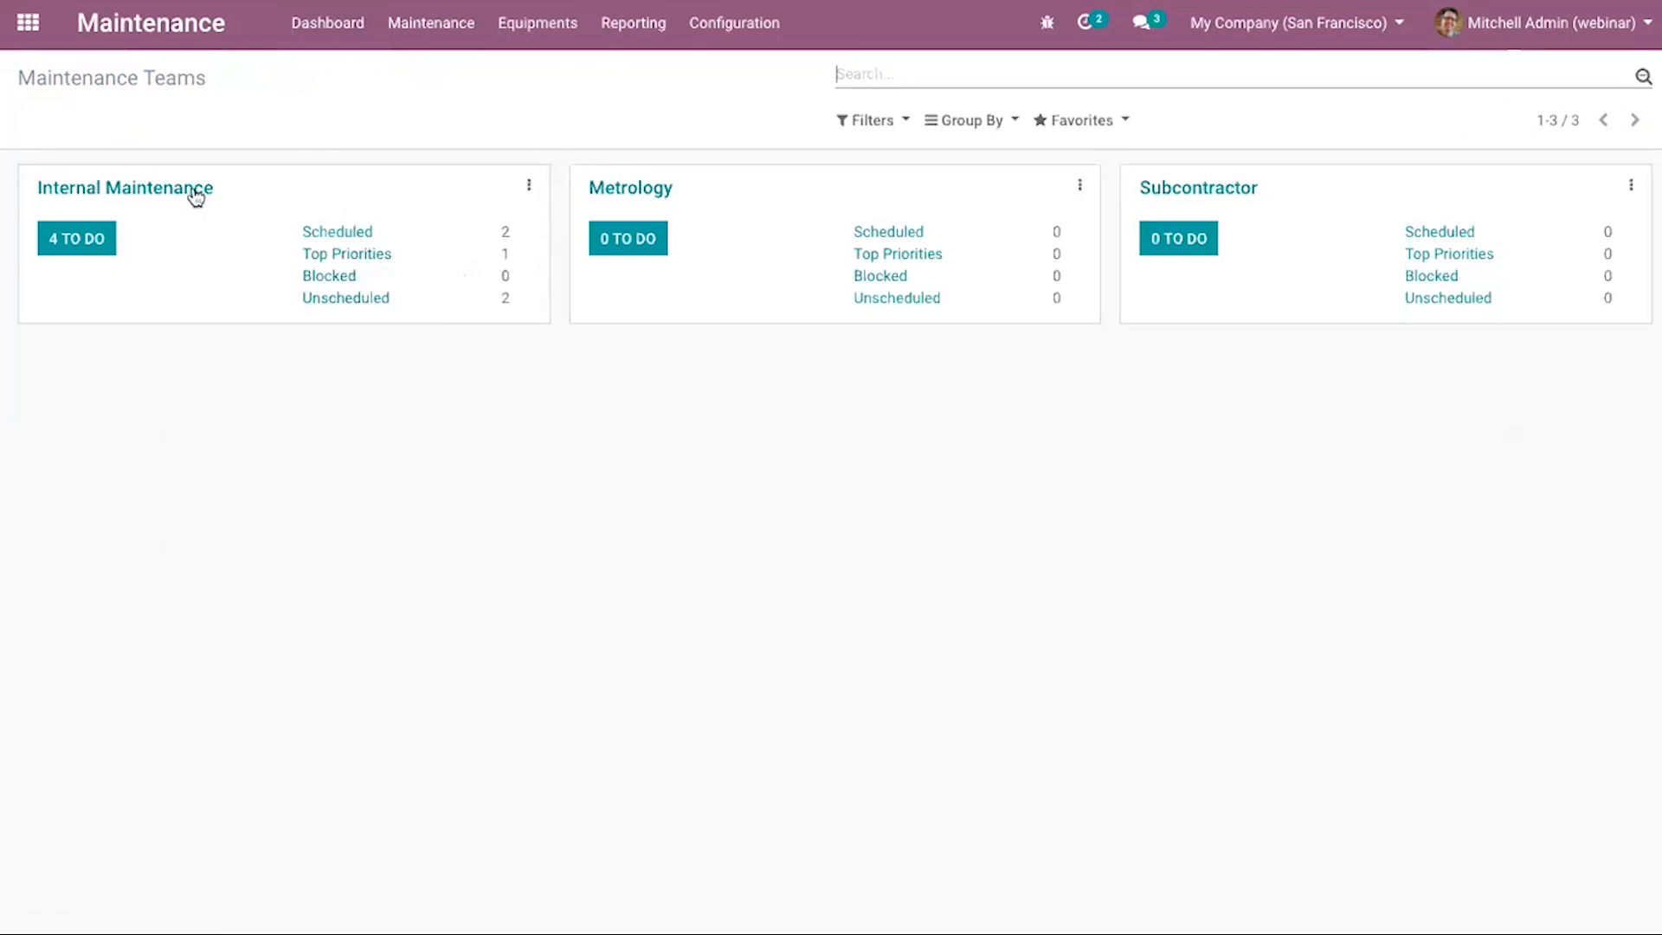
Open the "Samsung Monitor Maintance" request from the Internal Maintenance team's to-do requests and review the manufacturing orders it can be linked to.
left_click(89, 243)
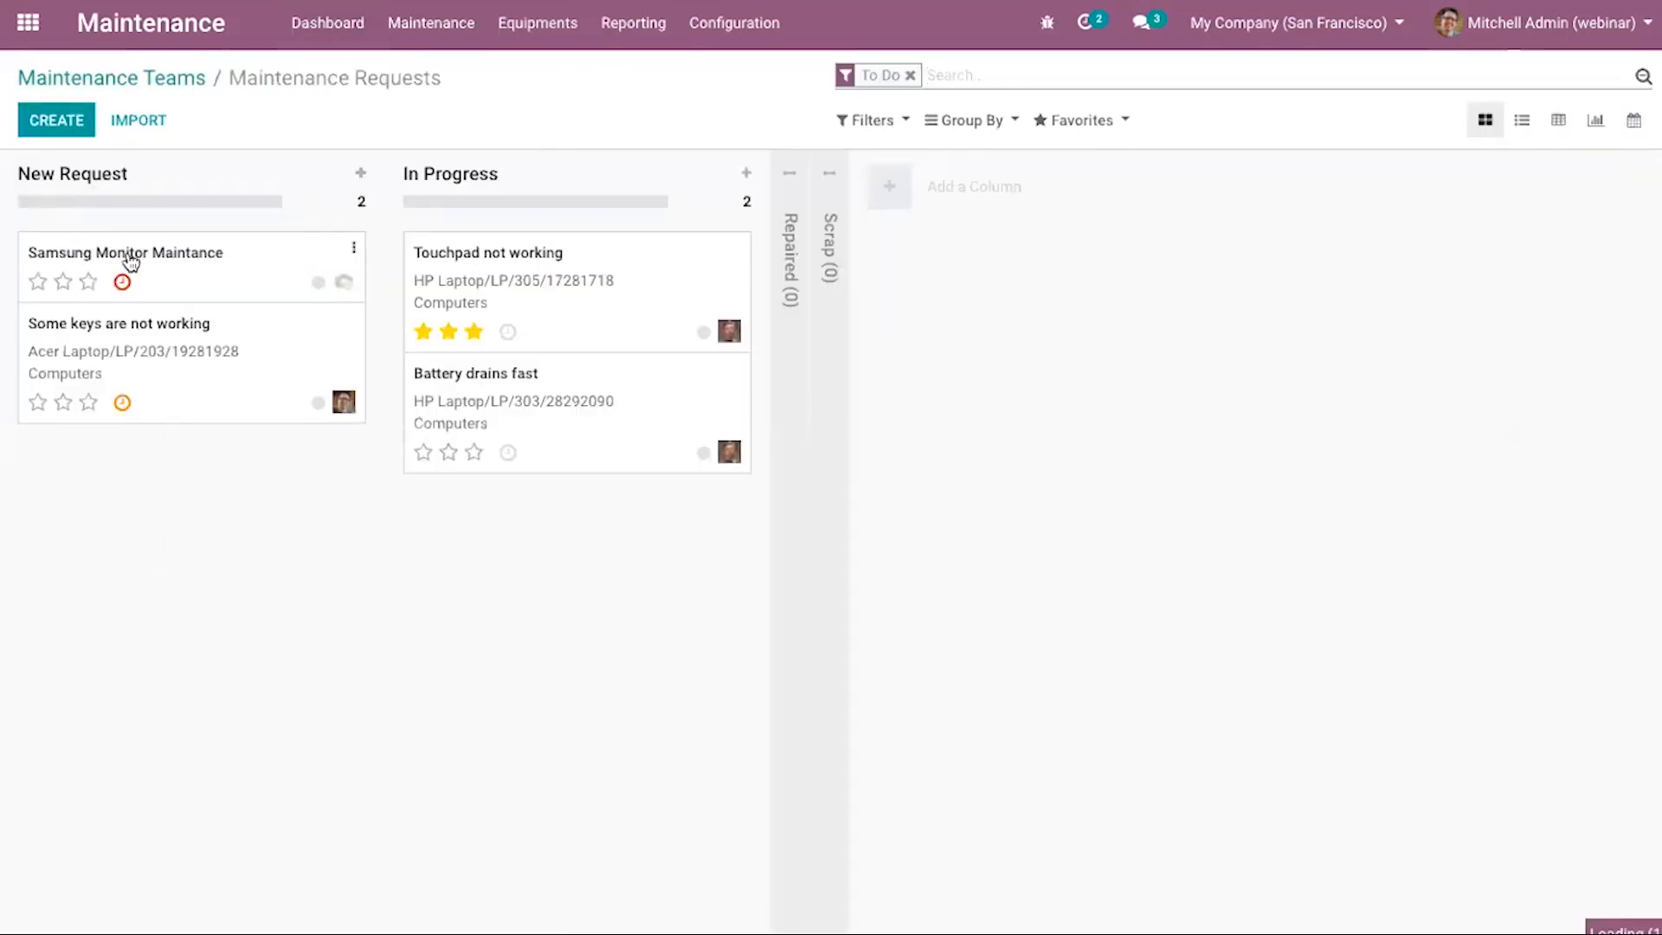
left_click(130, 260)
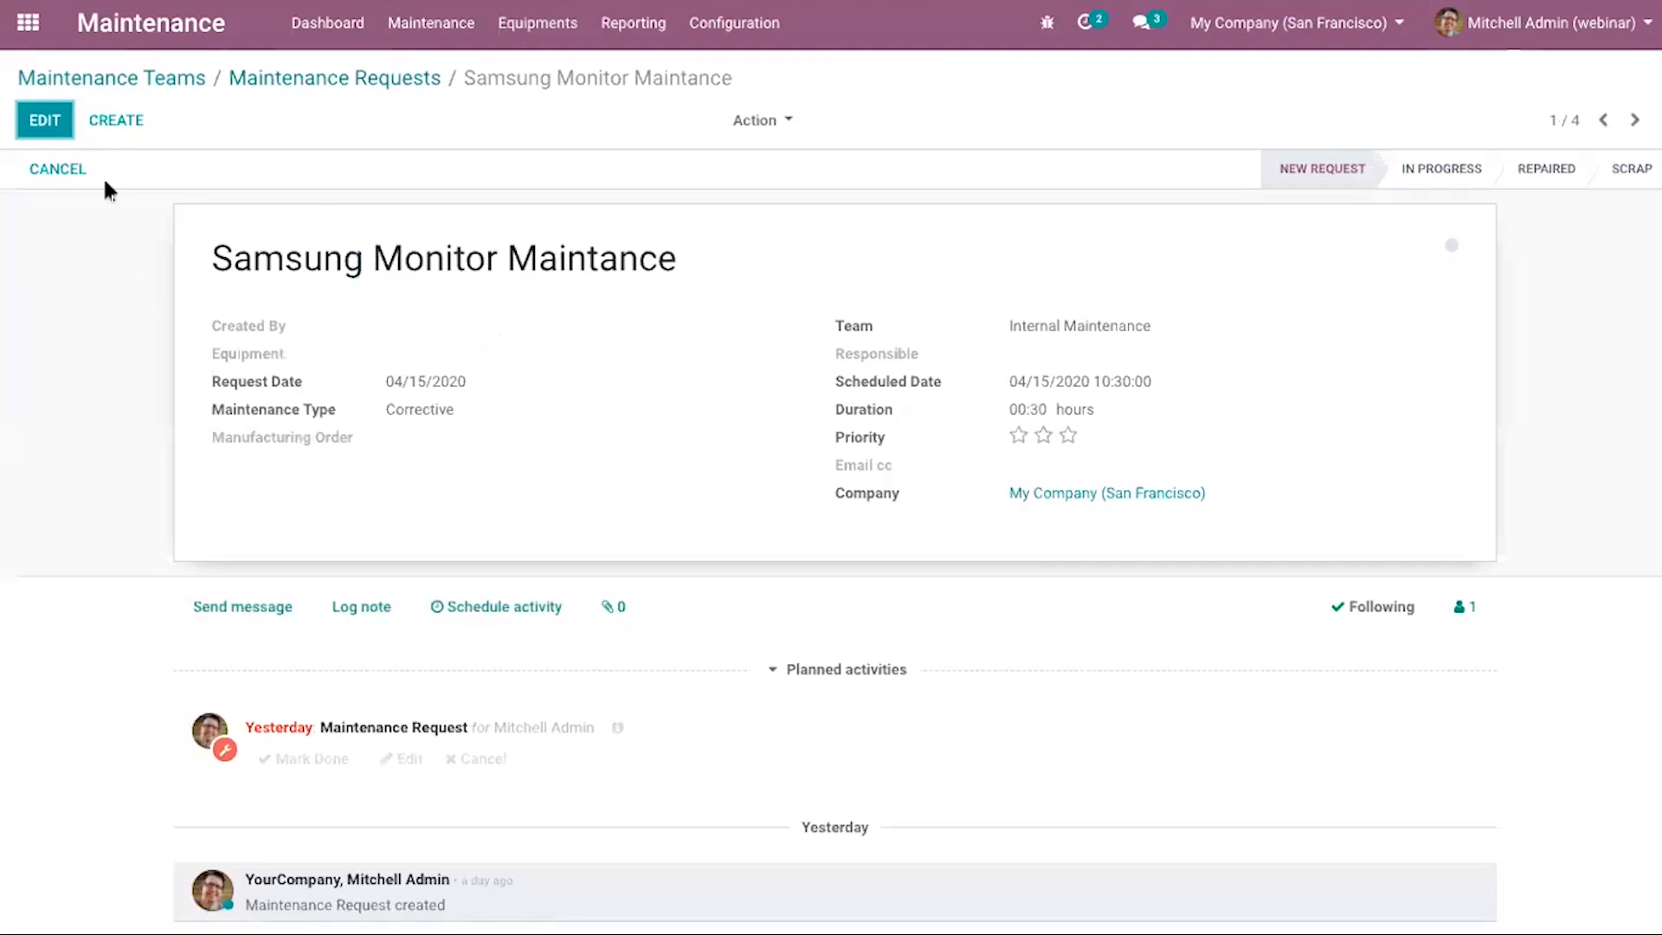
left_click(63, 137)
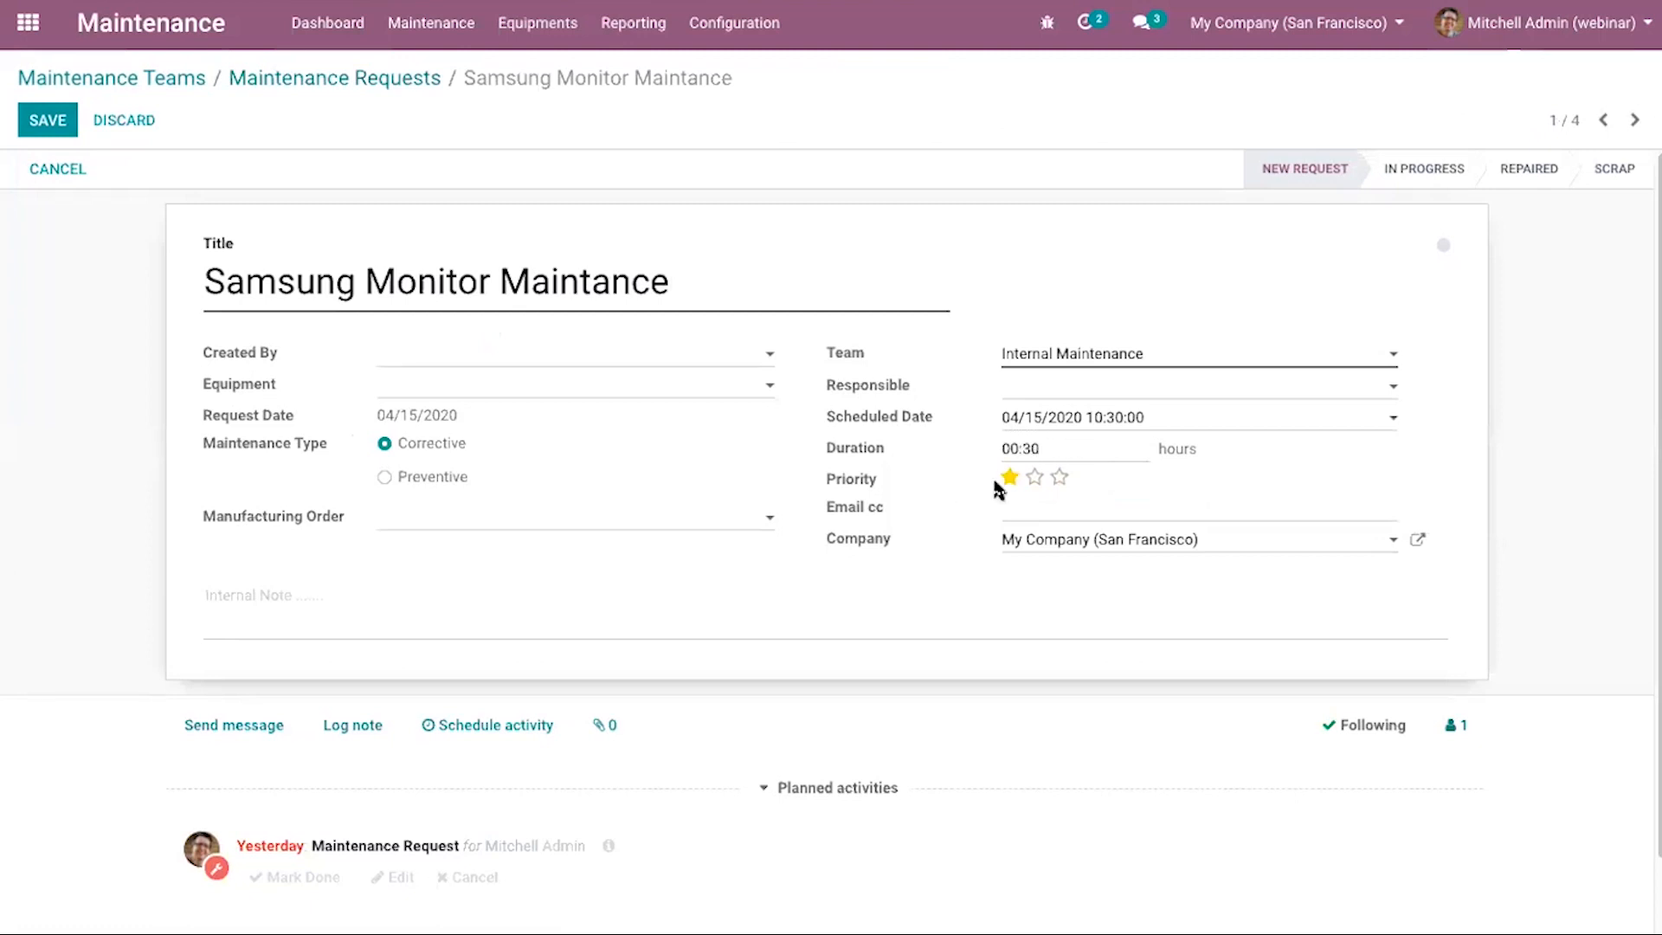
left_click(423, 533)
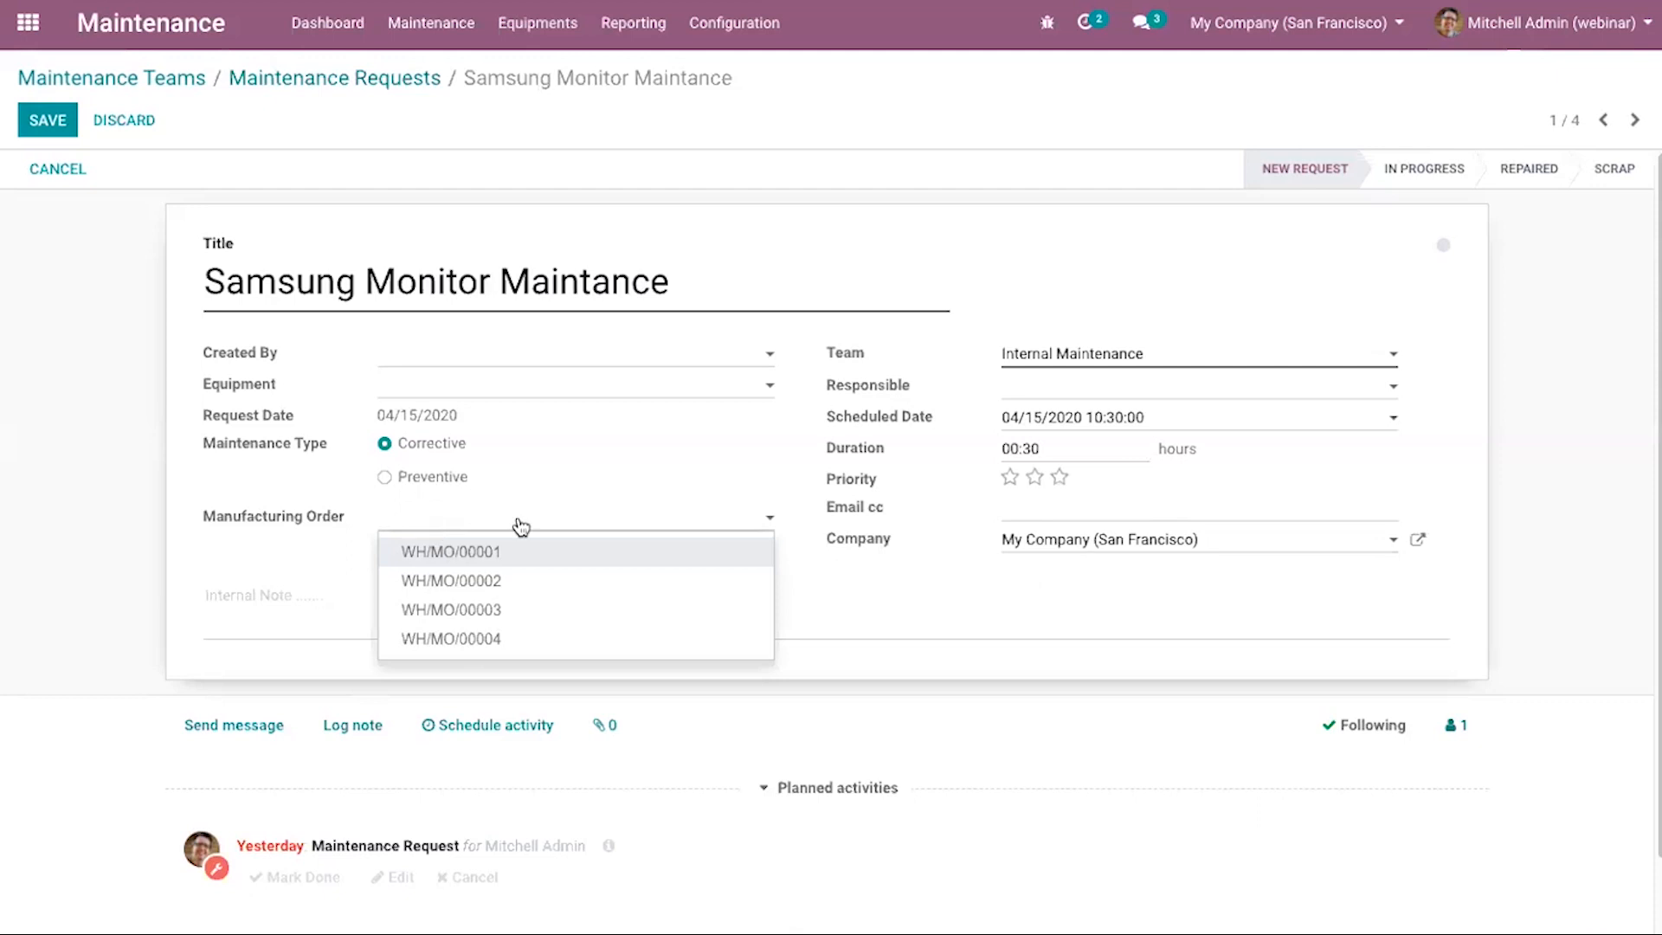
left_click(1031, 254)
left_click(48, 119)
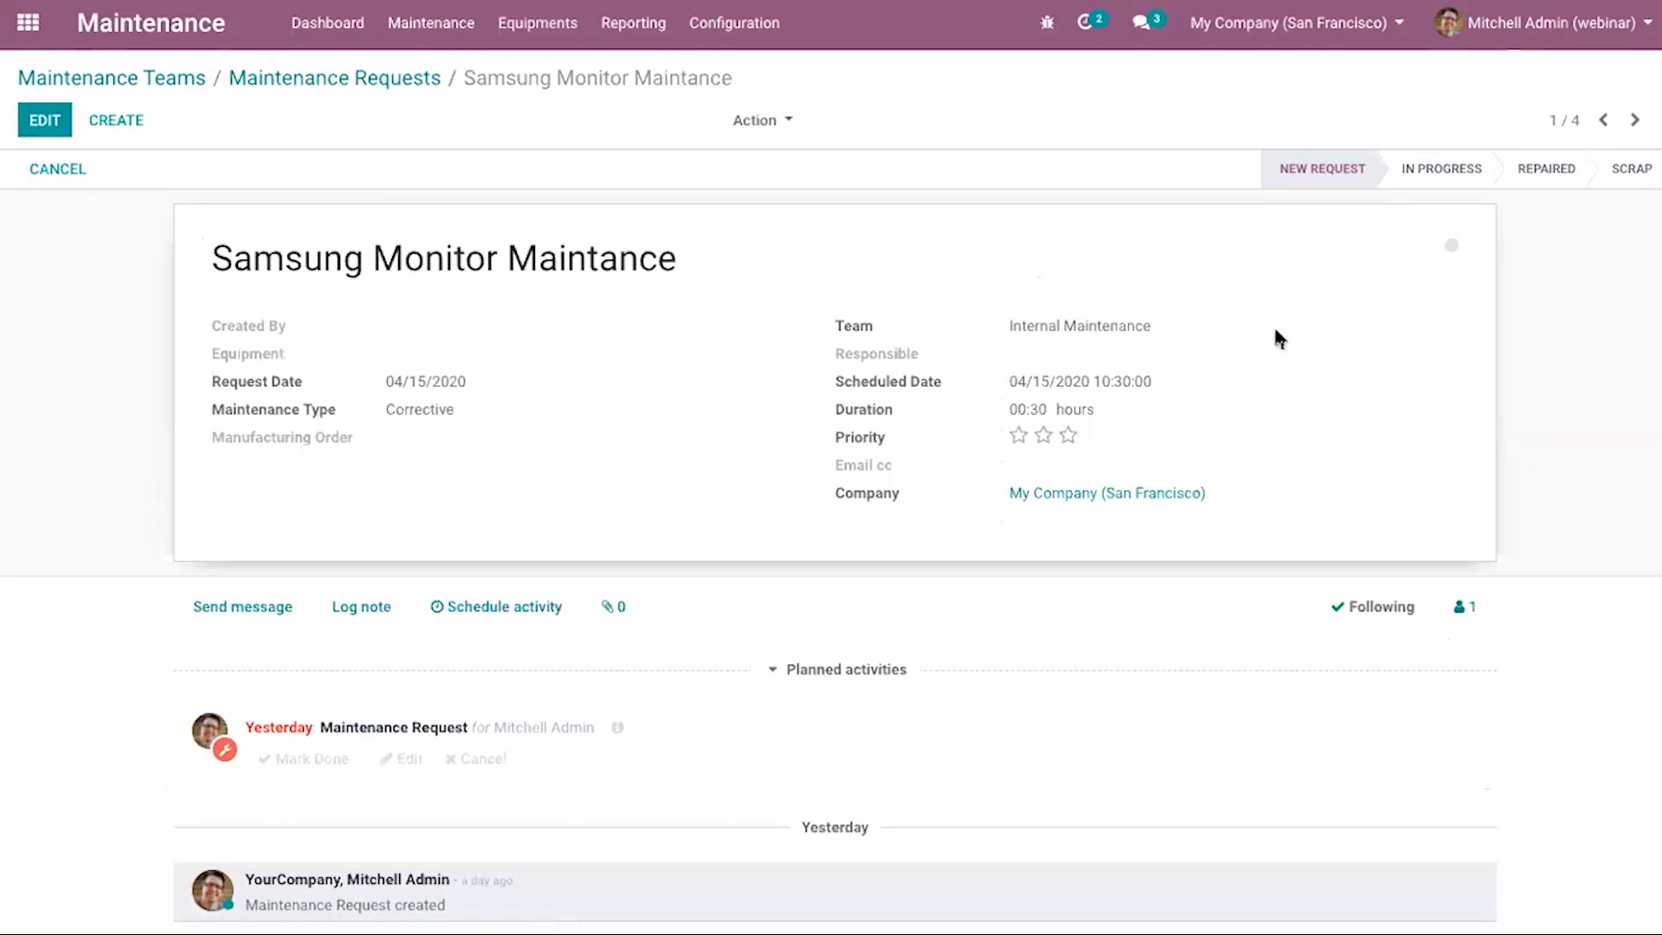
Move the "Samsung Monitor Maintance" request to the Repaired stage and return to the maintenance teams overview.
left_click(1532, 171)
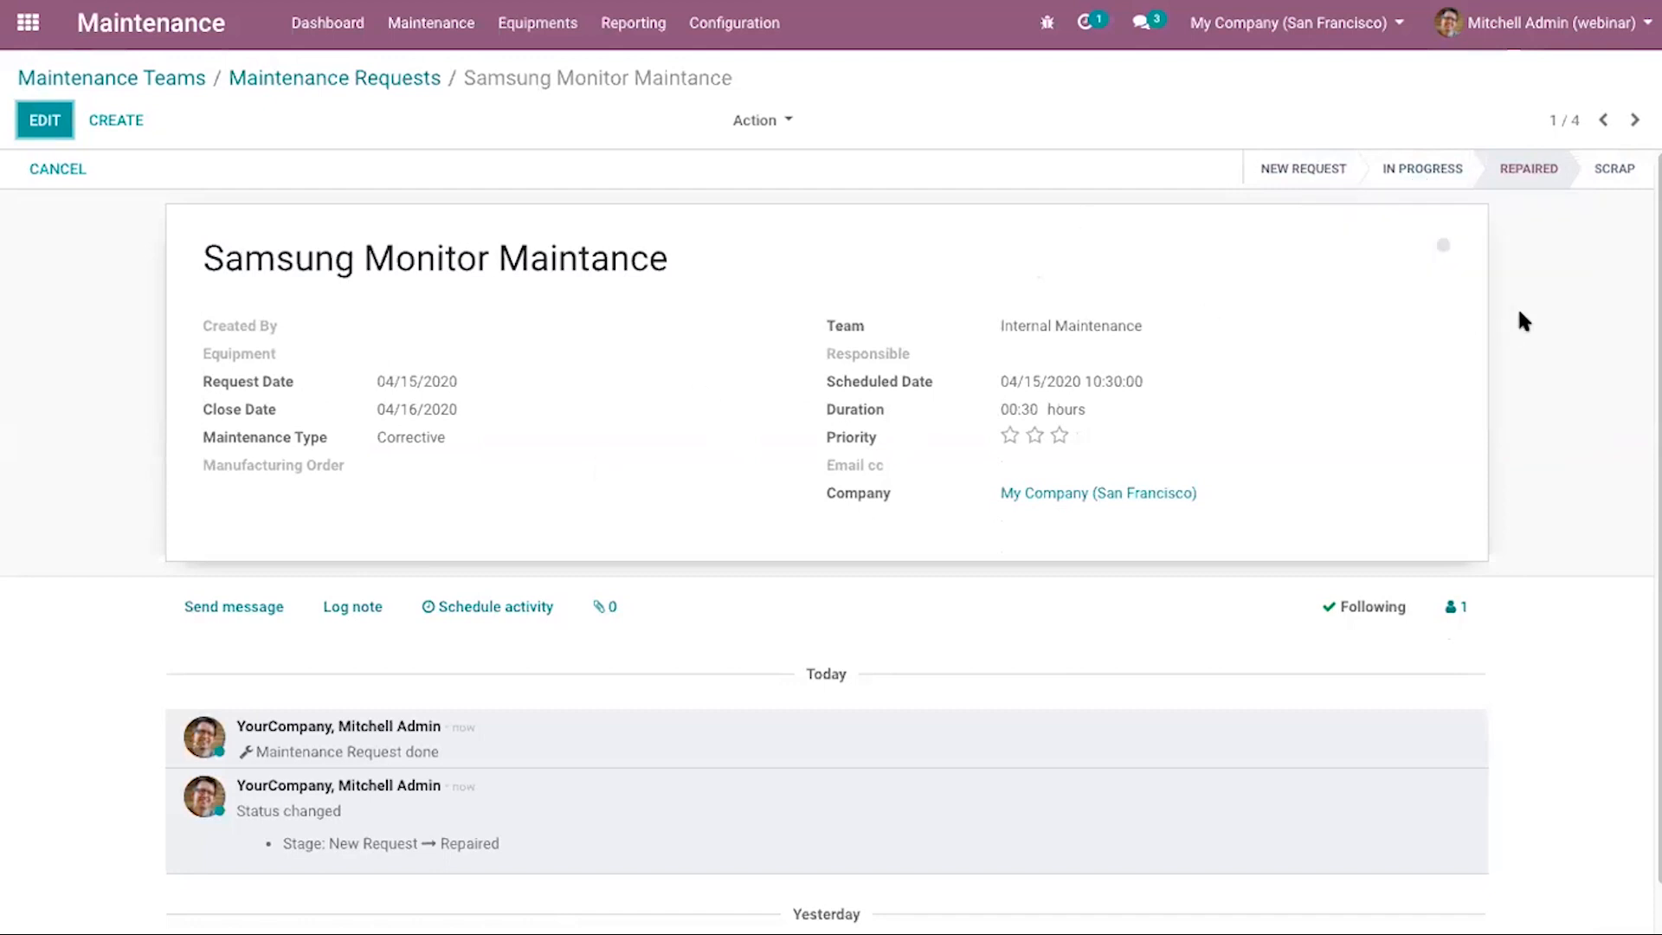
left_click(186, 77)
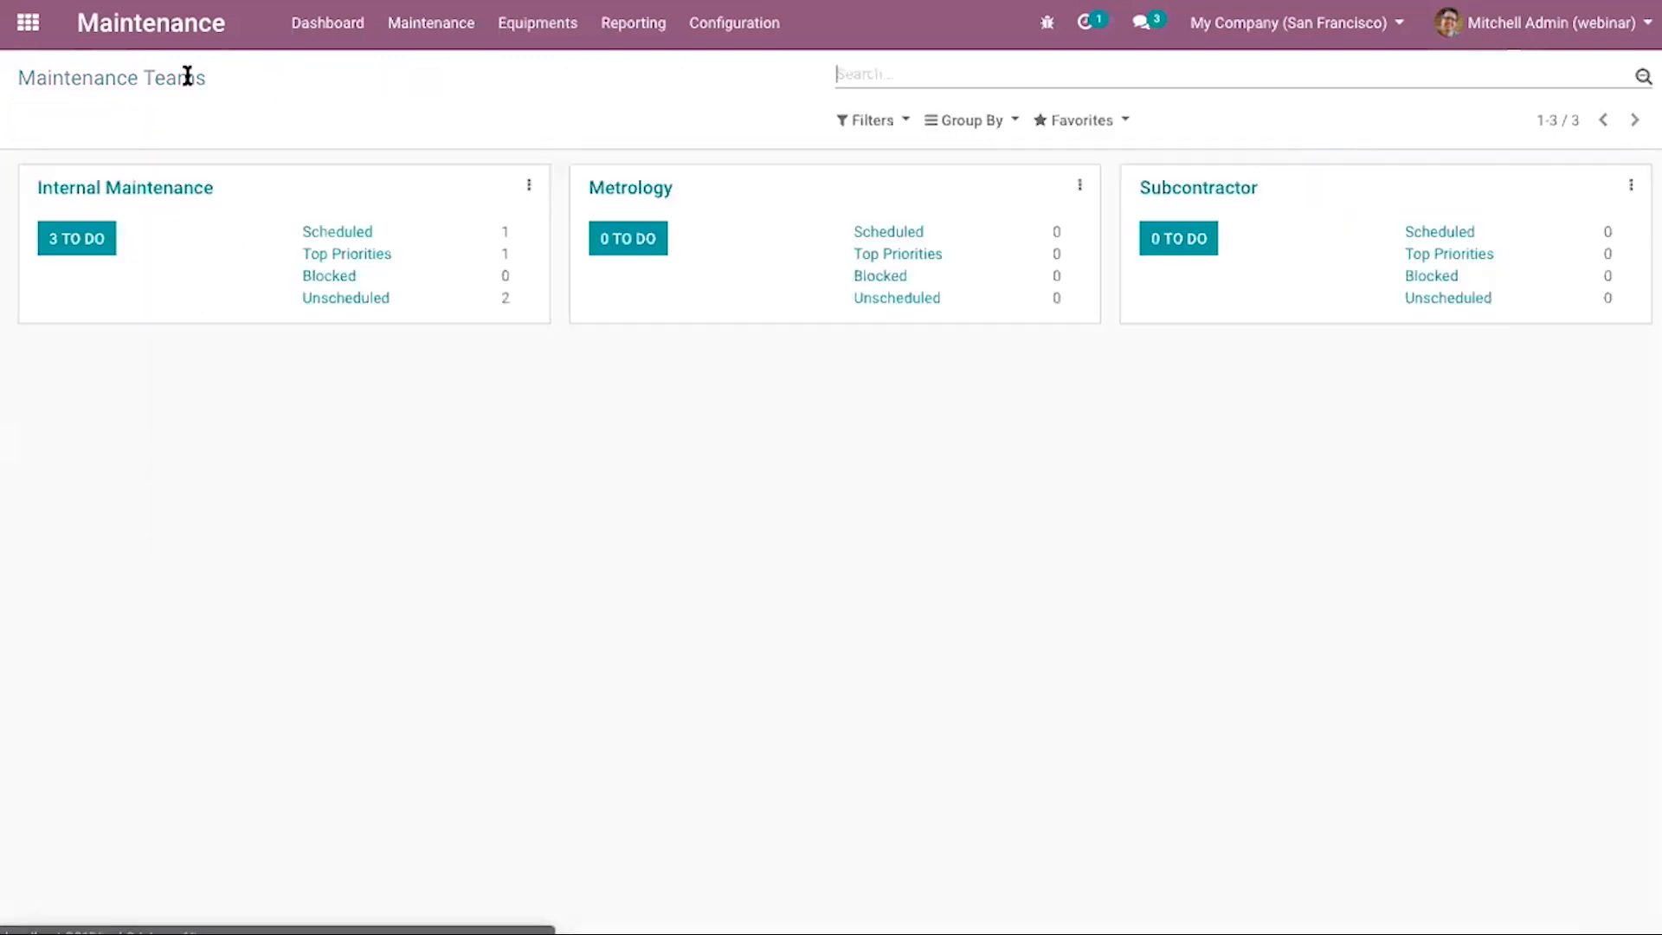
View the "Some keys are not working" request's details in the maintenance calendar and close them.
left_click(418, 30)
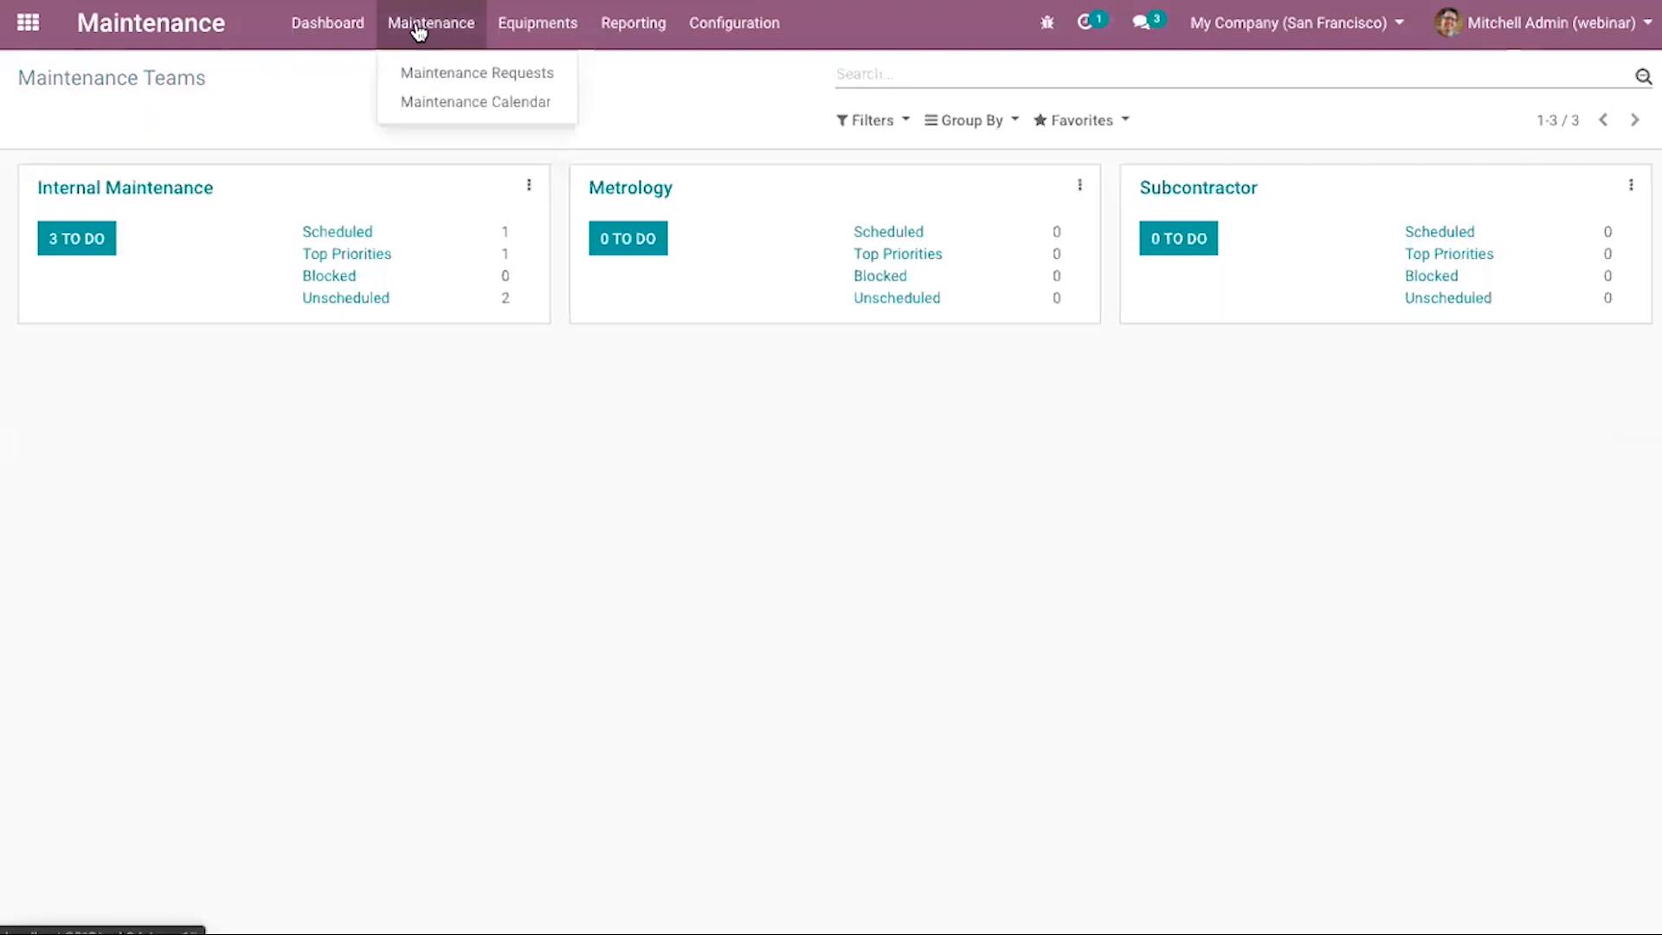
left_click(451, 106)
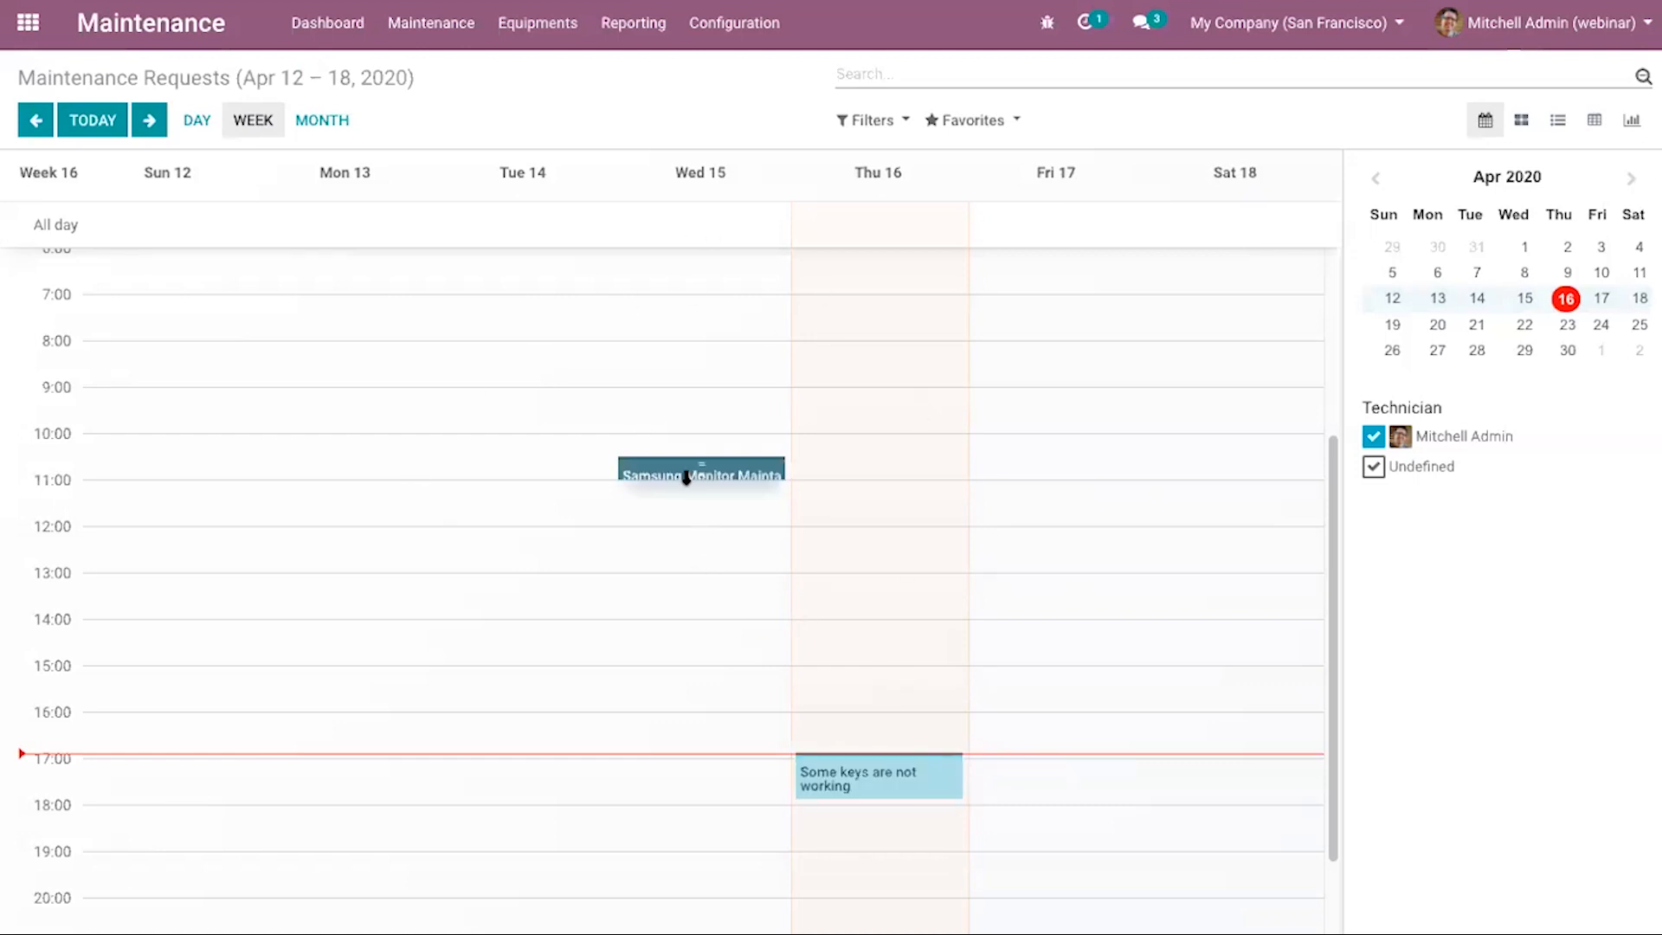
left_click(851, 762)
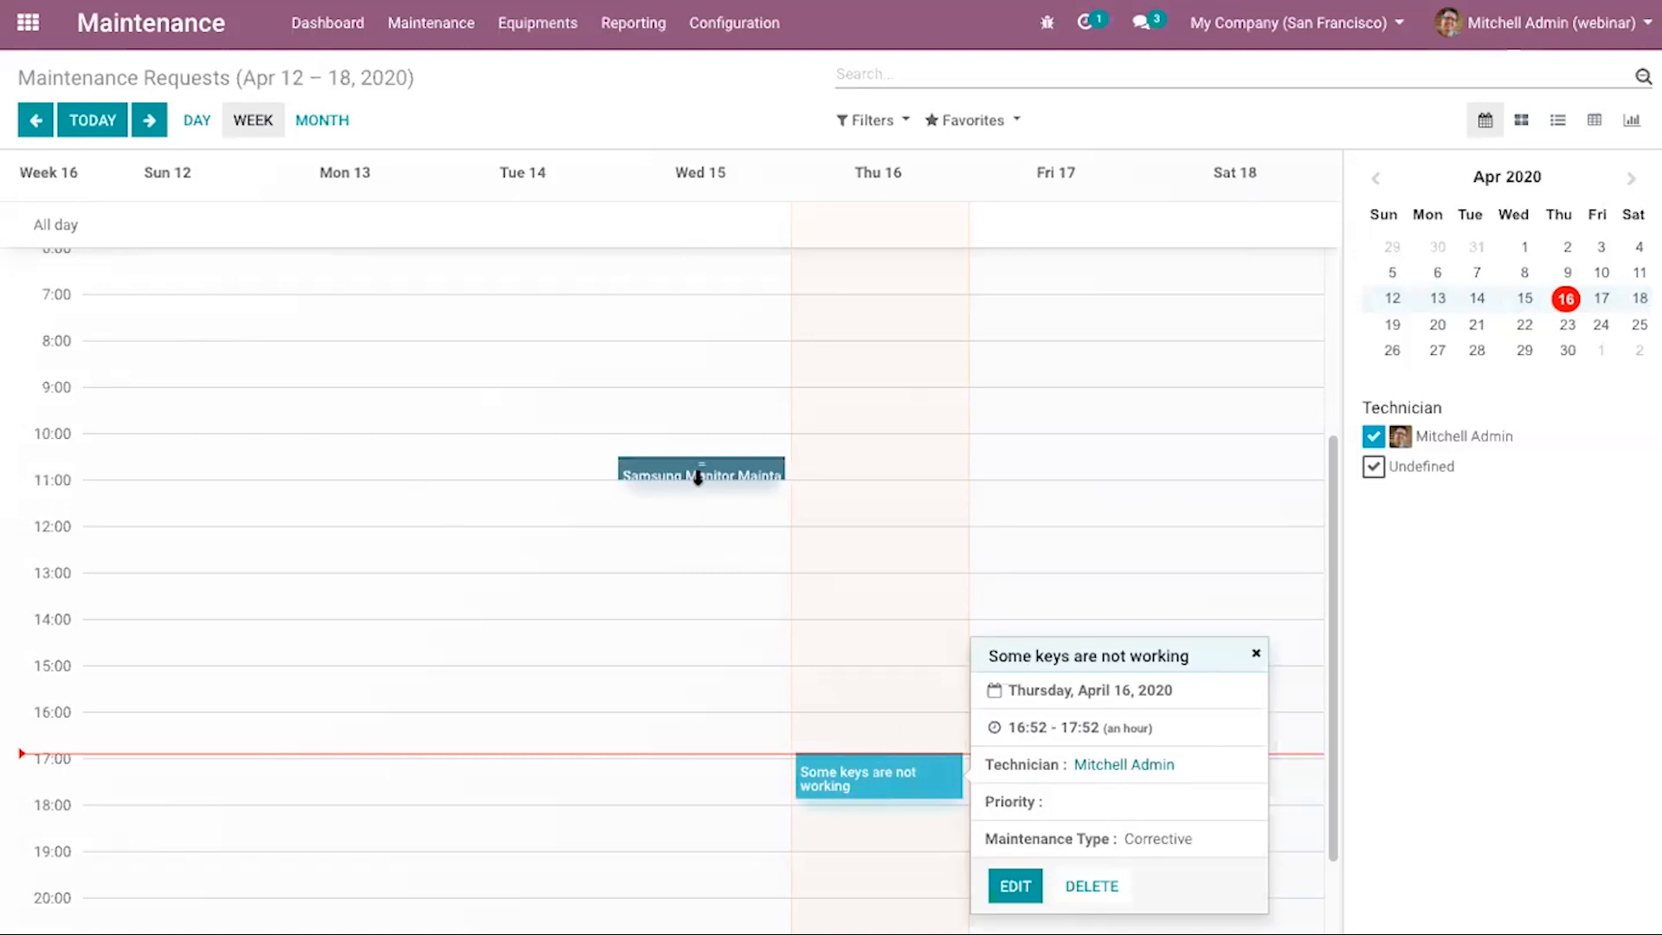
left_click(1255, 656)
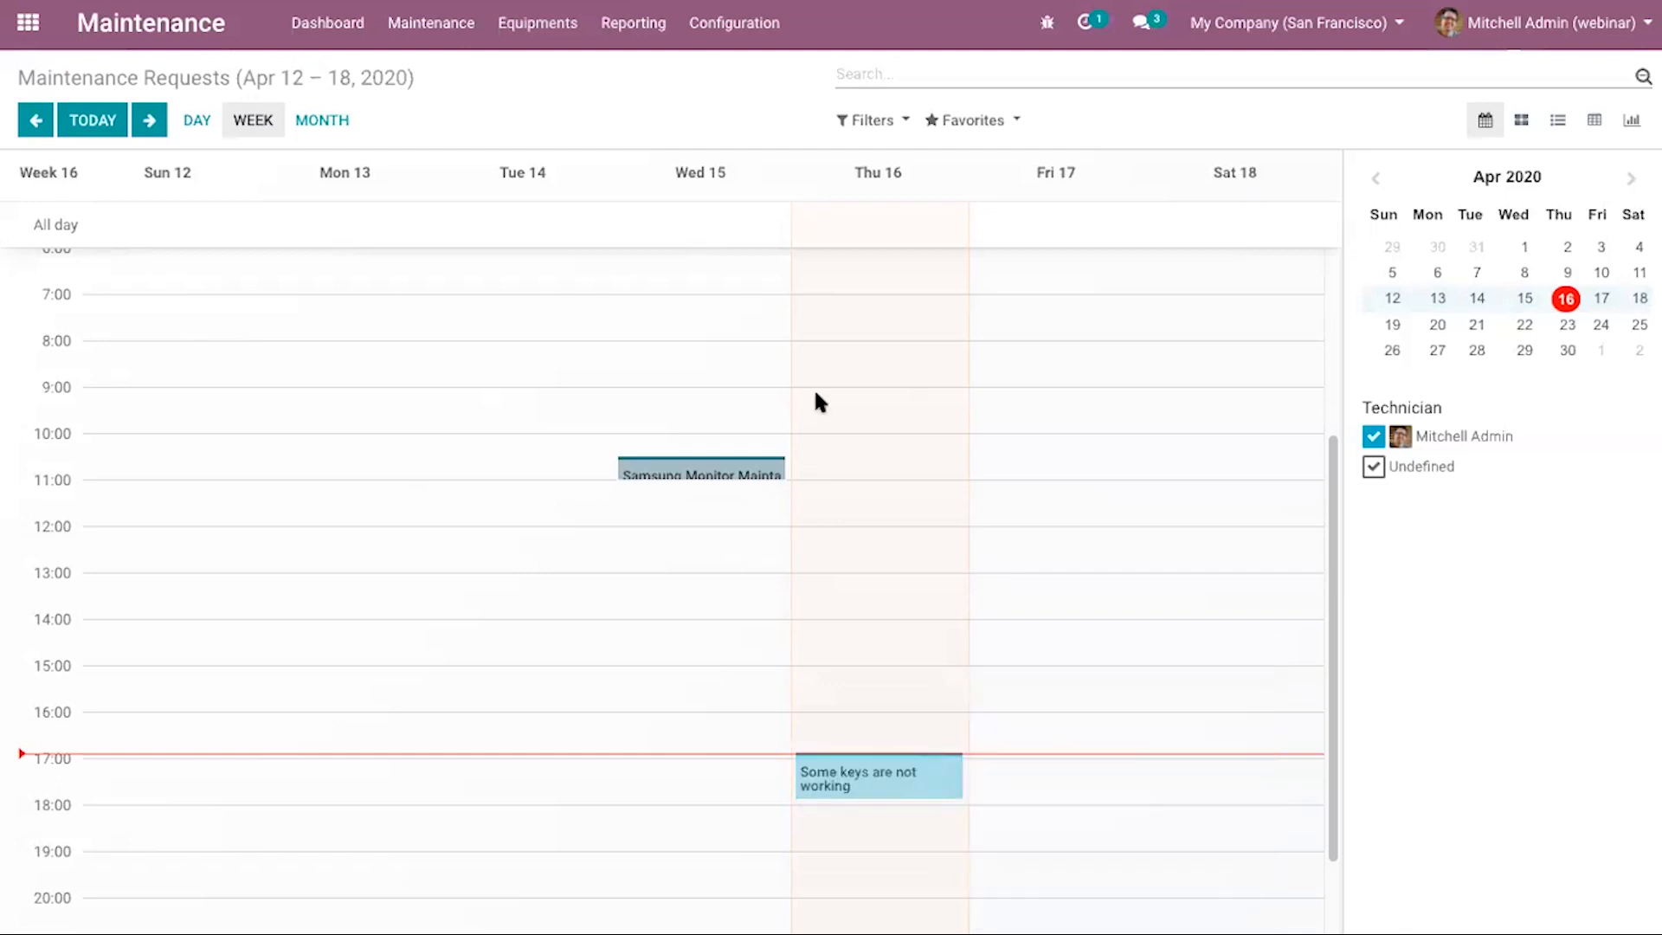
Open the work centers list and view the blank form for a new work center.
left_click(455, 43)
left_click(537, 37)
left_click(537, 37)
left_click(538, 37)
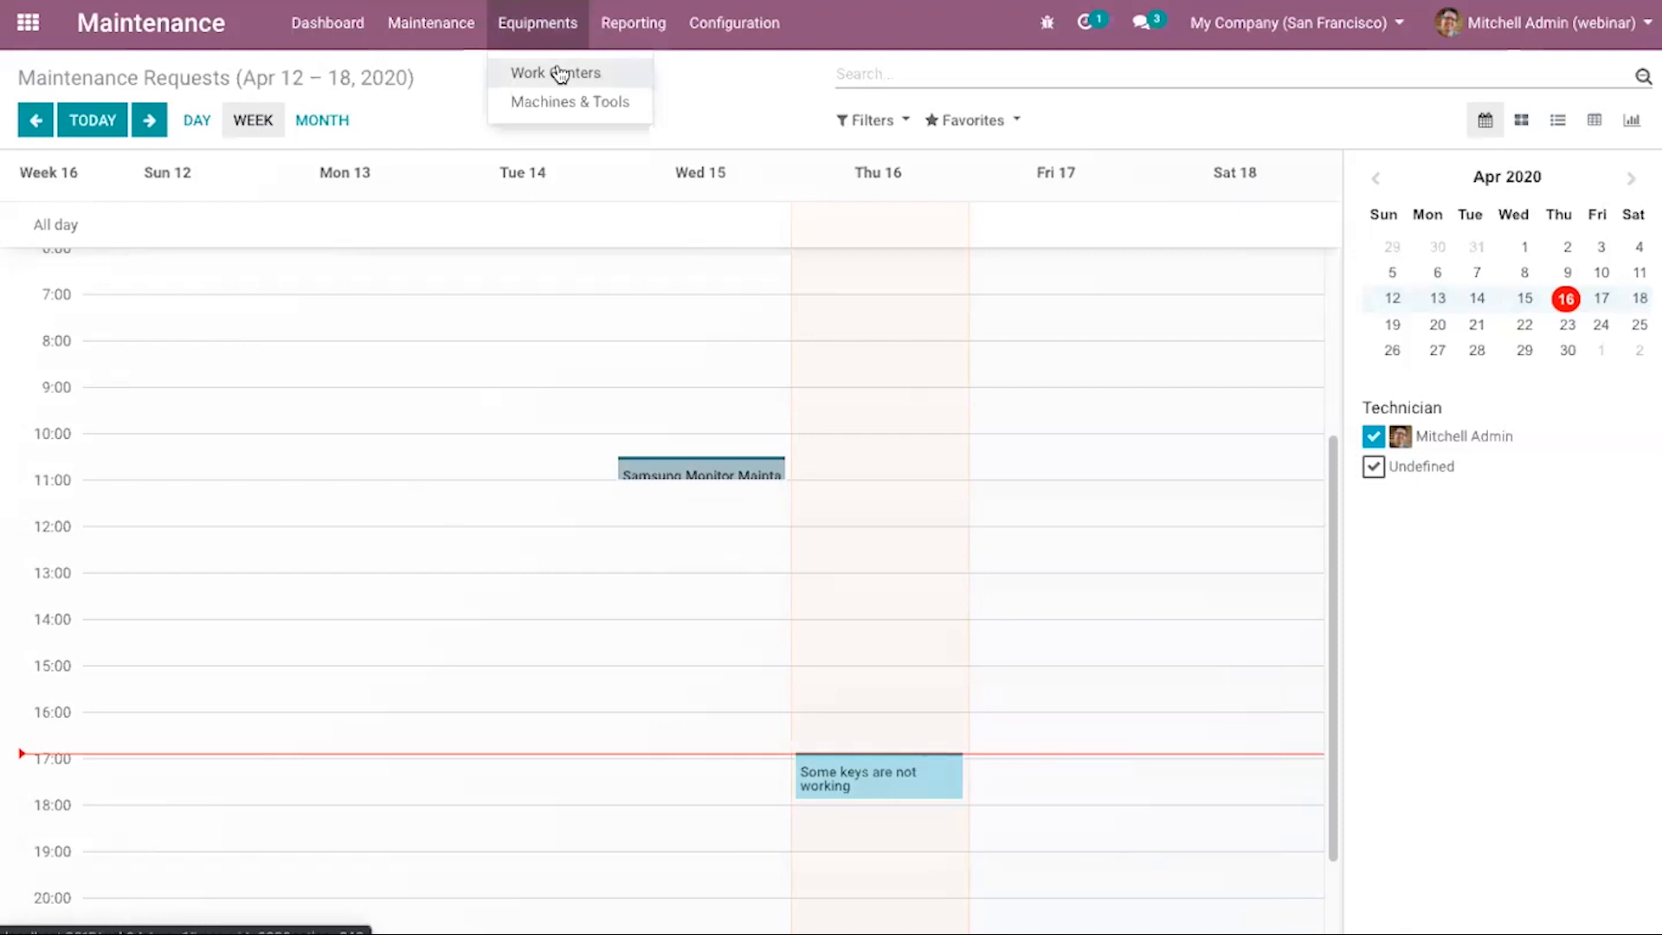
left_click(603, 72)
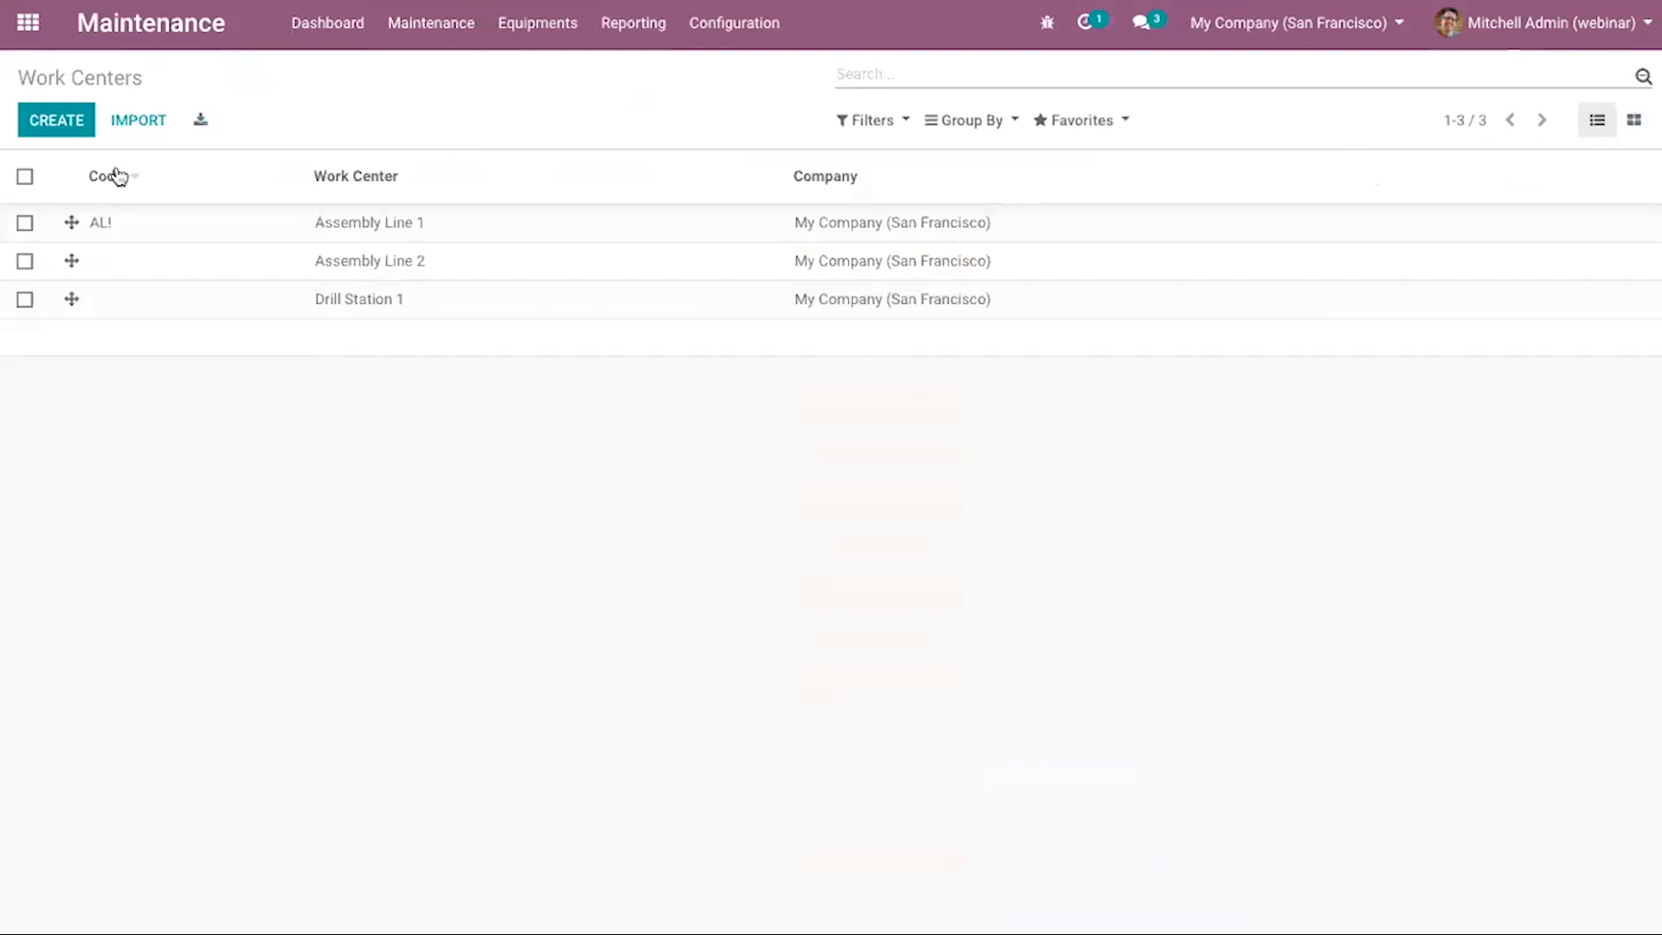
left_click(56, 121)
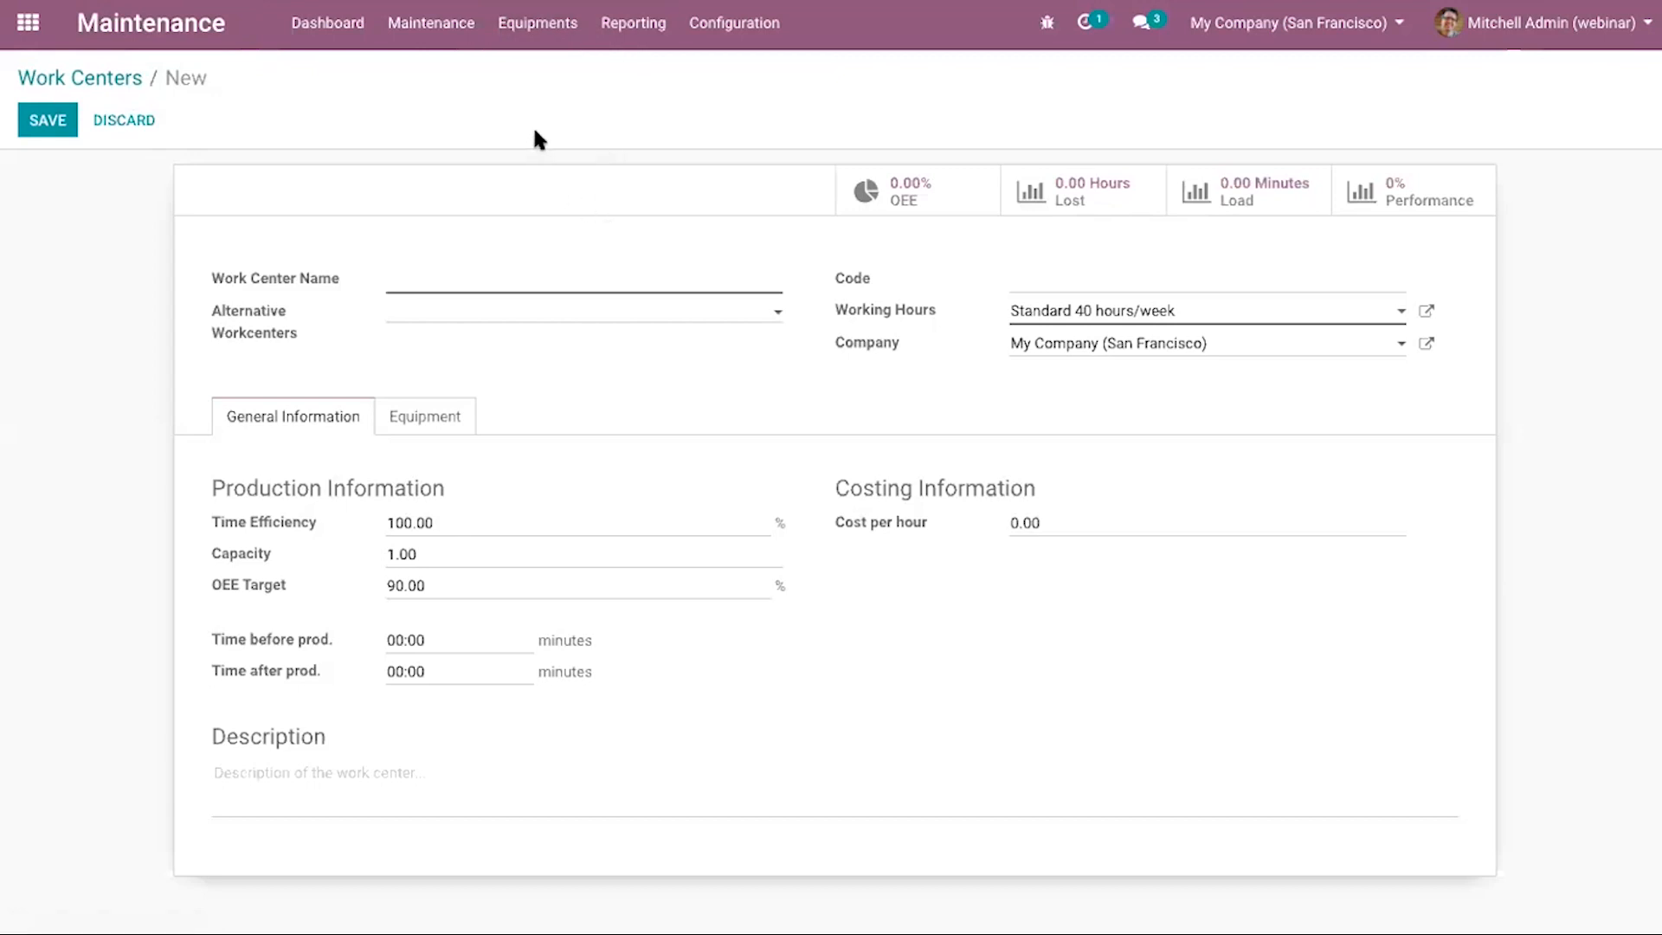
Create a new equipment record under Machines & Tools named "IOT Box" with the equipment category Machine.
left_click(545, 48)
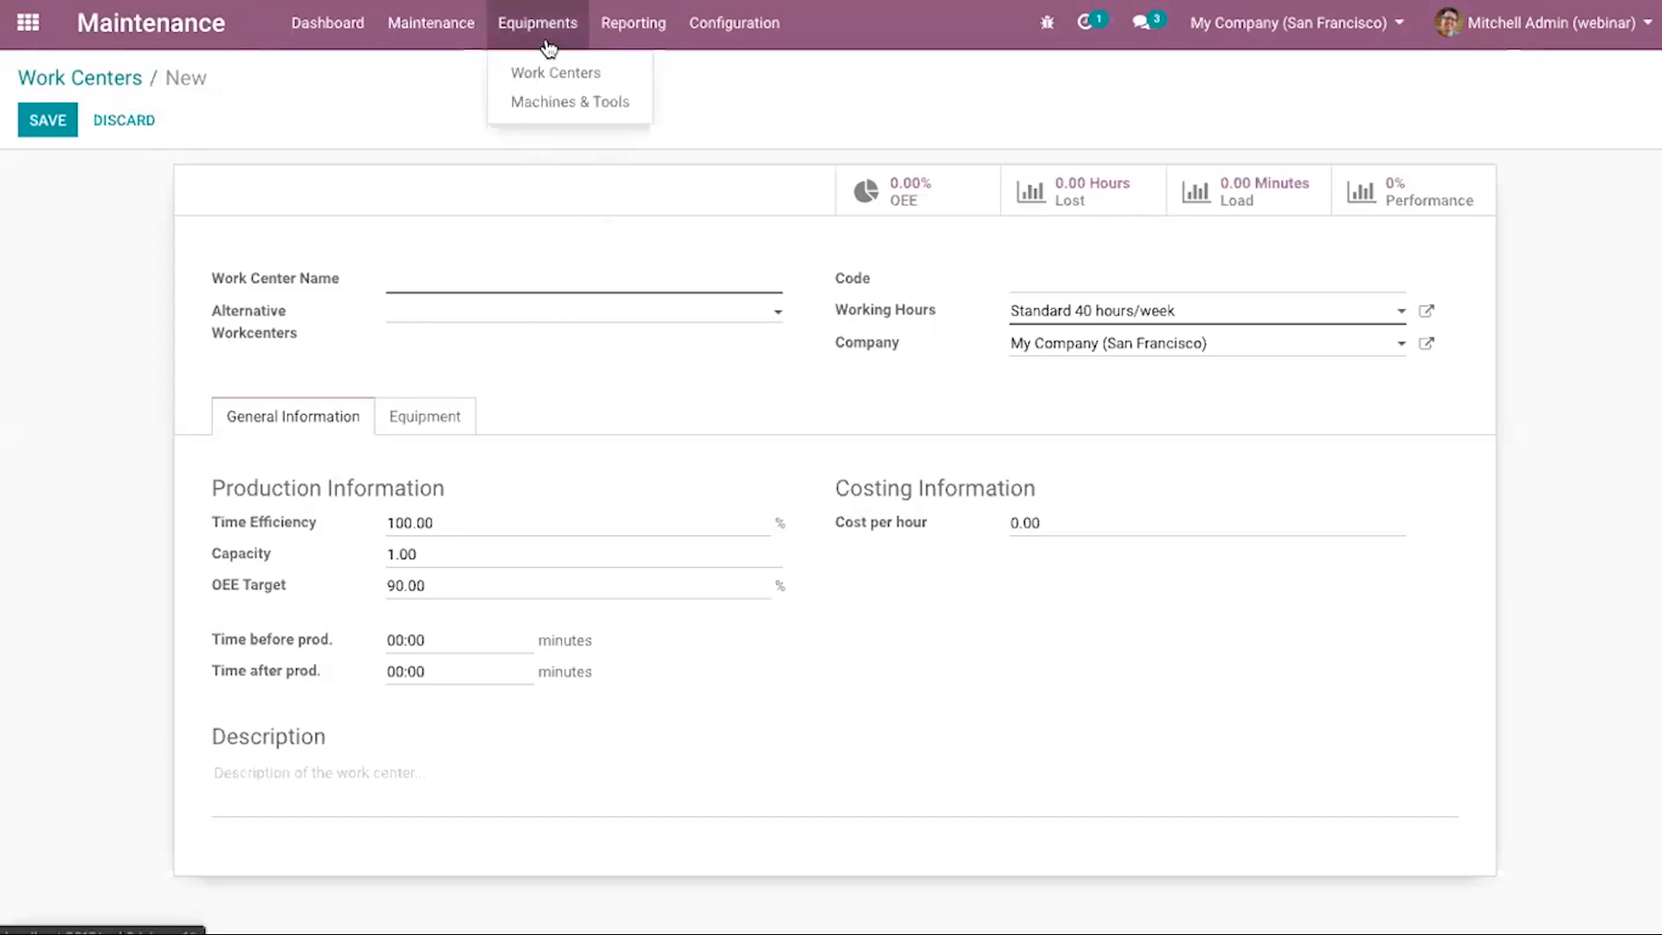
left_click(591, 101)
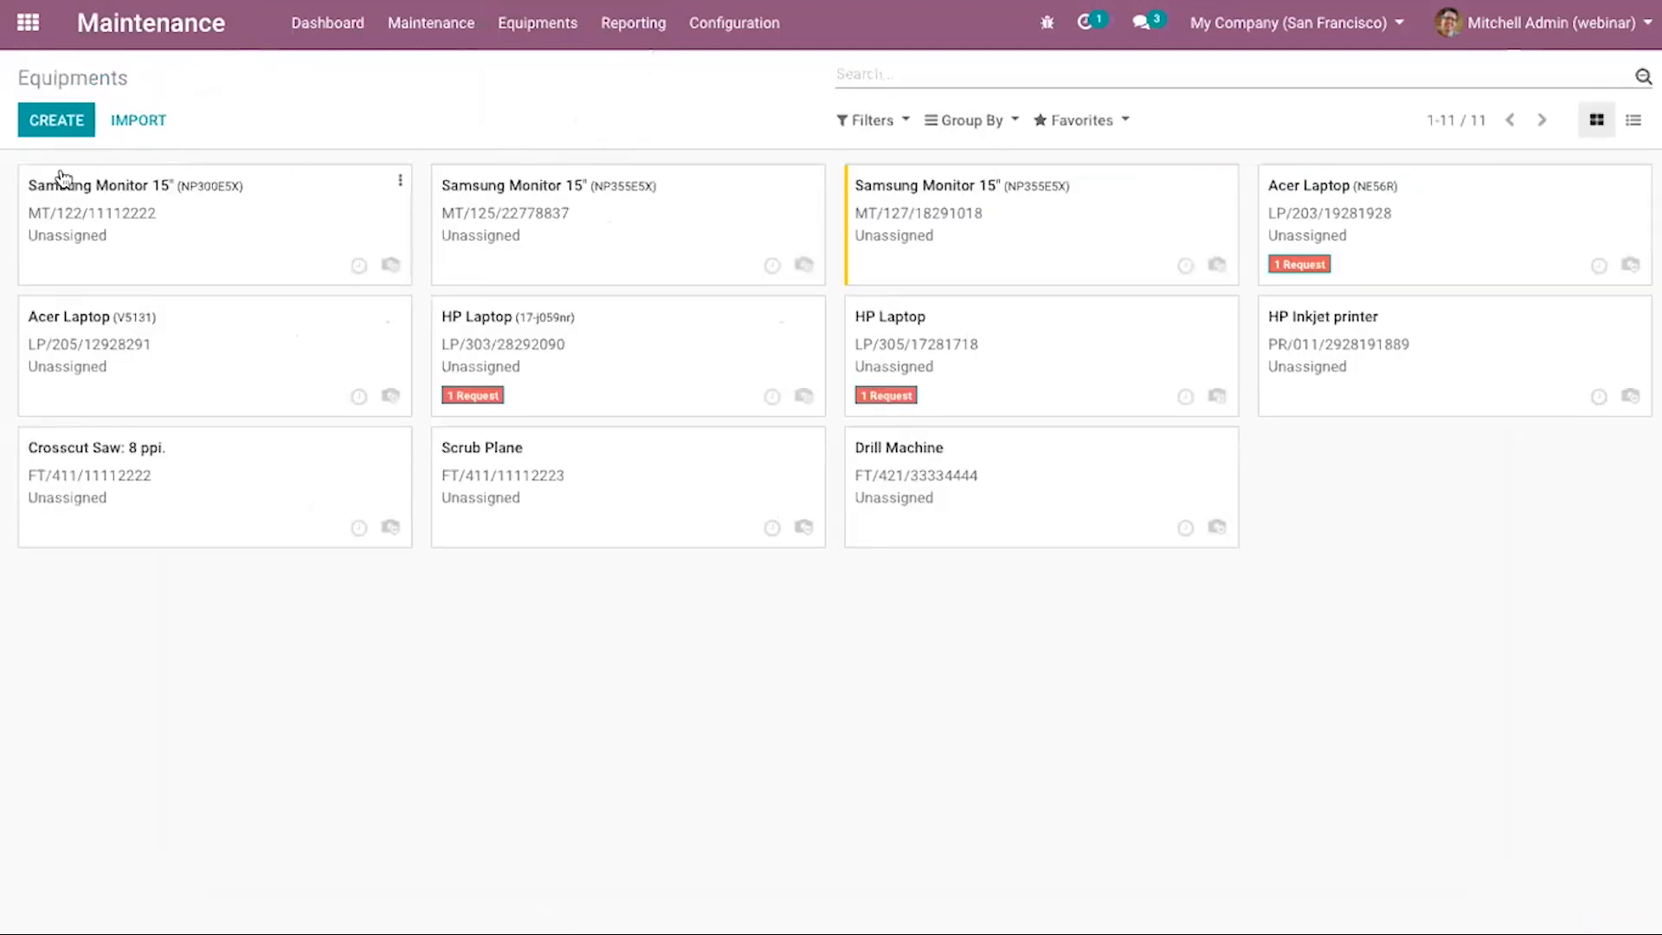
left_click(72, 128)
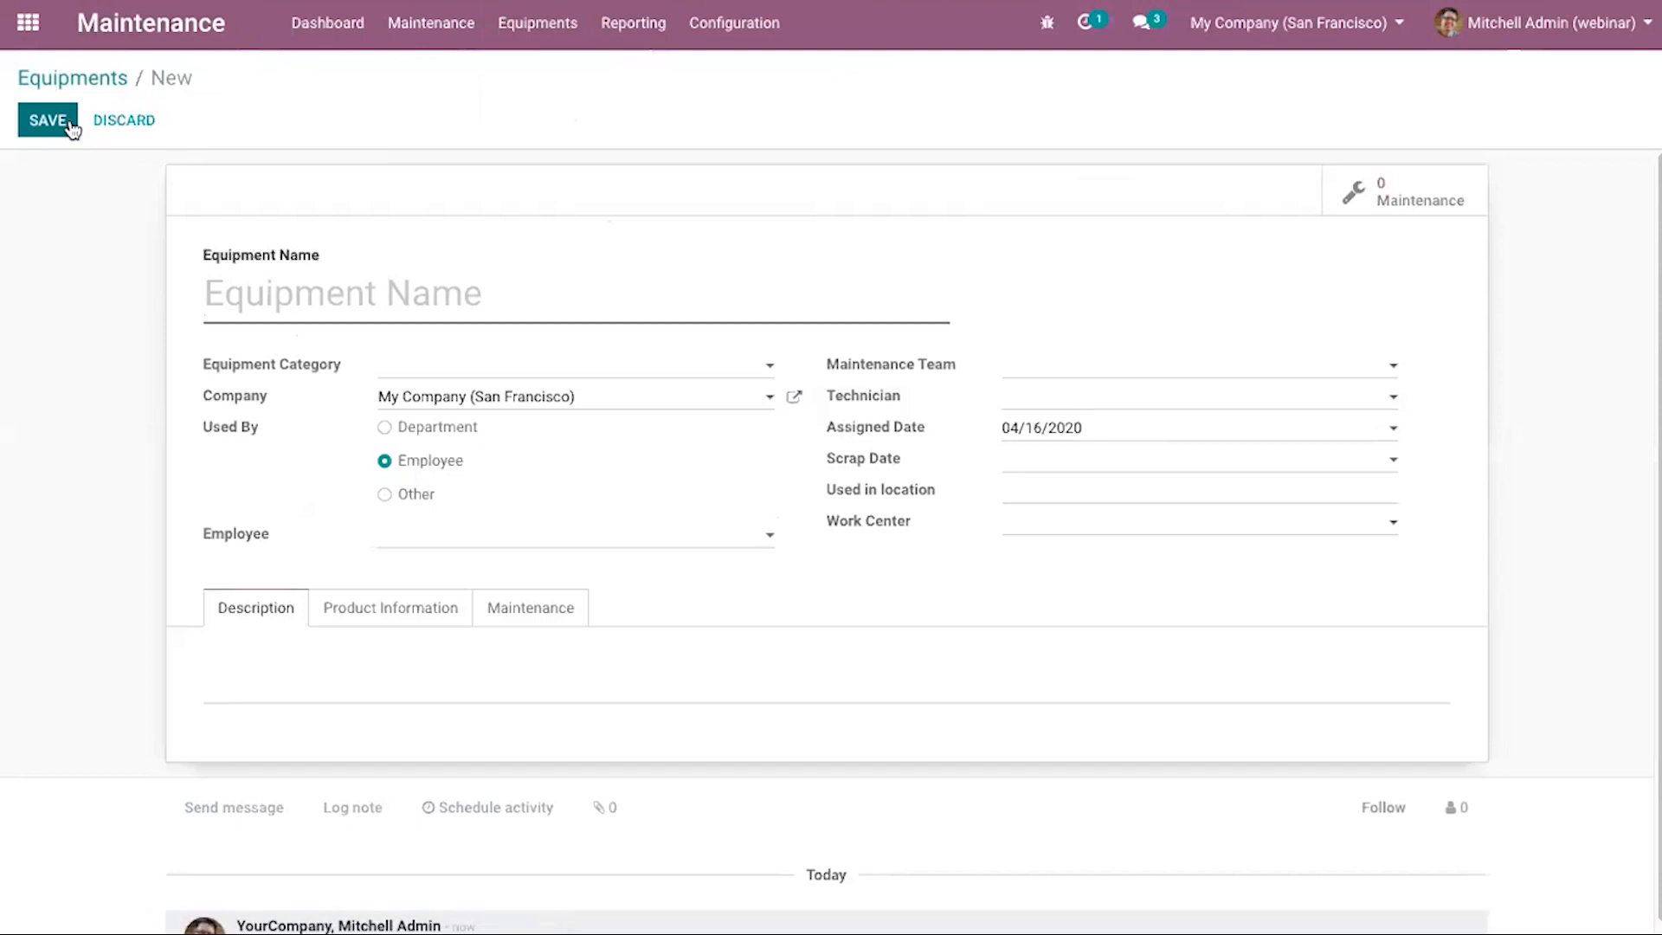
left_click(261, 288)
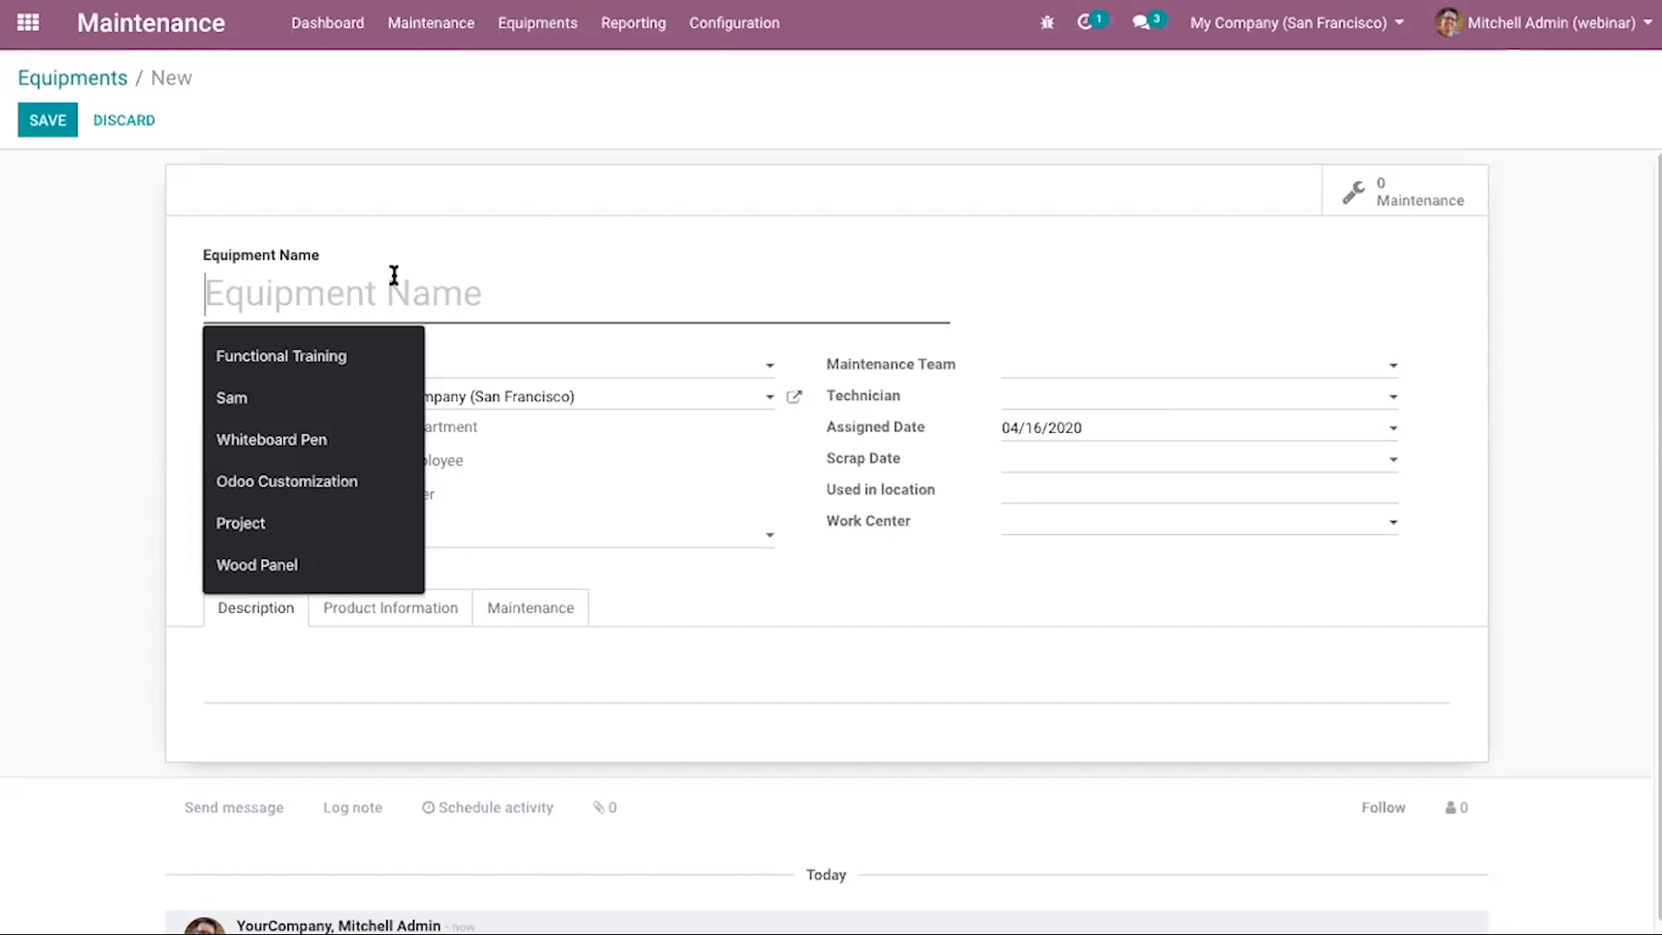
type("IOT ")
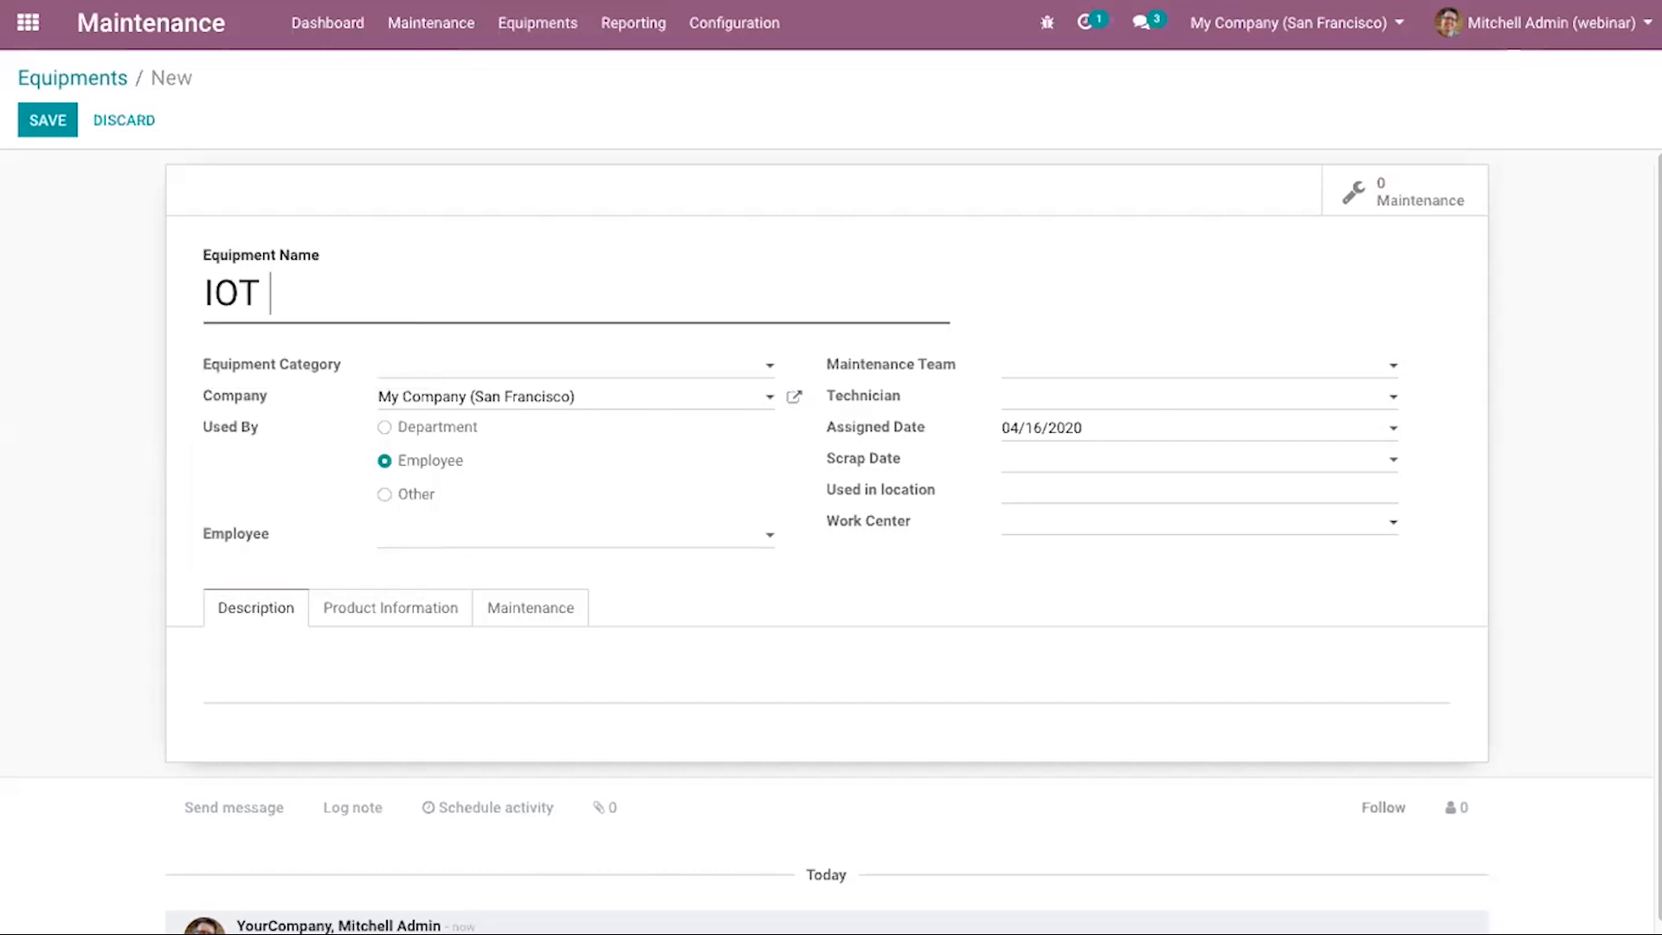
type("Box")
left_click(459, 367)
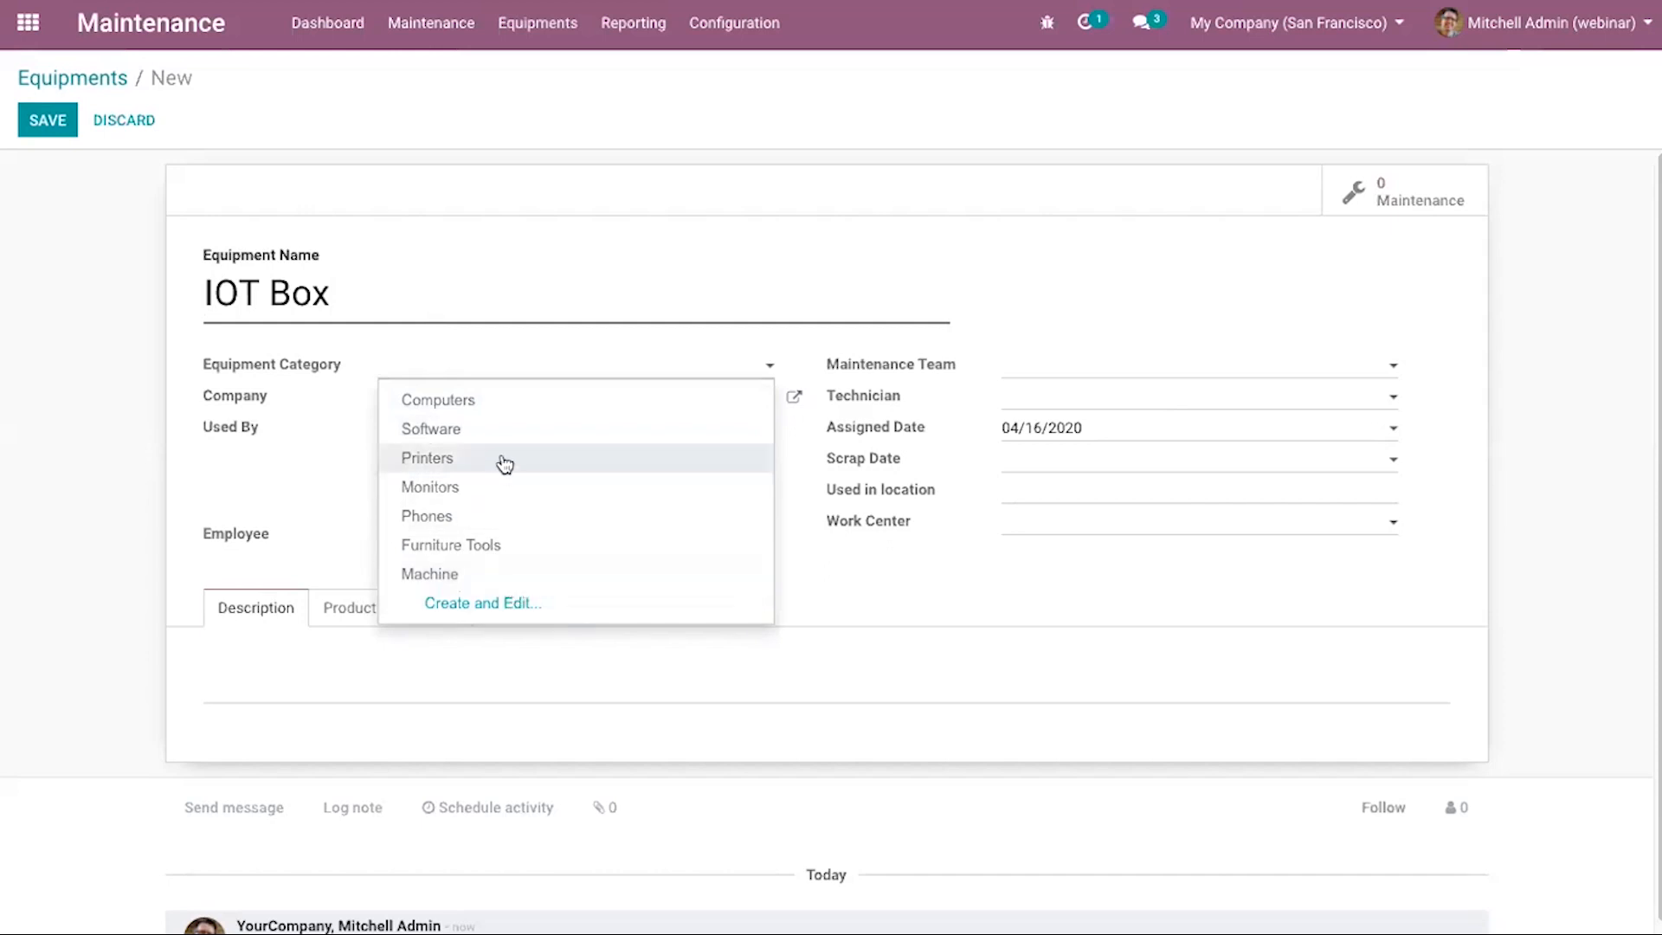
left_click(493, 565)
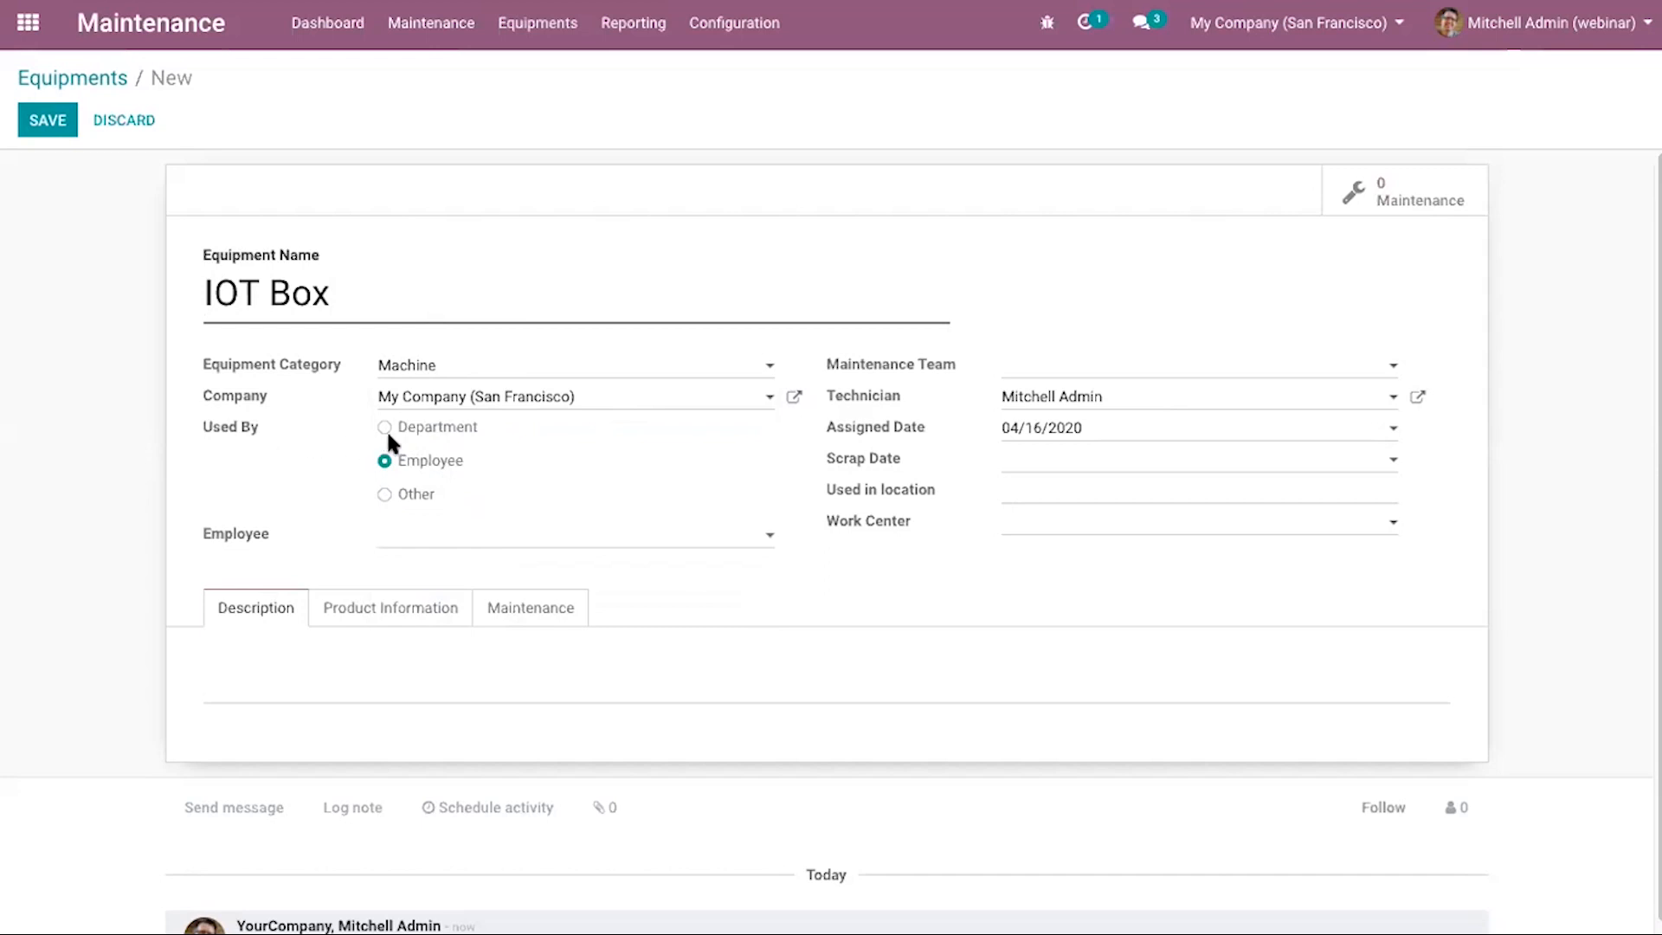
Try the Other, Department and Employee usage options for the IOT Box, picking the first department and the first employee offered.
left_click(383, 494)
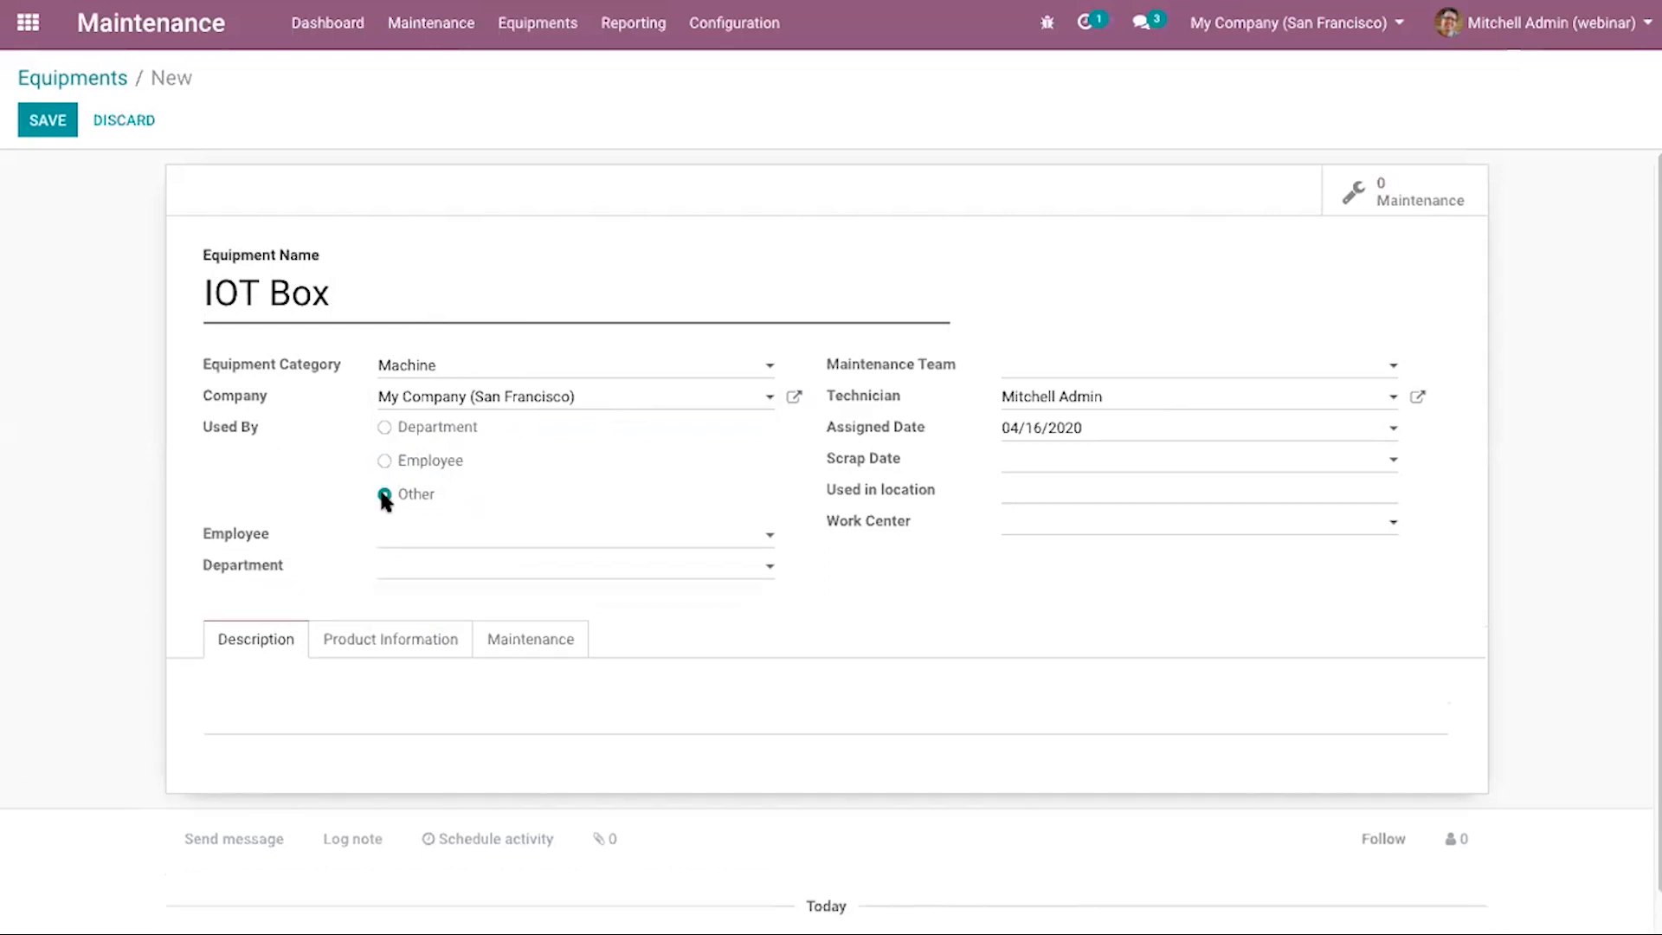
left_click(383, 428)
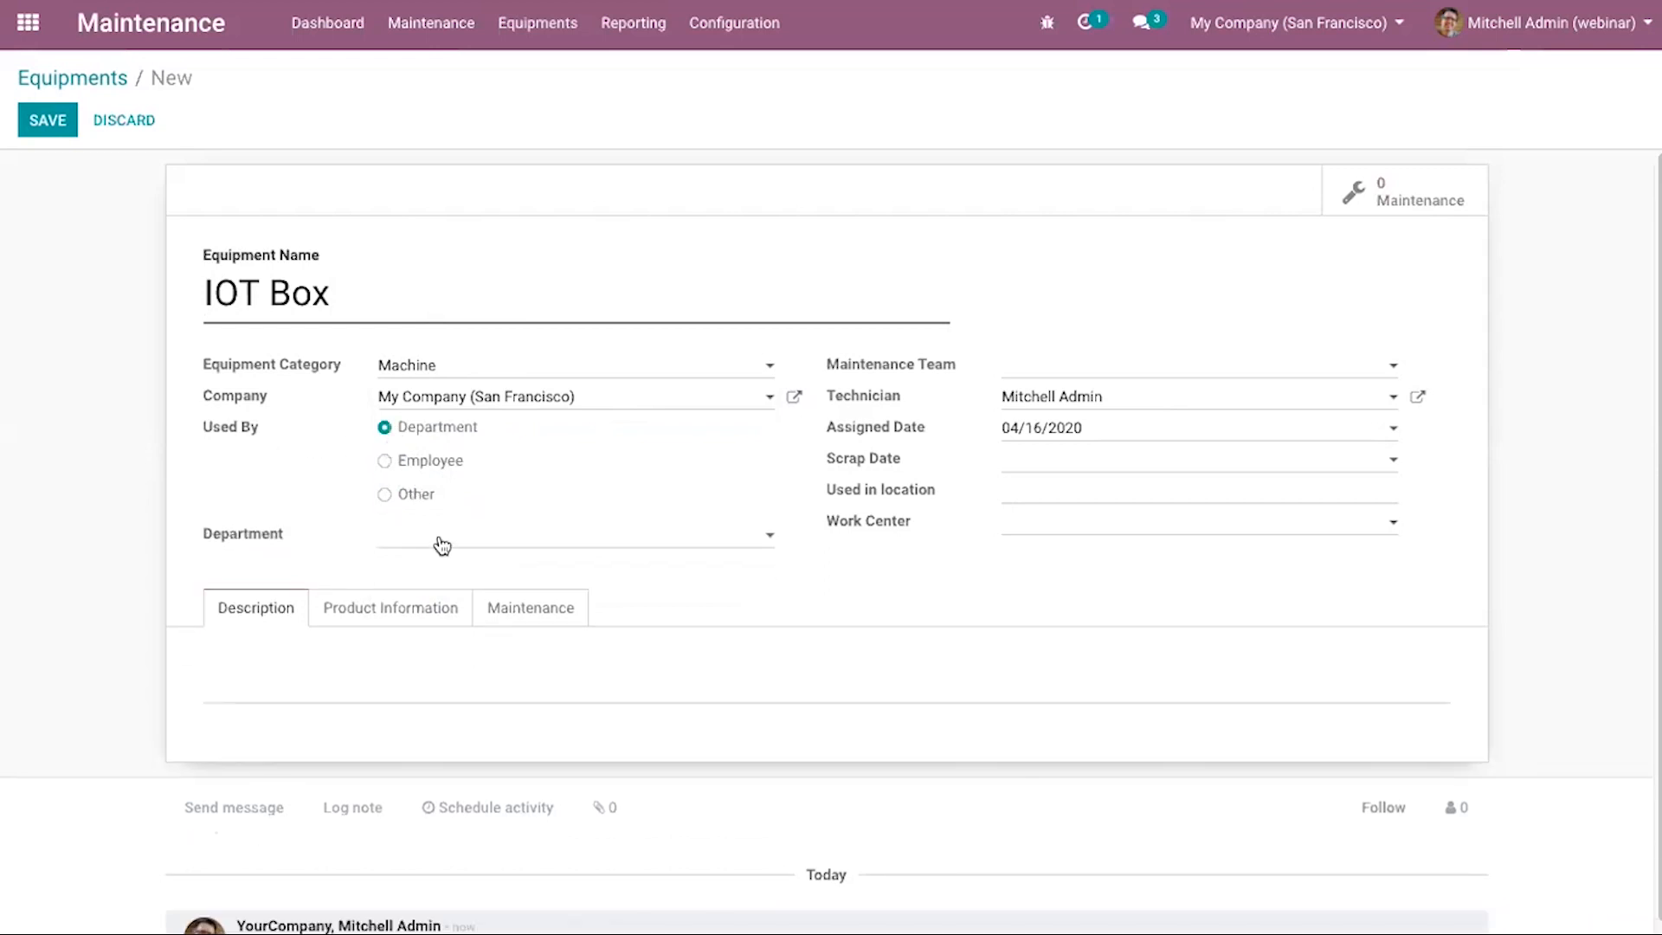
left_click(438, 540)
left_click(460, 573)
left_click(386, 455)
left_click(457, 544)
left_click(461, 571)
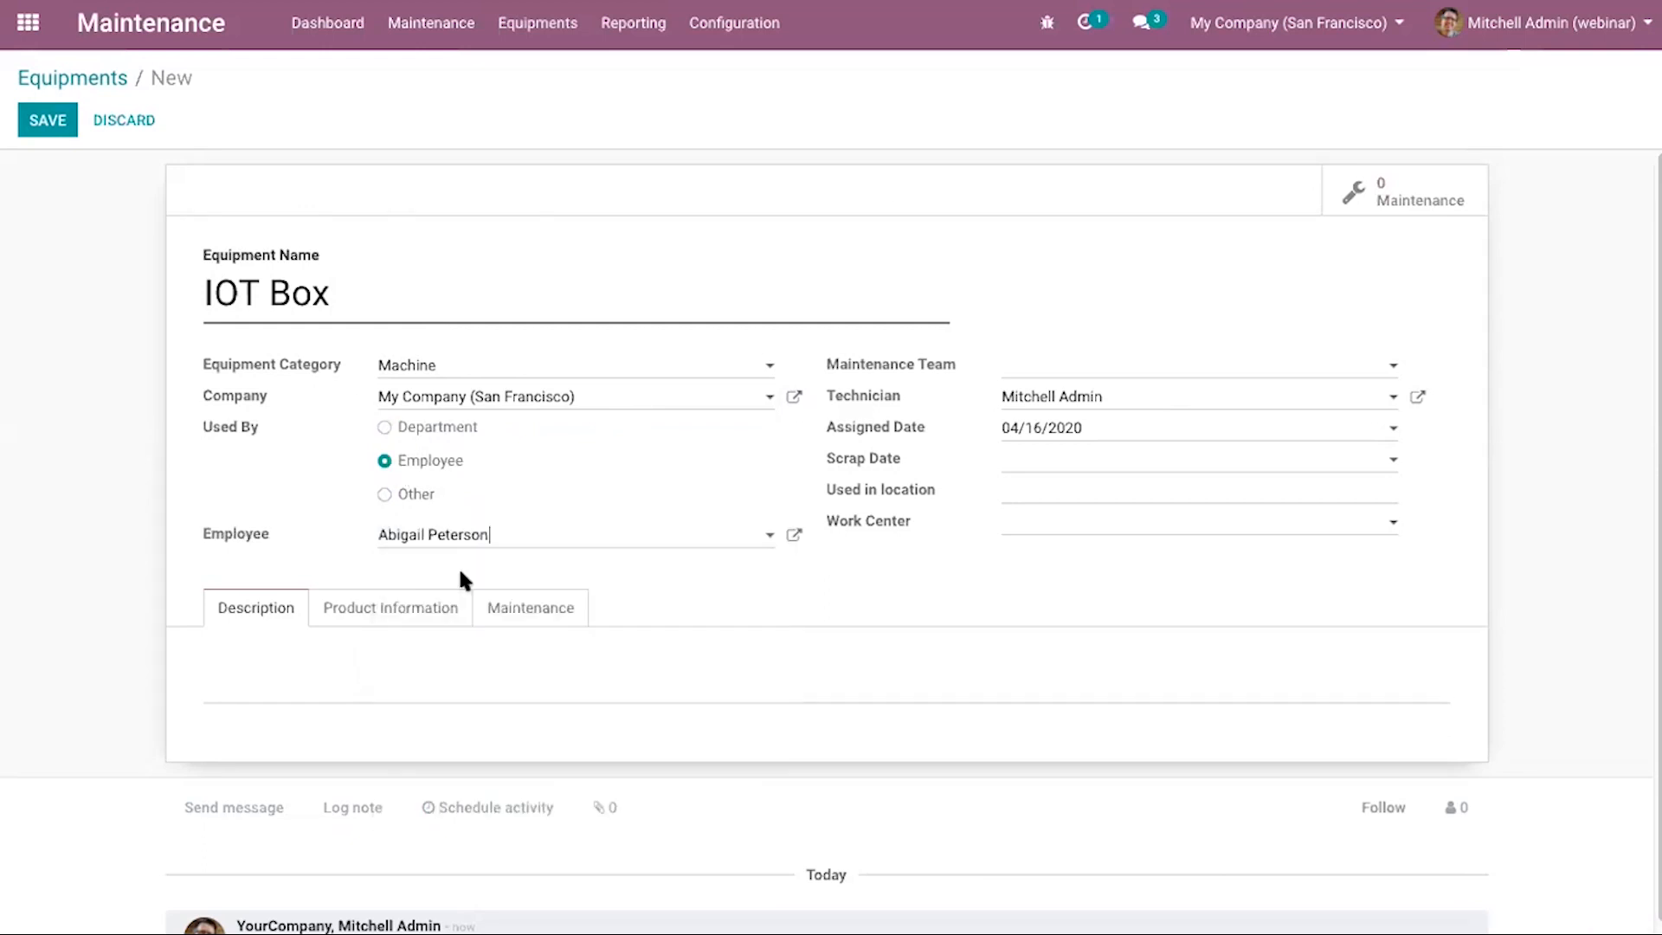
Try the Other usage option for the IOT Box, clearing the employee, picking the first one offered again and checking the department choices.
left_click(383, 494)
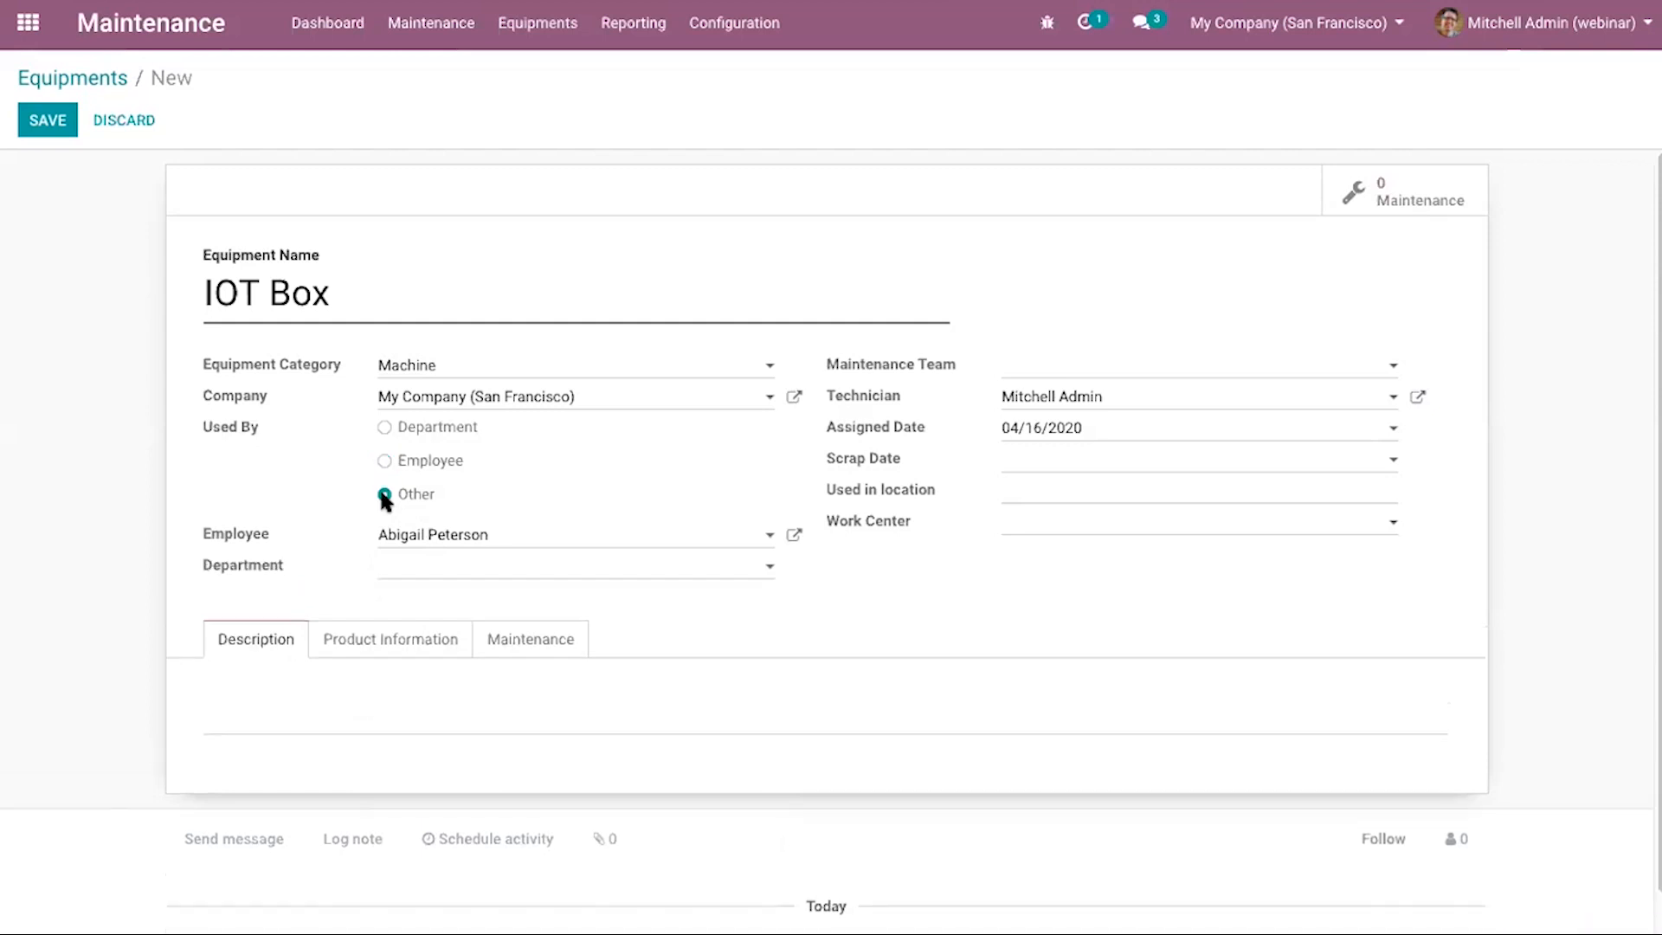
left_click(504, 539)
key("BackSpace")
key("BackSpace")
key("BackSpace")
key("BackSpace")
key("BackSpace")
key("BackSpace")
key("BackSpace")
key("BackSpace")
key("BackSpace")
key("BackSpace")
key("BackSpace")
key("BackSpace")
key("BackSpace")
key("BackSpace")
key("BackSpace")
key("BackSpace")
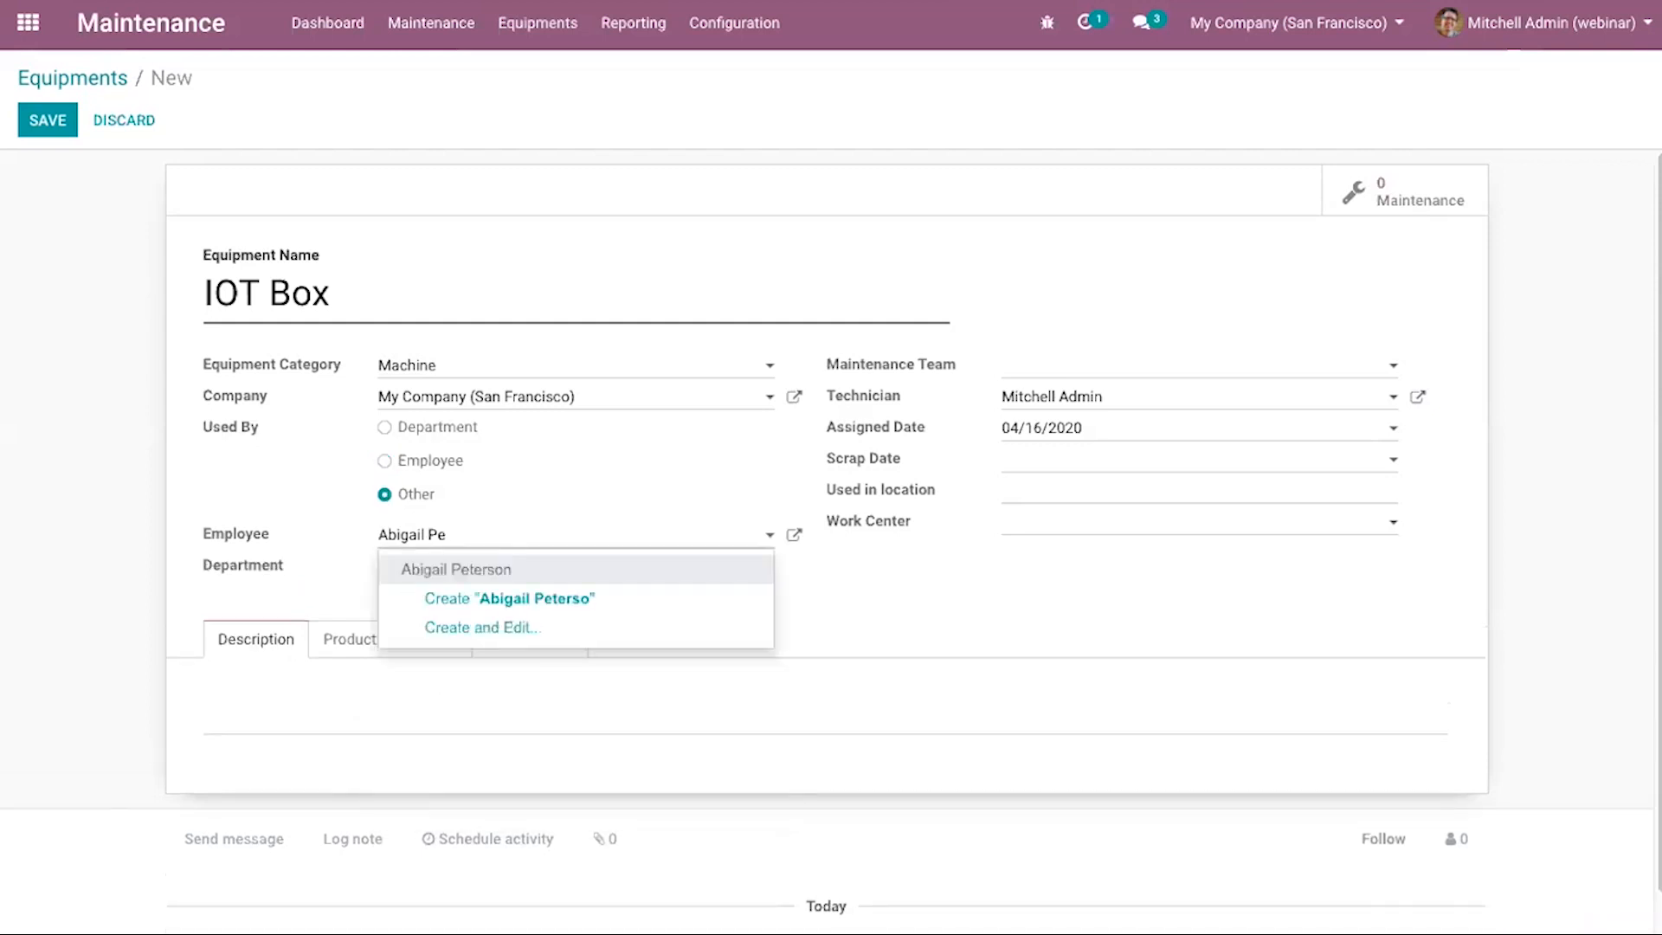
left_click(880, 594)
left_click(722, 540)
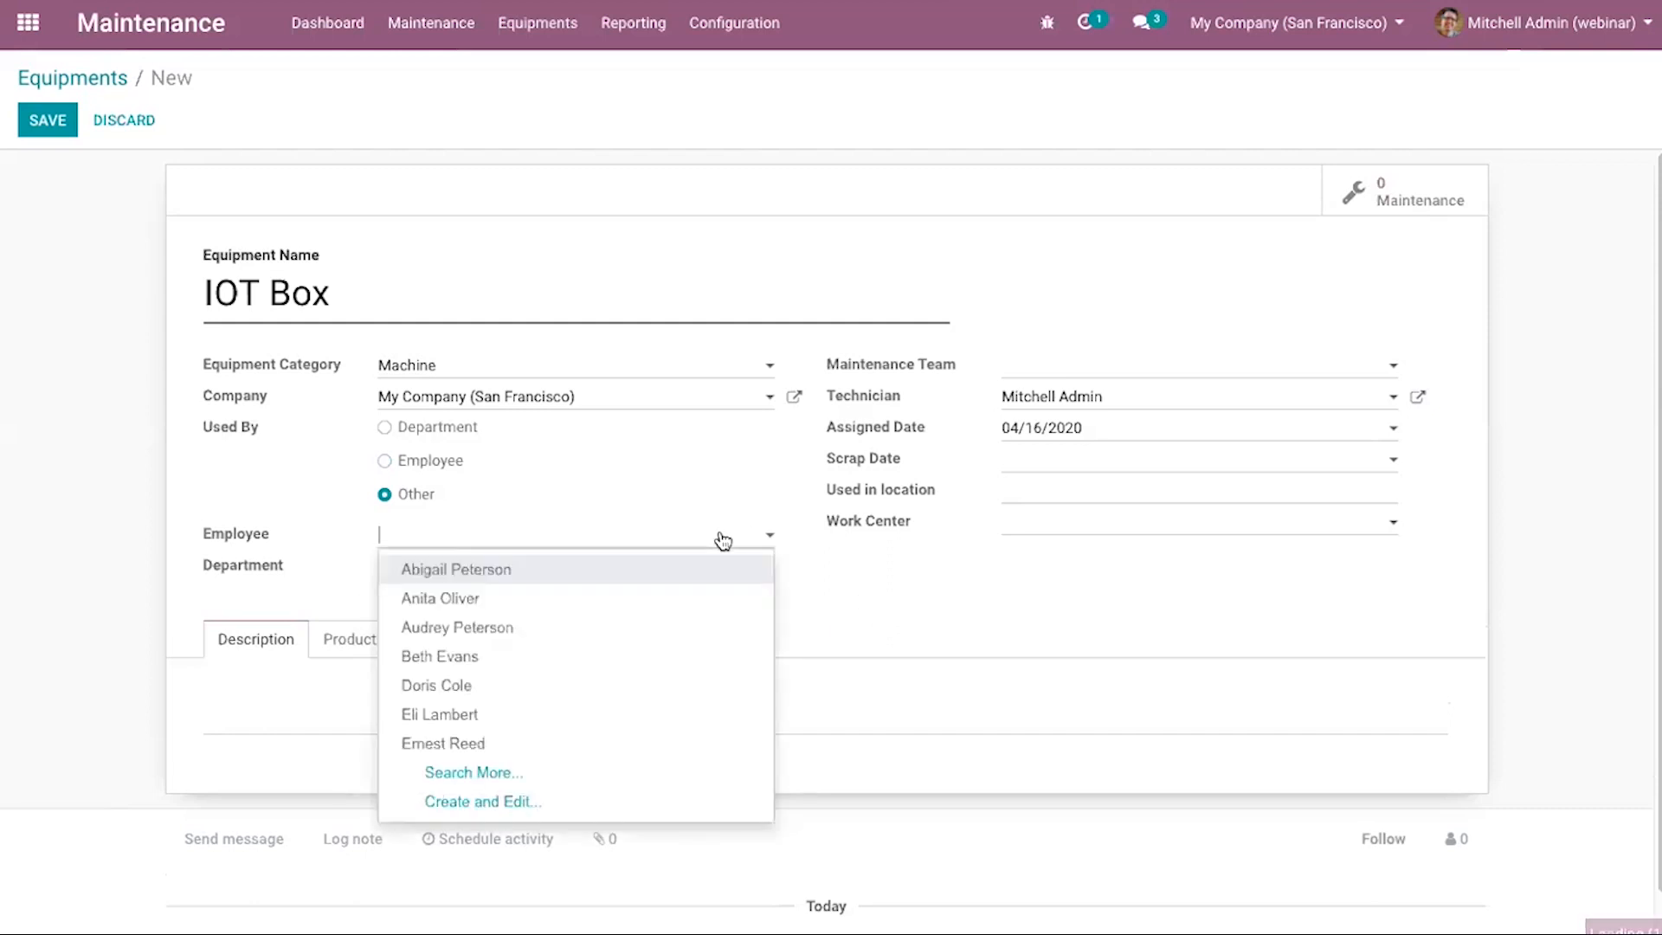
left_click(642, 564)
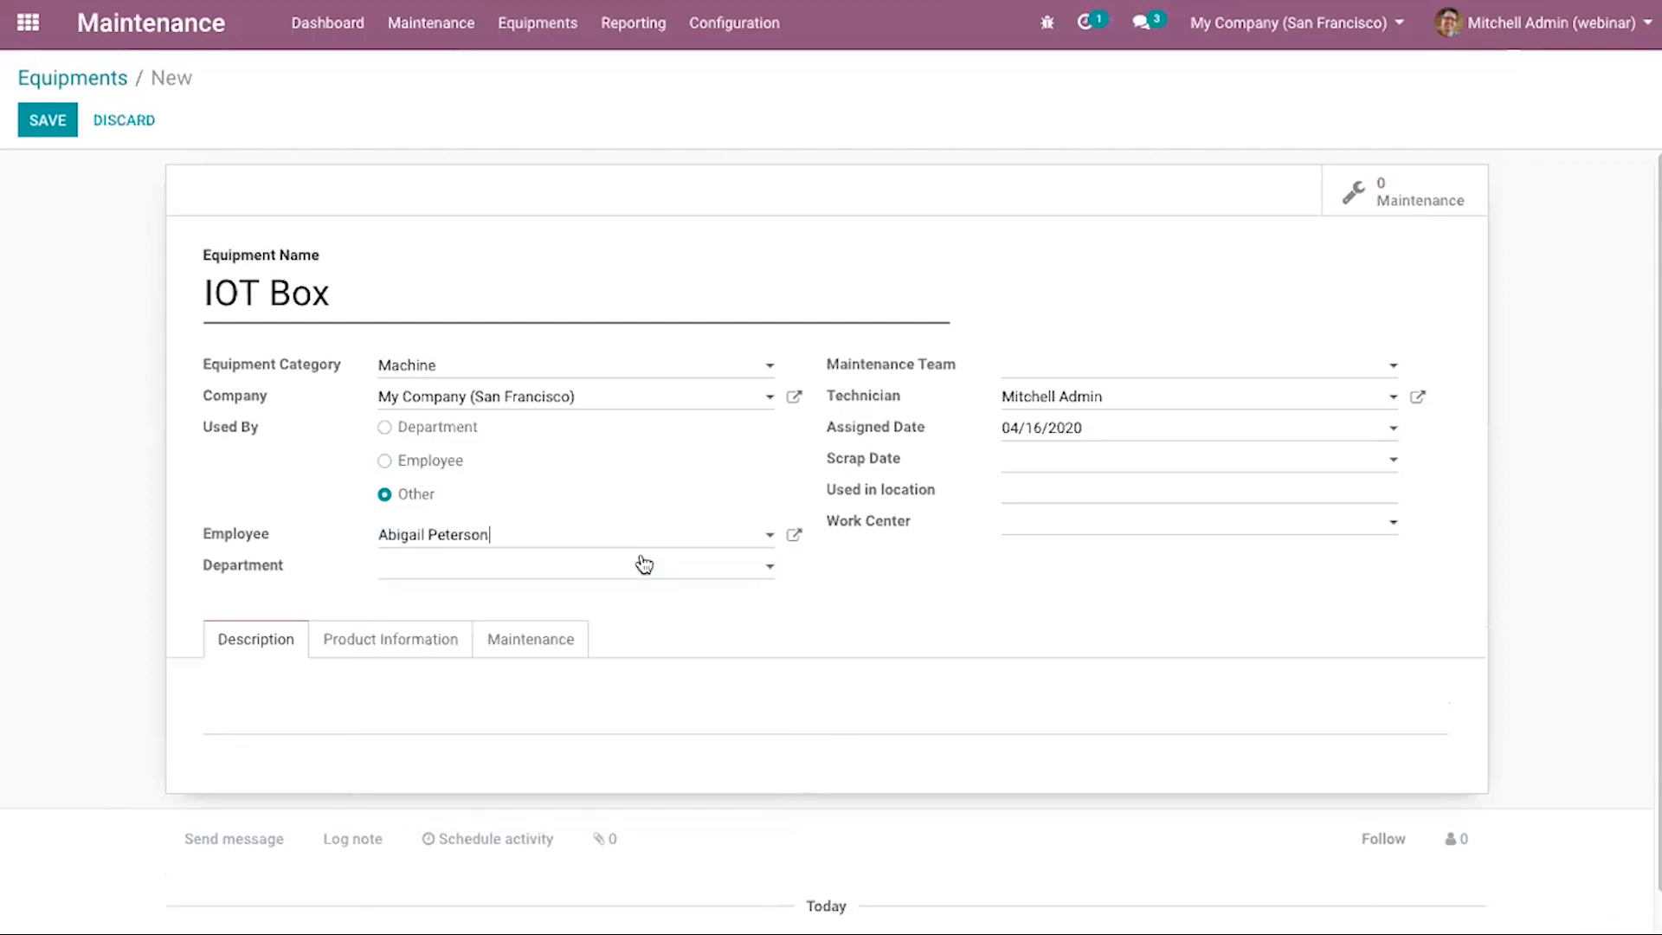
left_click(716, 580)
left_click(658, 606)
Set the IOT Box's usage to Employee with no employee chosen and assign the Internal Maintenance team.
left_click(387, 460)
left_click(386, 427)
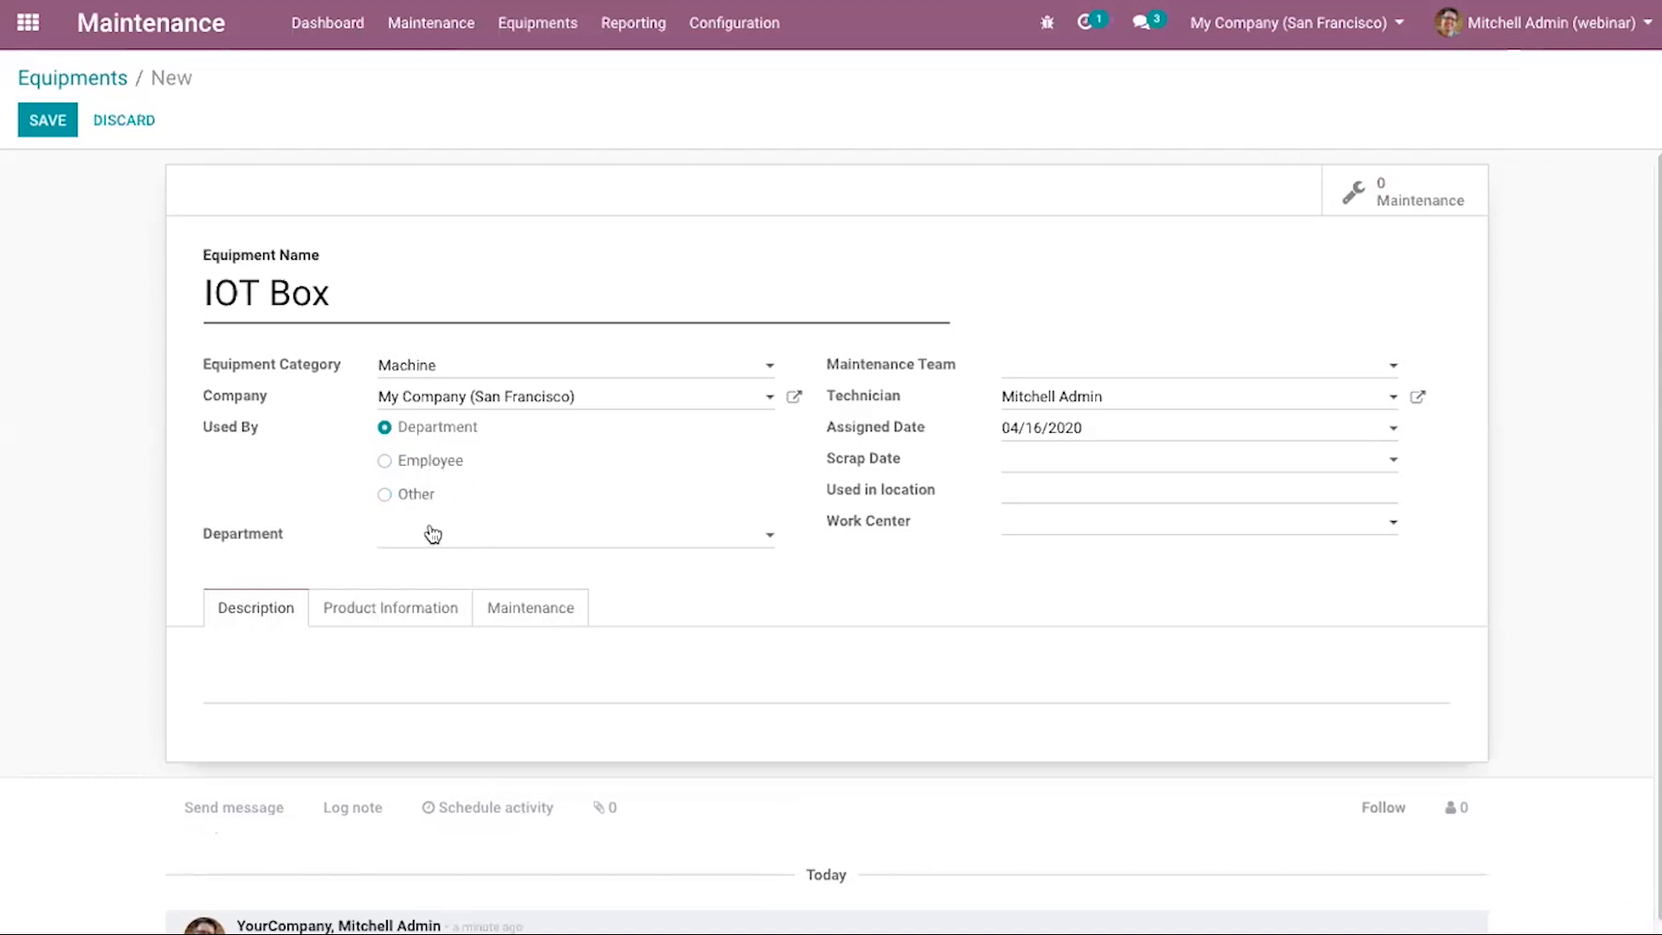
left_click(449, 468)
left_click(1013, 371)
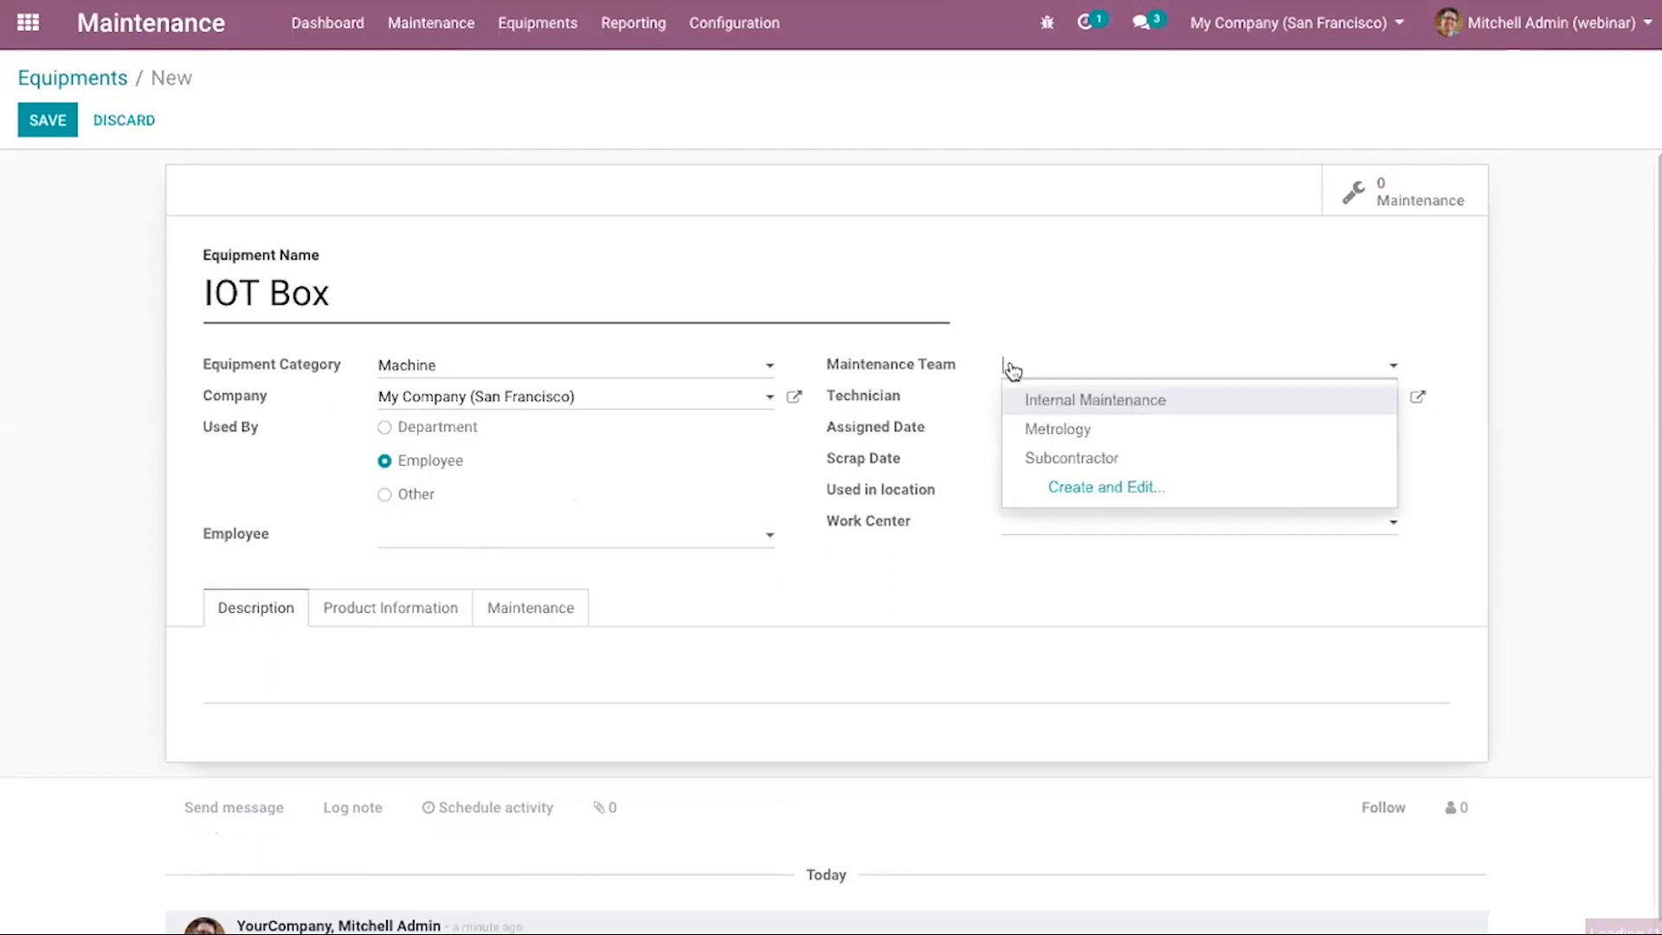
left_click(1062, 403)
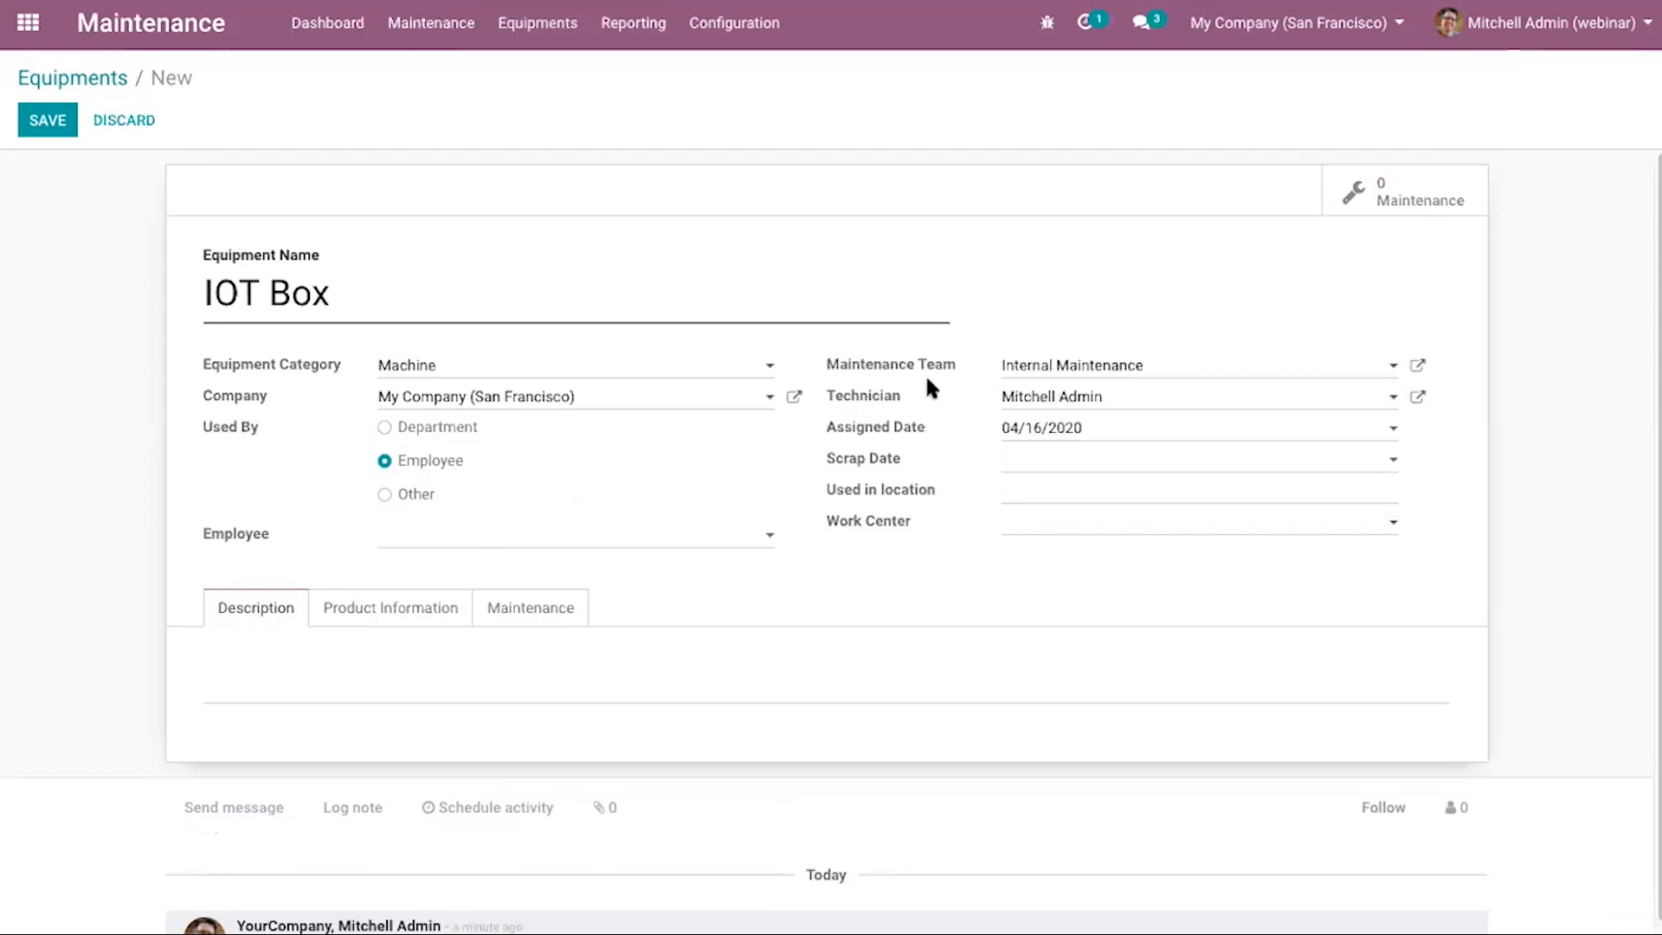
Review the technician, assigned date, scrap date and used-in-location fields of the IOT Box.
left_click(1158, 397)
left_click(1160, 401)
left_click(1132, 427)
left_click(913, 476)
left_click(1027, 467)
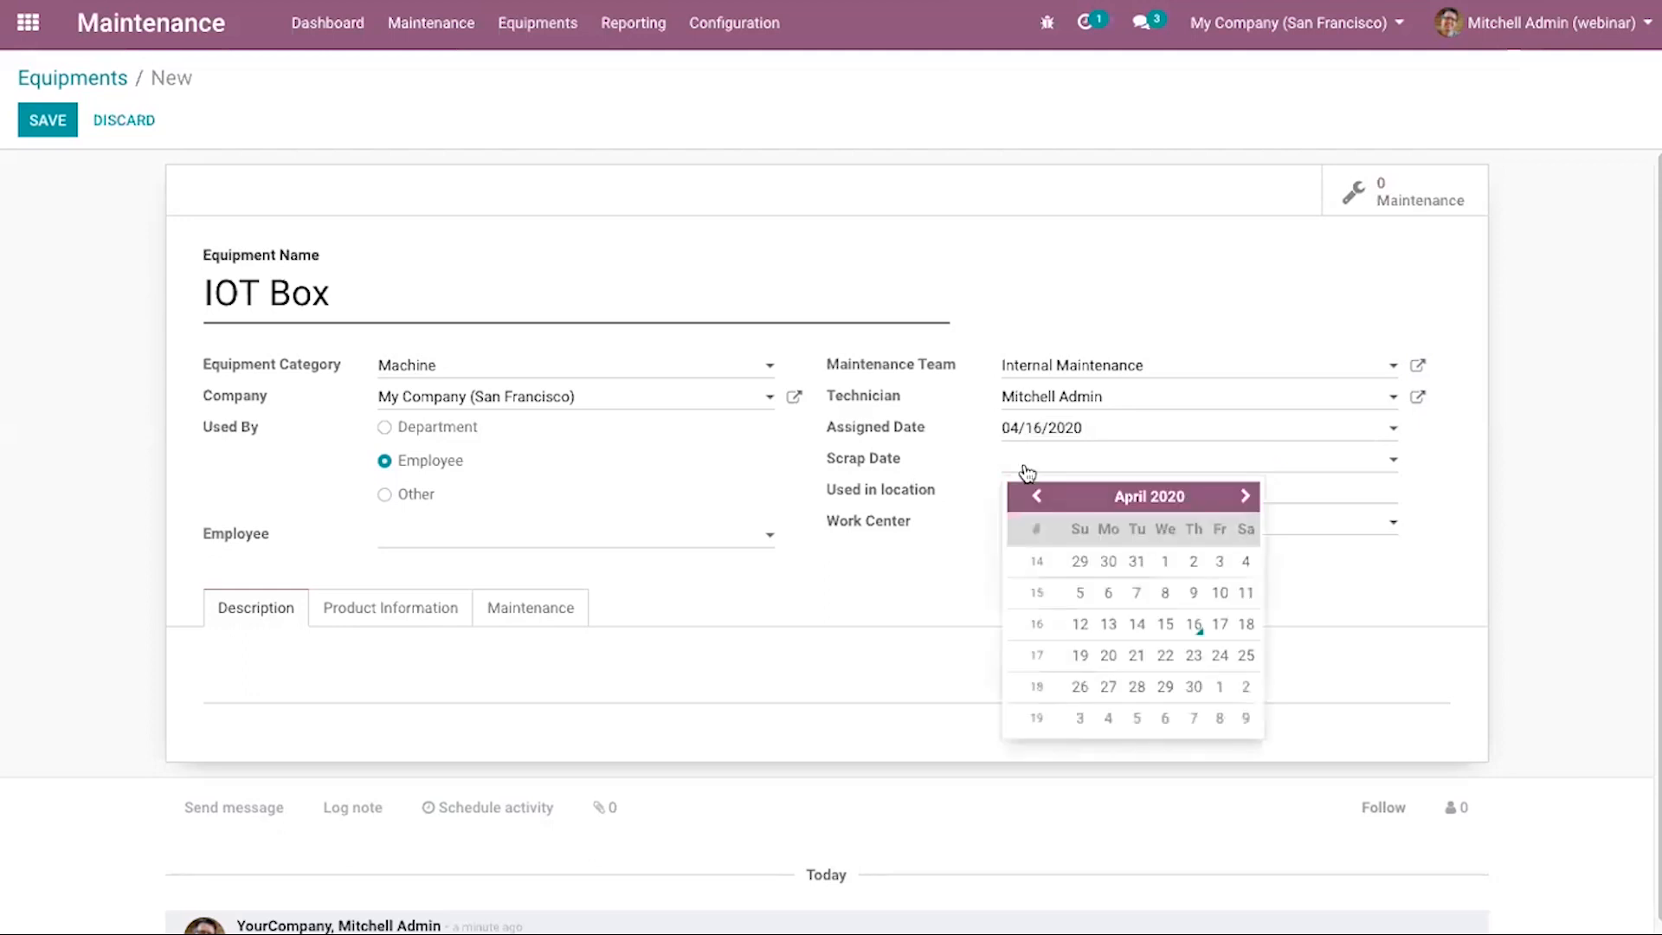
left_click(953, 491)
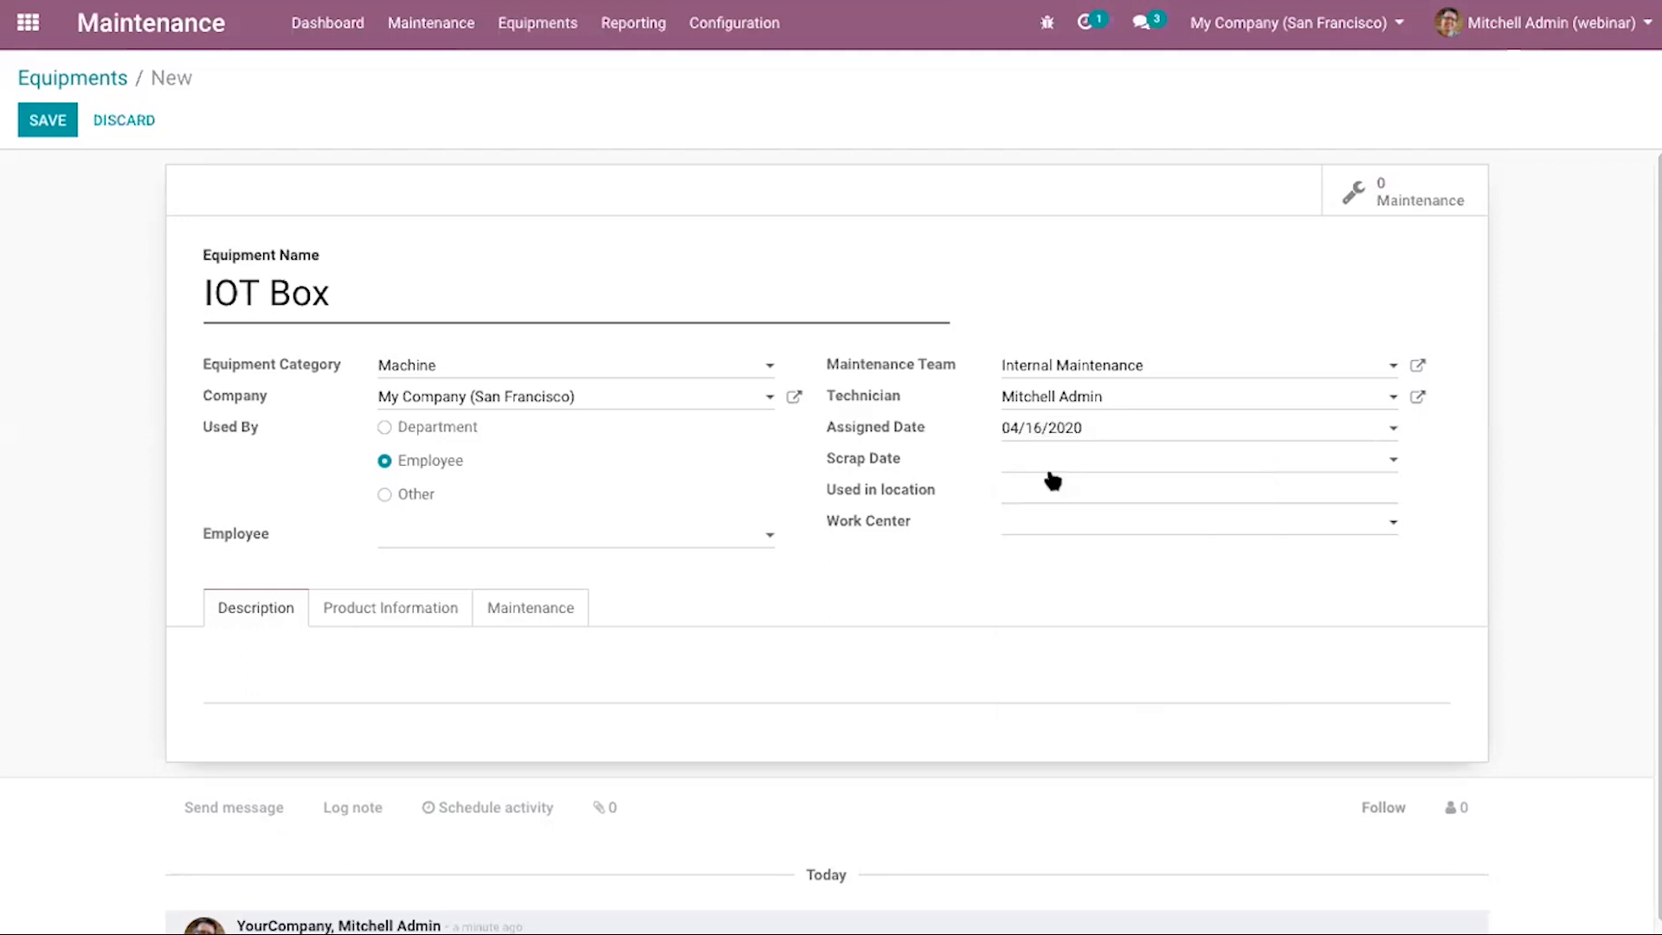
left_click(1008, 496)
left_click(947, 531)
Try Assembly Line 1 as the IOT Box's work center and clear that choice again.
left_click(1123, 534)
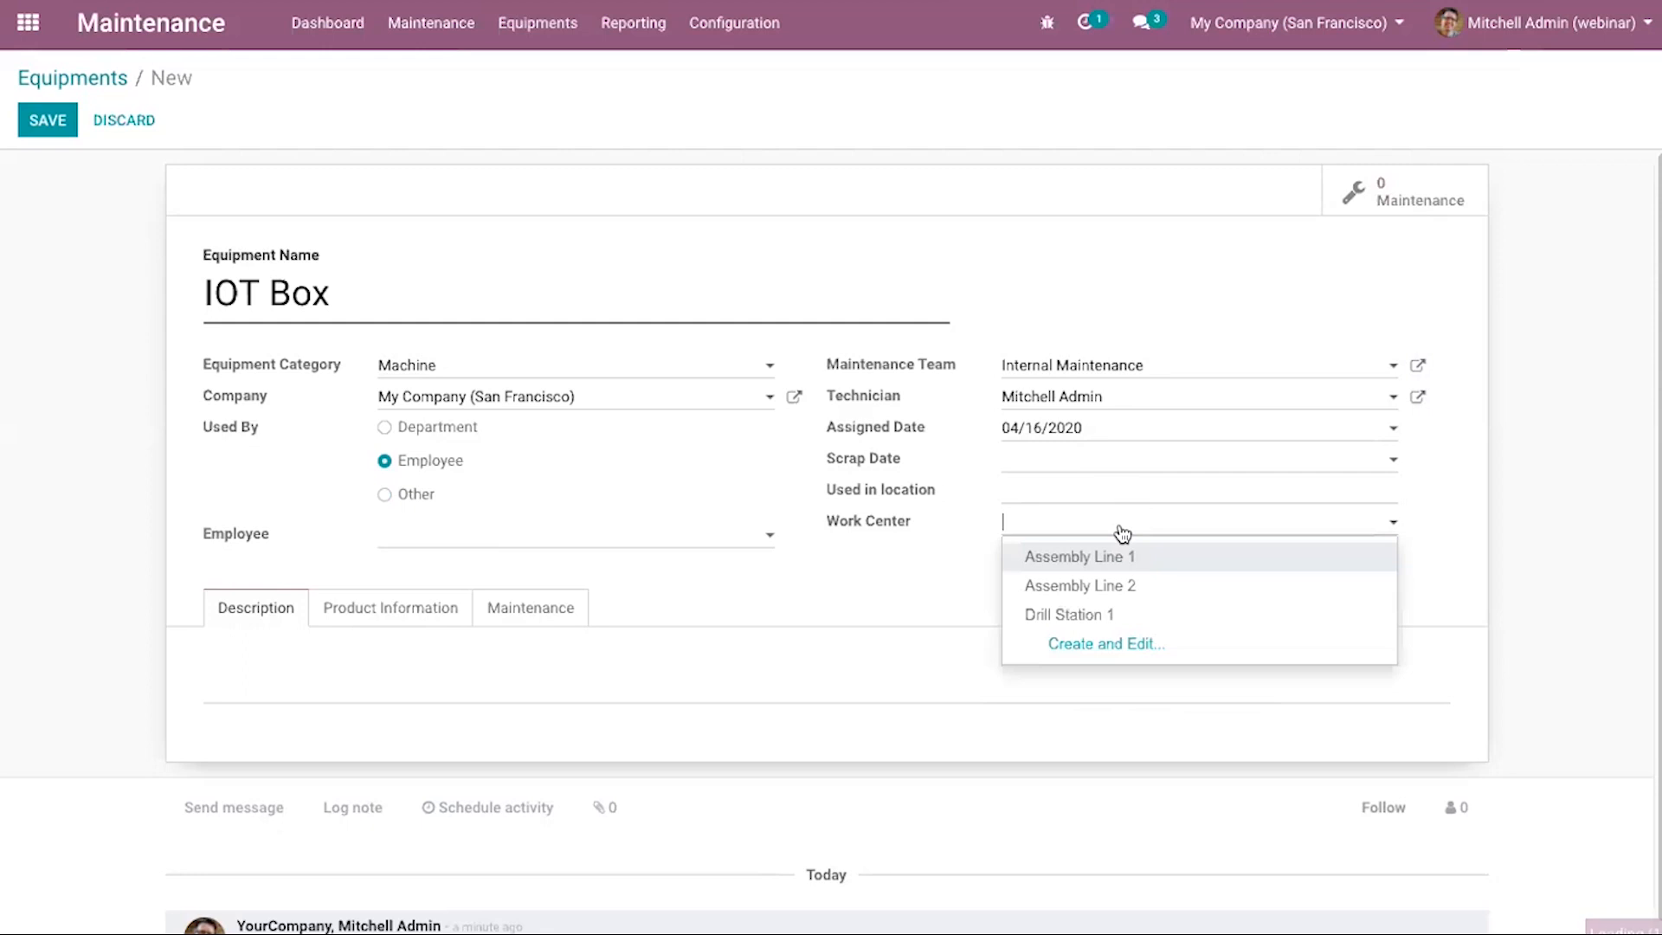
left_click(1120, 563)
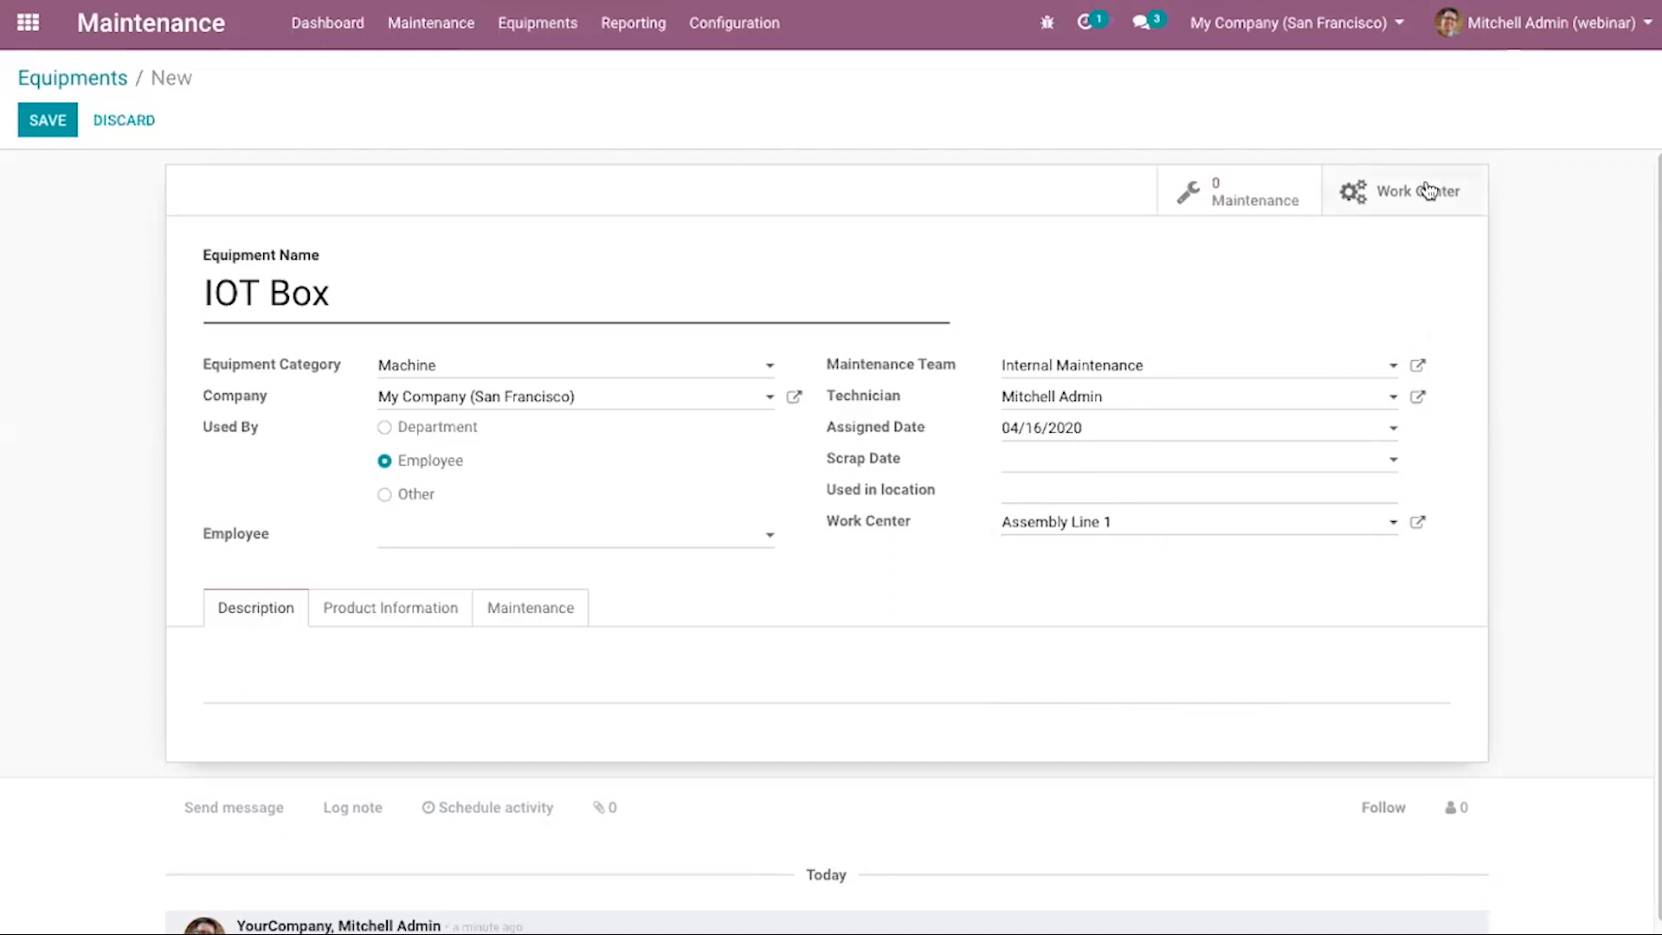
key("BackSpace")
key("BackSpace")
key("BackSpace")
key("BackSpace")
key("BackSpace")
key("BackSpace")
key("BackSpace")
key("BackSpace")
key("BackSpace")
key("BackSpace")
key("BackSpace")
key("BackSpace")
key("BackSpace")
key("BackSpace")
key("BackSpace")
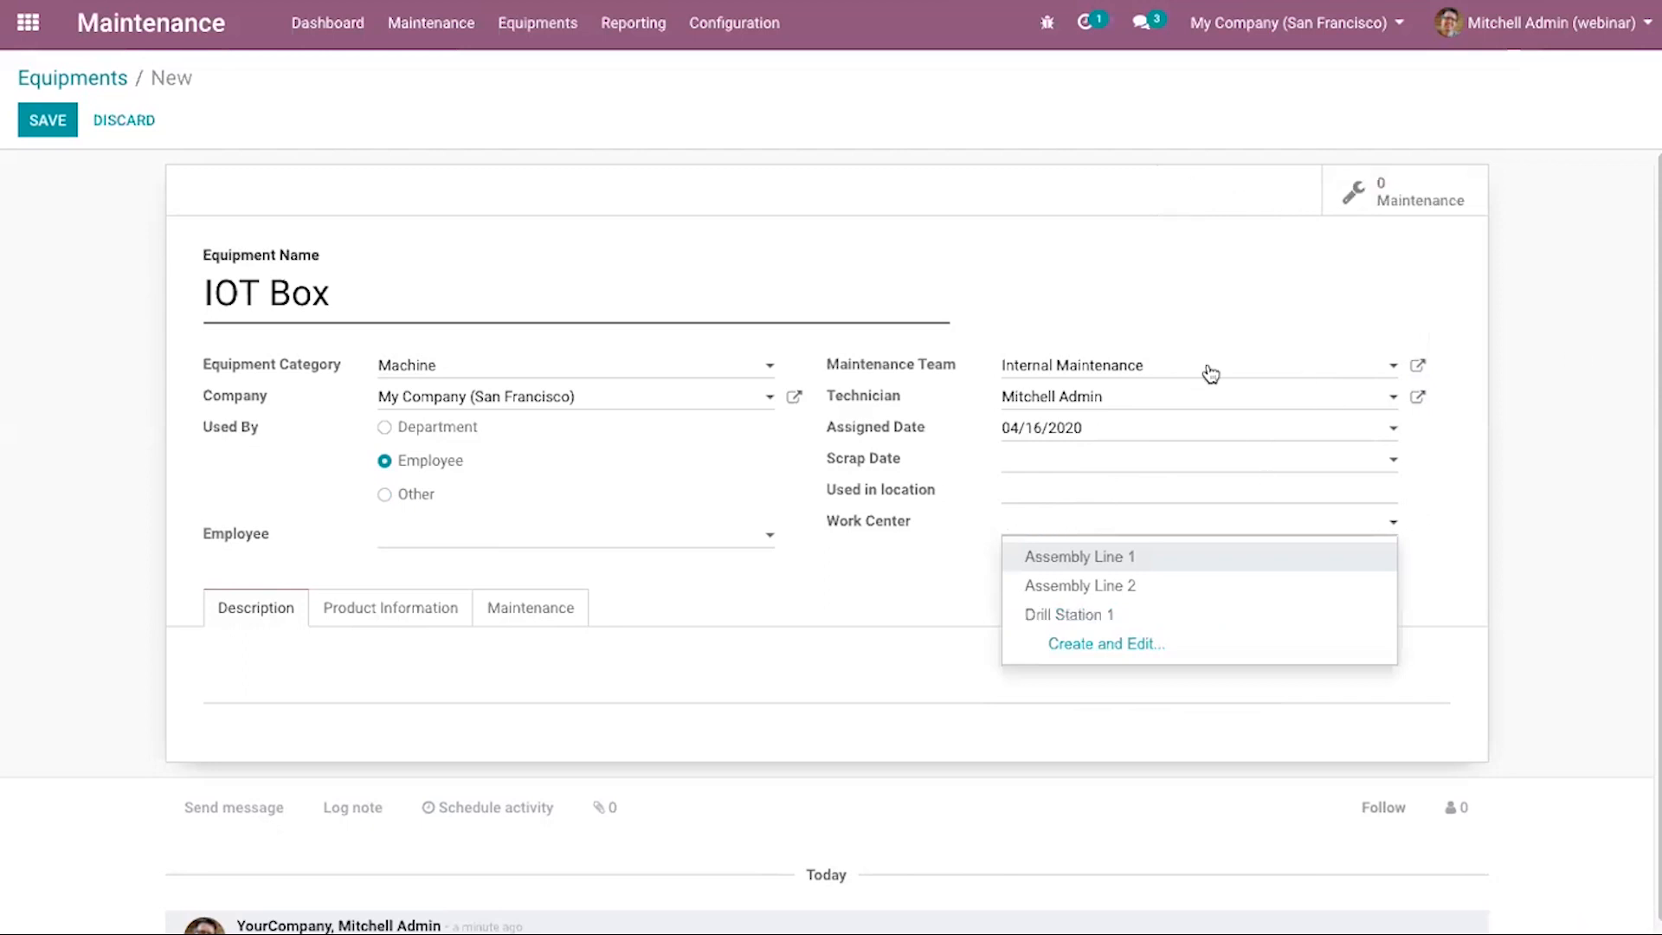
left_click(1410, 545)
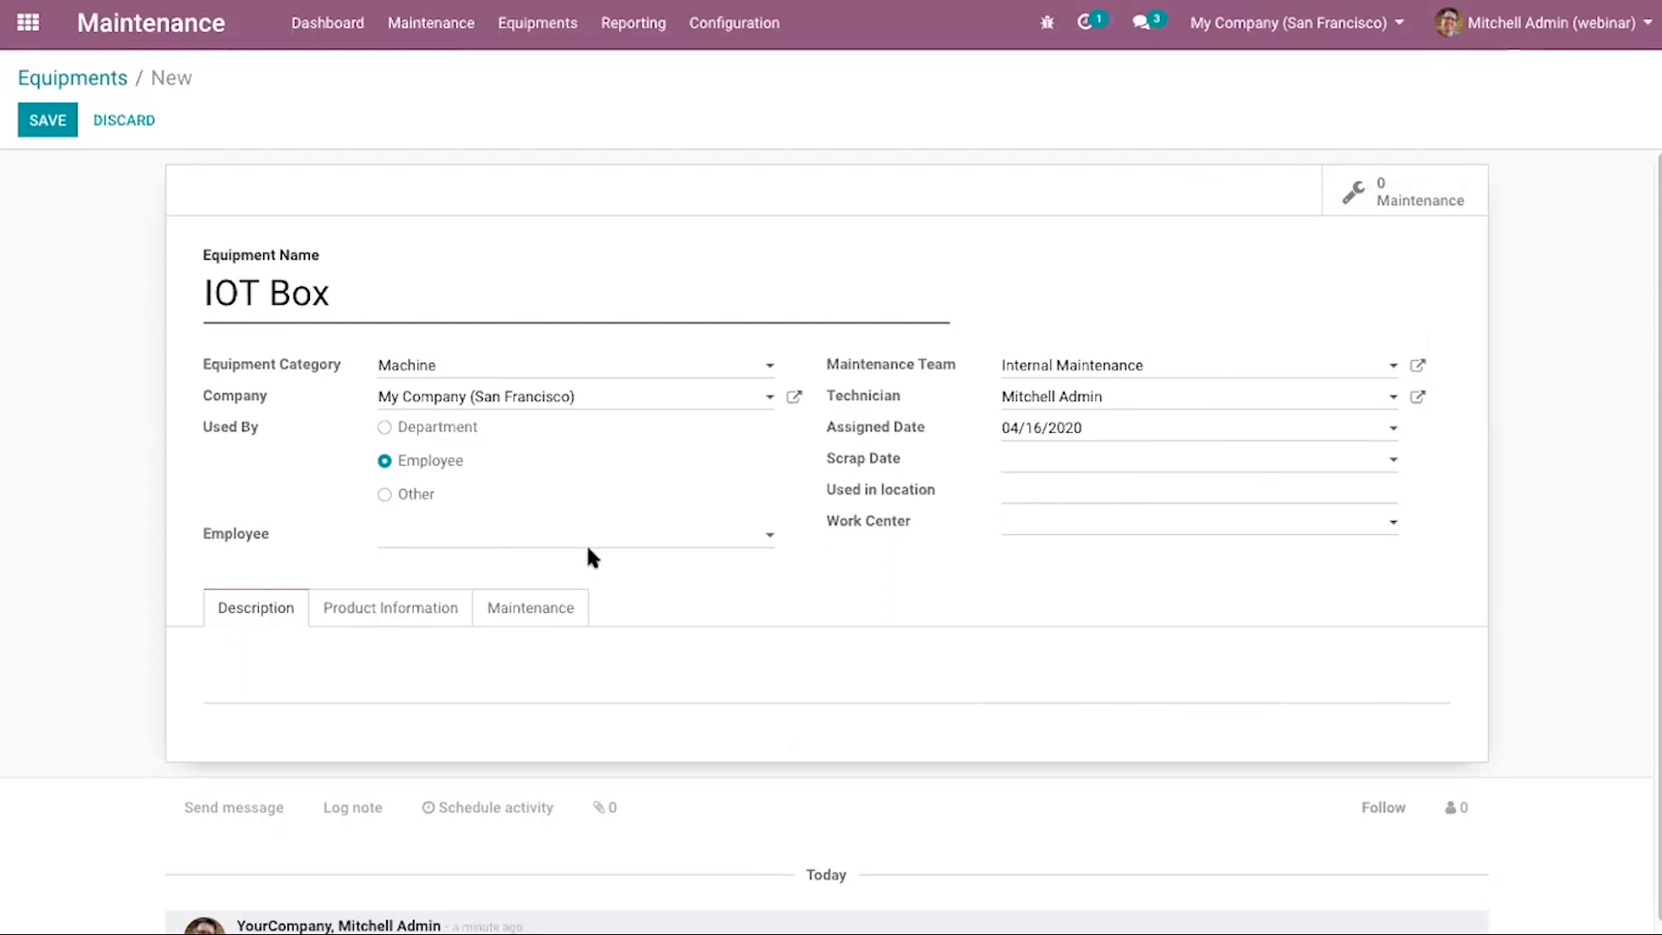
Review the IOT Box's product information and the description of its Next Preventive Maintenance field.
left_click(338, 615)
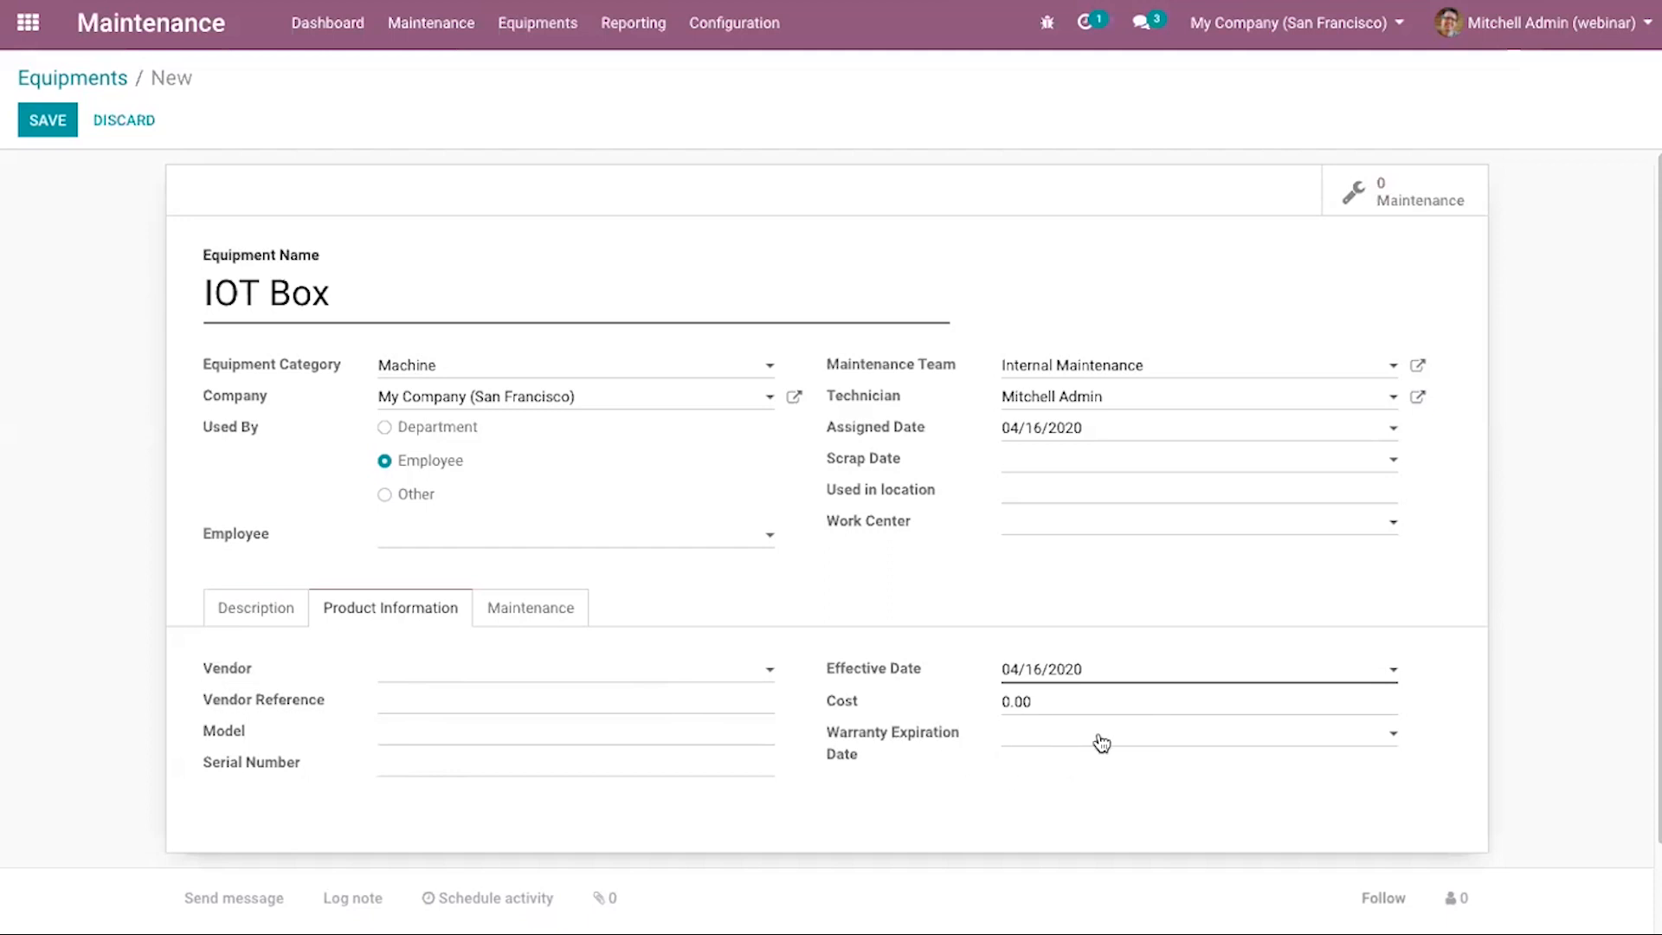
left_click(567, 610)
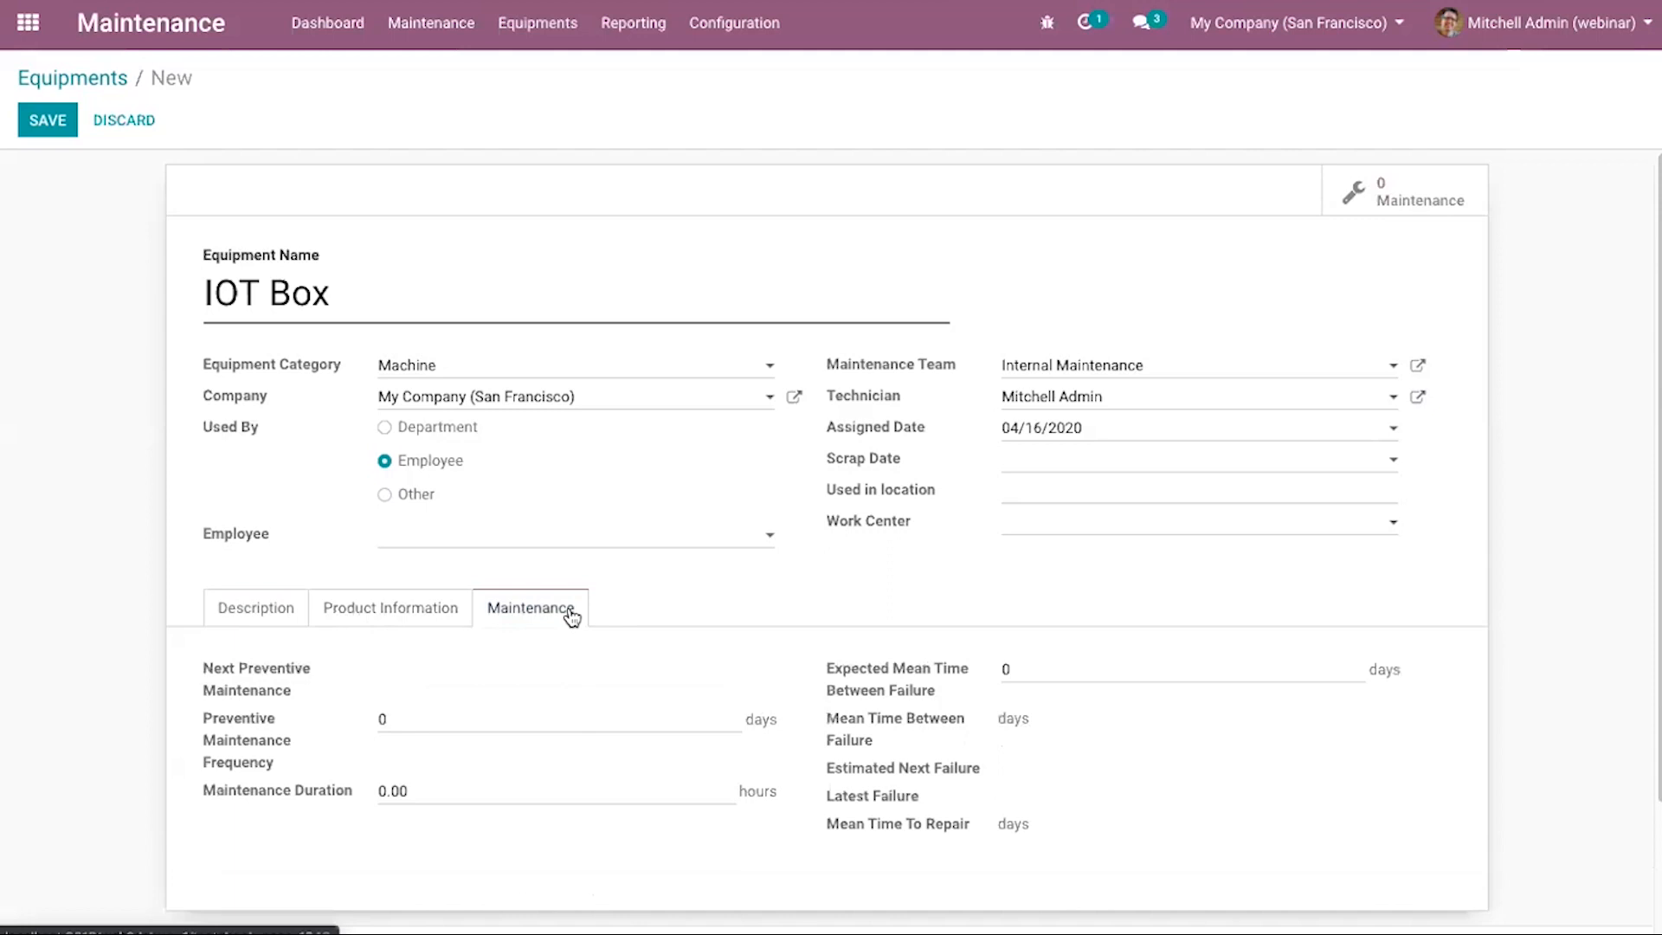
triple_click(271, 667)
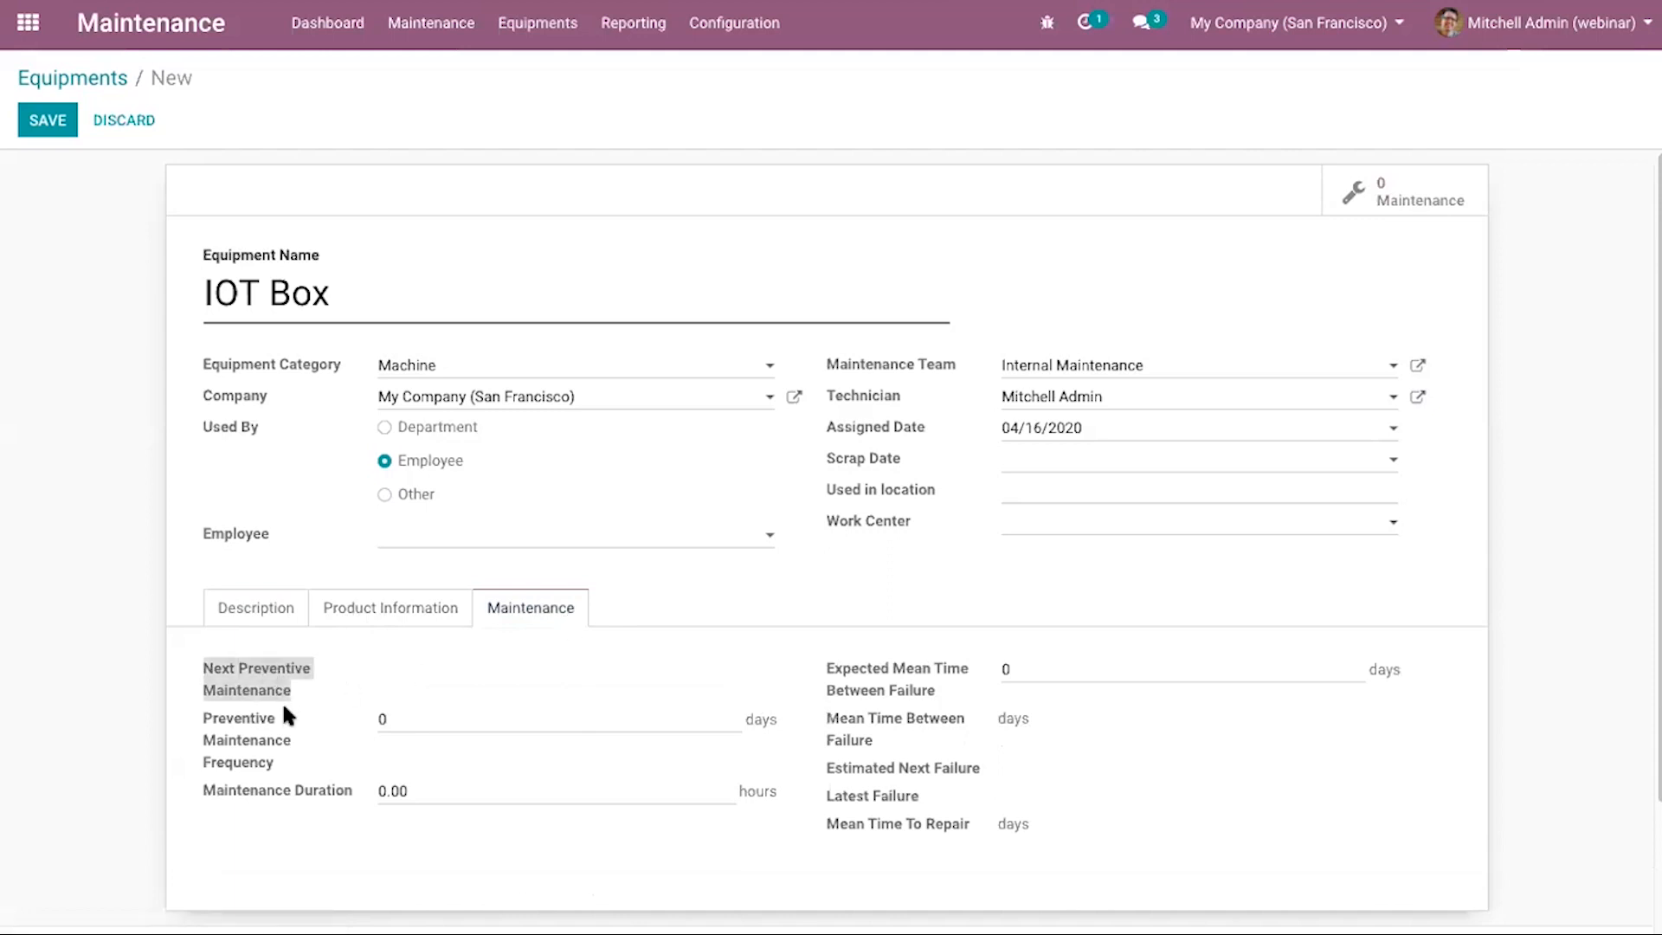
mouse_move(283, 707)
left_click(309, 673)
mouse_move(310, 673)
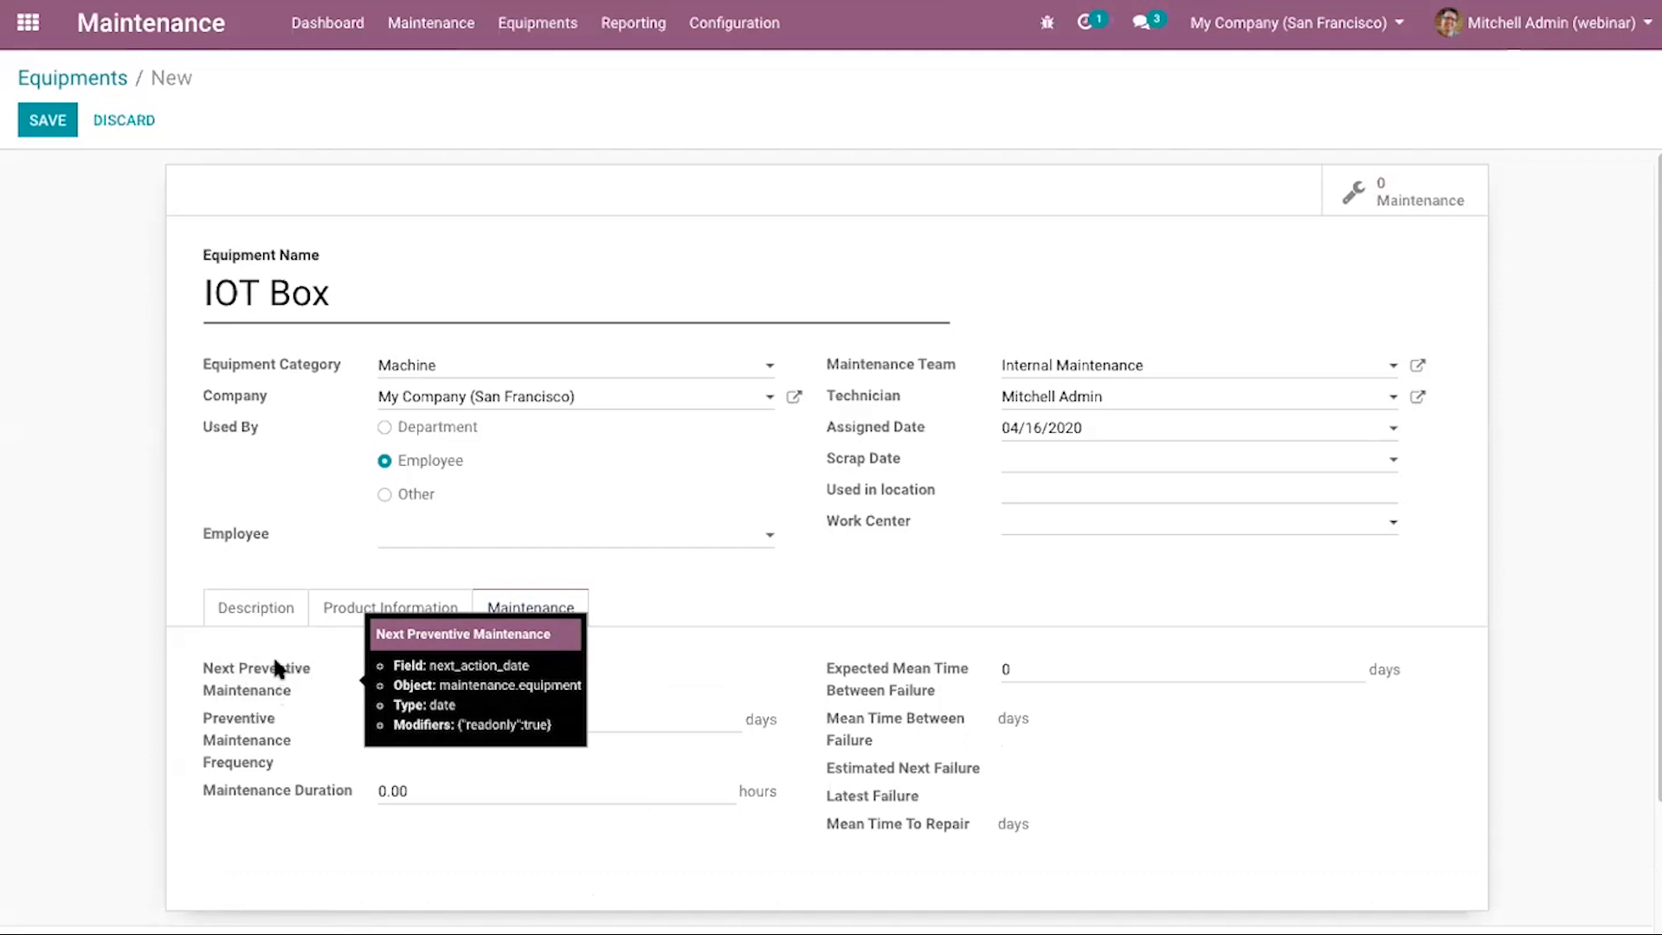
double_click(275, 662)
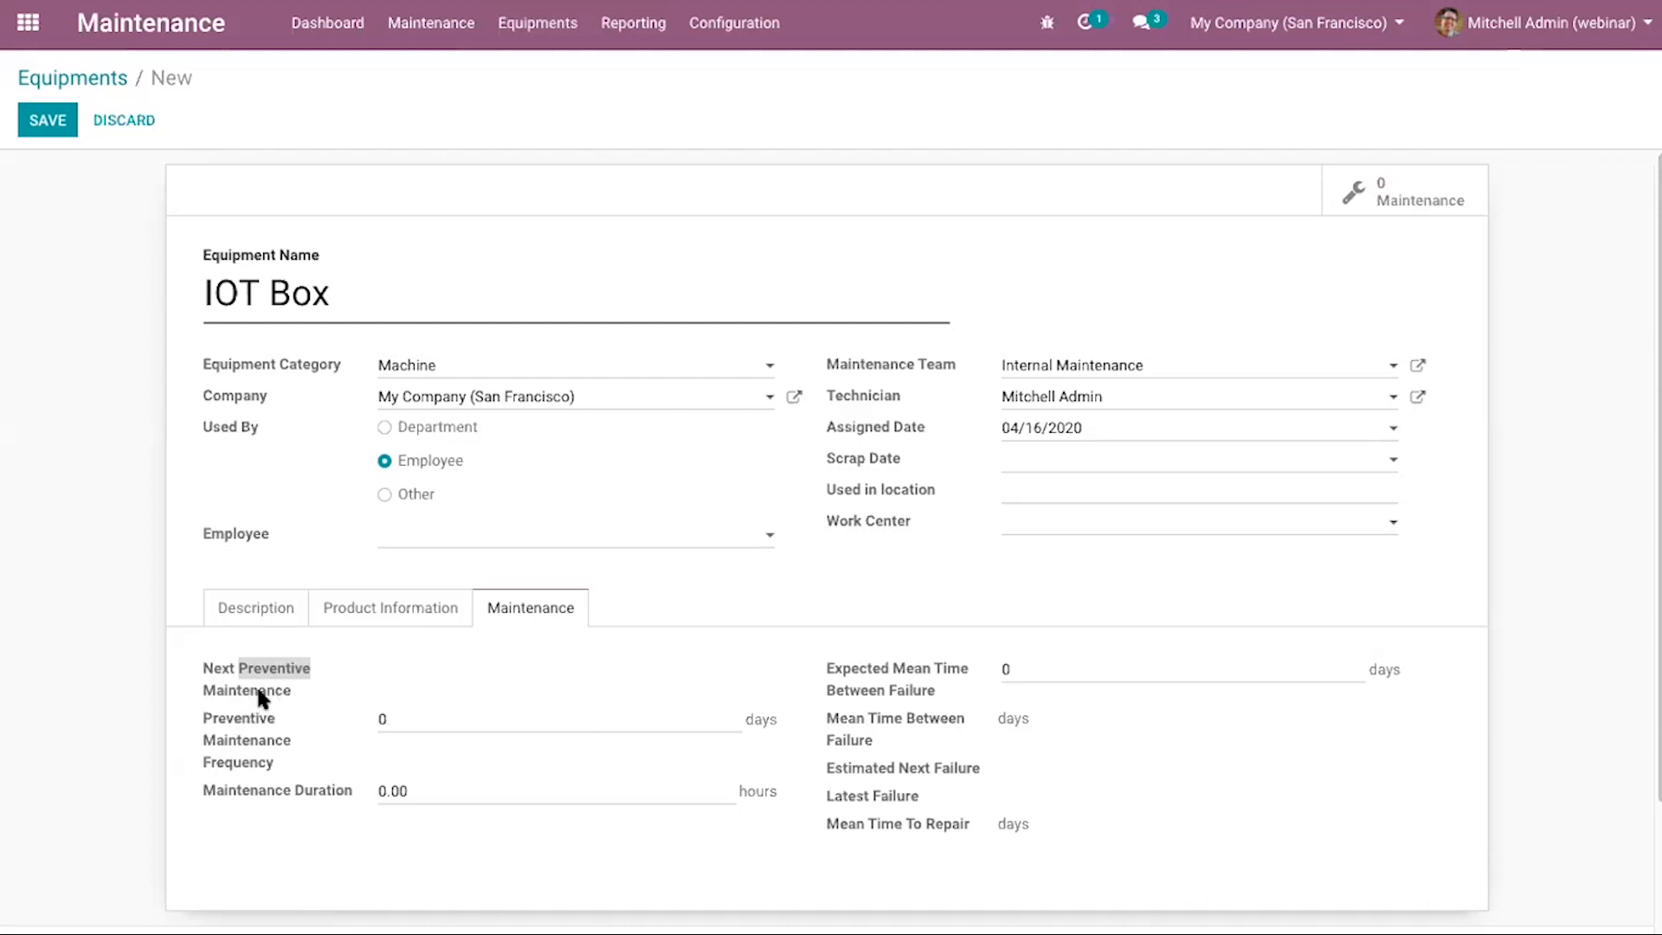
mouse_move(262, 697)
Set the IOT Box's preventive maintenance frequency to 1 day.
left_click(272, 759)
key("BackSpace")
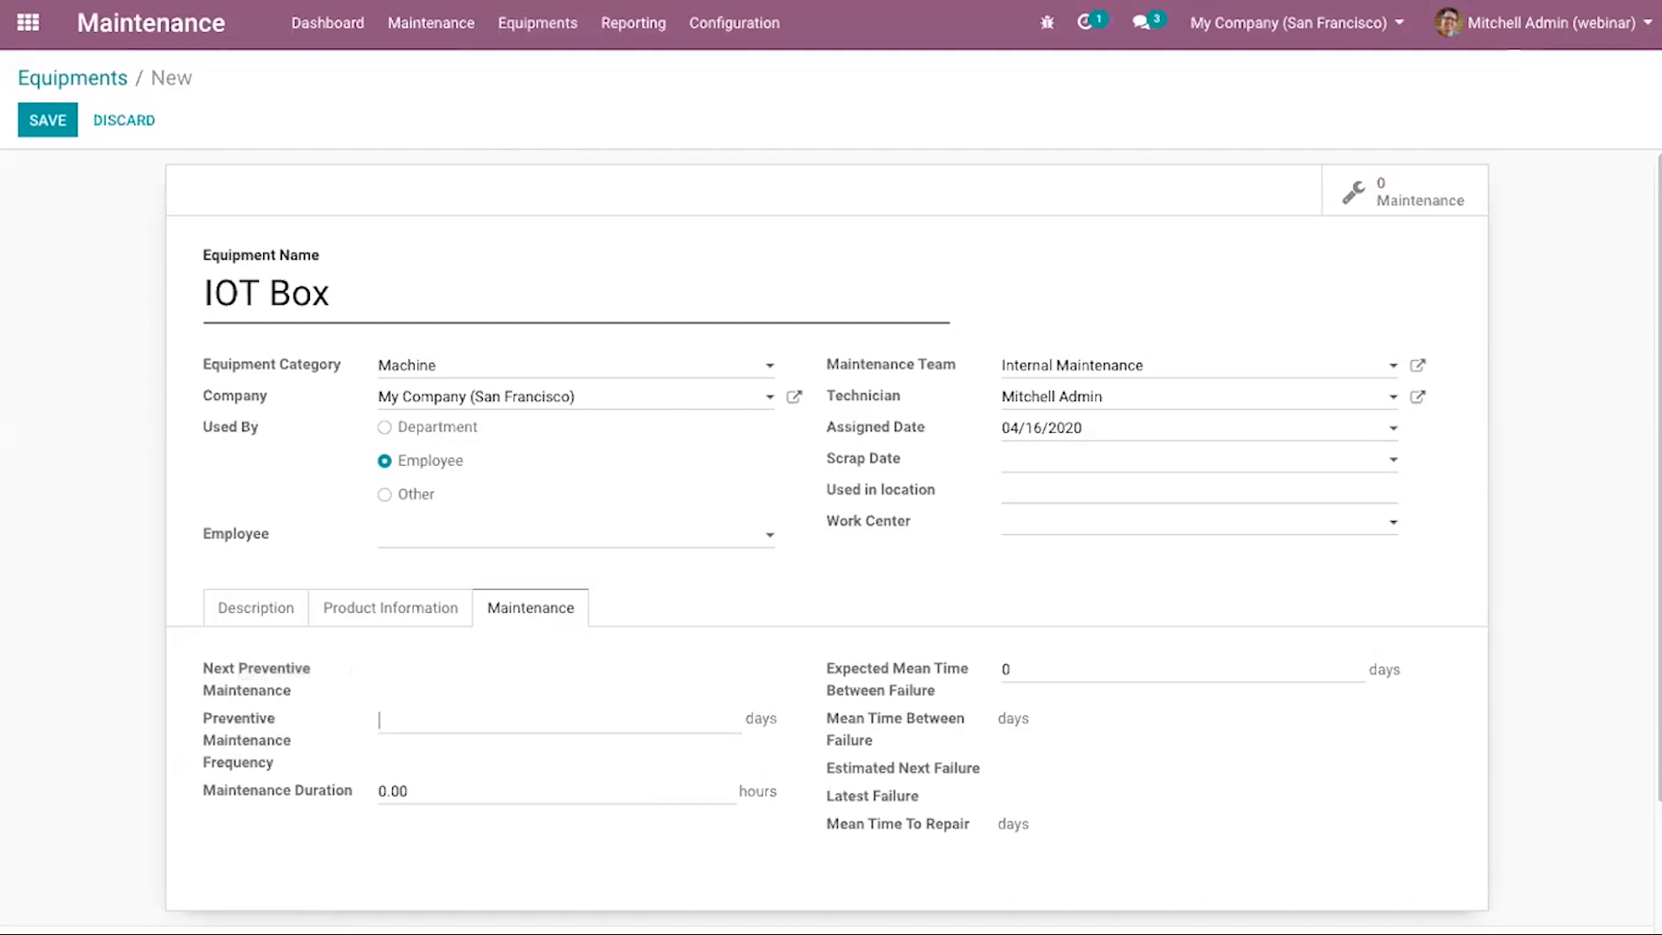
type("1")
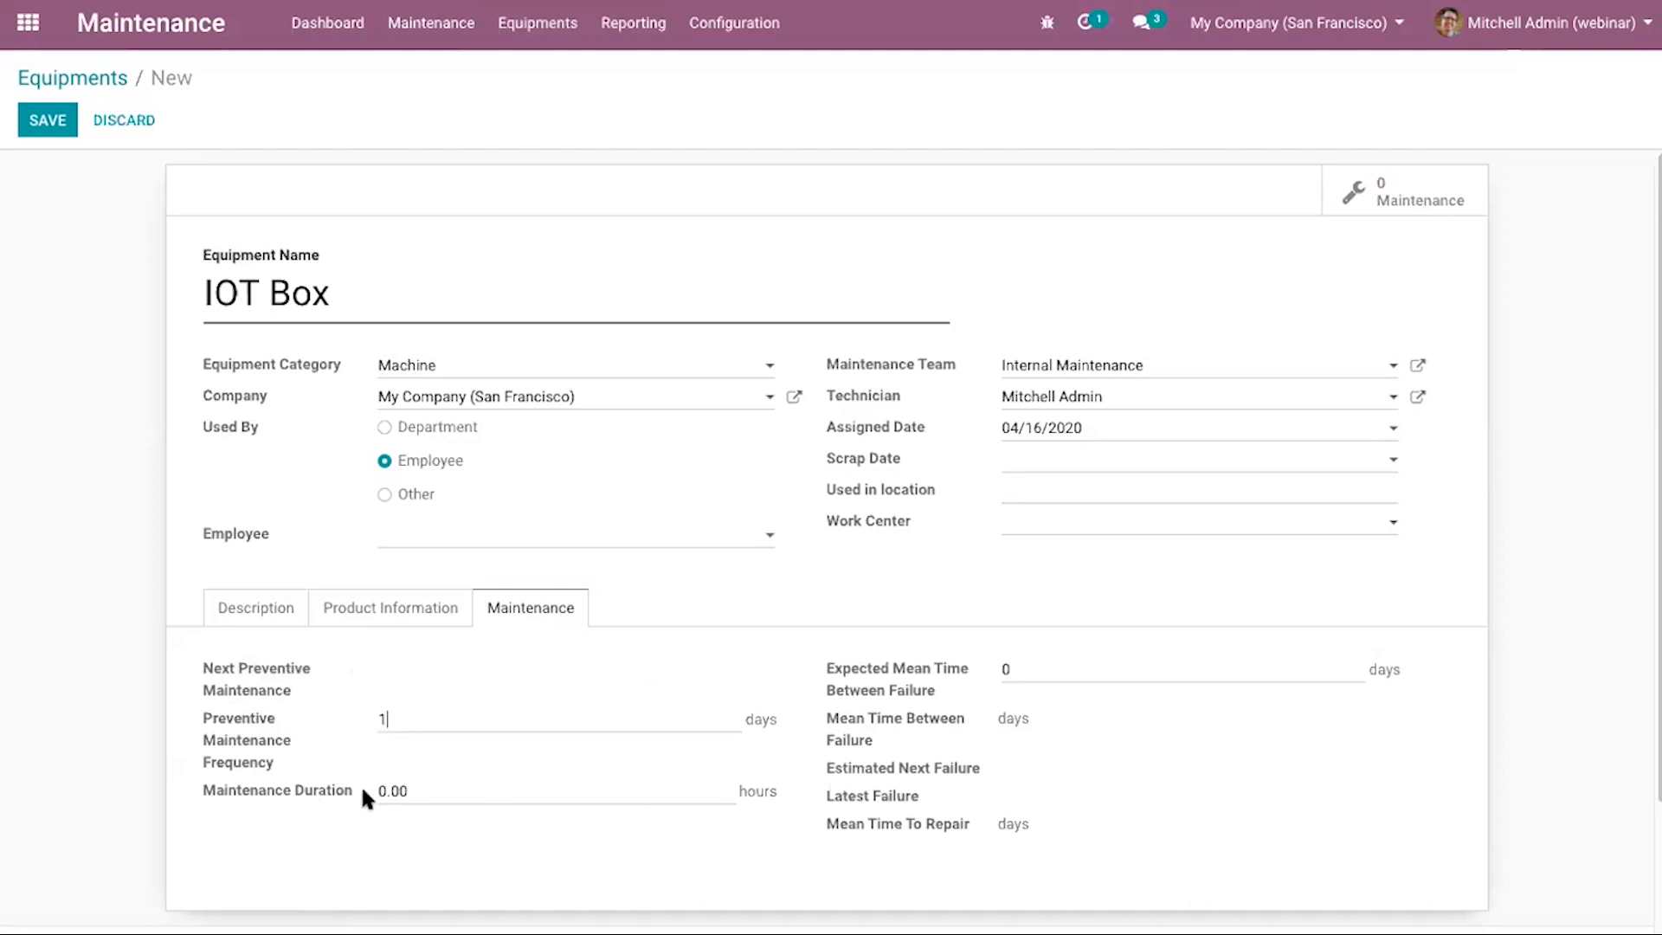
Examine the maintenance duration, mean time between failure, estimated next failure, latest failure and mean time to repair fields.
left_click(449, 787)
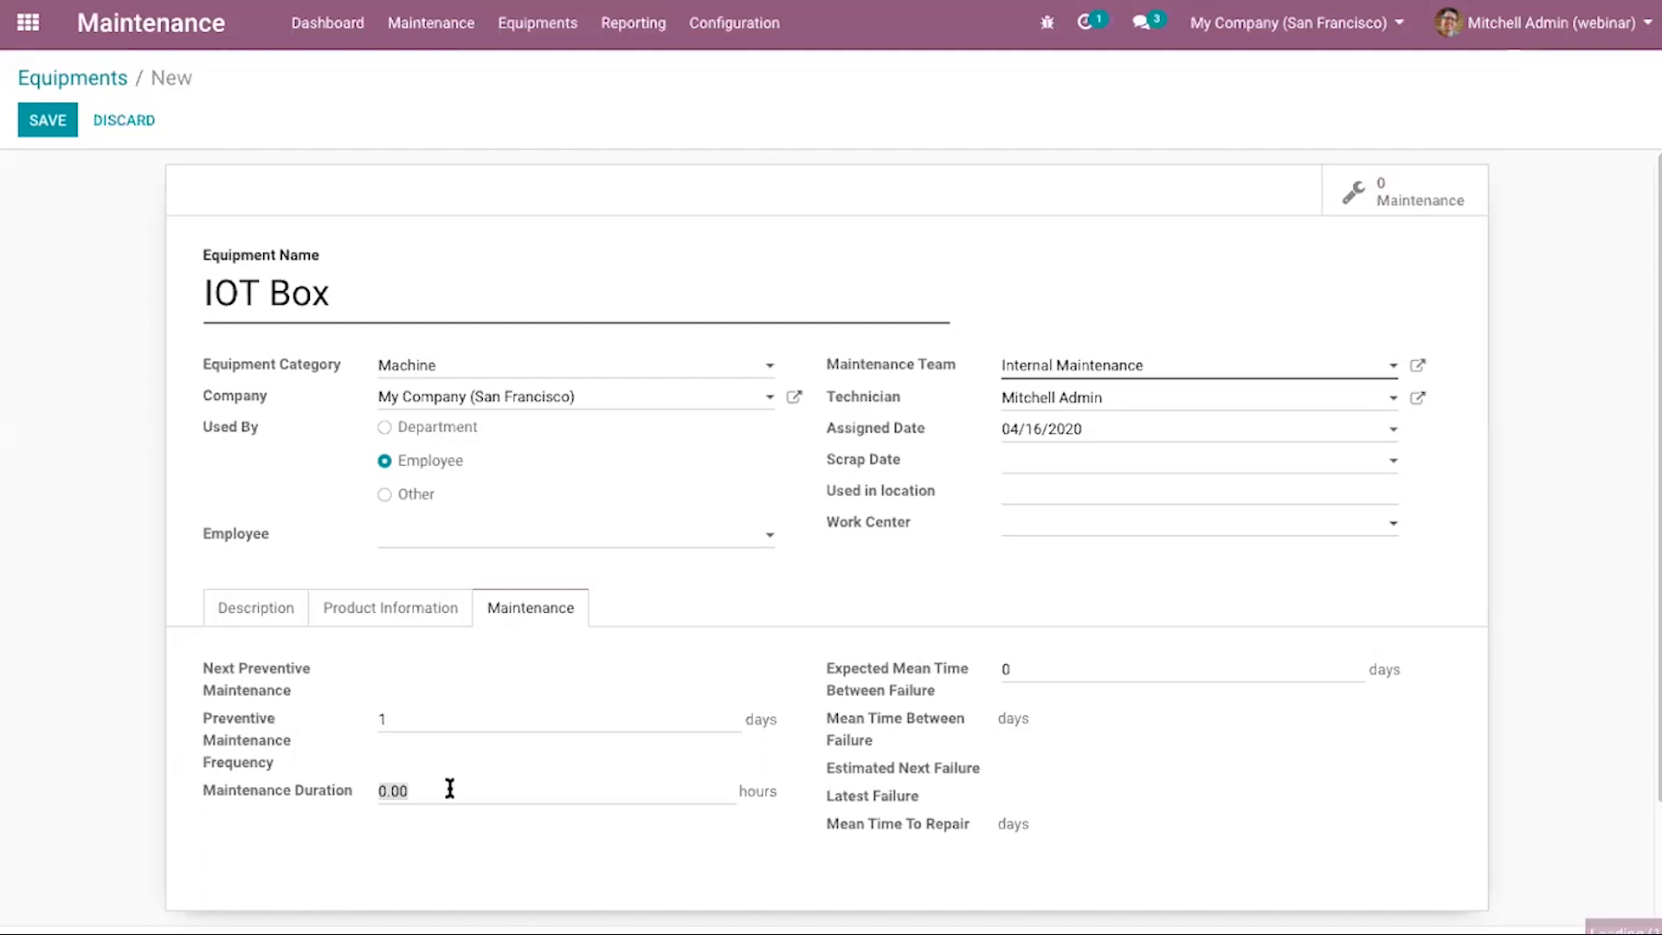
left_click(398, 724)
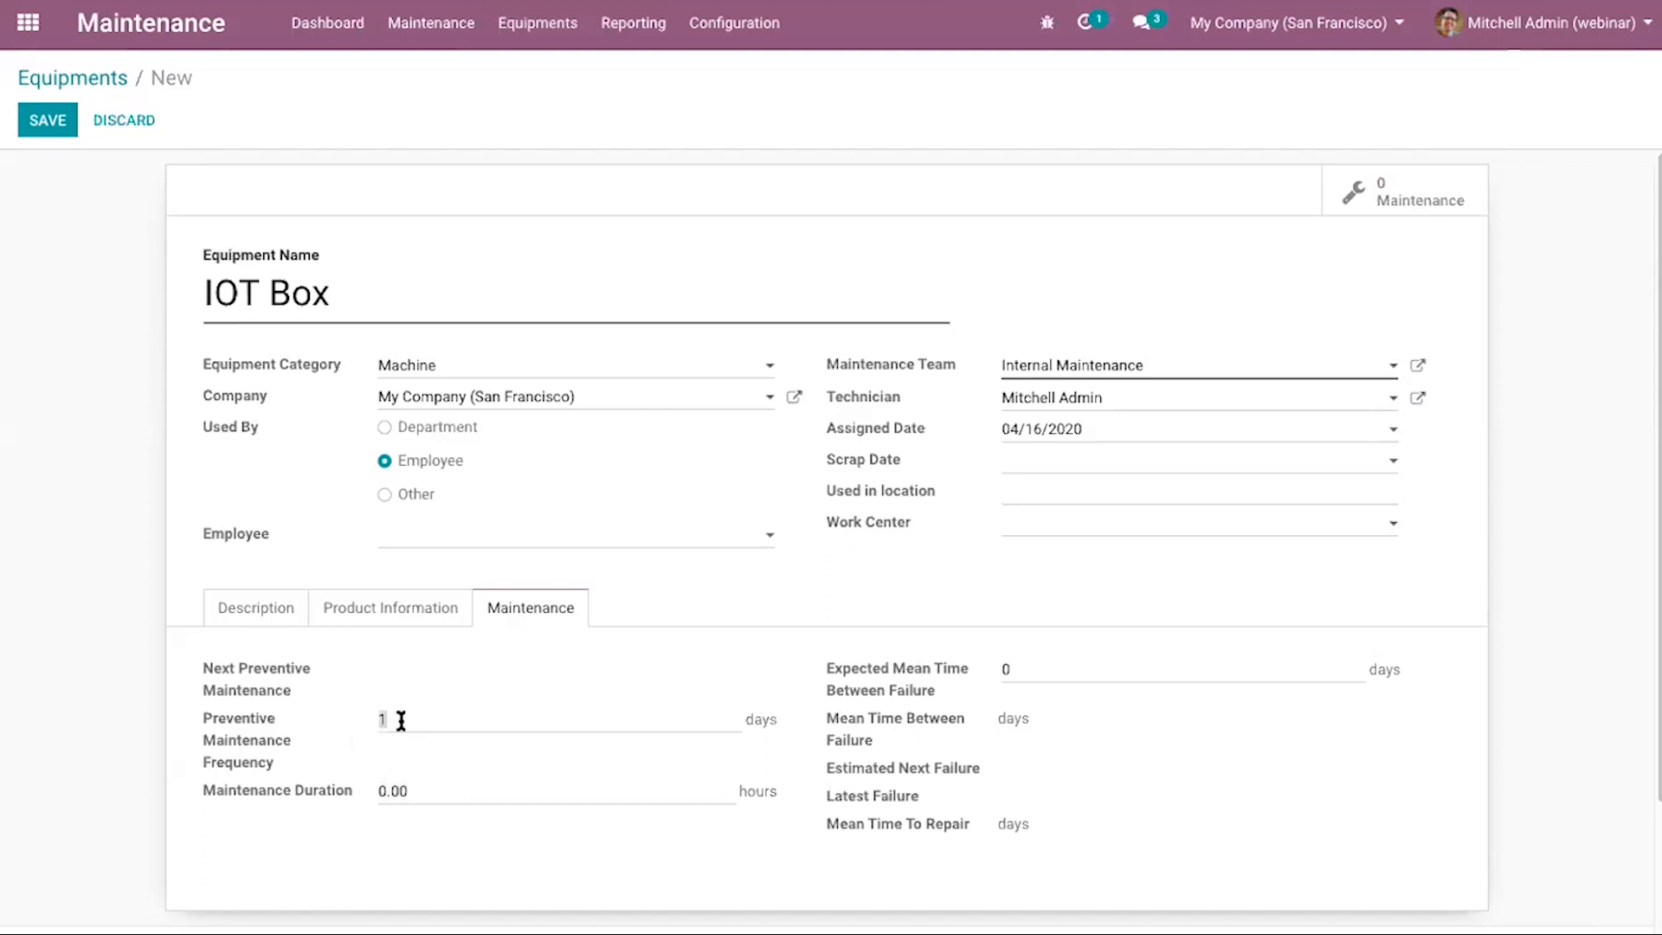
left_click(454, 790)
left_click(542, 793)
mouse_move(906, 672)
mouse_move(954, 736)
mouse_move(893, 790)
scroll(923, 698, "down", 1)
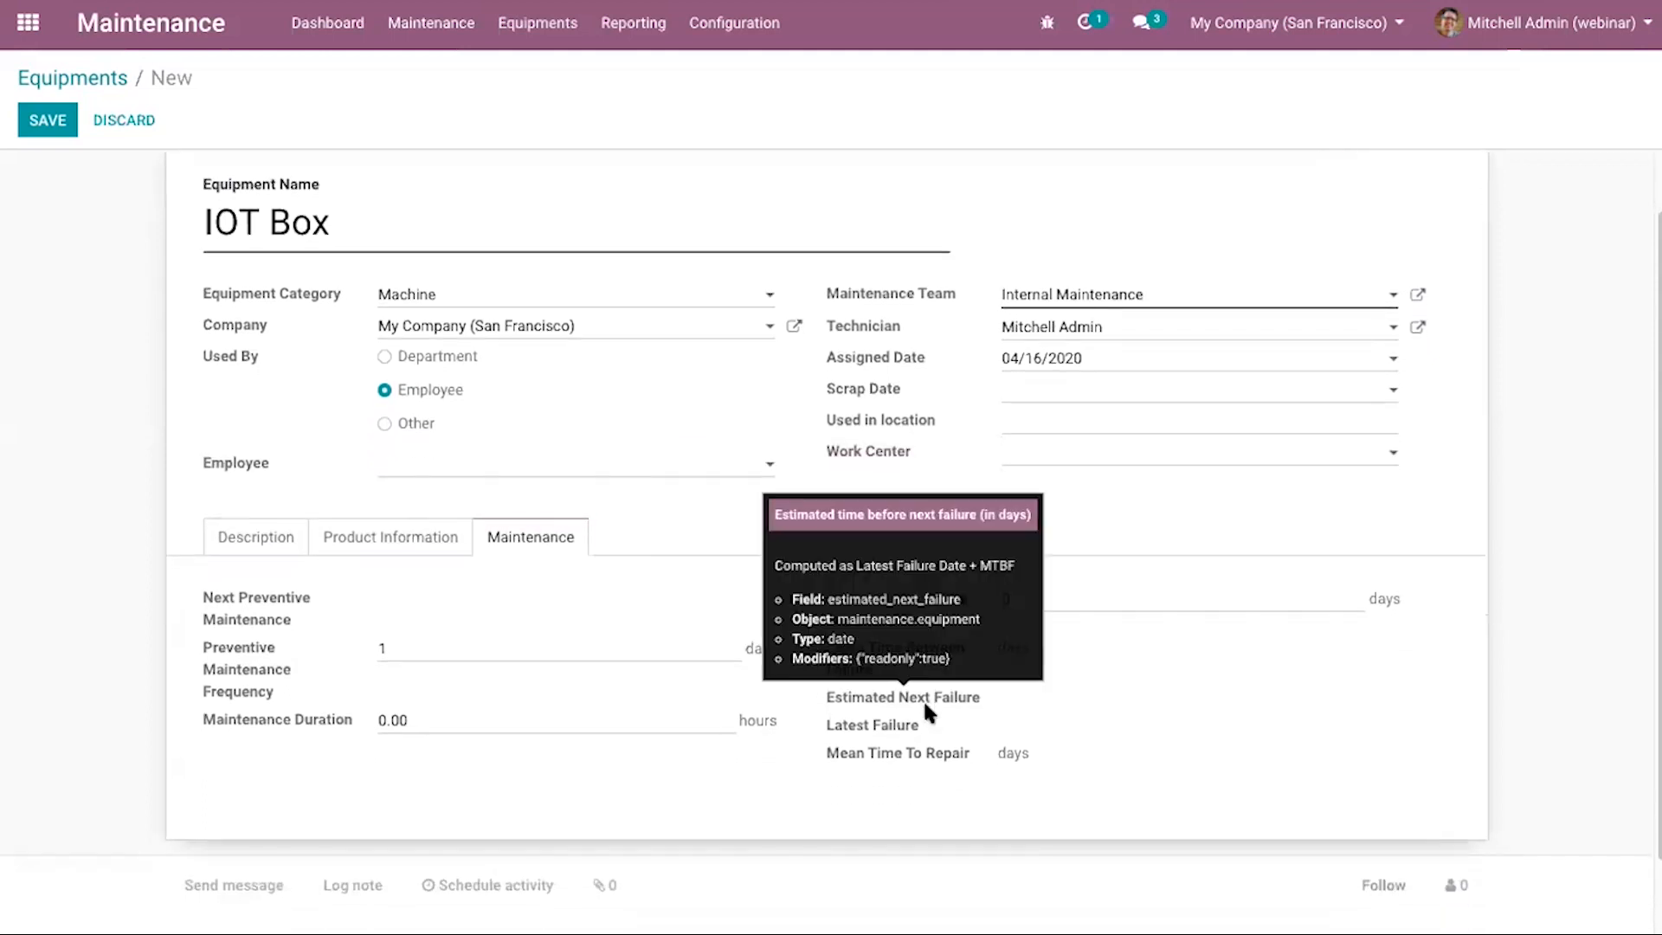
scroll(922, 698, "down", 1)
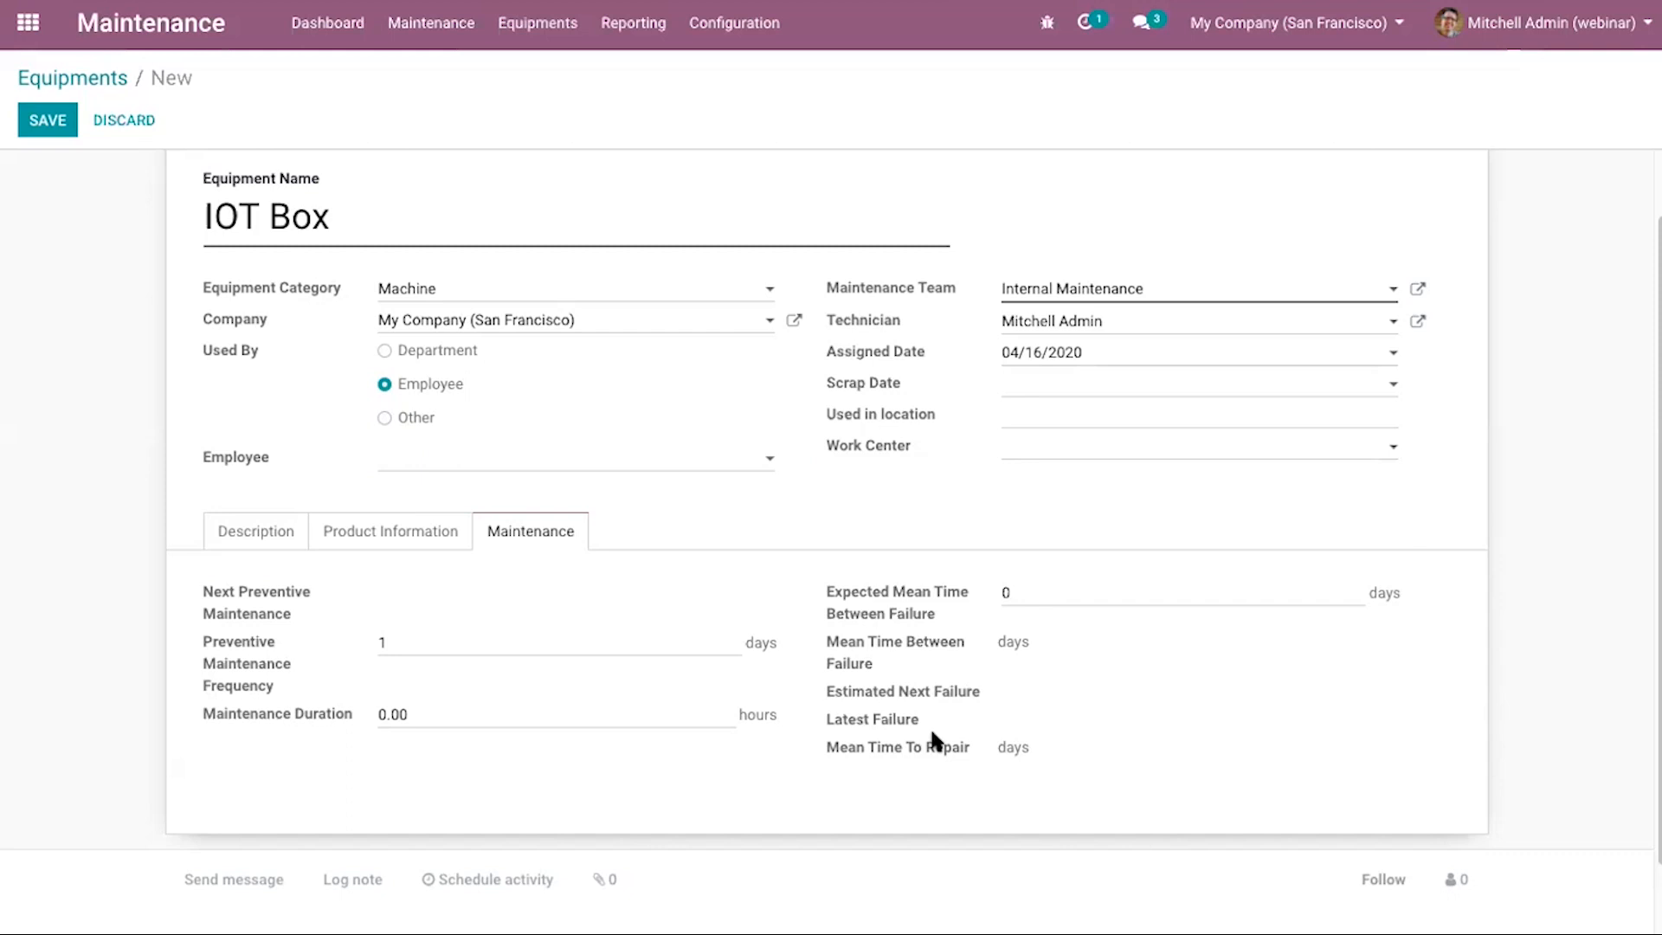
scroll(926, 445, "up", 2)
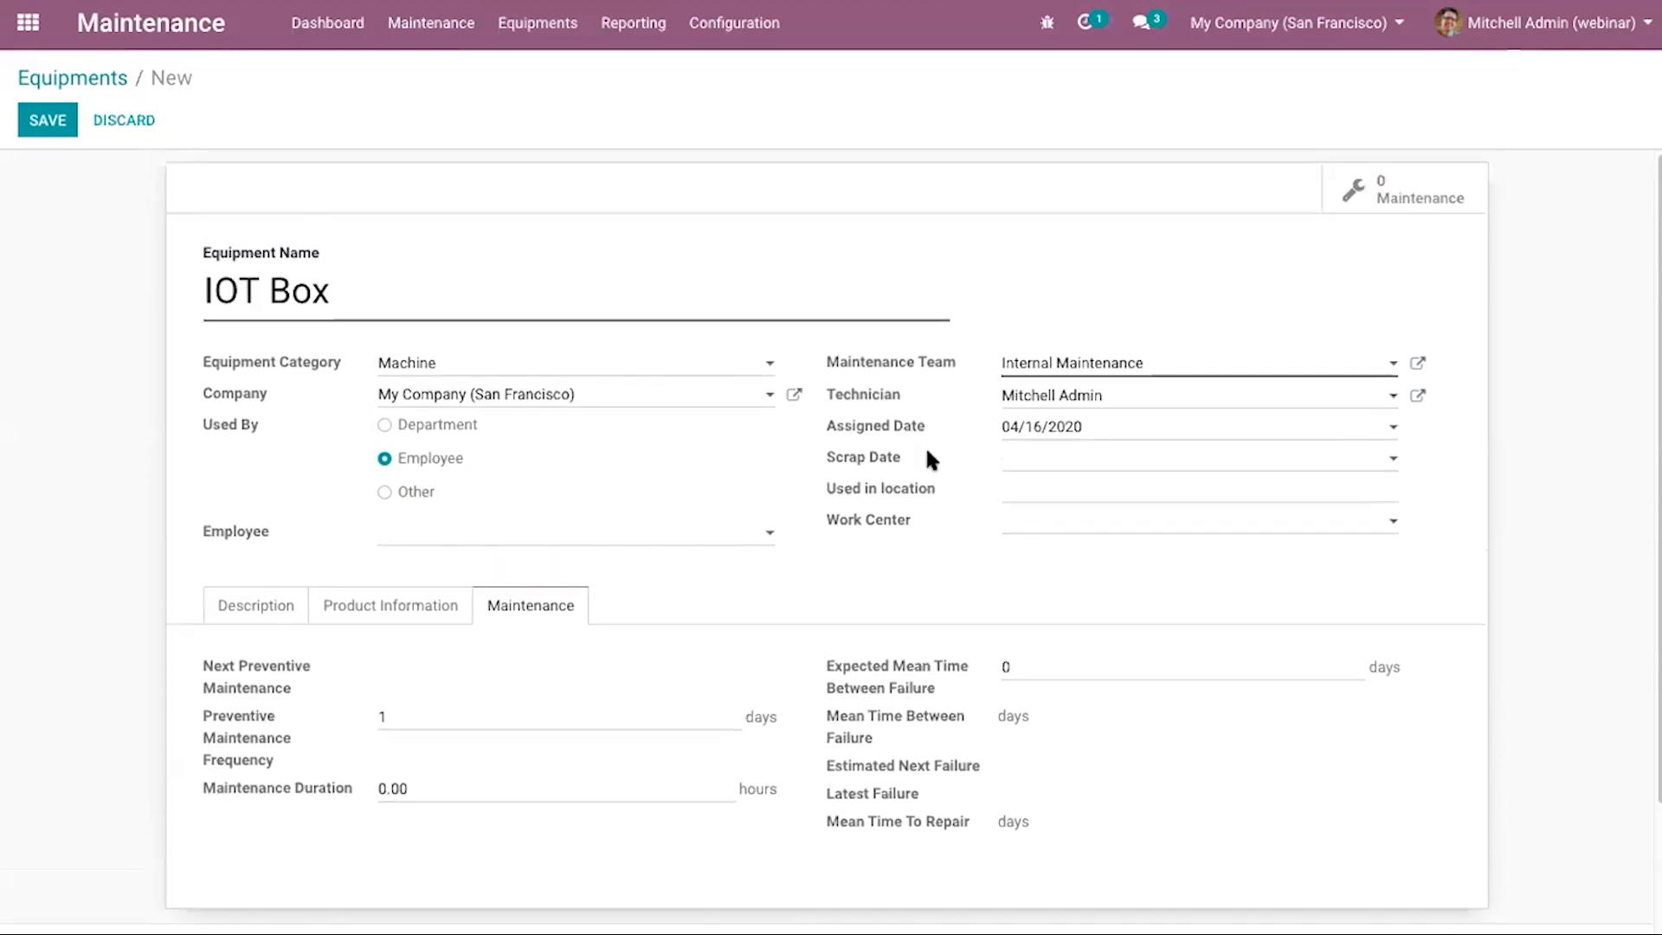
Save the IOT Box equipment record and return to the equipment overview.
left_click(49, 118)
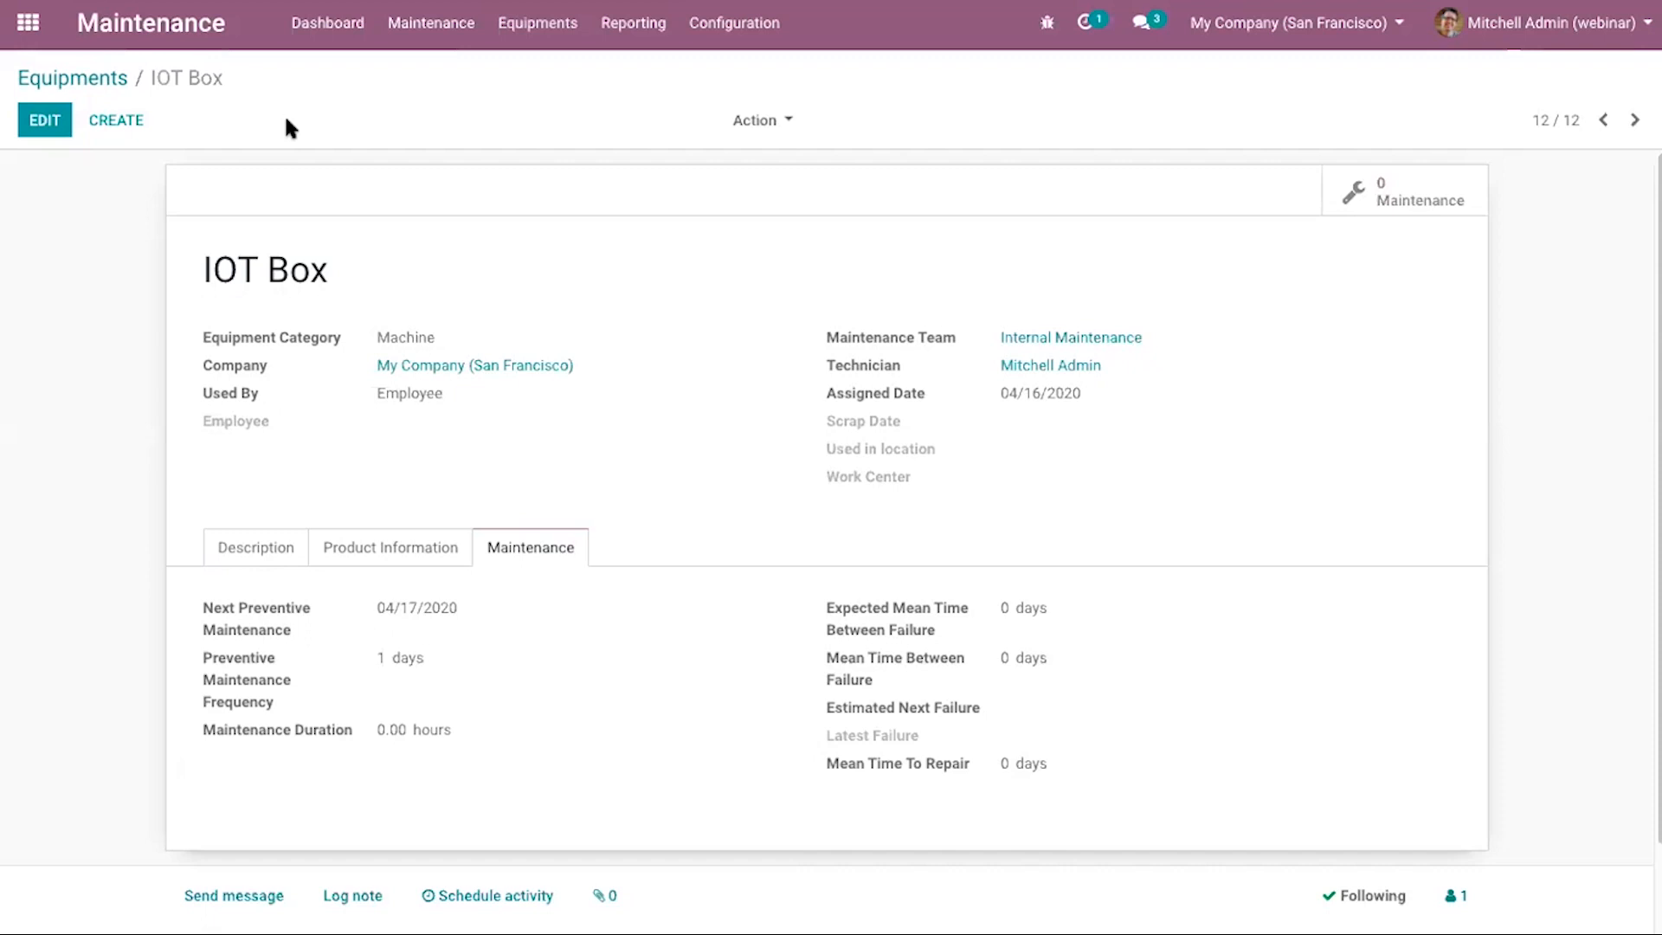
left_click(70, 79)
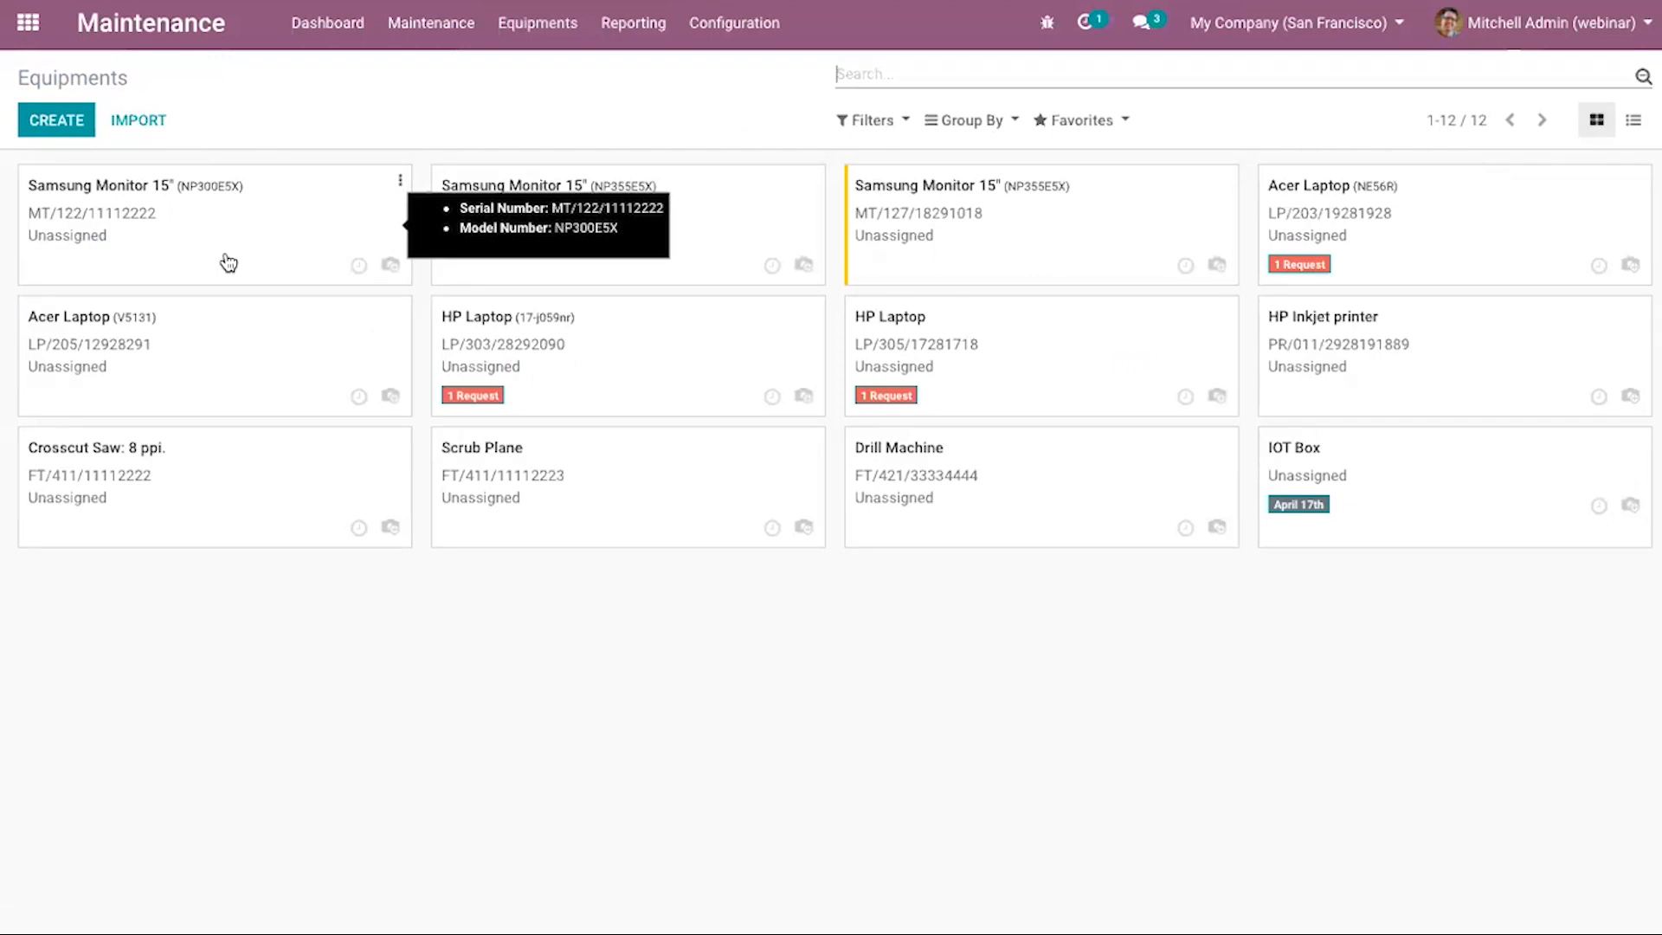
left_click(559, 24)
View the maintenance requests report and look over the Maintenance app's configuration options.
mouse_move(641, 42)
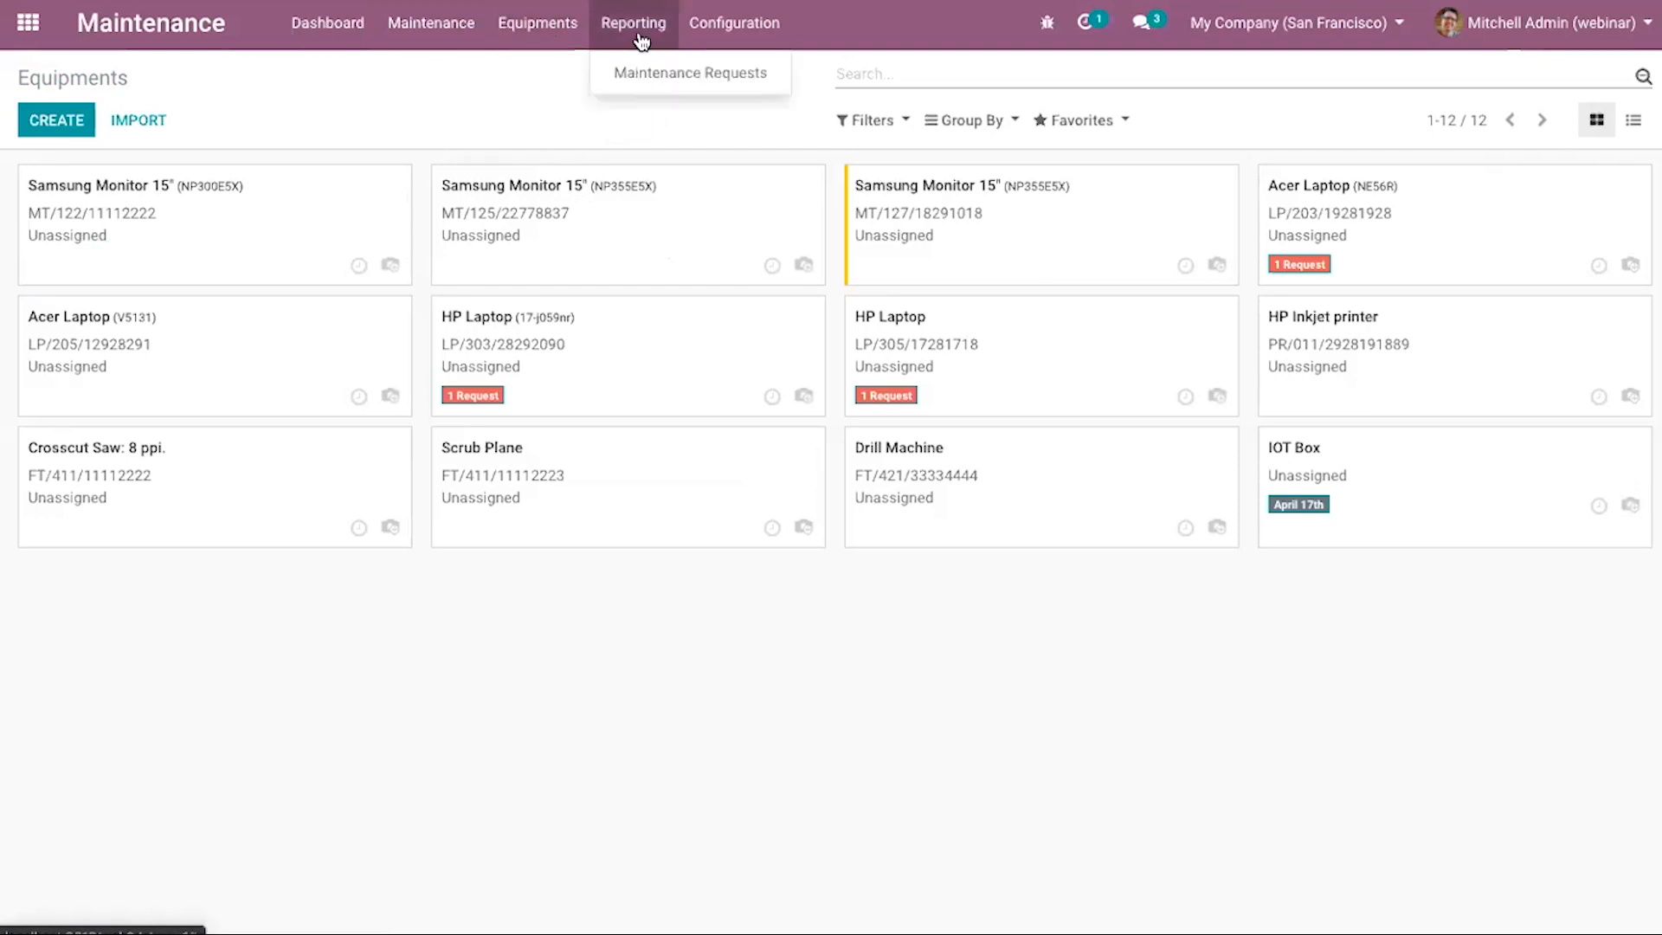
left_click(651, 75)
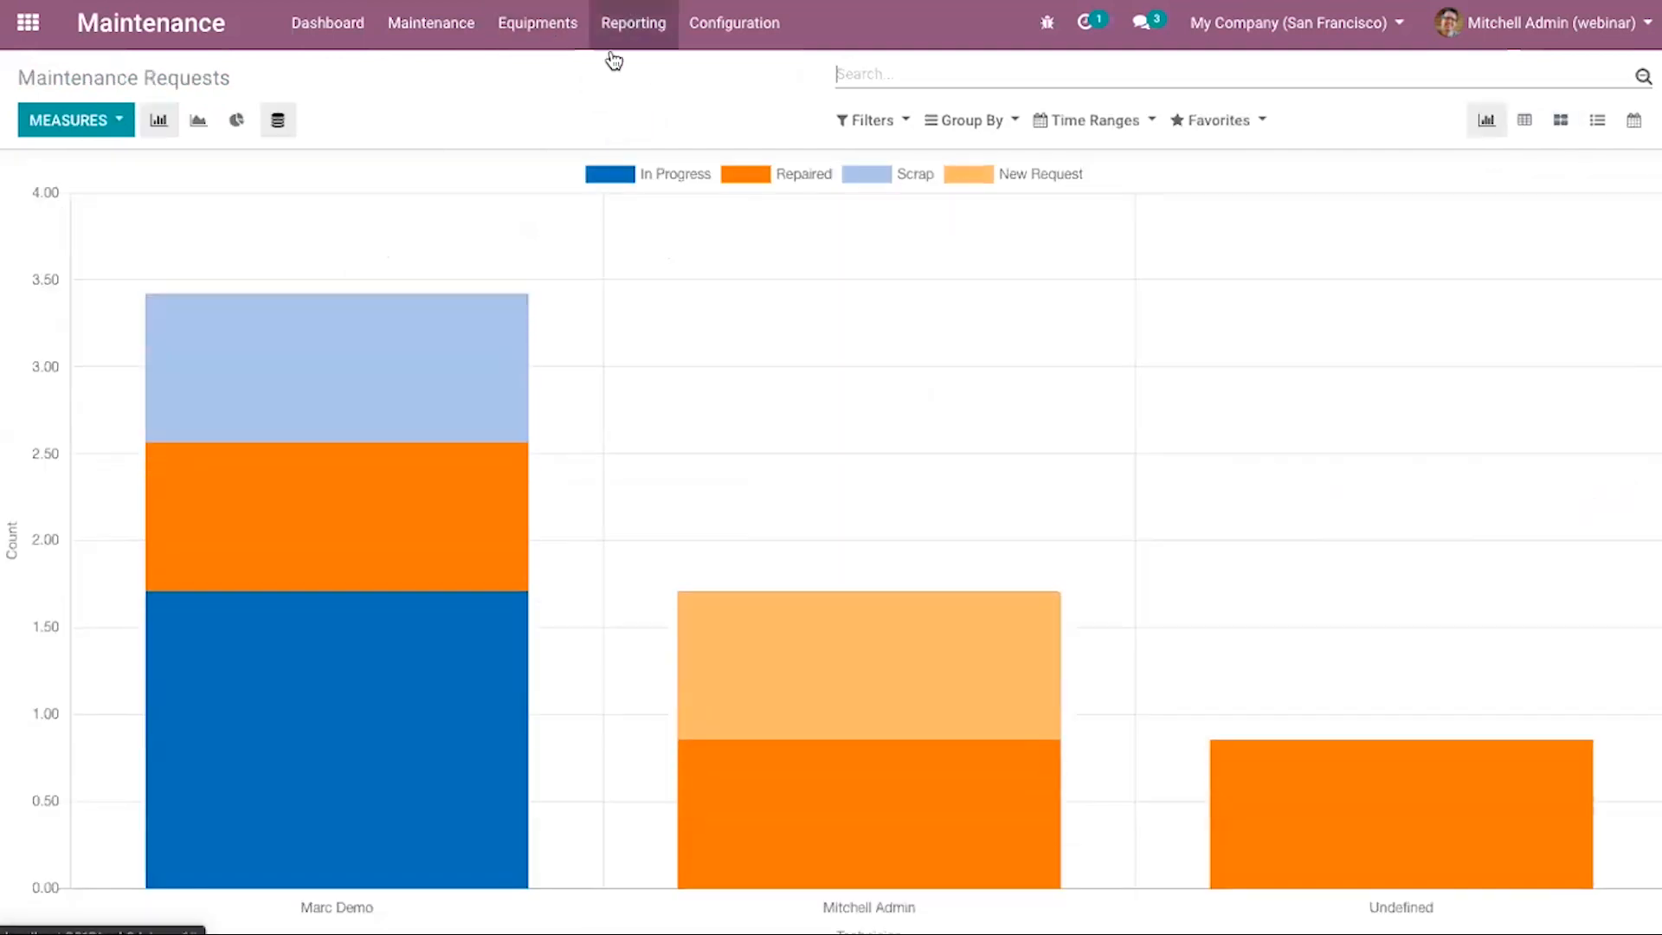
left_click(636, 24)
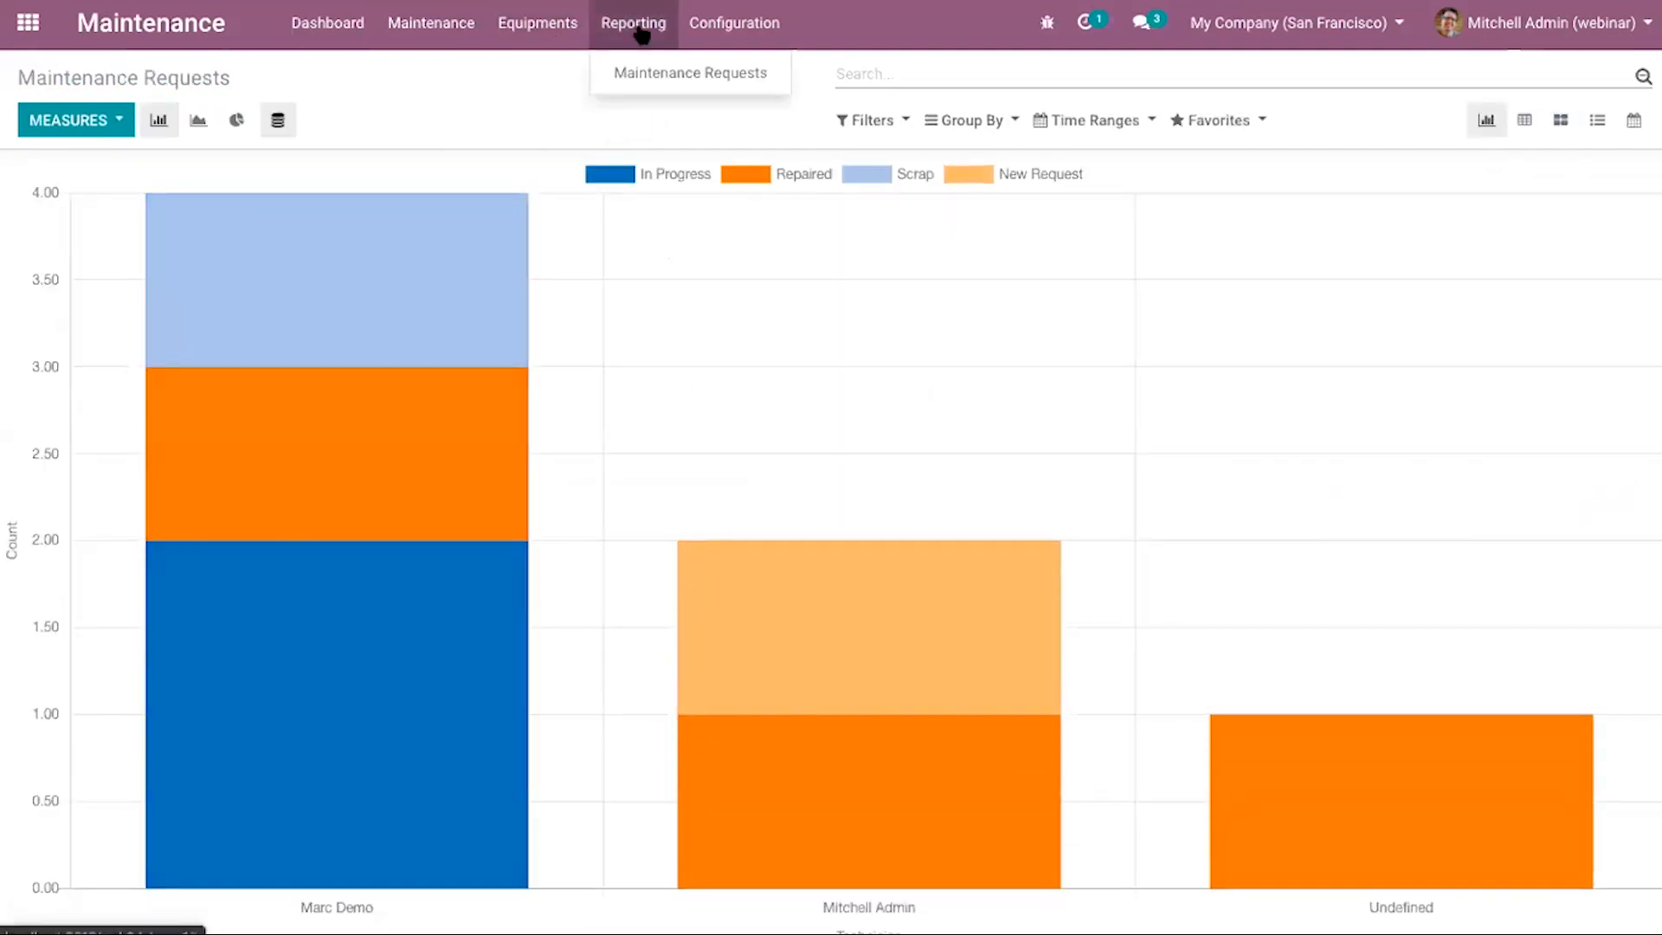
left_click(734, 41)
left_click(734, 41)
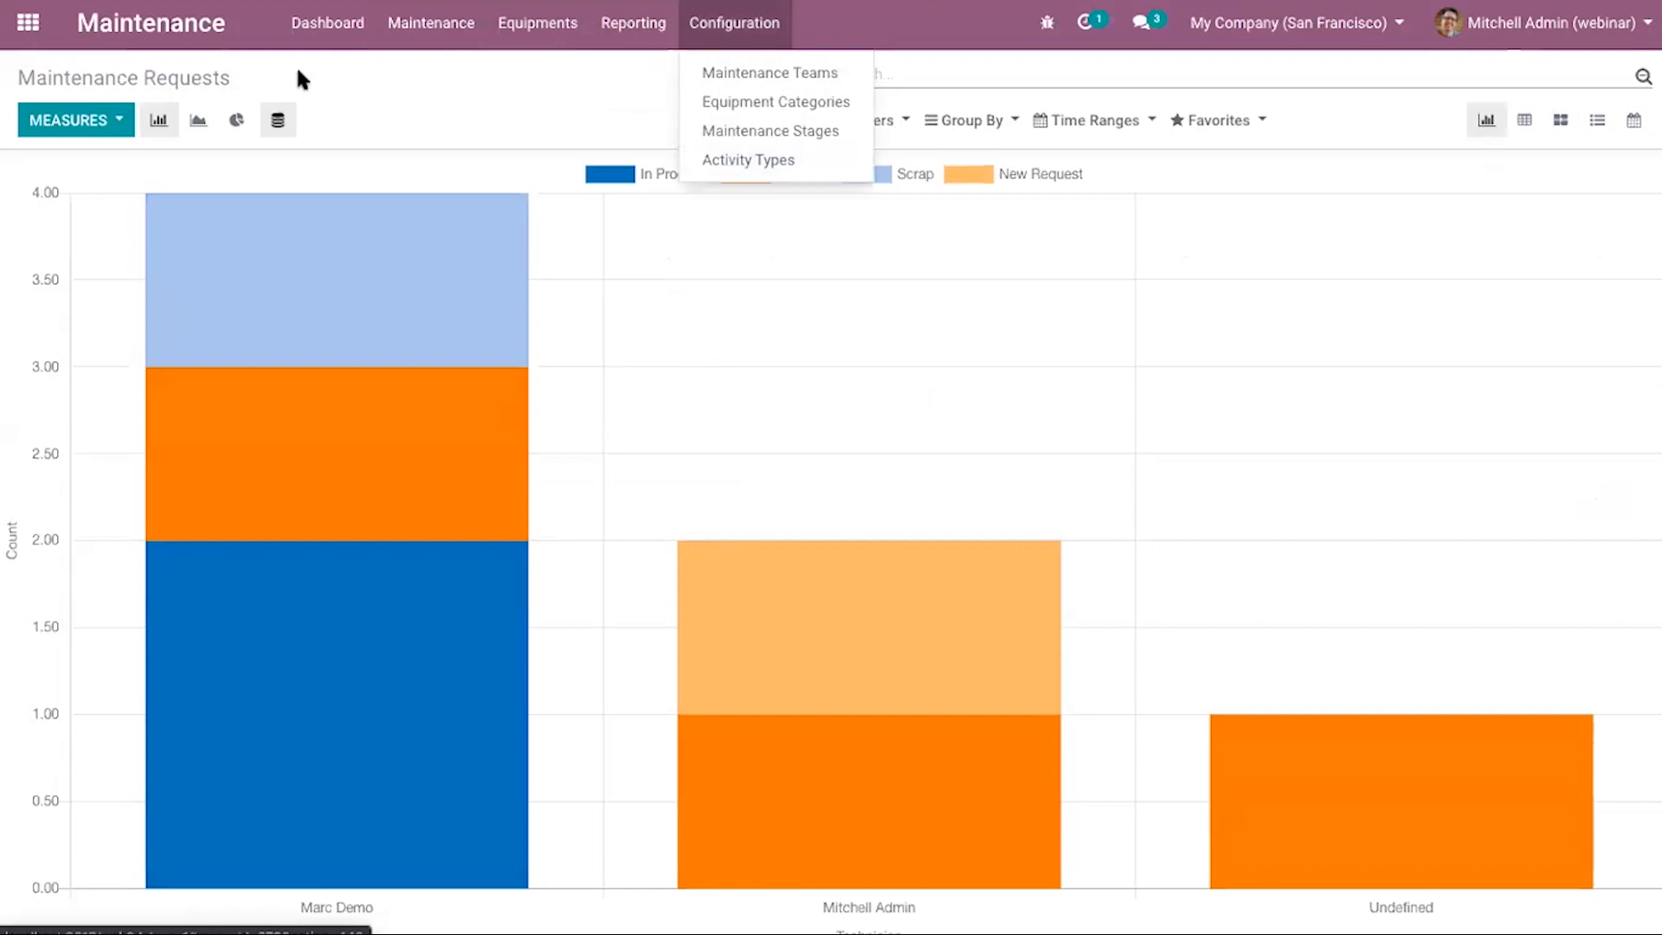
Switch to the Settings app and view the administrator user's access rights, including the Maintenance role.
left_click(29, 23)
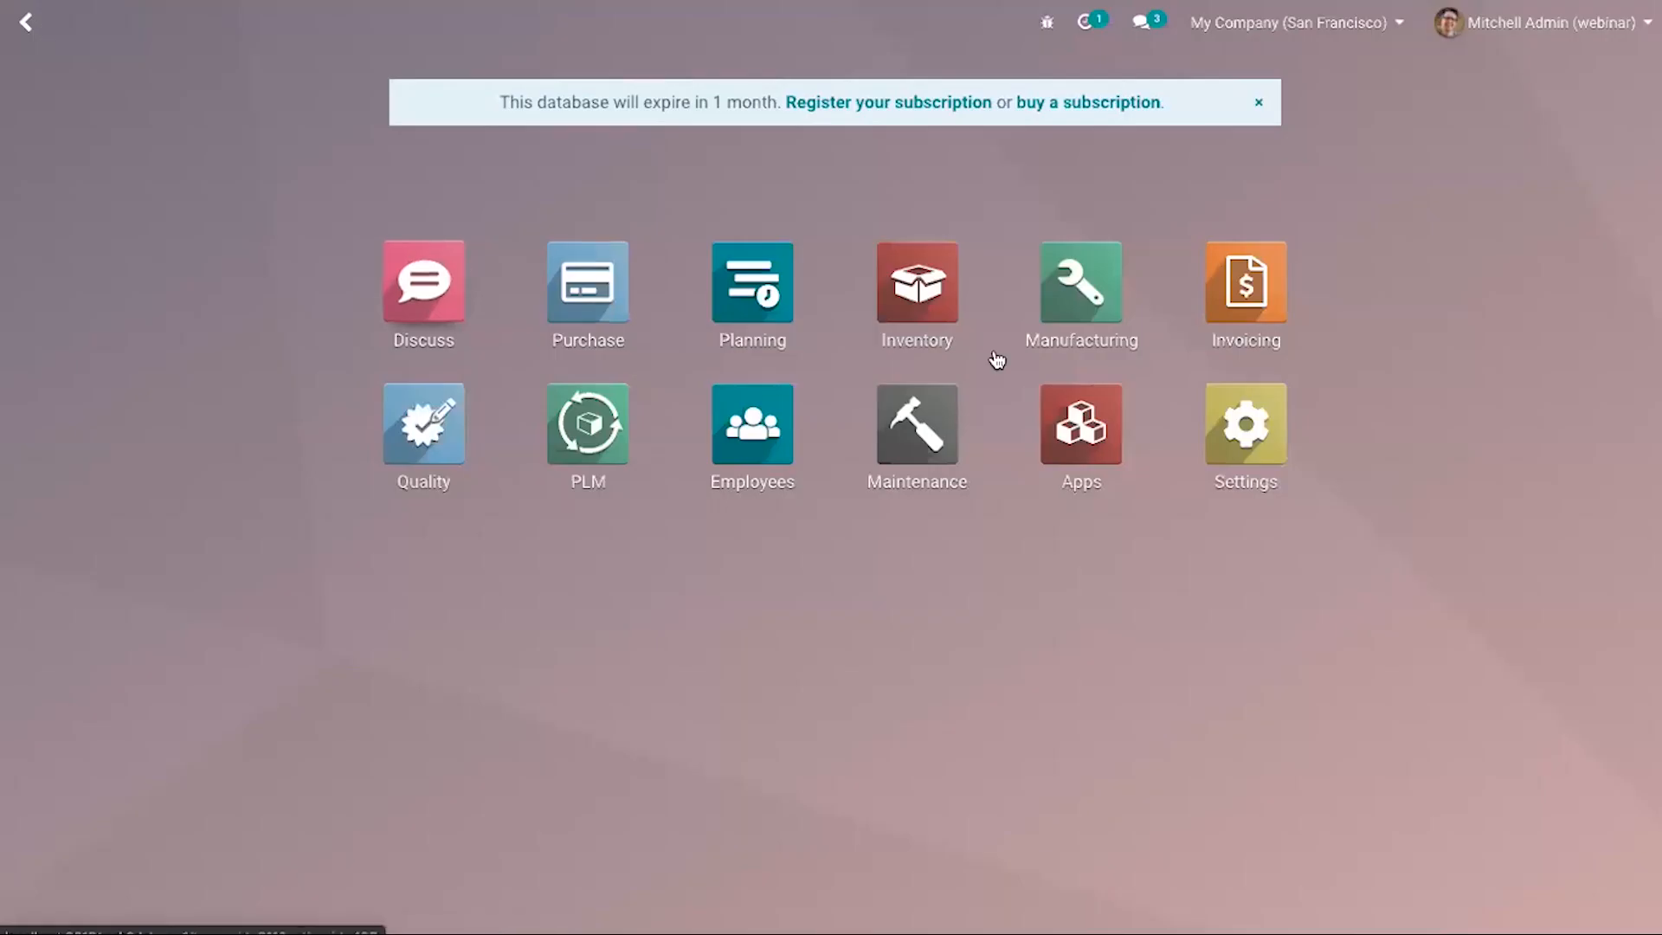
left_click(1246, 424)
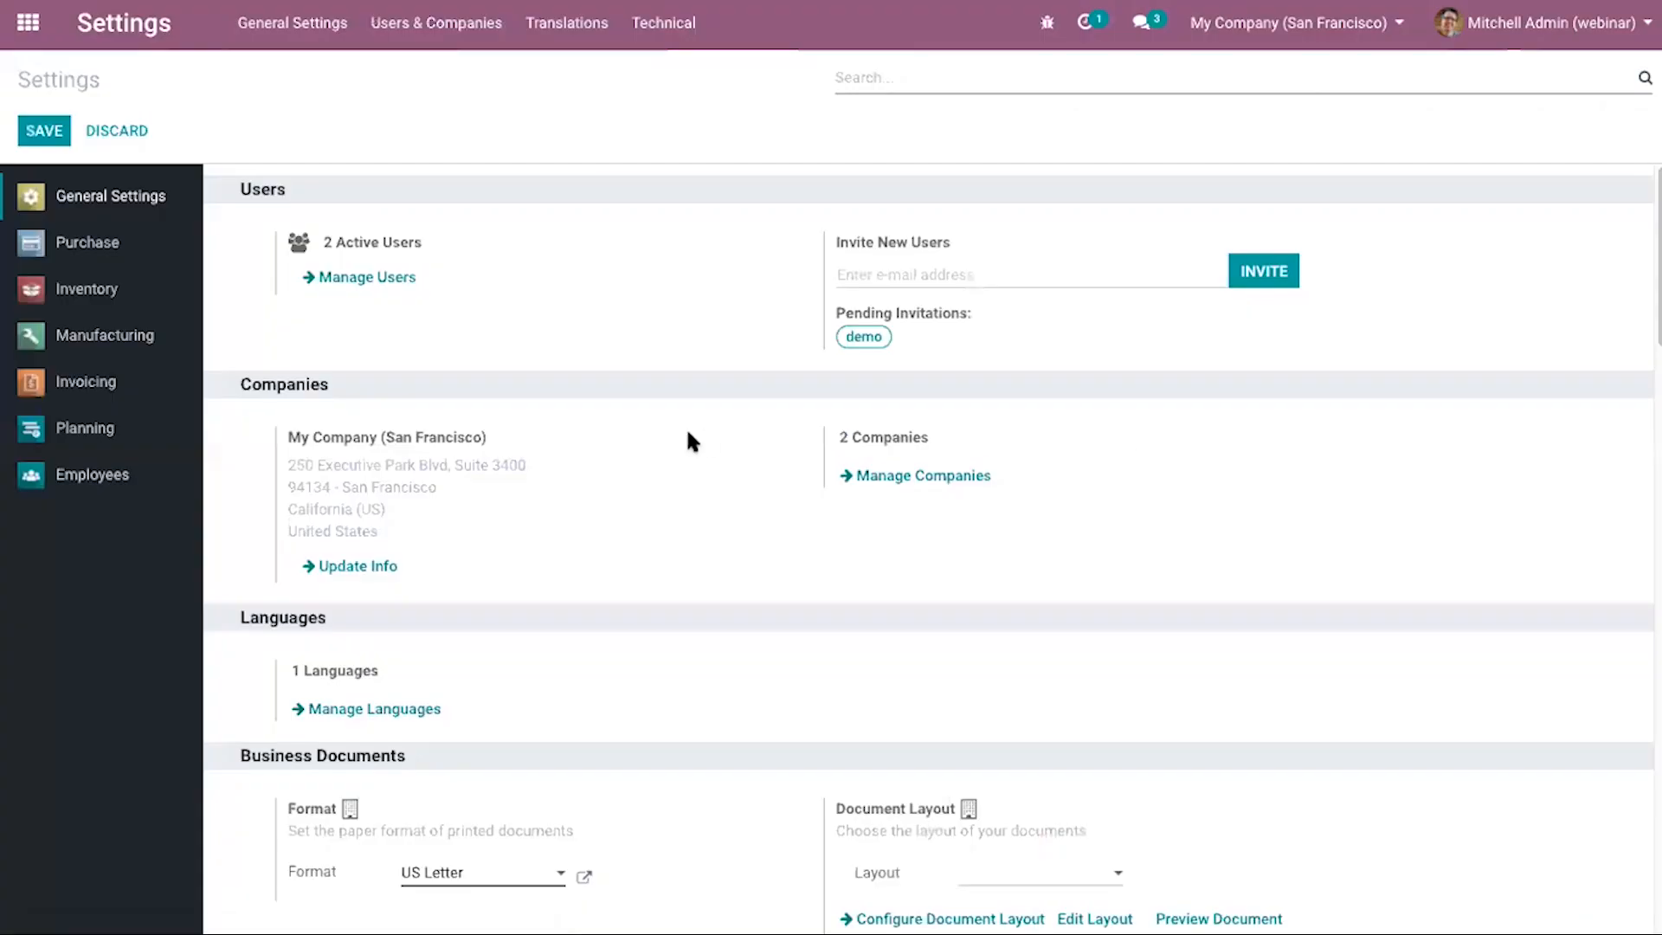
left_click(388, 277)
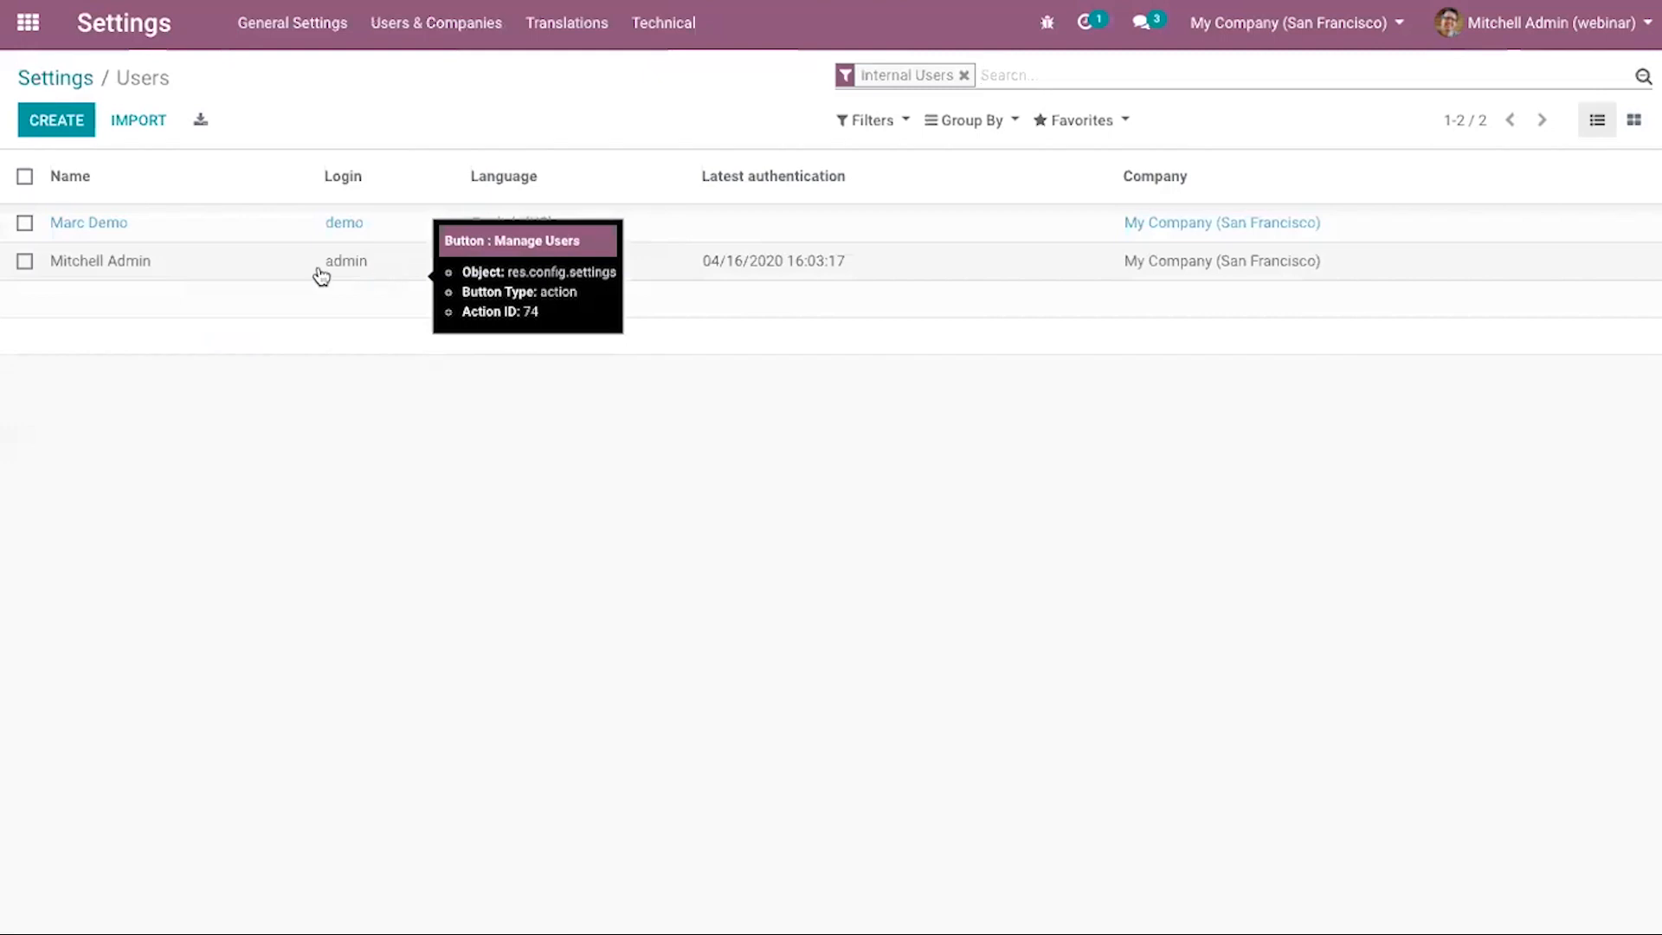
left_click(220, 264)
scroll(531, 495, "down", 2)
scroll(531, 494, "down", 5)
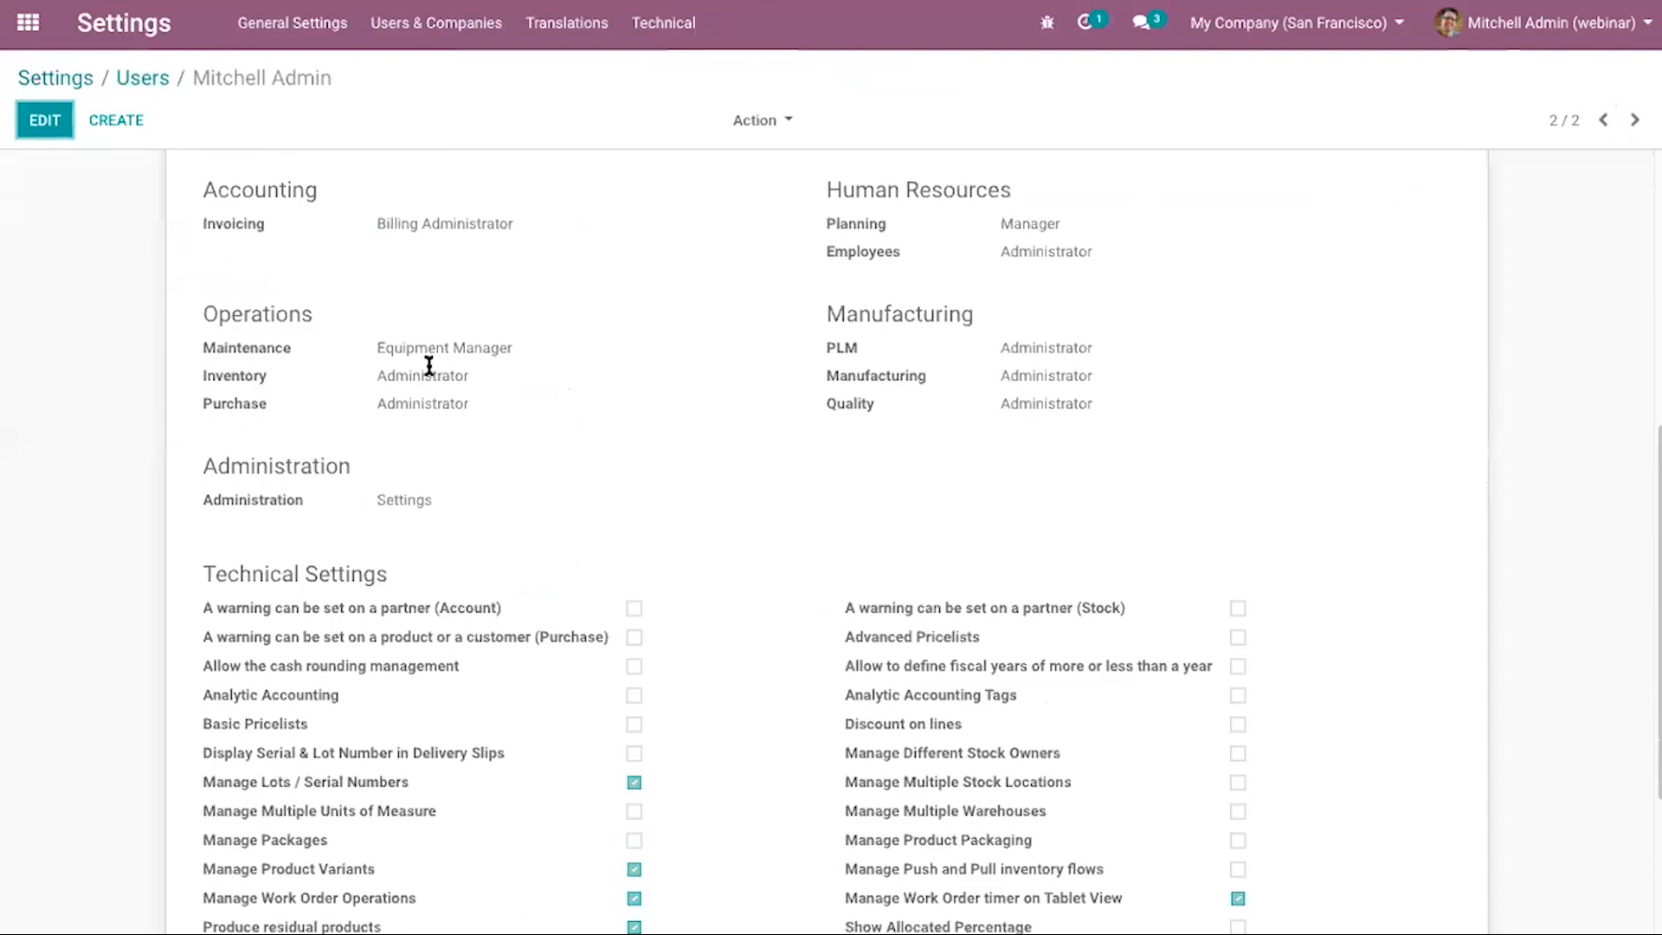
Open the administrator's user record for editing and check the role options available for Maintenance.
left_click(42, 130)
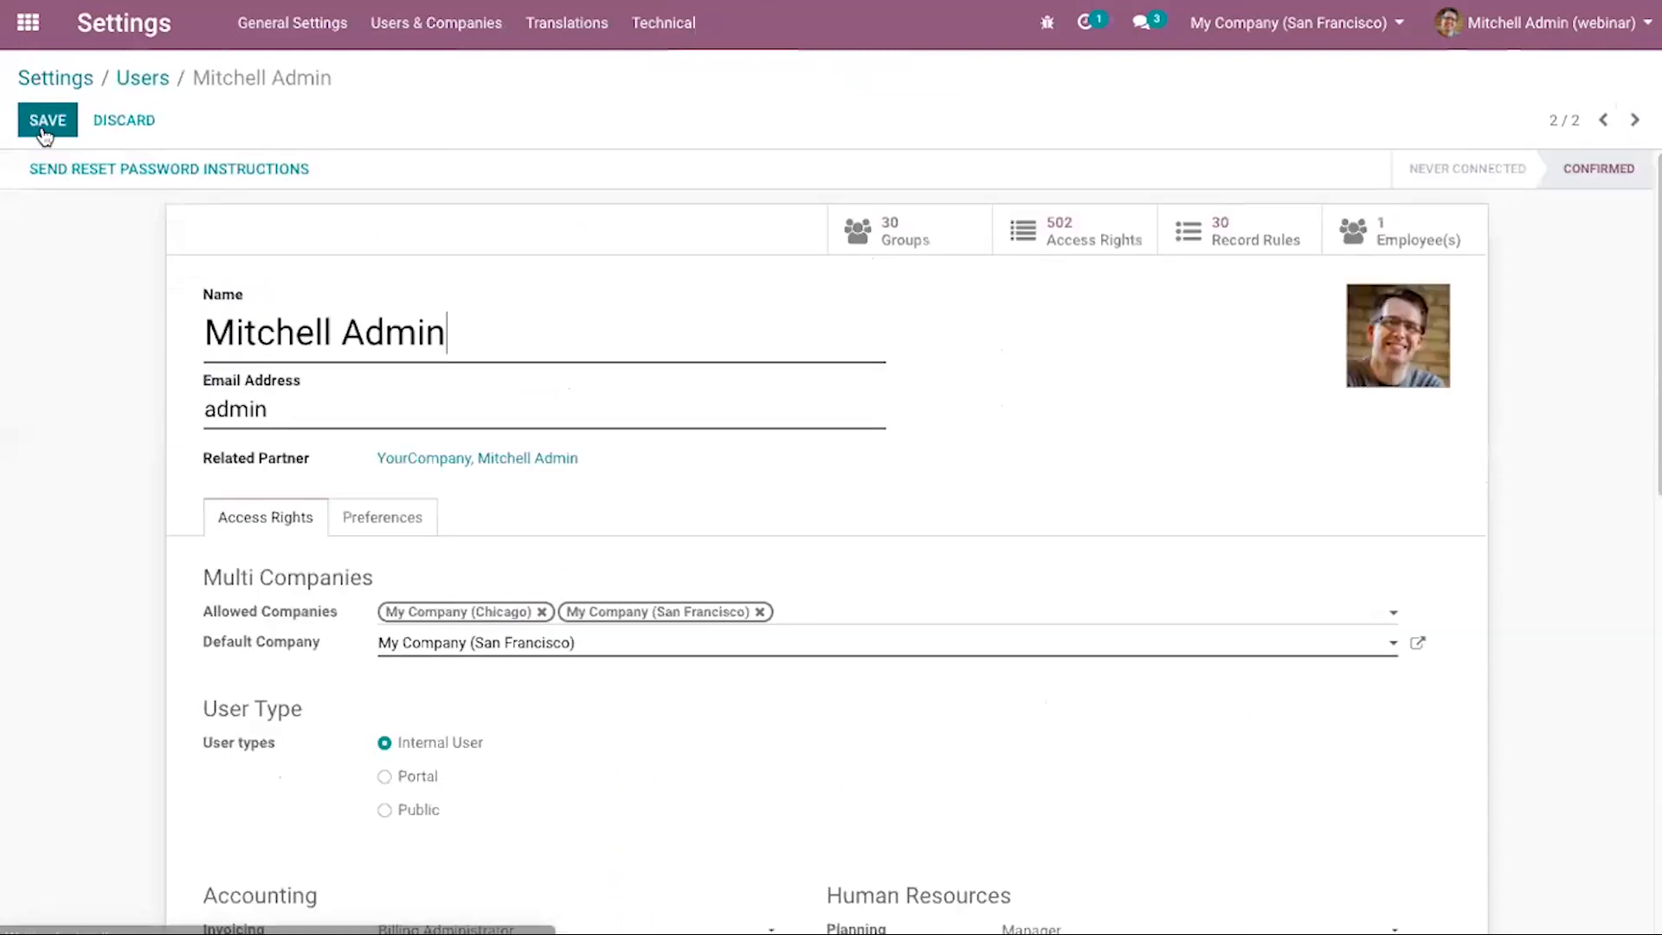
scroll(445, 554, "down", 7)
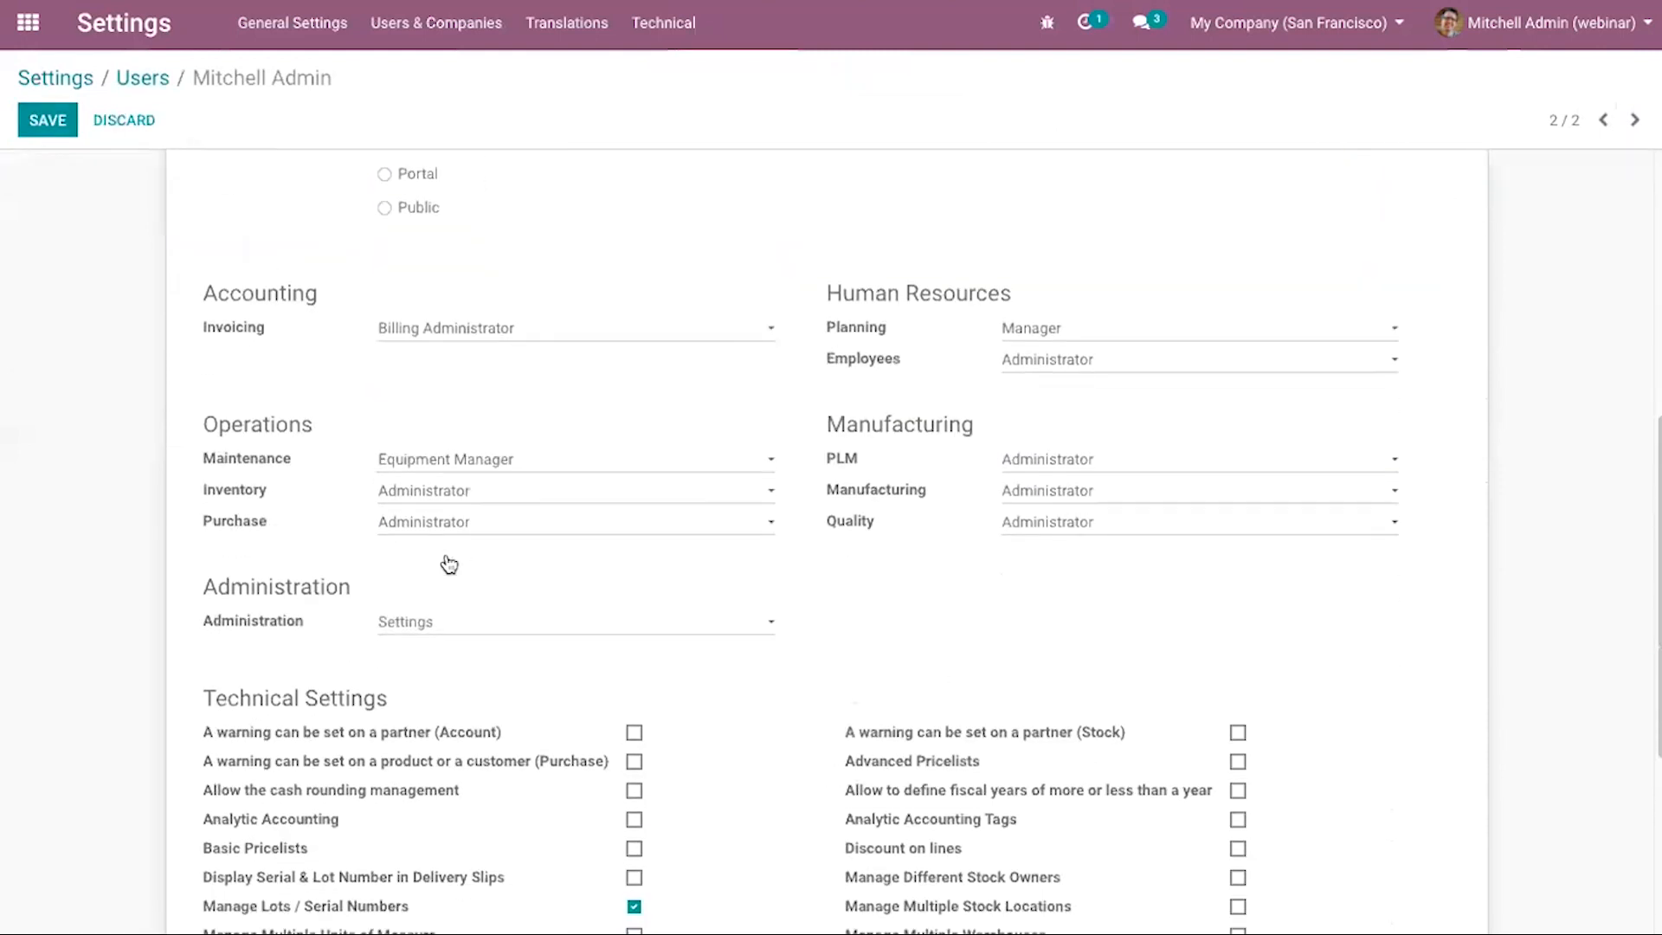
left_click(566, 463)
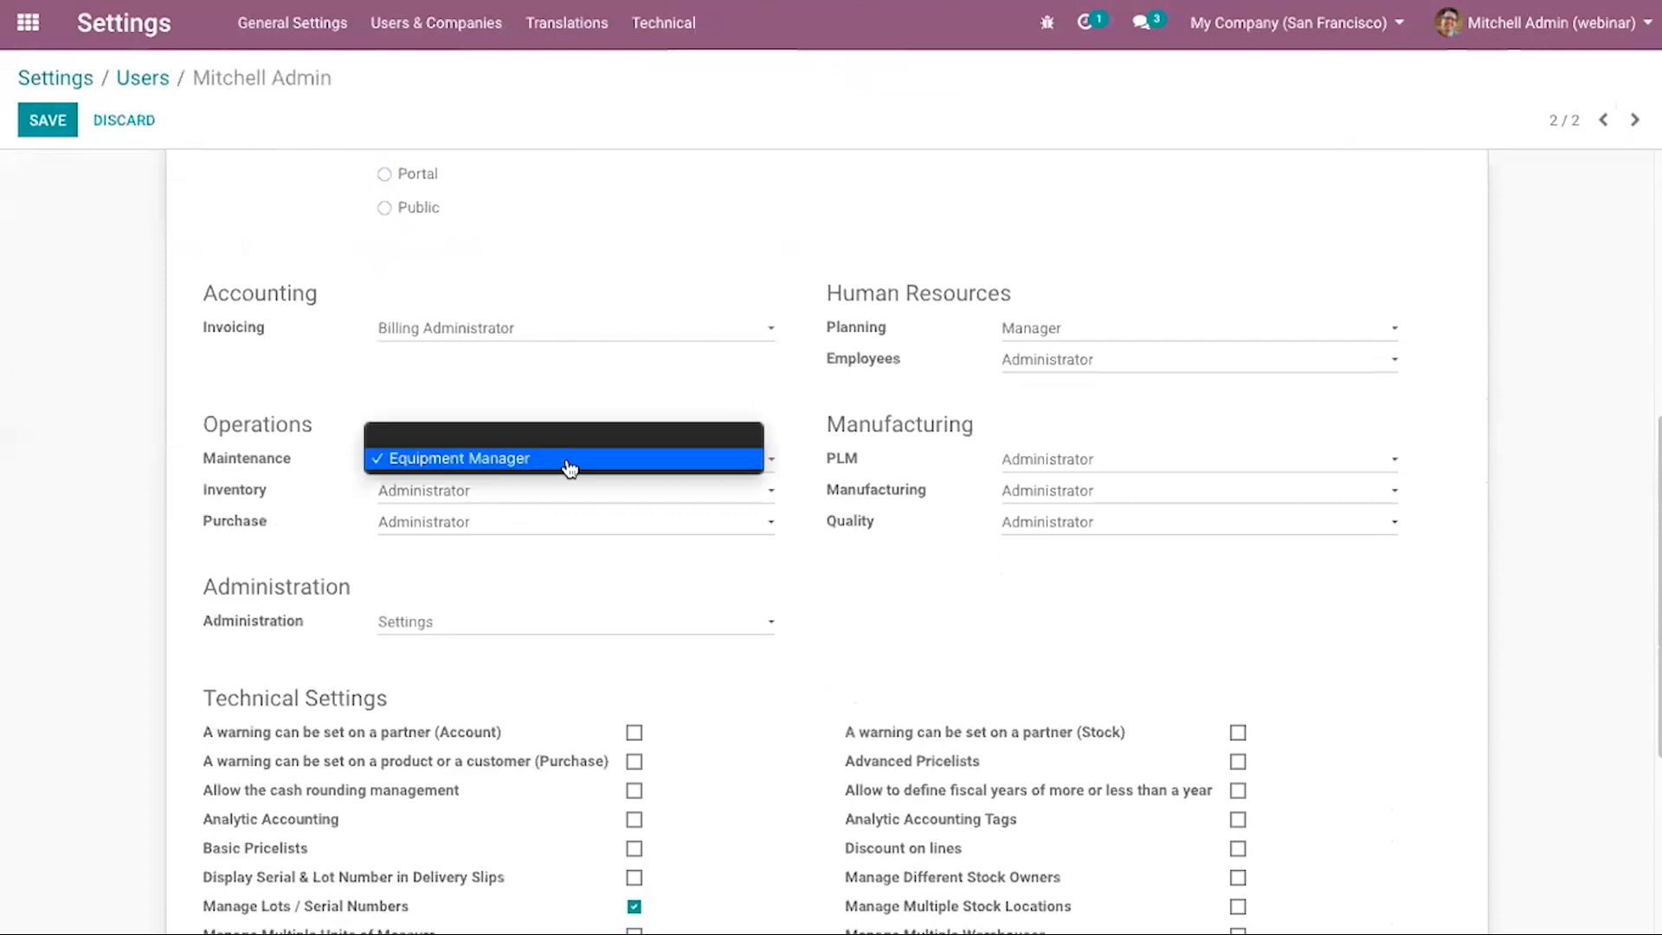
left_click(534, 383)
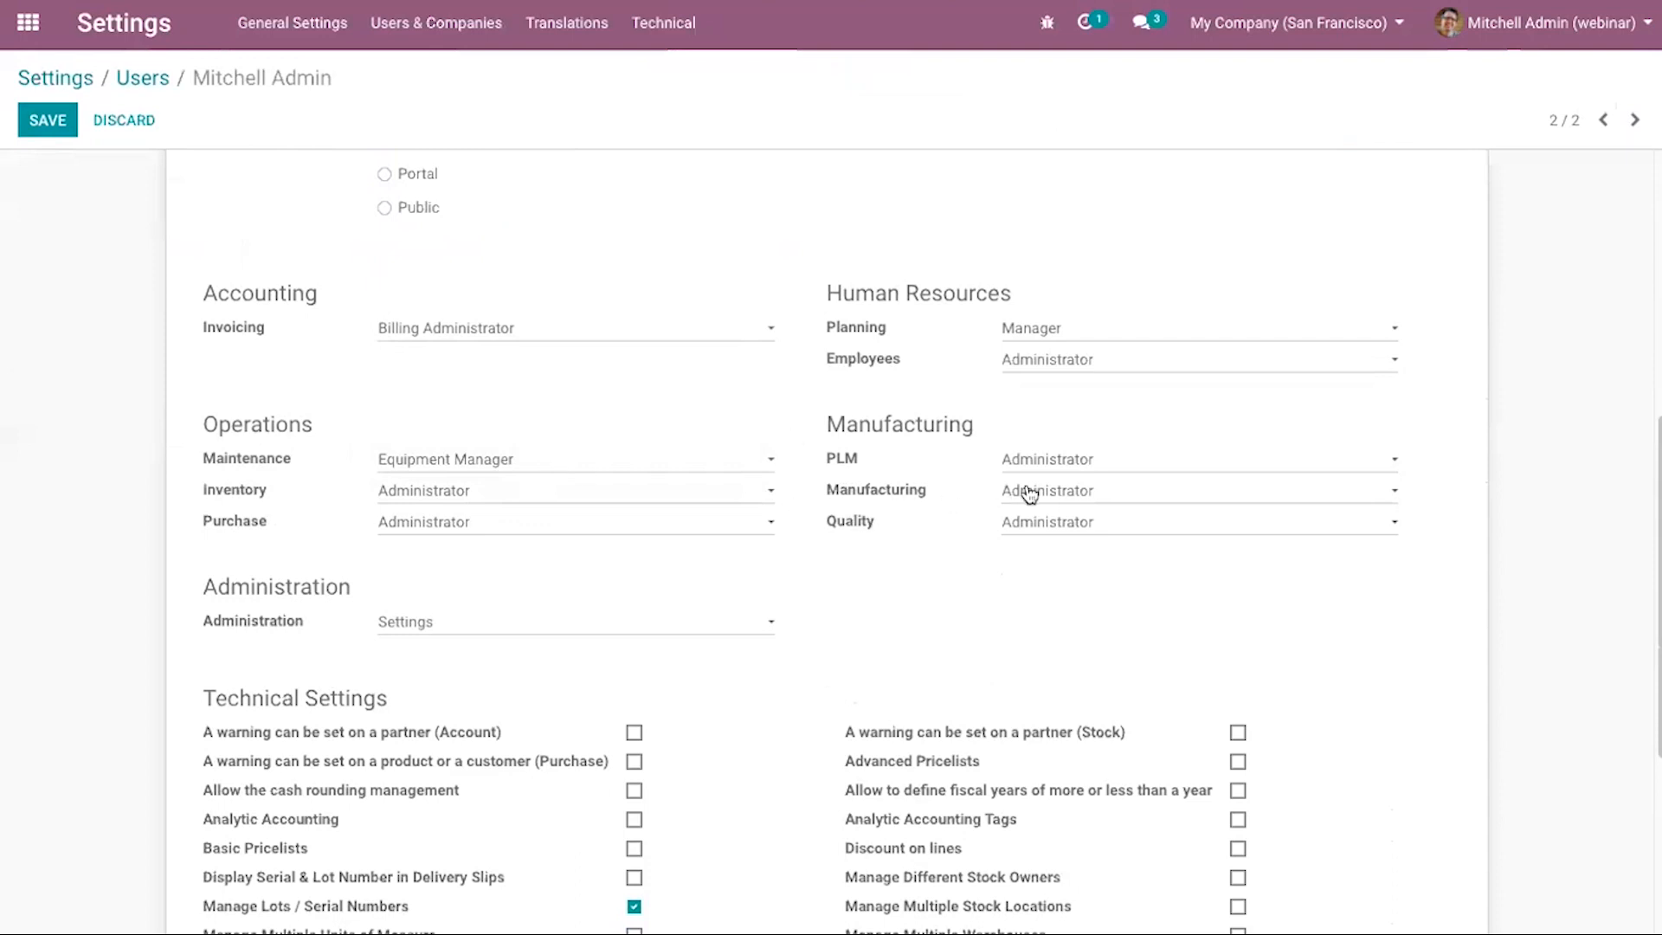
Check the role options available for Manufacturing, PLM and Quality, and return to the general settings without saving.
left_click(1095, 488)
left_click(886, 632)
left_click(1065, 466)
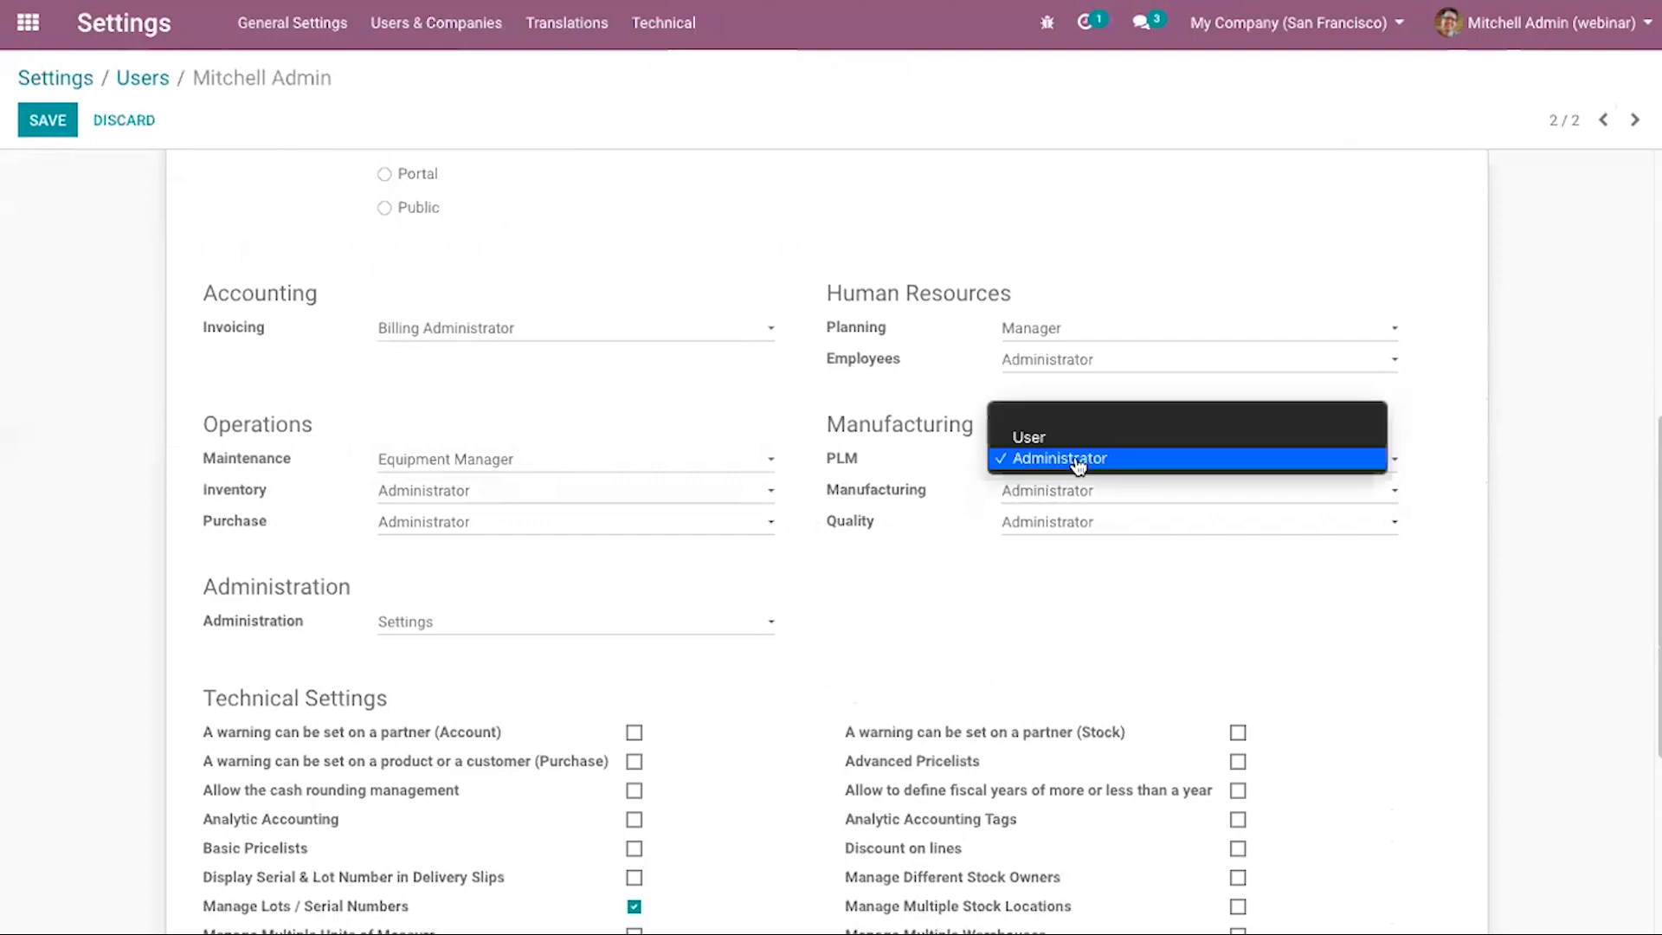
left_click(1117, 525)
left_click(1118, 524)
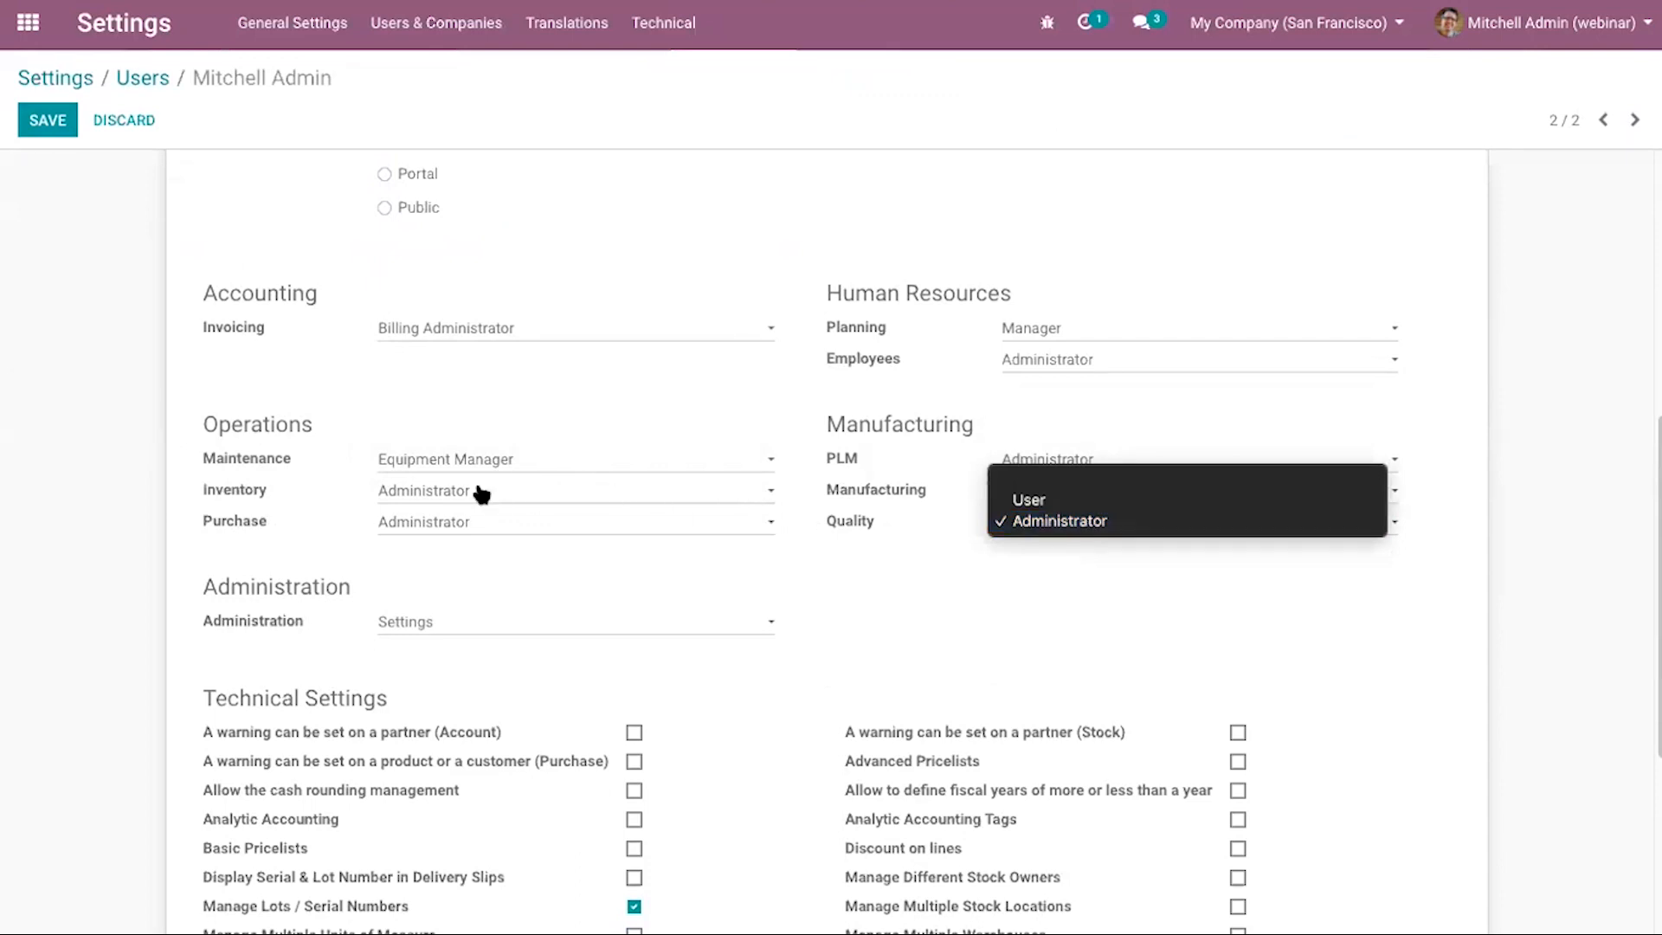
left_click(561, 453)
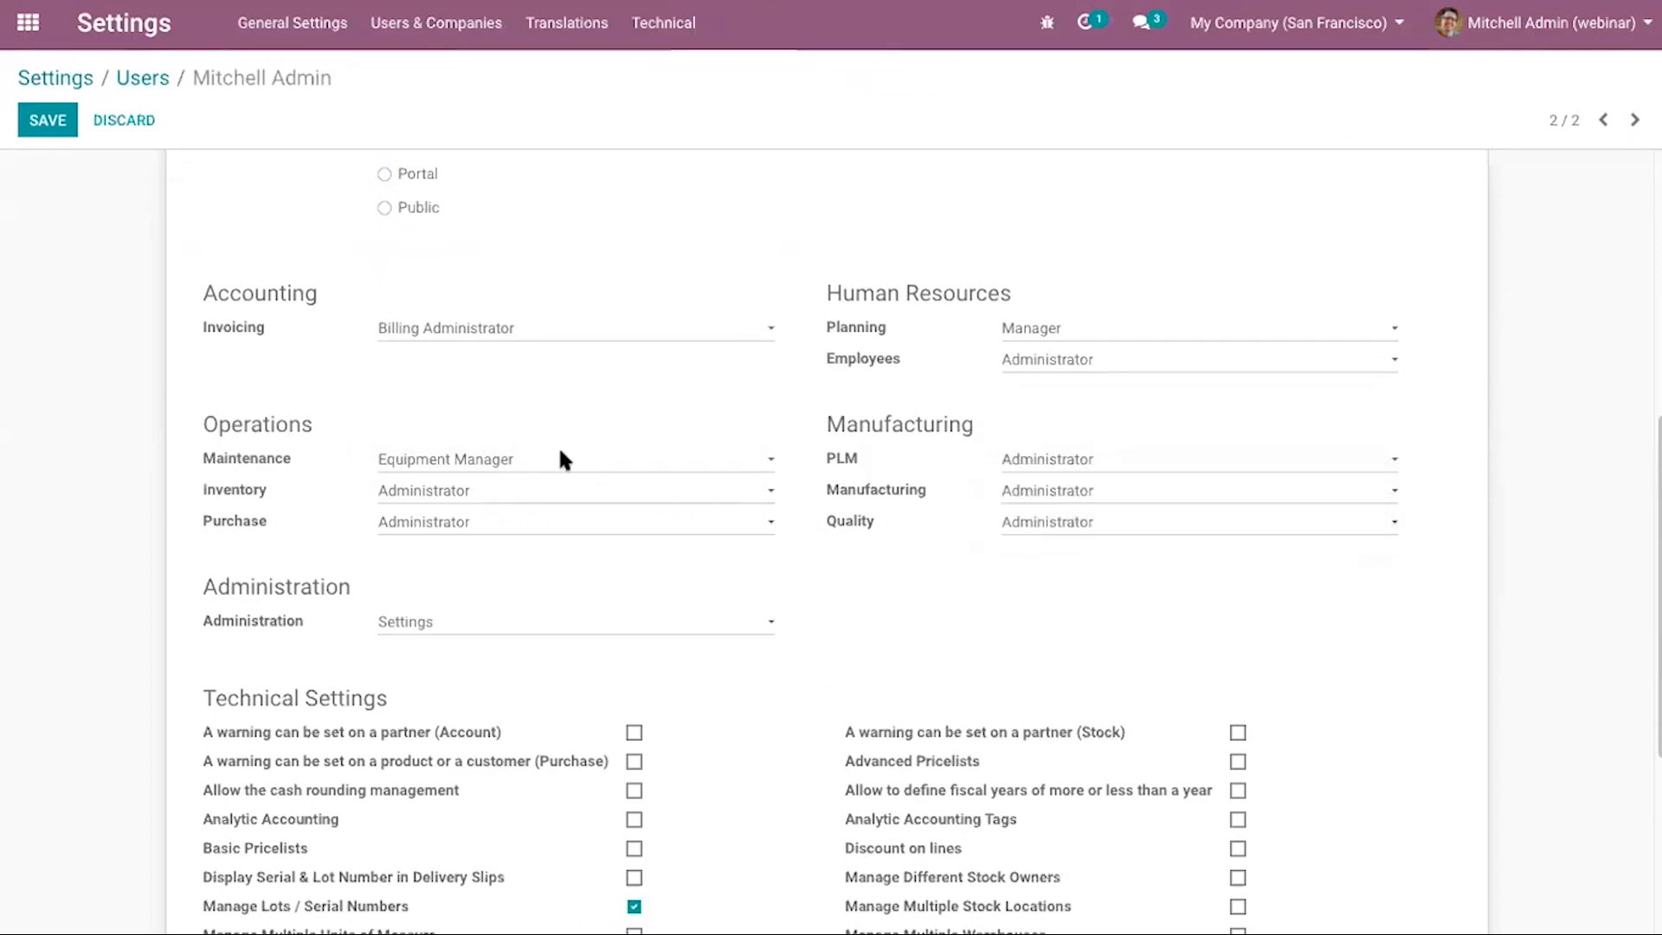
scroll(771, 594, "up", 5)
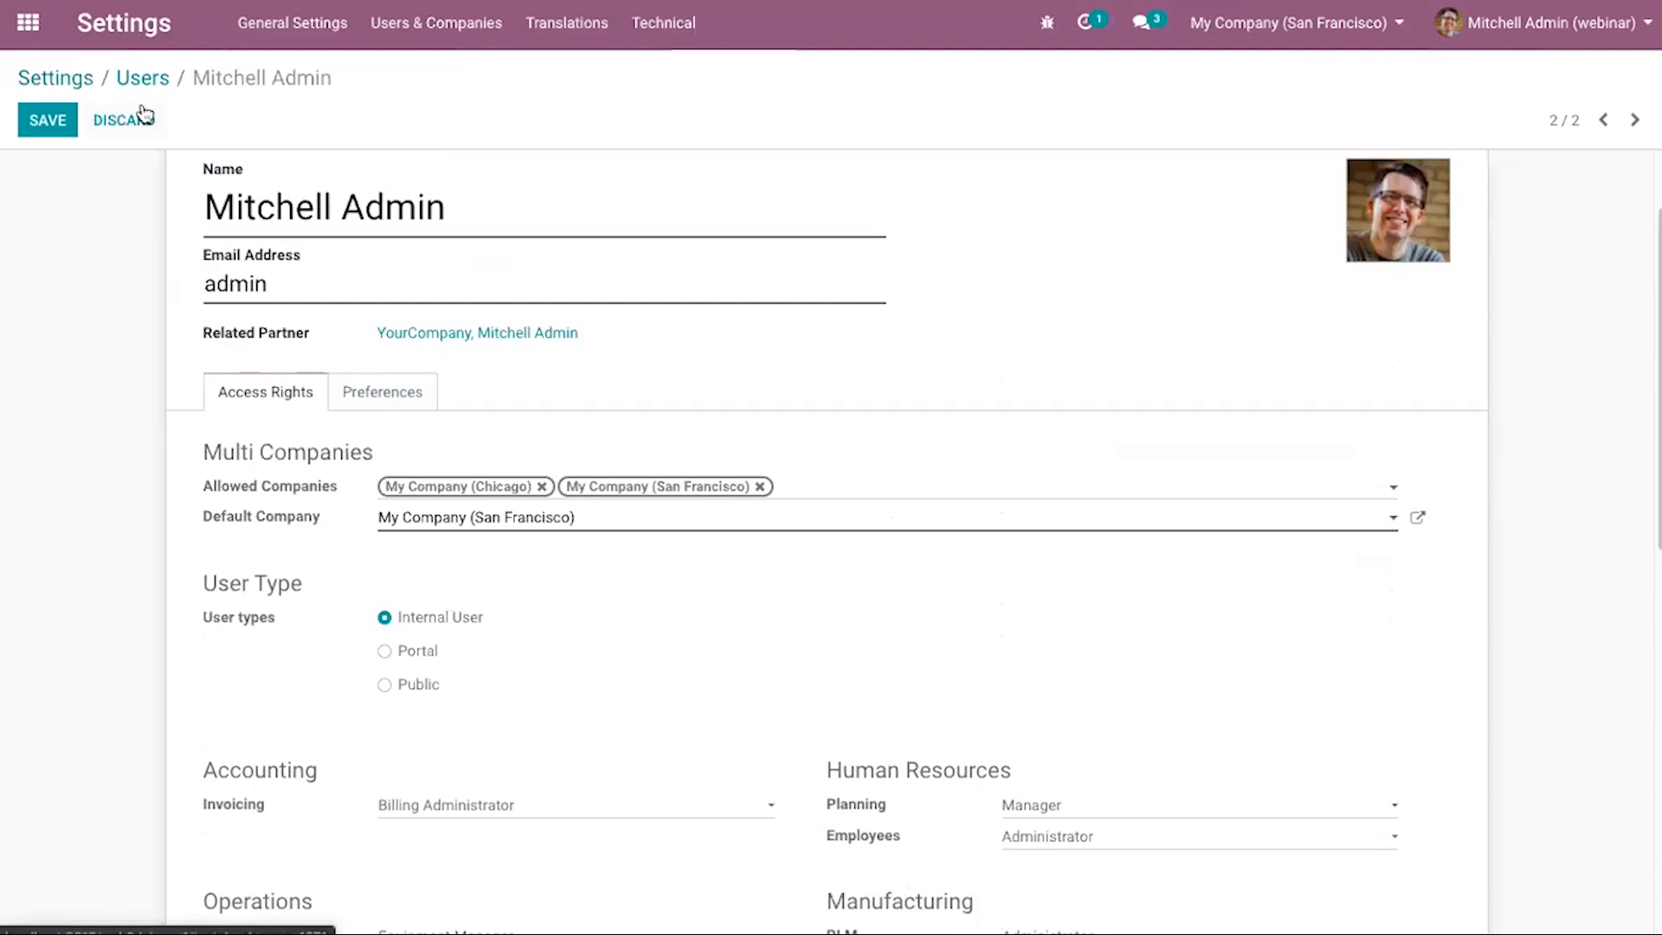
left_click(144, 78)
left_click(34, 80)
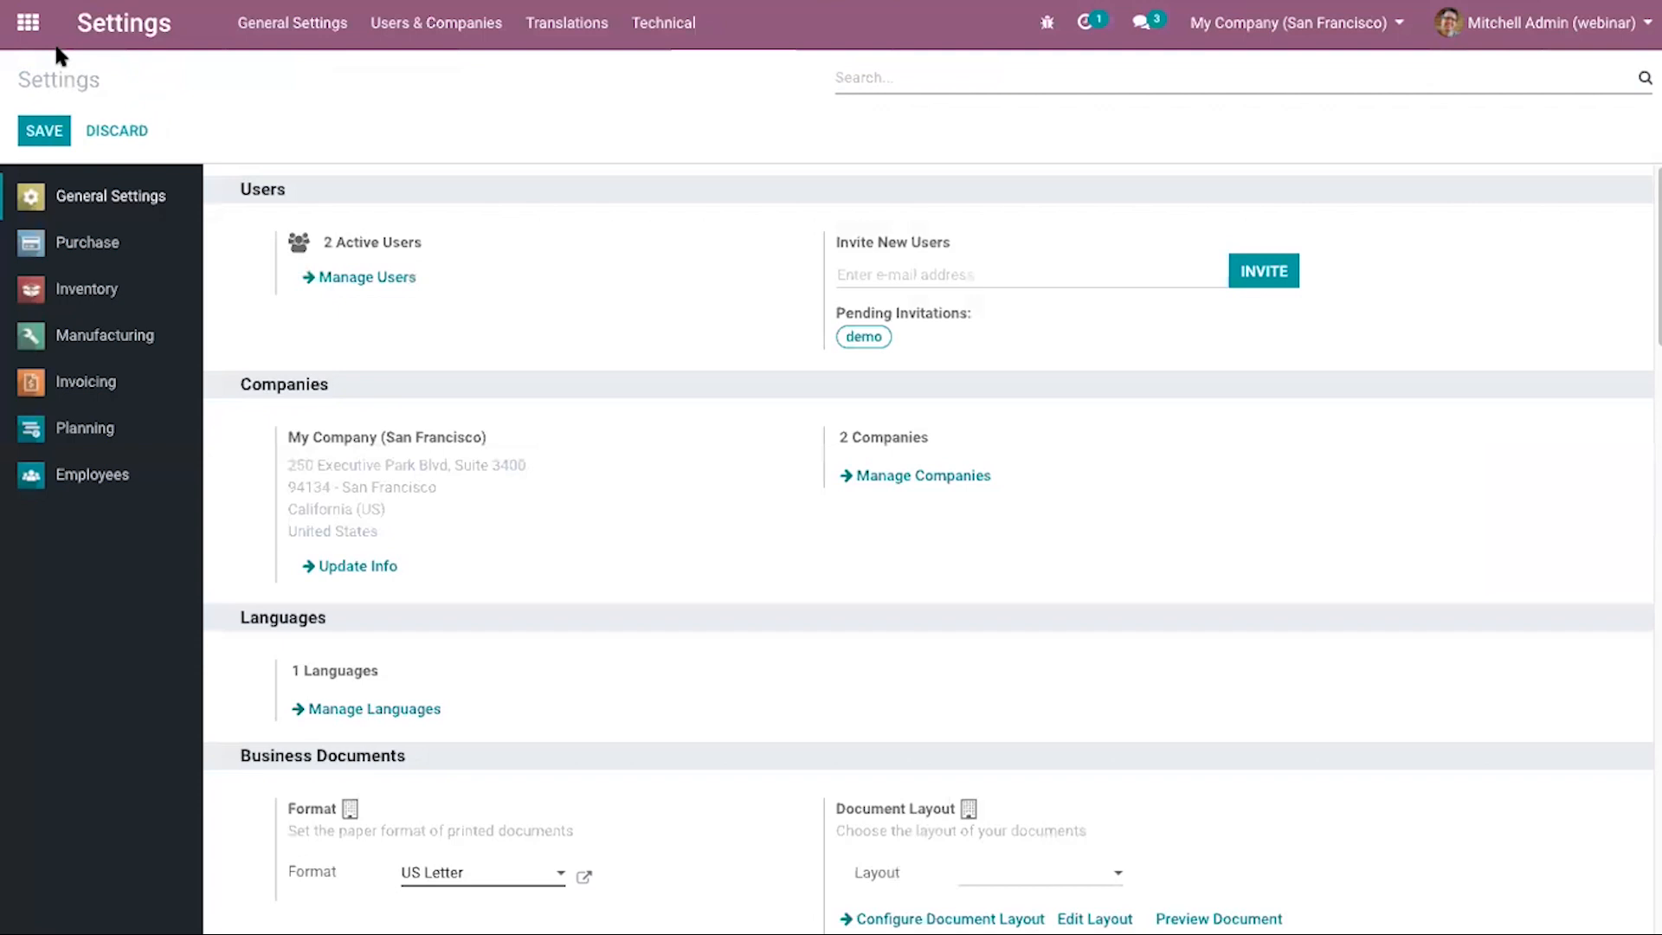
Switch to the Manufacturing app, set the Master Production Schedule's time range to Weekly in its settings and save.
left_click(28, 22)
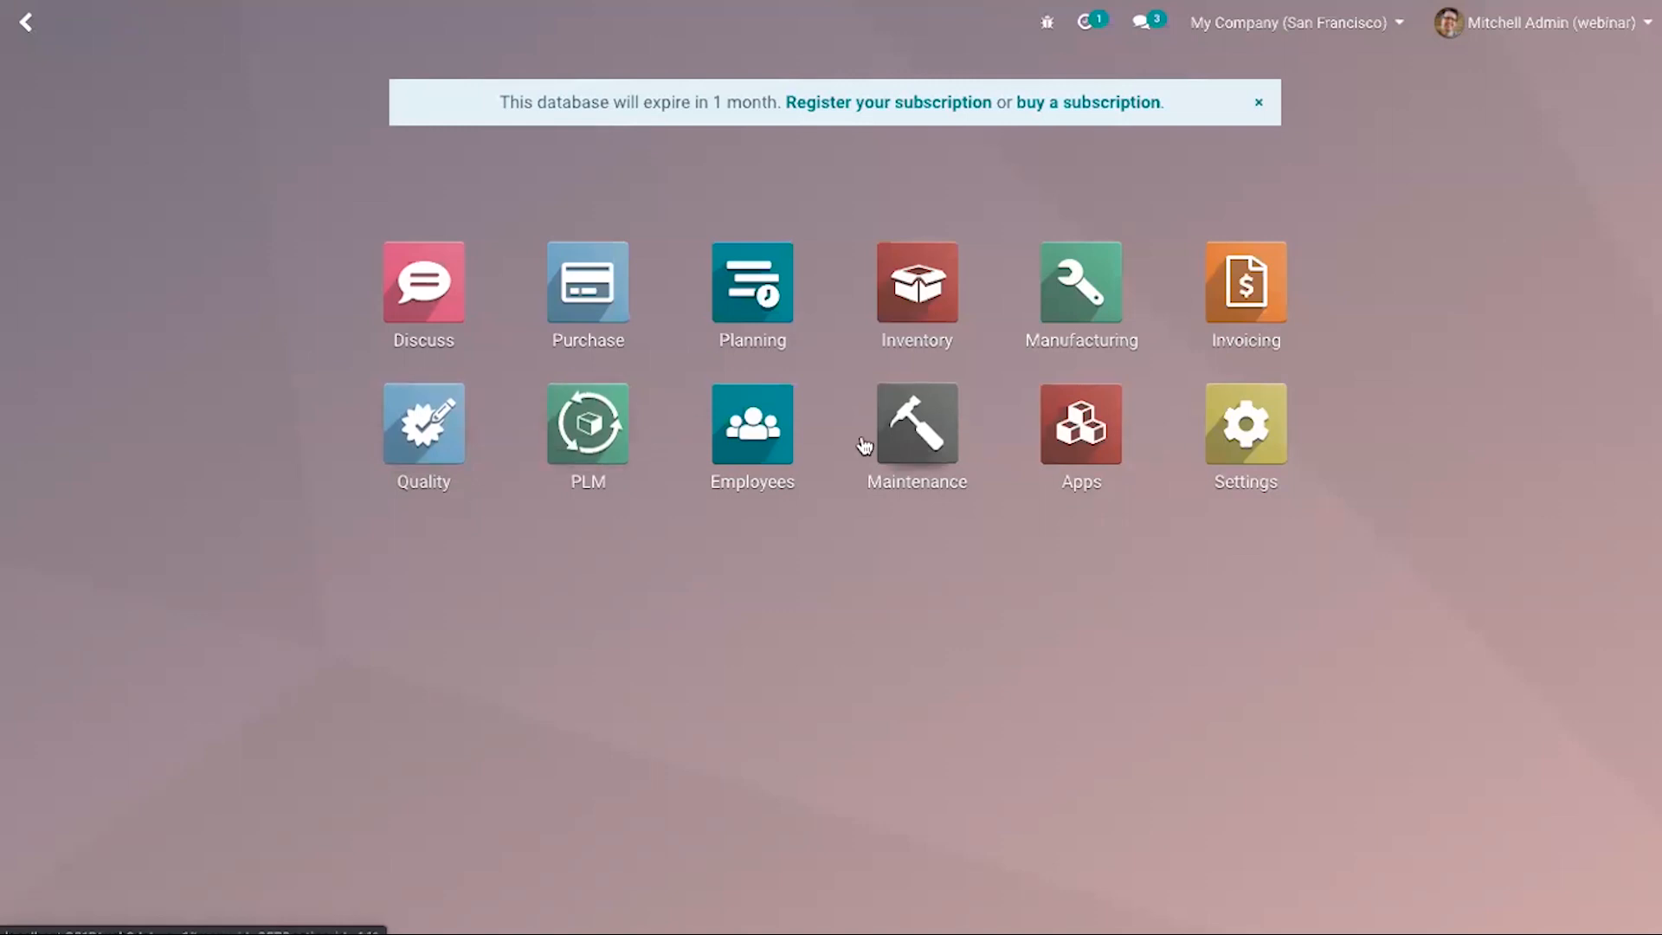
left_click(1089, 293)
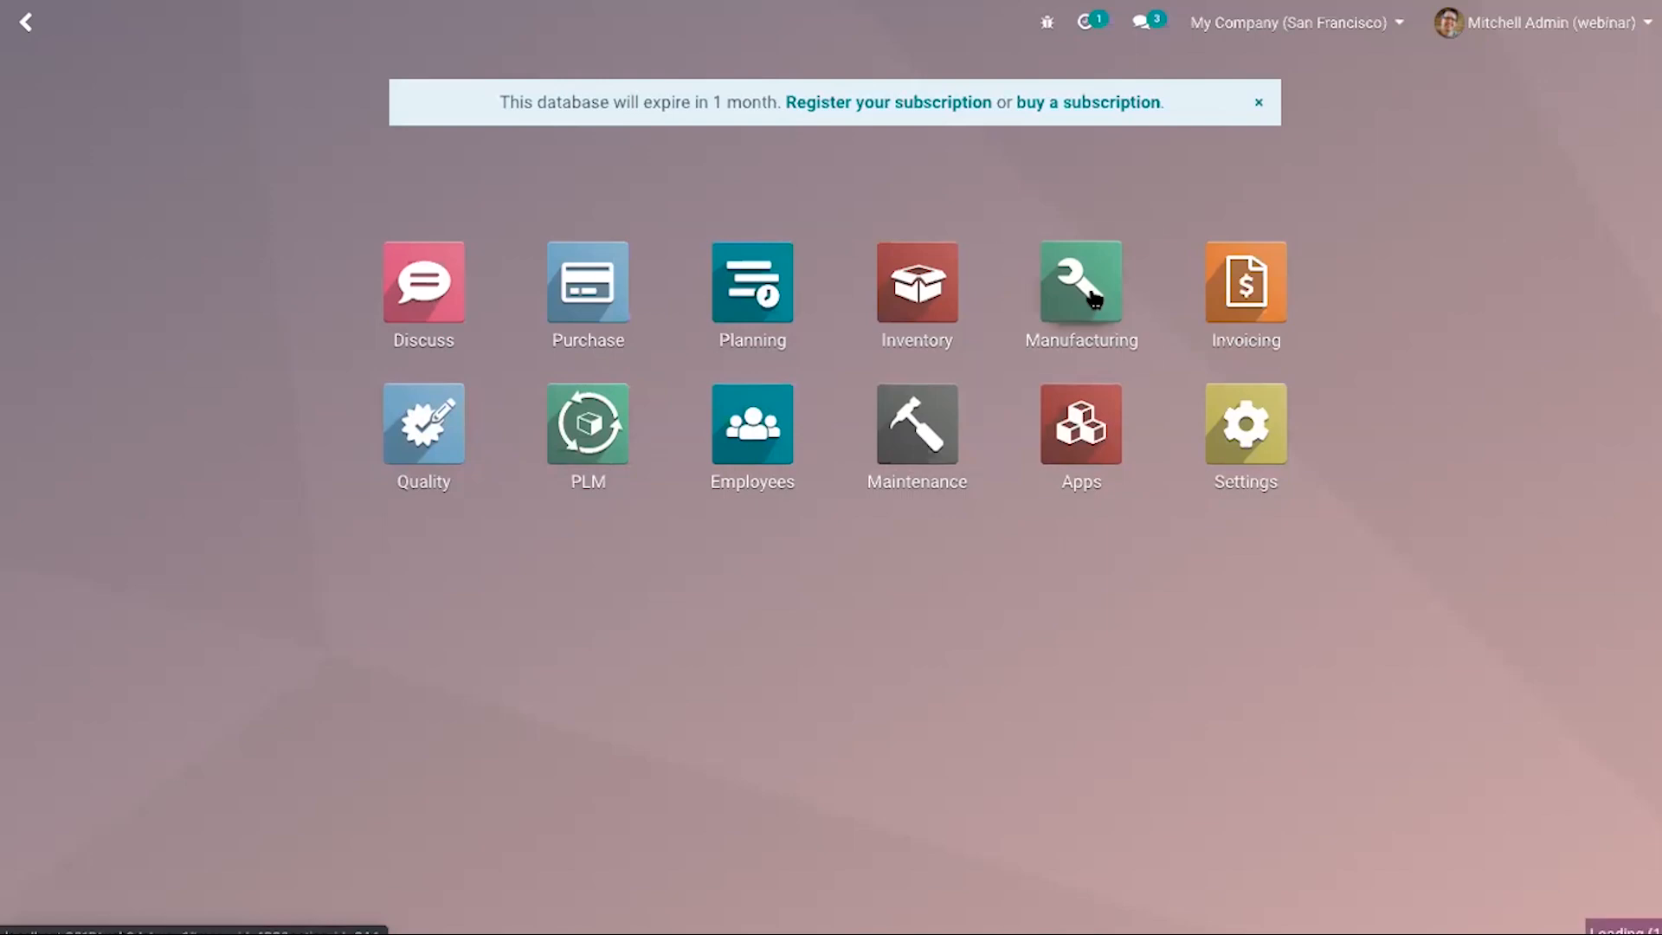
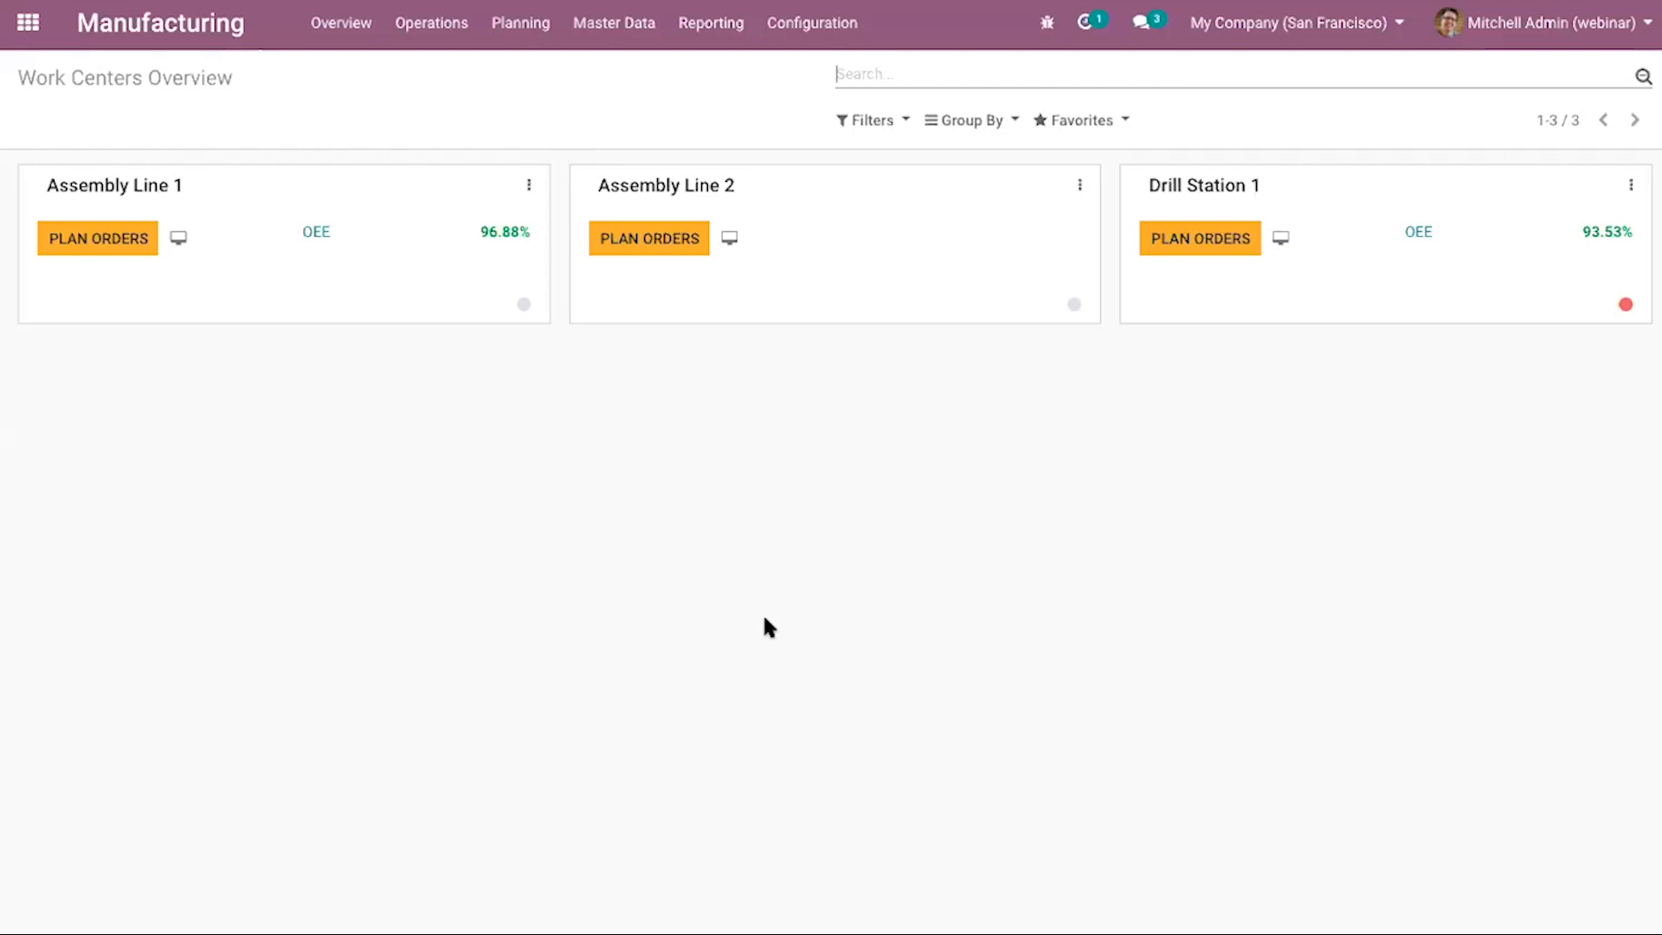
left_click(811, 45)
left_click(810, 68)
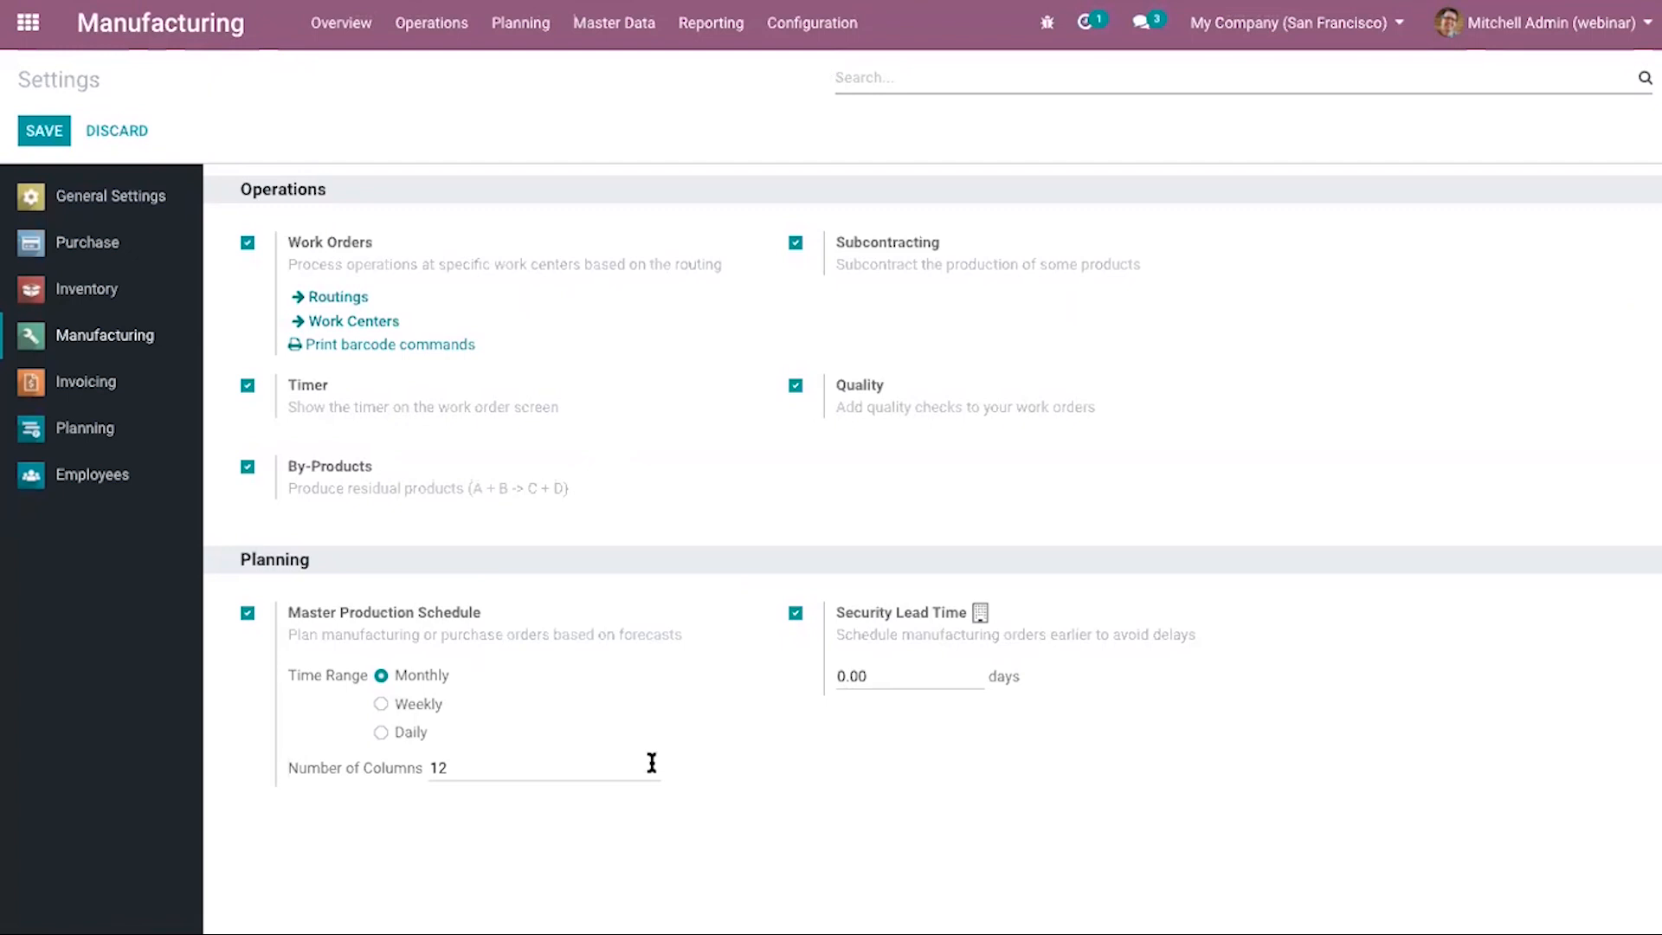
mouse_move(660, 762)
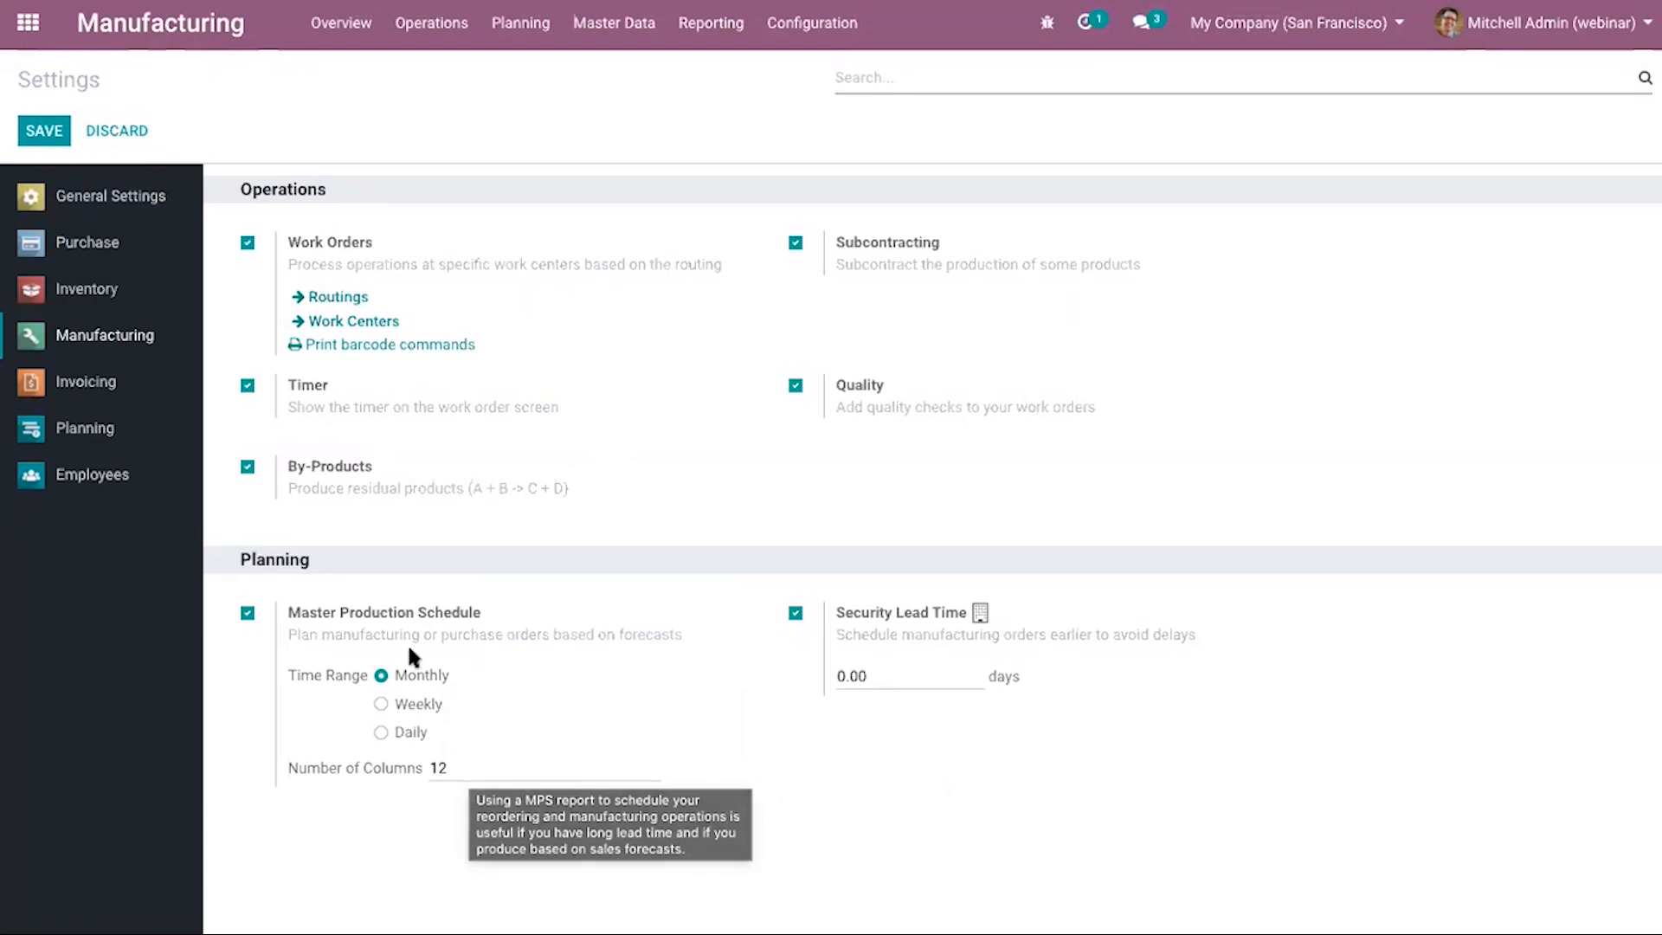
left_click(390, 703)
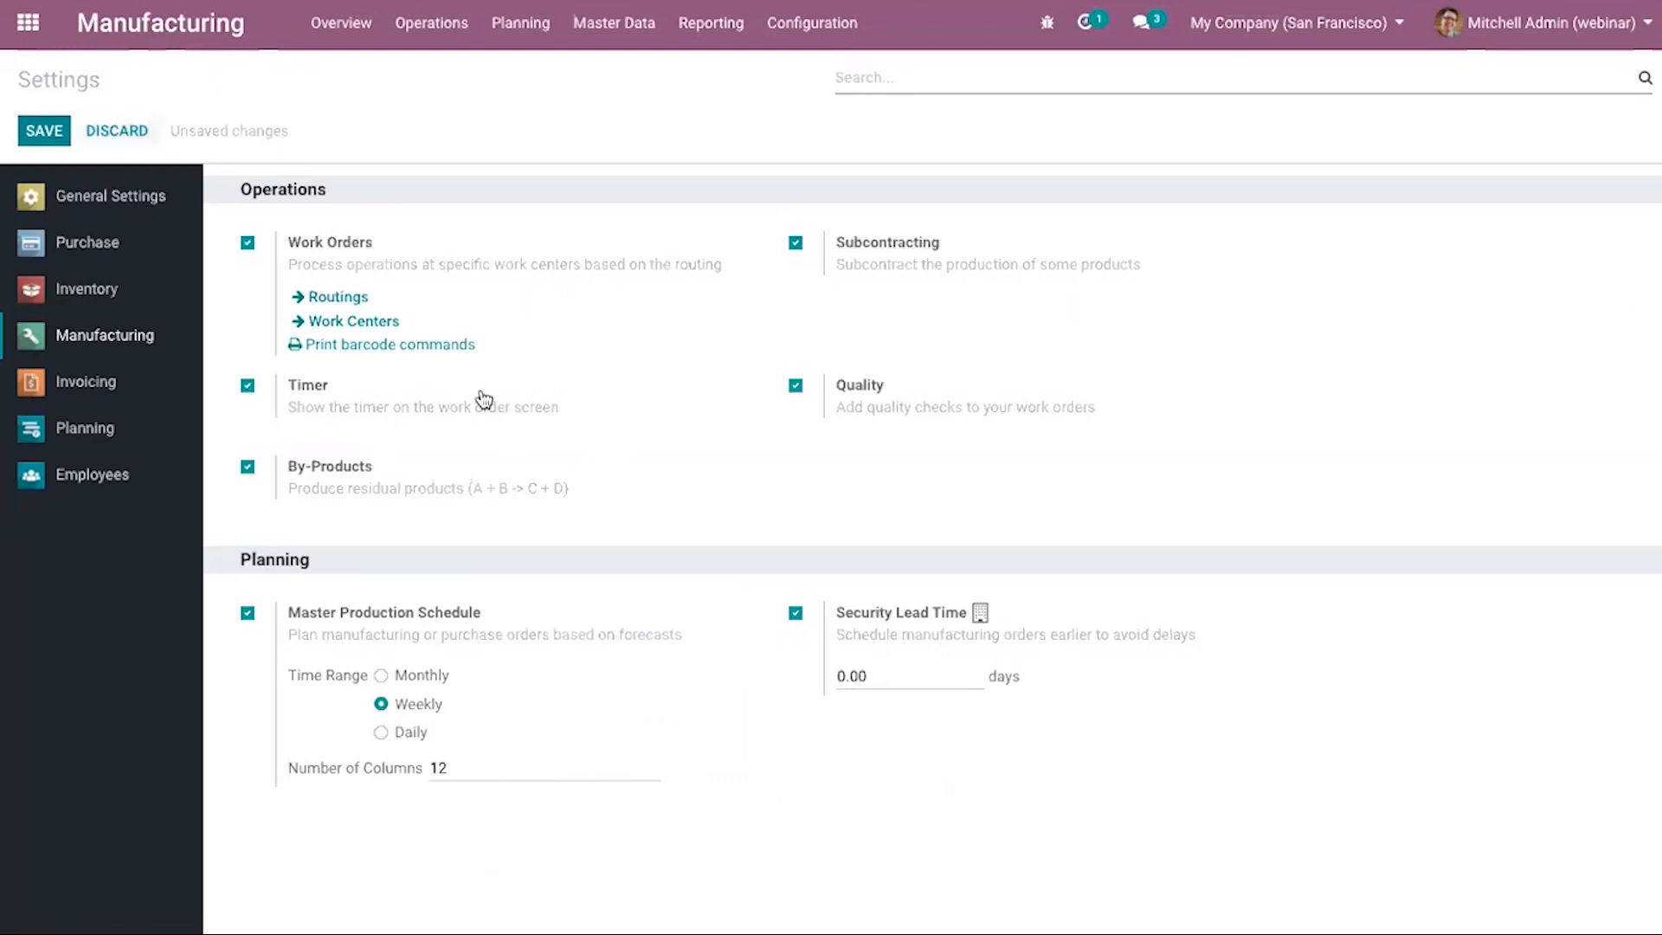
left_click(62, 130)
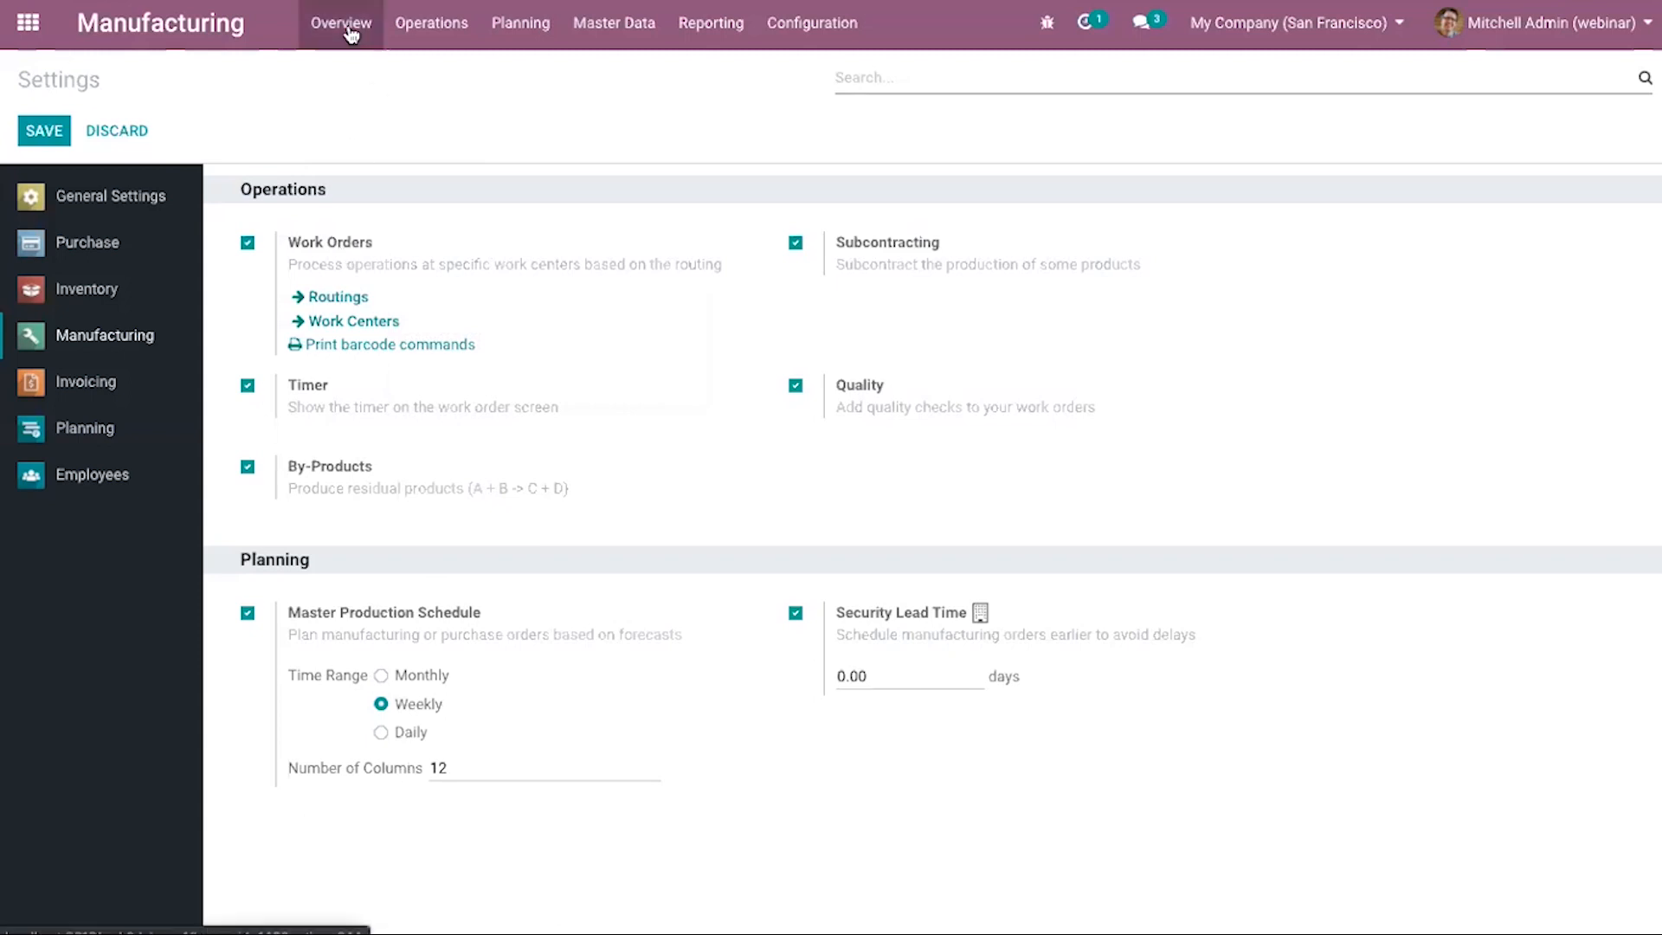
Open the Master Production Schedule and add the product [CONS_89957] Bolt with the default replenishment limits.
left_click(504, 39)
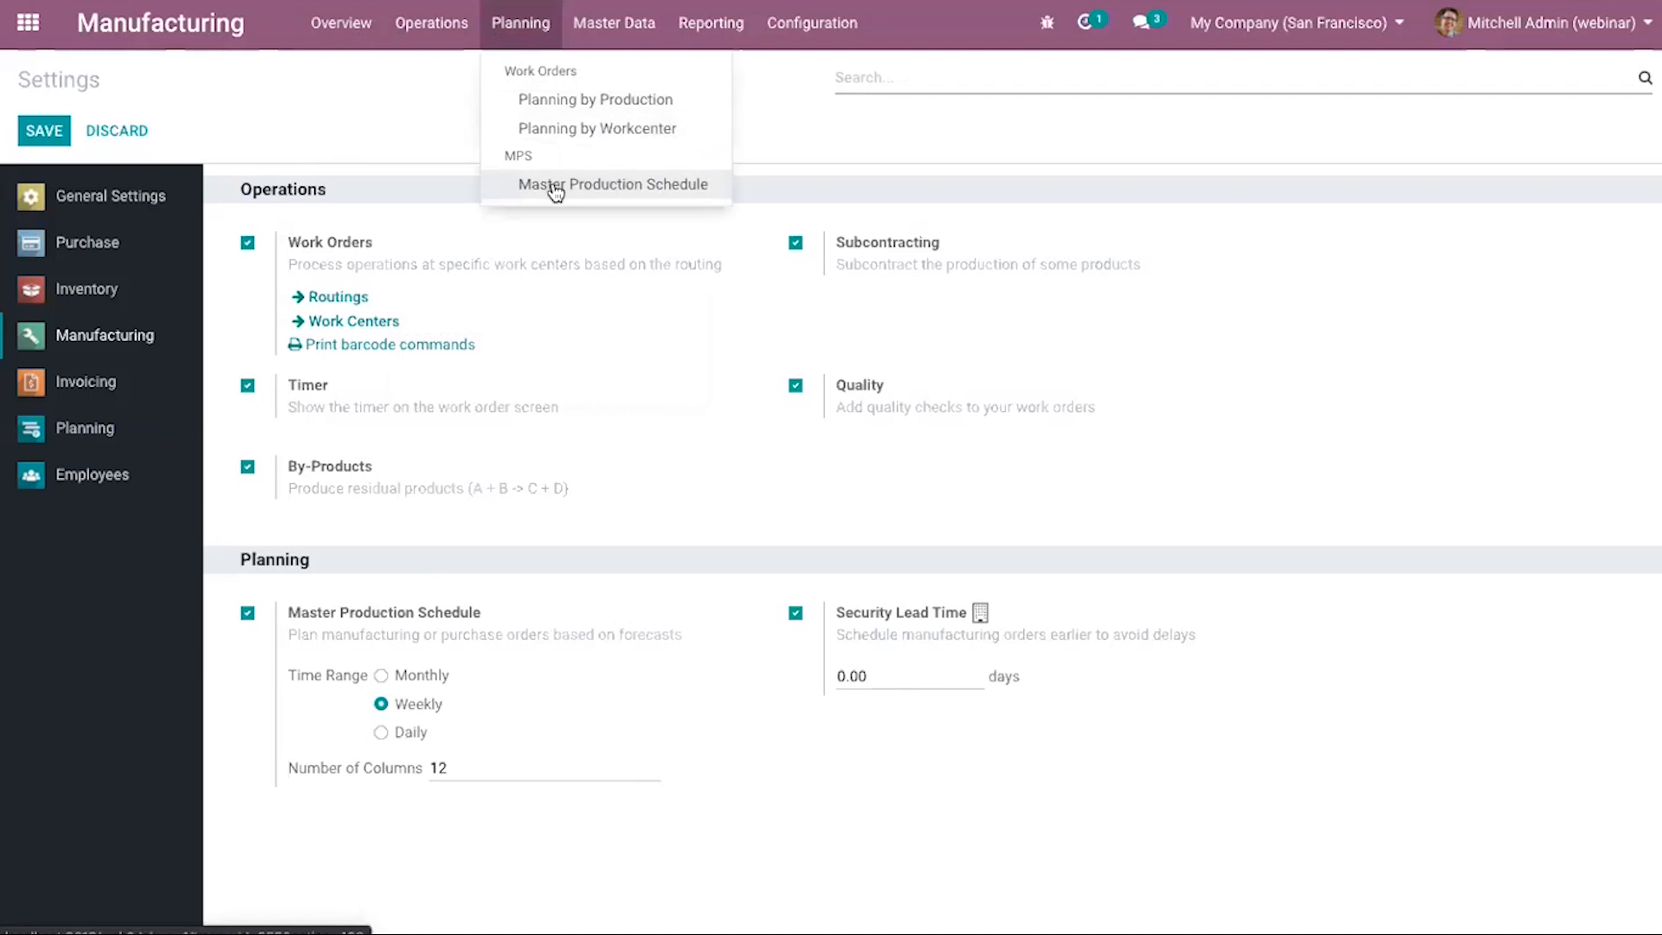
left_click(673, 196)
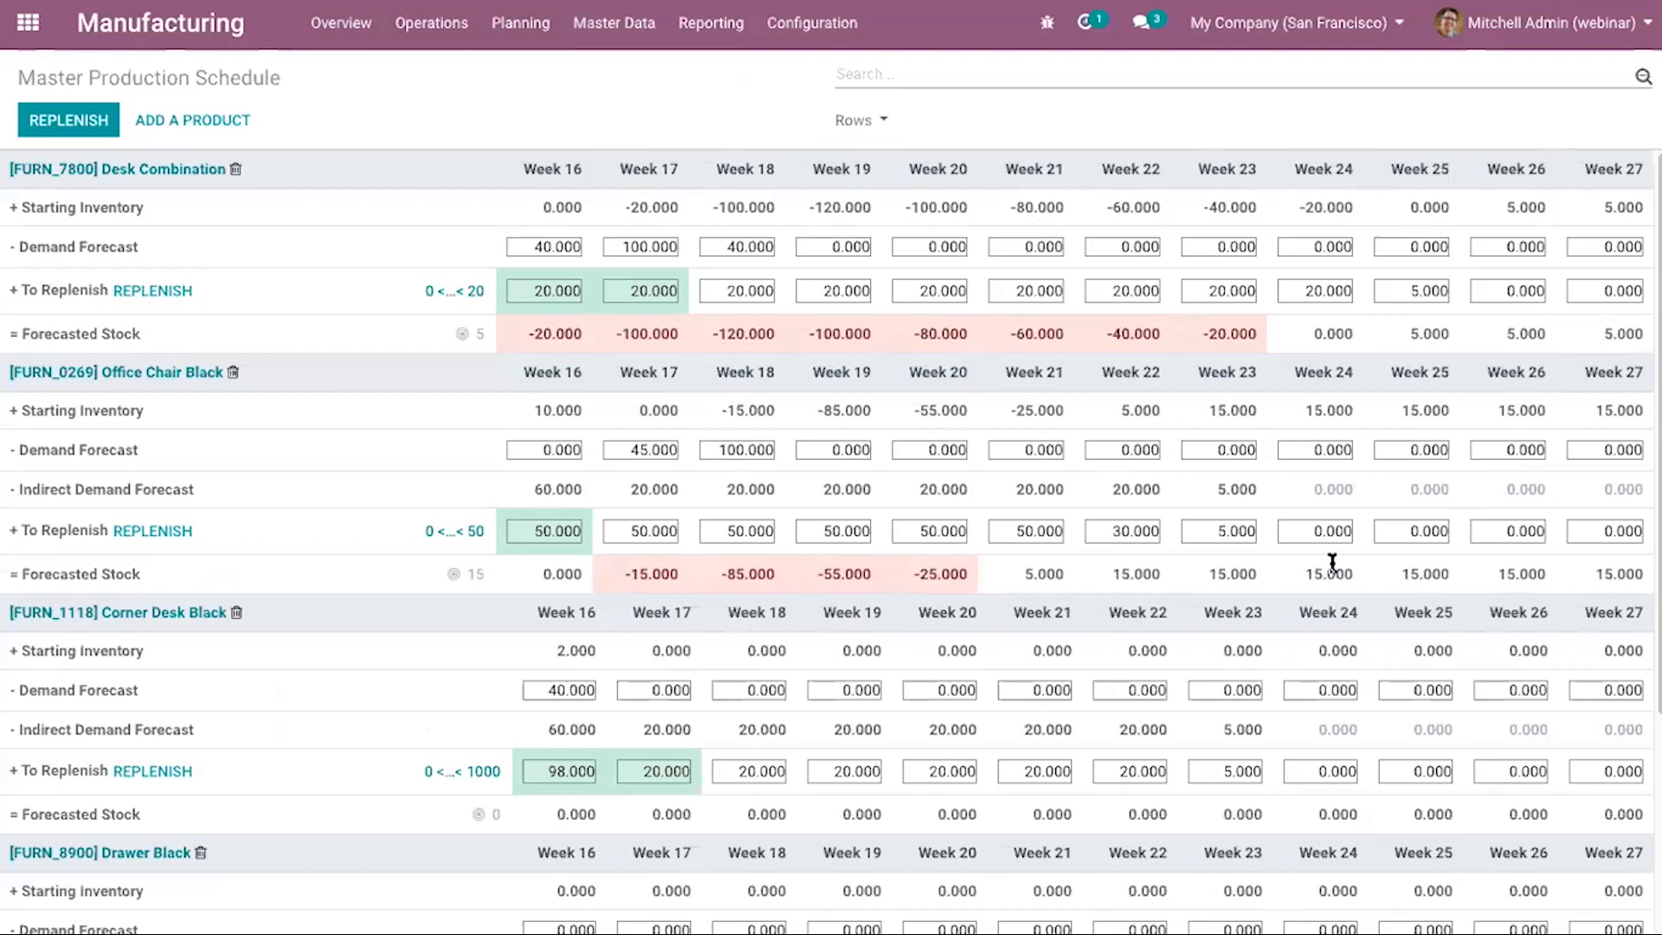
left_click(170, 116)
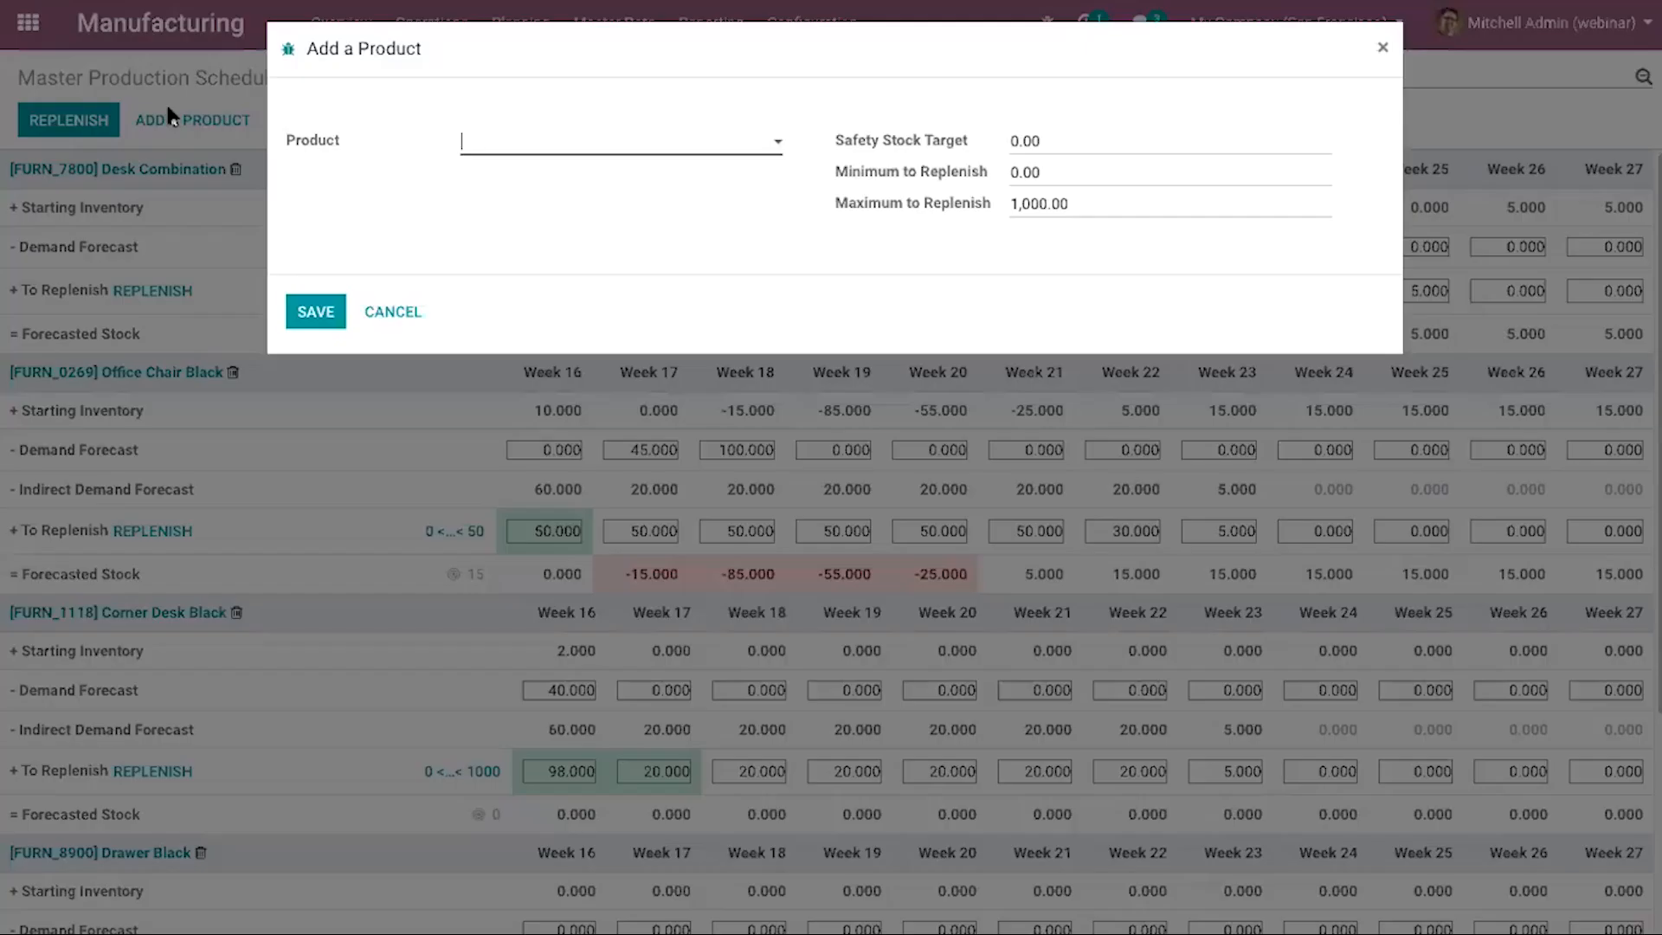
left_click(776, 149)
left_click(726, 204)
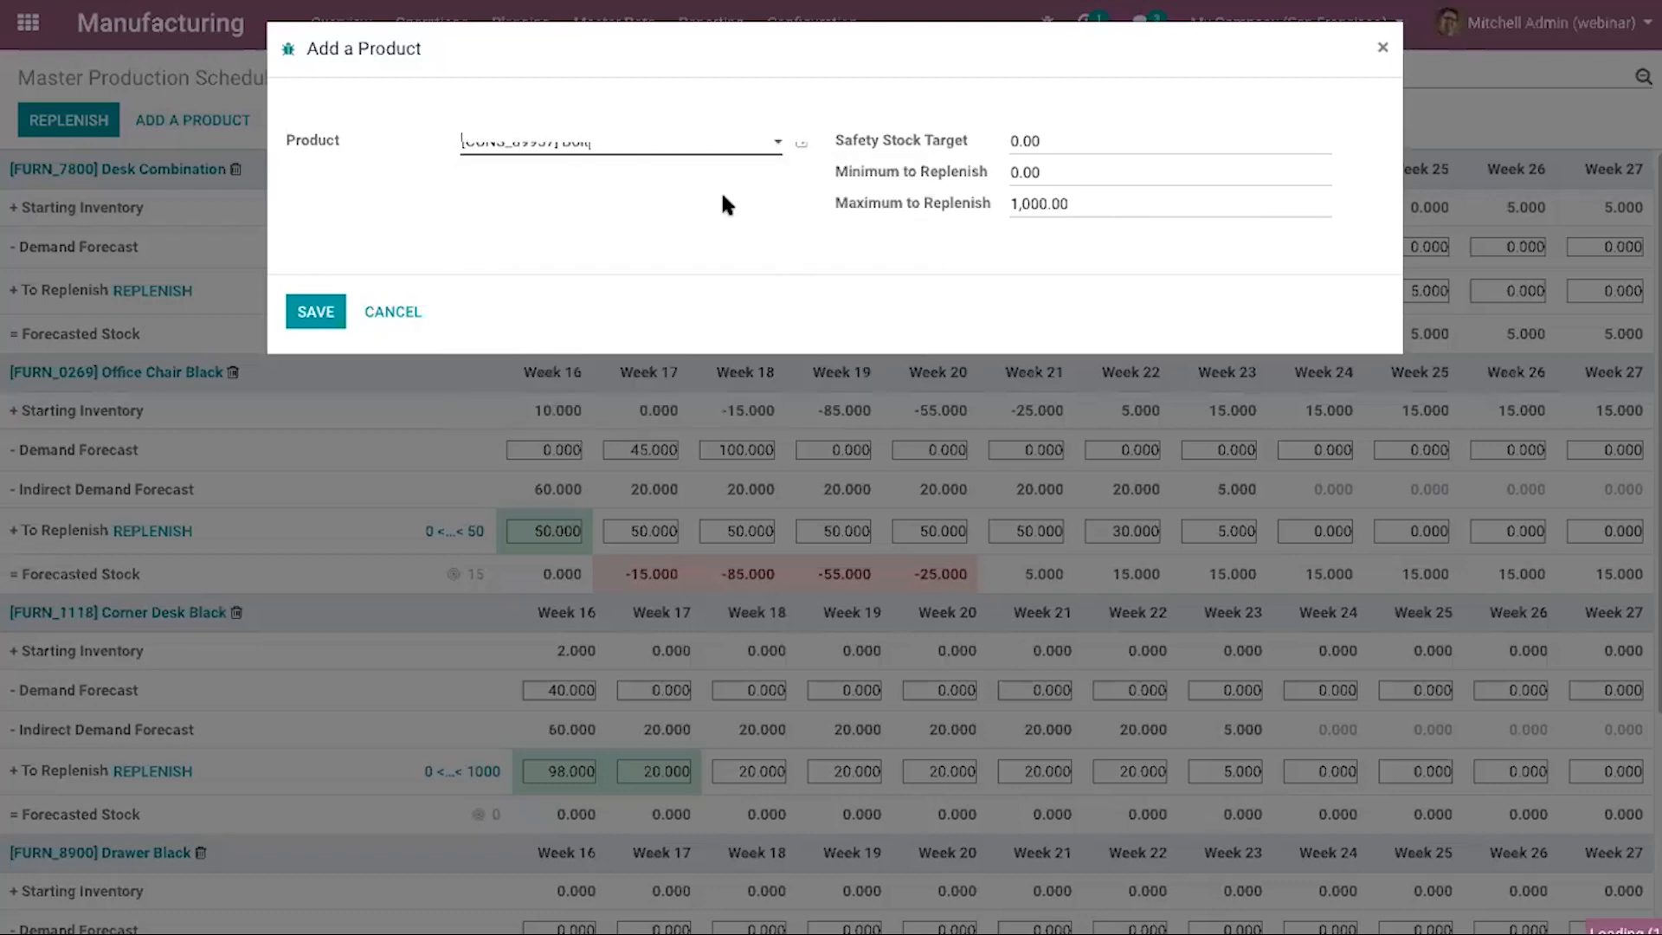
left_click(308, 307)
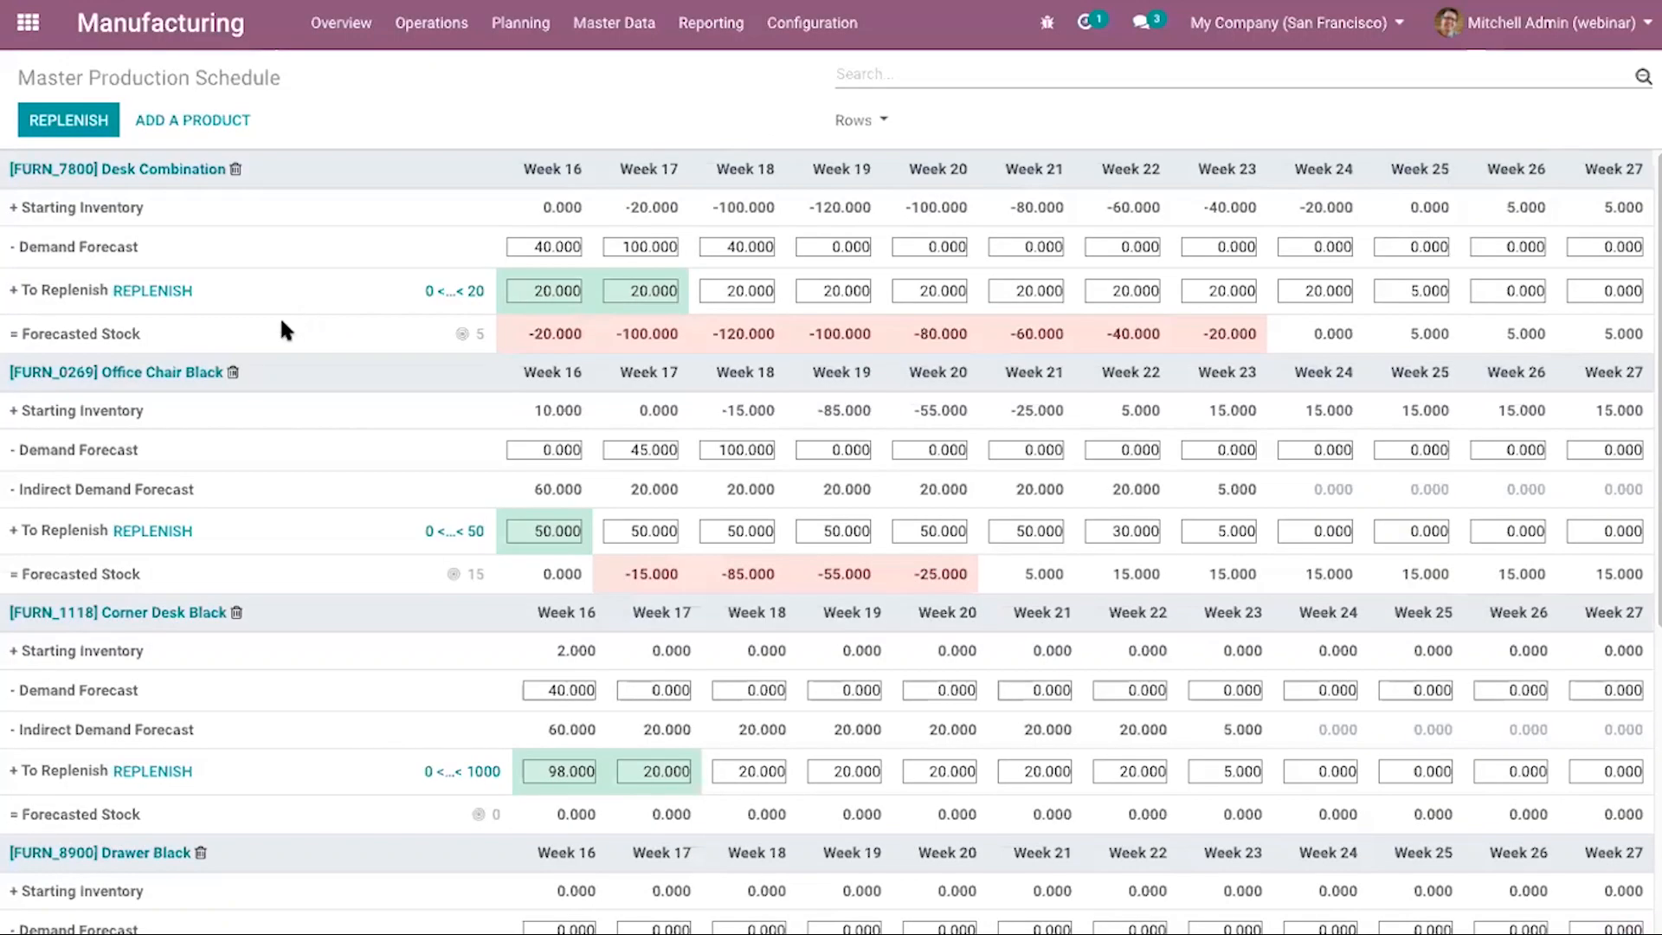
Examine the schedule's product rows, including the added Bolt and the starting inventory and demand forecast lines.
scroll(278, 563, "down", 1)
scroll(278, 563, "up", 1)
scroll(244, 687, "down", 5)
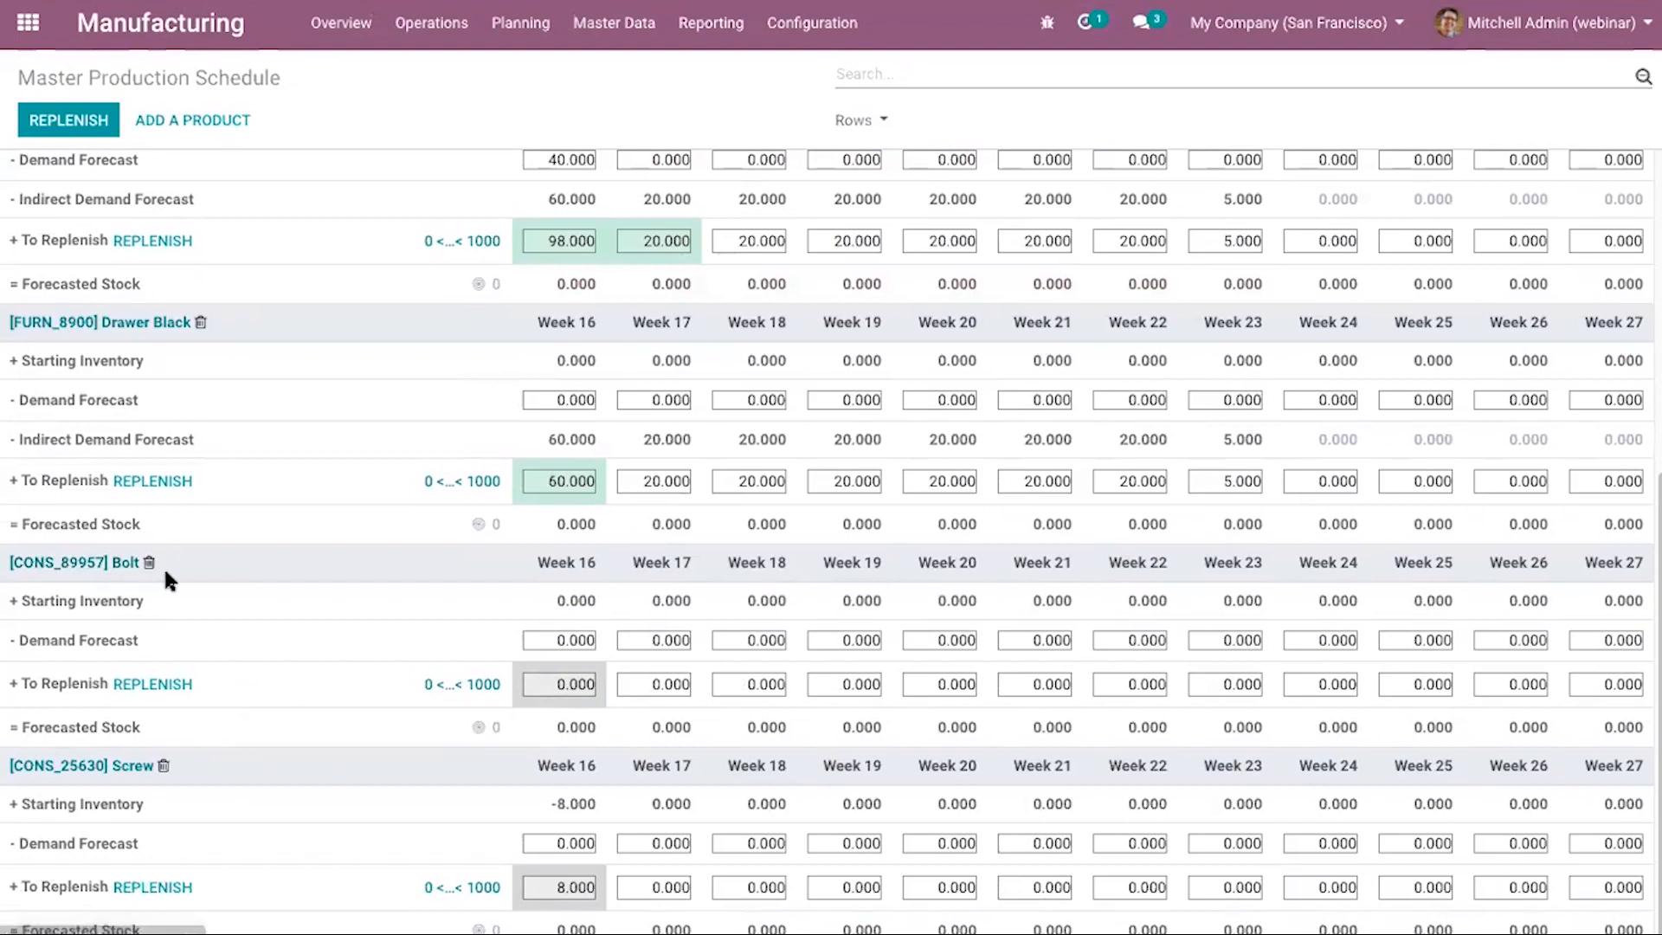
scroll(232, 756, "up", 5)
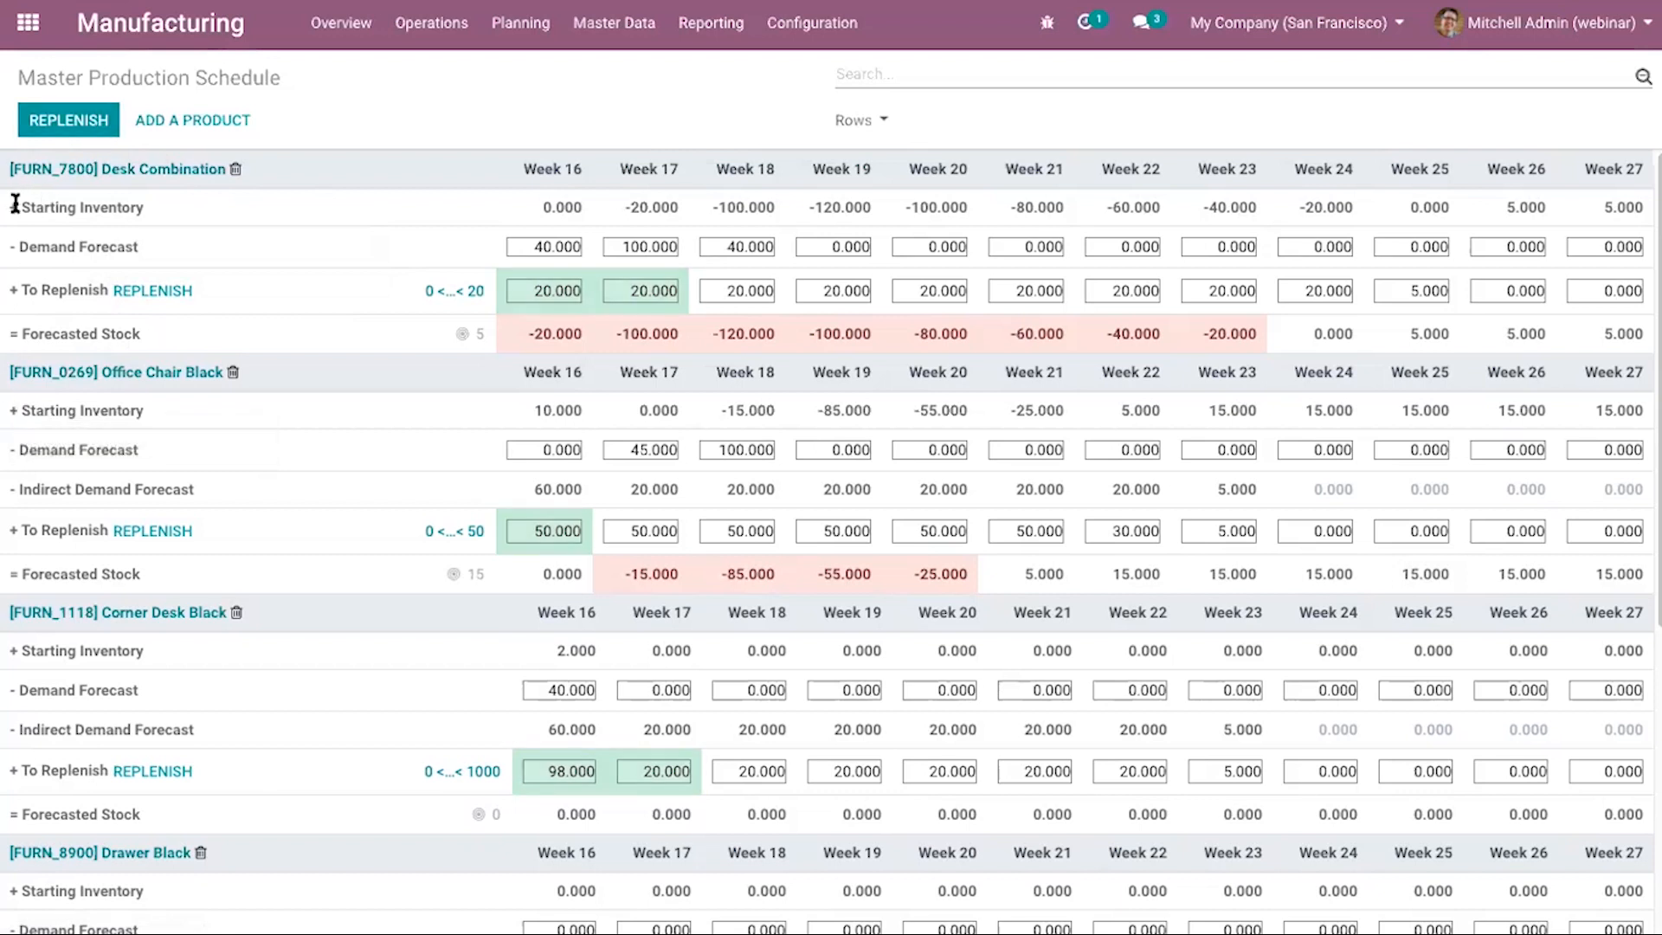
mouse_move(16, 201)
double_click(544, 406)
mouse_move(111, 256)
Replenish the Desk Combination in the Master Production Schedule and look over its forecasted stock.
scroll(321, 360, "down", 2)
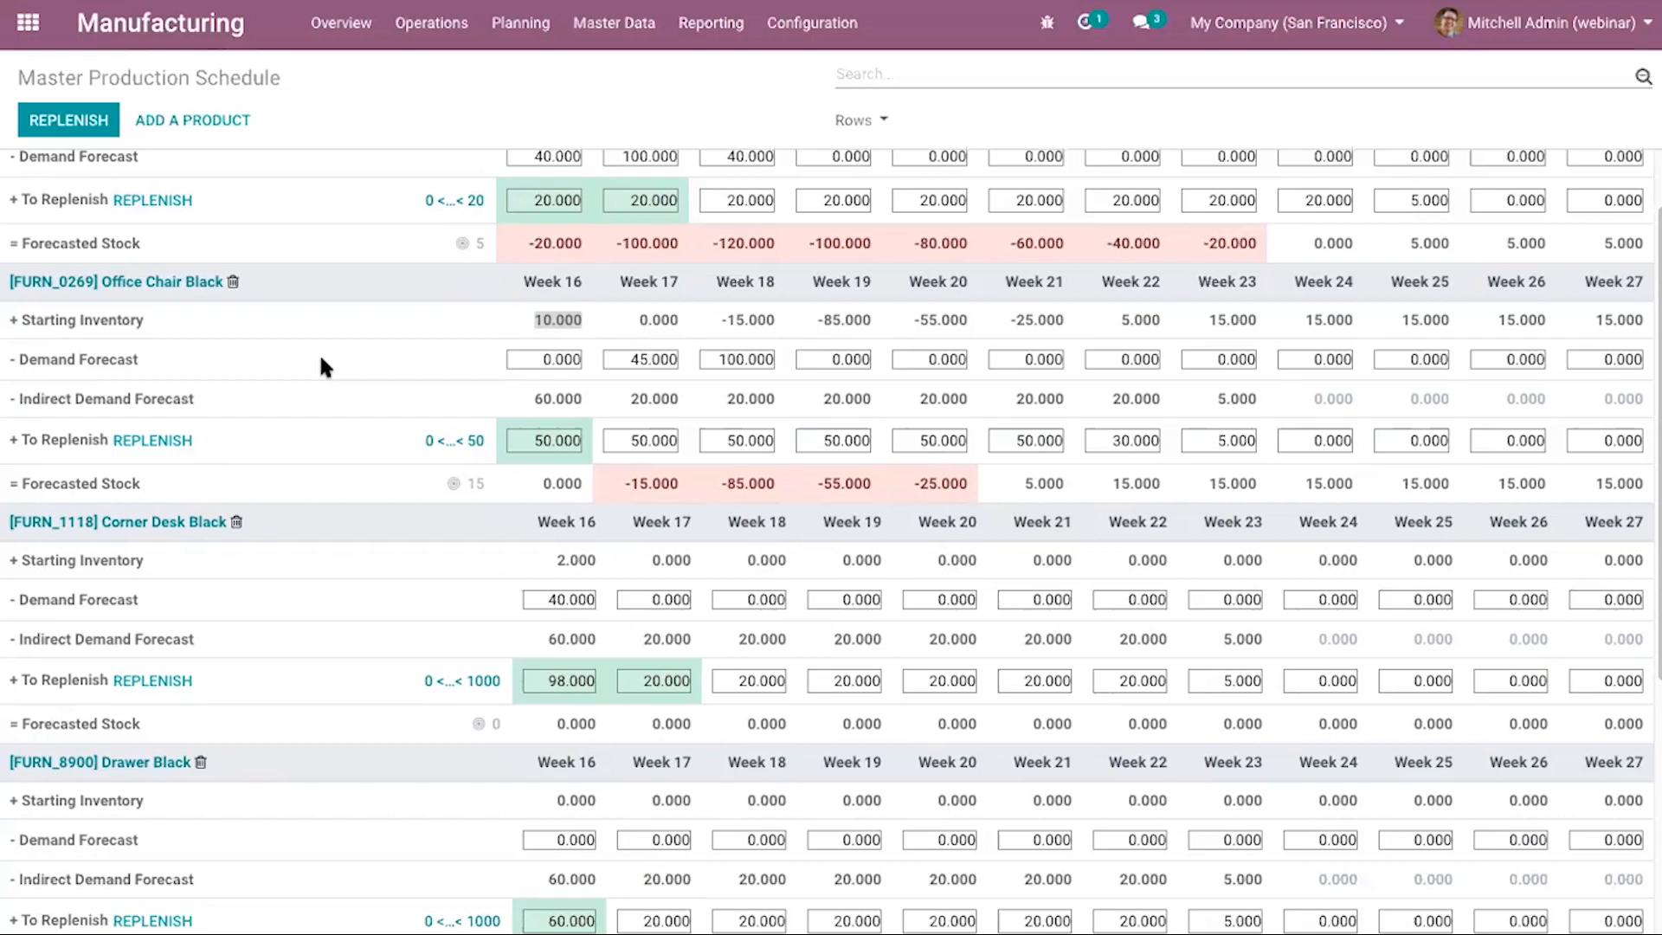
left_click(154, 201)
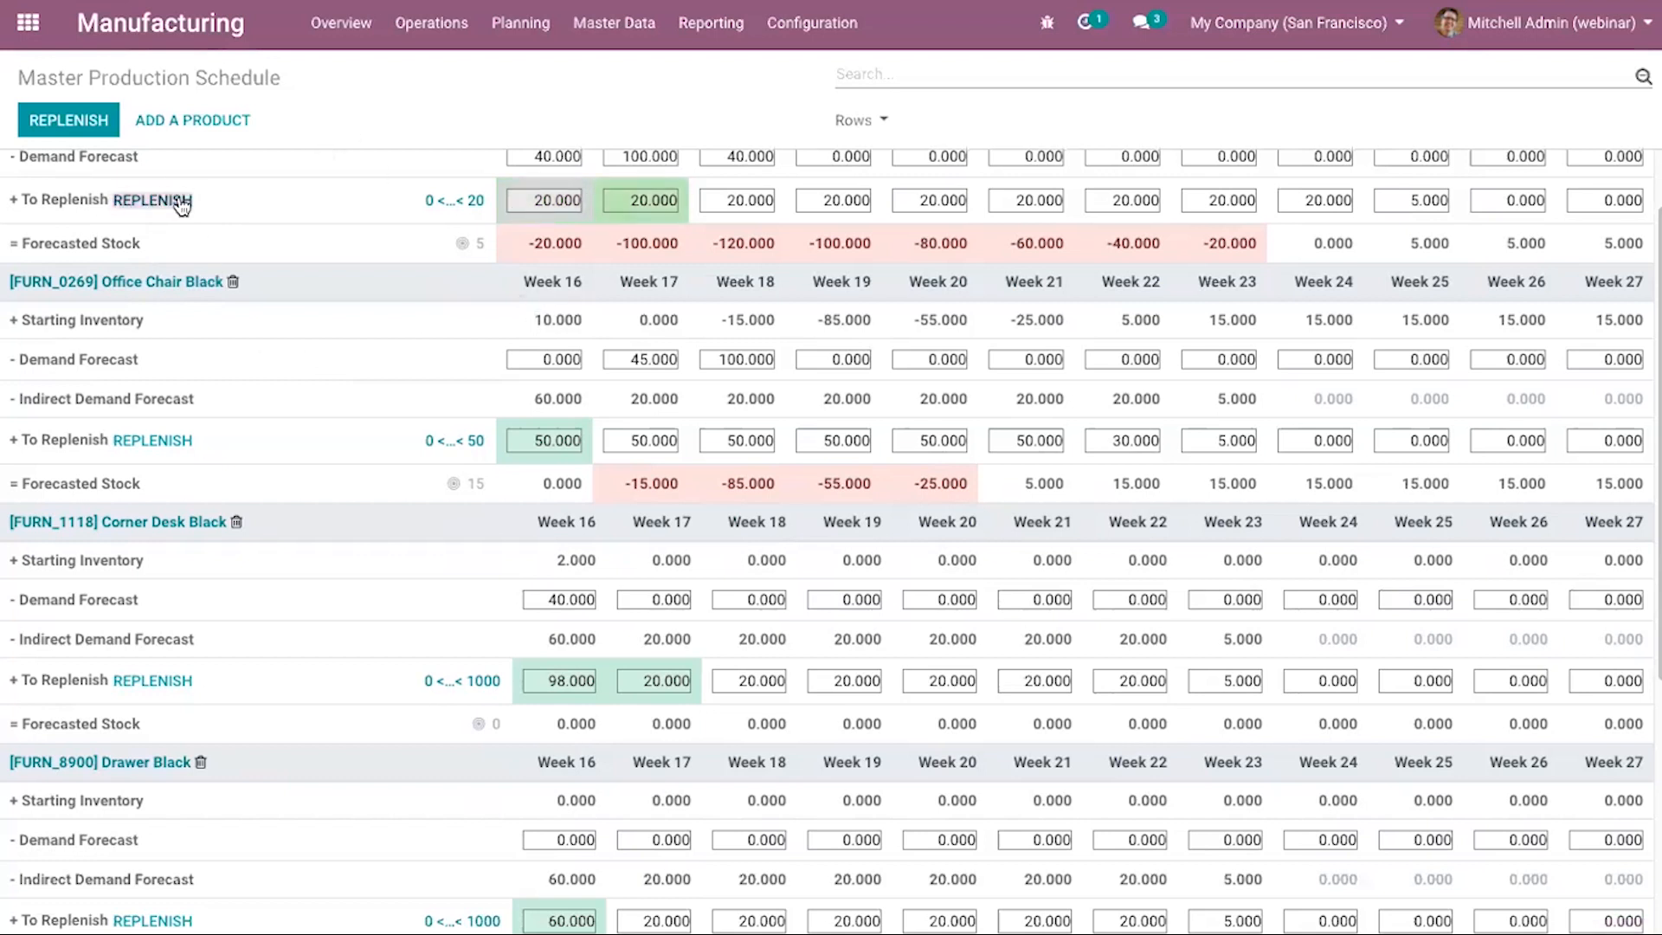
scroll(182, 203, "up", 1)
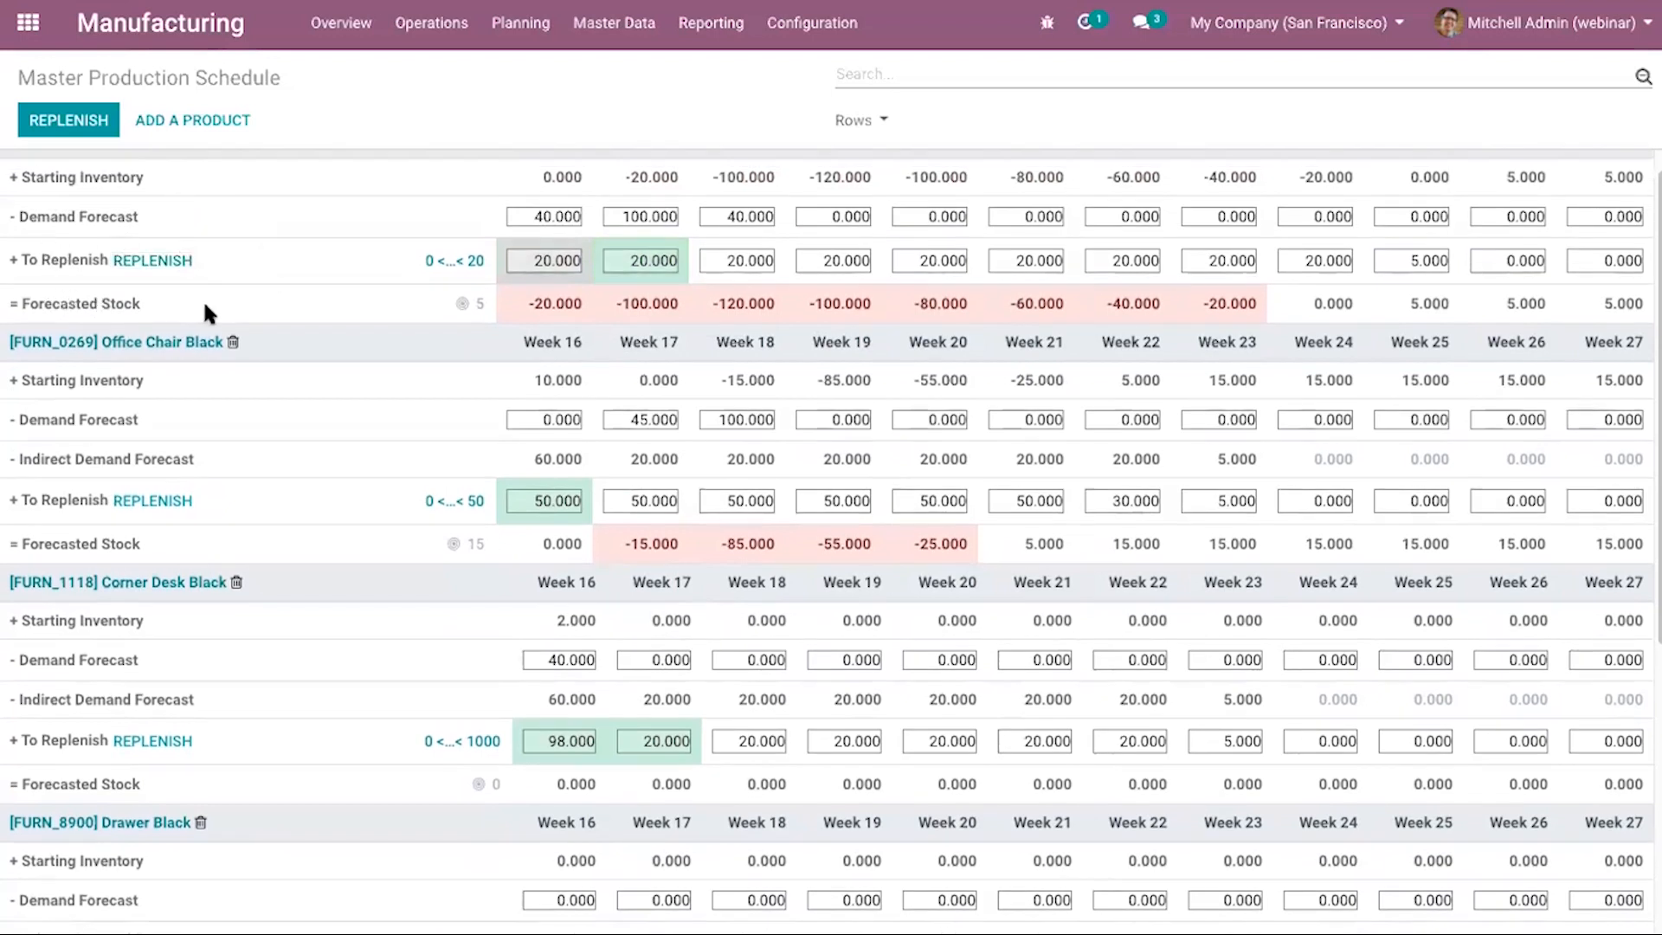
mouse_move(205, 308)
scroll(483, 387, "down", 1)
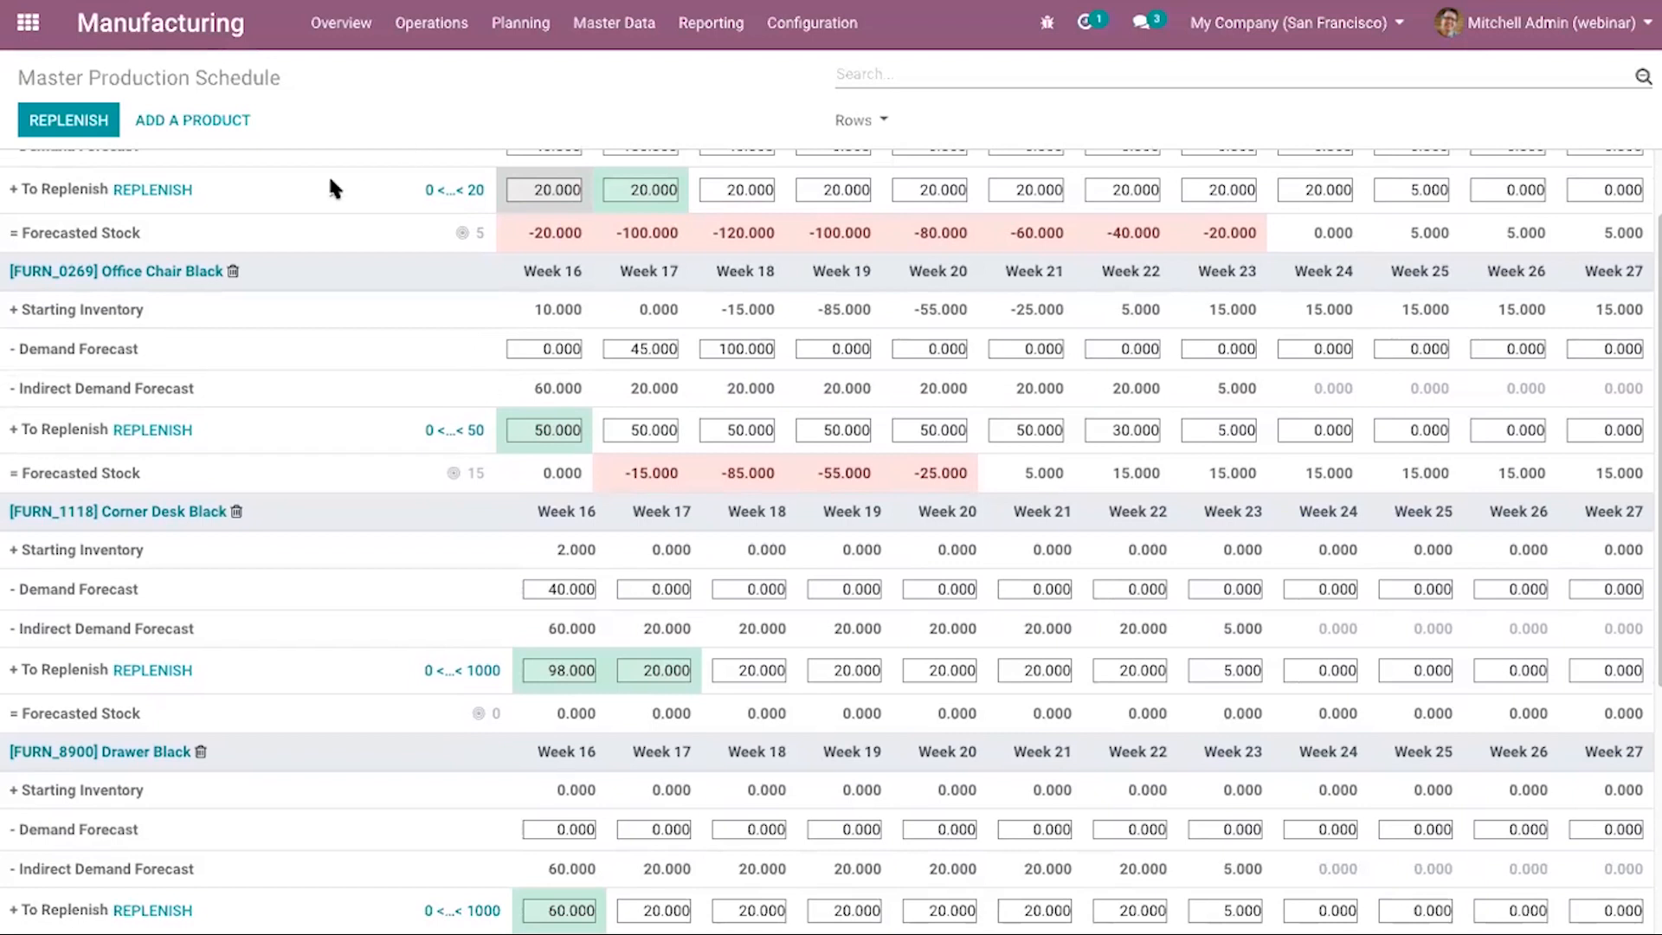
Review the safety stock target and minimum and maximum to replenish fields for adding a product, cancel, and look over the schedule.
scroll(318, 220, "up", 2)
left_click(213, 127)
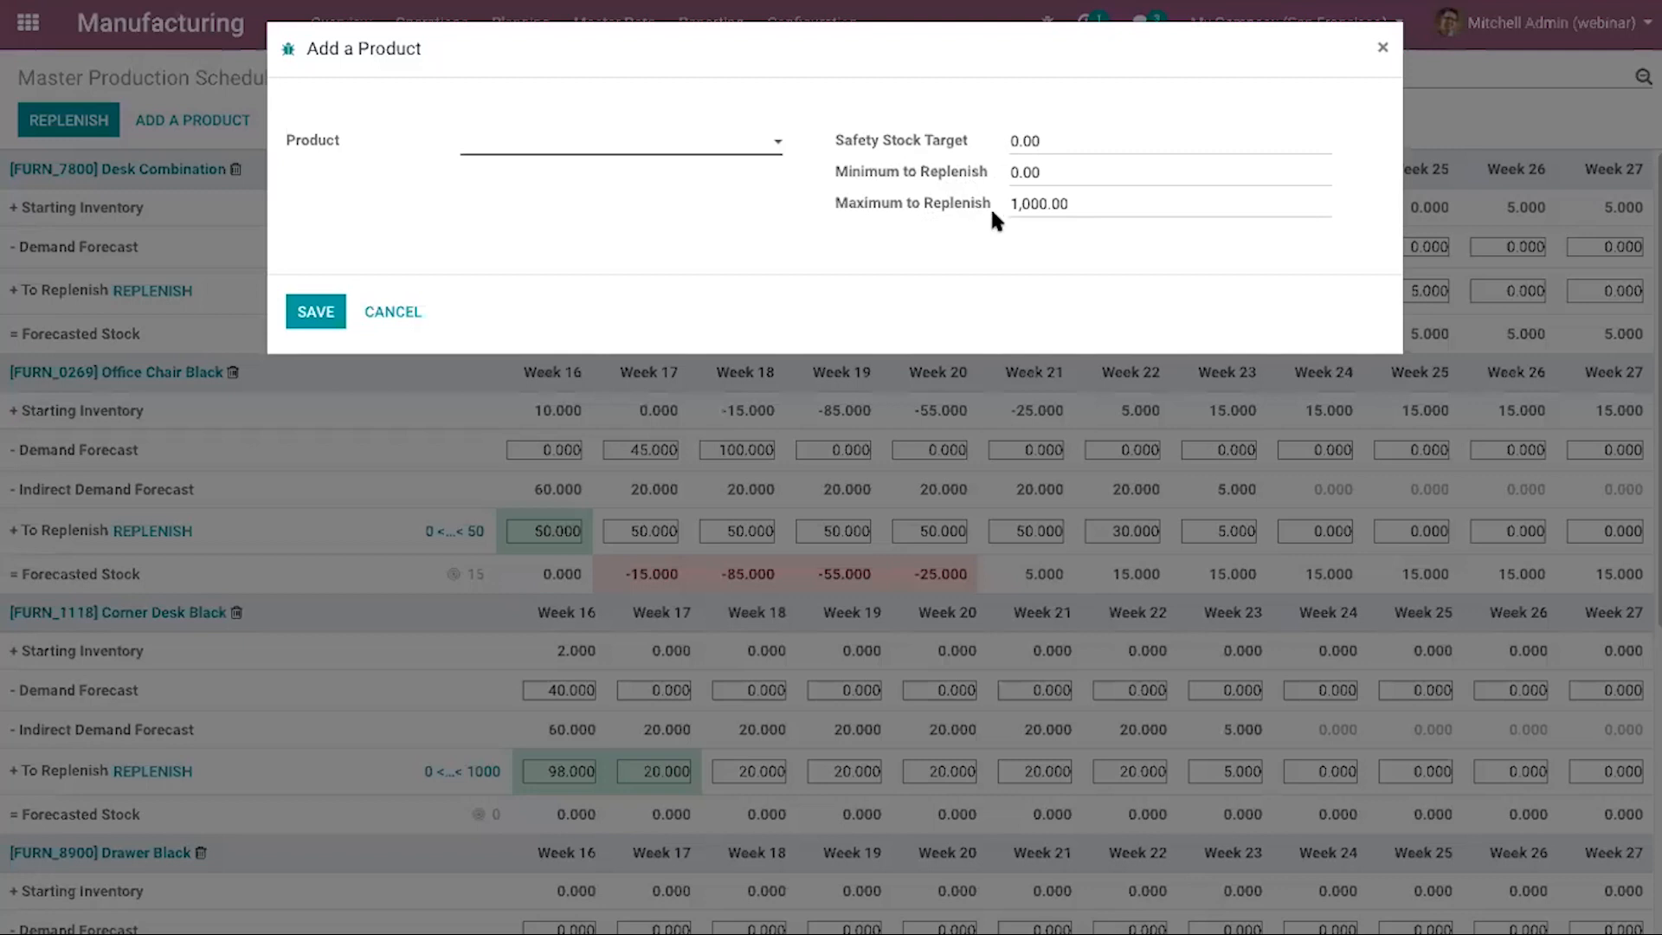
mouse_move(892, 190)
left_click(381, 313)
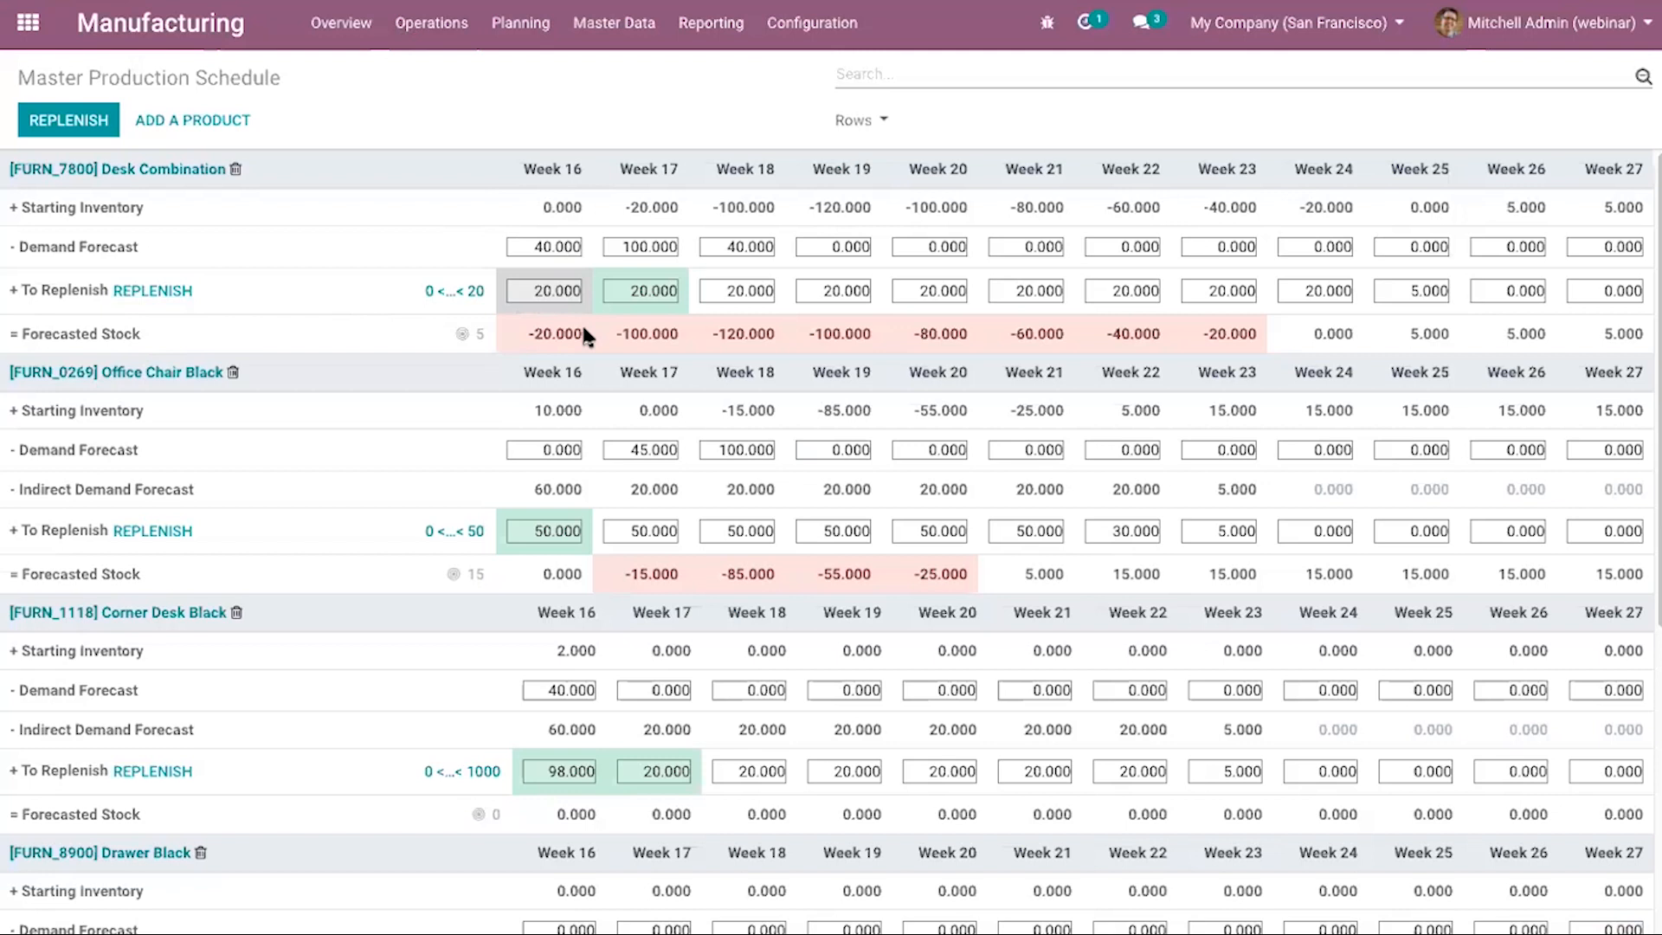
scroll(583, 334, "down", 1)
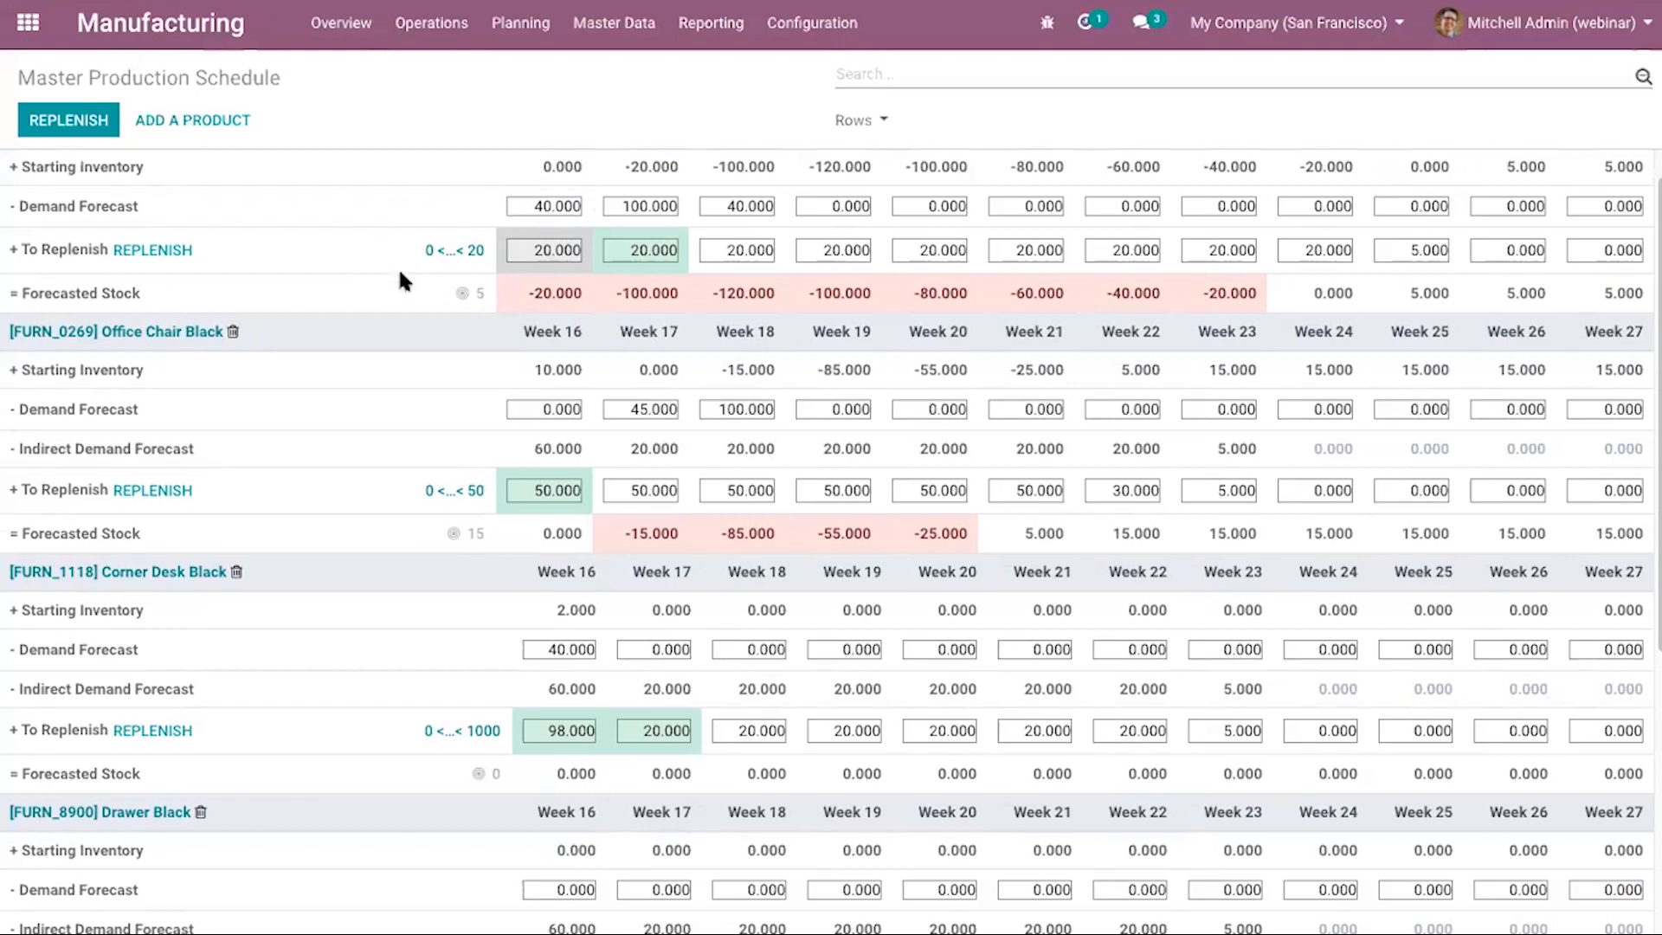
mouse_move(400, 278)
mouse_move(200, 439)
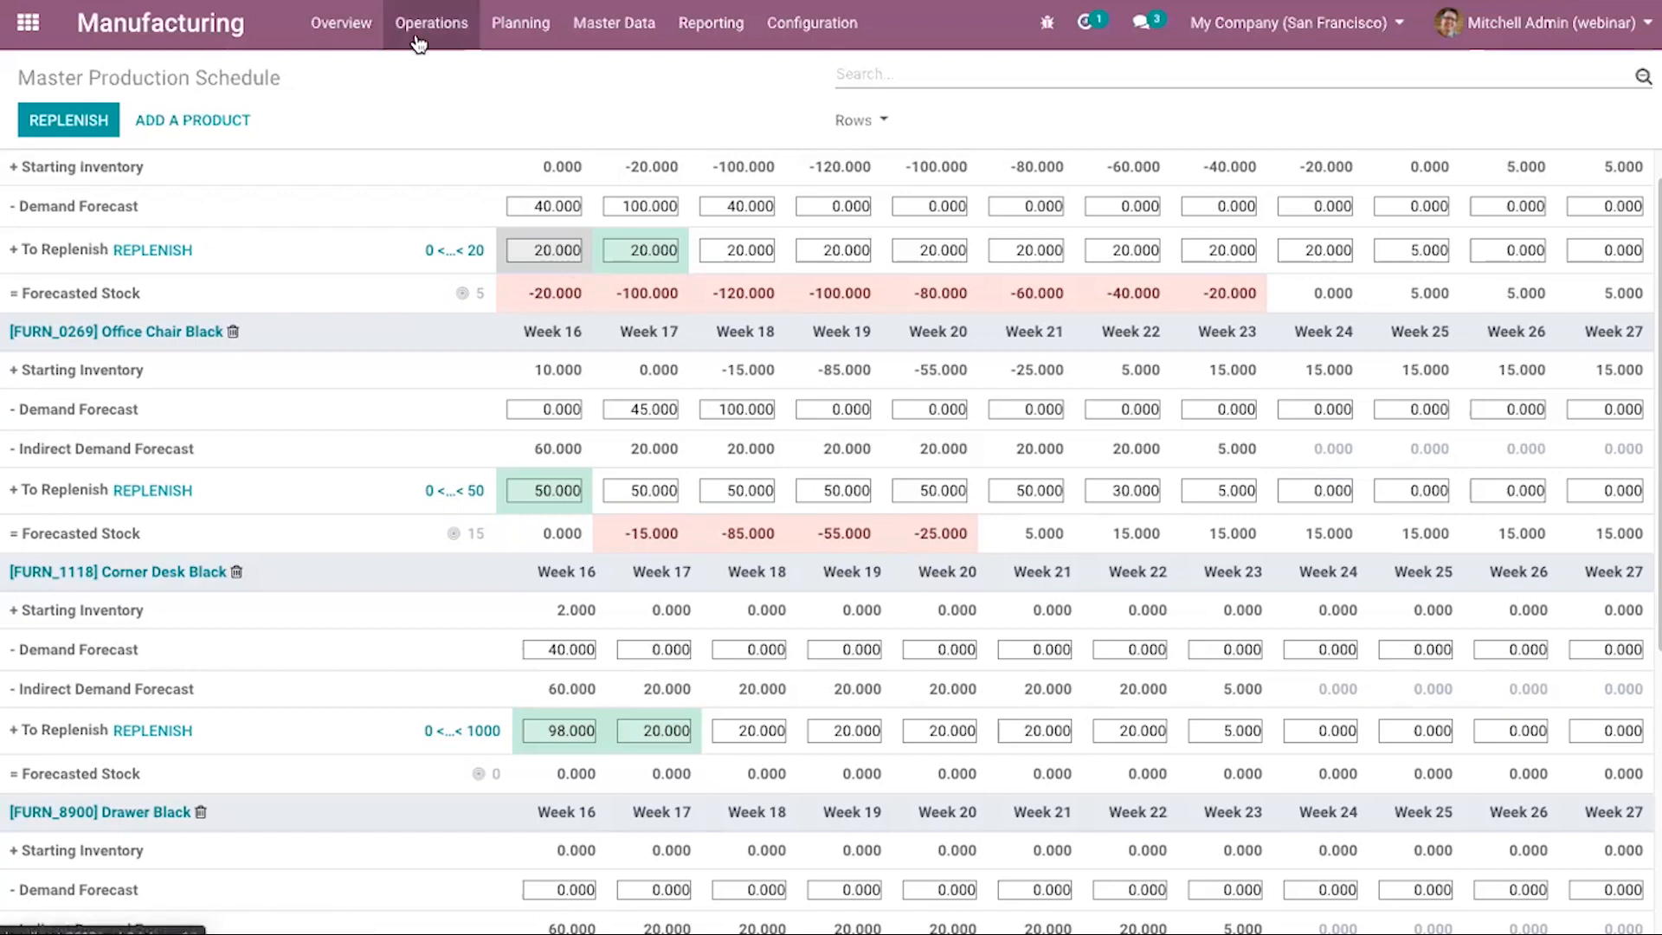
Switch to the PLM app and open the engineering changes of New Product Introduction.
left_click(29, 22)
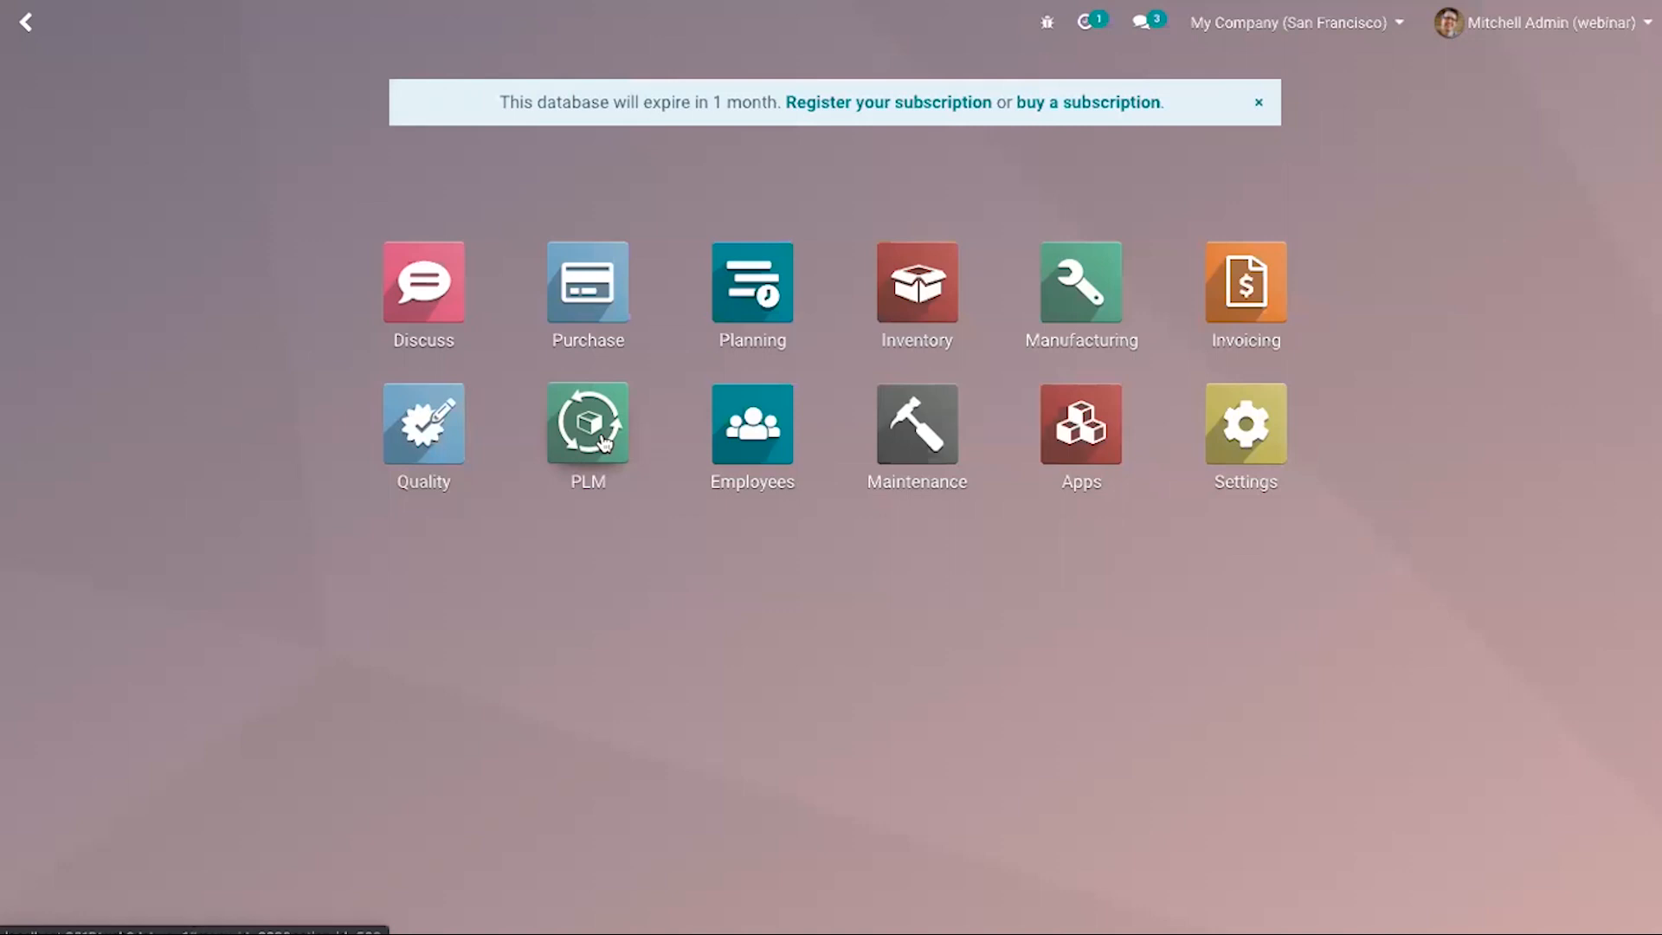
left_click(603, 443)
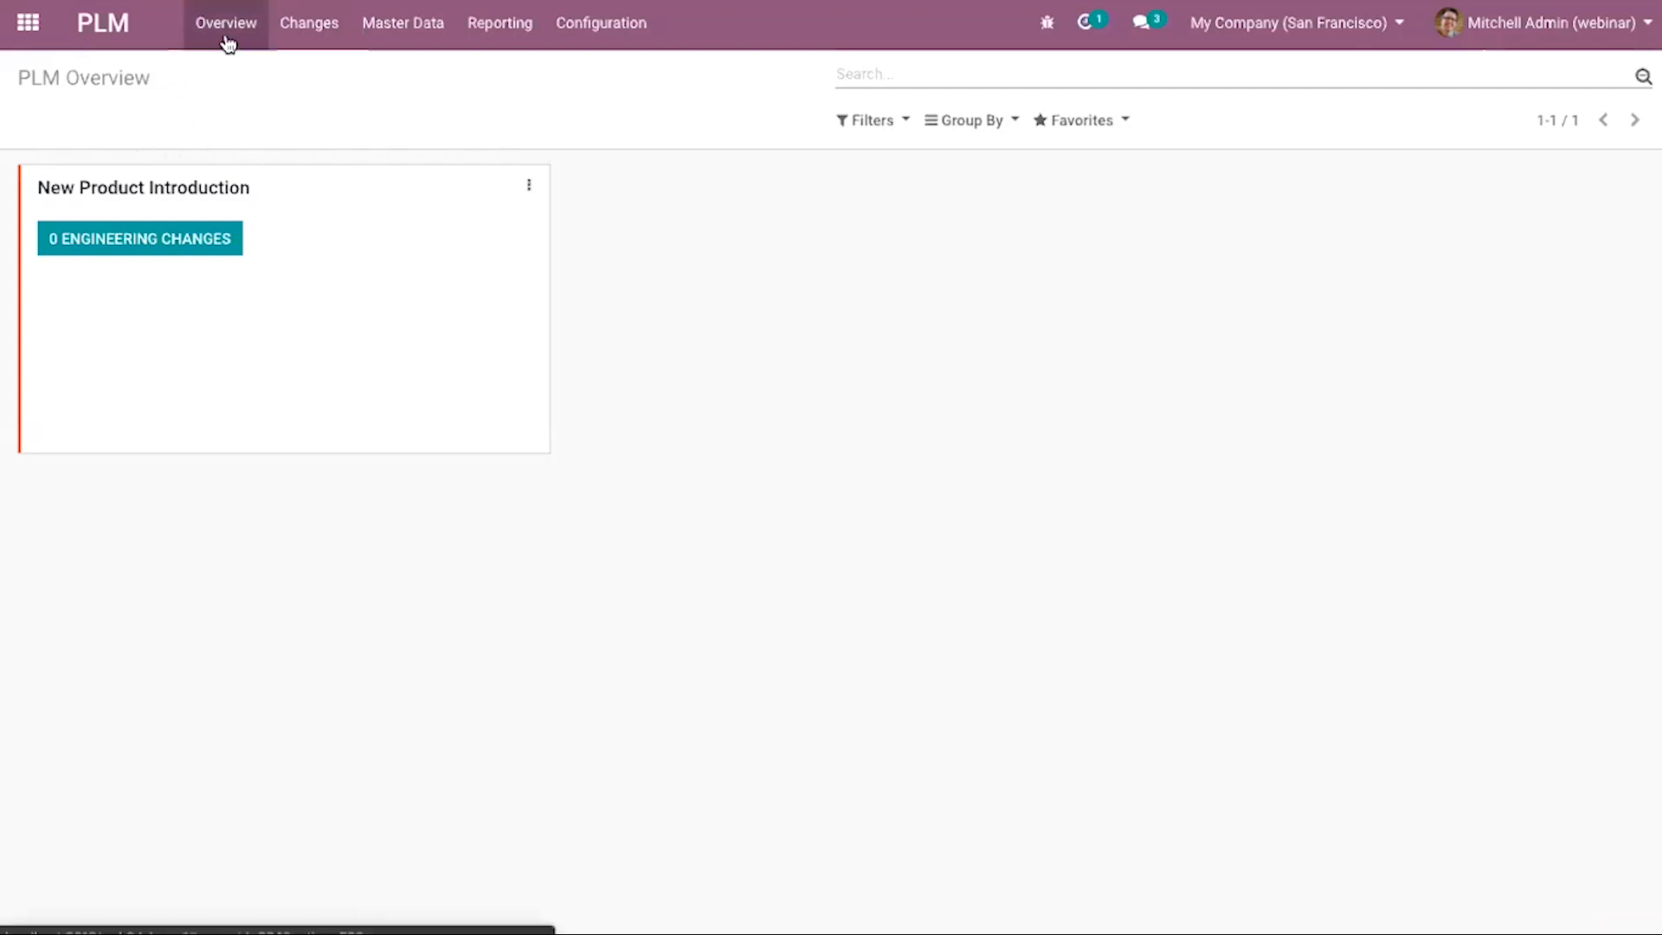
left_click(152, 249)
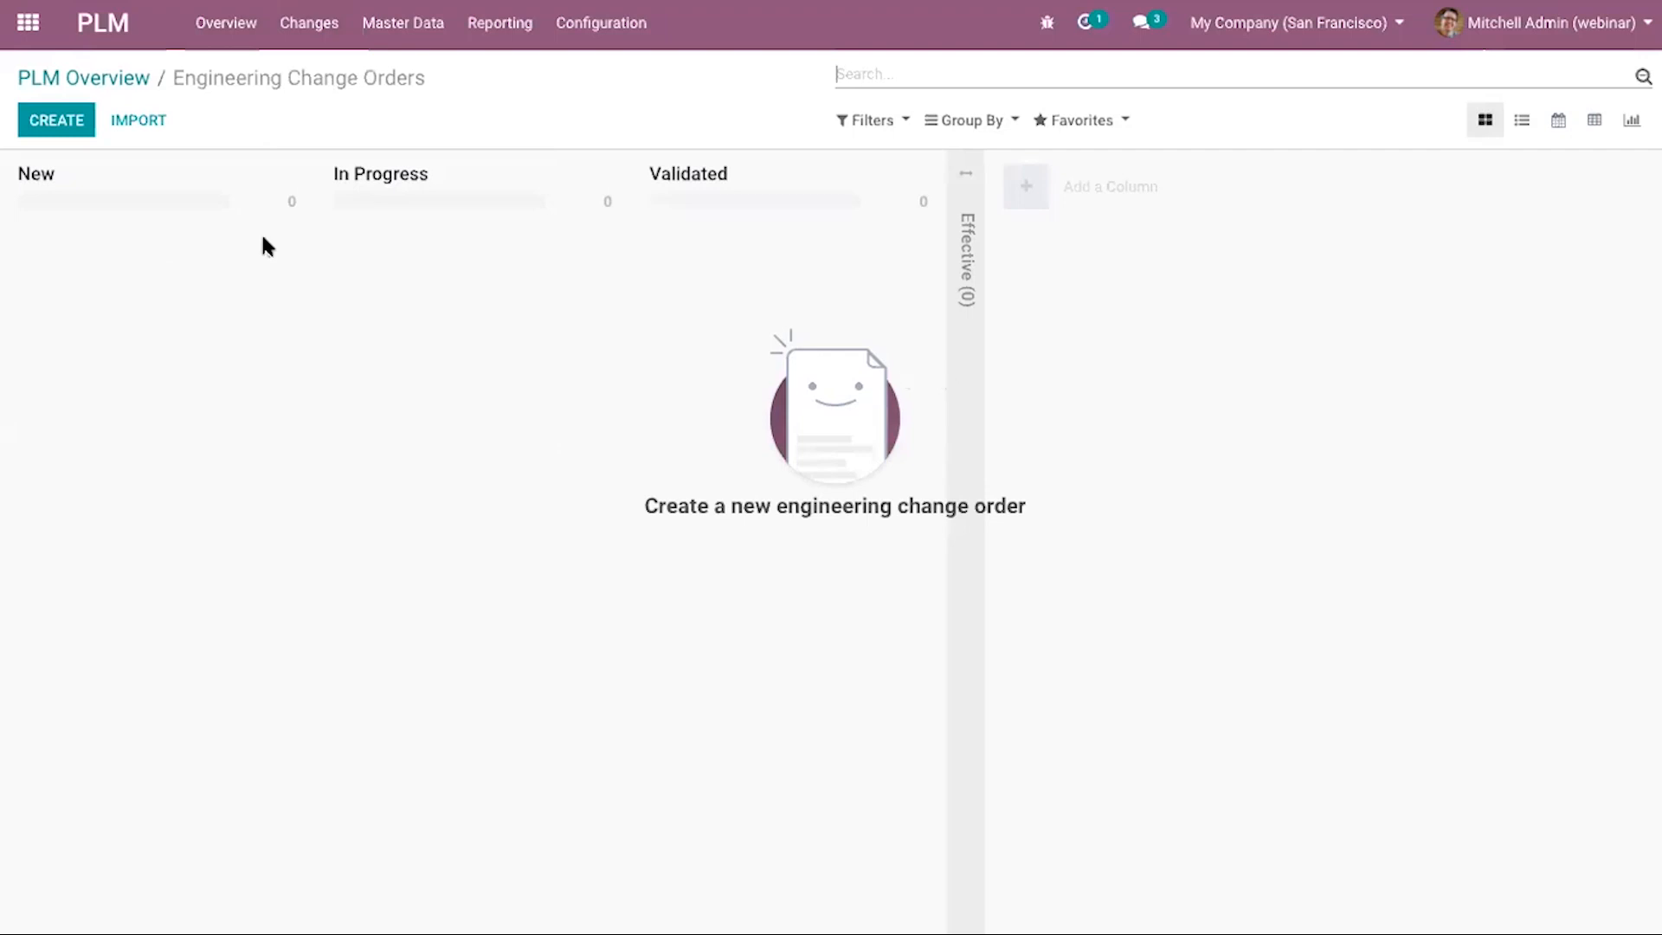
Draft an engineering change order summarized "ECO test" with type New Product Introduction, applied on BoM and Routing.
left_click(66, 130)
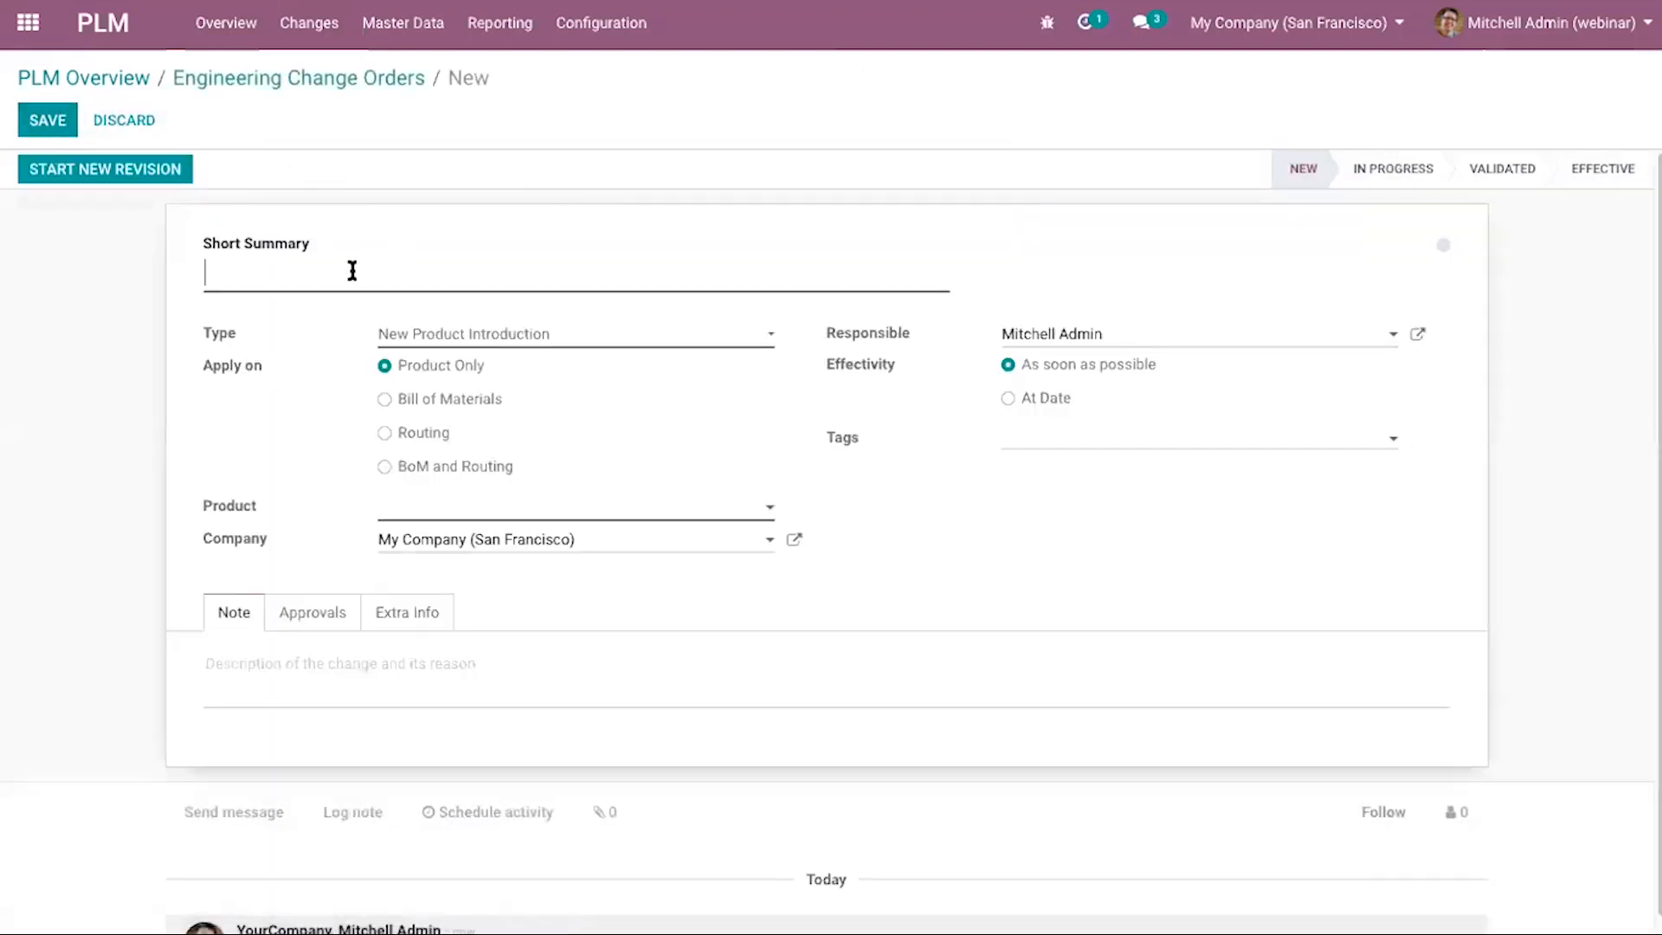
left_click(345, 272)
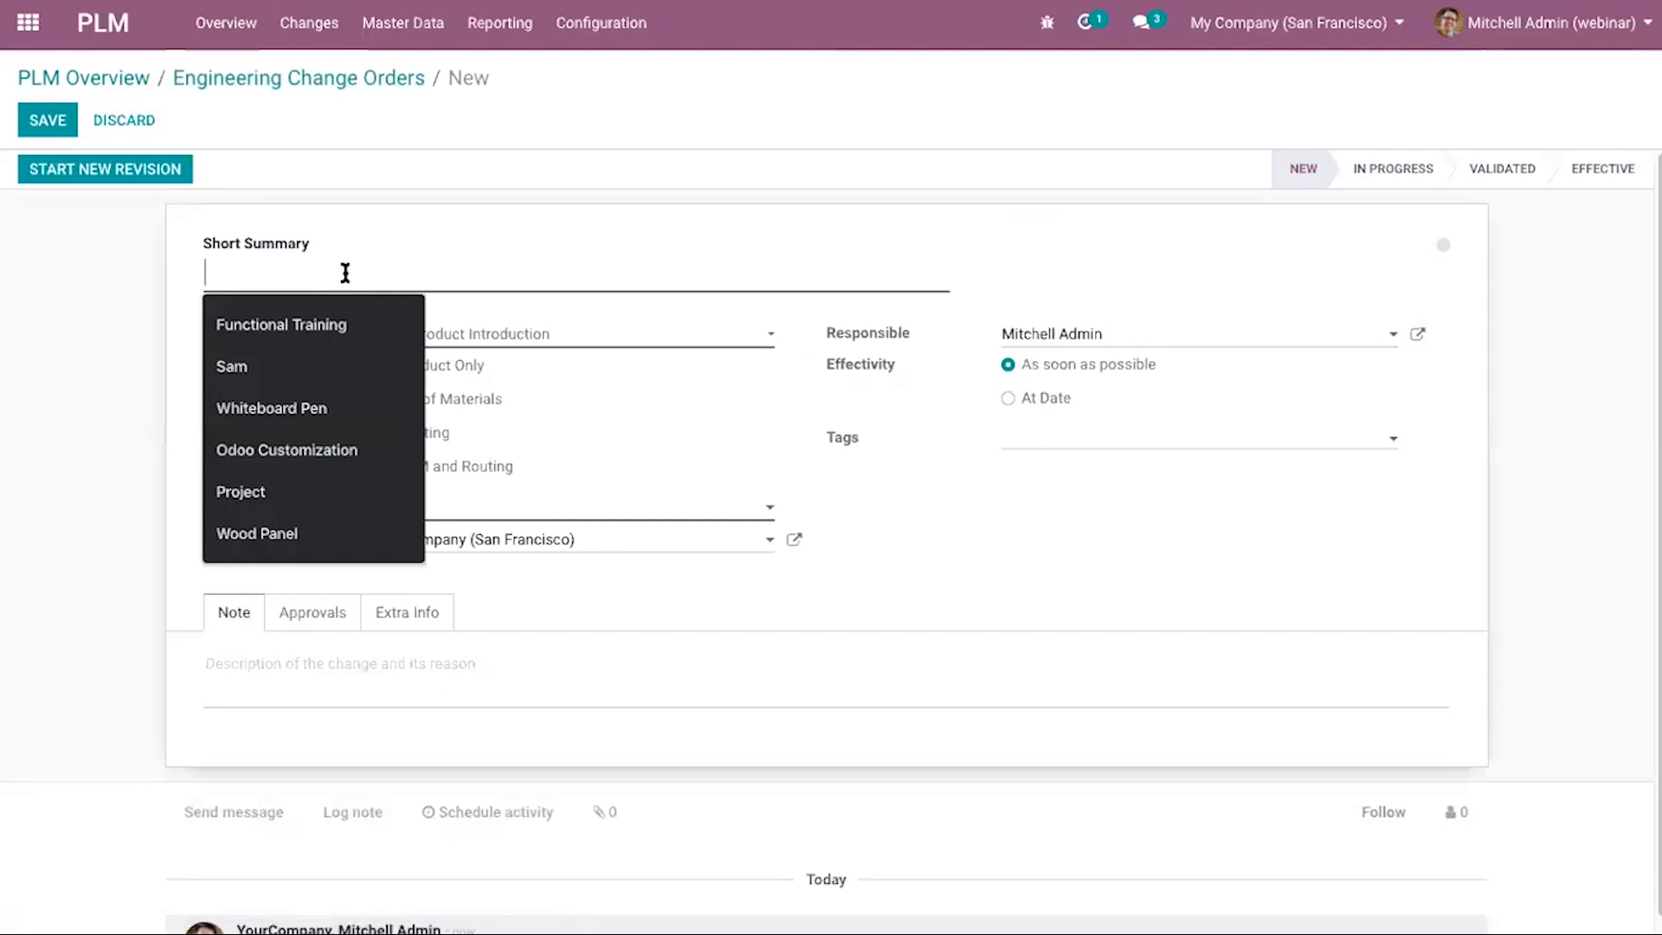
type("ECO test")
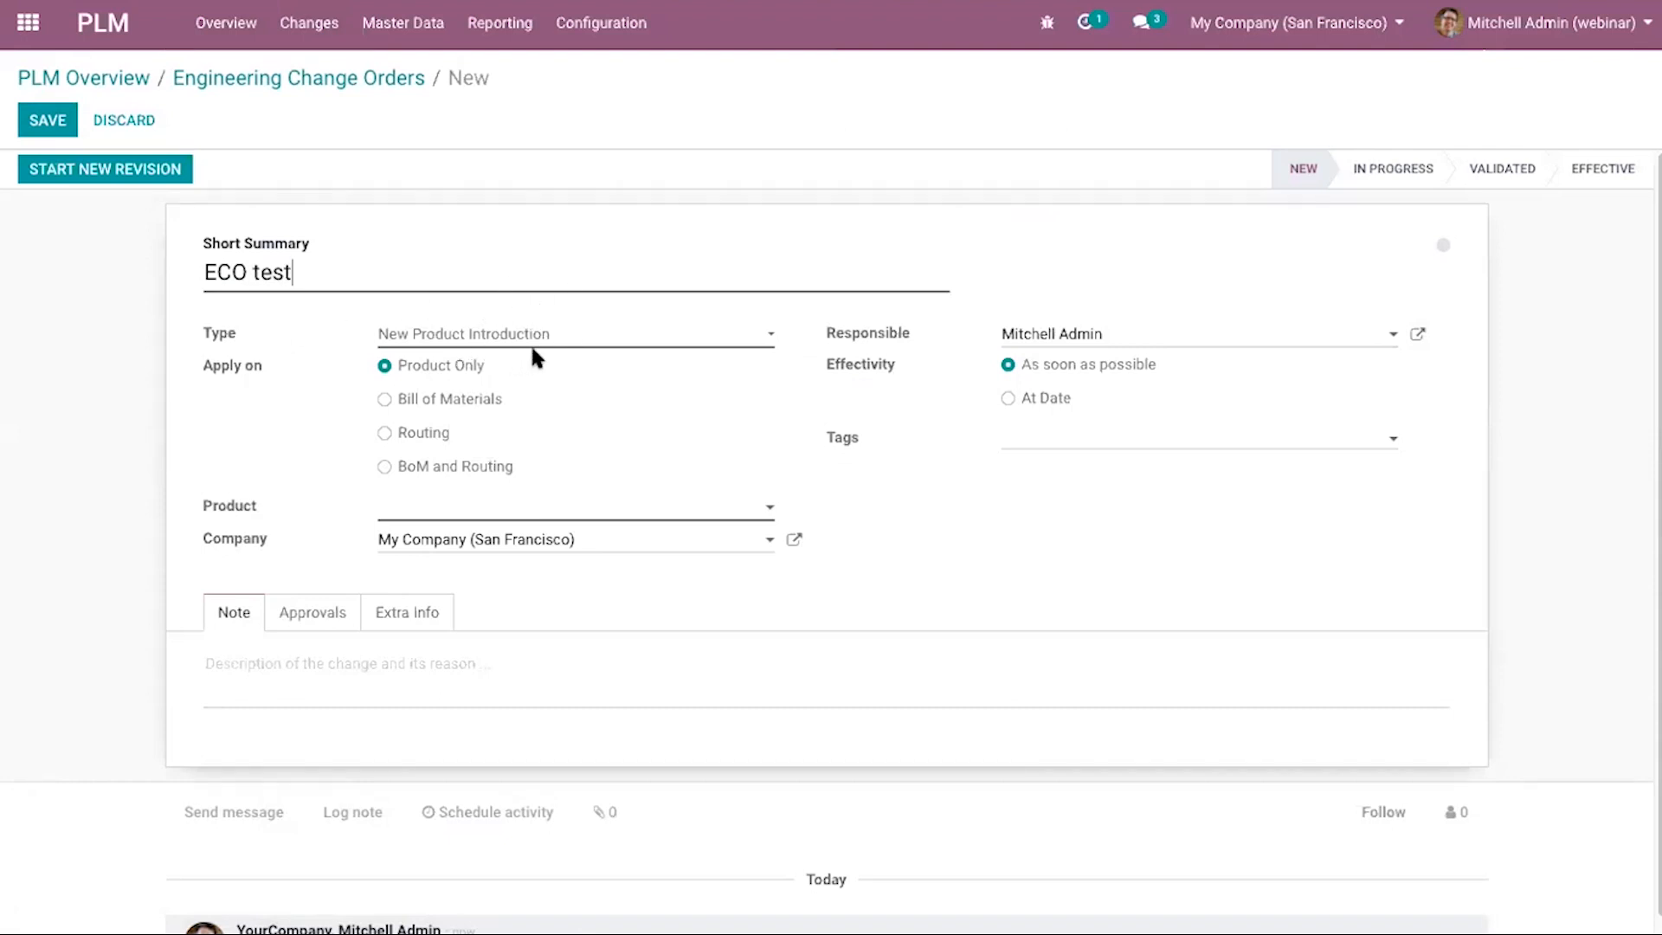
left_click(571, 338)
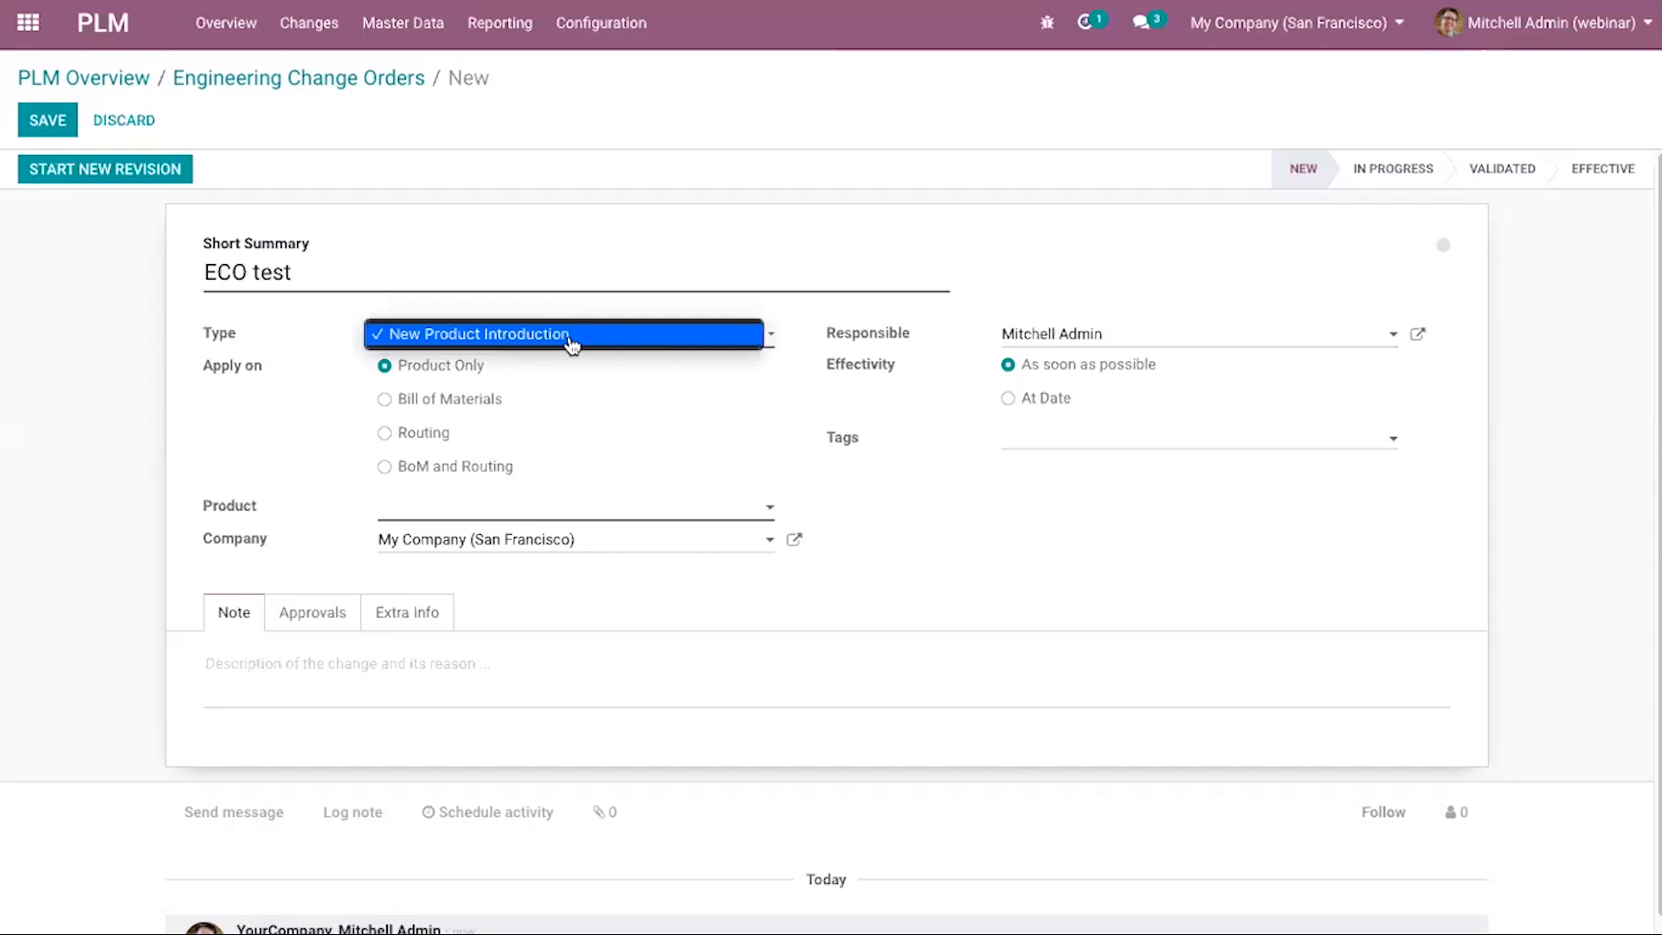
left_click(674, 375)
left_click(446, 398)
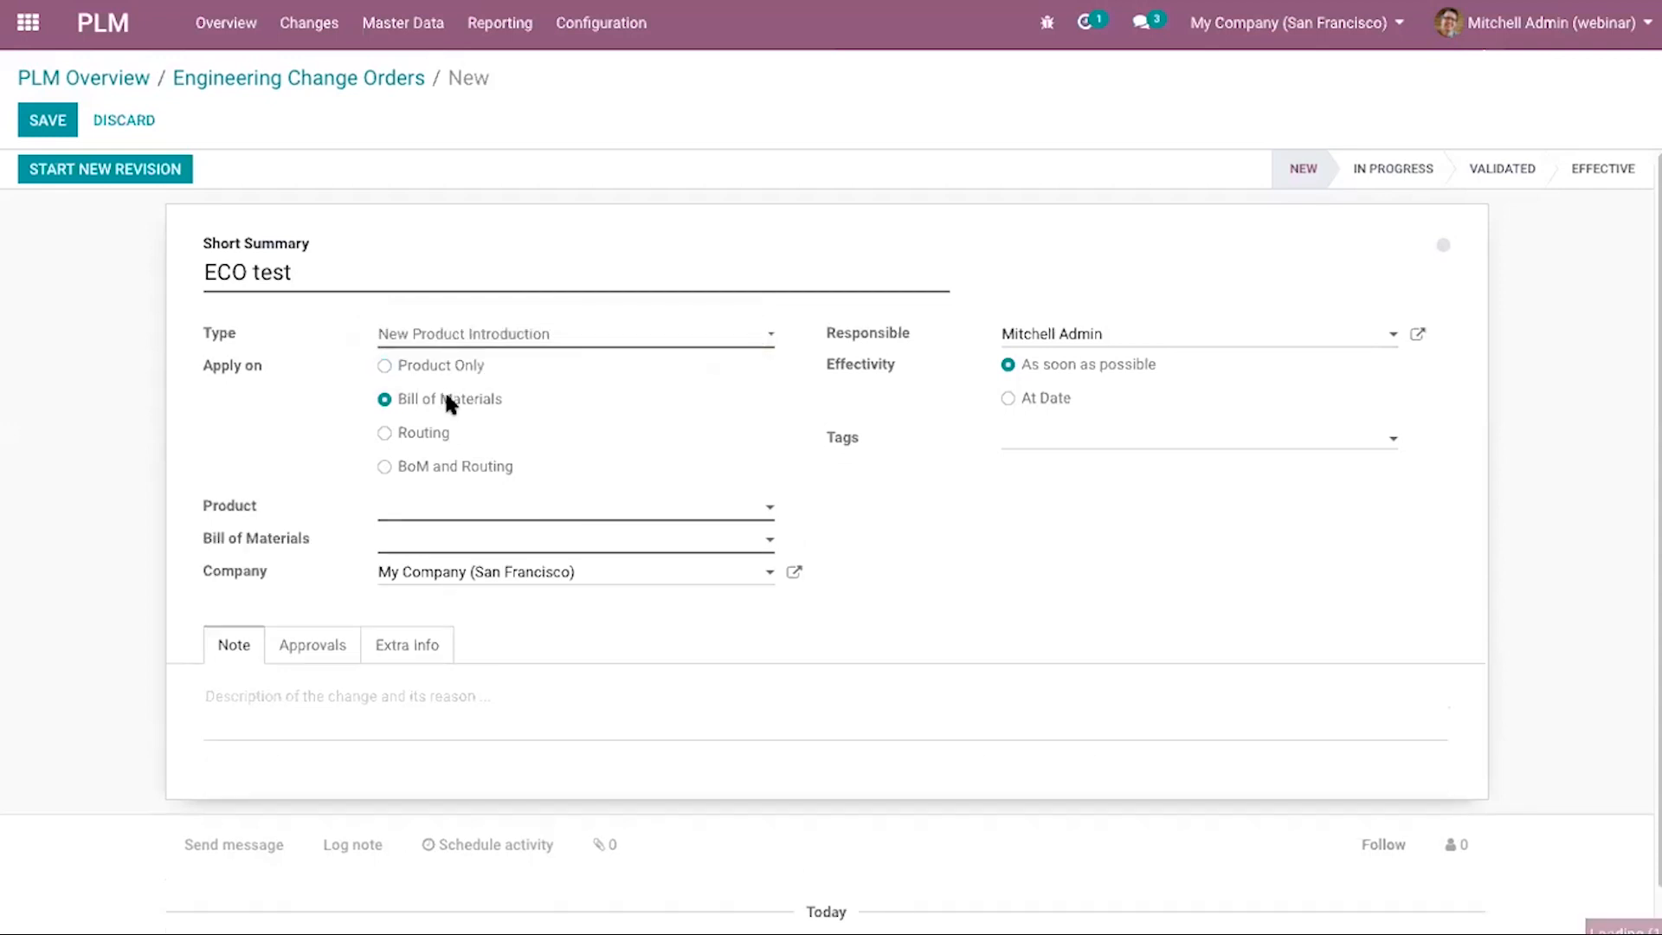
left_click(422, 433)
left_click(423, 465)
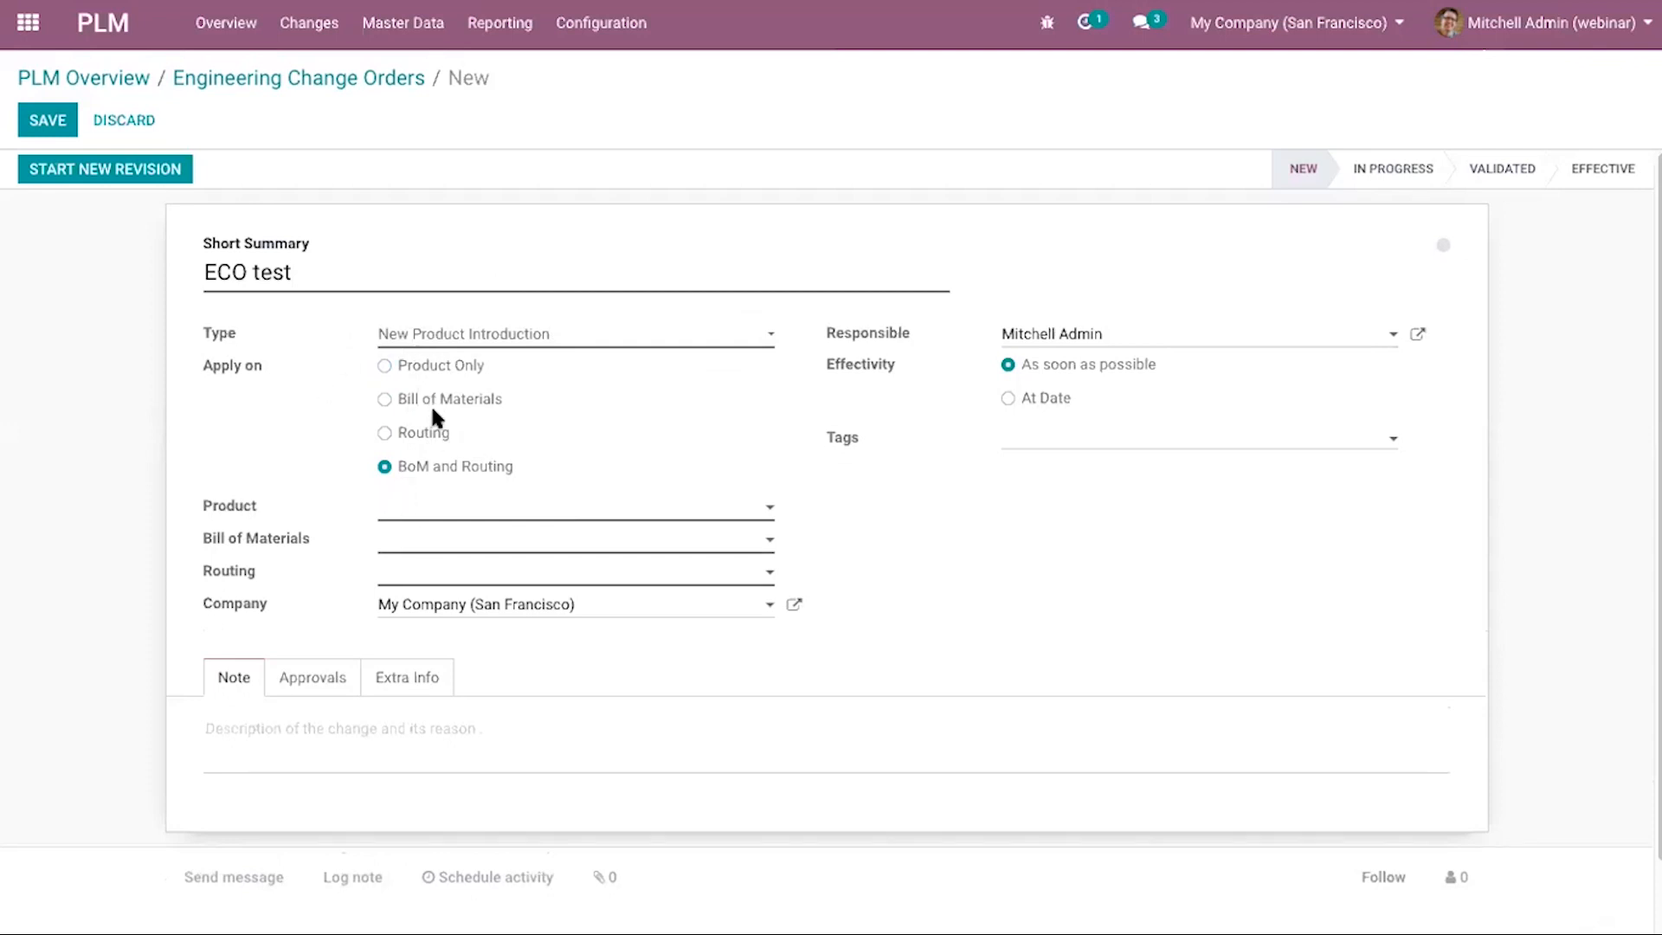
Review the product choices, approvals and extra info of the ECO test draft, and leave it with its changes discarded.
left_click(475, 505)
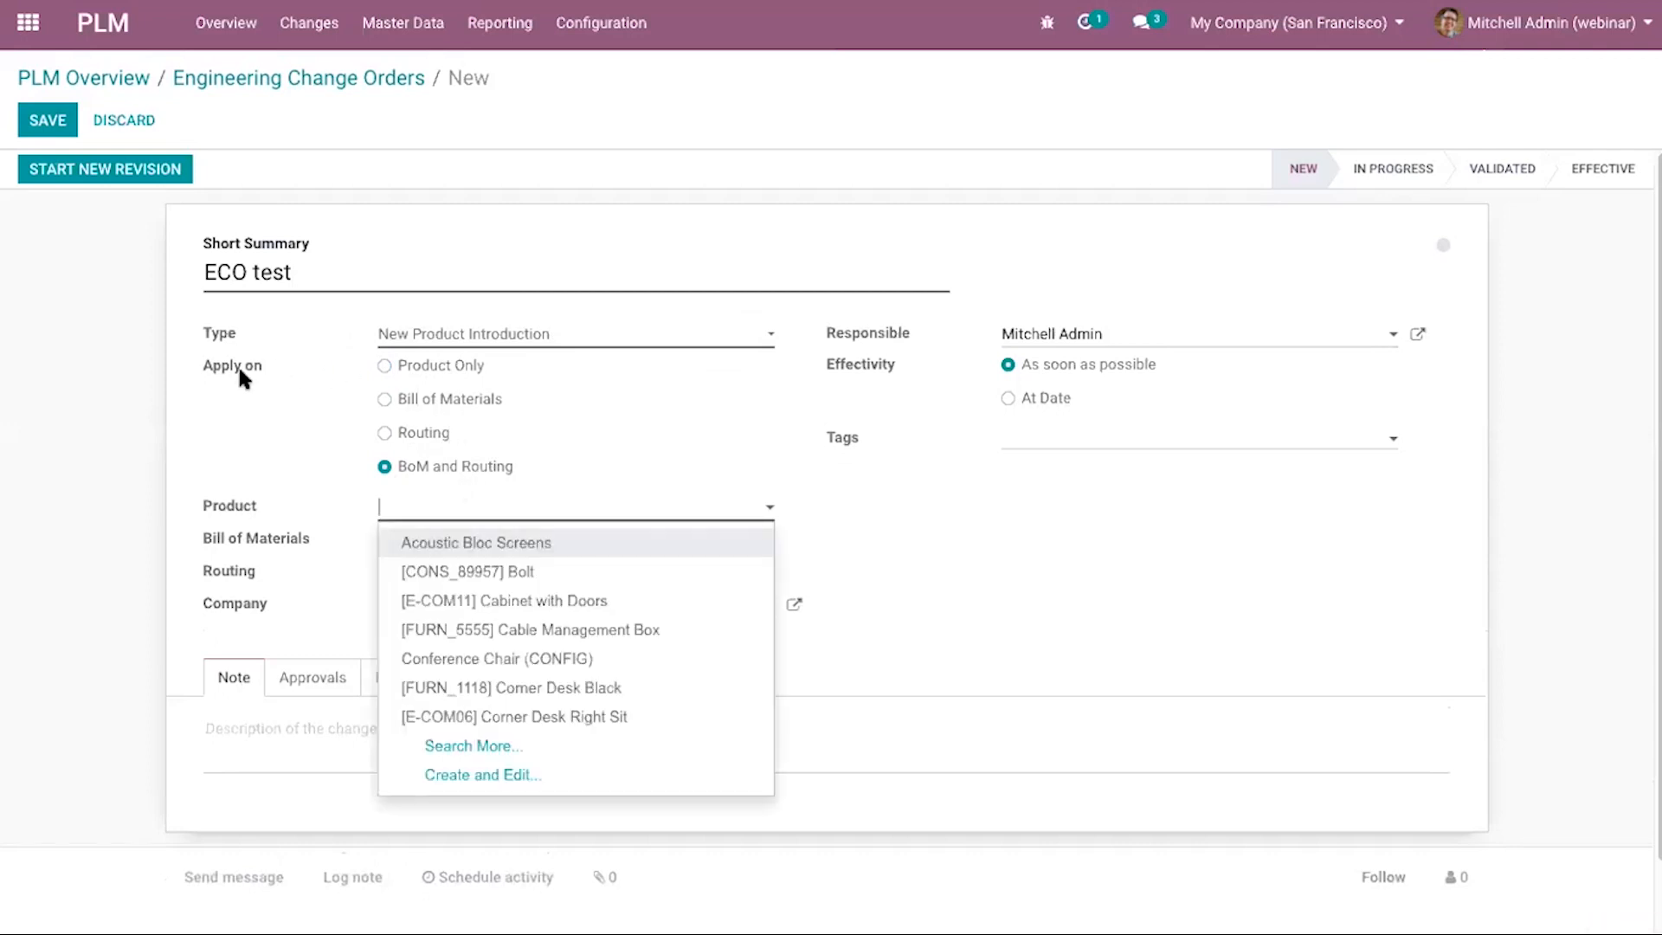
left_click(853, 578)
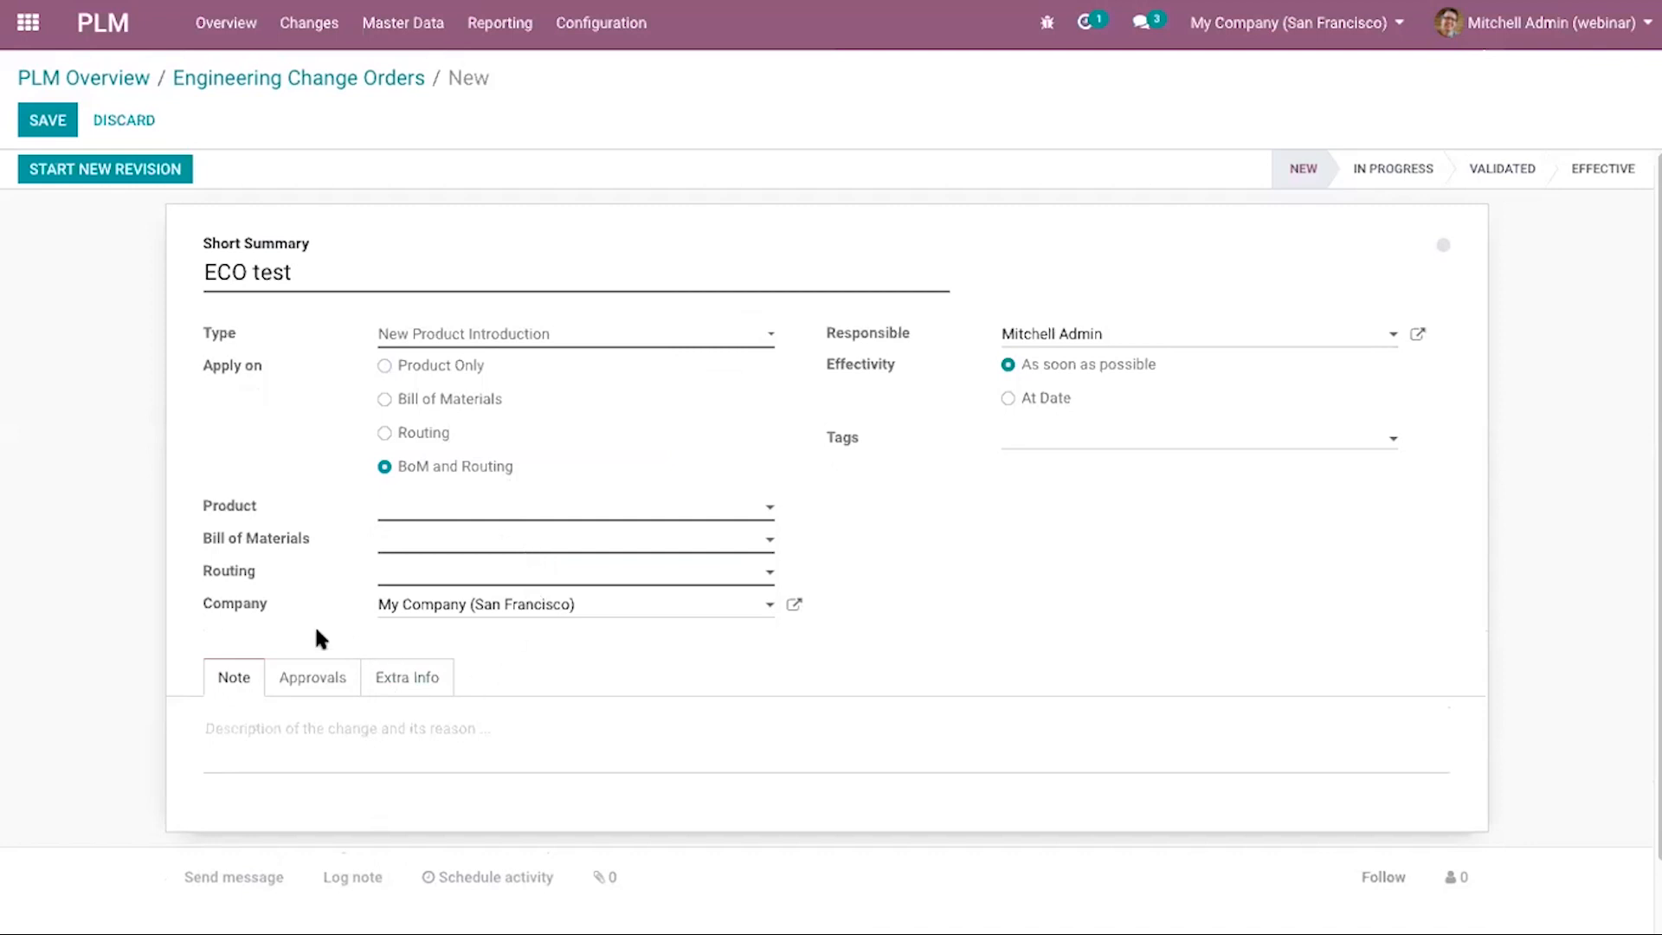
left_click(303, 688)
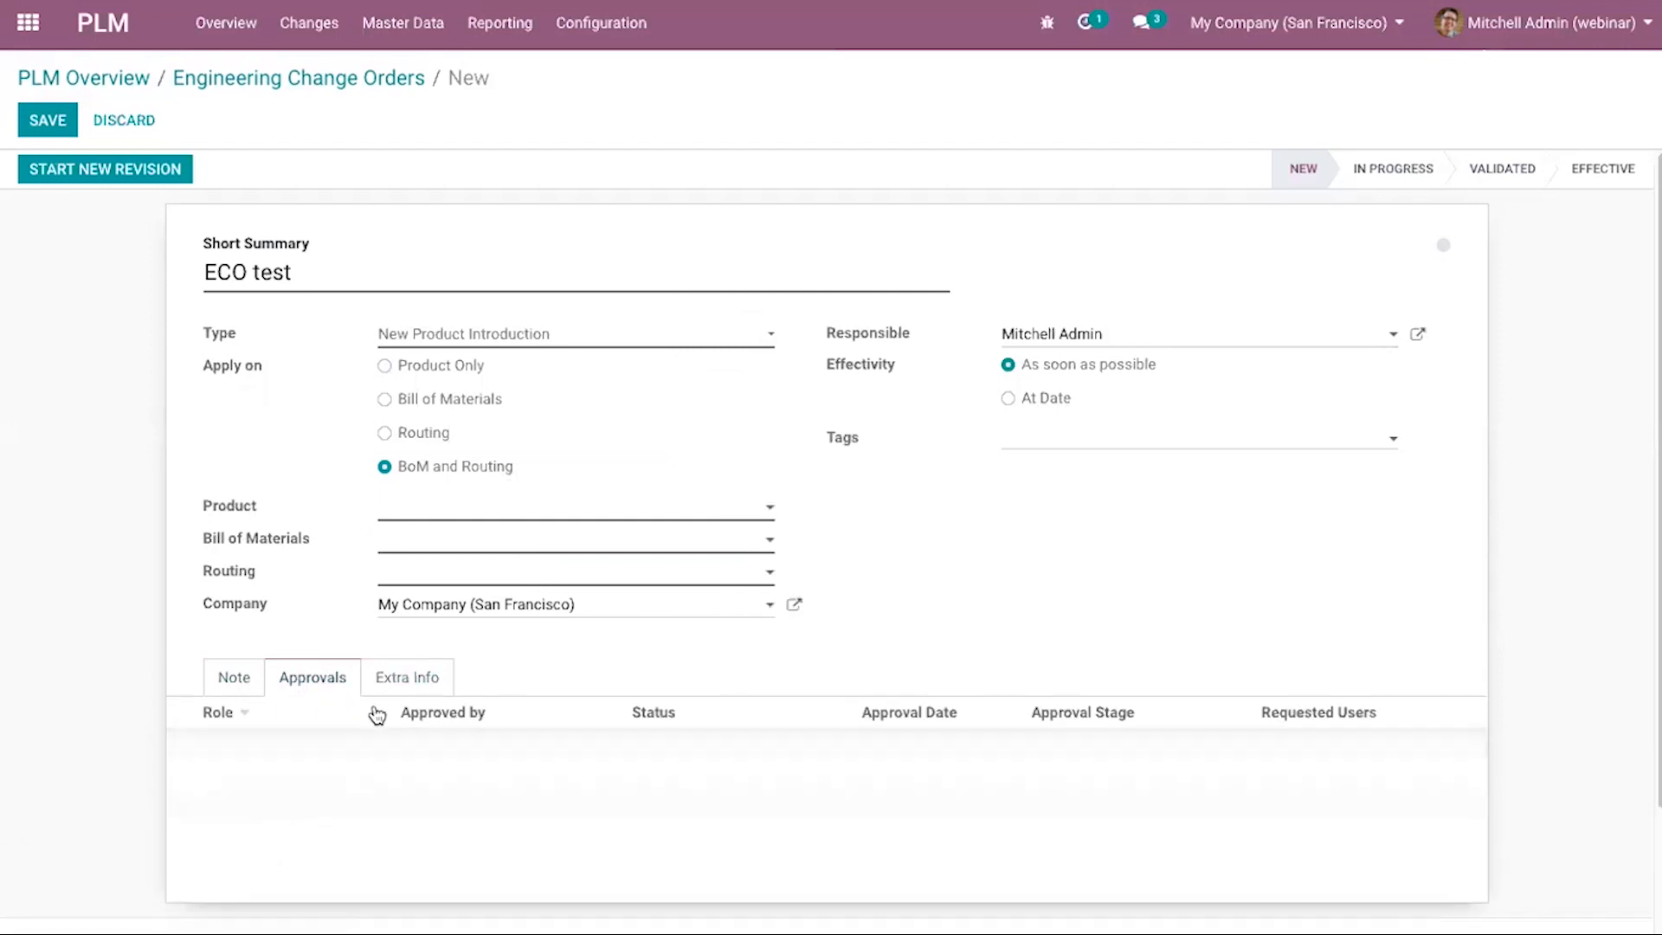
left_click(404, 687)
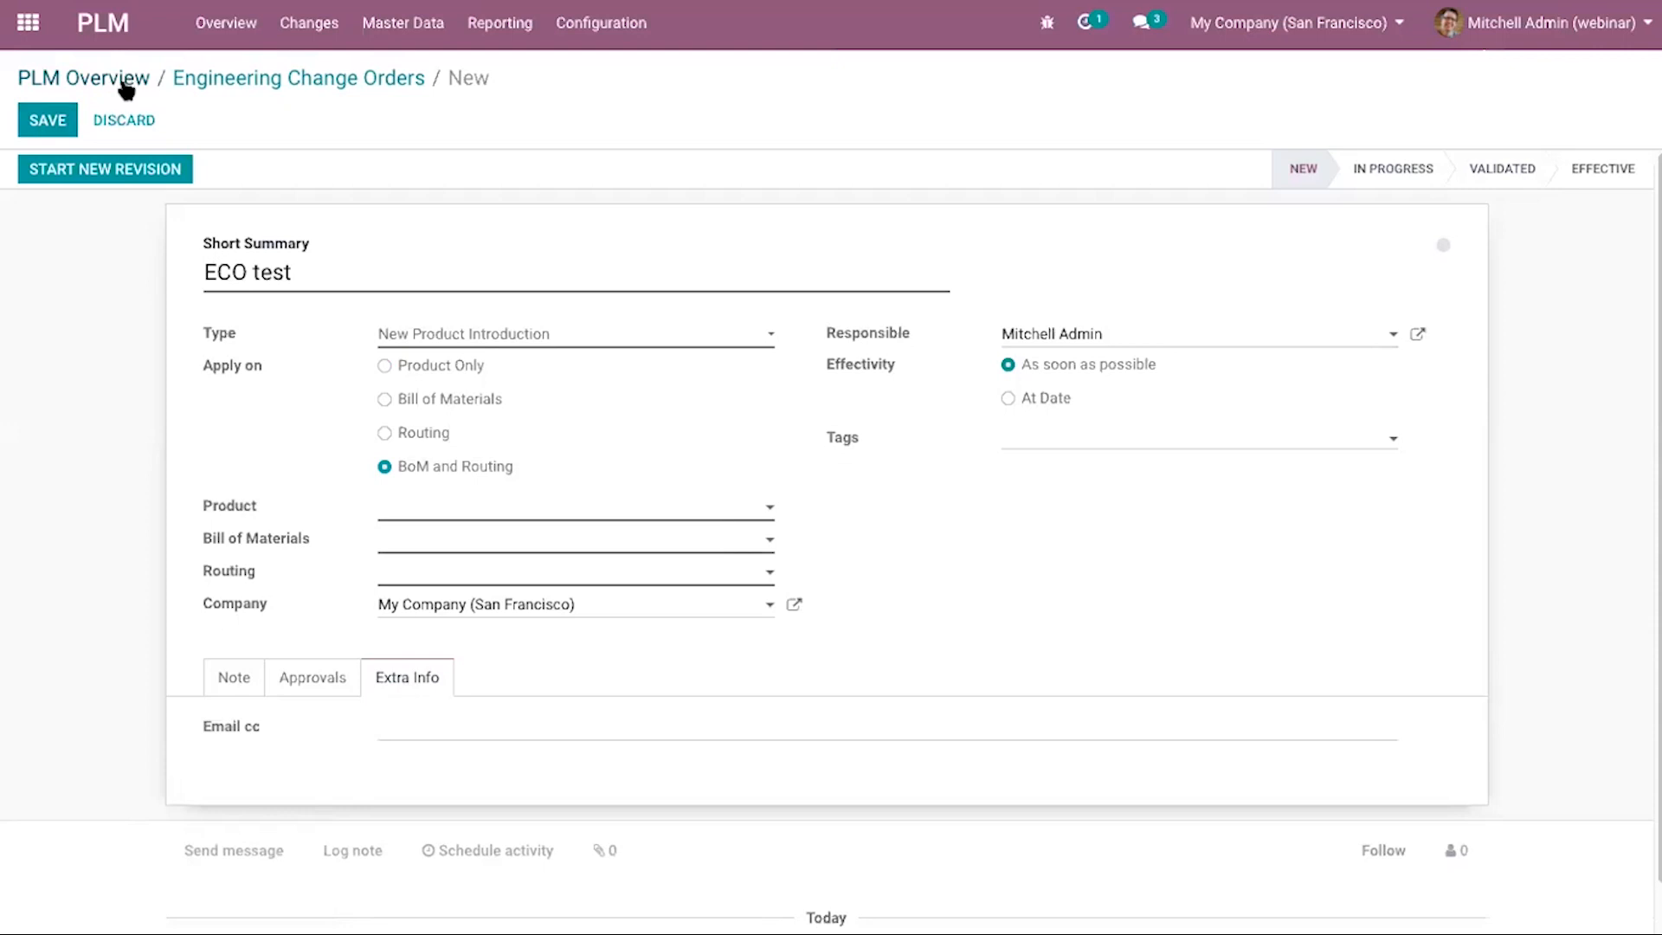
left_click(281, 86)
left_click(493, 171)
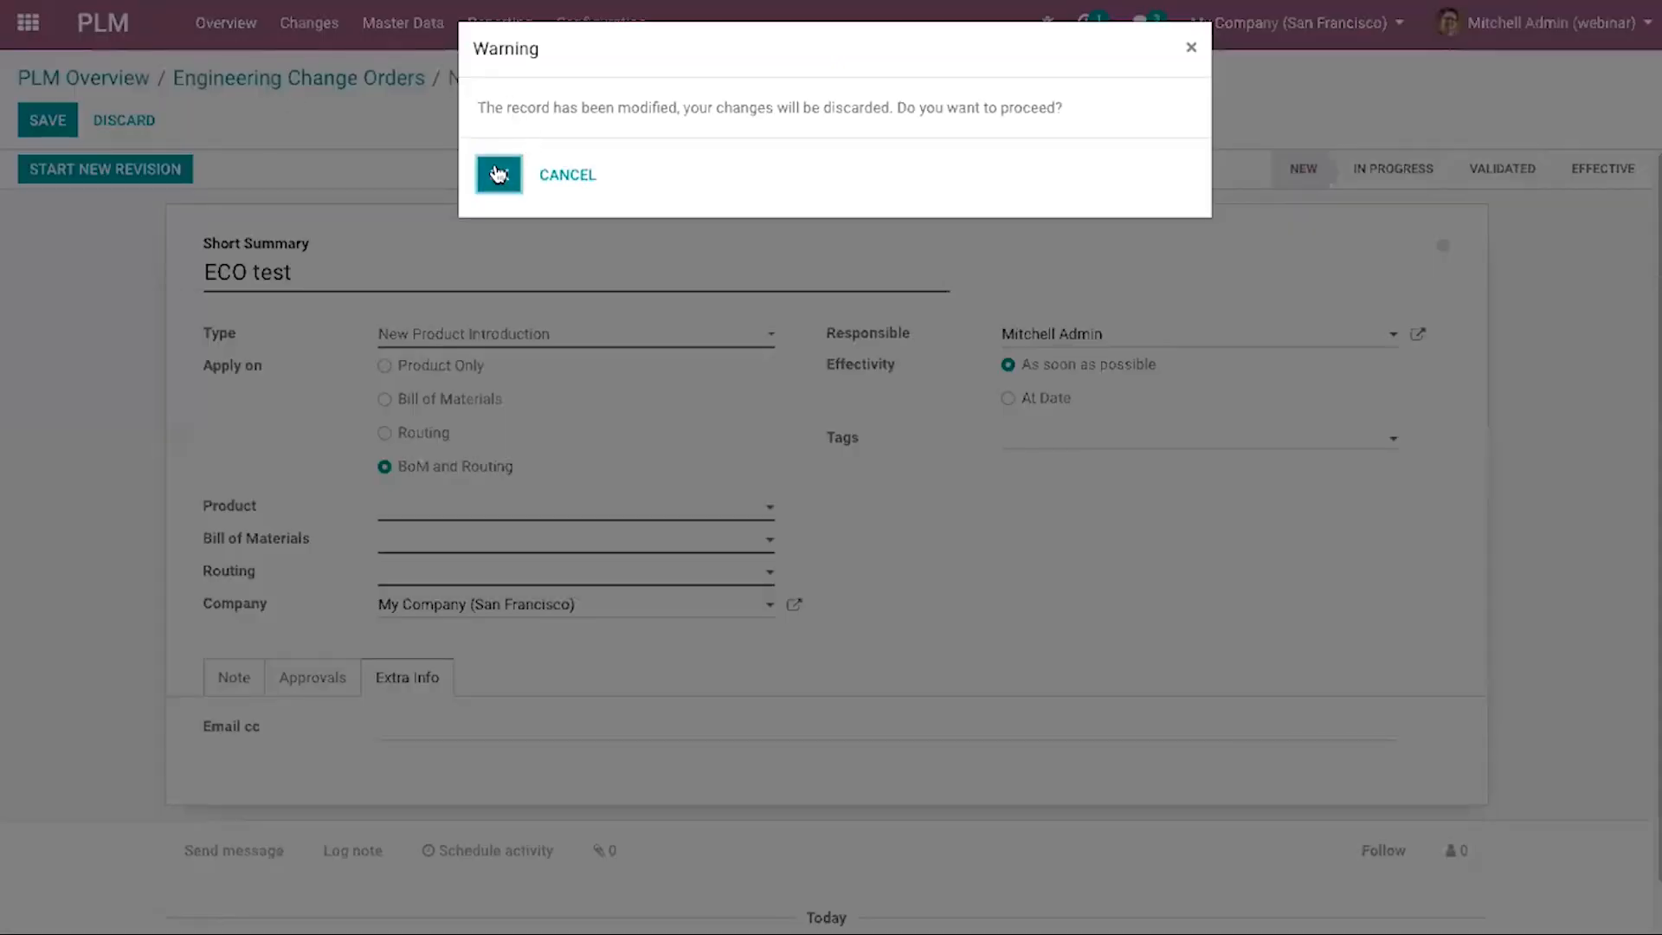
Open the board of all engineering change orders from the PLM overview and unfold the Effective stage.
left_click(252, 24)
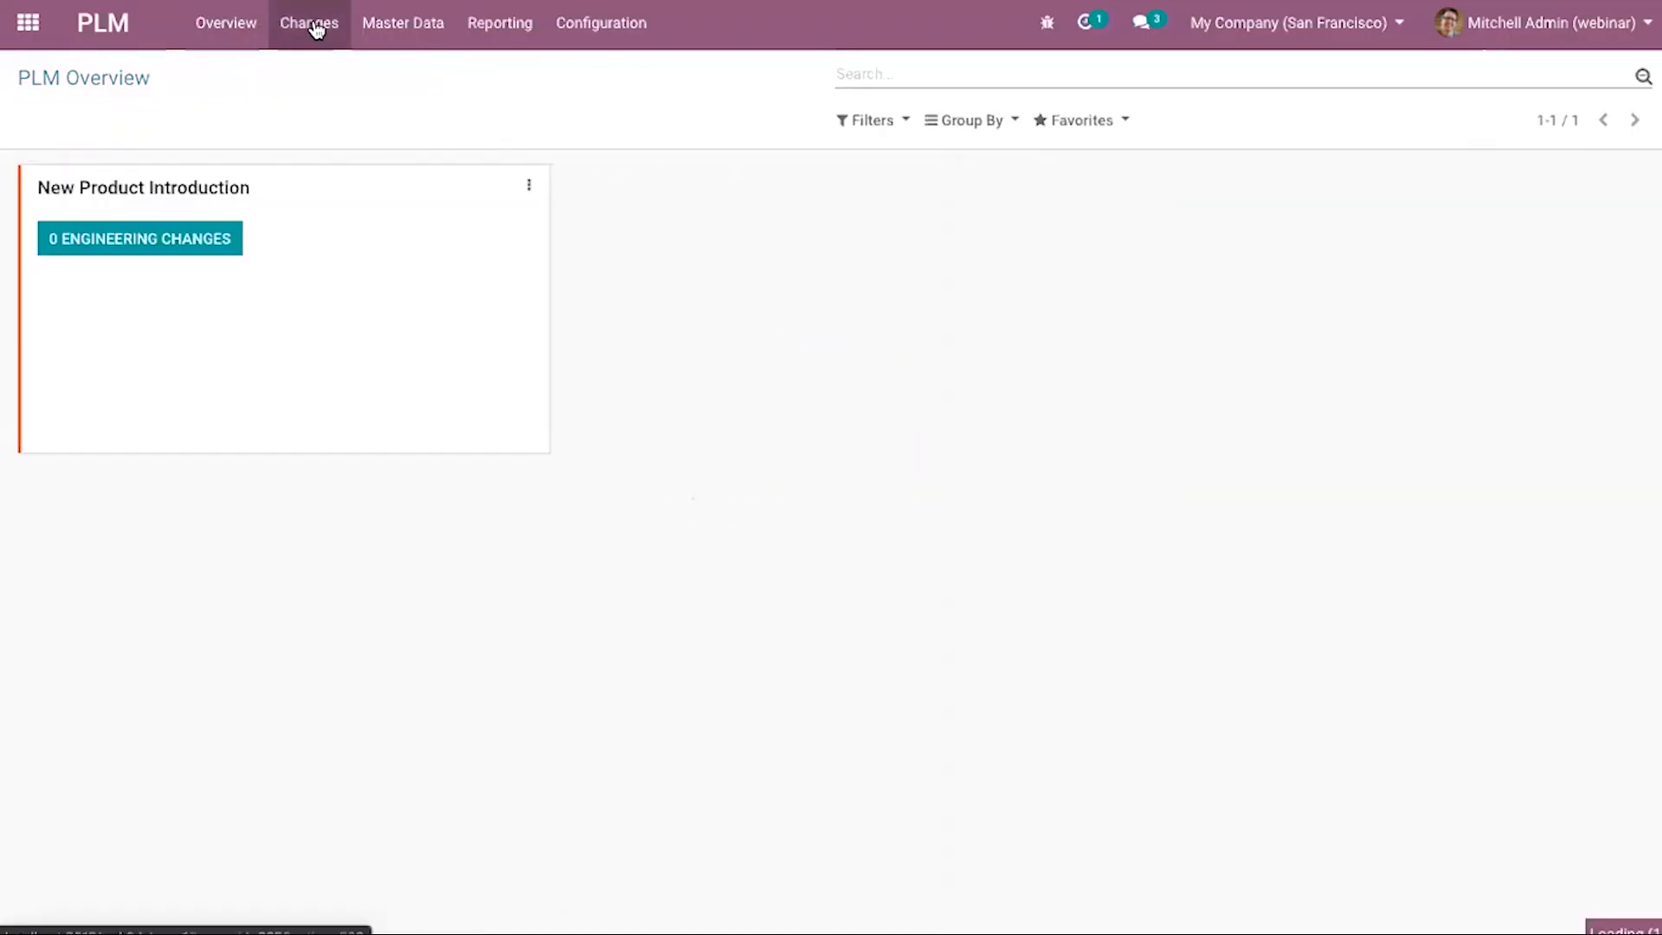
left_click(314, 26)
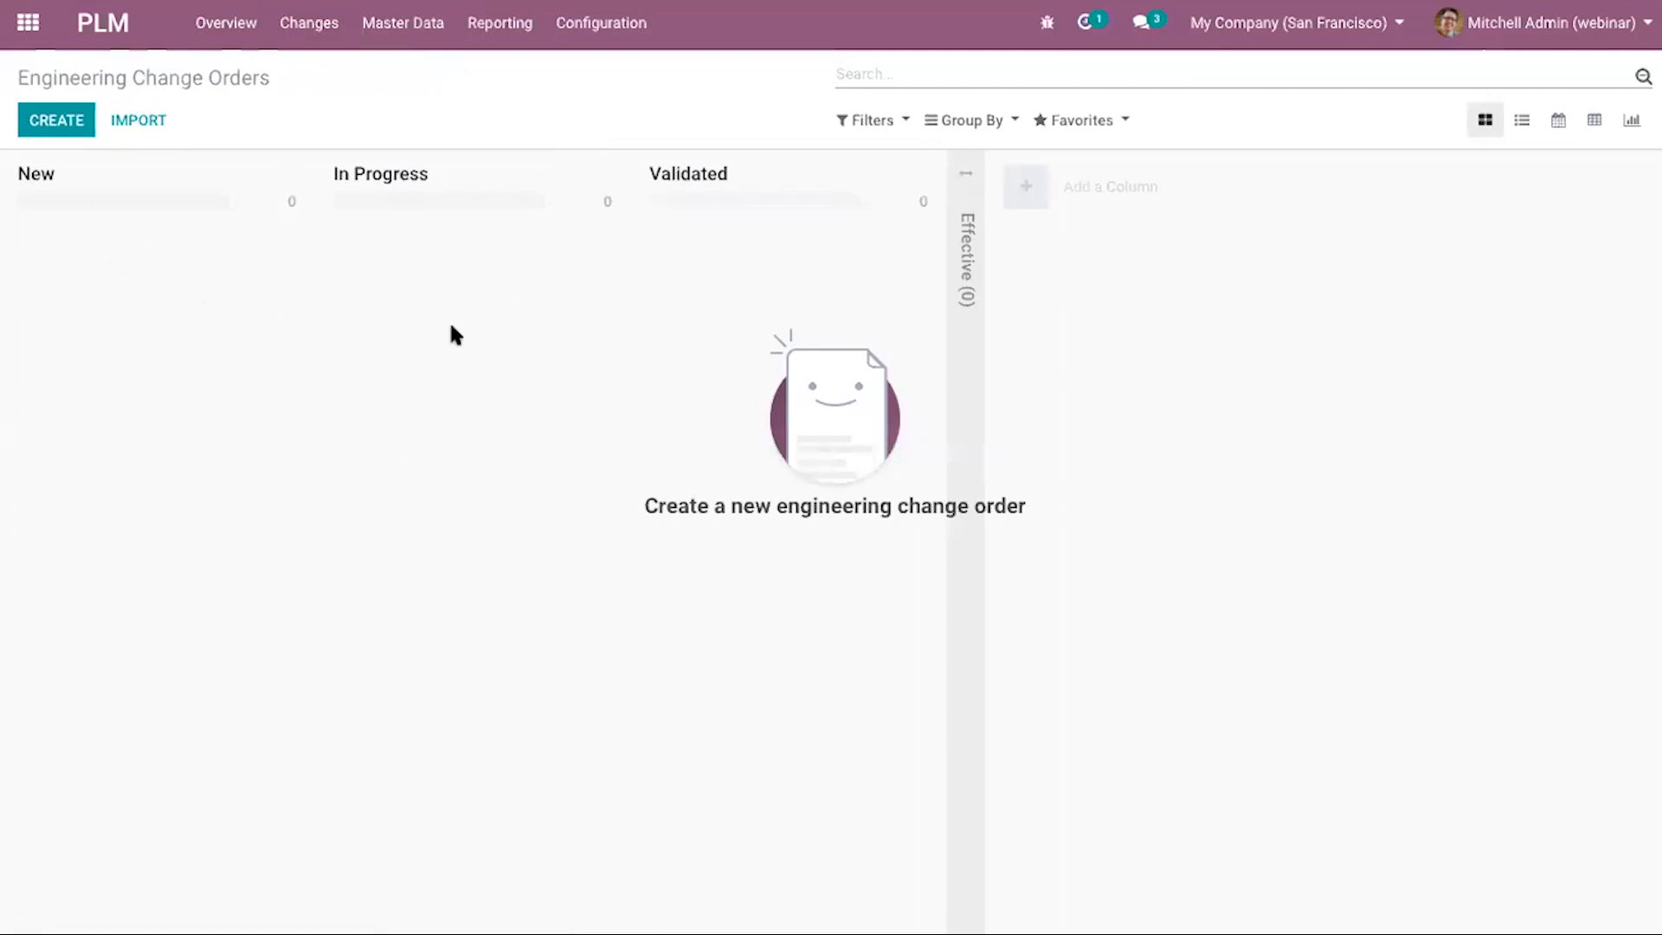
left_click(967, 184)
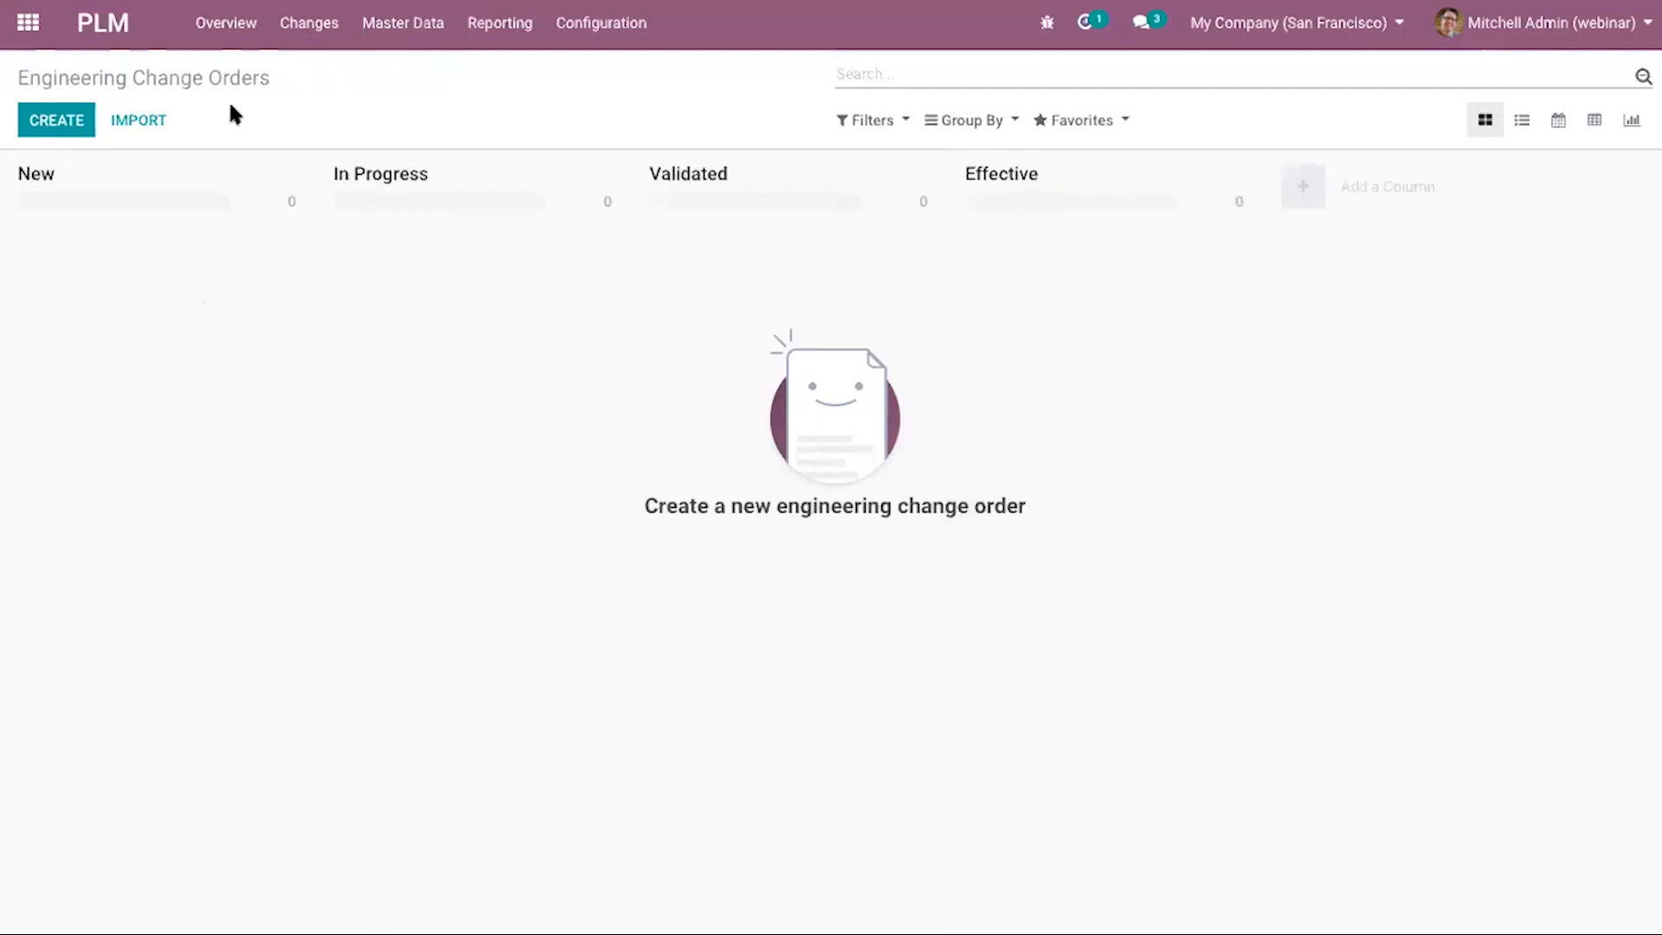
Look over the PLM master data options and open the ECOs report.
left_click(412, 41)
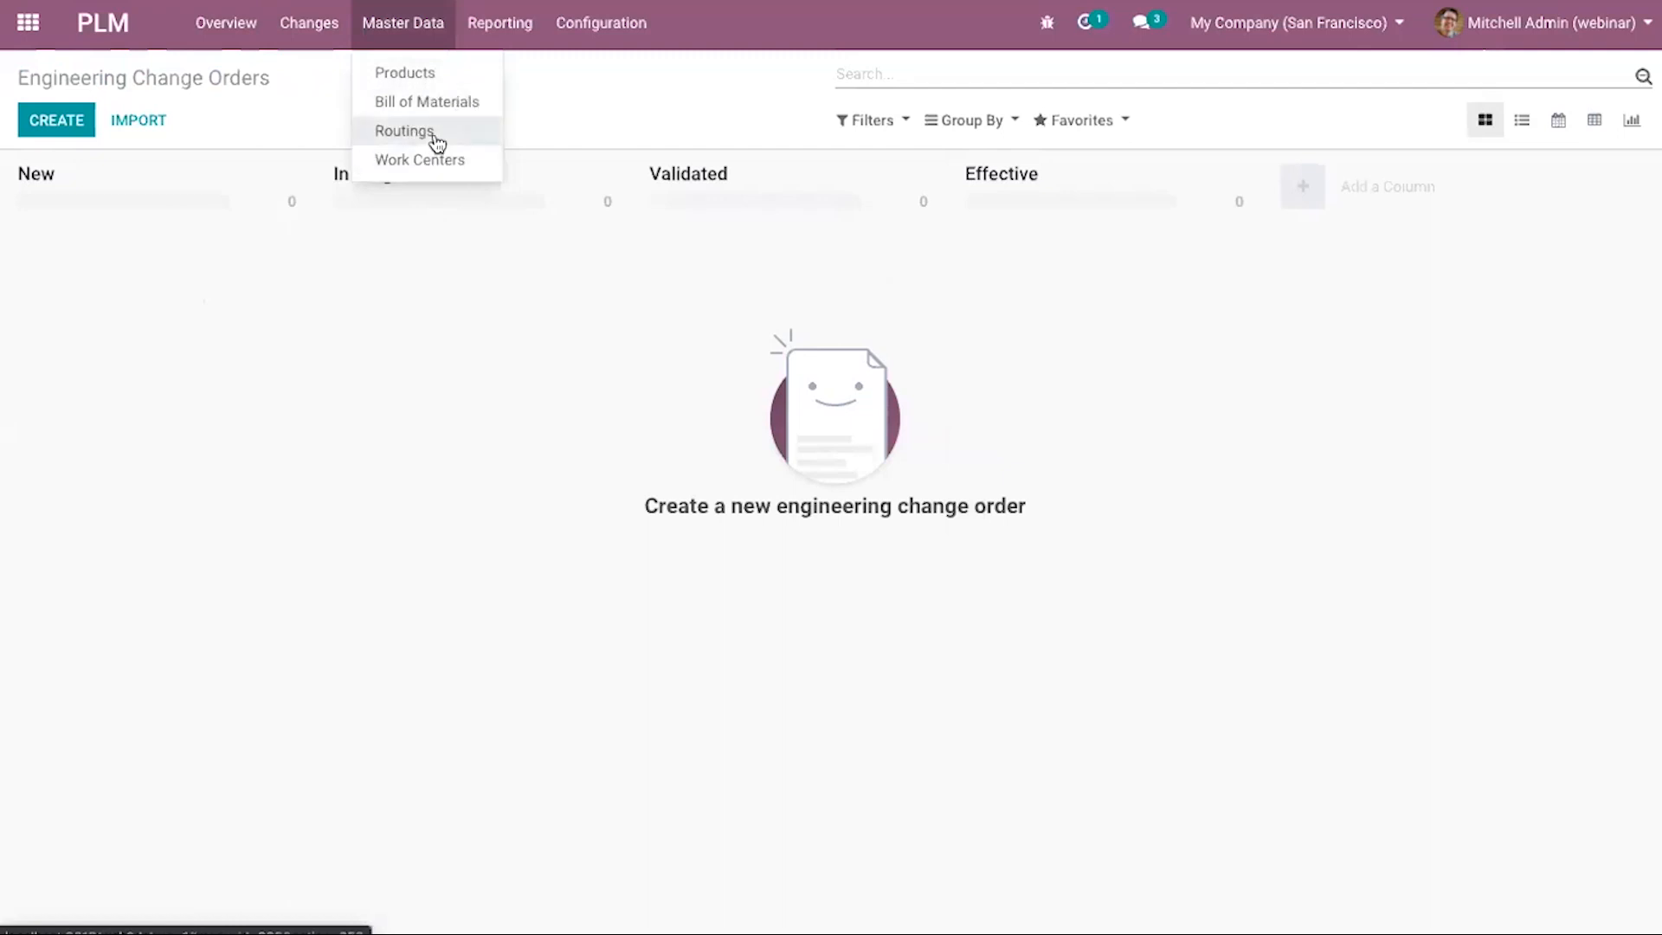
mouse_move(510, 38)
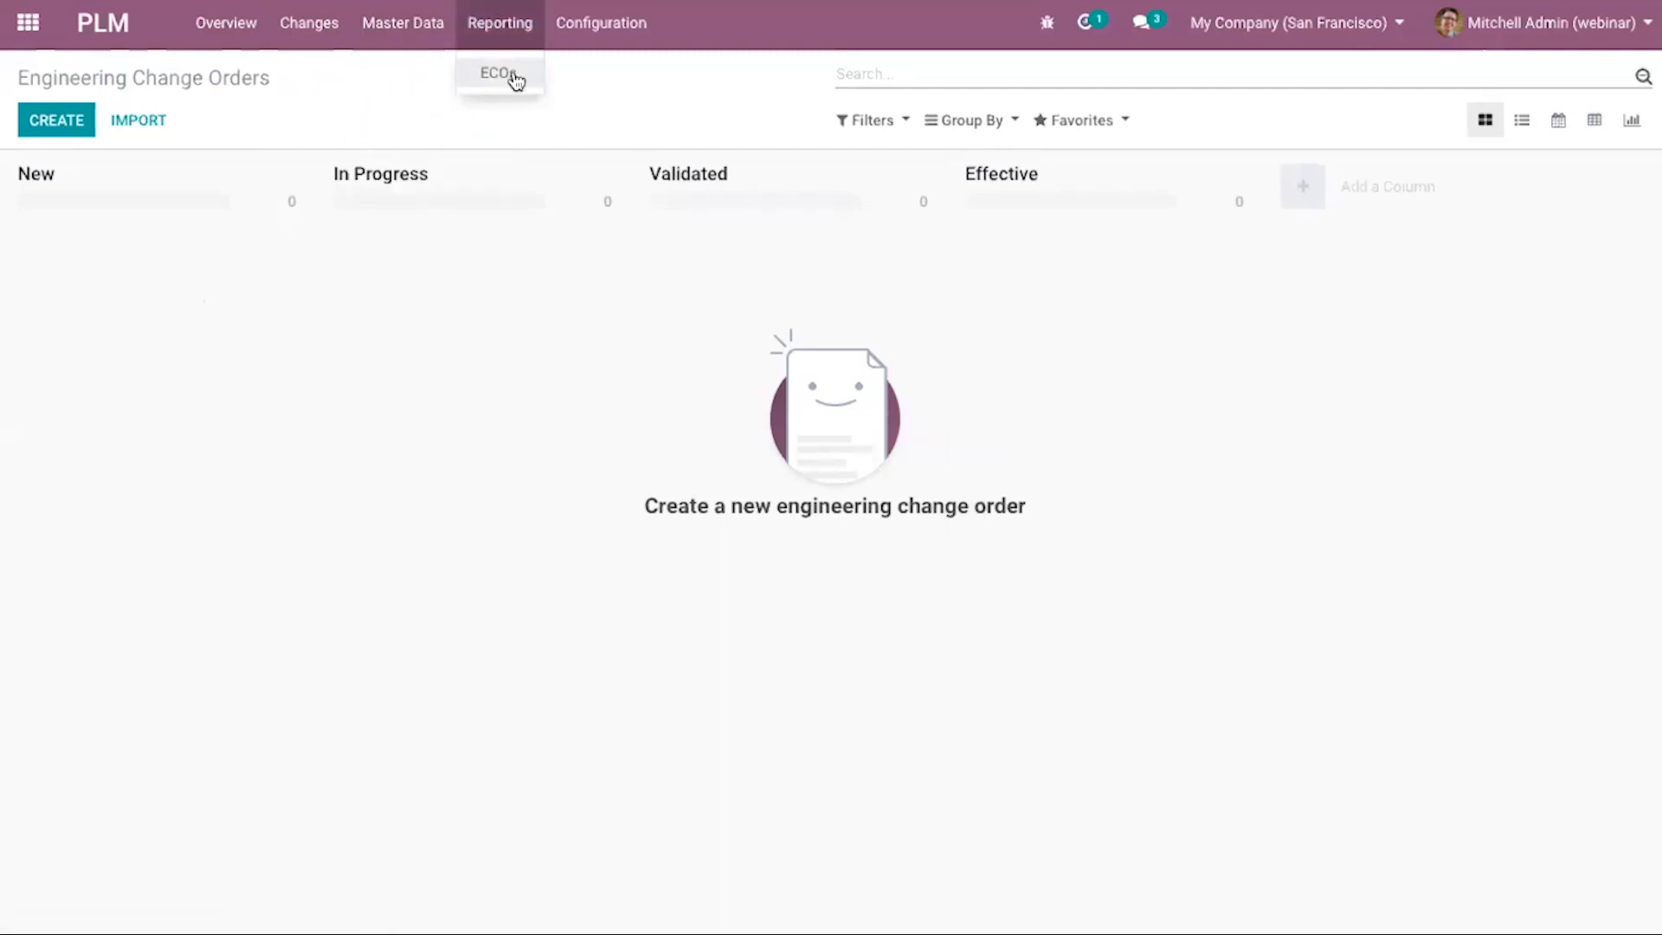
left_click(512, 76)
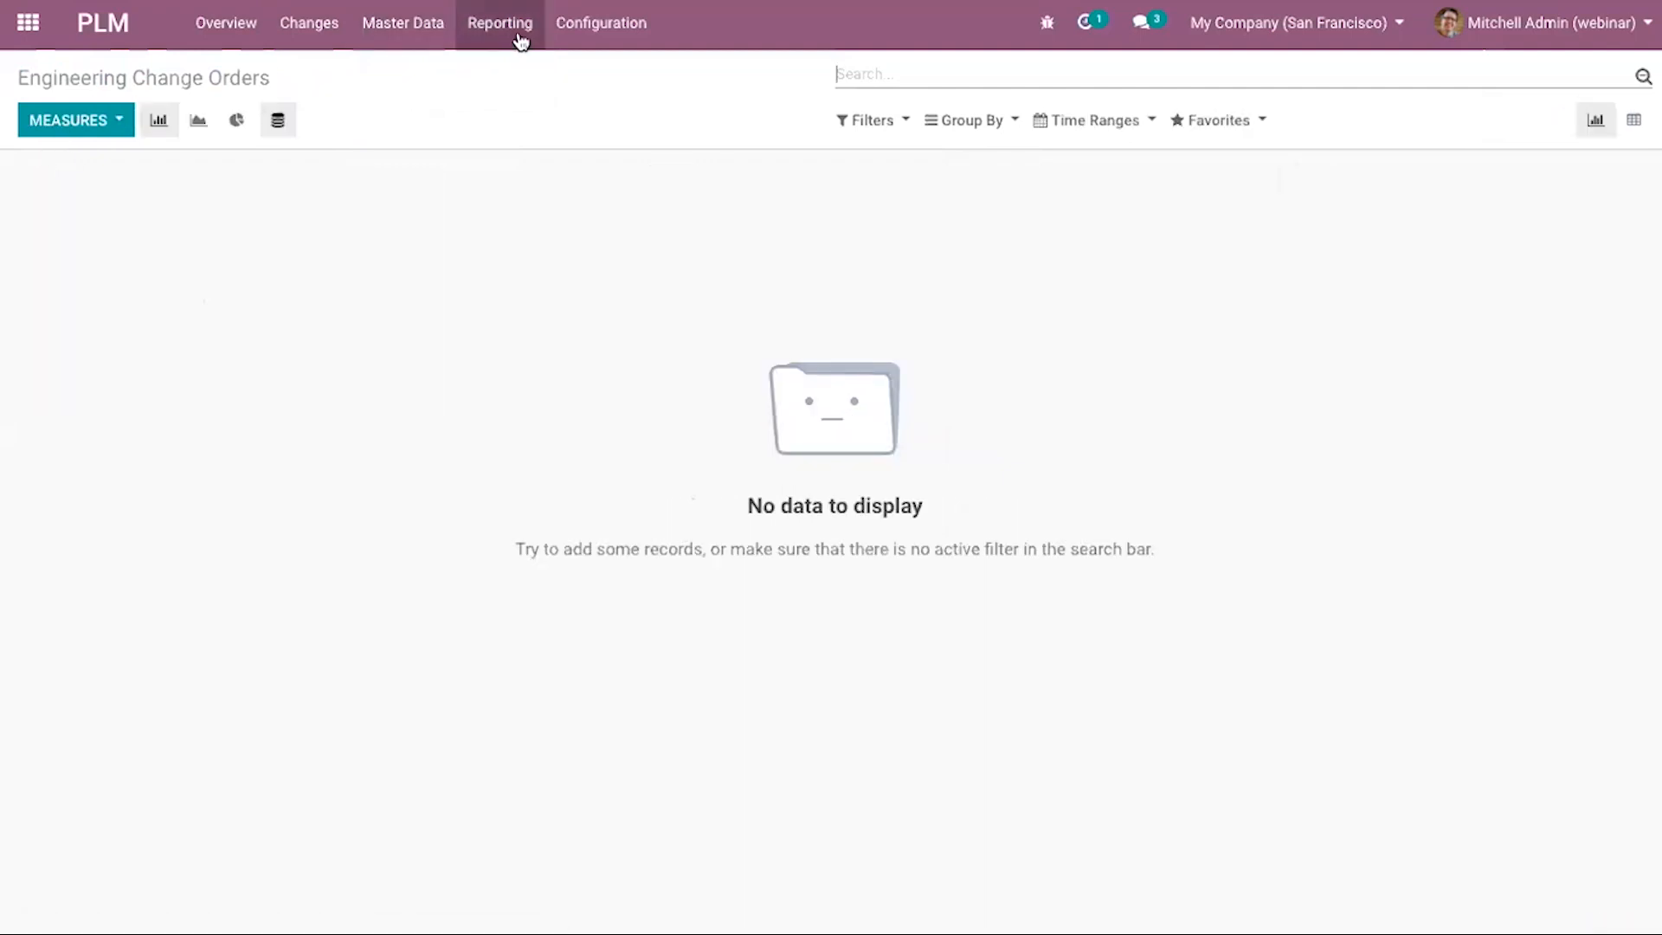
Open the New stage from the ECO stages configuration for editing.
left_click(634, 33)
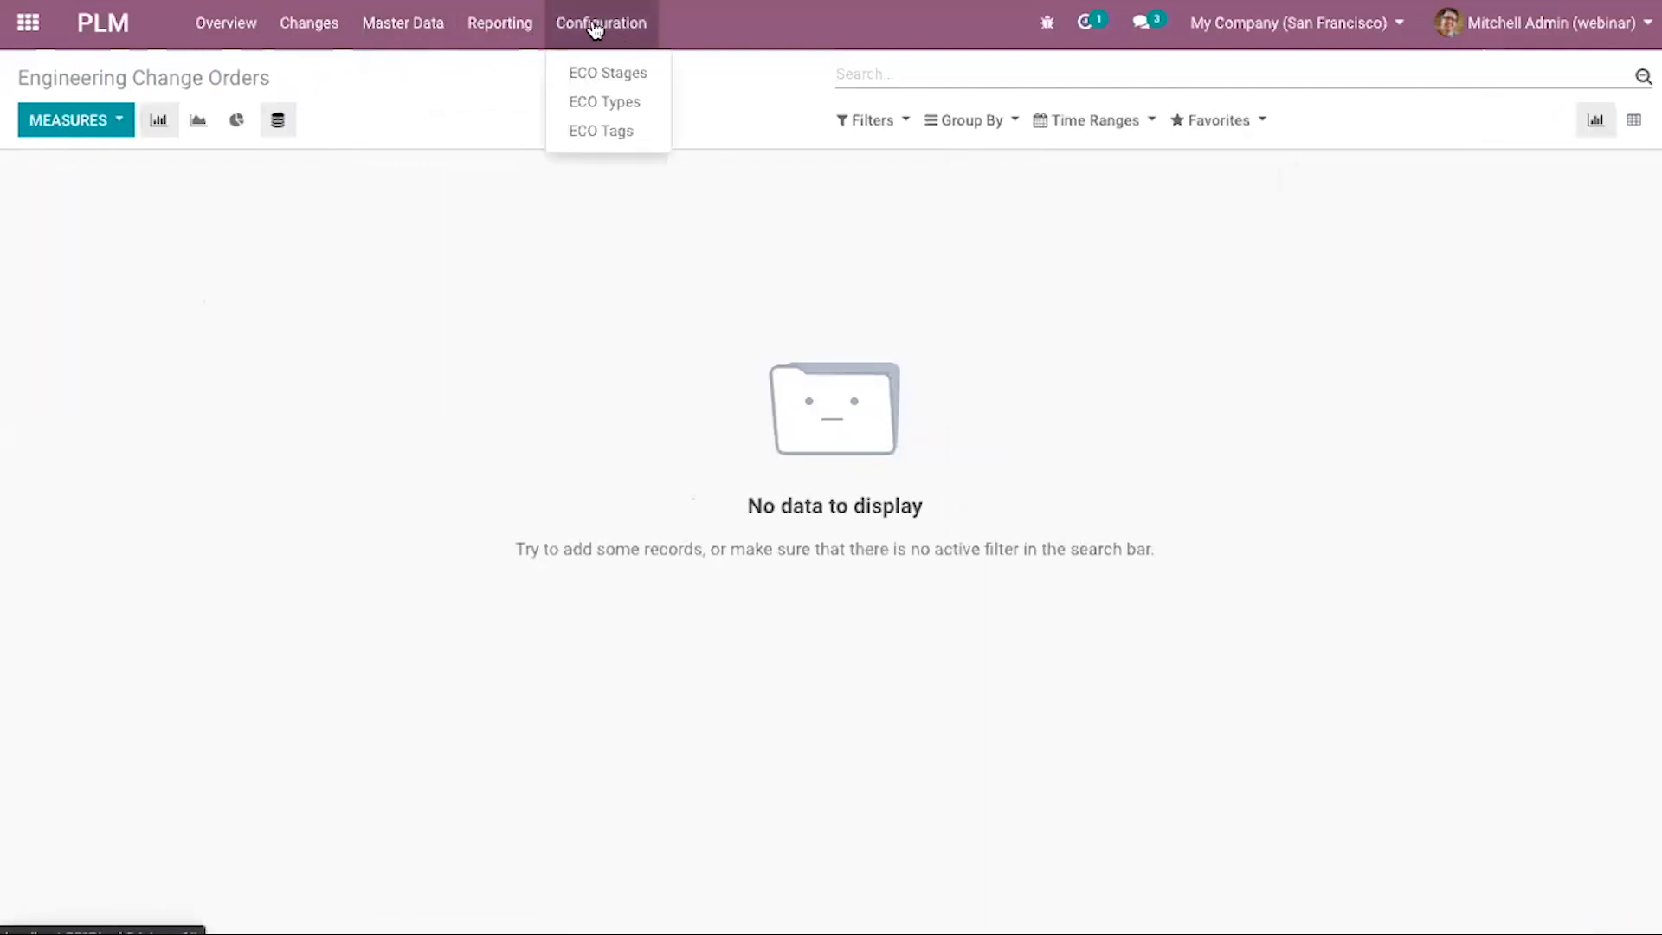
left_click(634, 78)
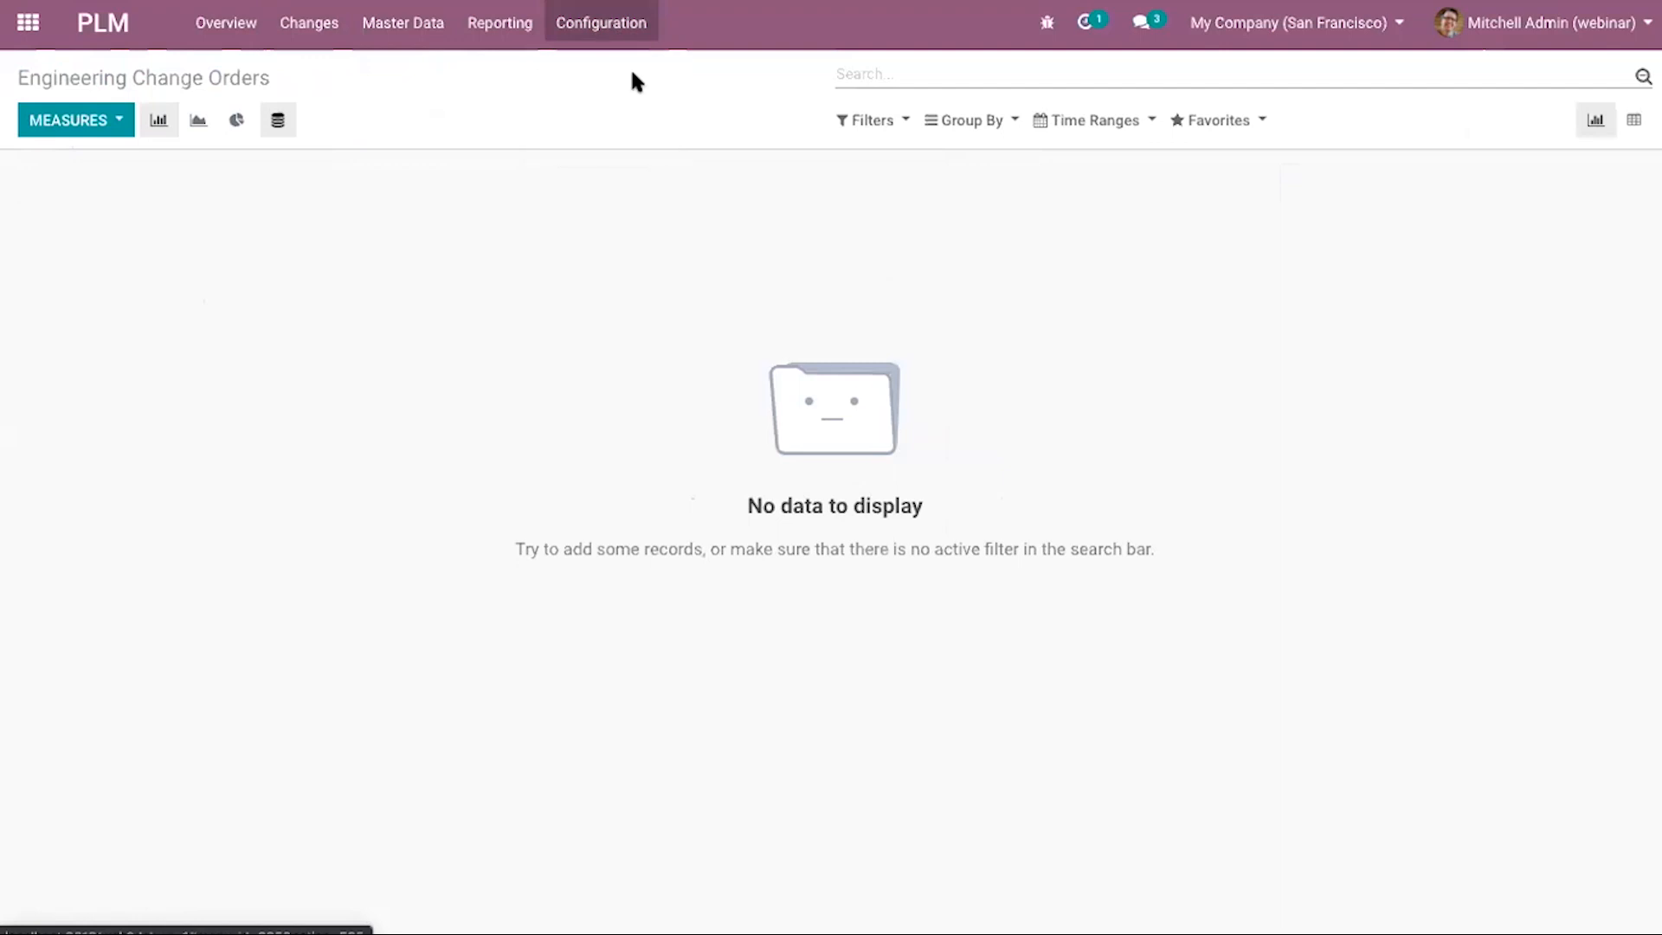
left_click(161, 234)
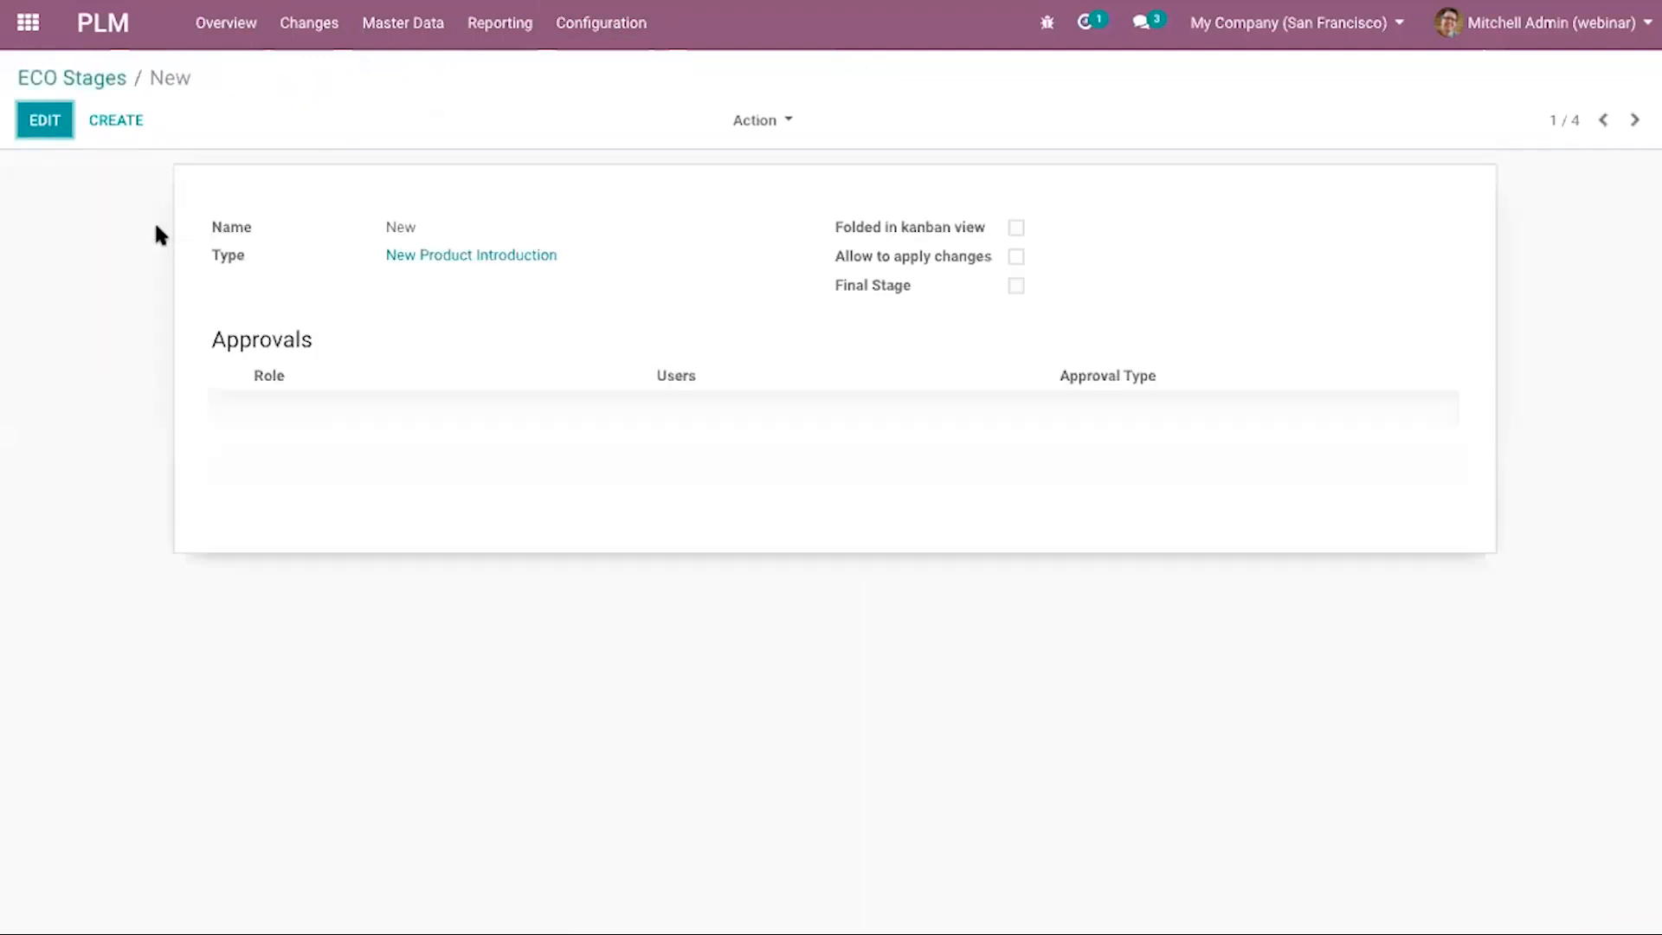
left_click(50, 121)
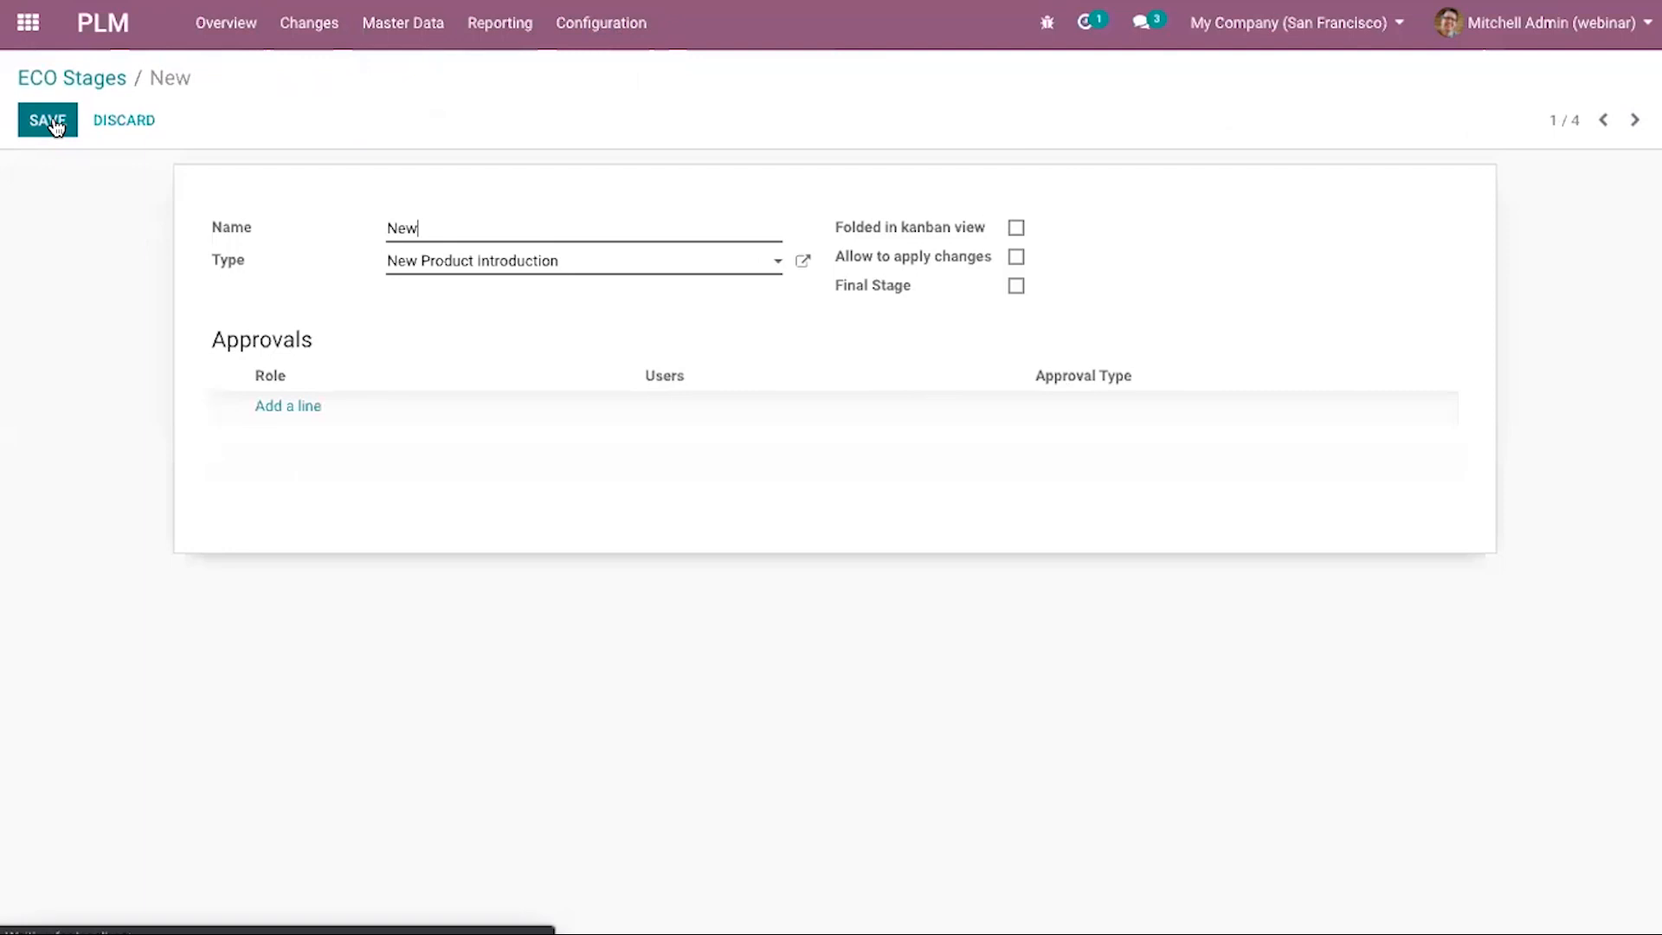
Review the role, users and approval type fields of a blank approval line, and return to the ECO stages without saving.
left_click(282, 405)
left_click(345, 408)
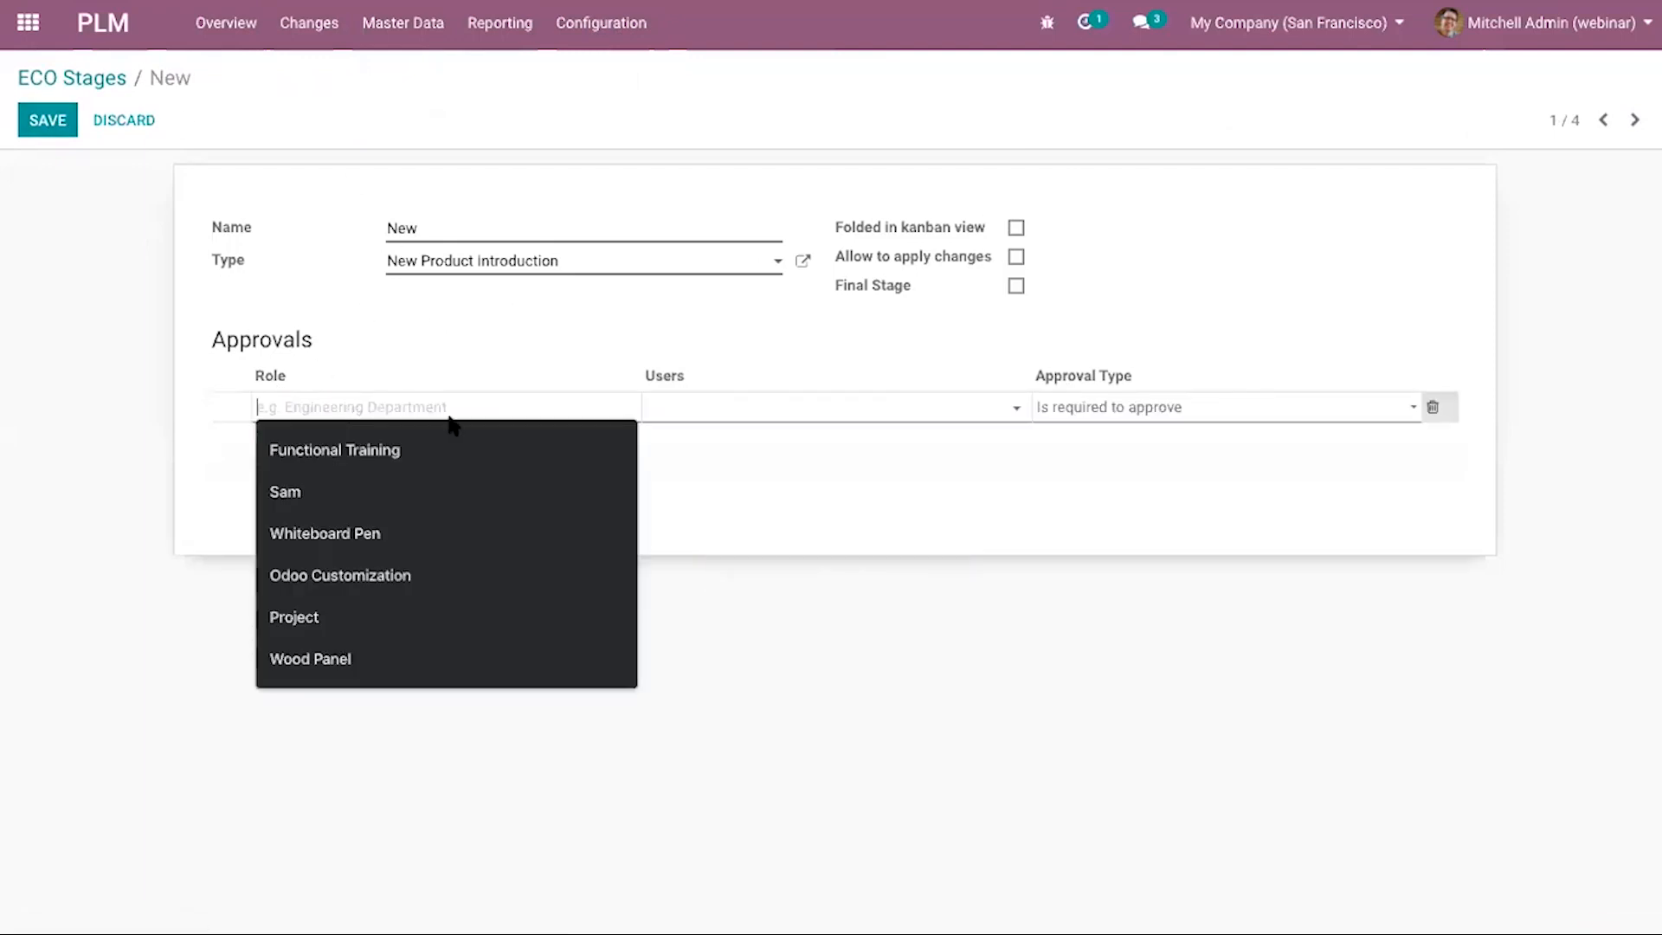
left_click(791, 559)
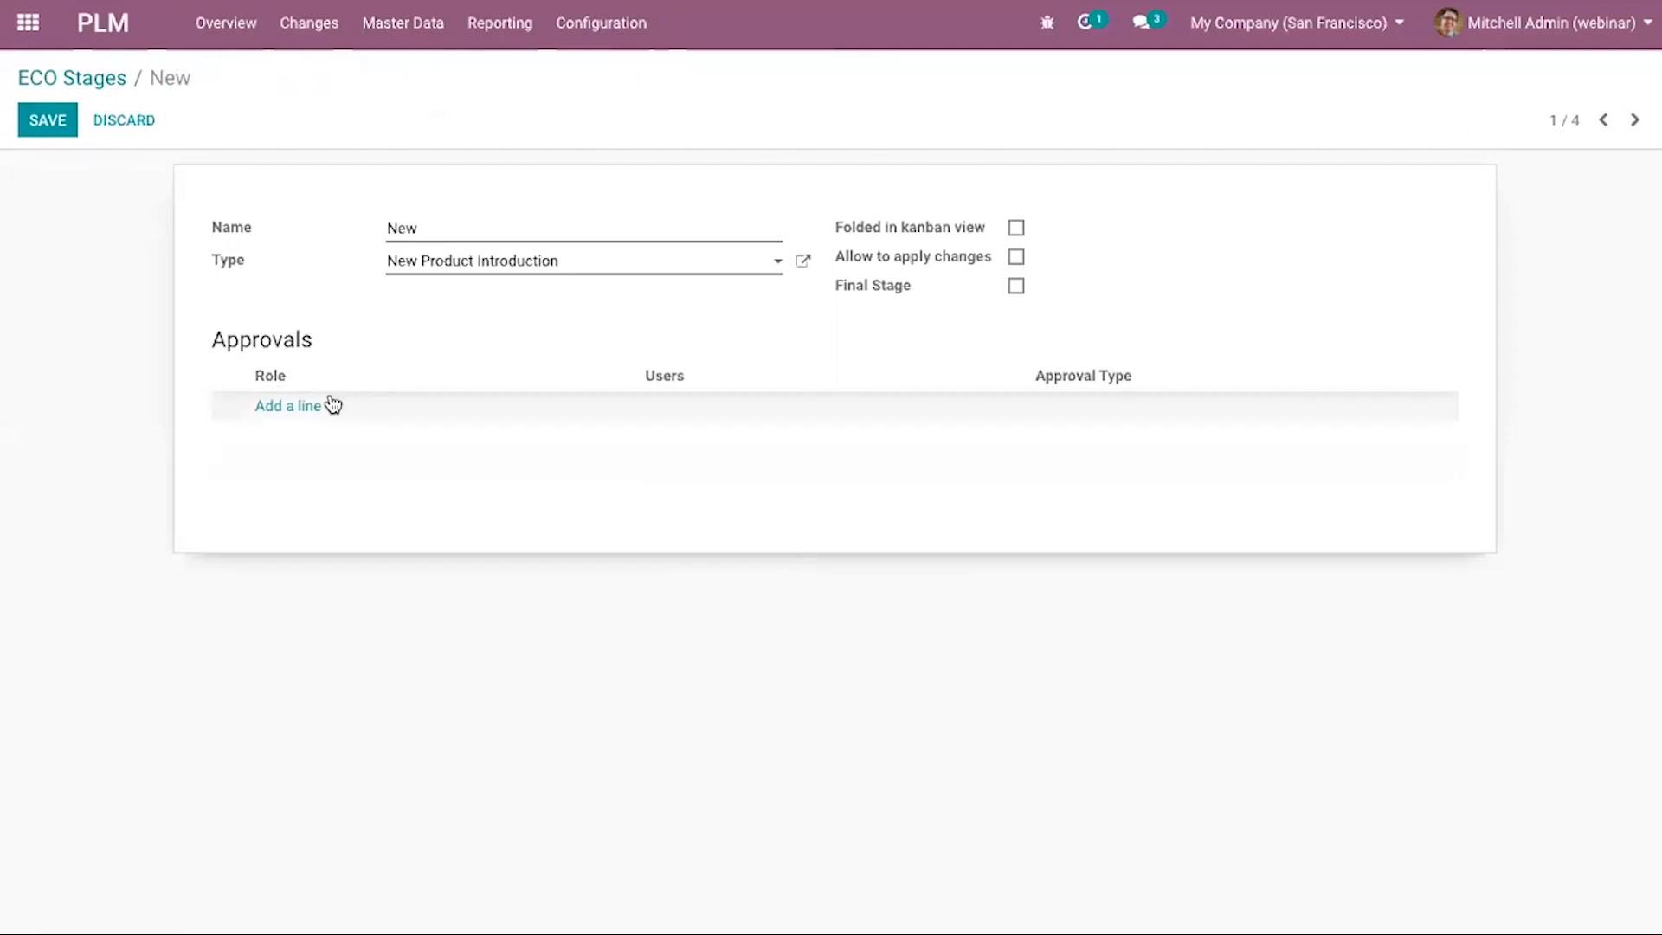
left_click(303, 405)
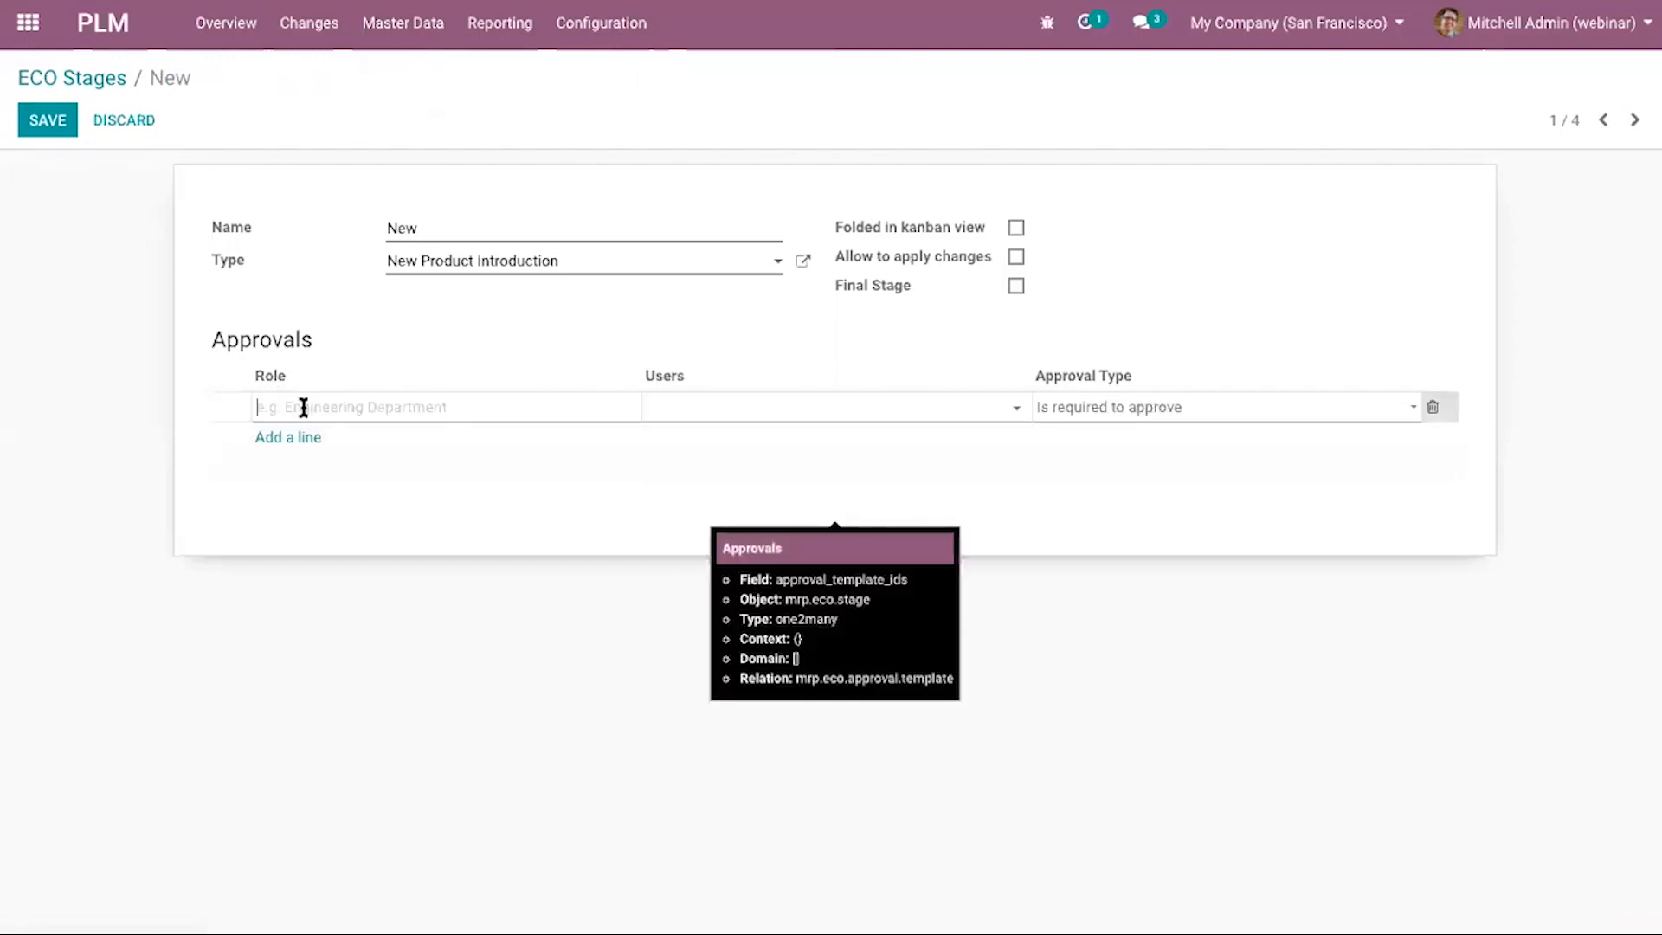
left_click(348, 408)
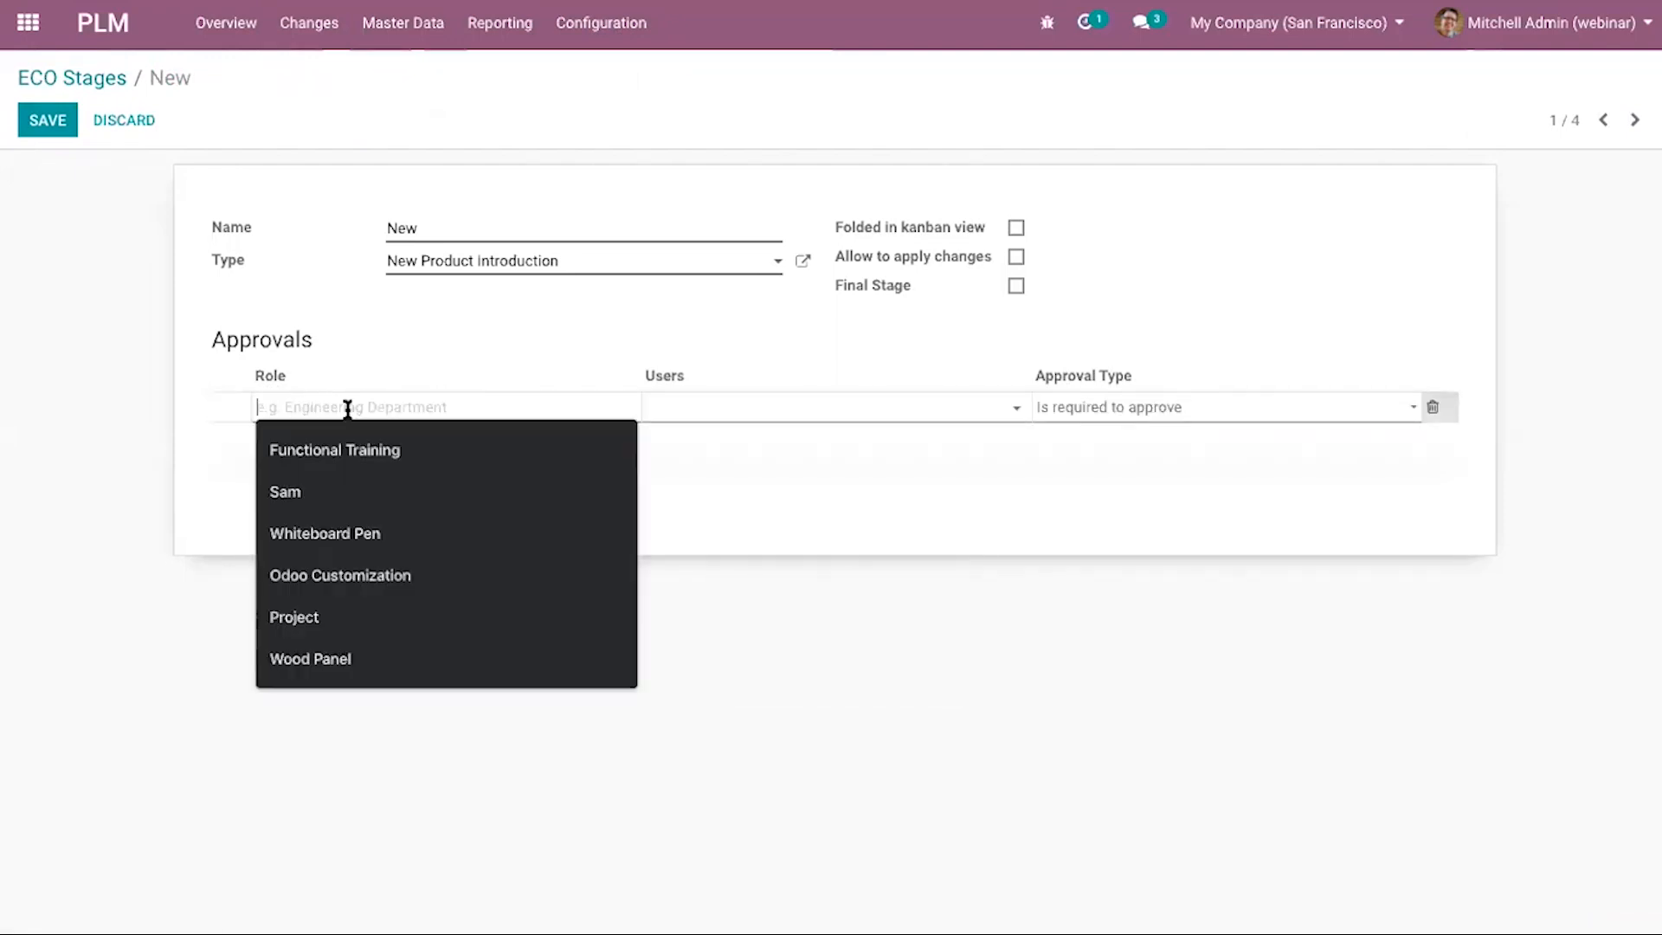
left_click(724, 407)
left_click(1243, 349)
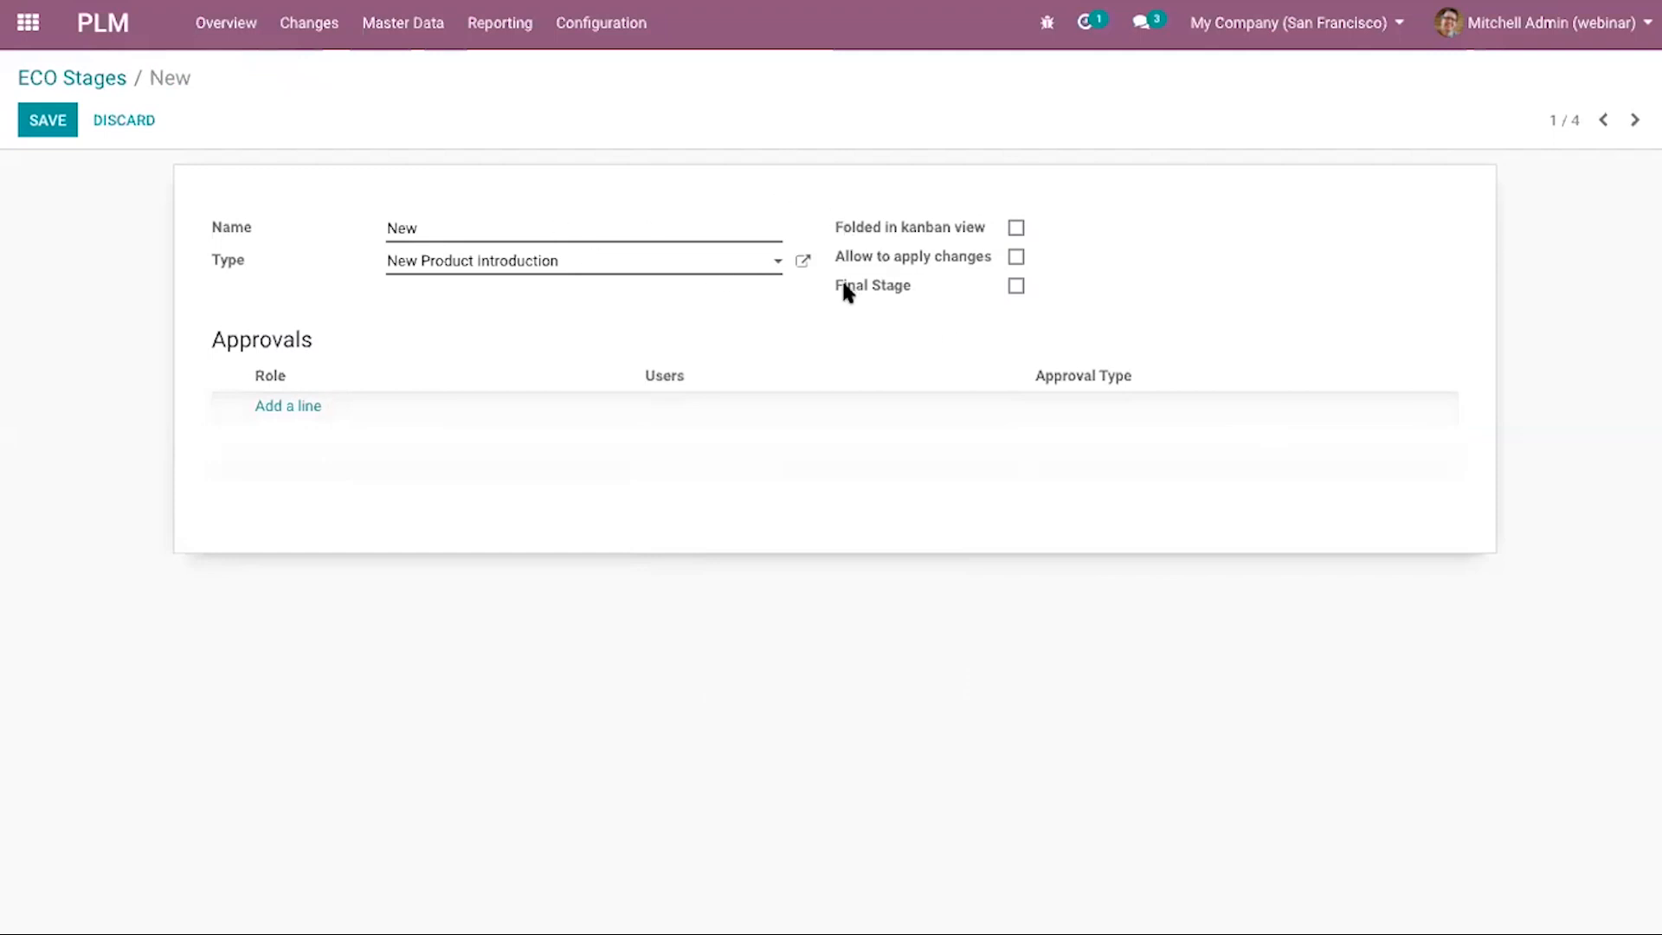
left_click(90, 75)
left_click(500, 174)
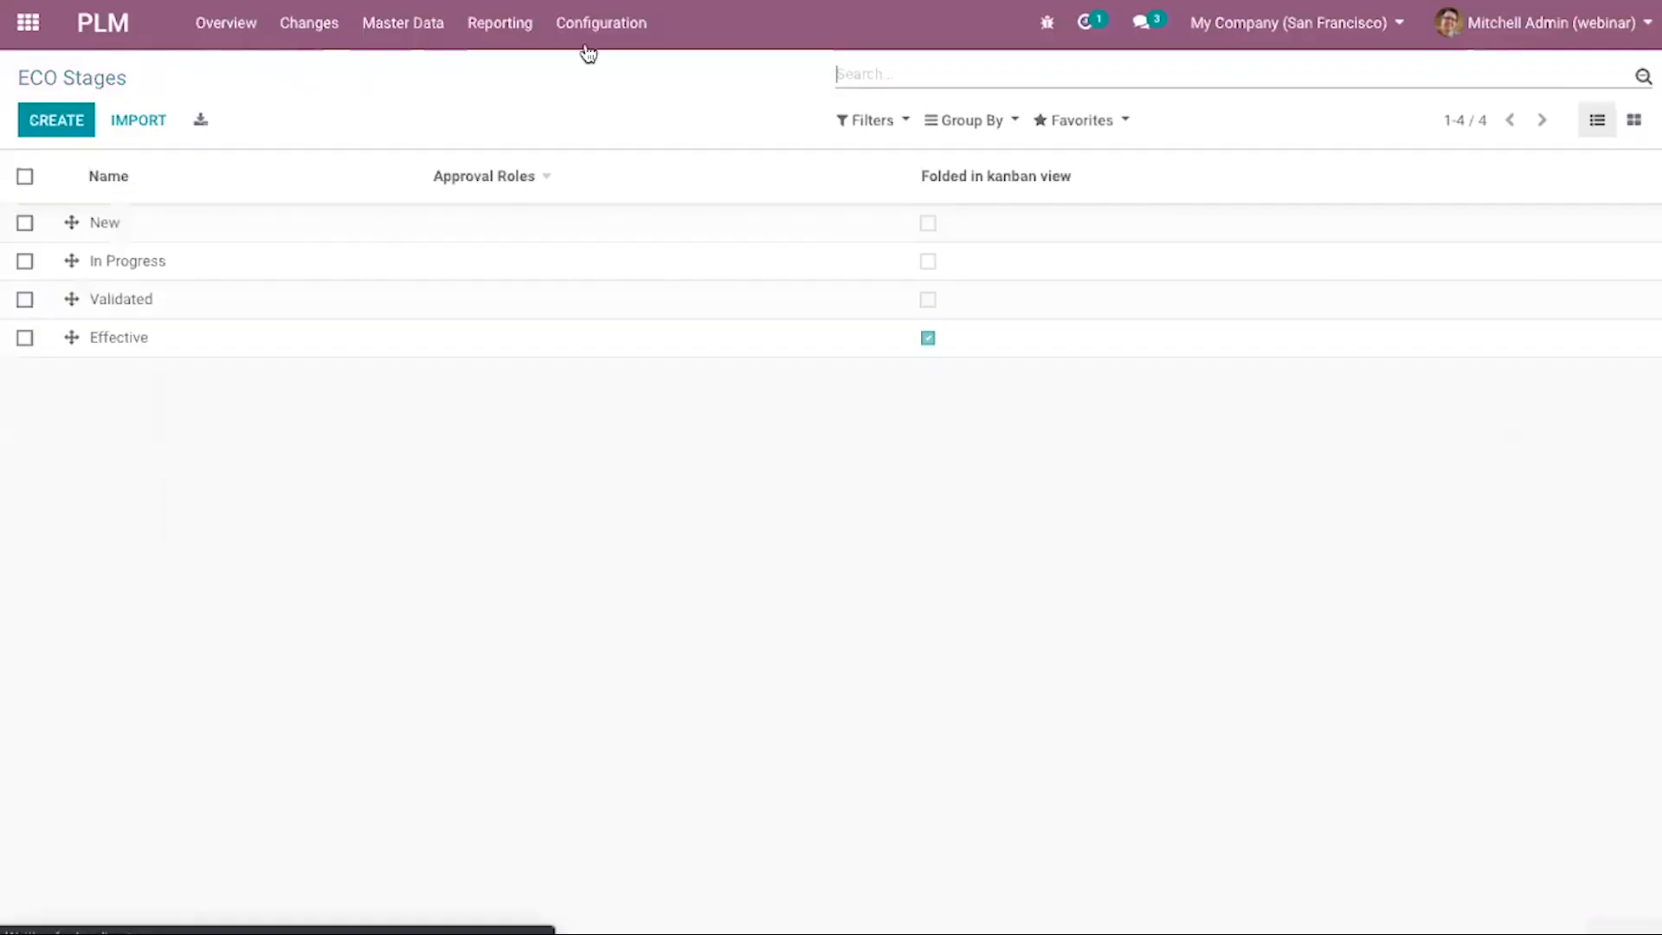
View the configured ECO types and open a blank engineering change order form.
left_click(601, 26)
left_click(633, 107)
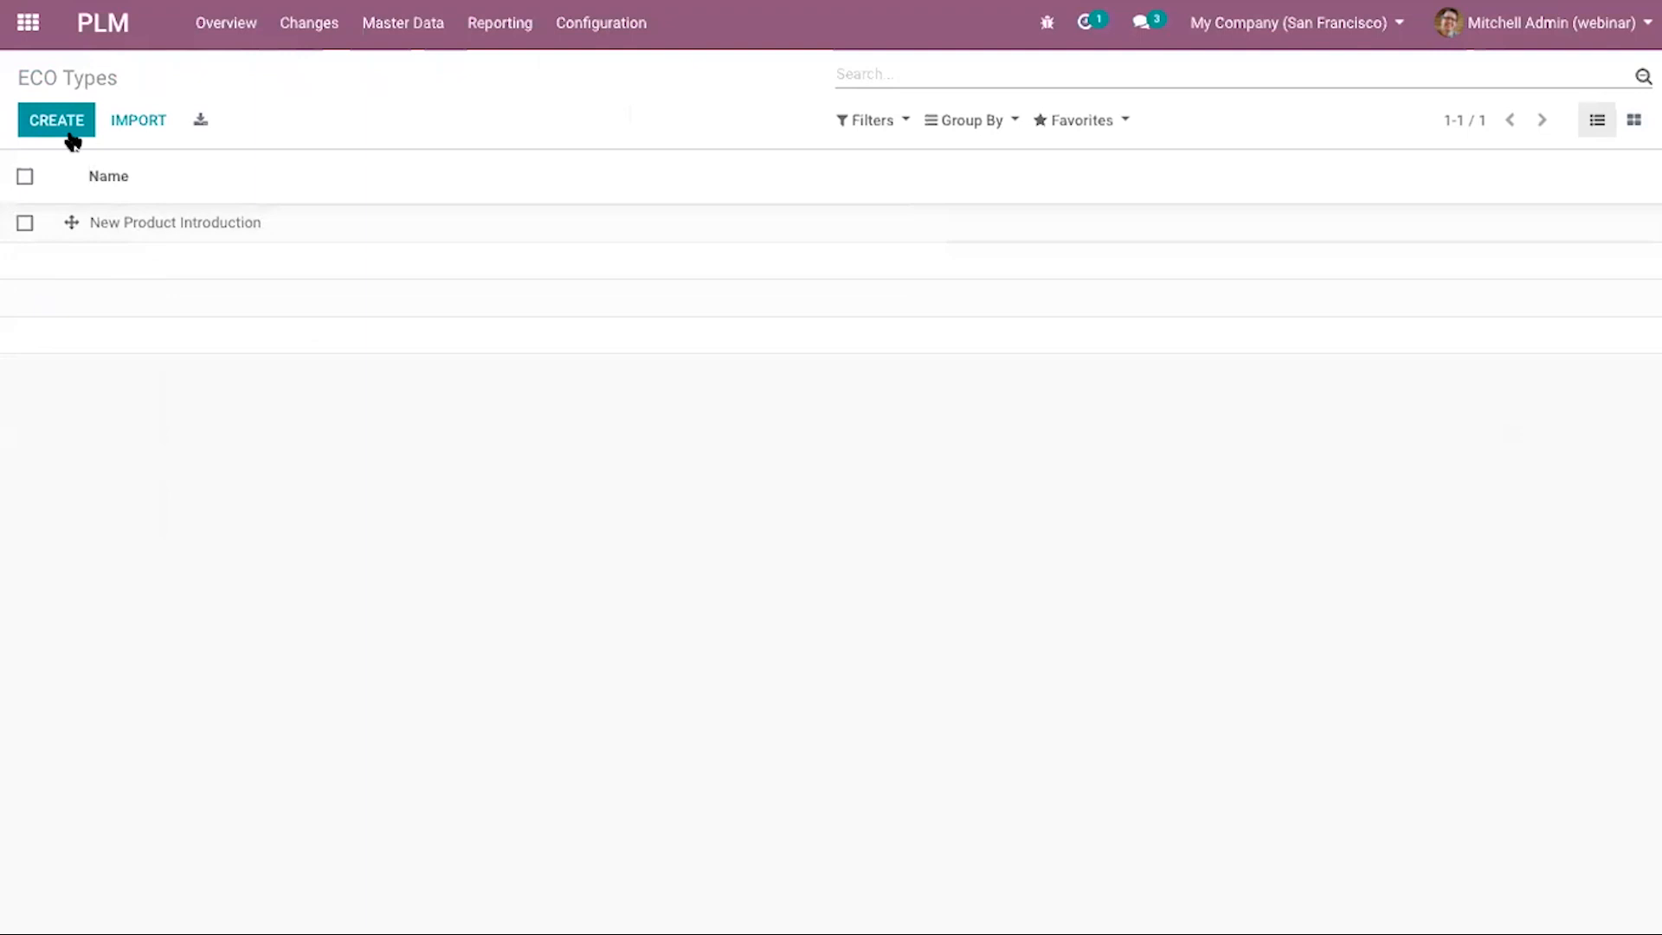
left_click(301, 34)
left_click(56, 121)
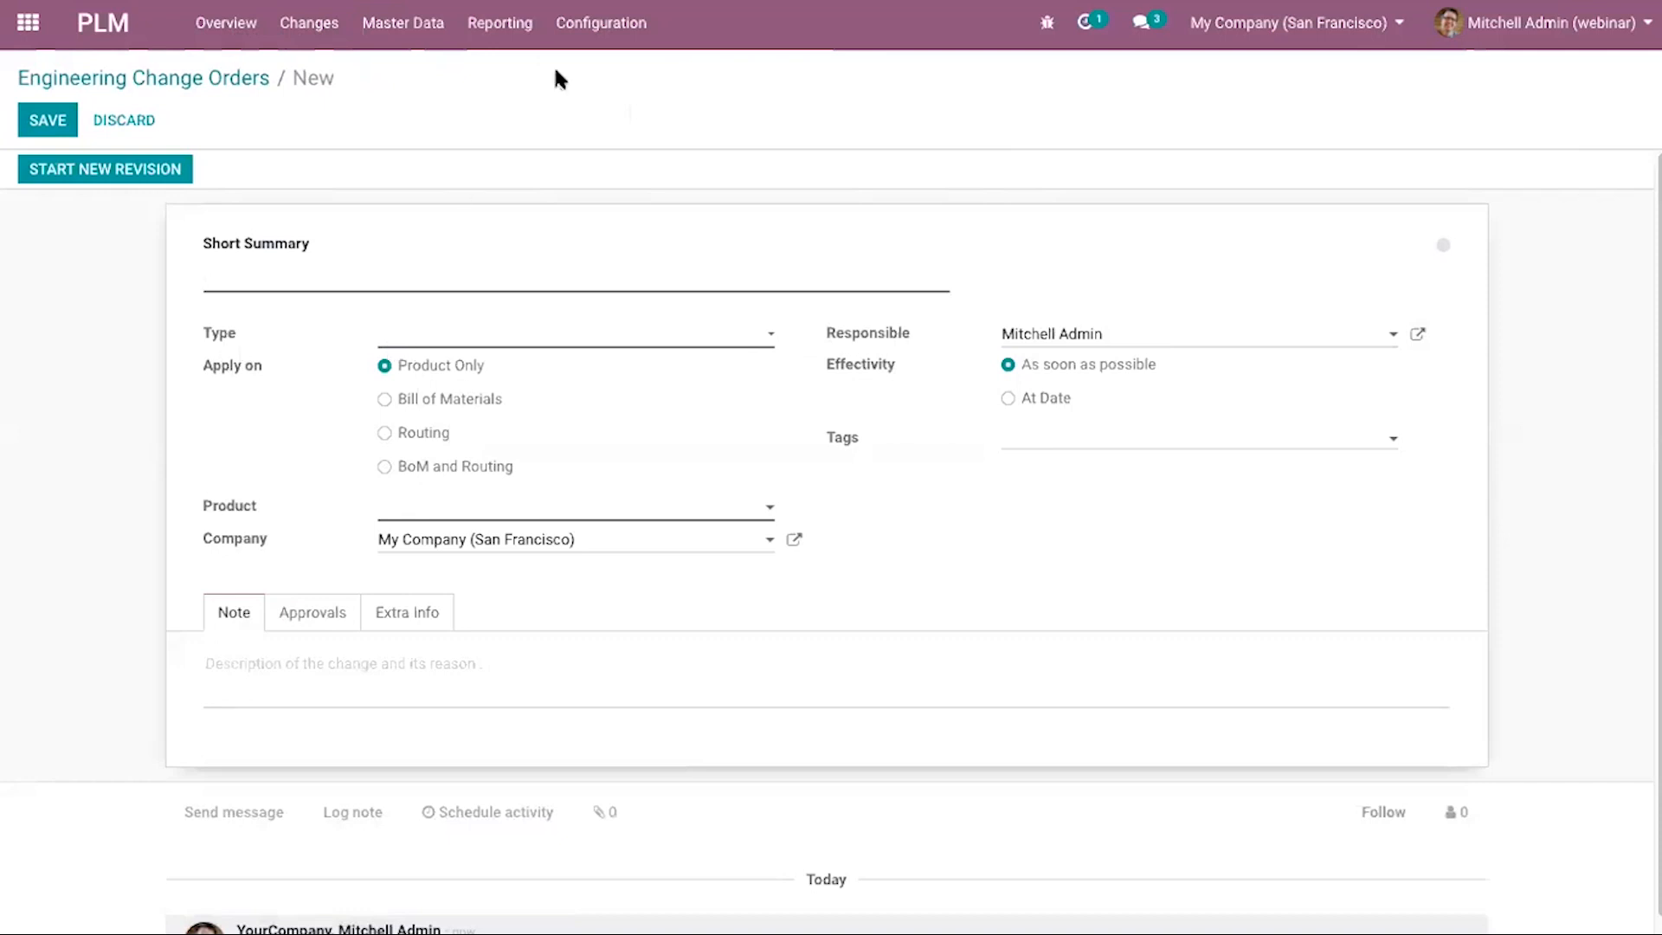
Create an ECO tag named "tag" in the PLM configuration.
left_click(601, 24)
left_click(623, 132)
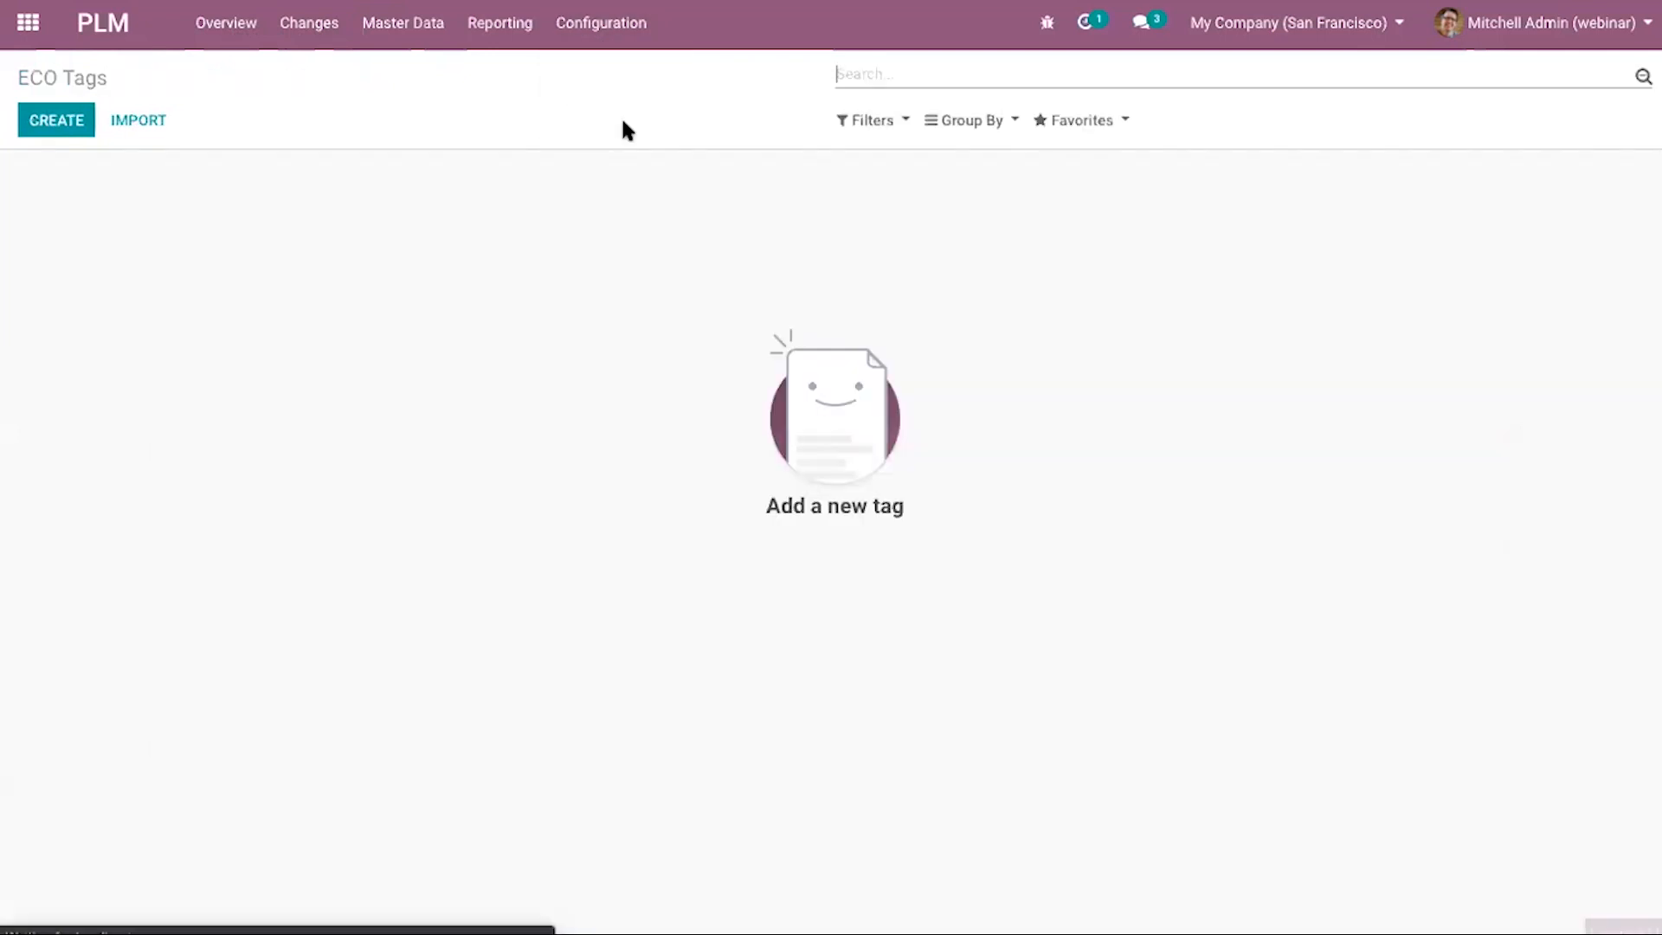
left_click(61, 121)
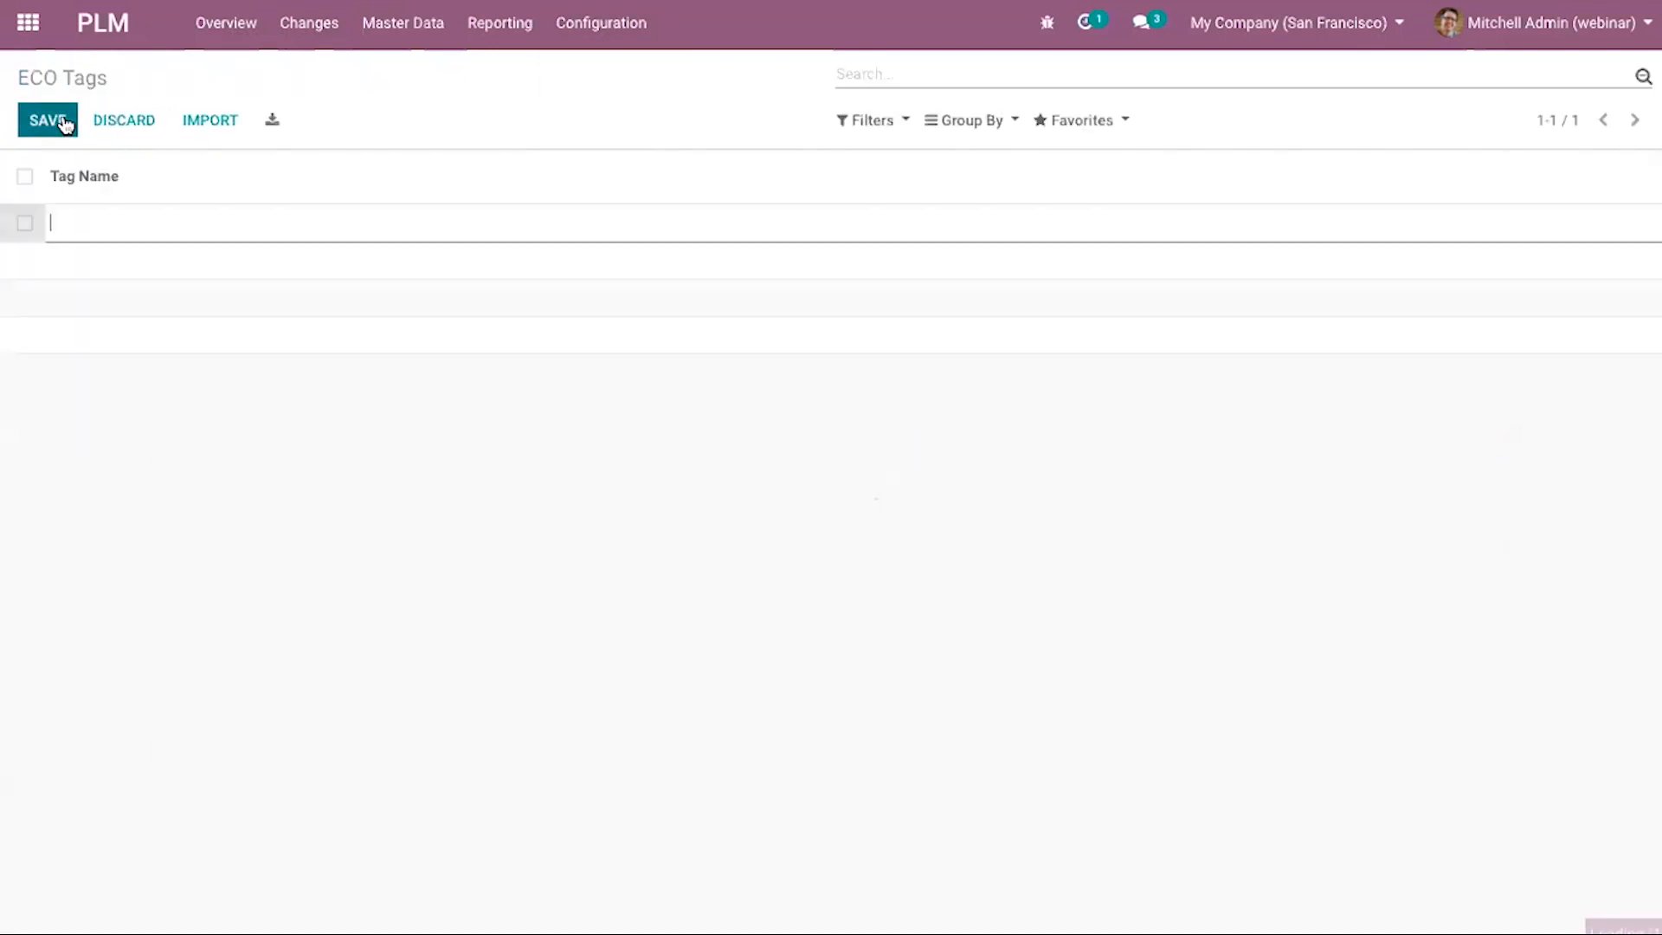
left_click(150, 223)
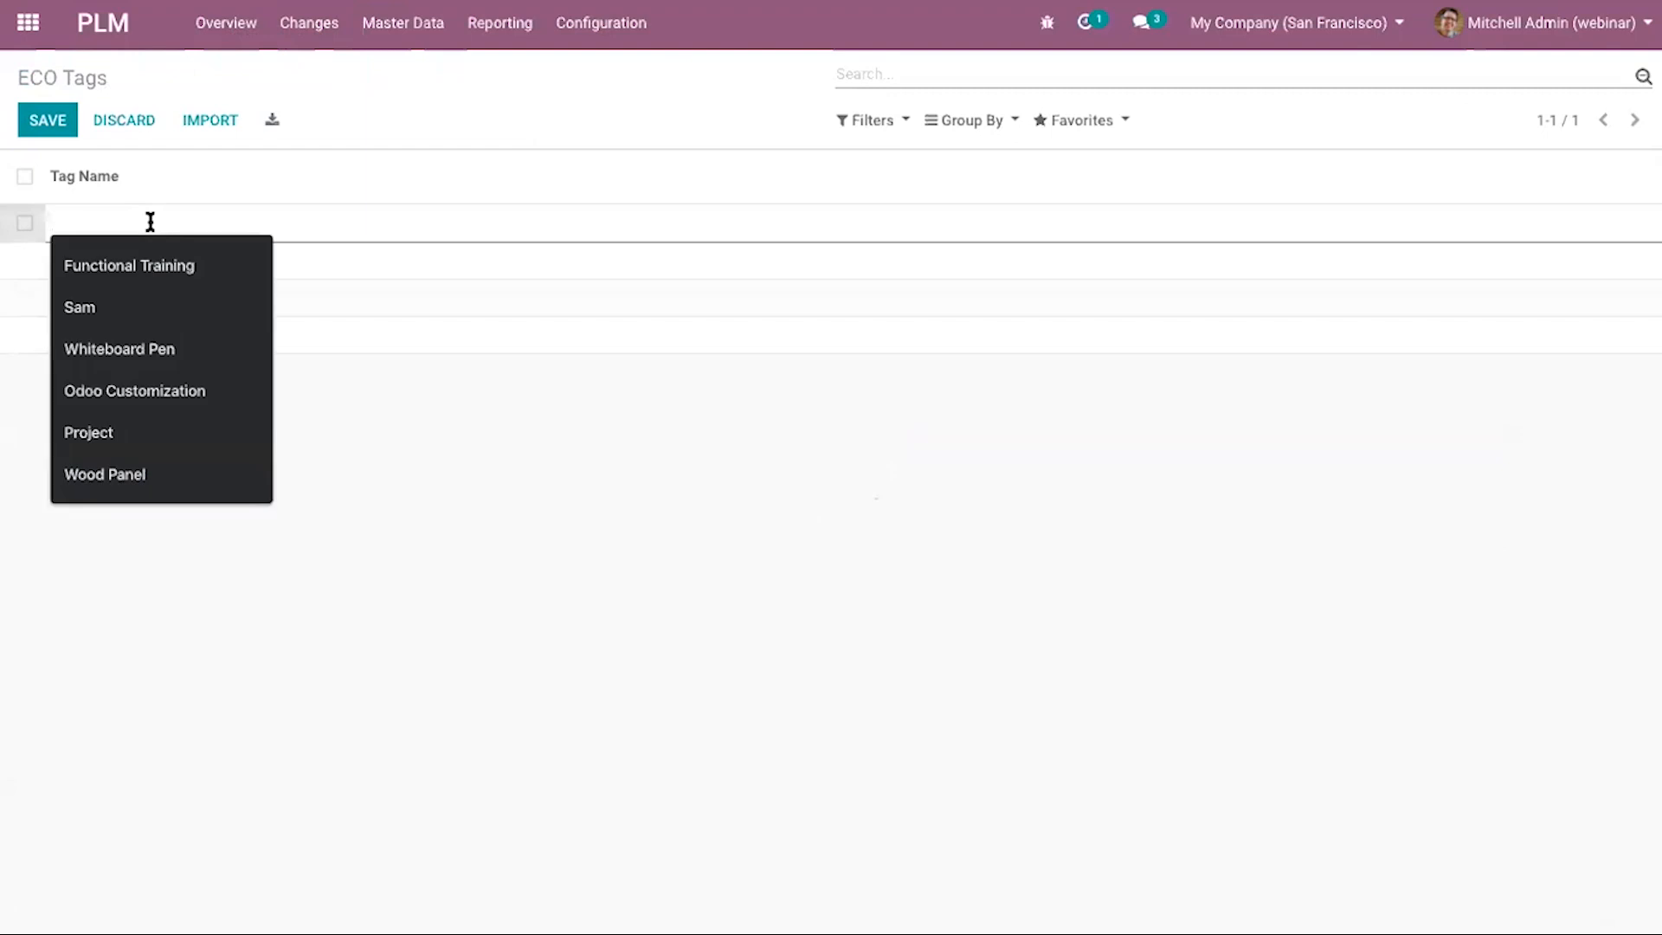
type("tag")
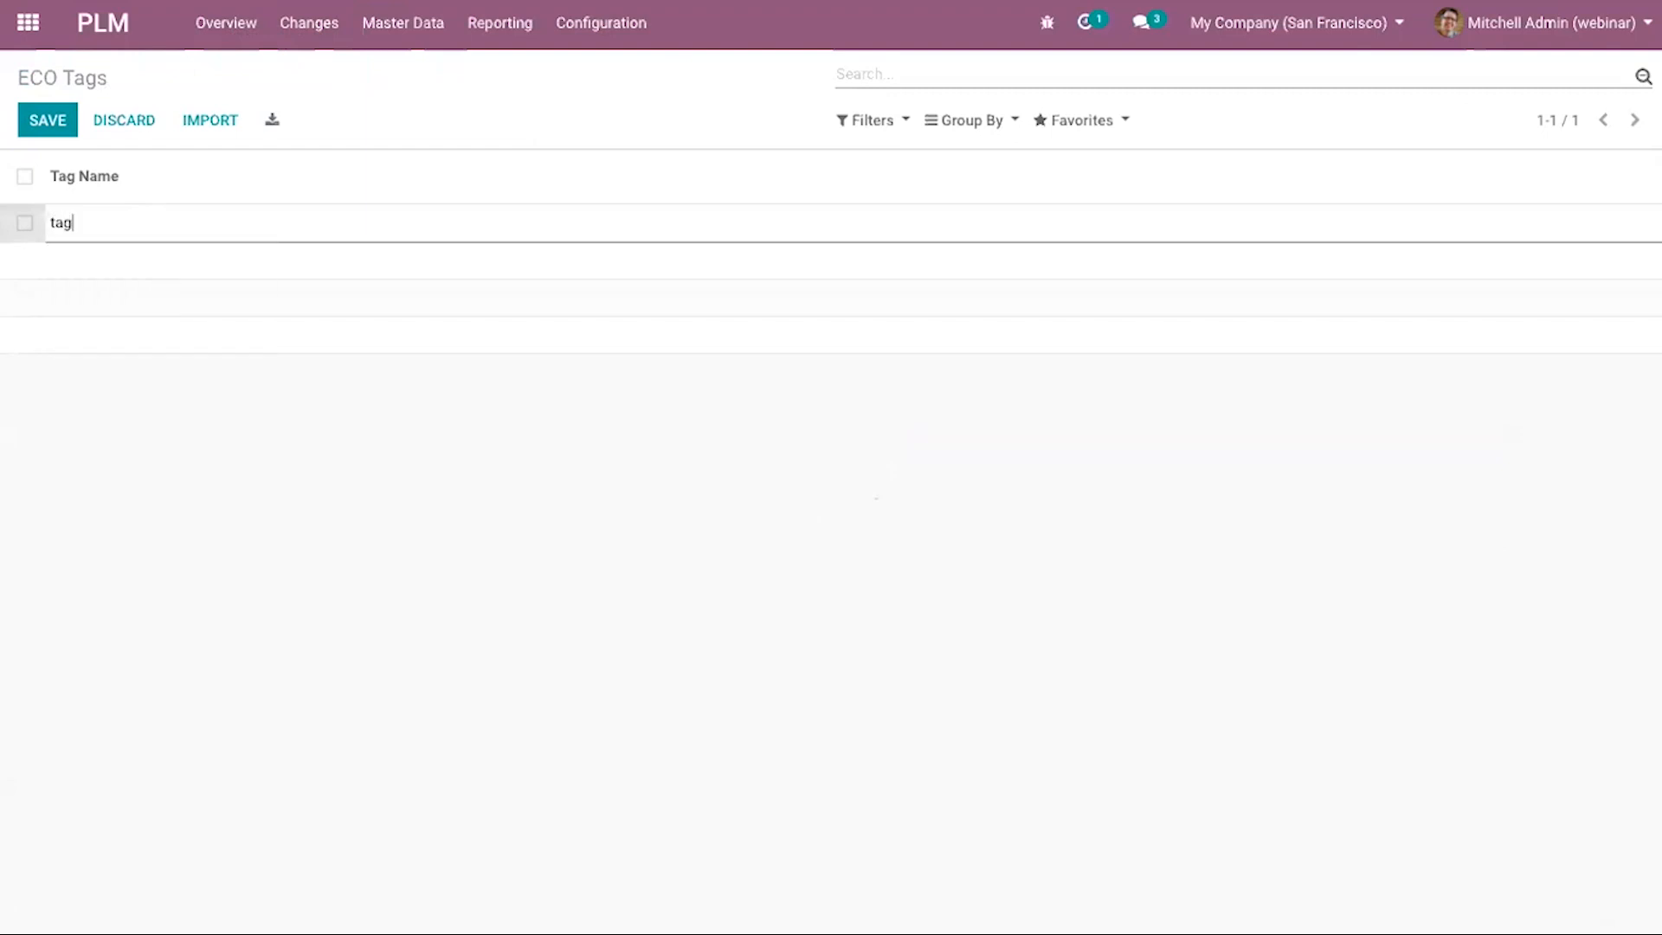
left_click(138, 598)
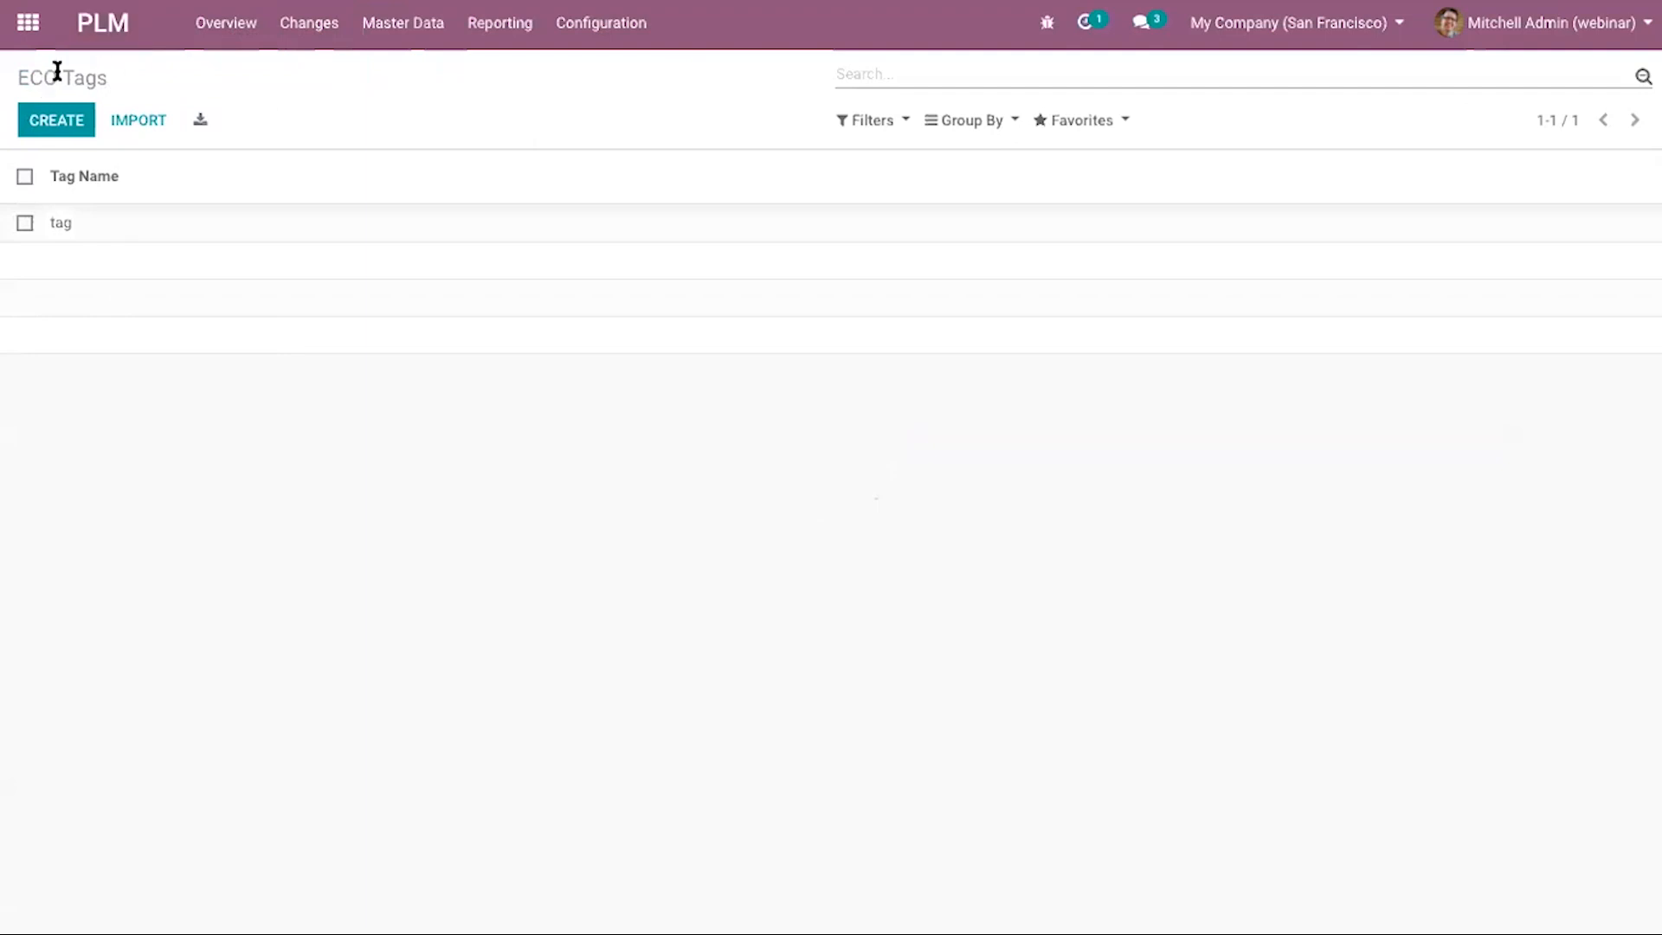
Start a new engineering change order with the short summary "Test 1" and the type New Product Introduction.
left_click(294, 21)
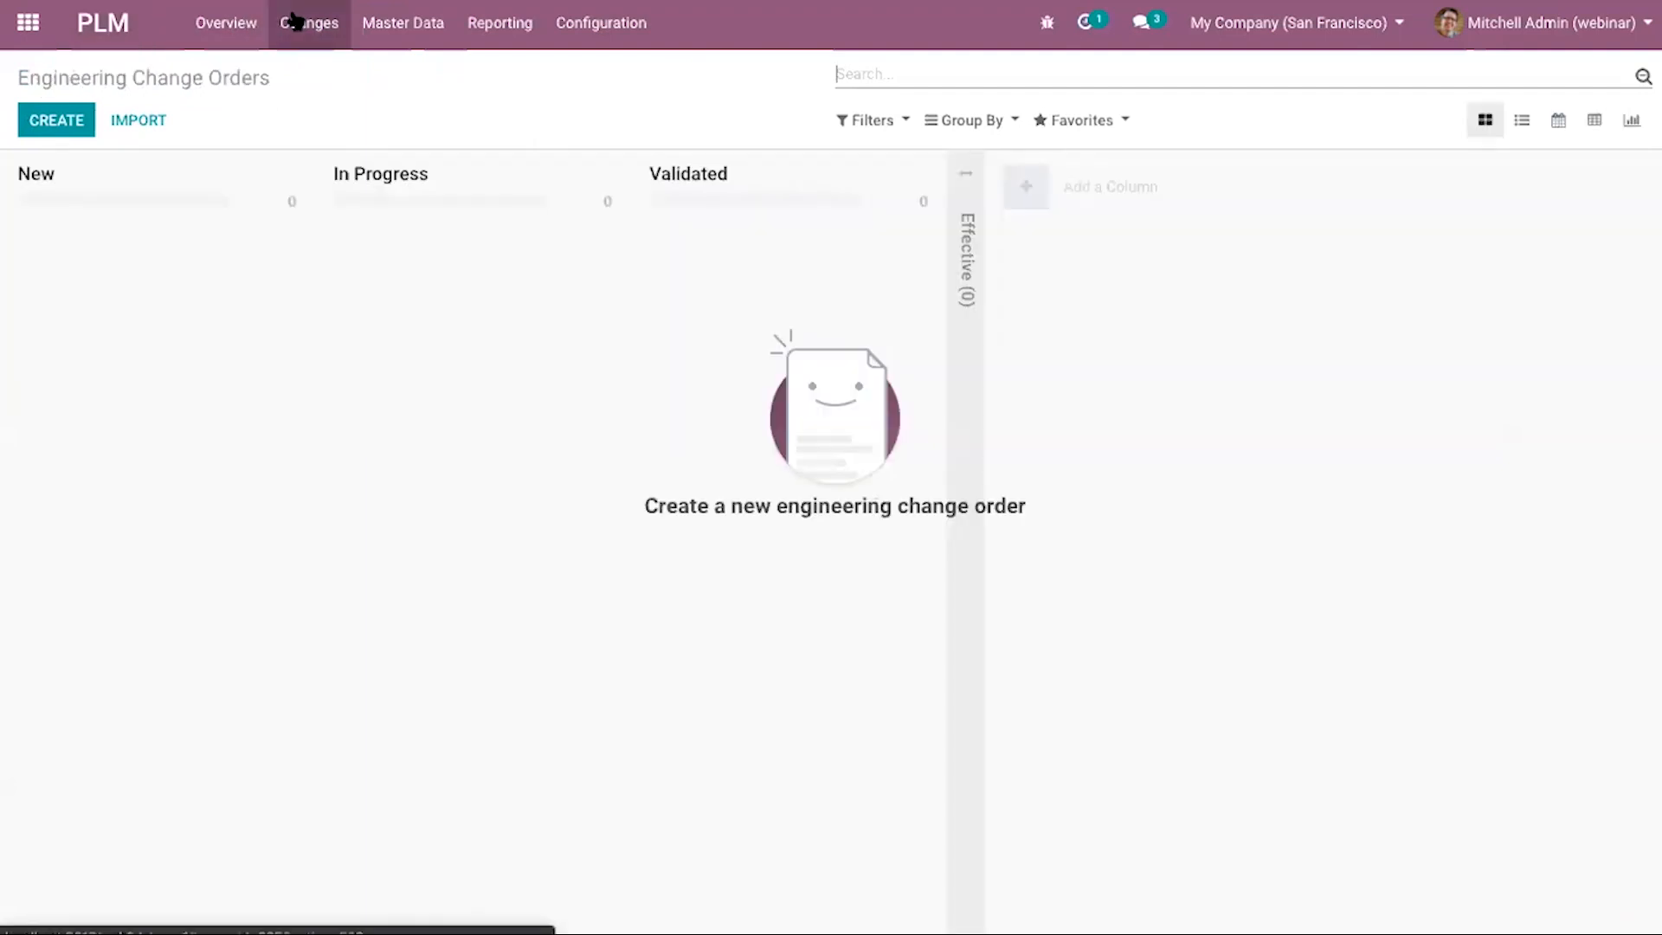
left_click(49, 132)
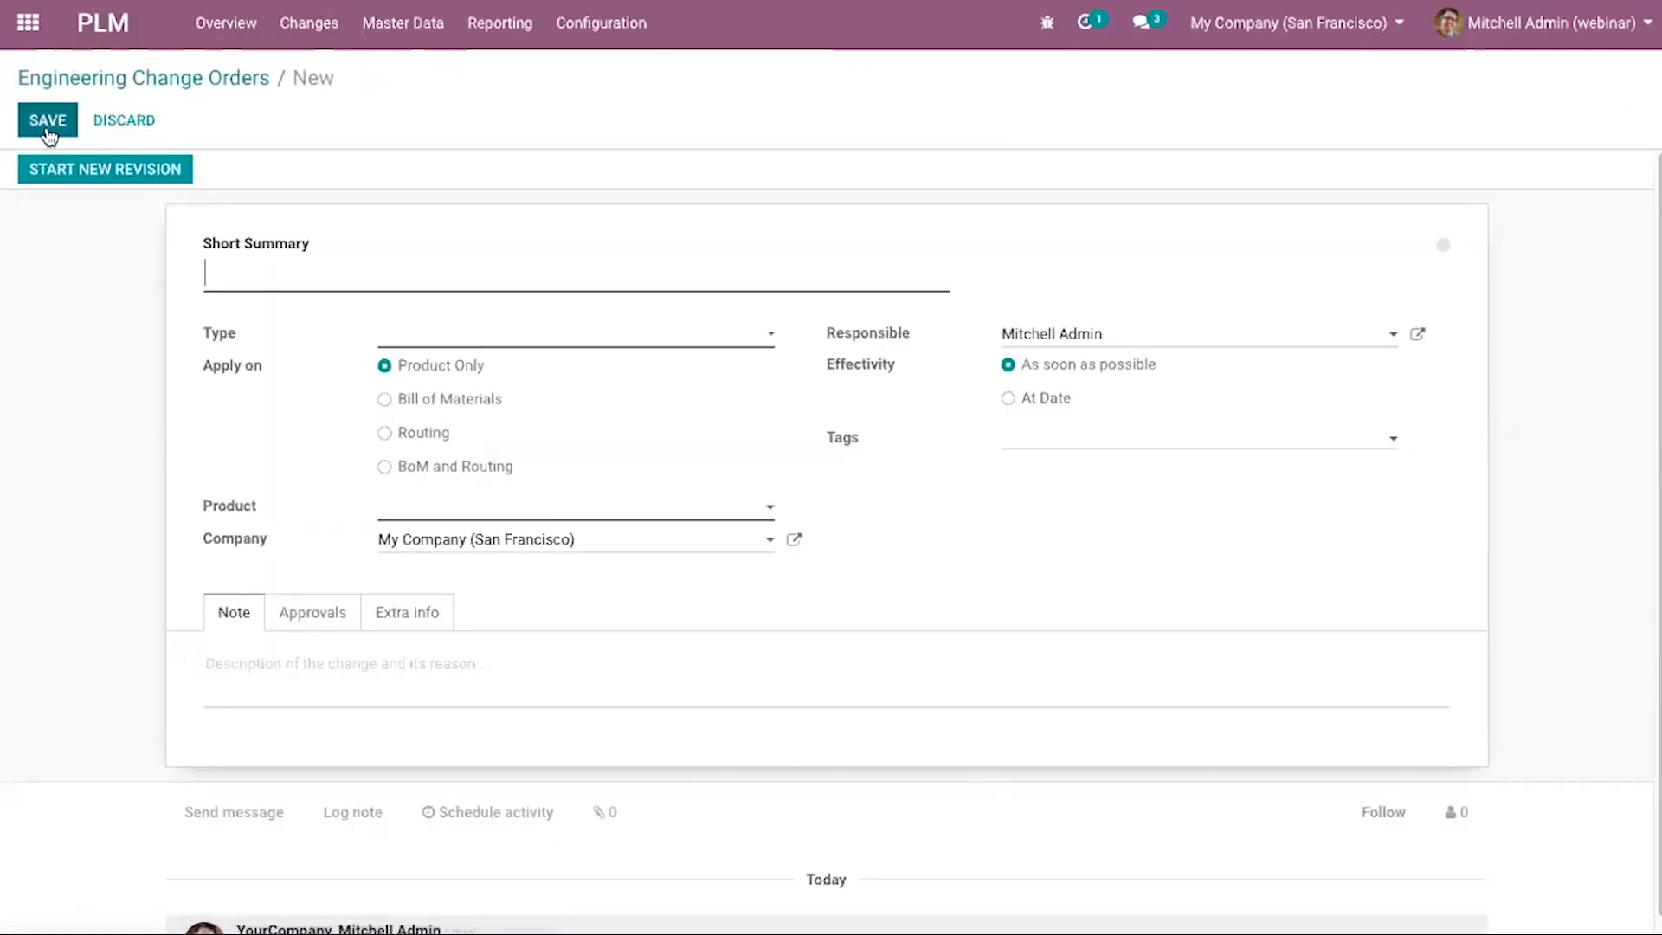
left_click(267, 289)
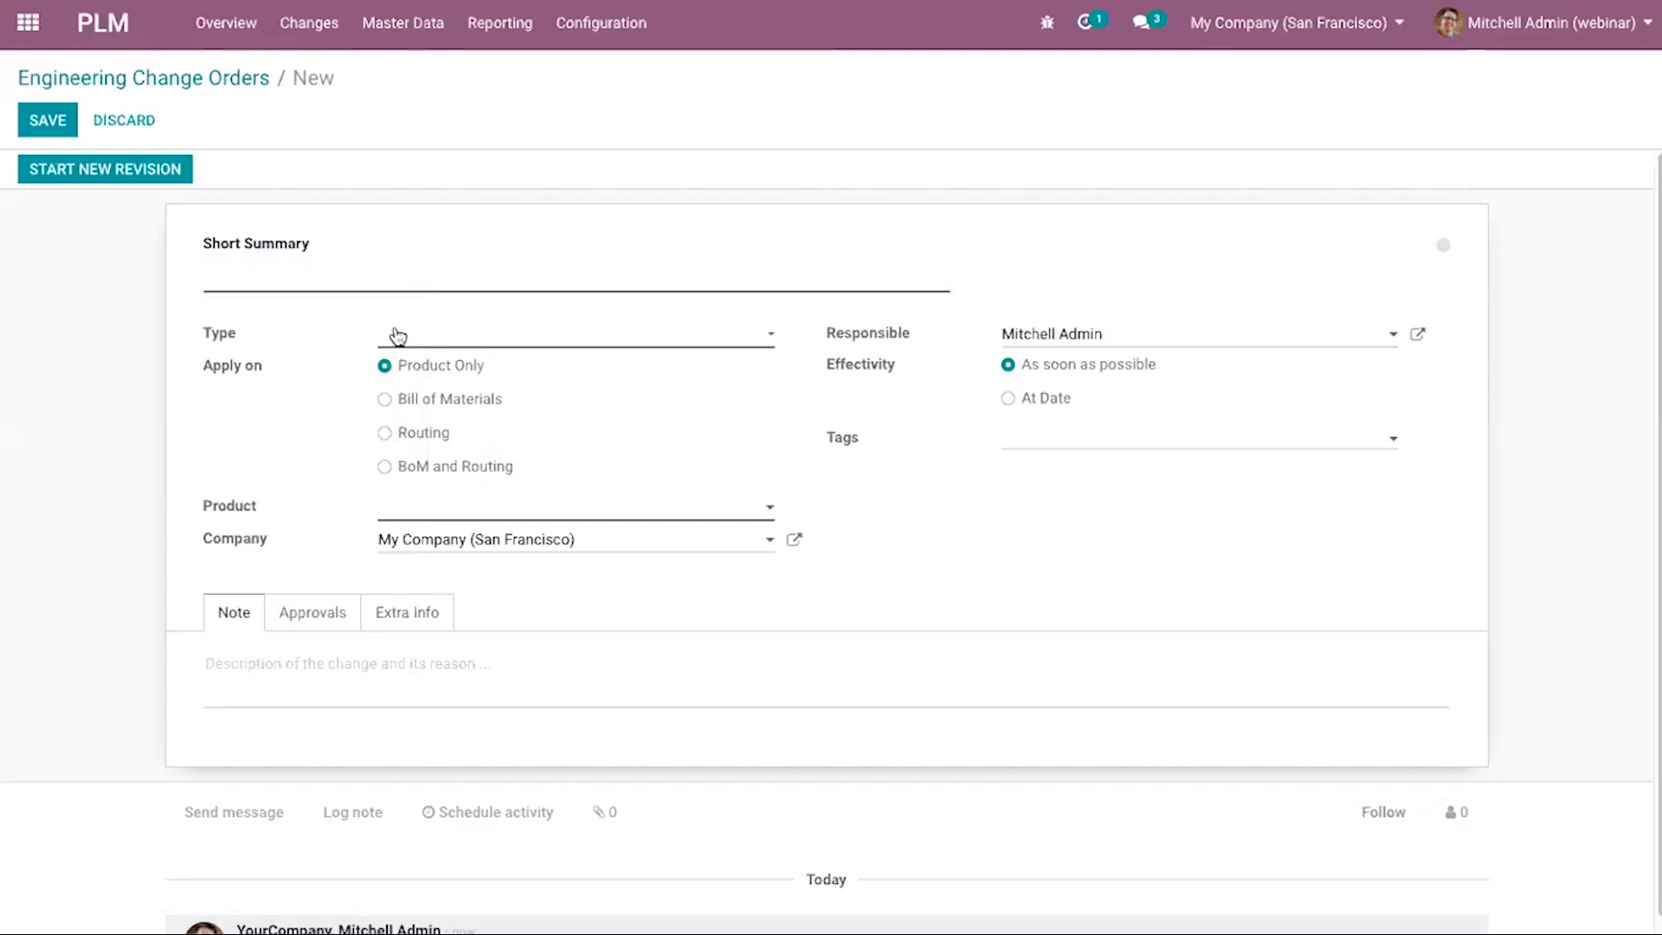
left_click(378, 281)
type("Test 1")
left_click(518, 340)
left_click(517, 340)
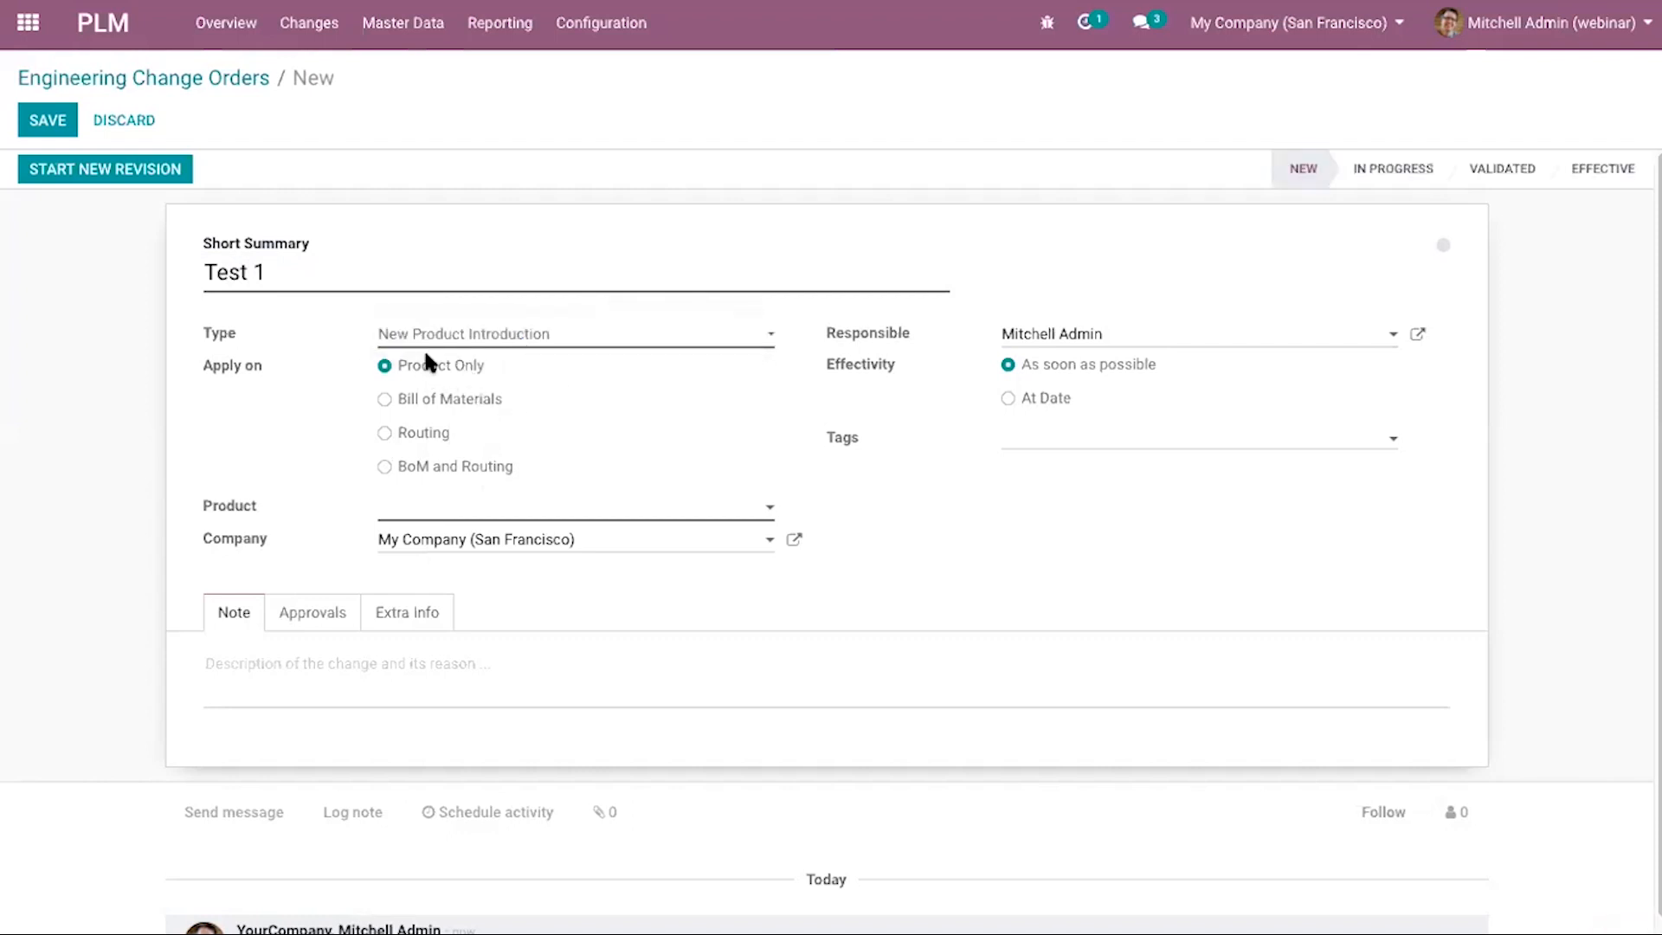
Compare the fields required when the order applies to Bill of Materials, Routing, or BoM and Routing, and return to Product Only.
left_click(427, 397)
left_click(413, 432)
left_click(419, 464)
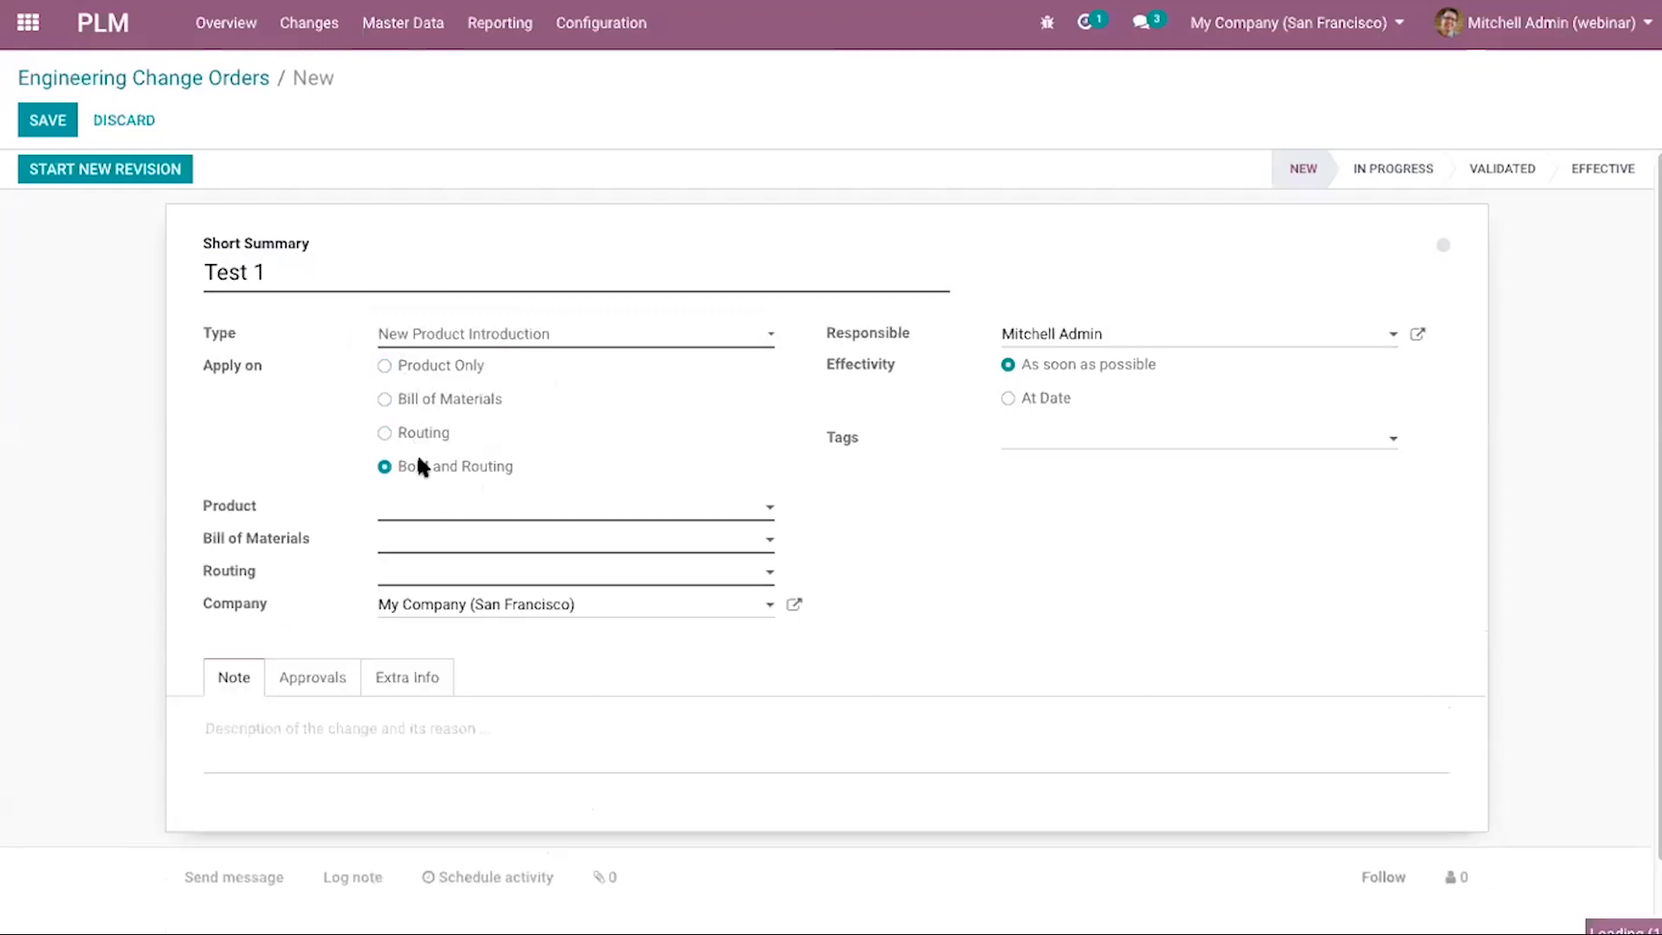
left_click(384, 365)
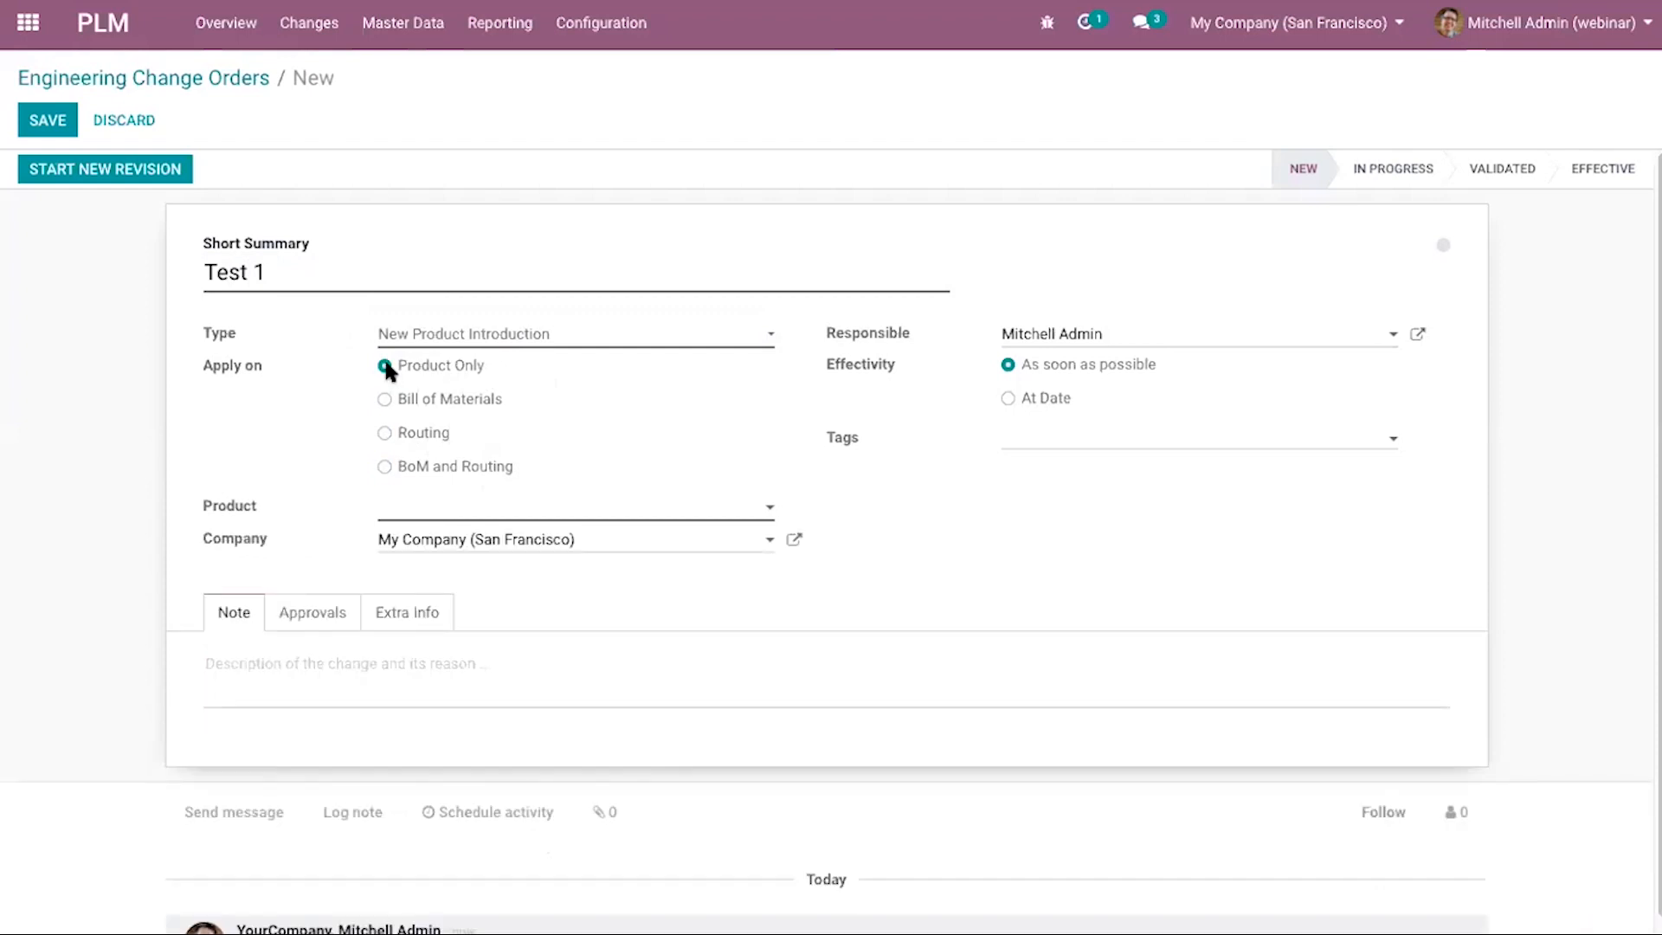
left_click(384, 399)
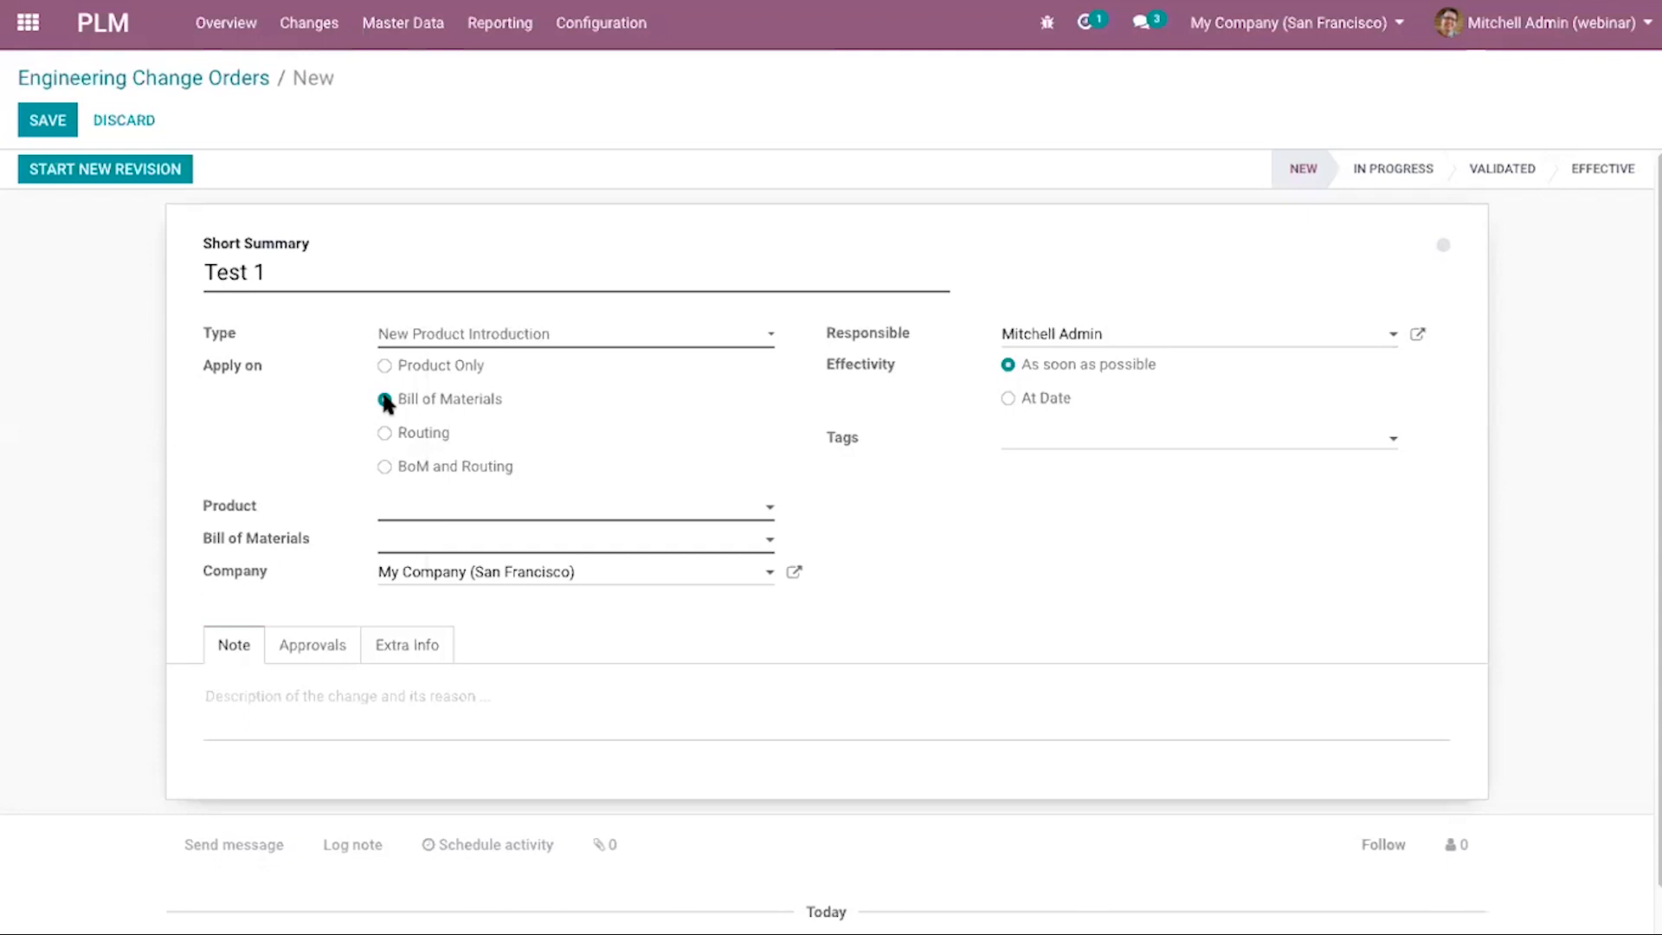
left_click(388, 430)
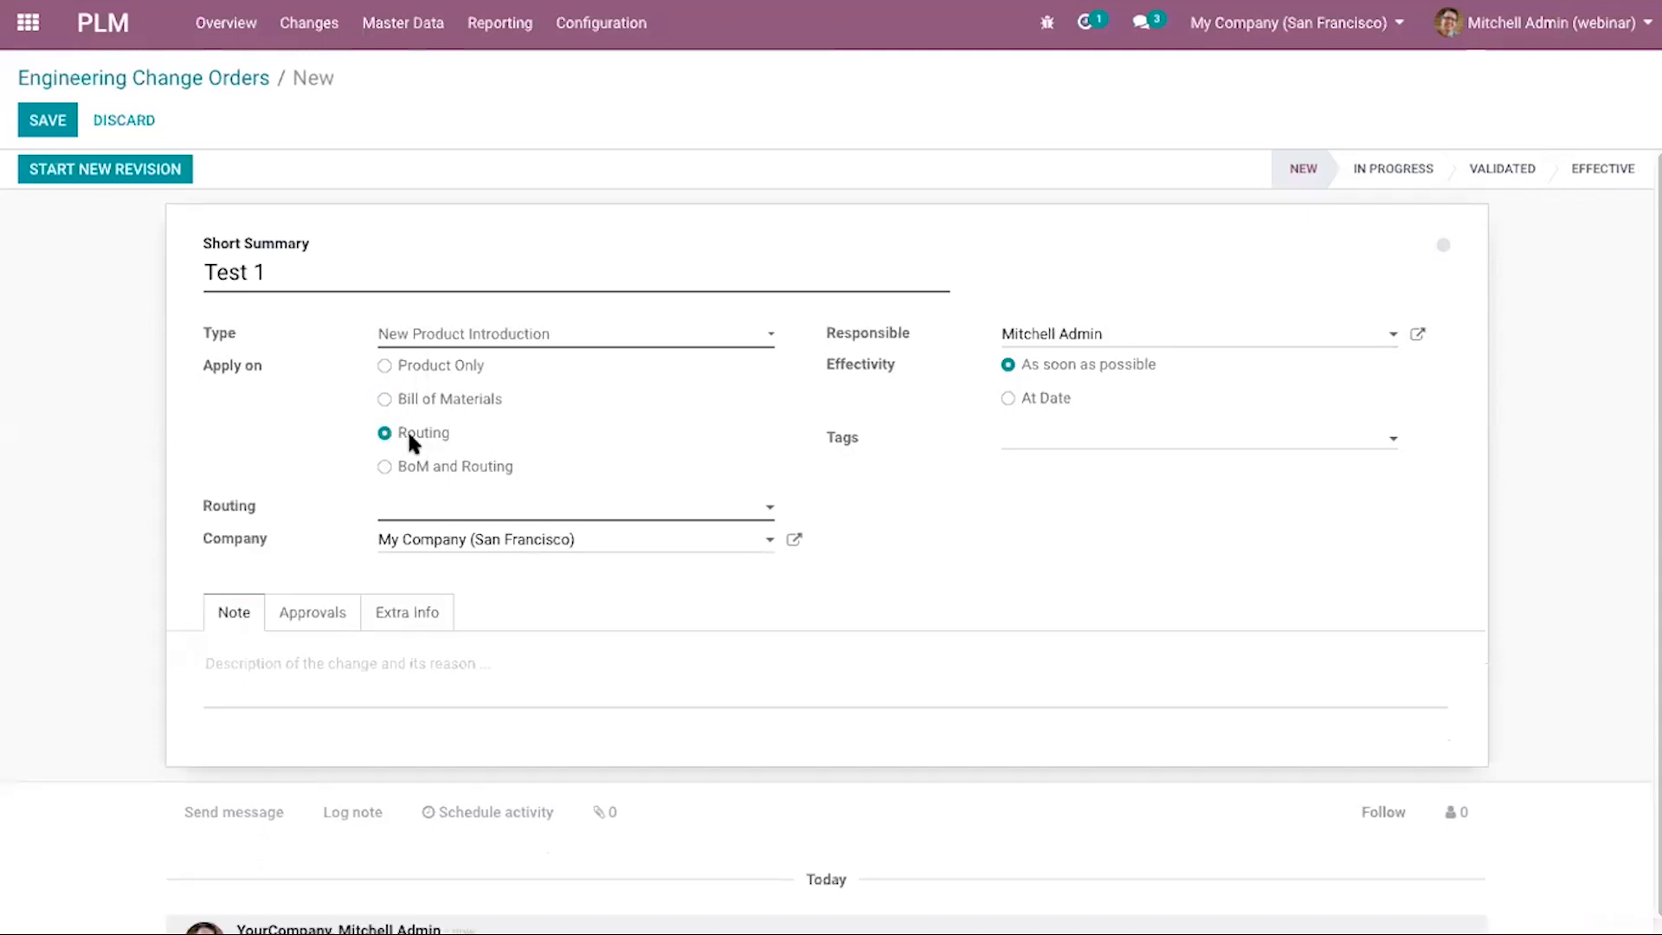
left_click(475, 515)
left_click(598, 434)
left_click(426, 465)
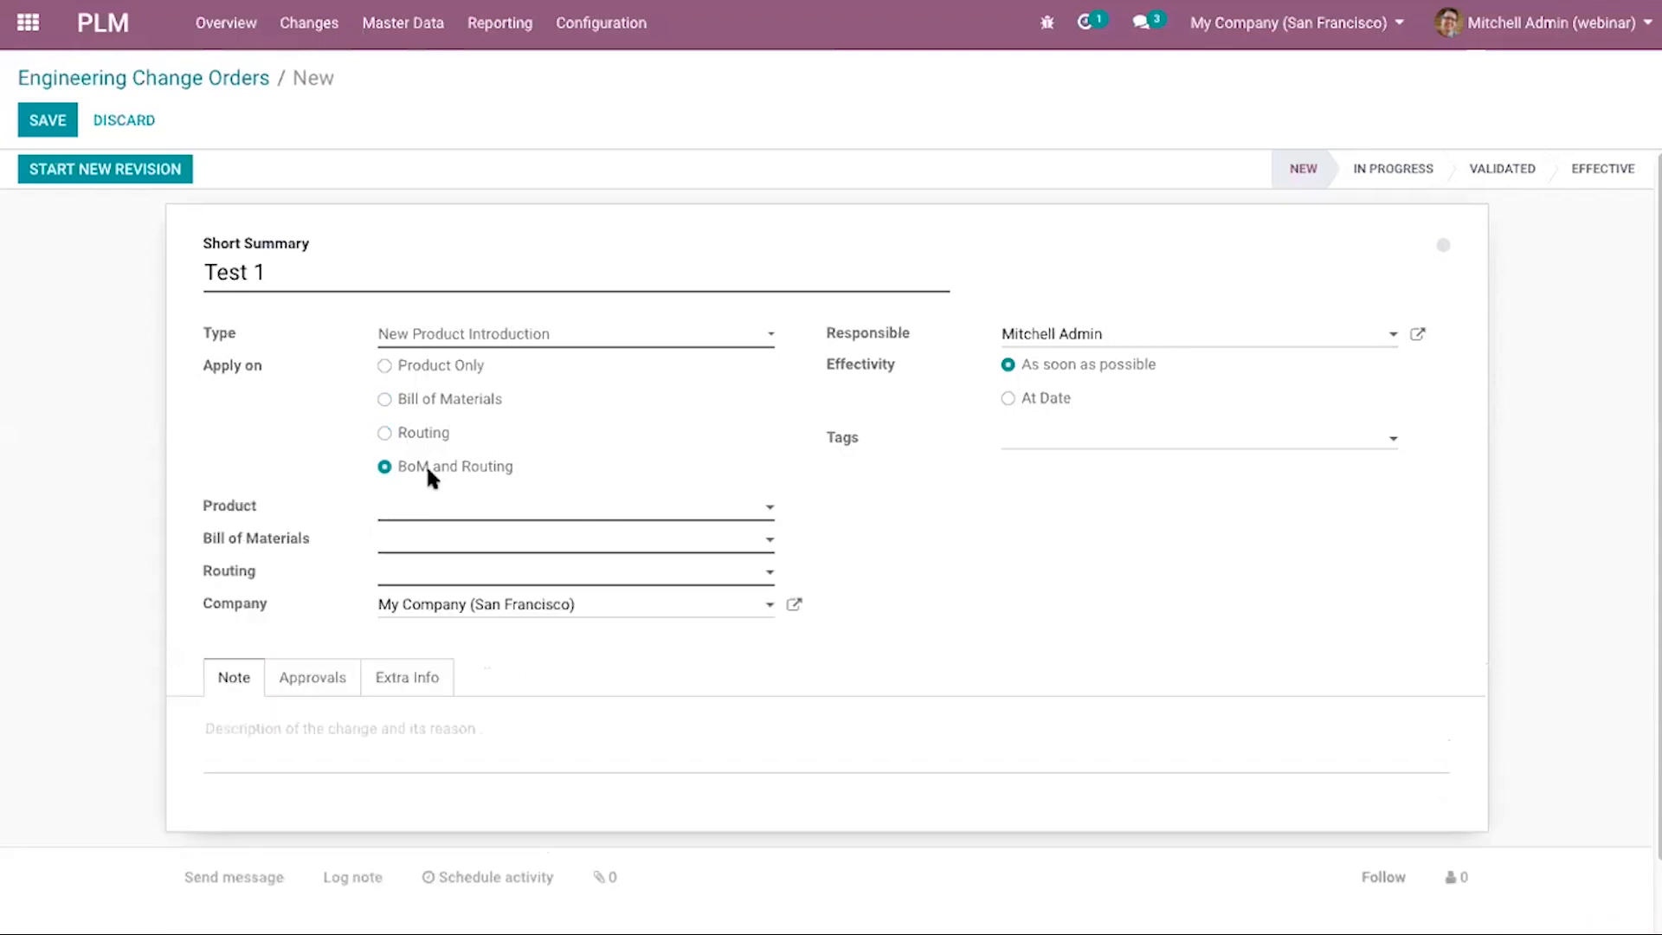
left_click(454, 515)
left_click(661, 374)
left_click(428, 374)
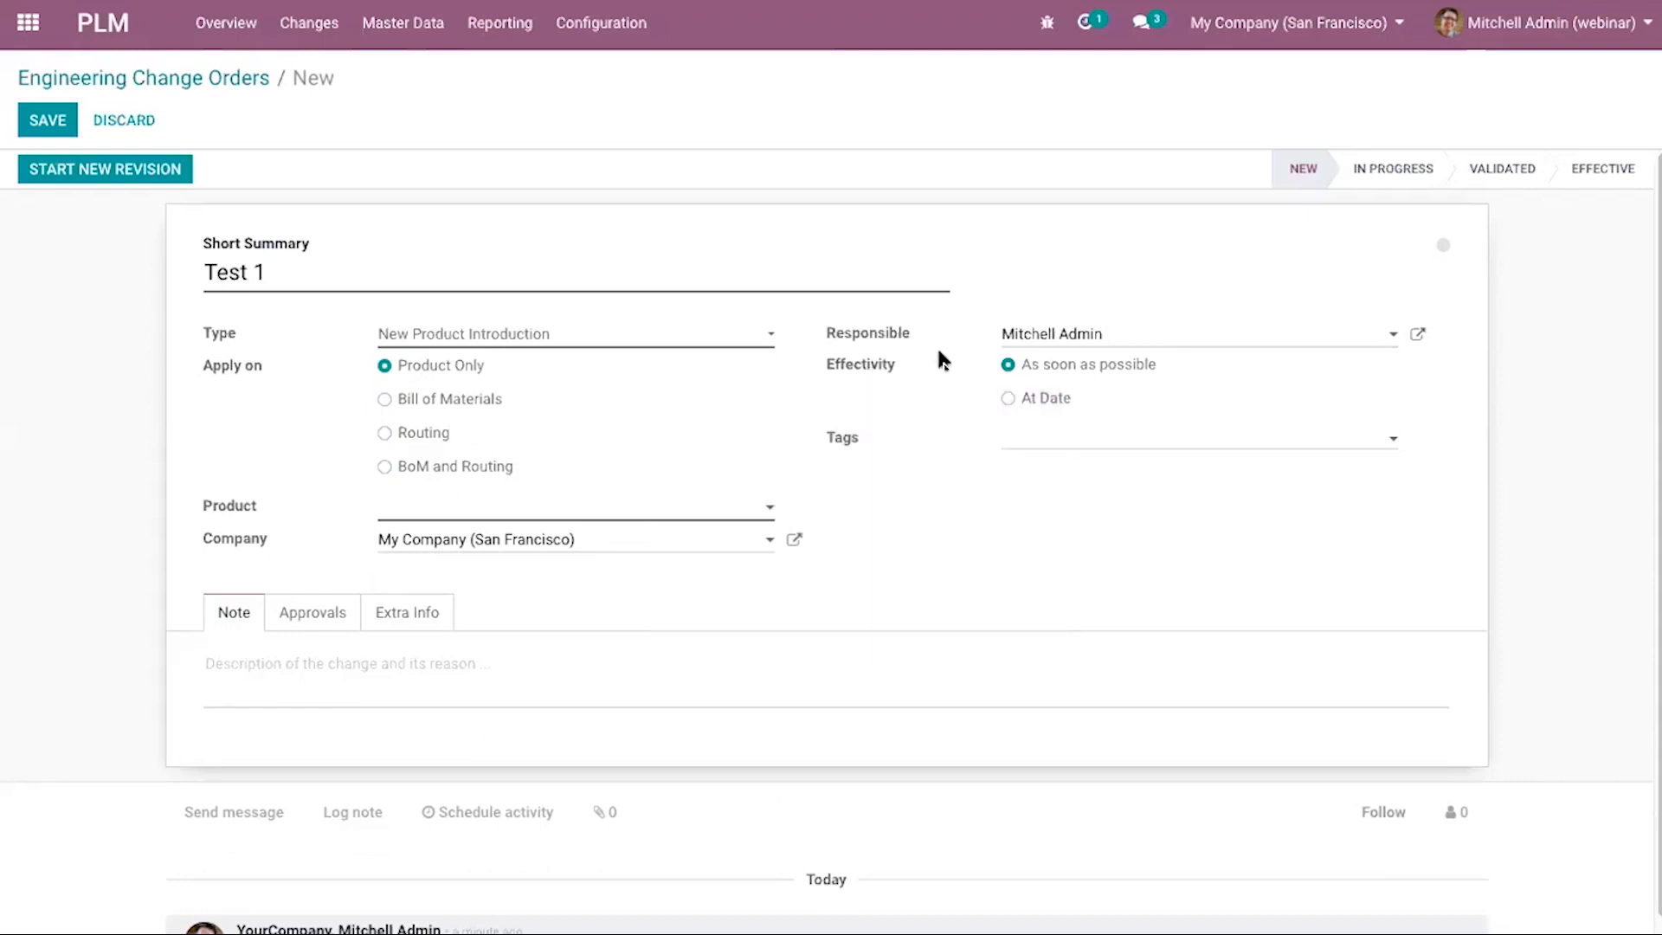
Examine the effectivity date field under At Date, and return the effectivity to As soon as possible.
left_click(1009, 399)
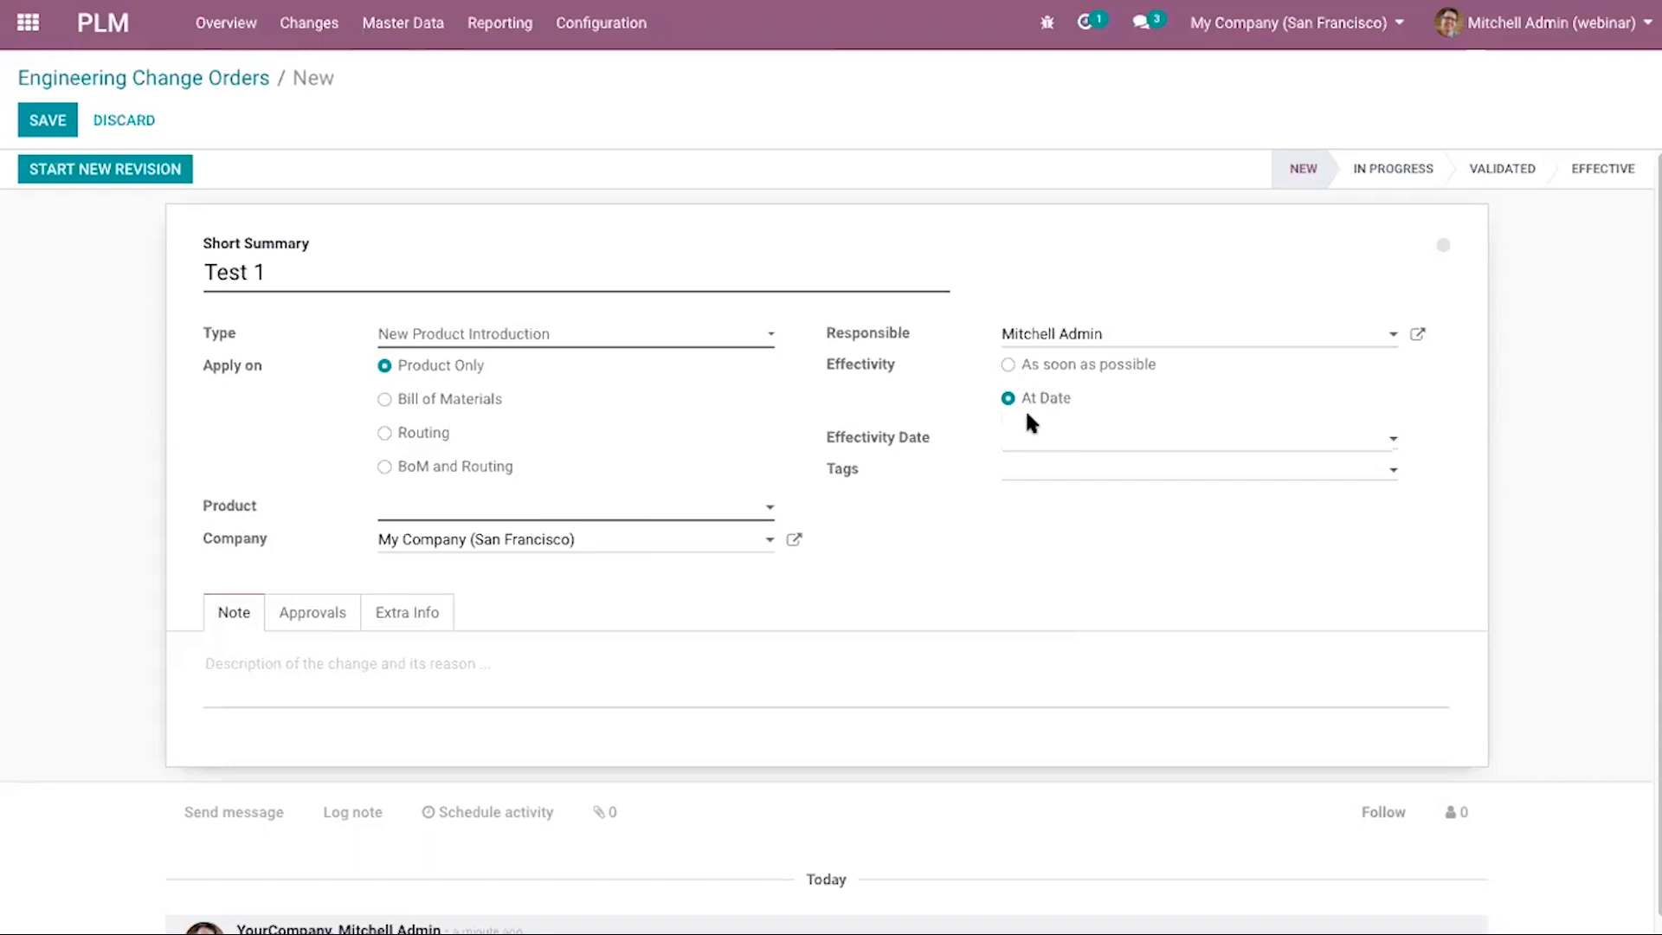
left_click(1054, 442)
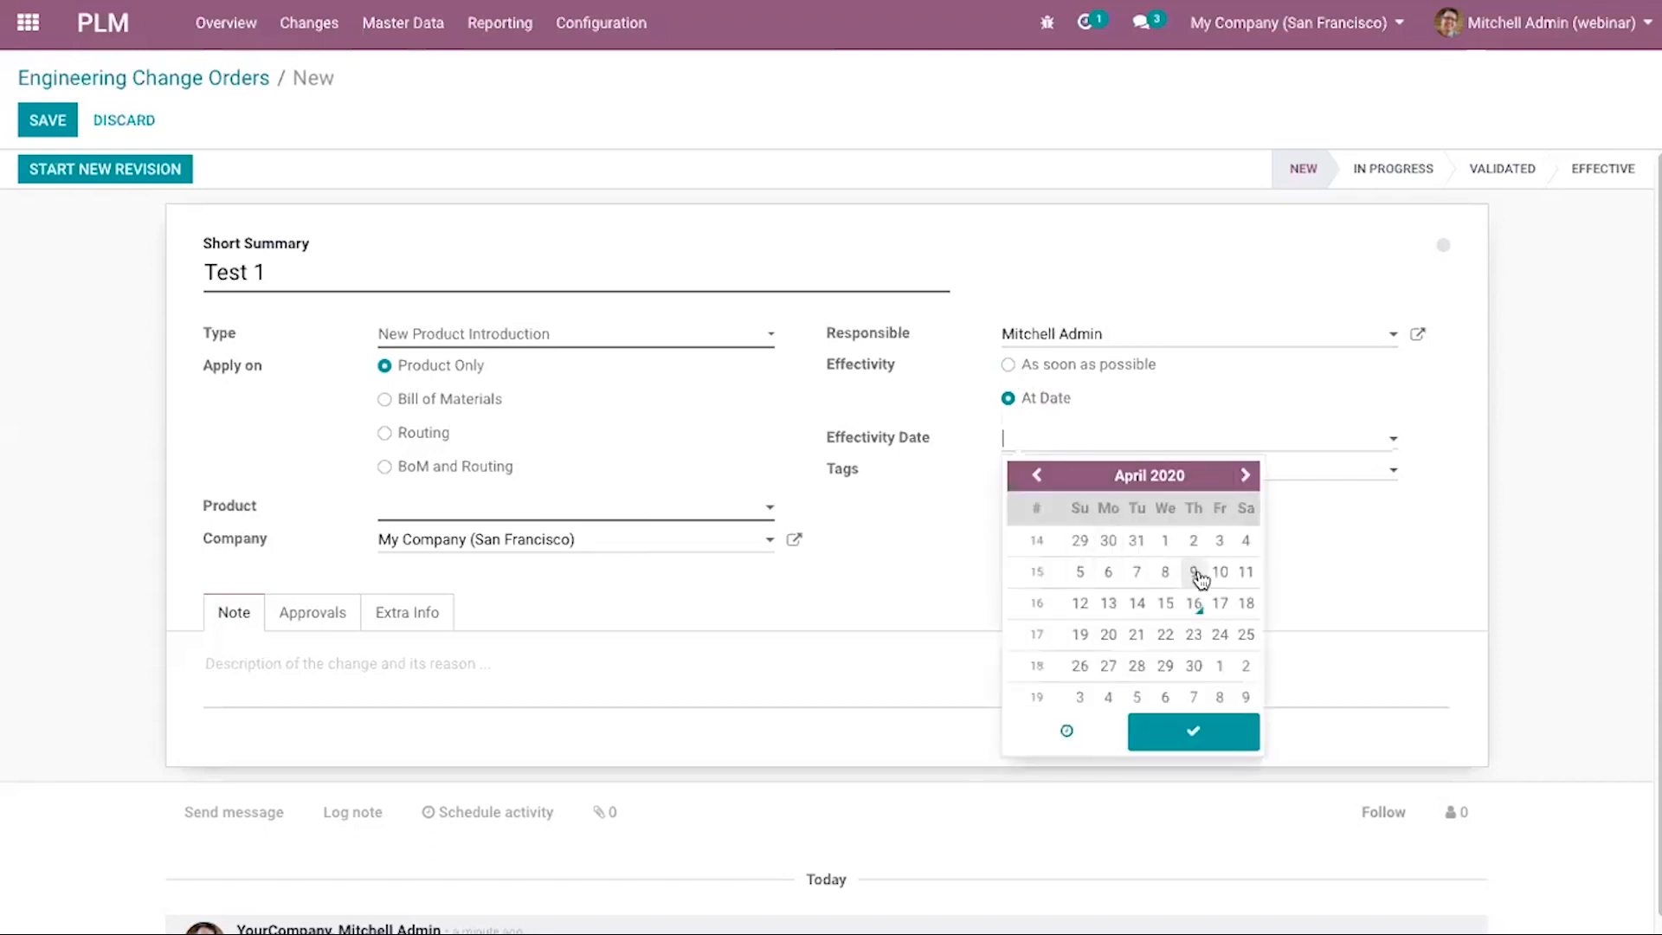
left_click(1306, 596)
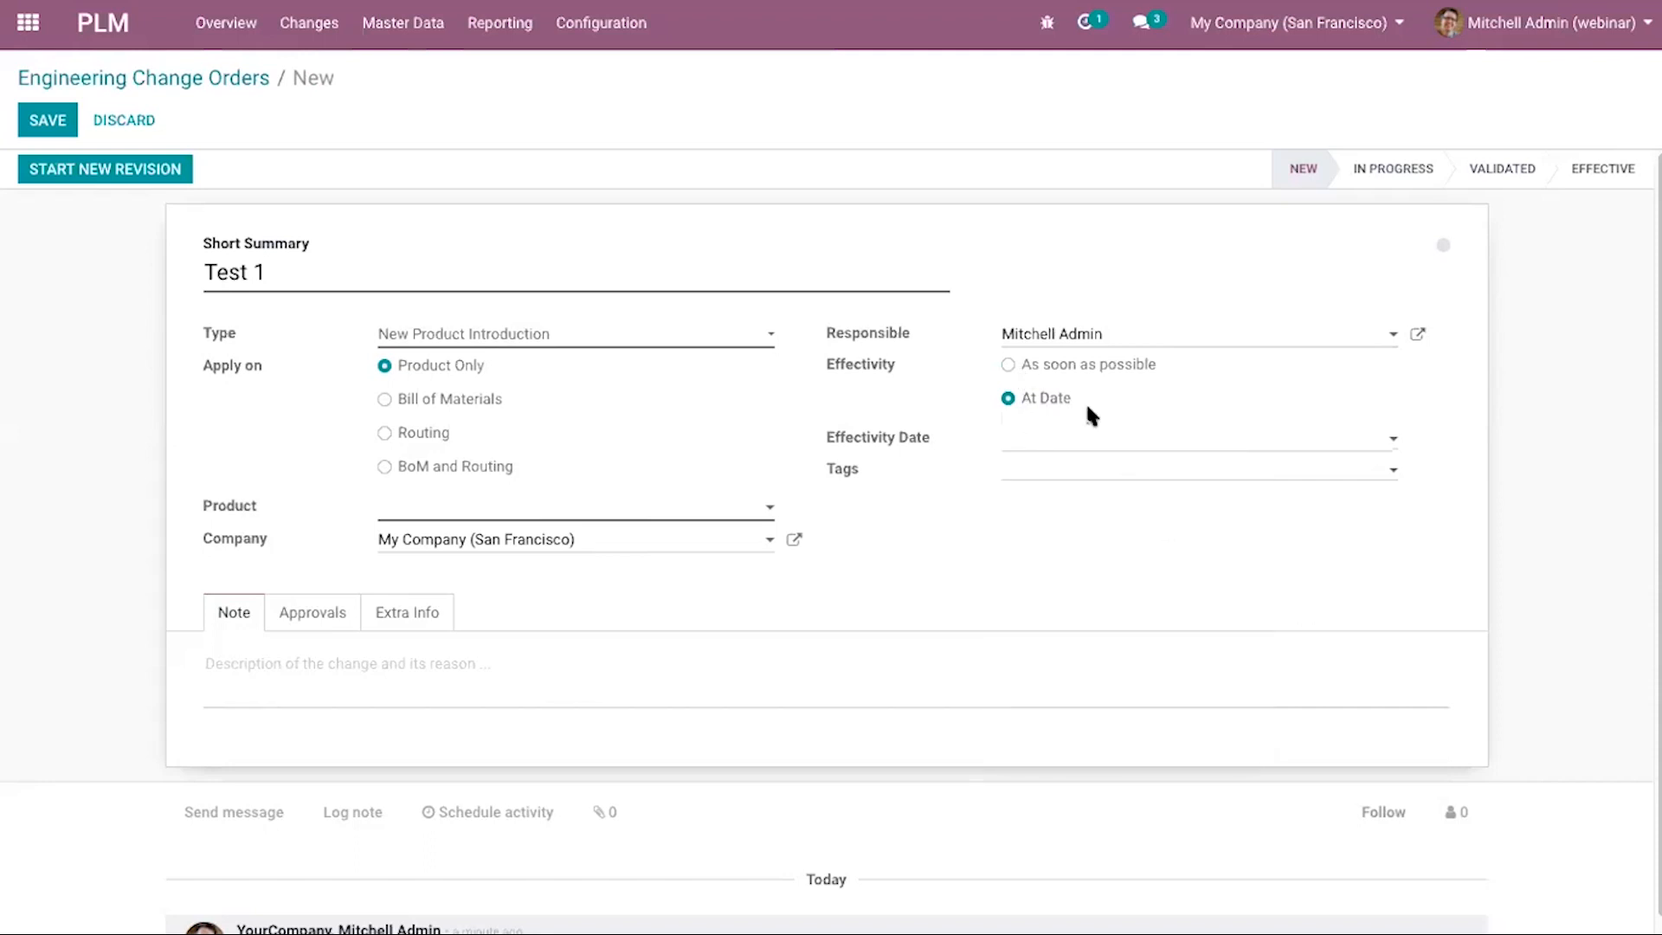
left_click(1007, 365)
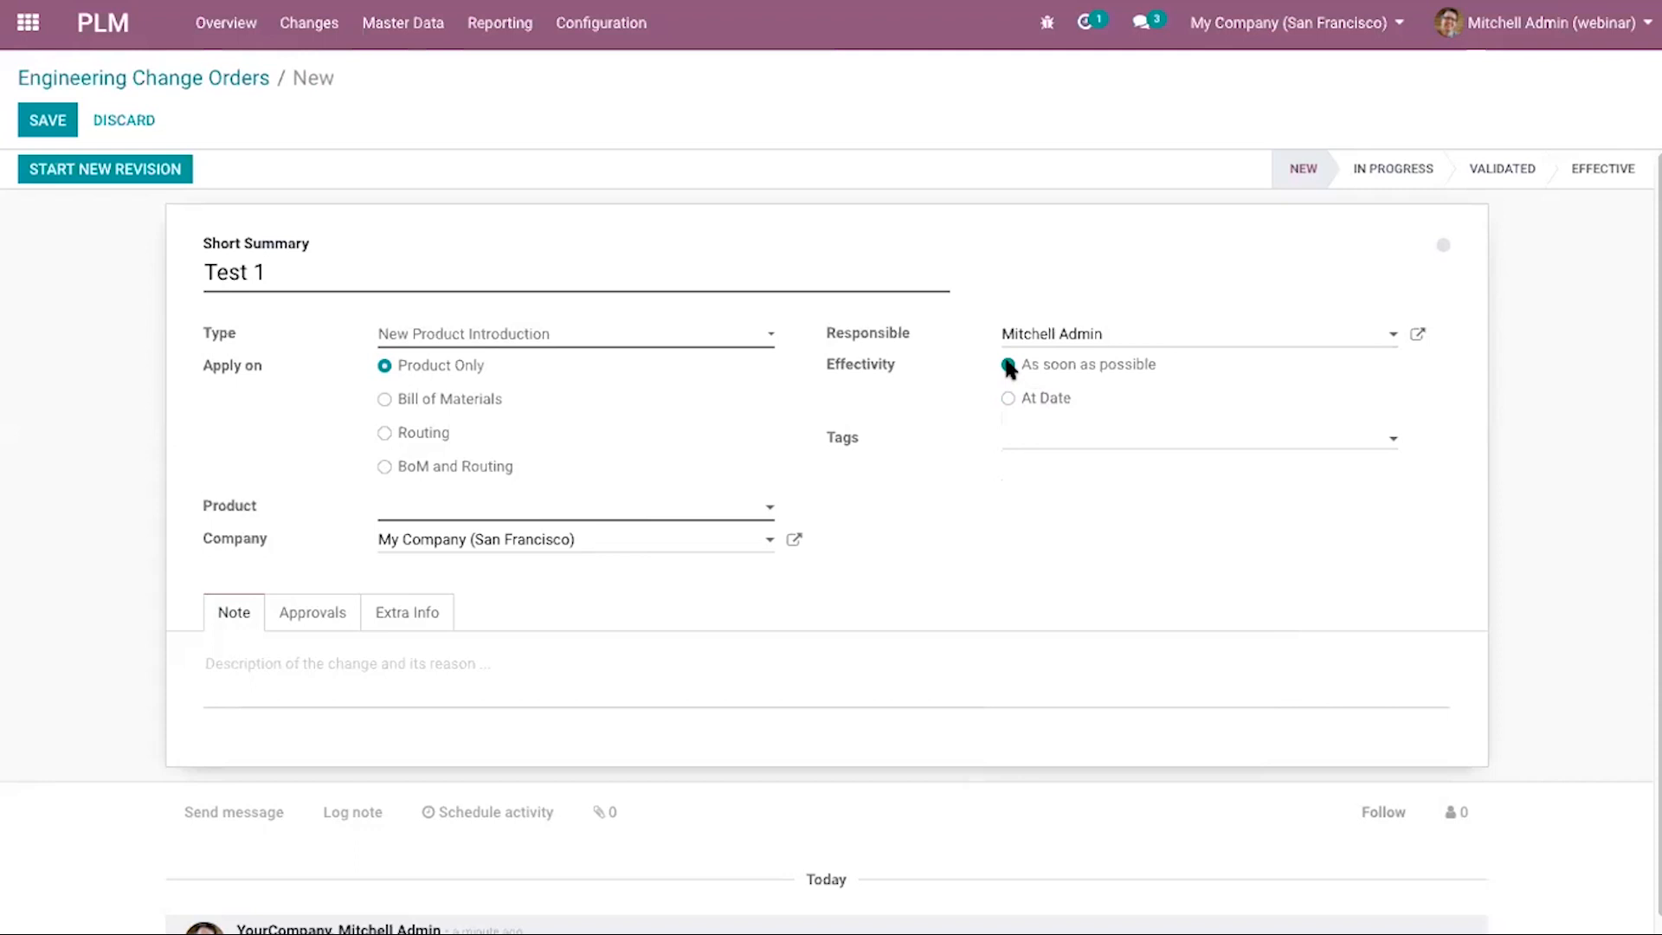
Check the available tags without selecting one, and view the change order's approvals list.
left_click(1041, 437)
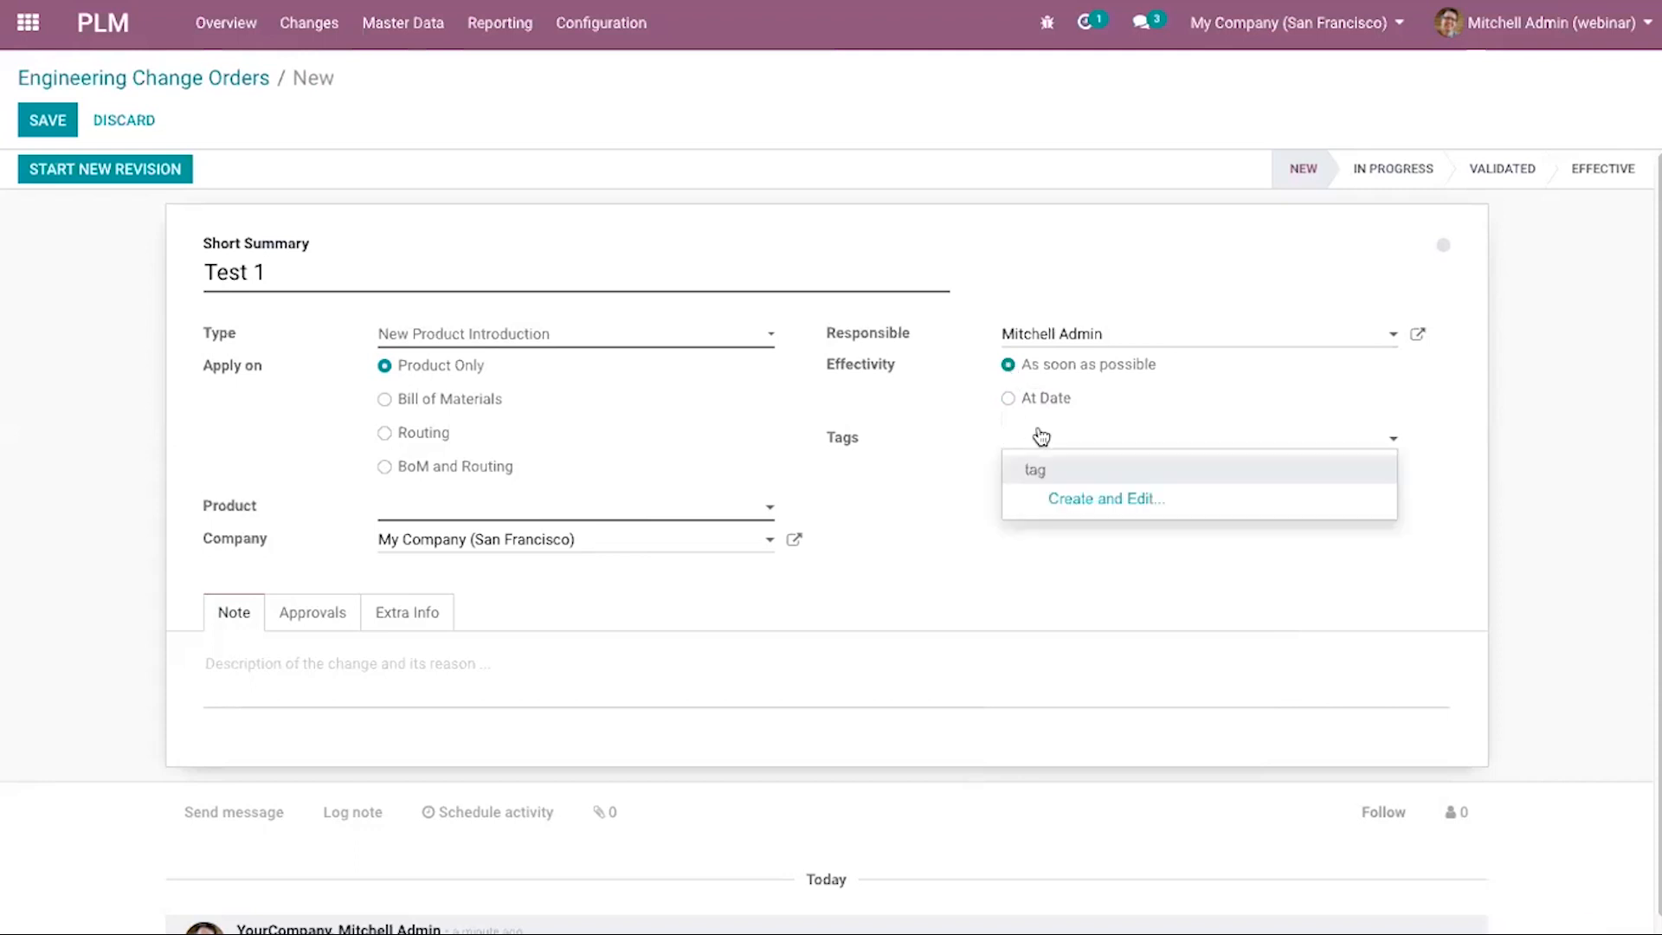
left_click(909, 450)
left_click(311, 614)
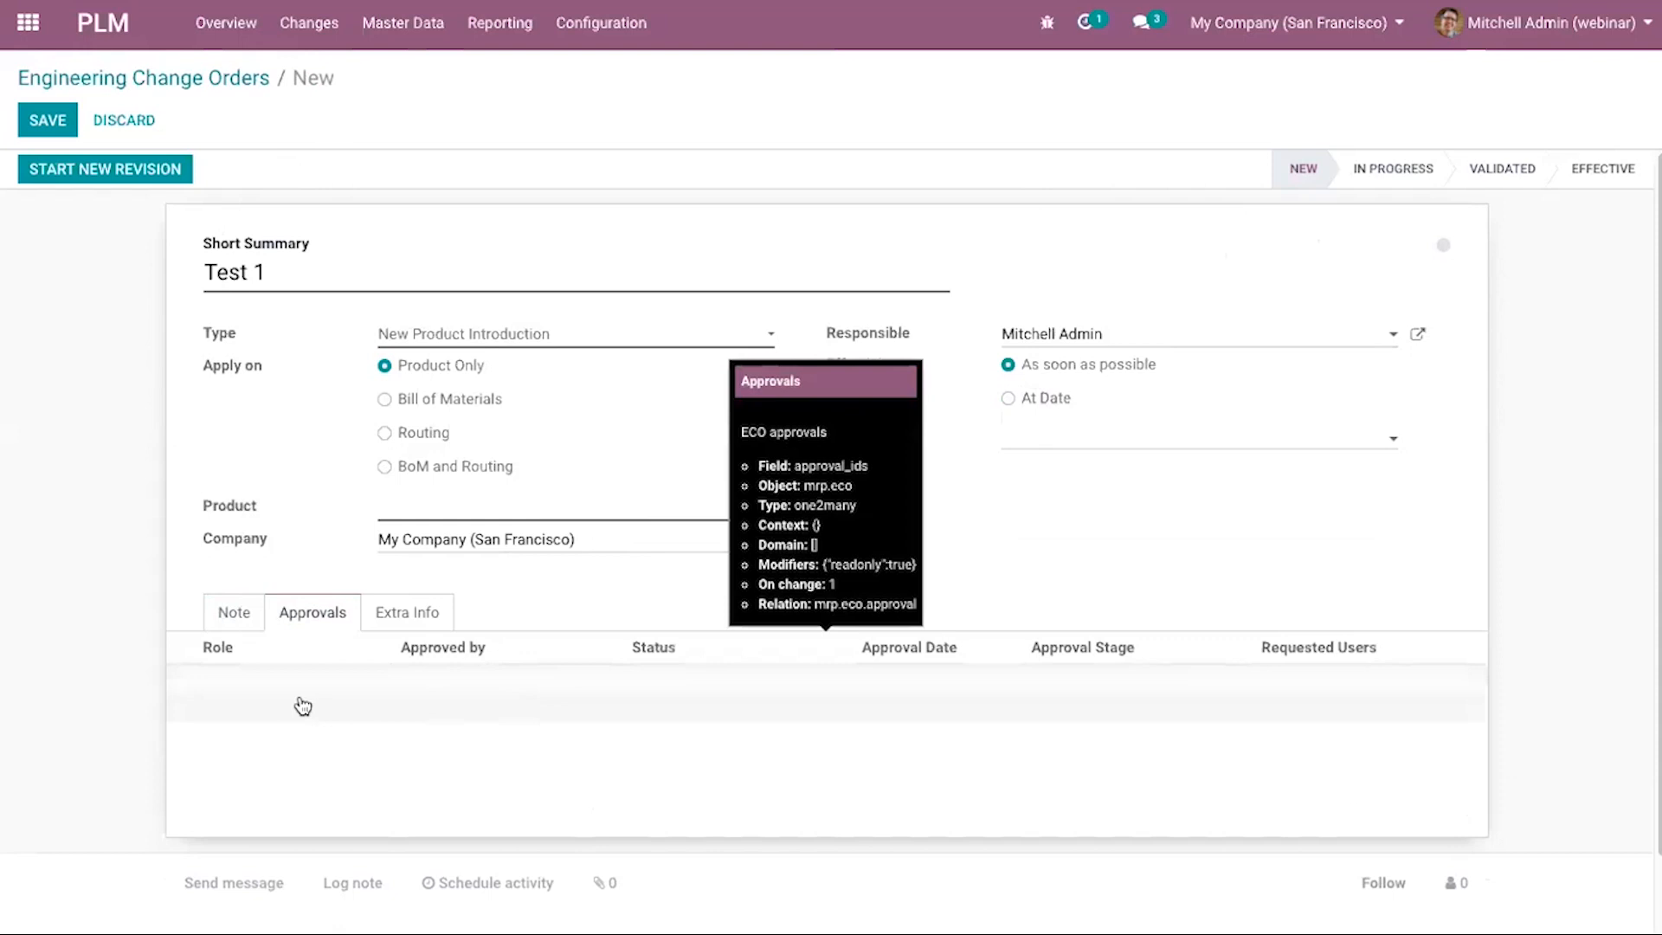
Set the product of the Test 1 change order to Acoustic Bloc Screens and save the order.
left_click(392, 611)
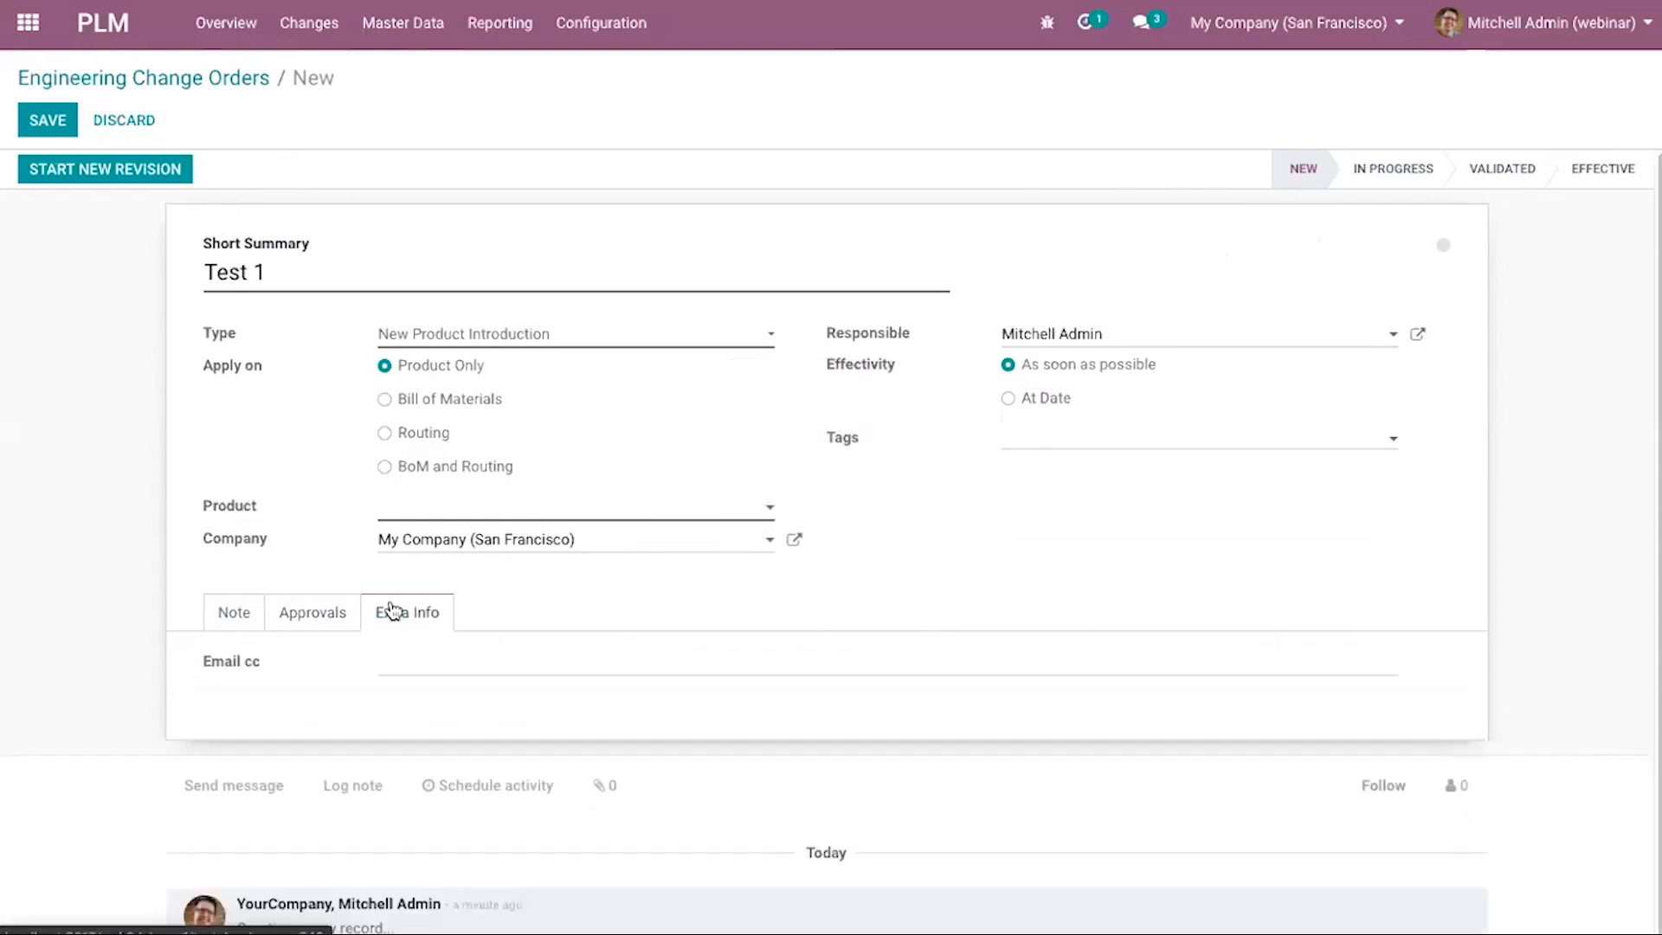
left_click(433, 656)
left_click(62, 135)
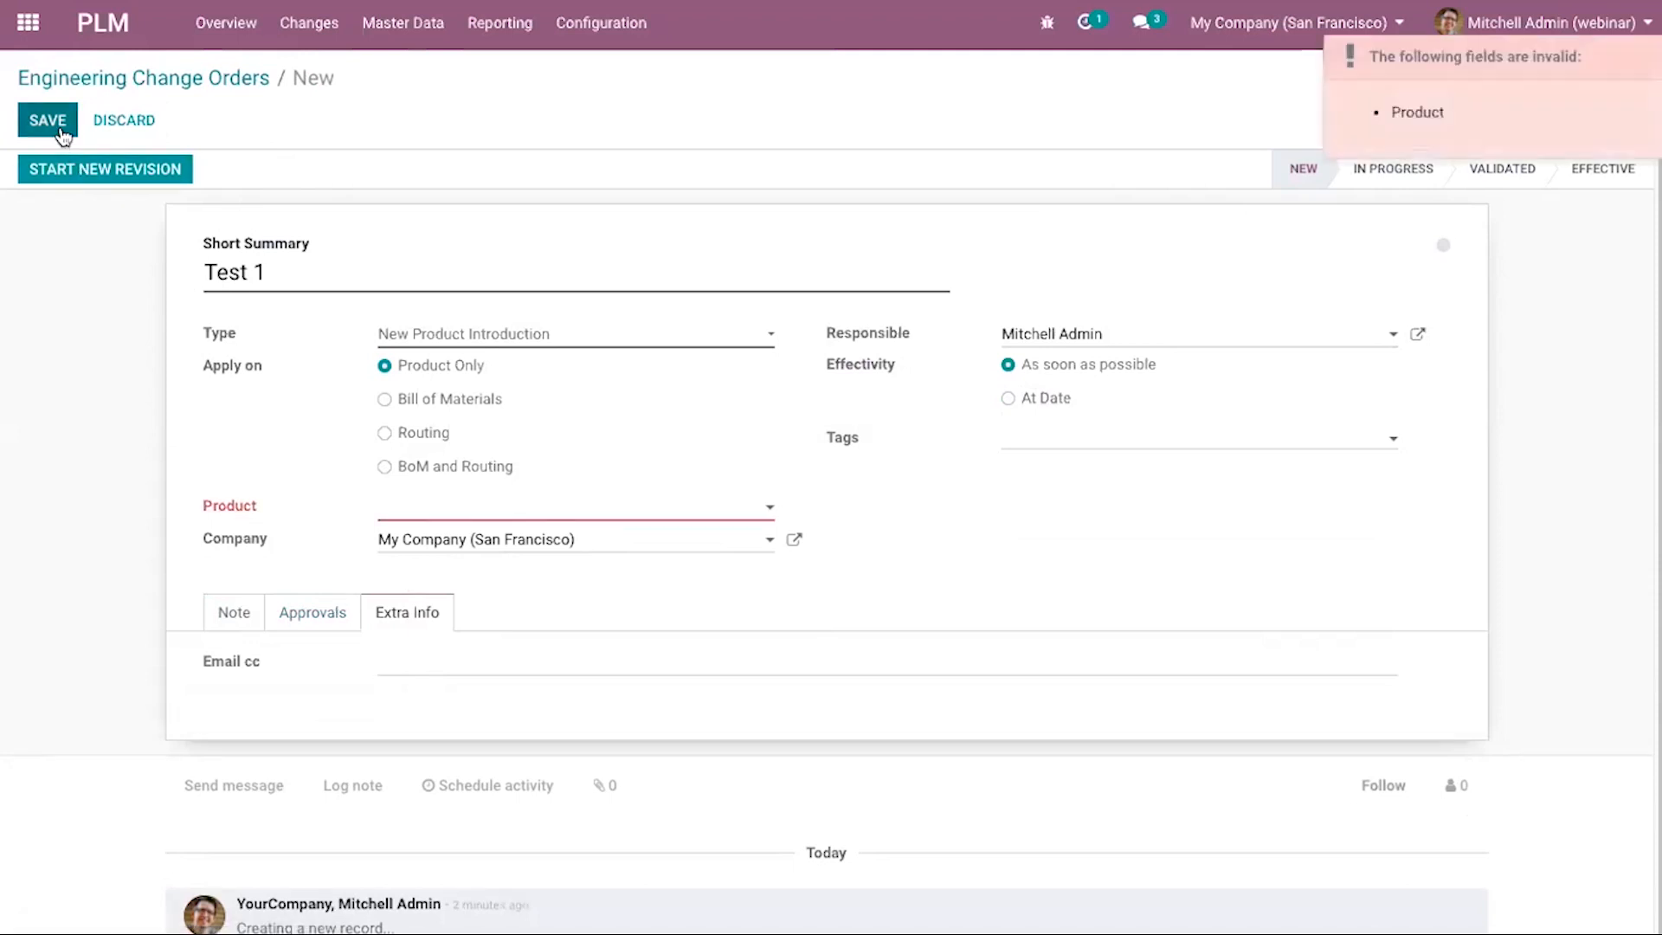
left_click(555, 512)
left_click(529, 542)
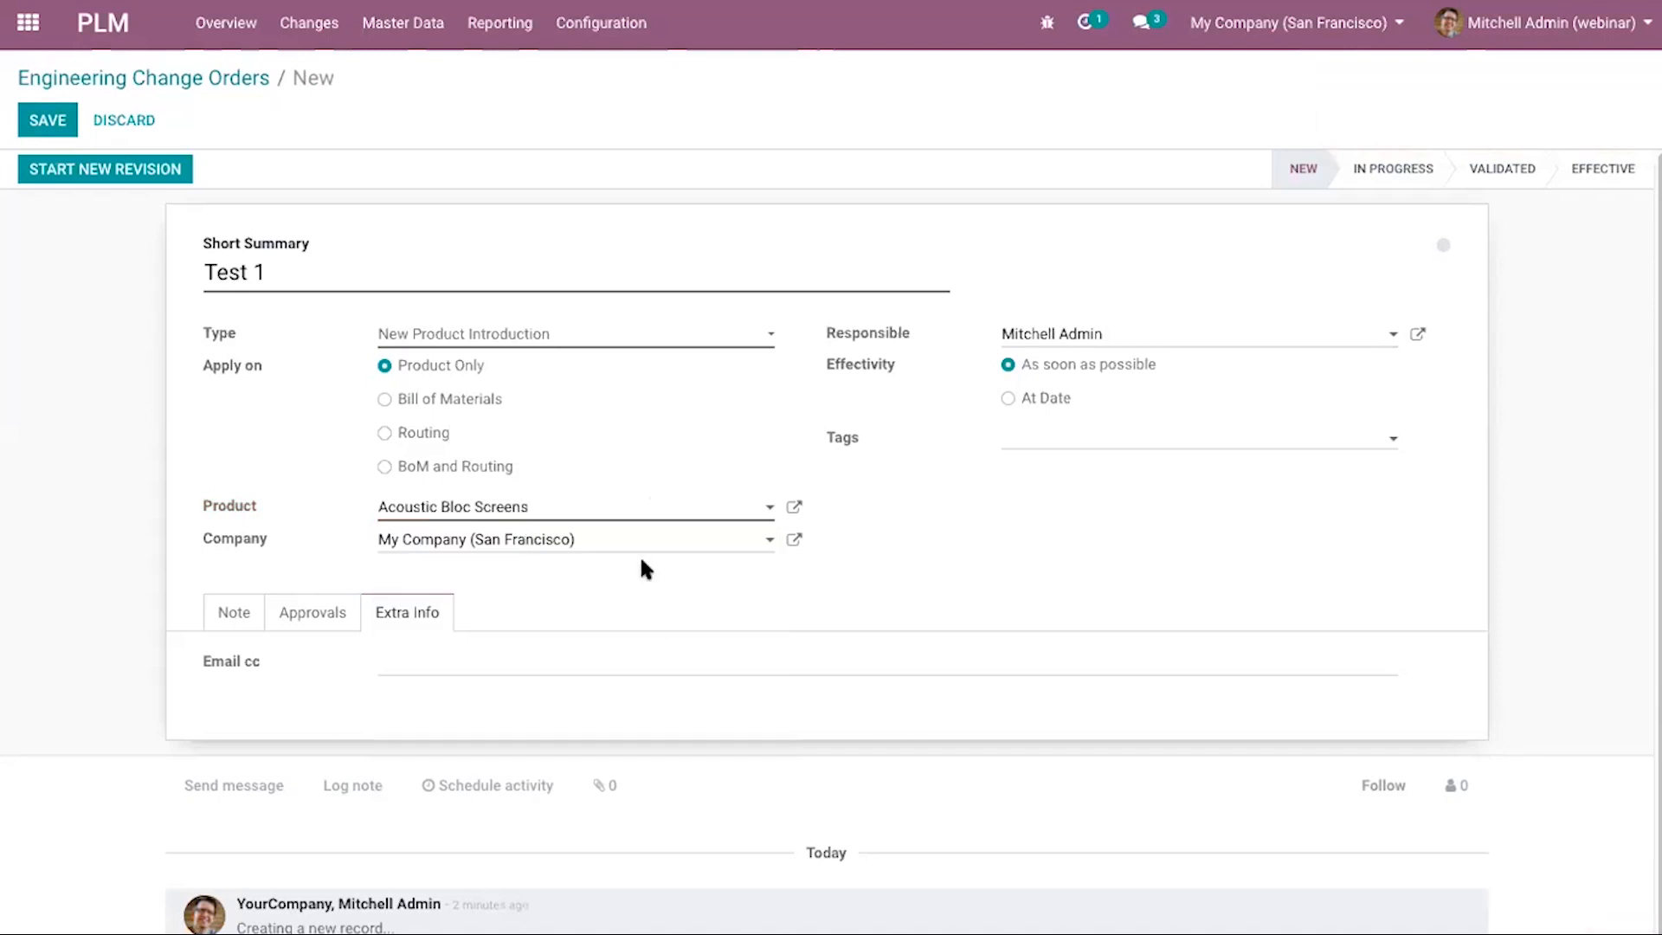
left_click(299, 618)
left_click(253, 620)
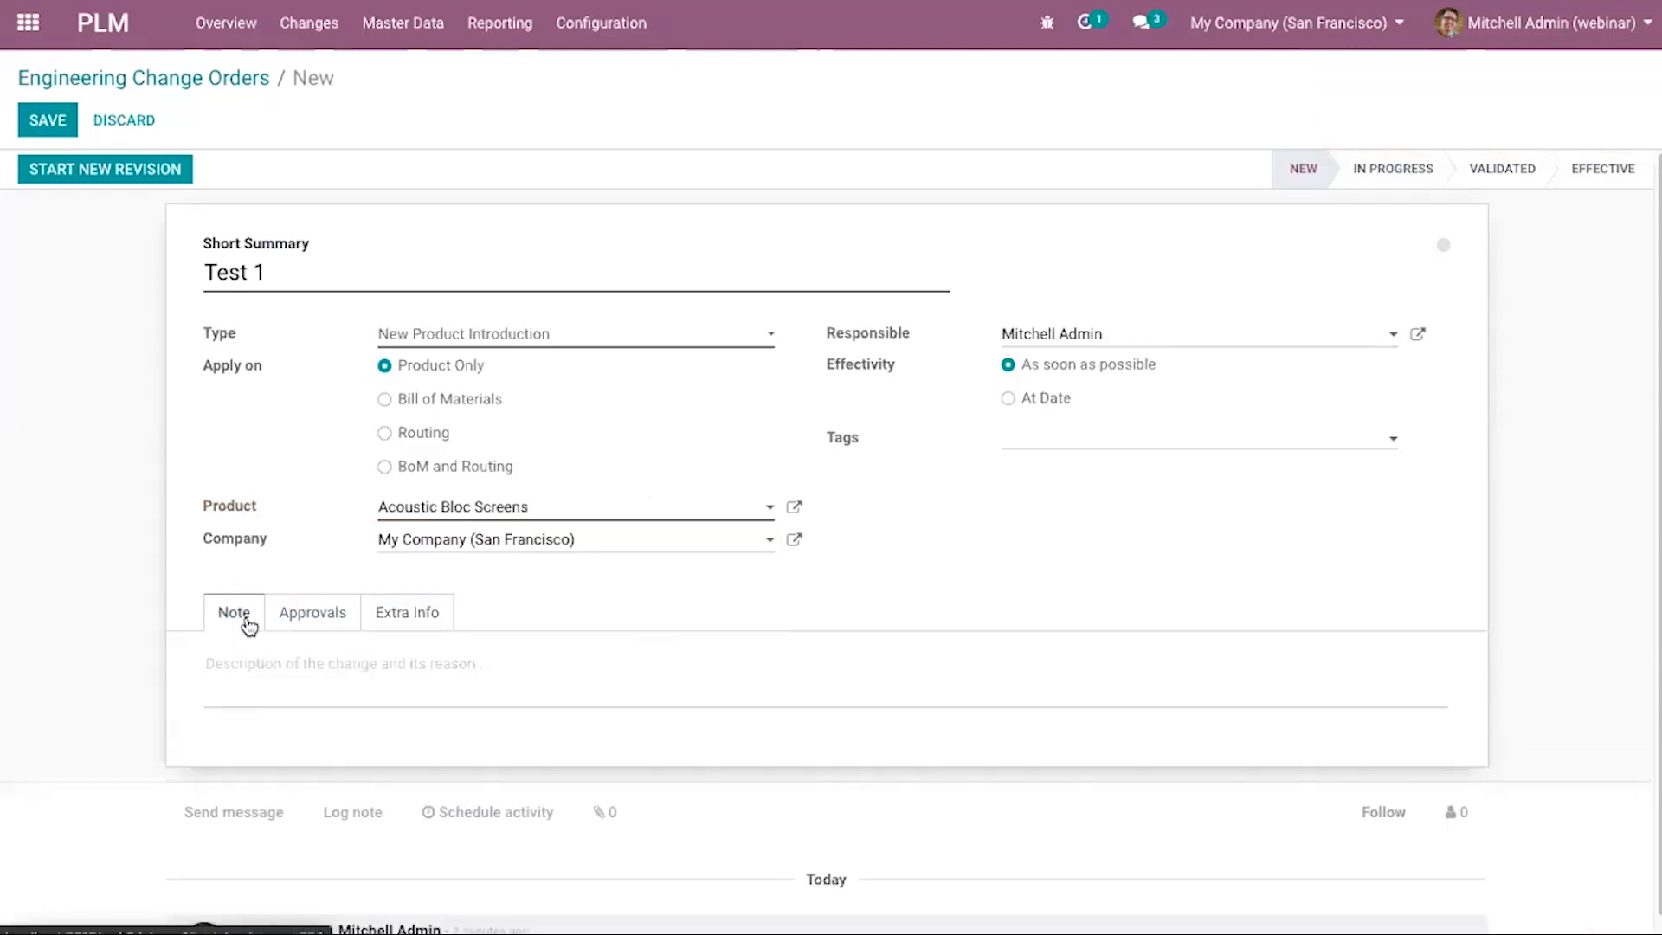
left_click(52, 121)
Start a new revision of the change order and view a blank attachment form for its documents.
left_click(93, 170)
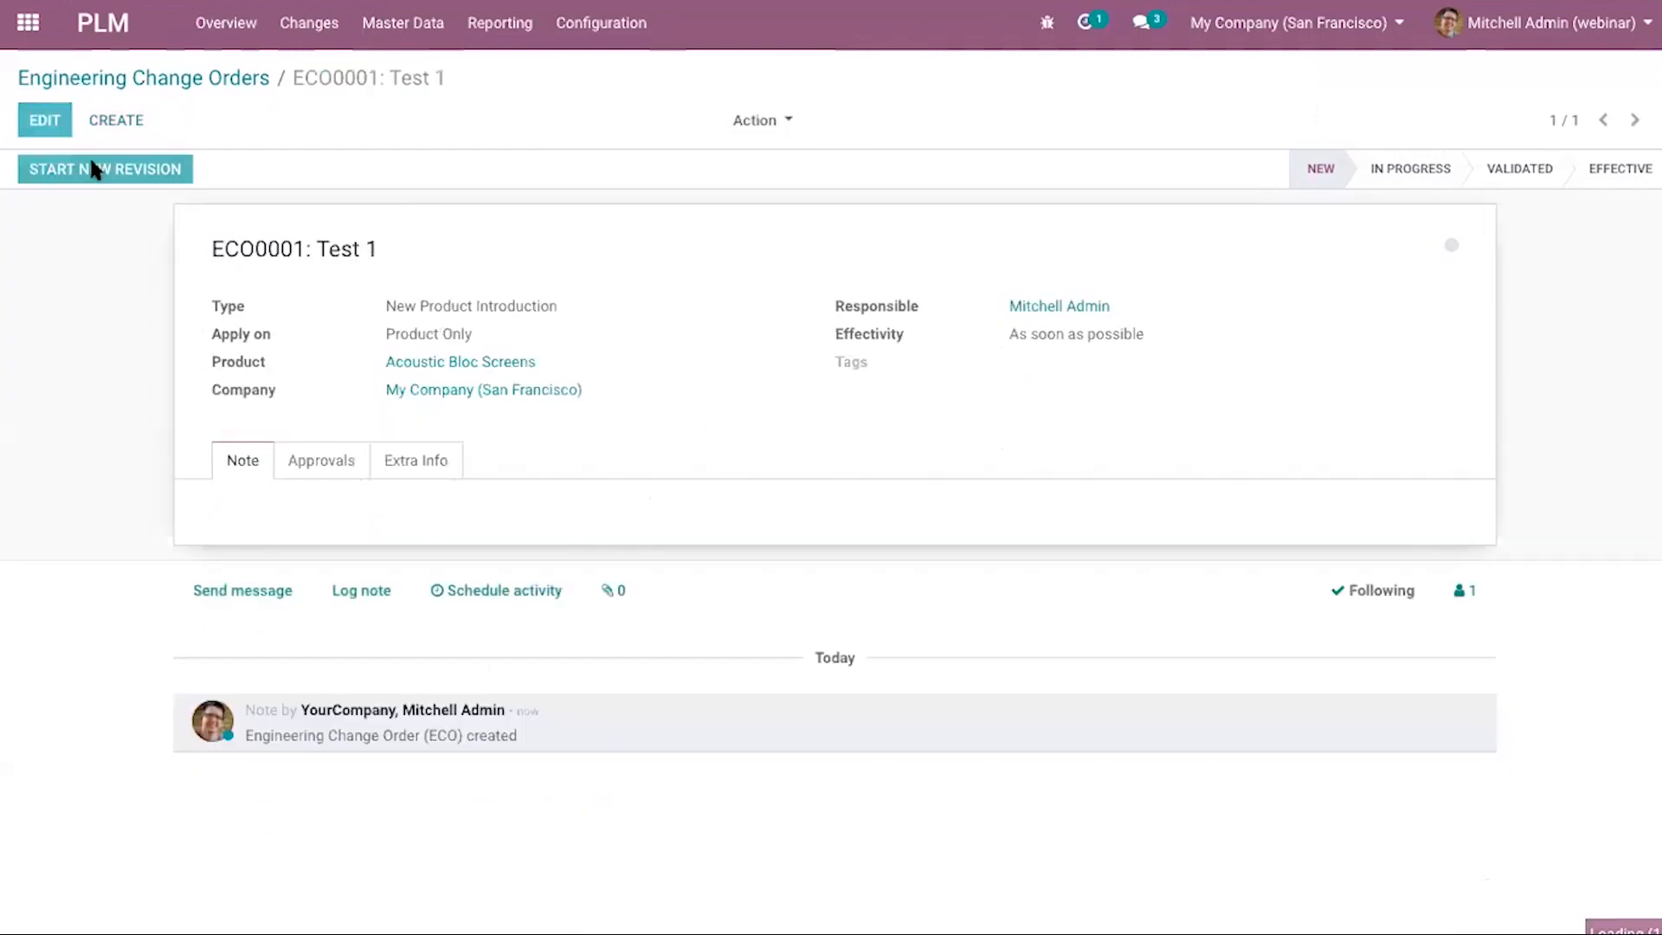
left_click(140, 169)
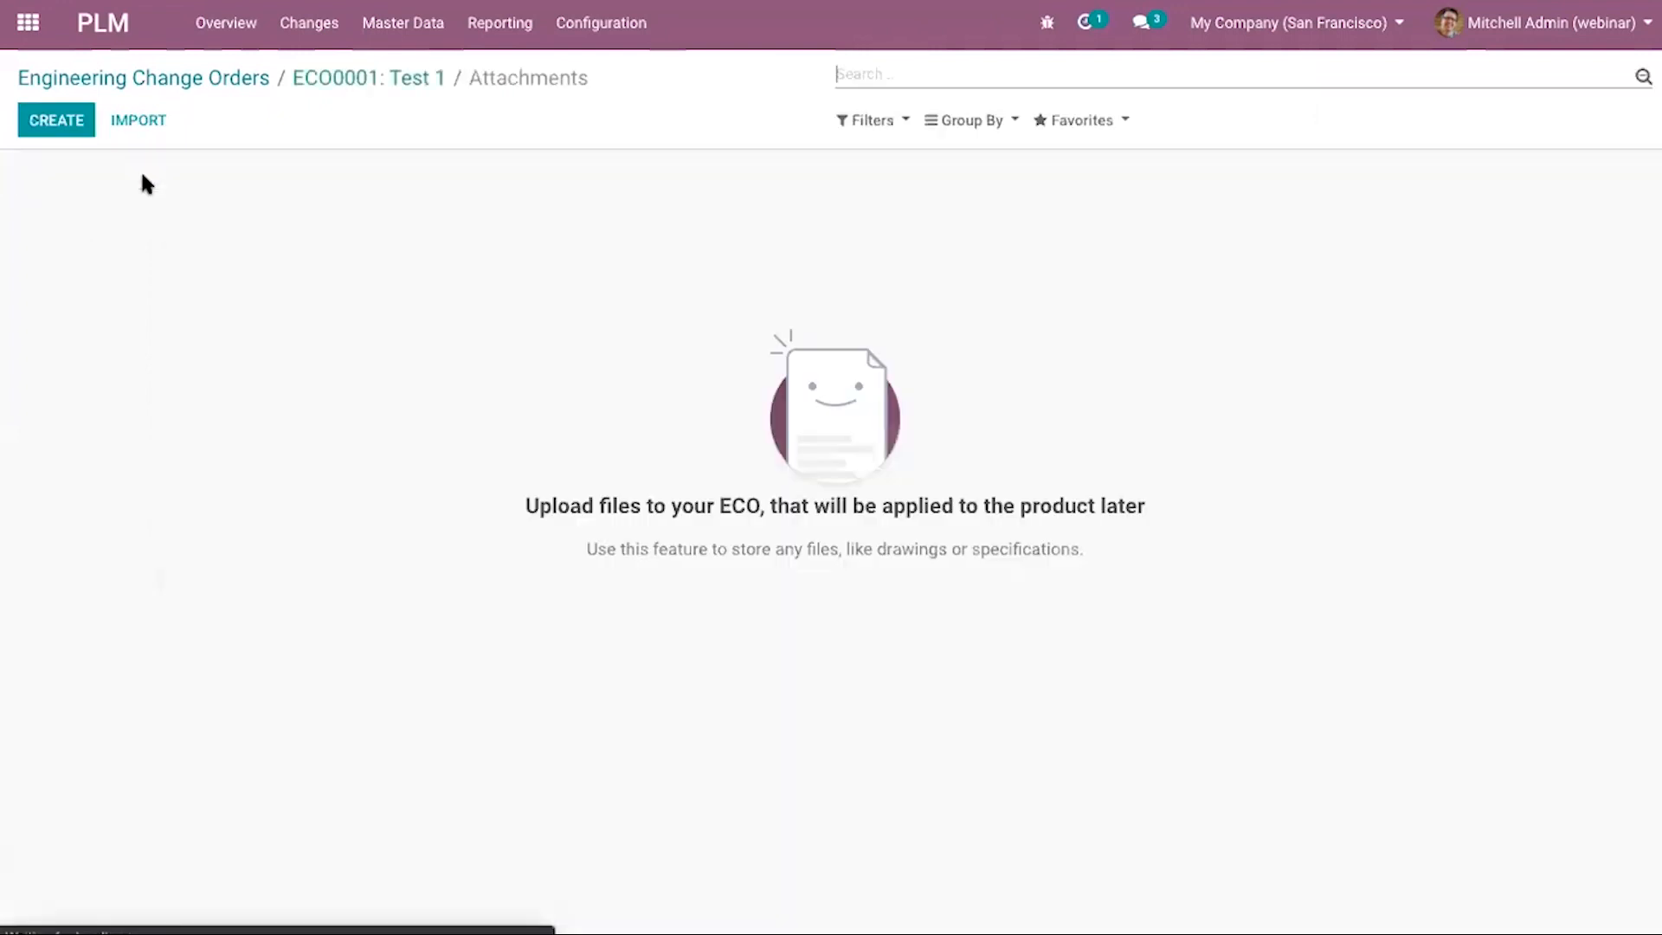
left_click(91, 126)
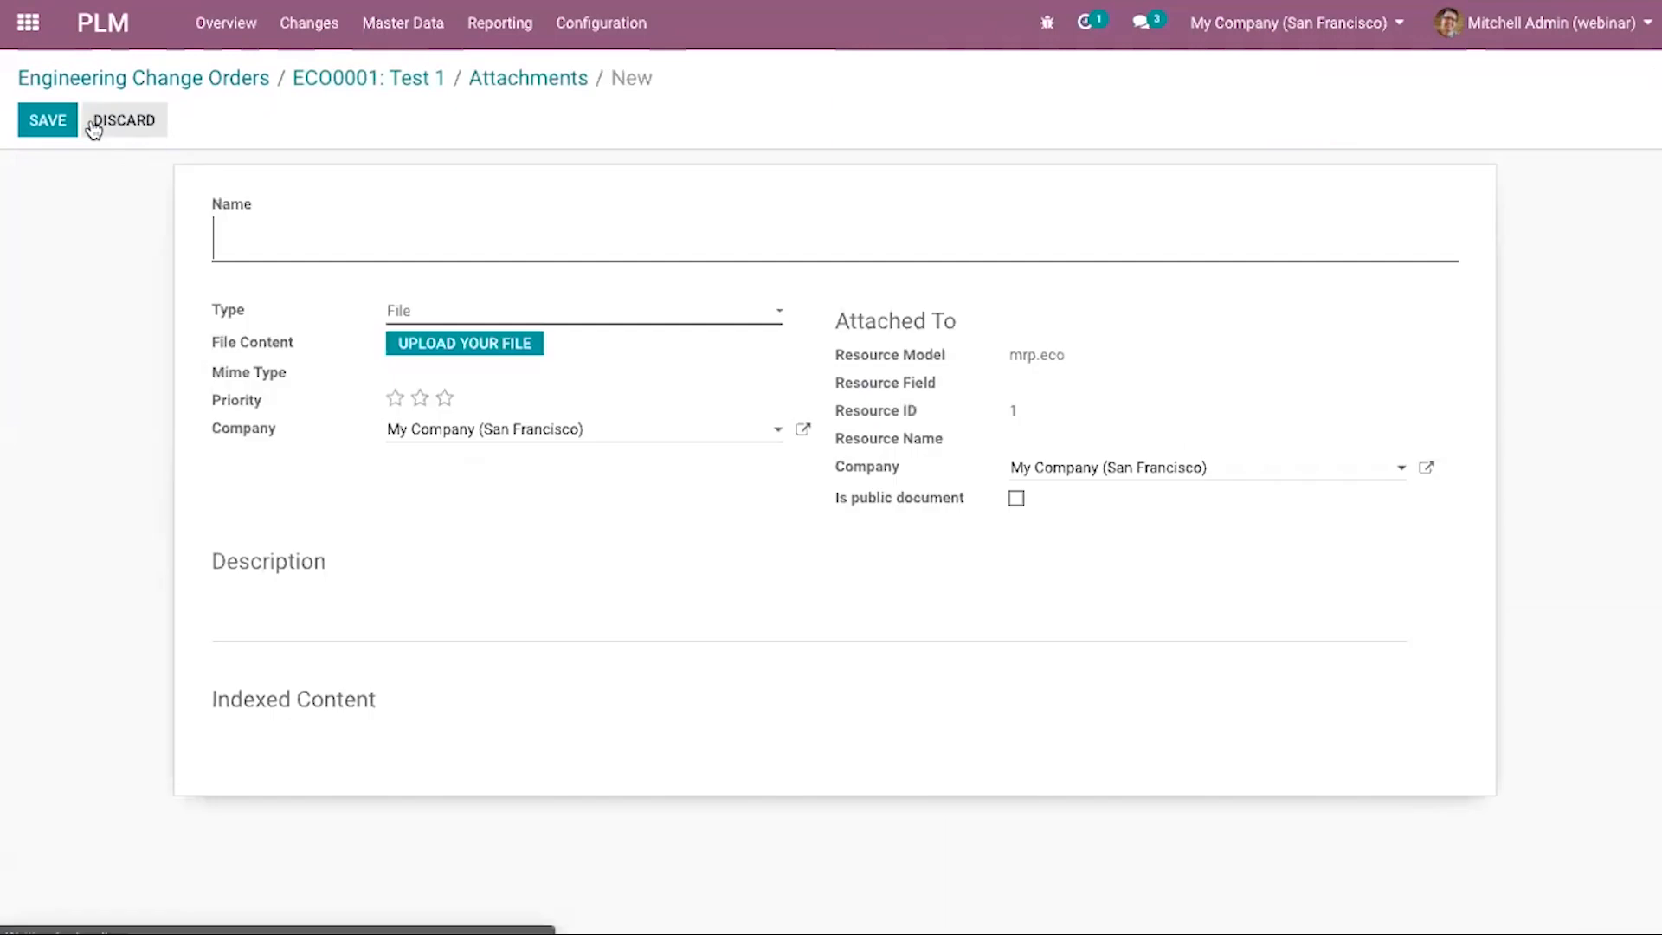
left_click(485, 86)
left_click(397, 80)
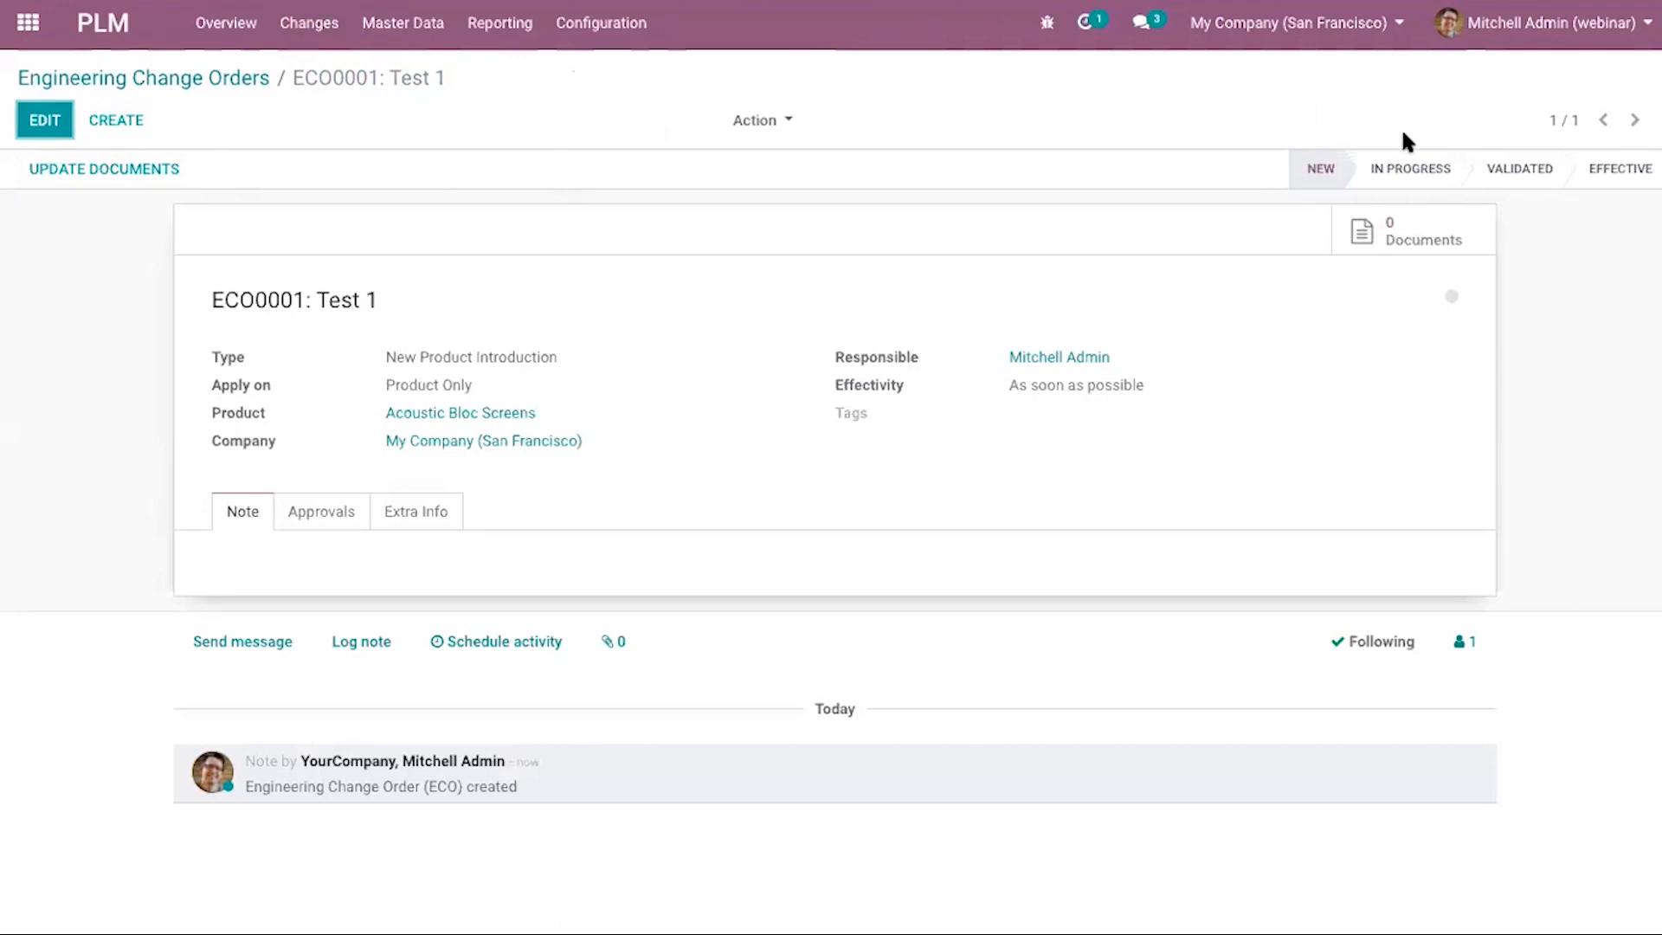
Move the Test 1 change order to the In Progress stage and star it as high priority.
left_click(1410, 168)
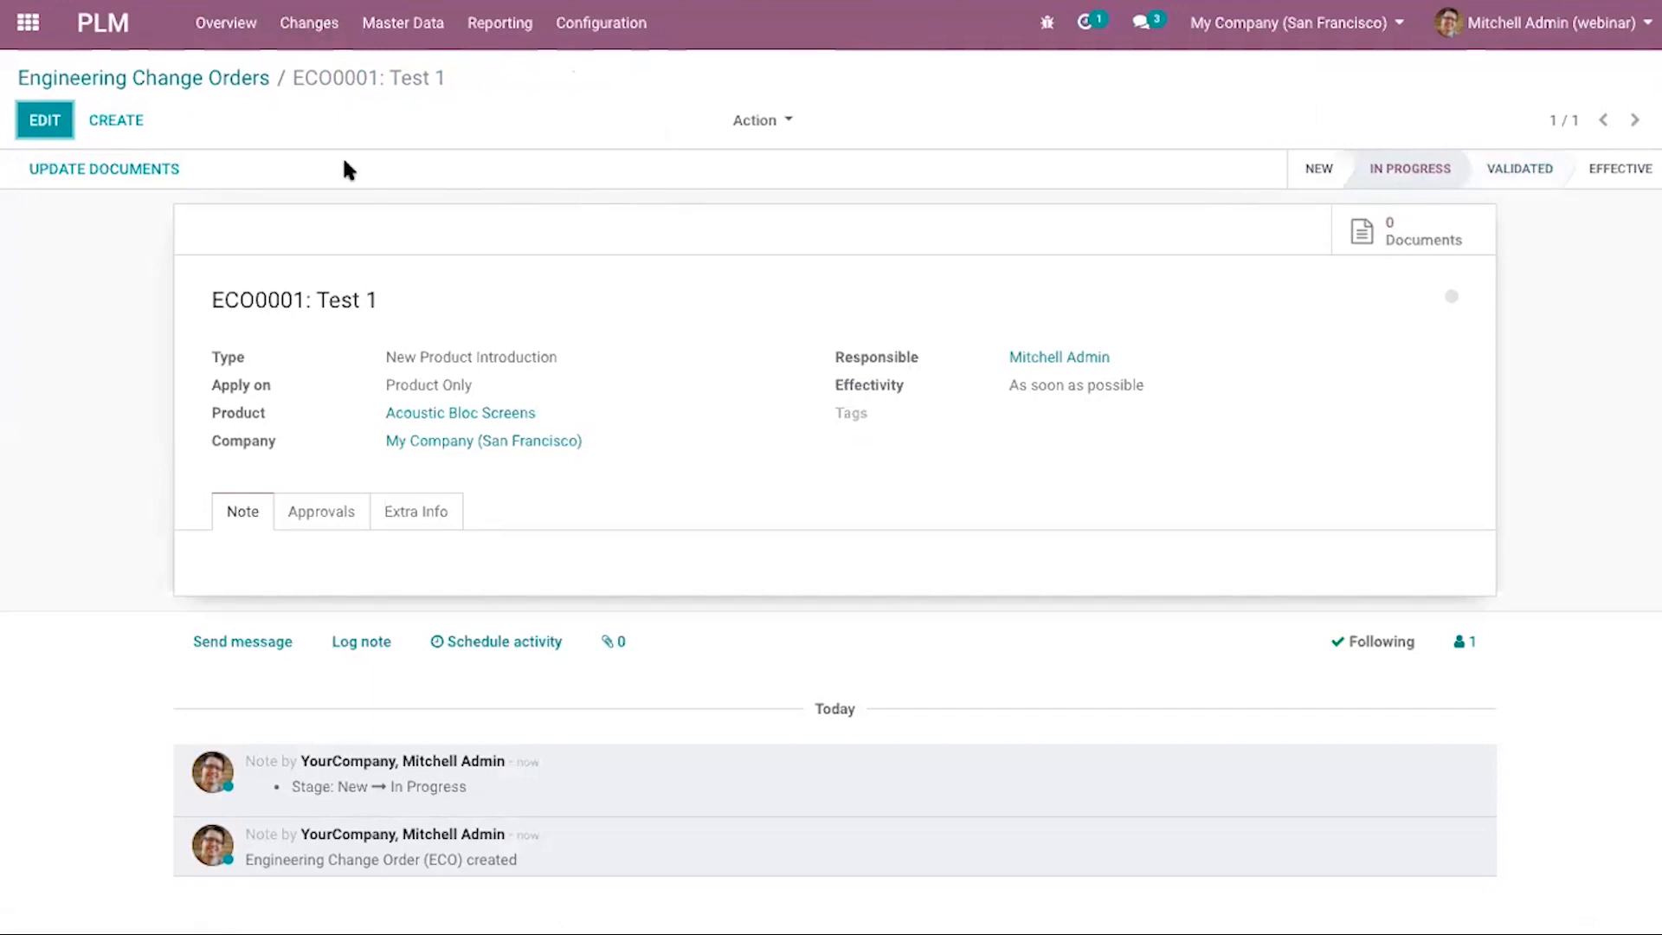
left_click(222, 83)
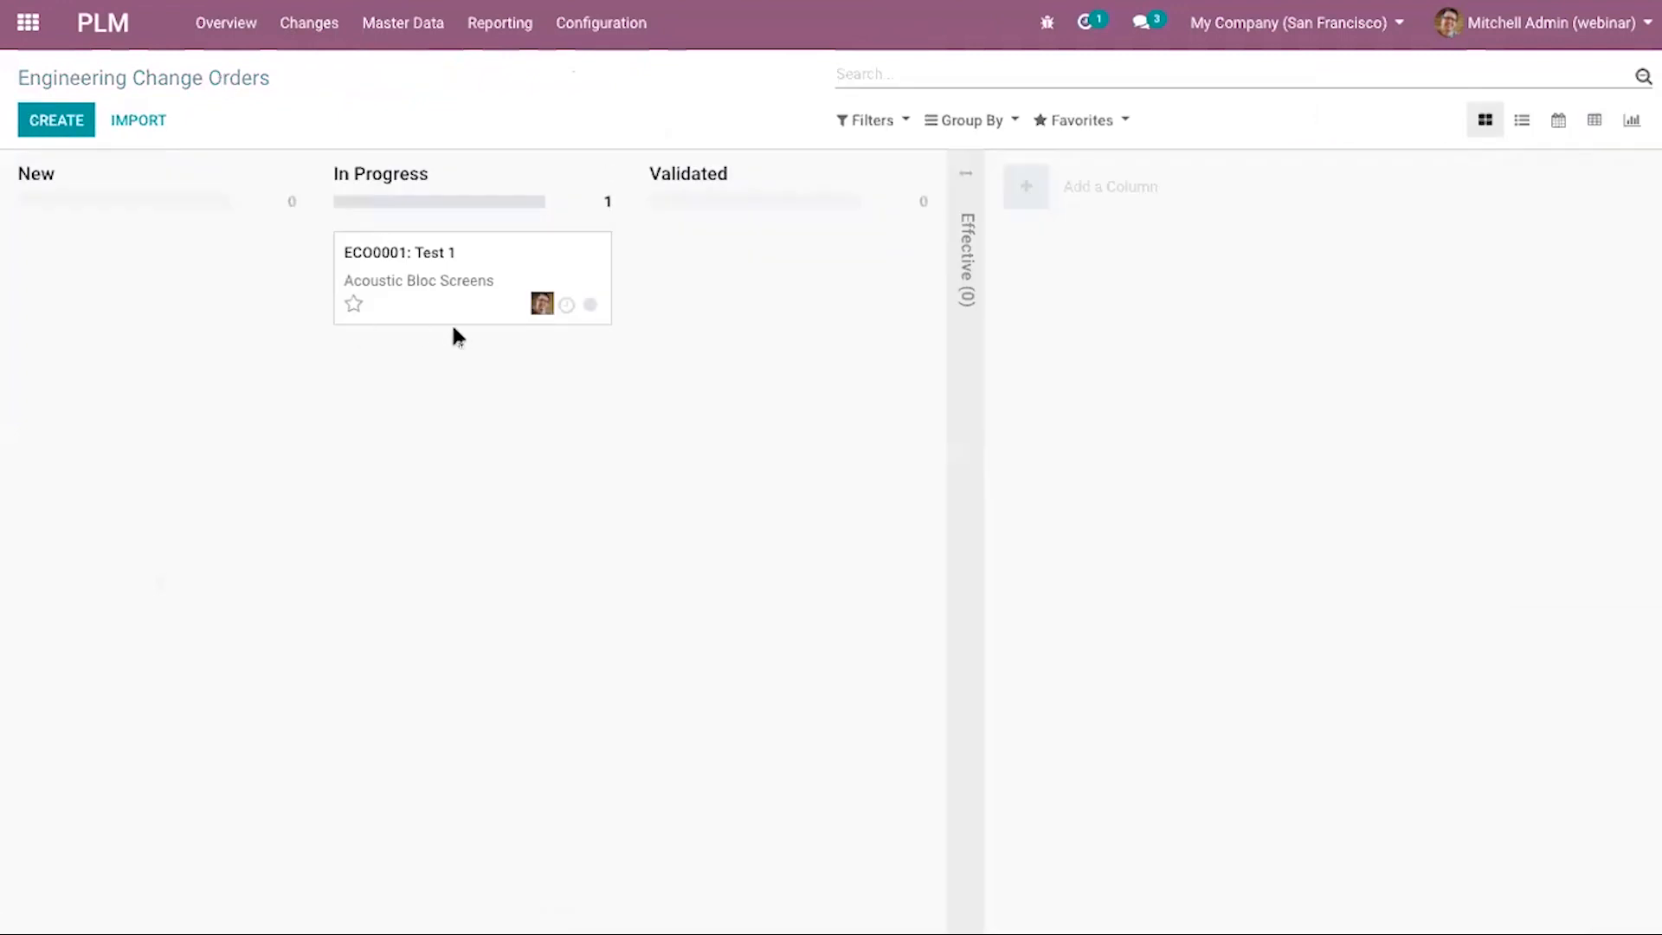
left_click(353, 304)
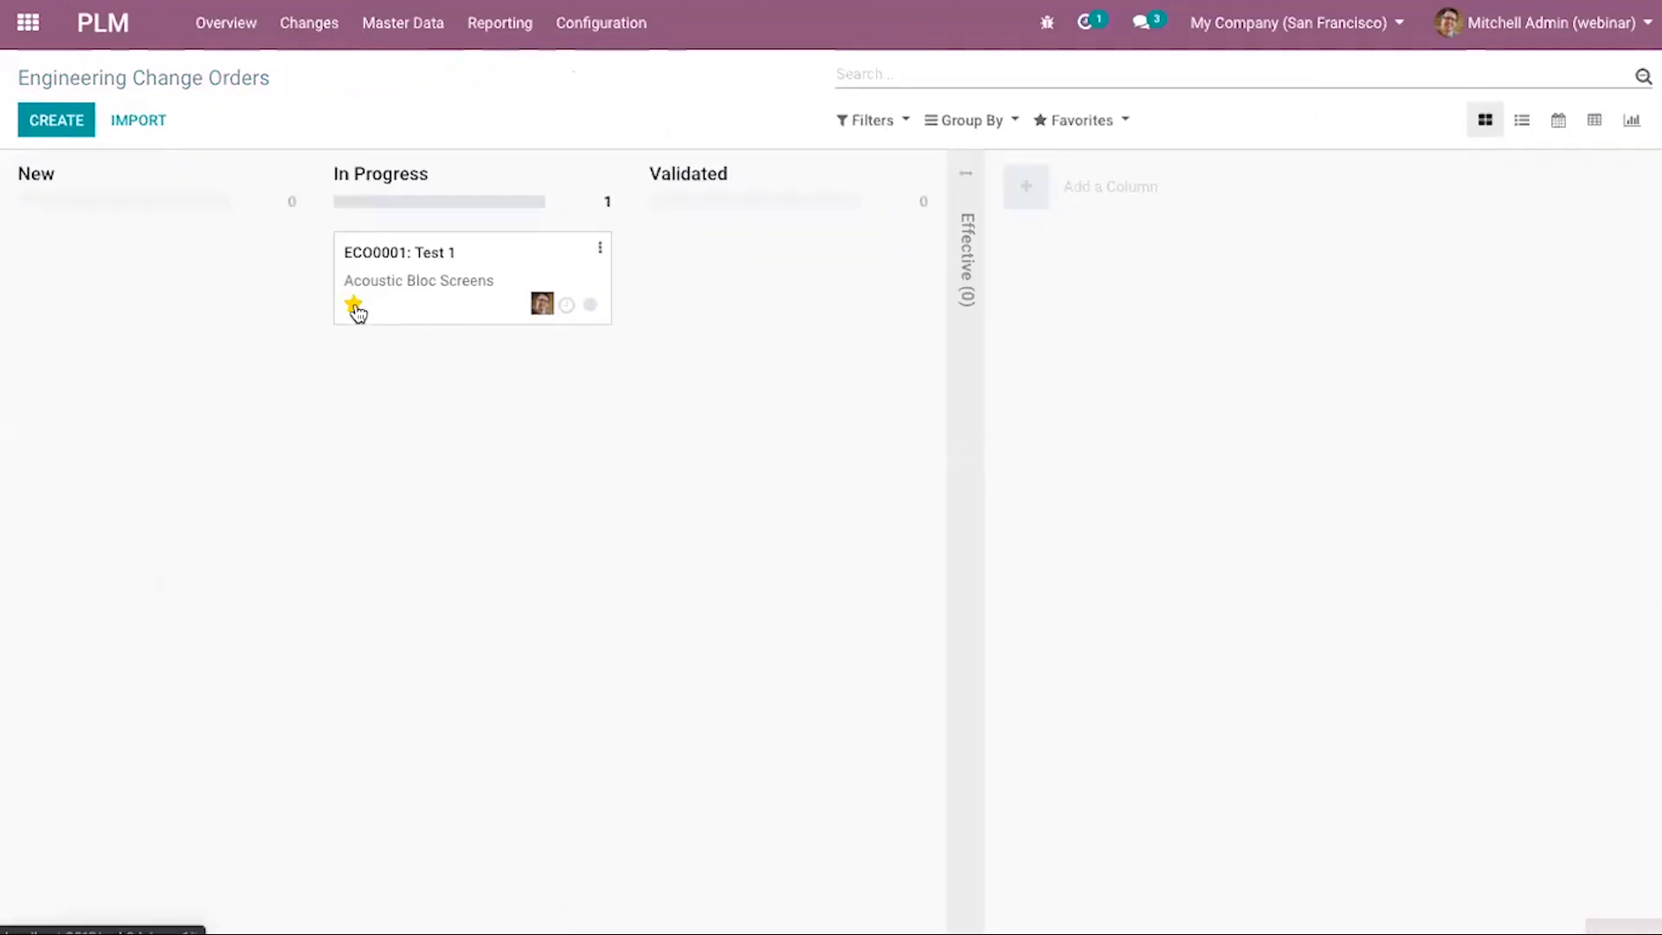
left_click(378, 309)
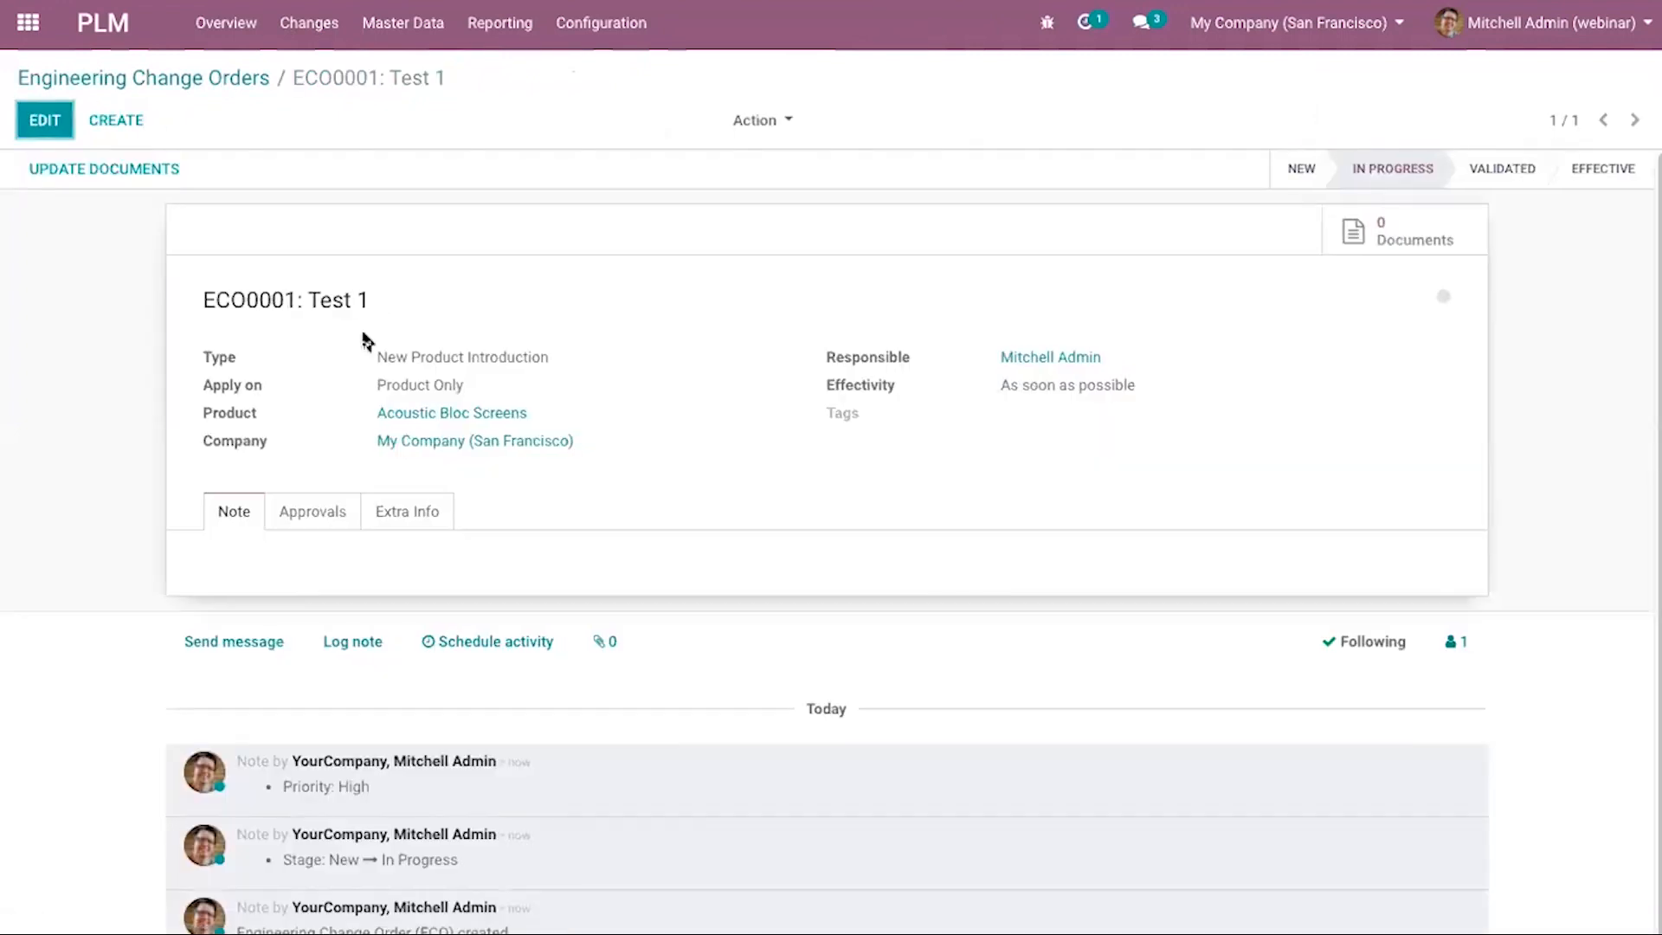
left_click(219, 80)
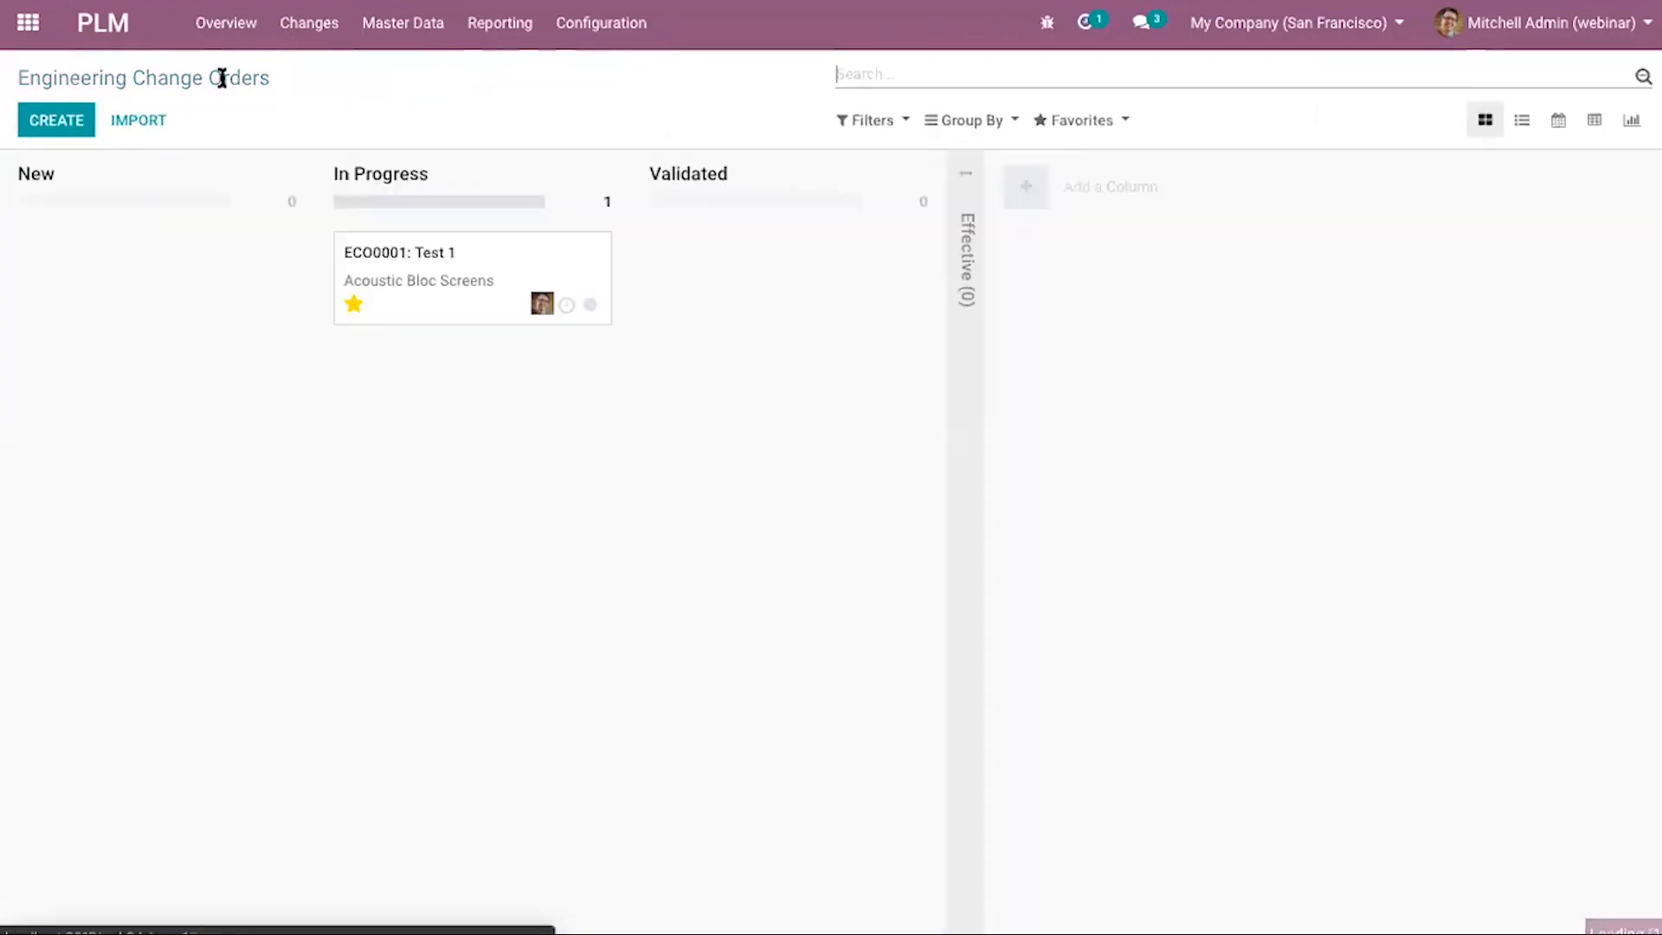
Examine the Test 1 order's activity scheduling, its kanban state choices and its editable fields.
left_click(567, 310)
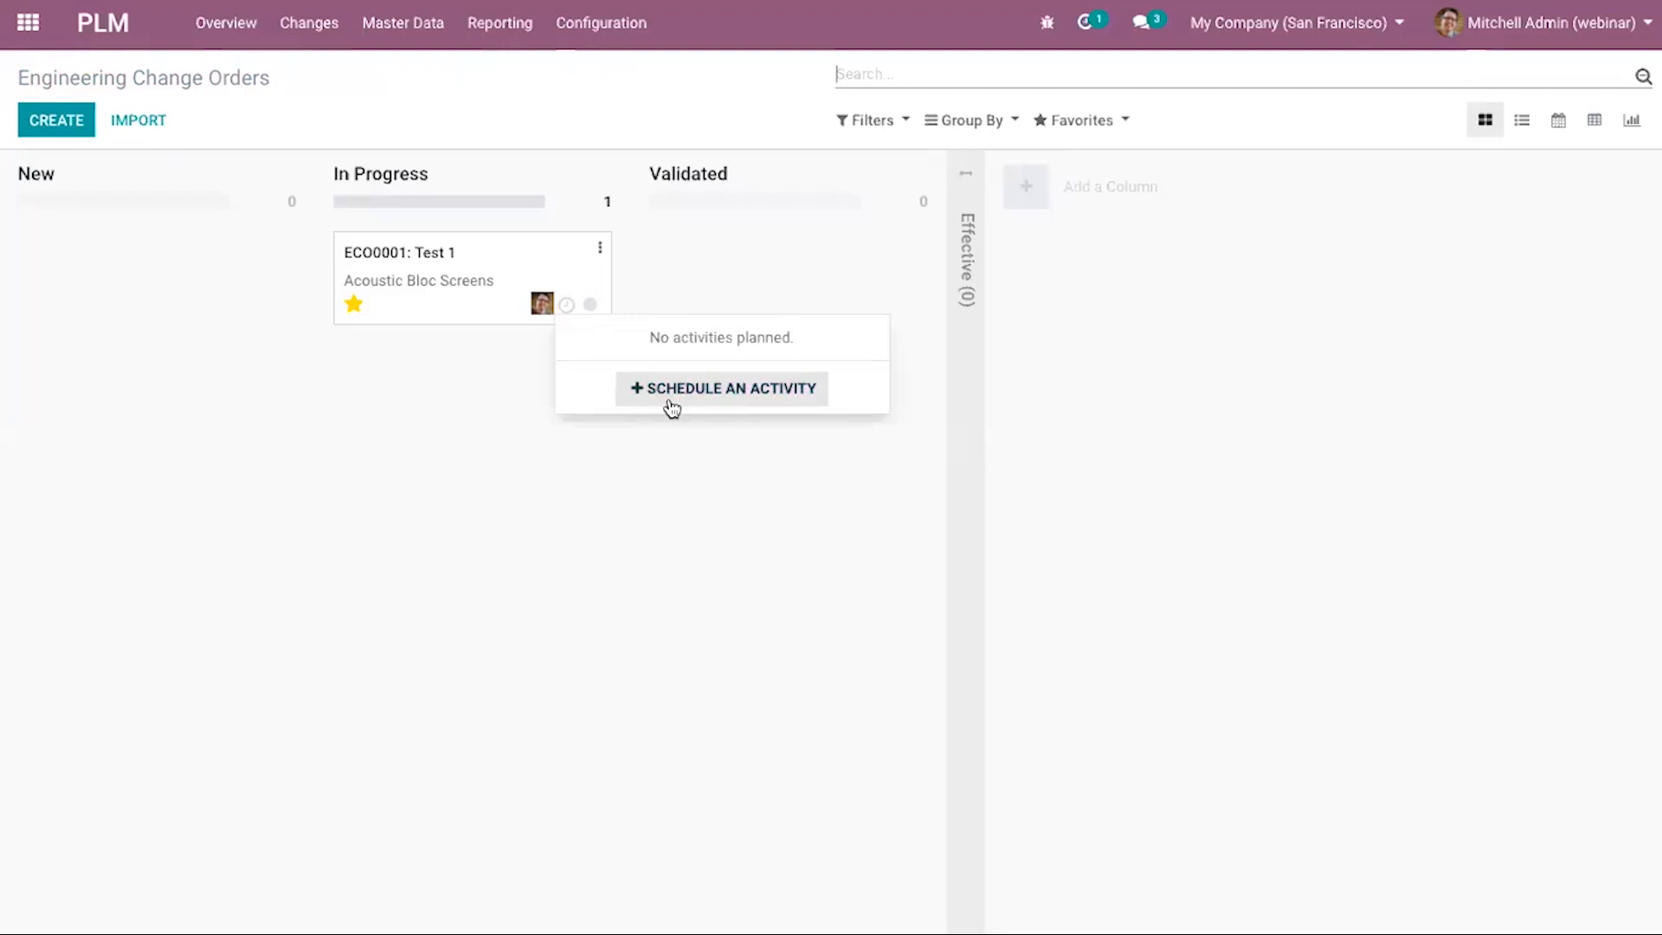
left_click(710, 228)
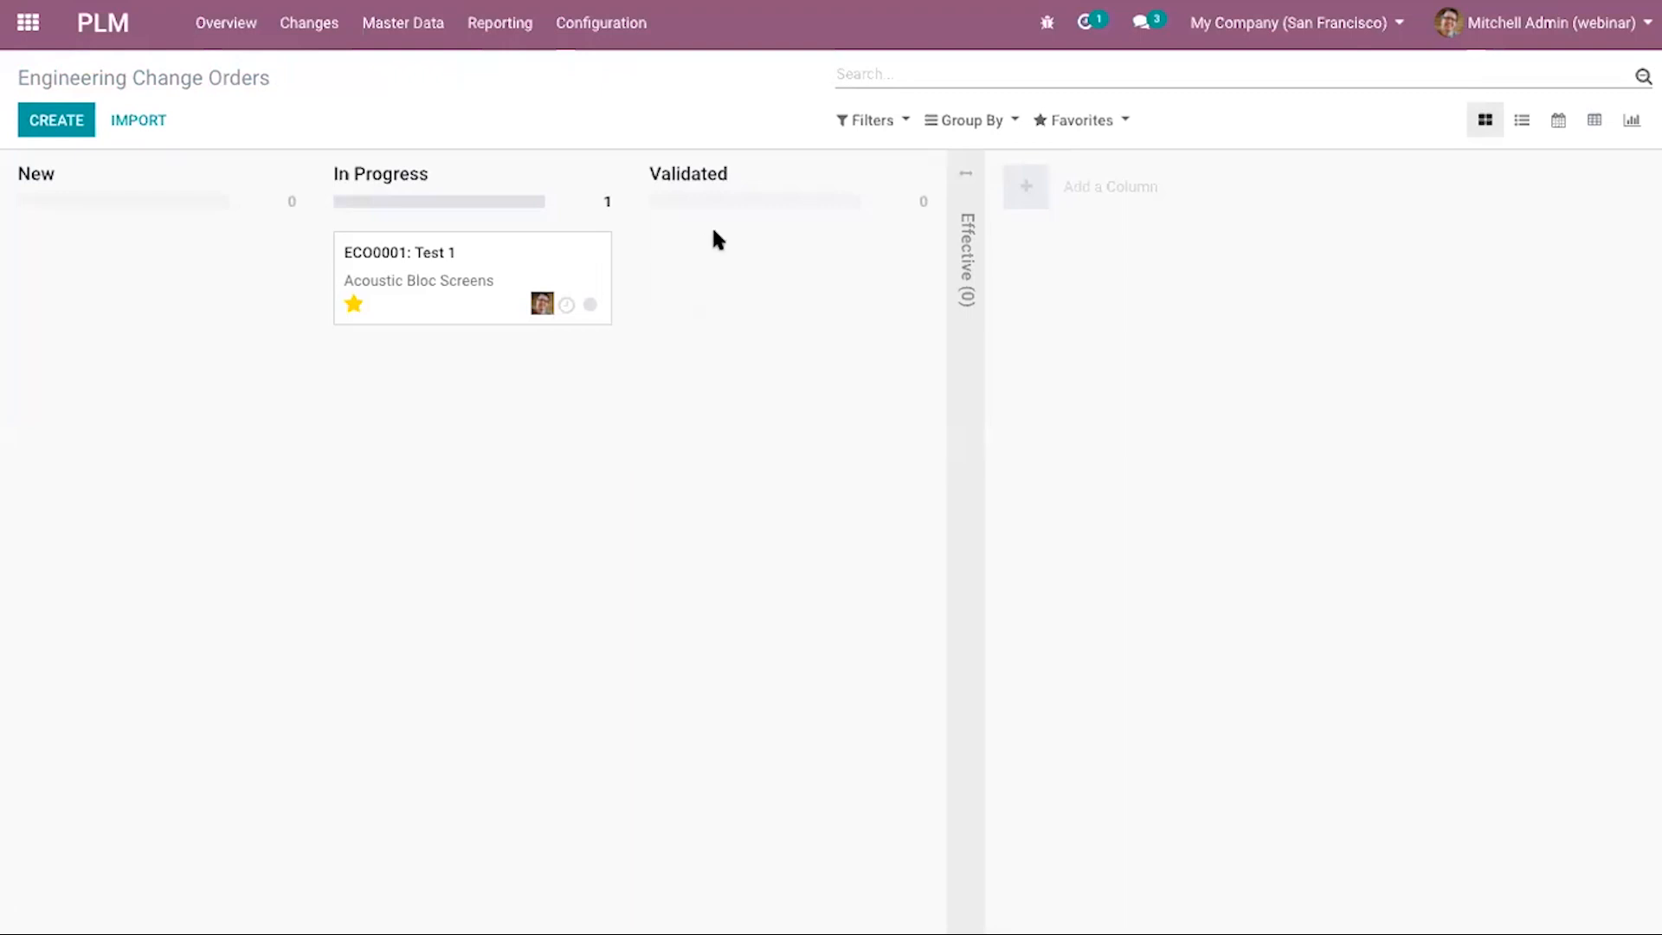
left_click(596, 307)
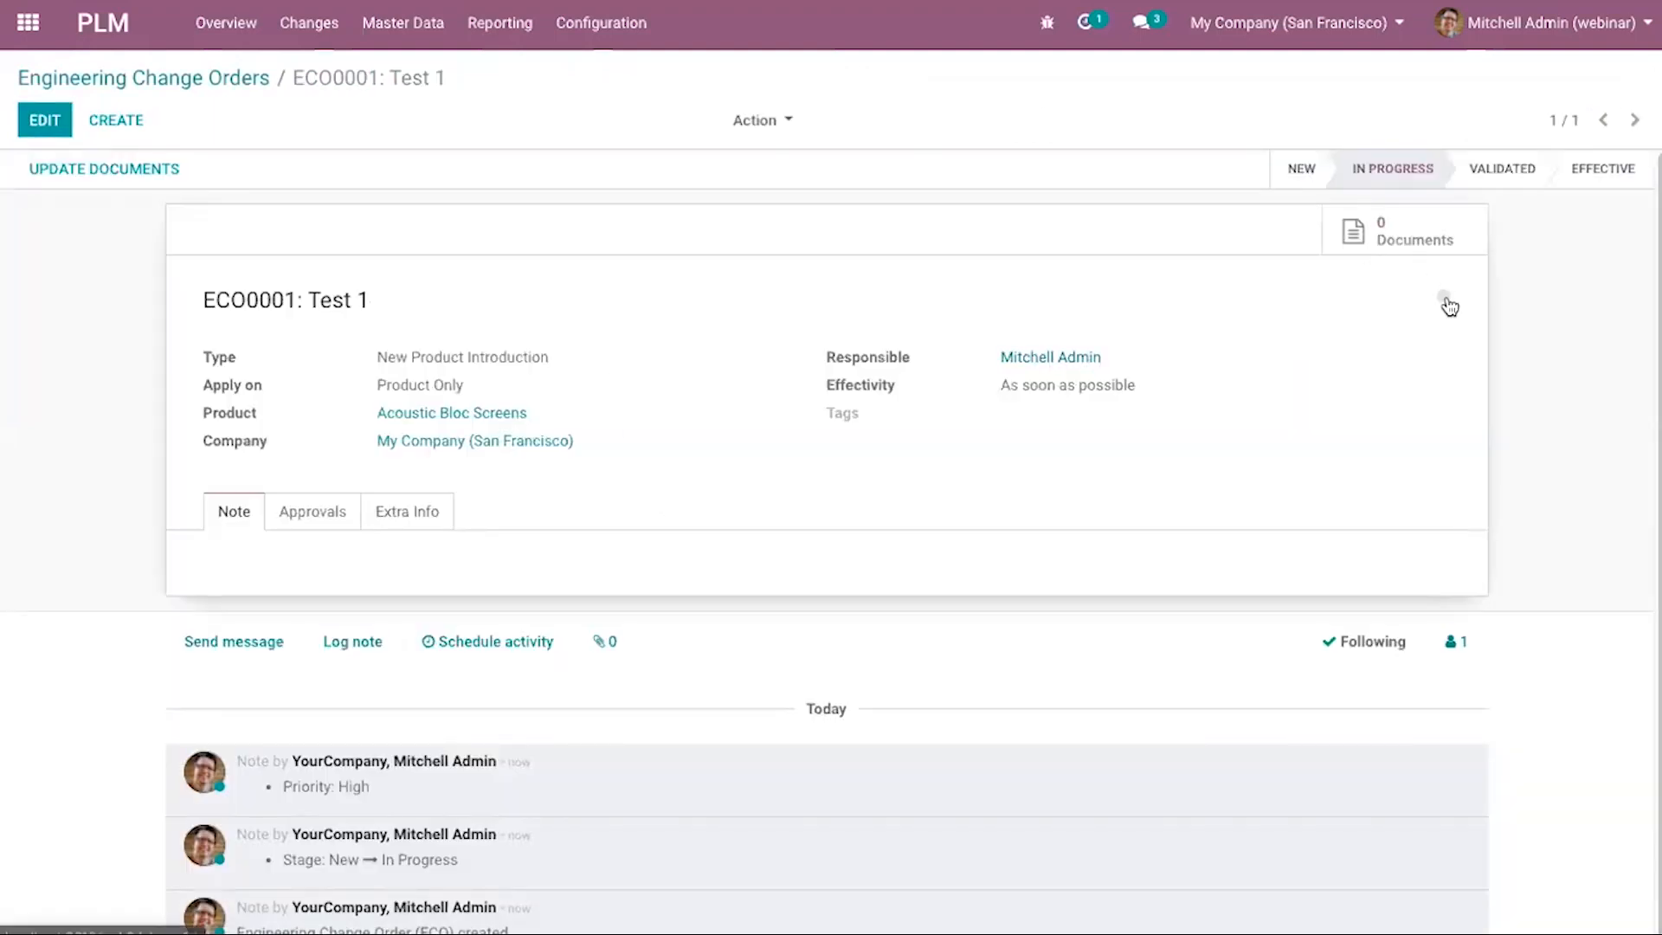
left_click(1174, 421)
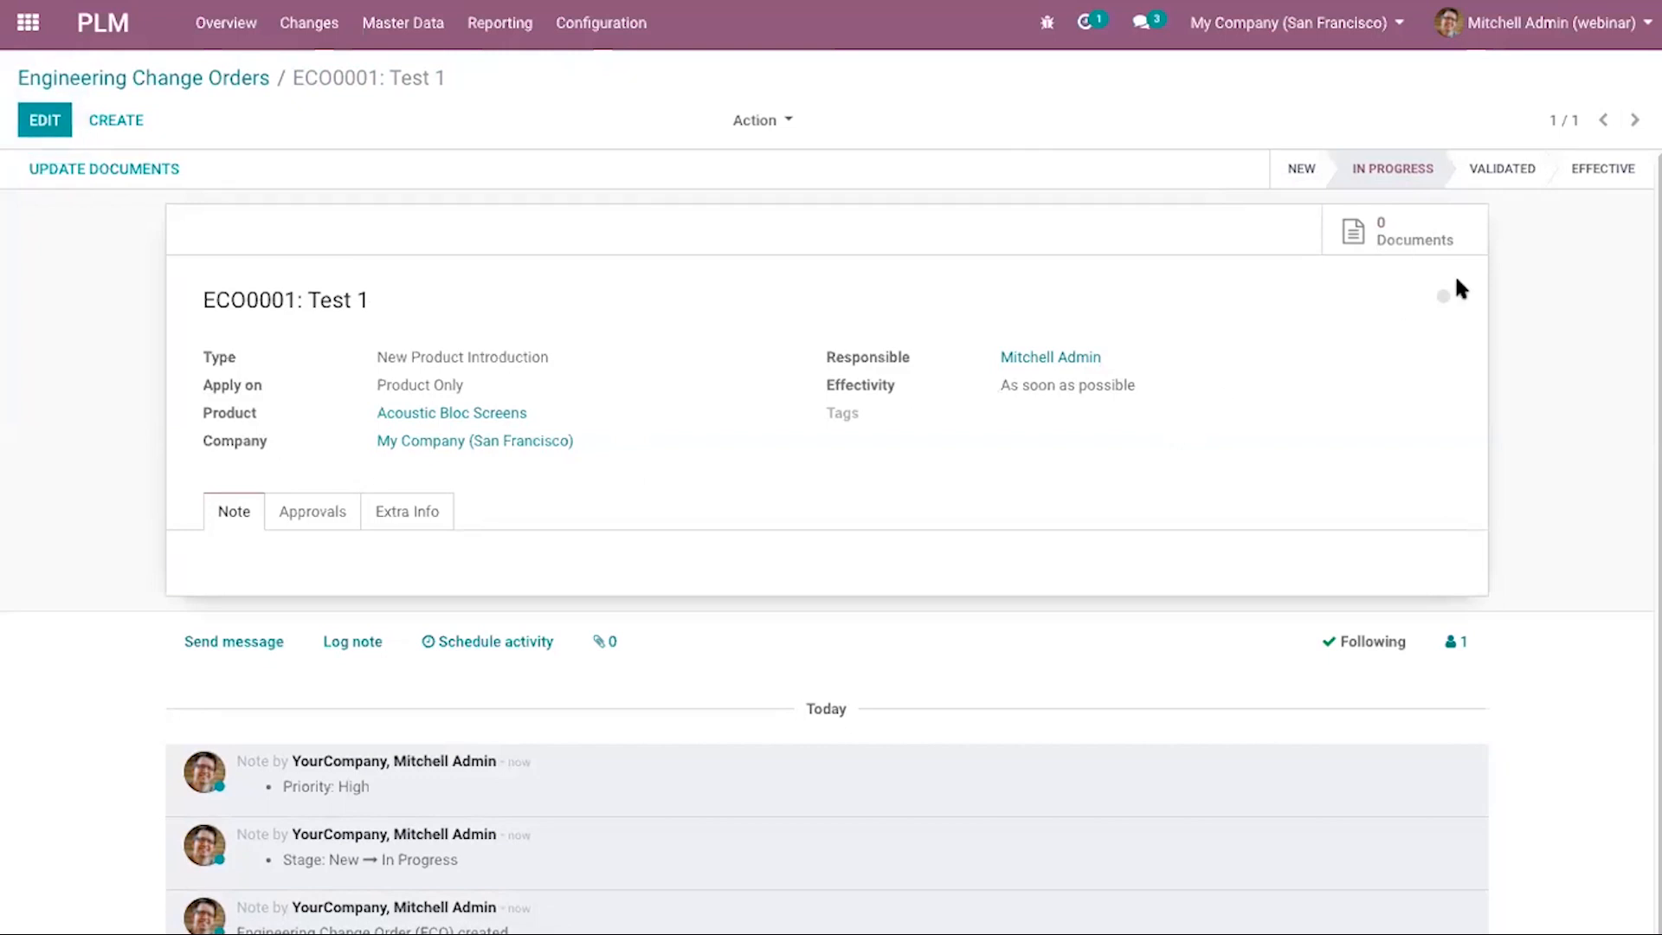
mouse_move(1443, 297)
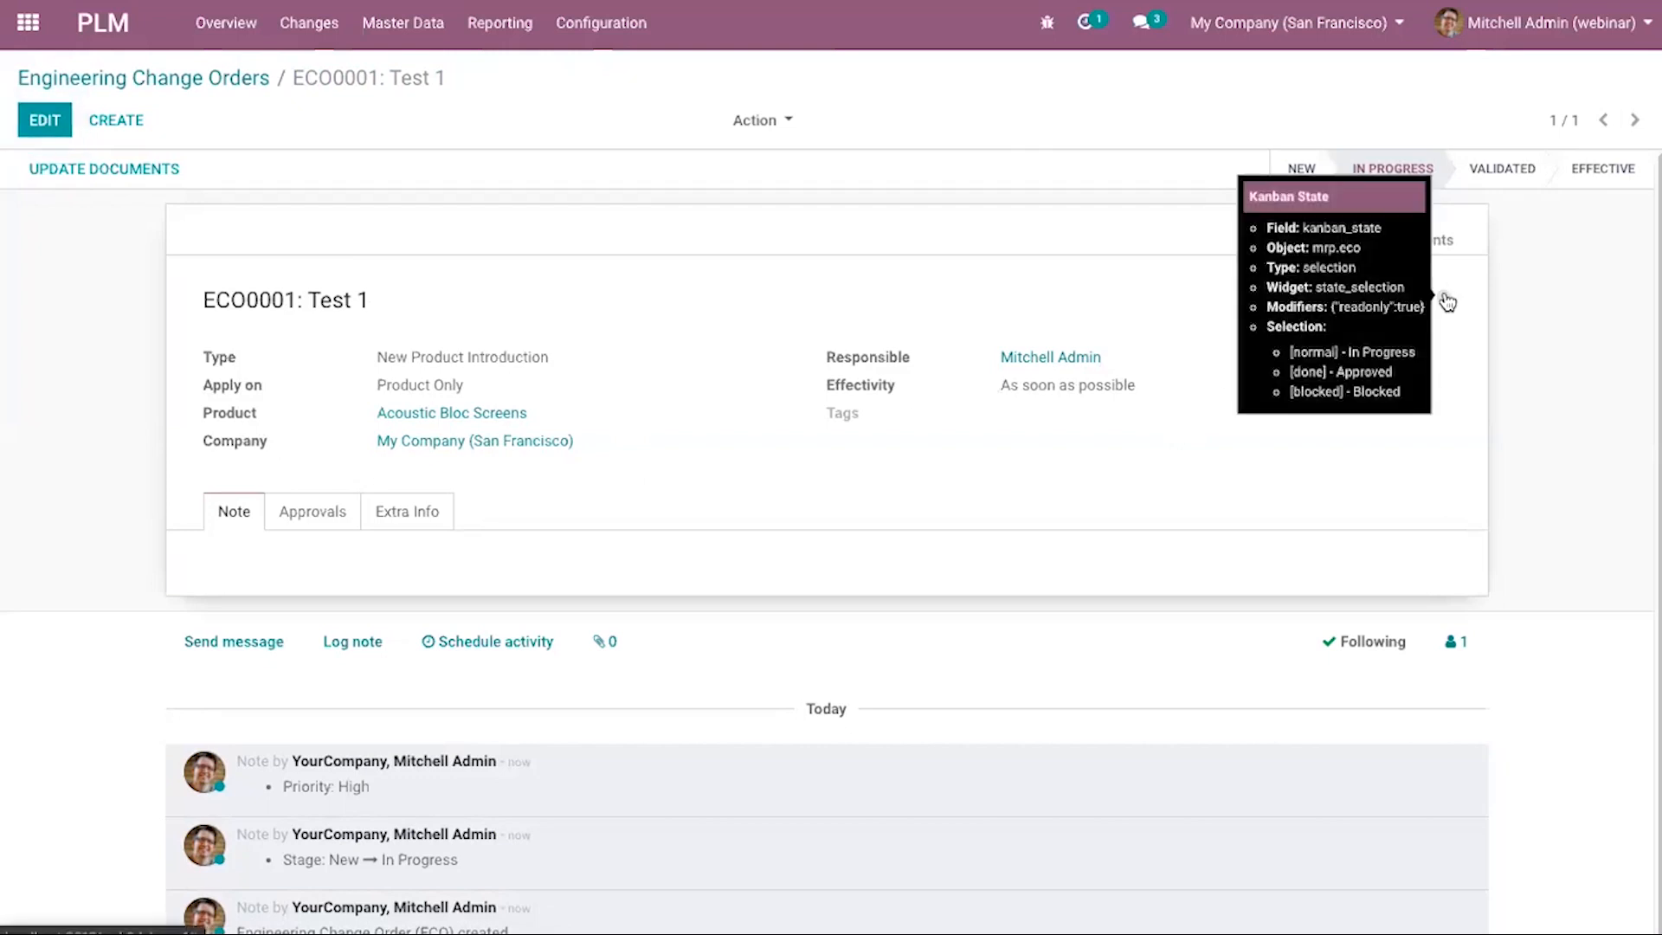
left_click(45, 121)
mouse_move(1448, 306)
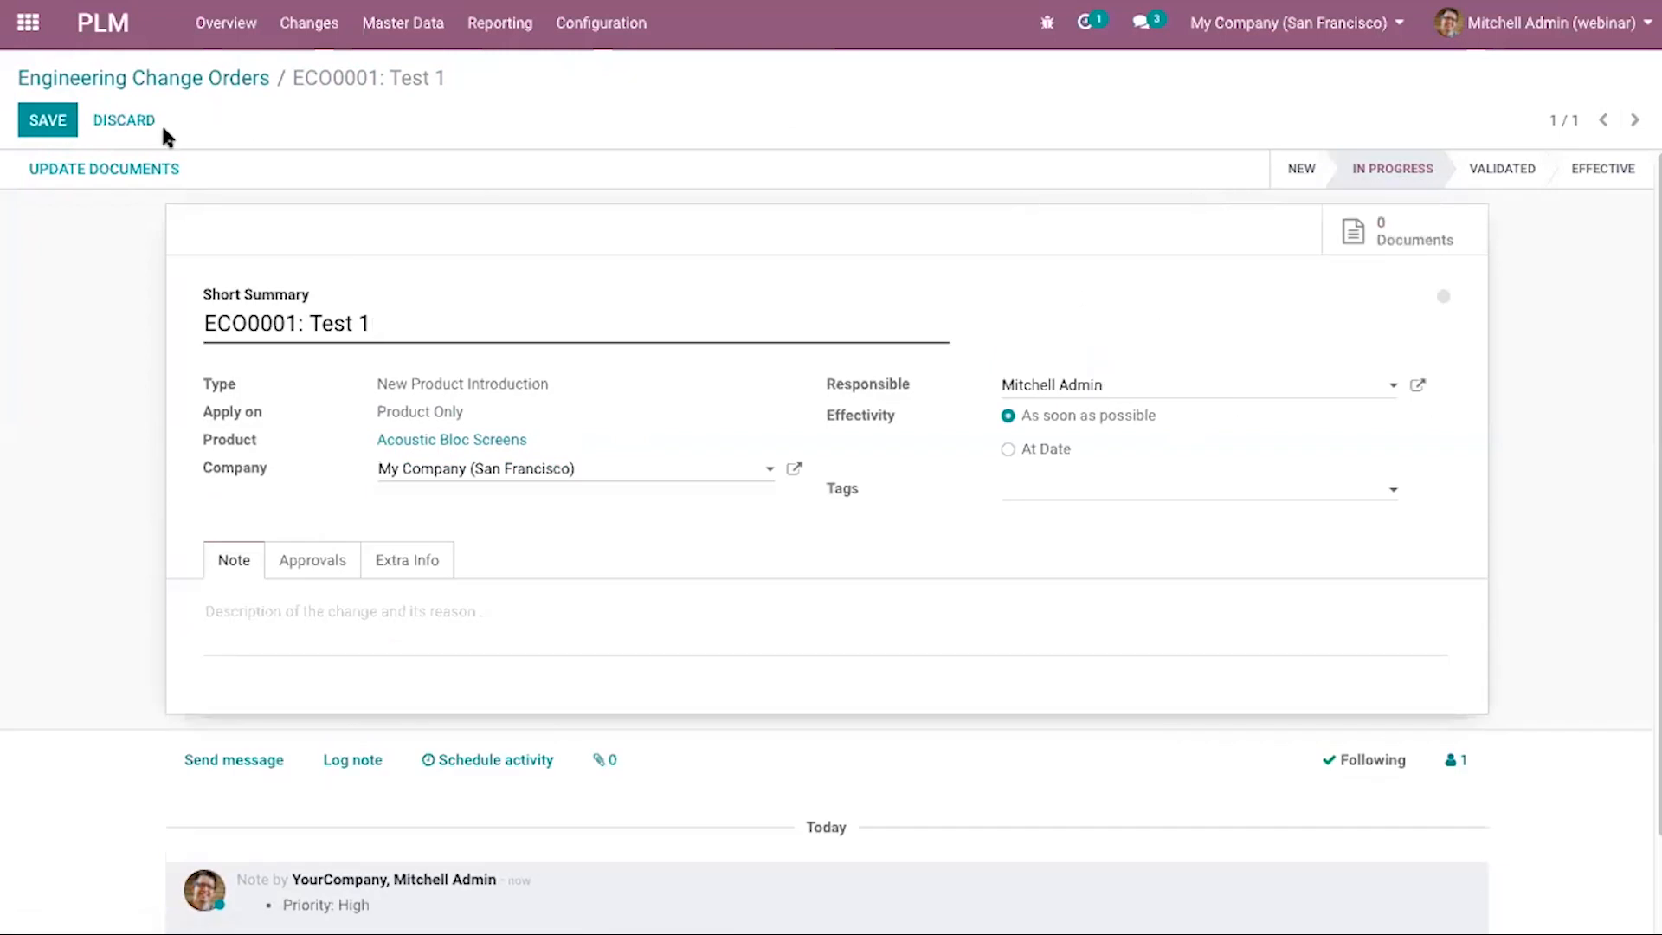
left_click(48, 121)
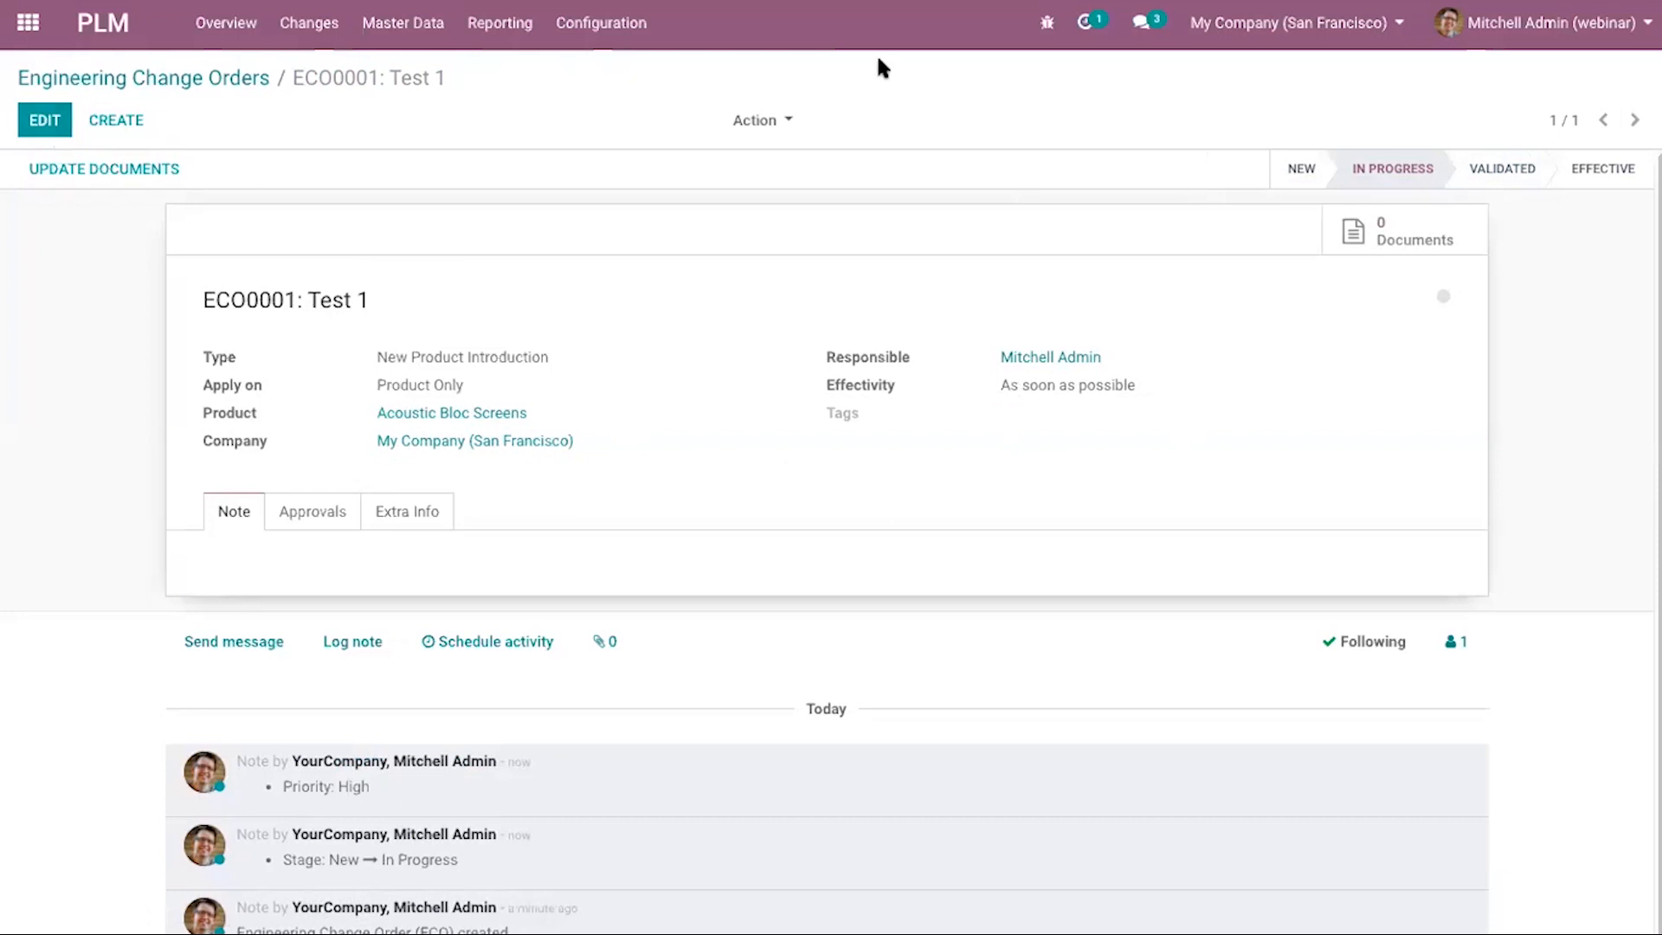
From the PLM overview, examine New Product Introduction's new change order form, its settings and its engineering changes.
left_click(27, 28)
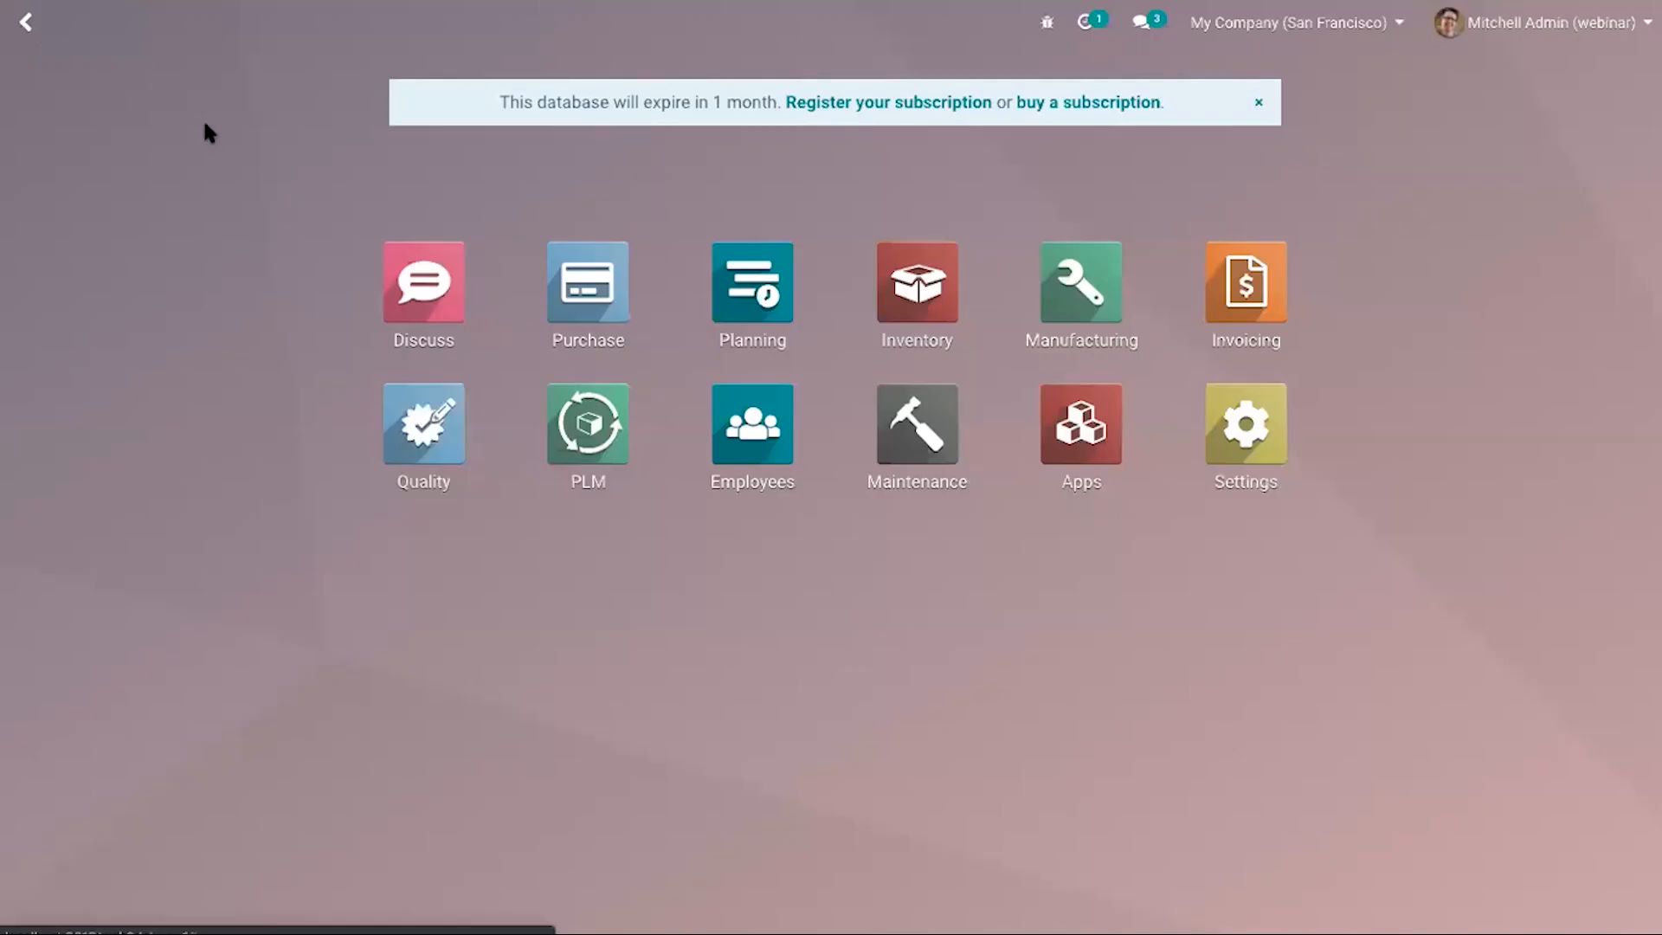
left_click(592, 424)
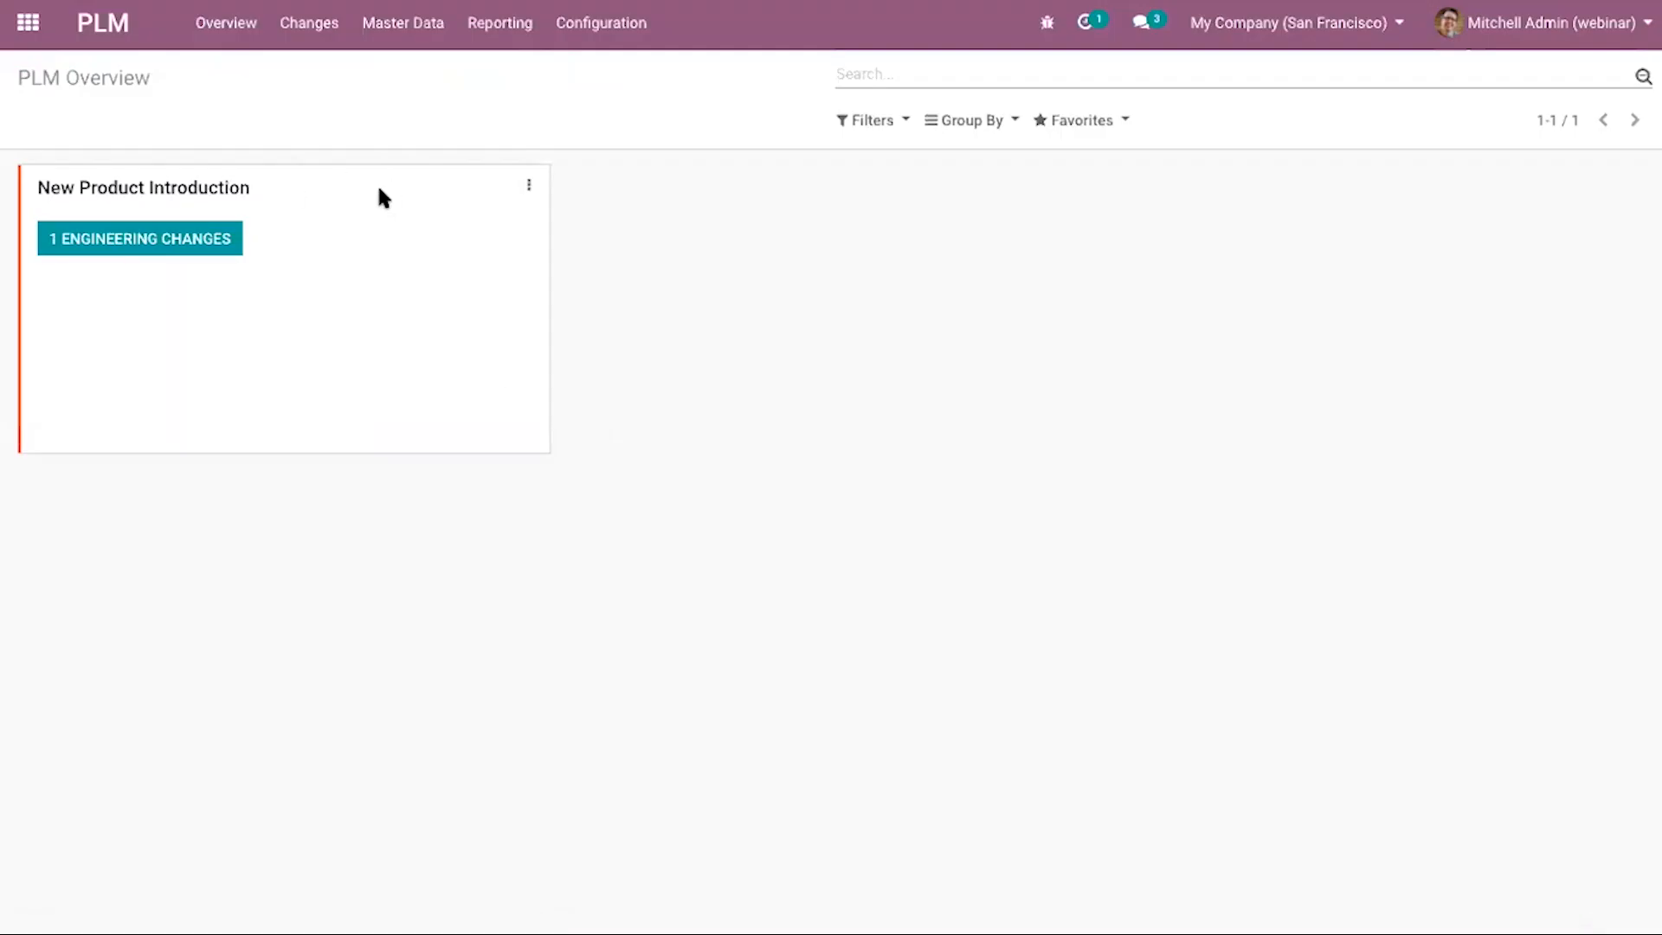
left_click(531, 187)
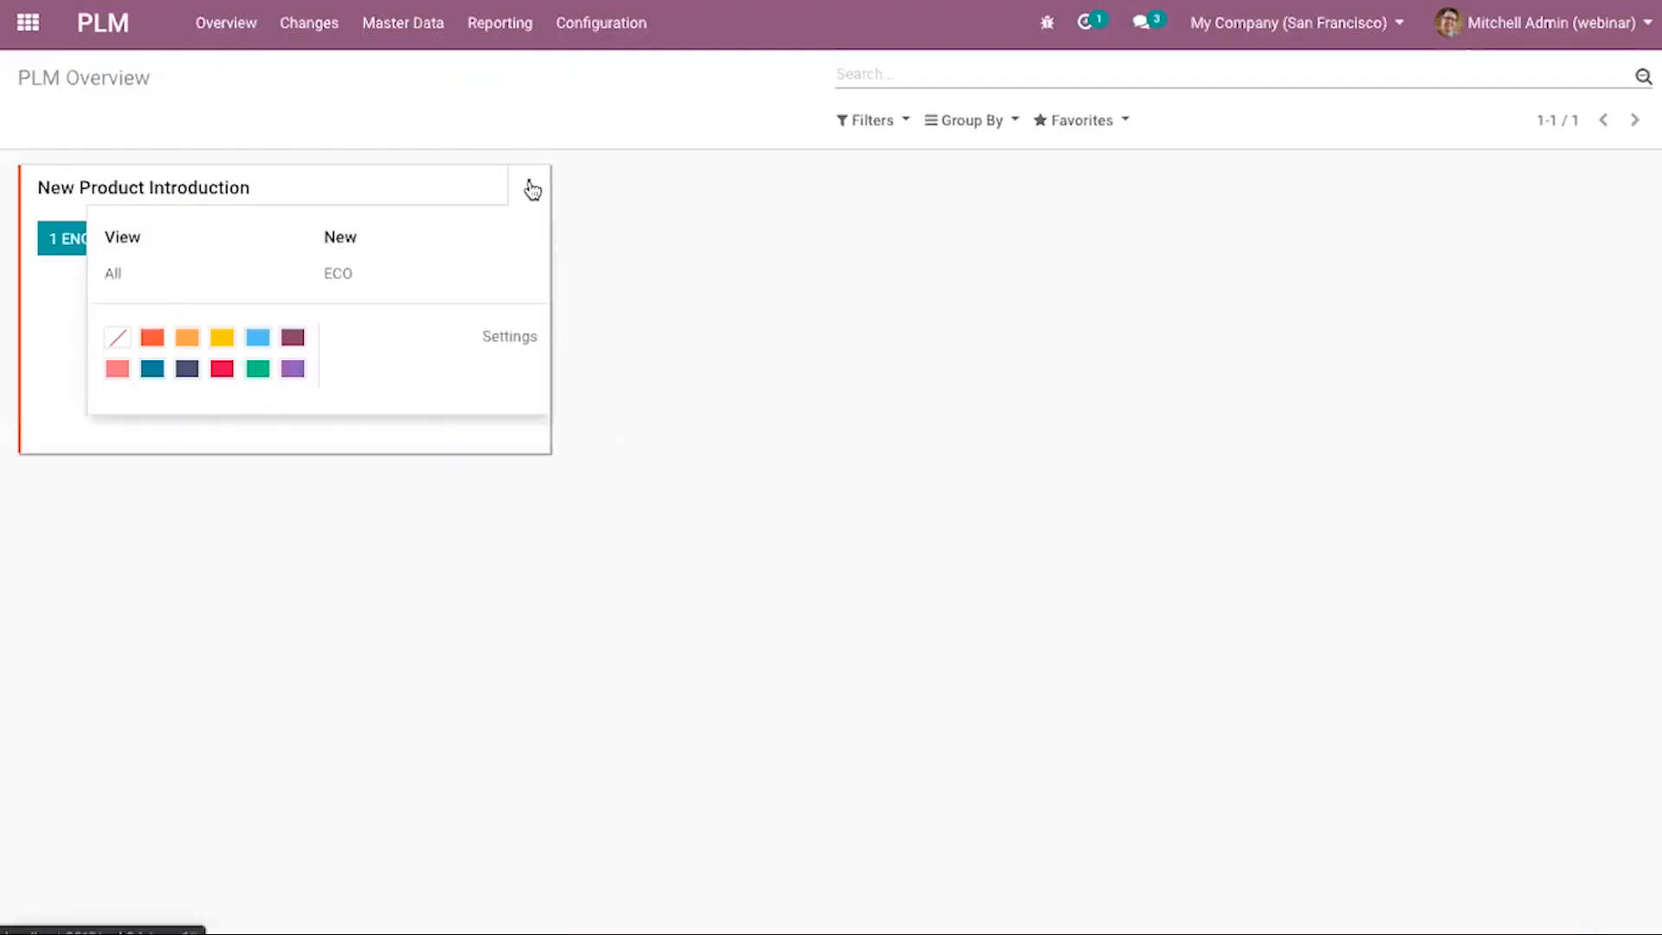
left_click(342, 274)
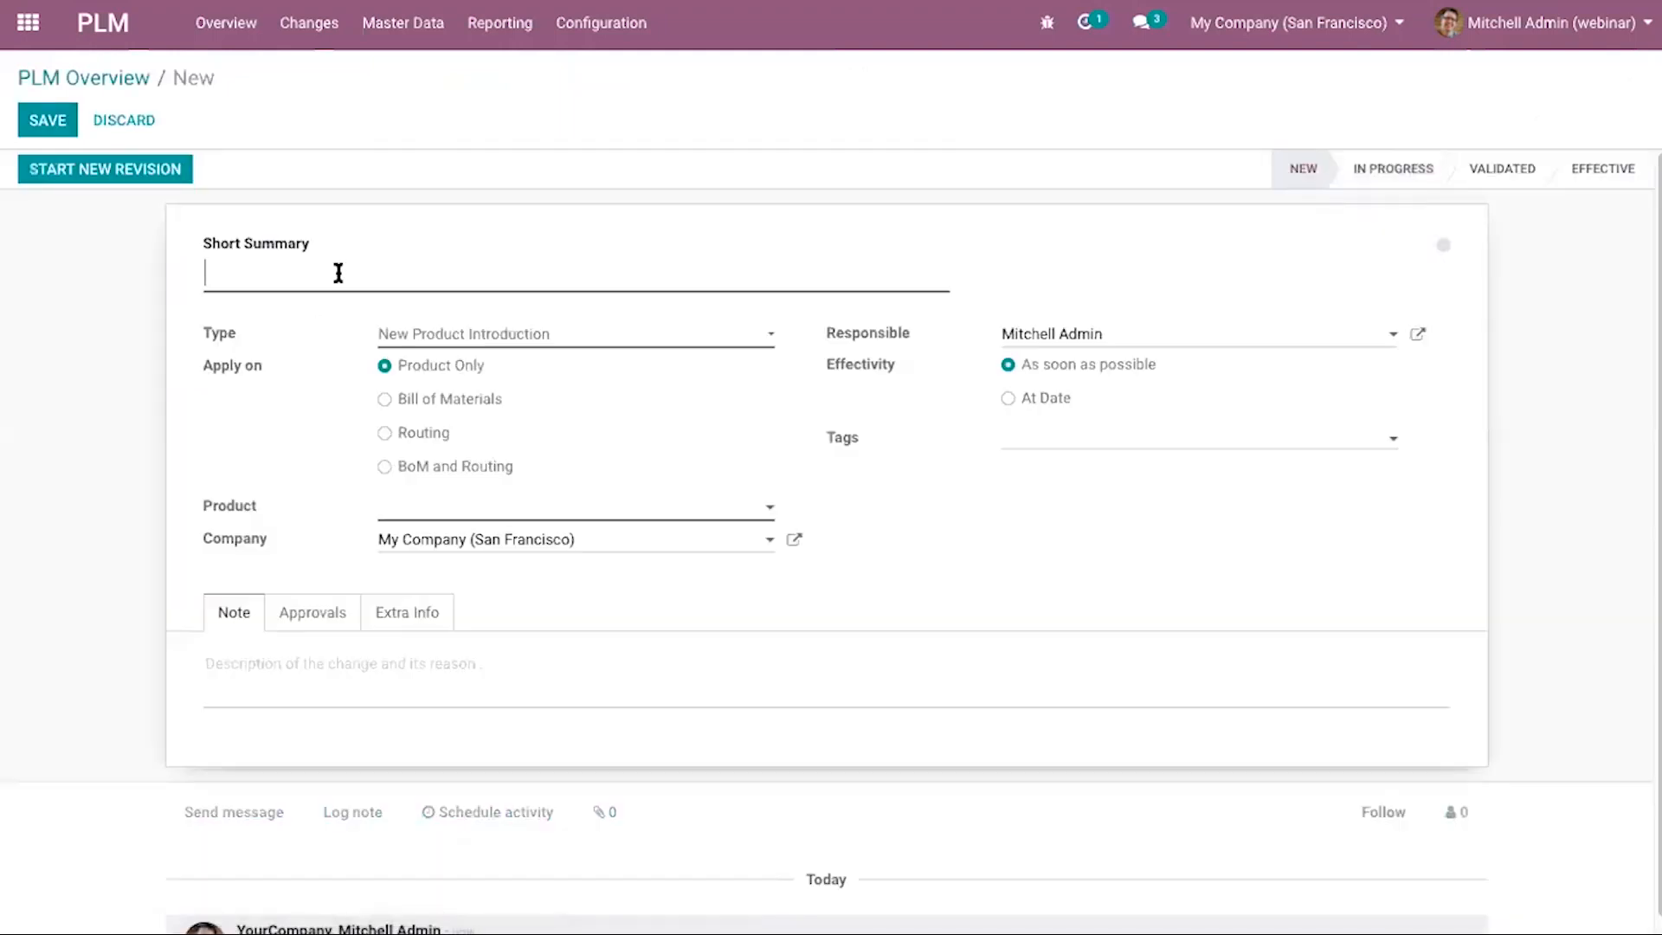
left_click(115, 77)
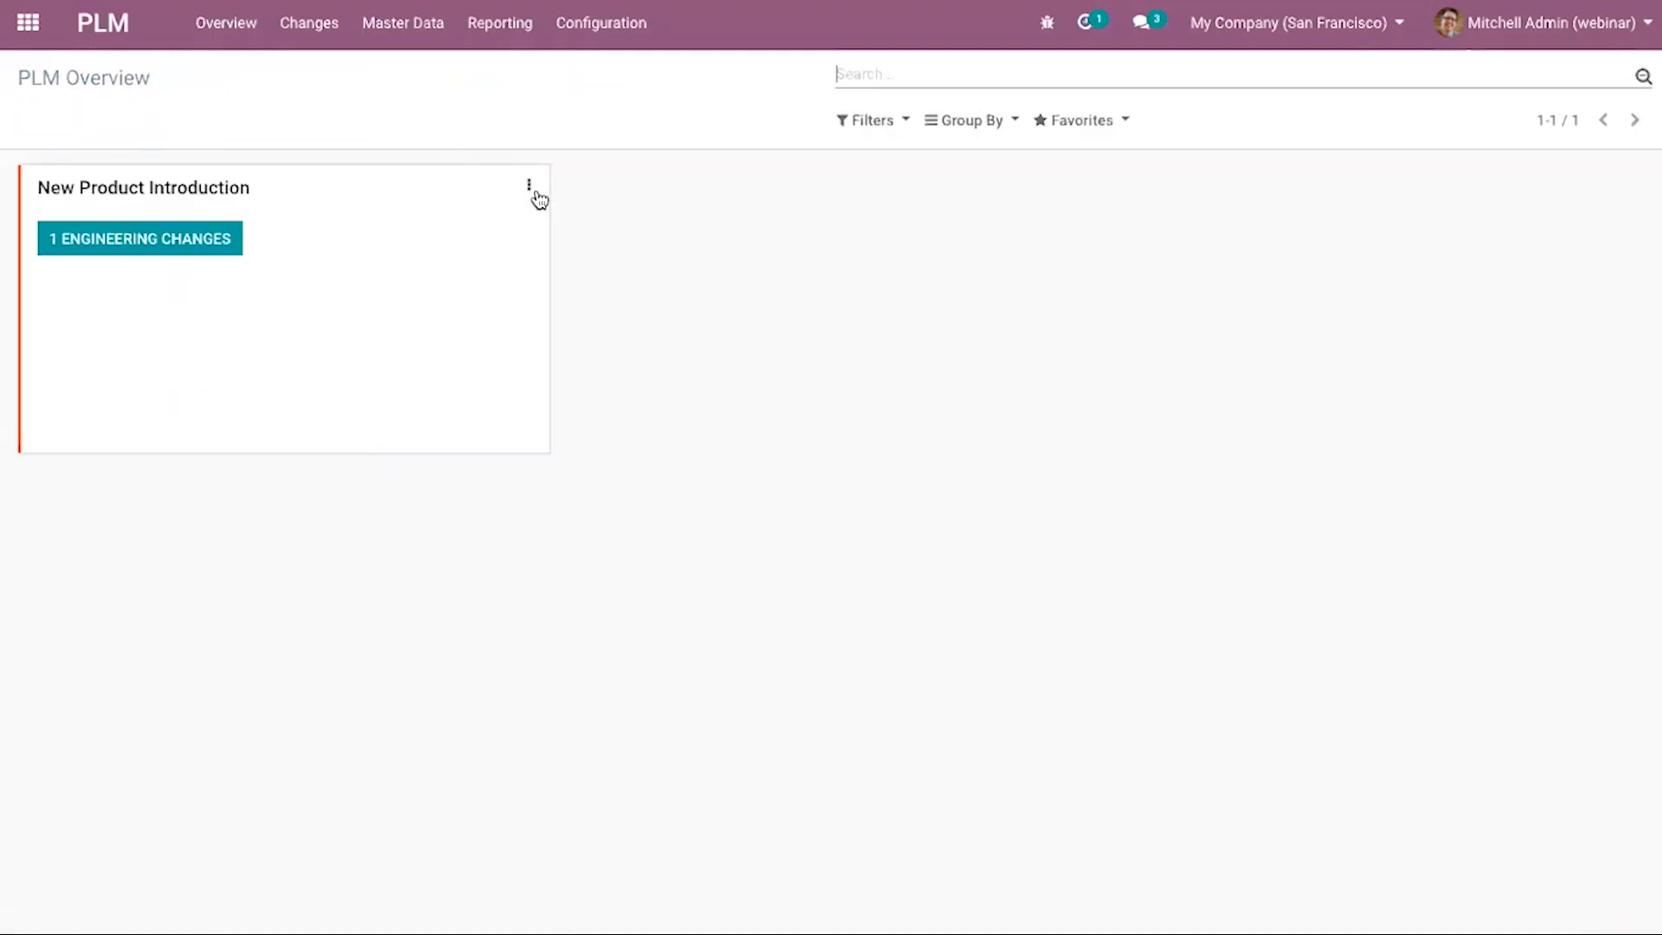
left_click(529, 185)
left_click(518, 343)
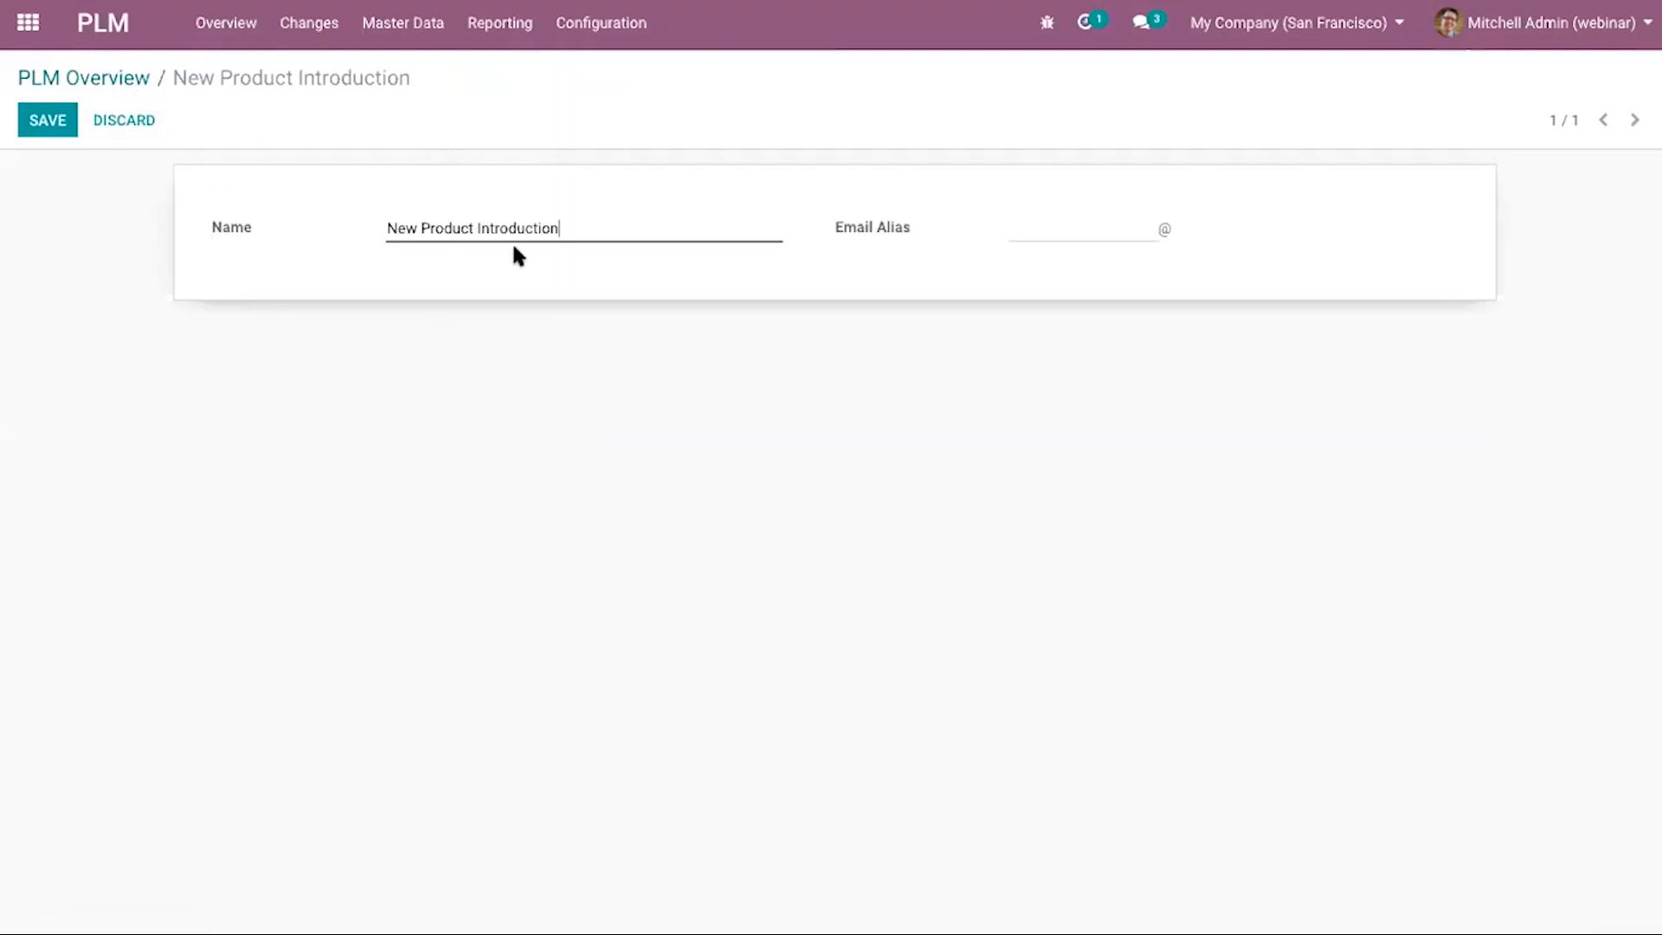
left_click(132, 78)
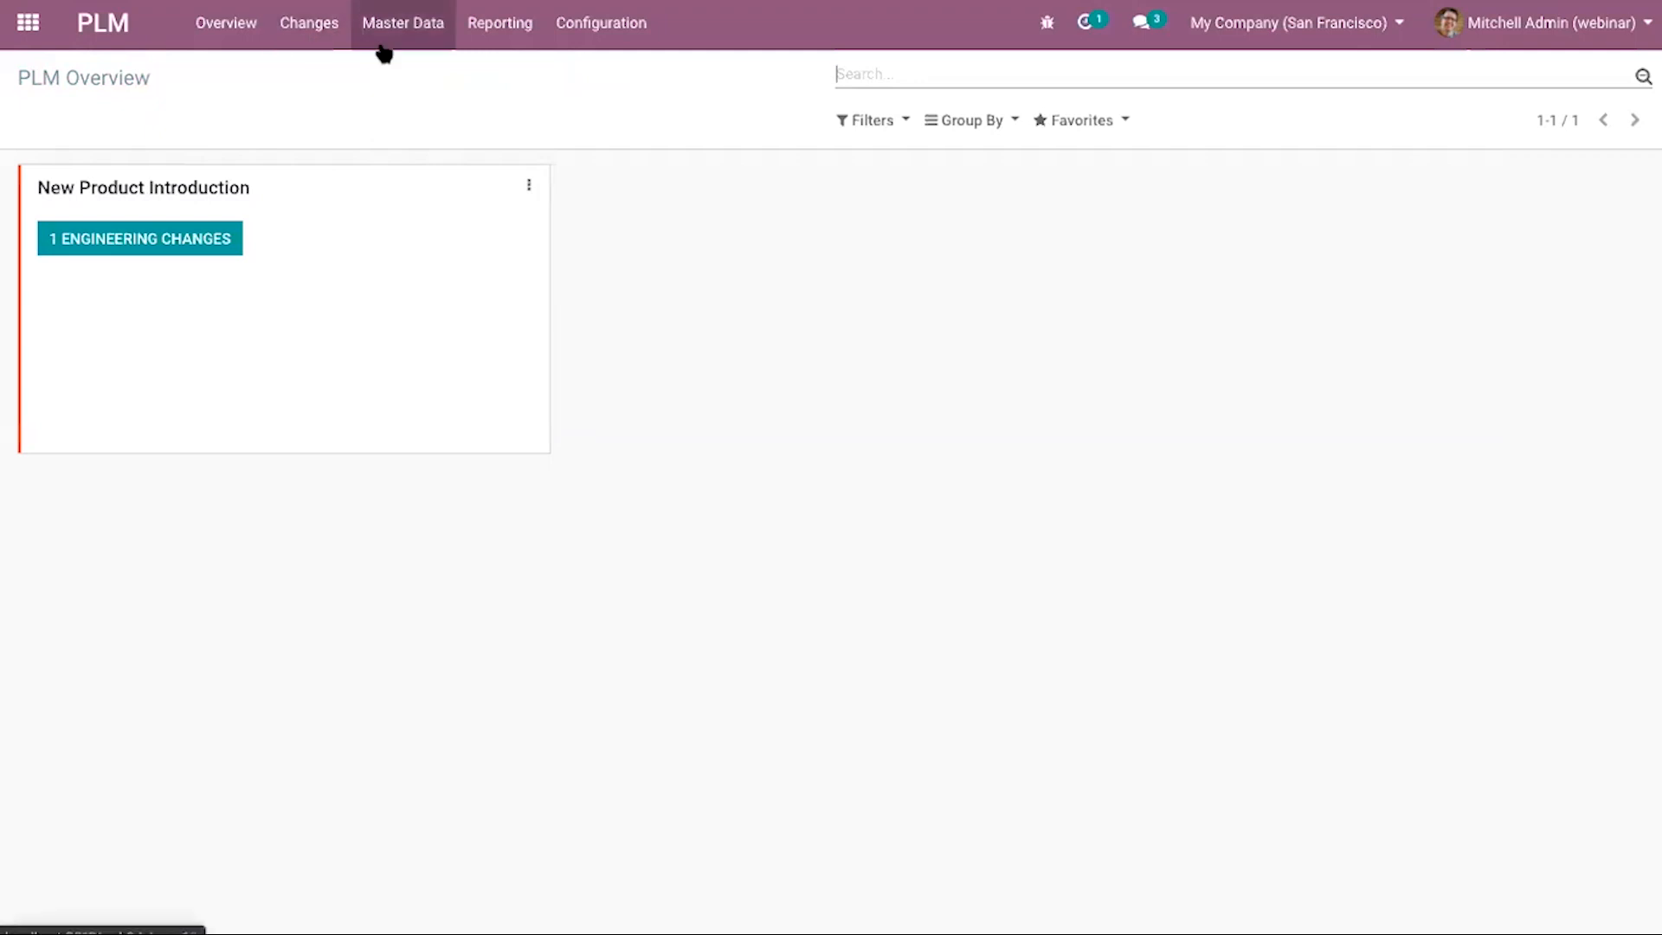
left_click(211, 251)
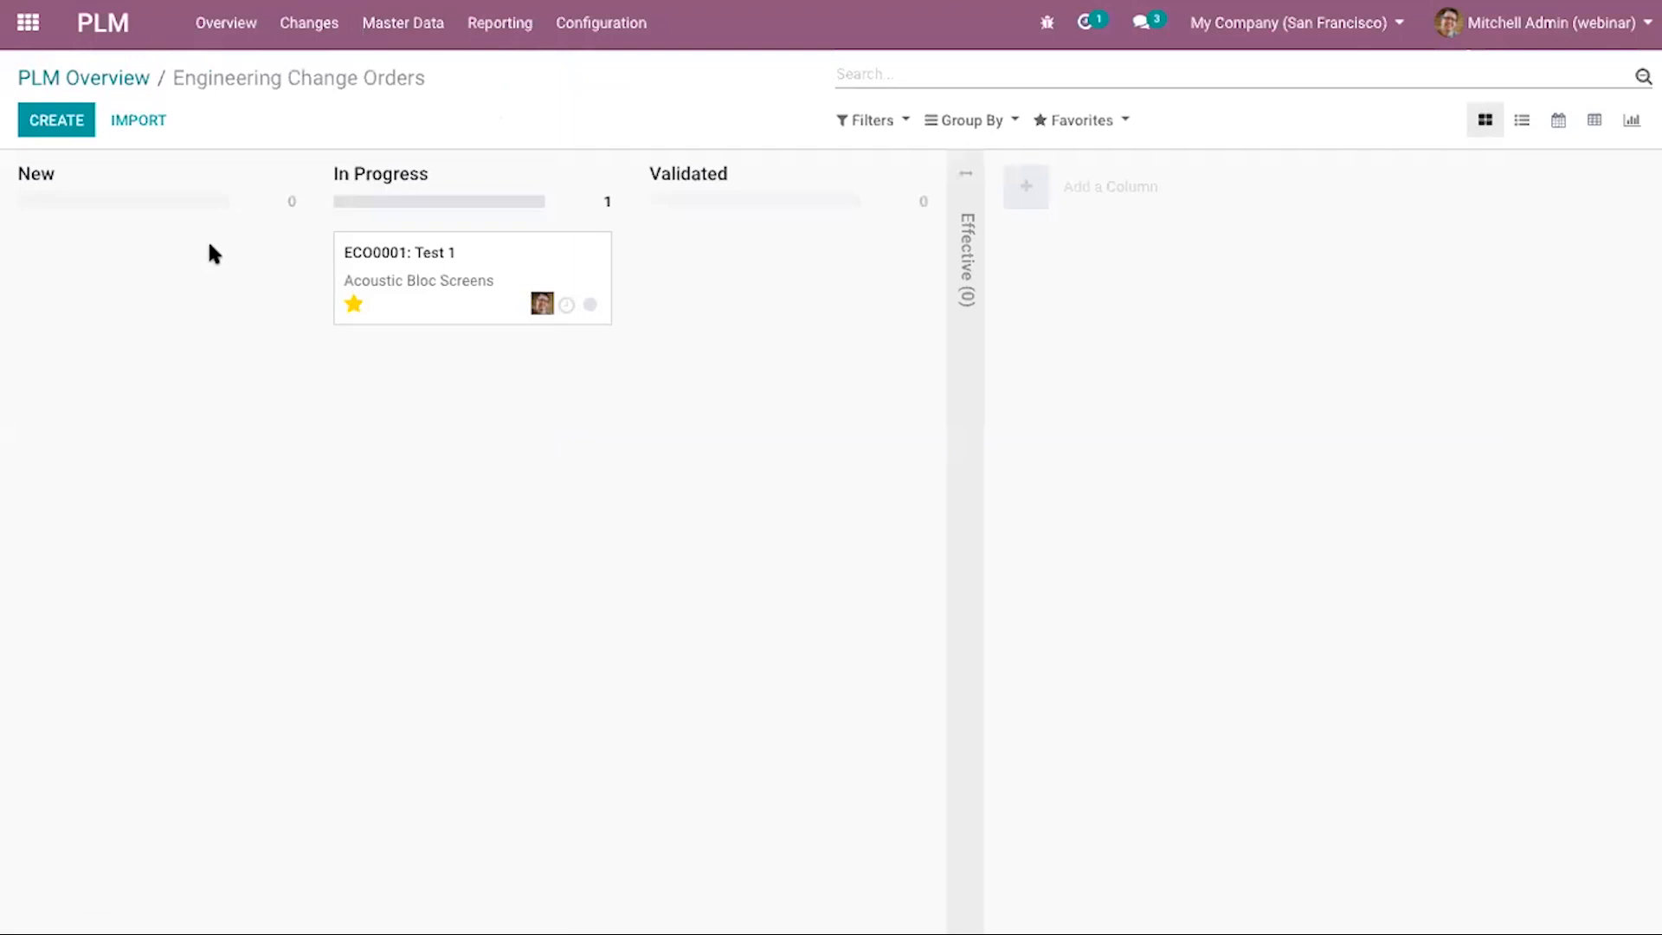
left_click(138, 79)
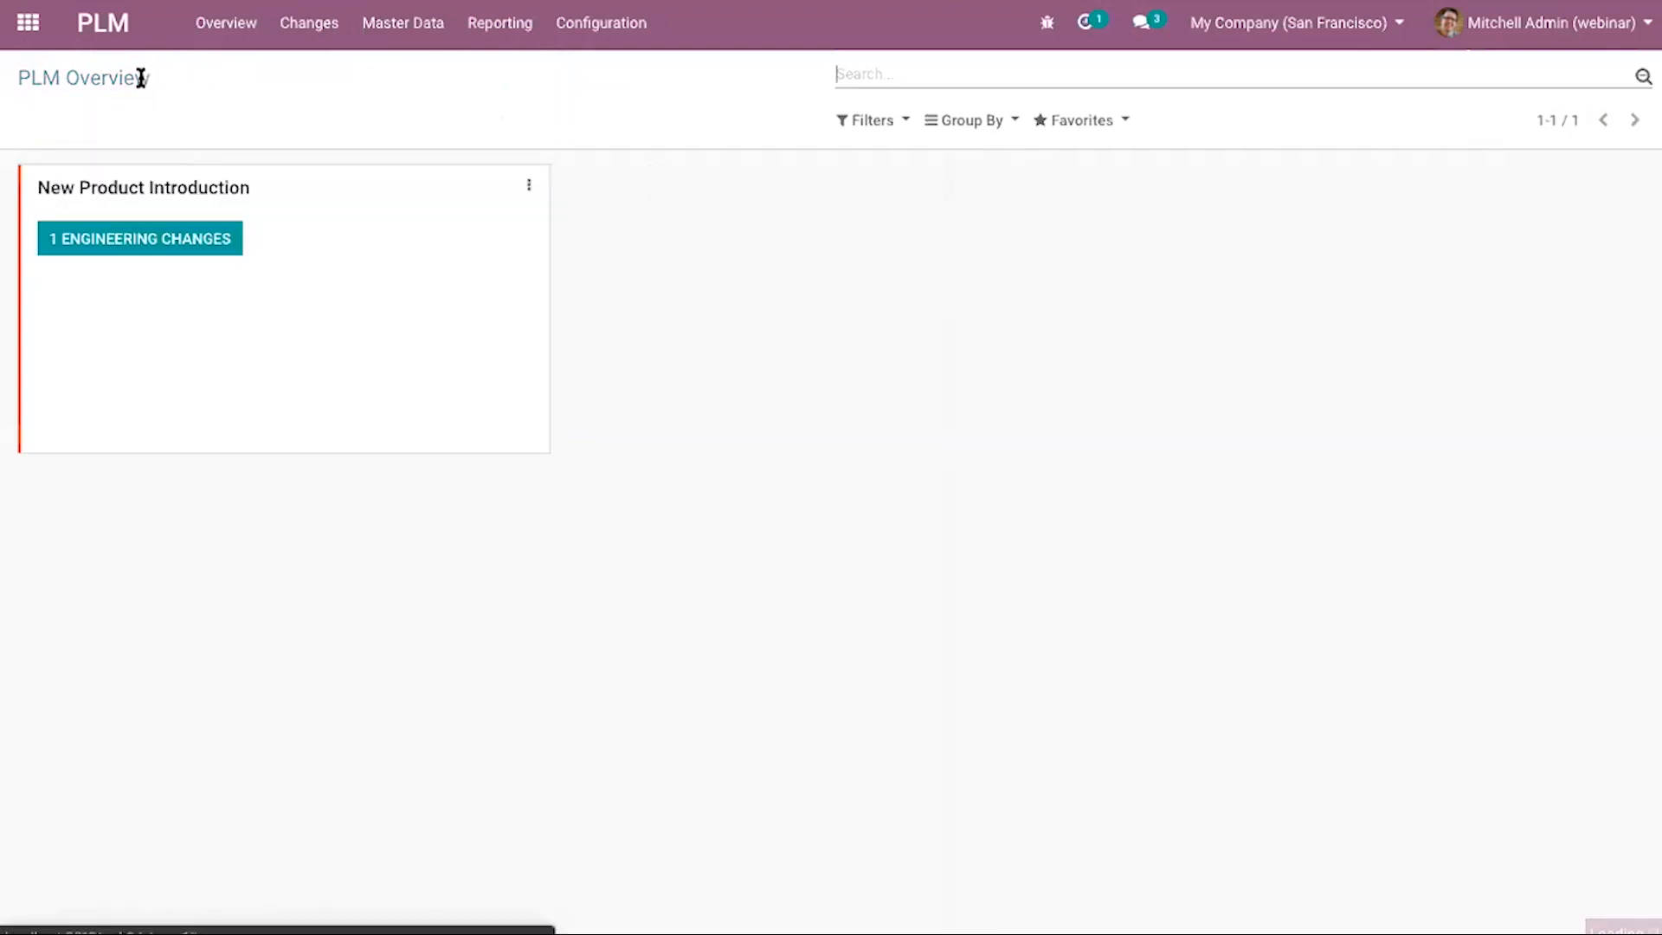
Switch to the Quality app and look through its quality control, reporting and configuration options.
left_click(39, 37)
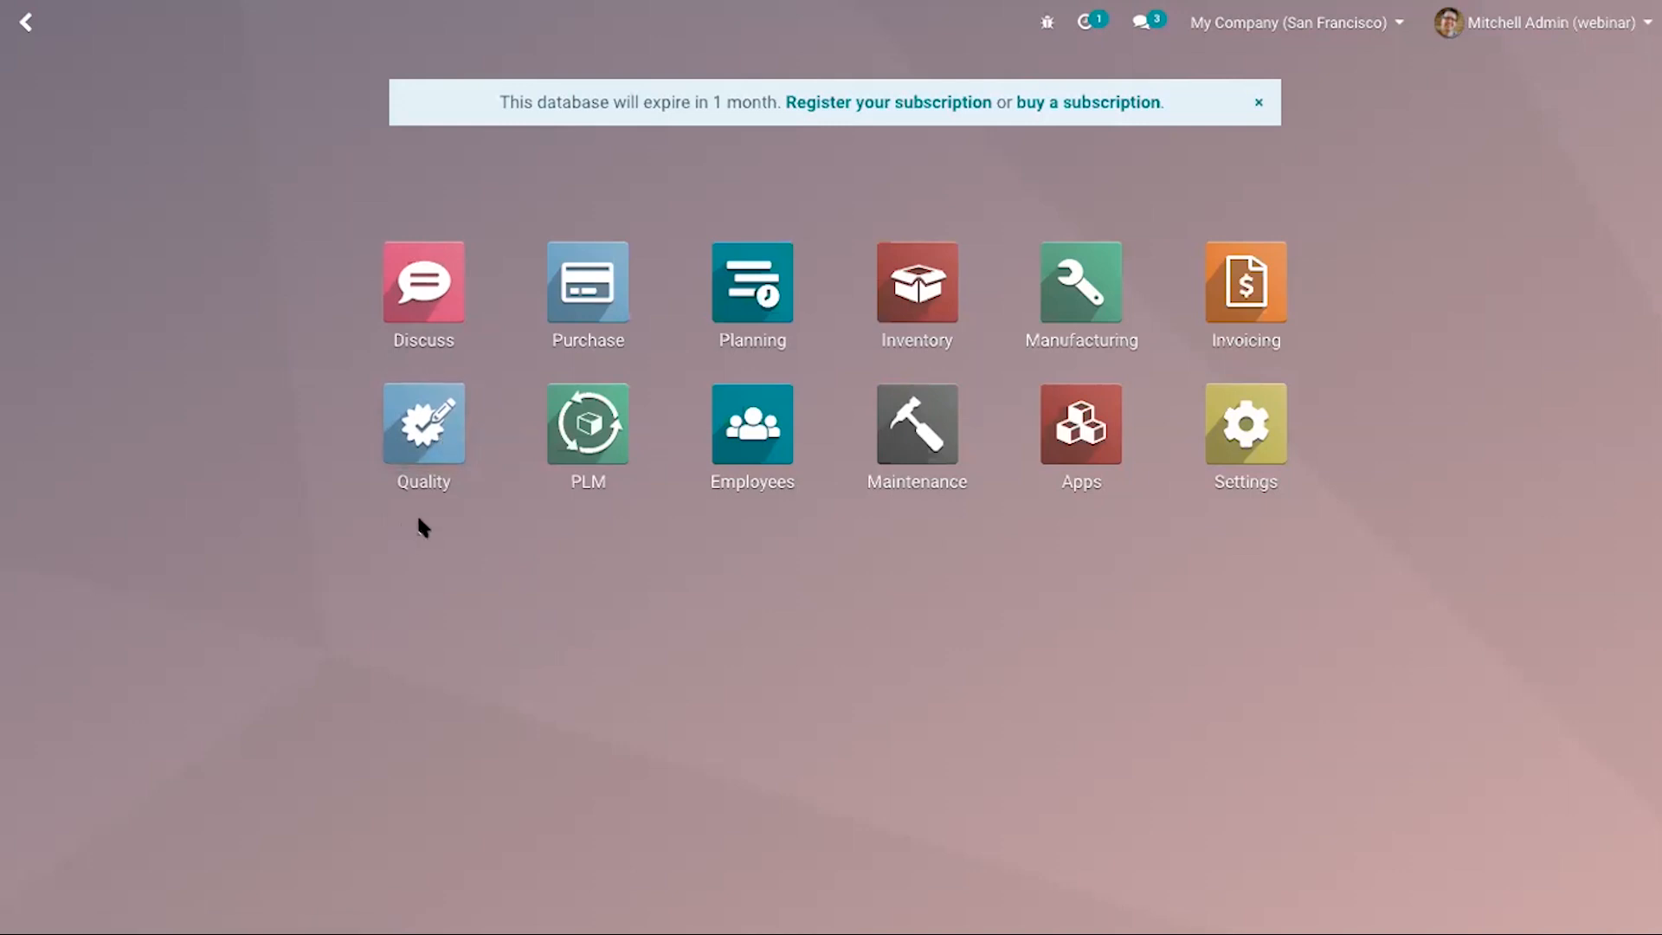
left_click(436, 427)
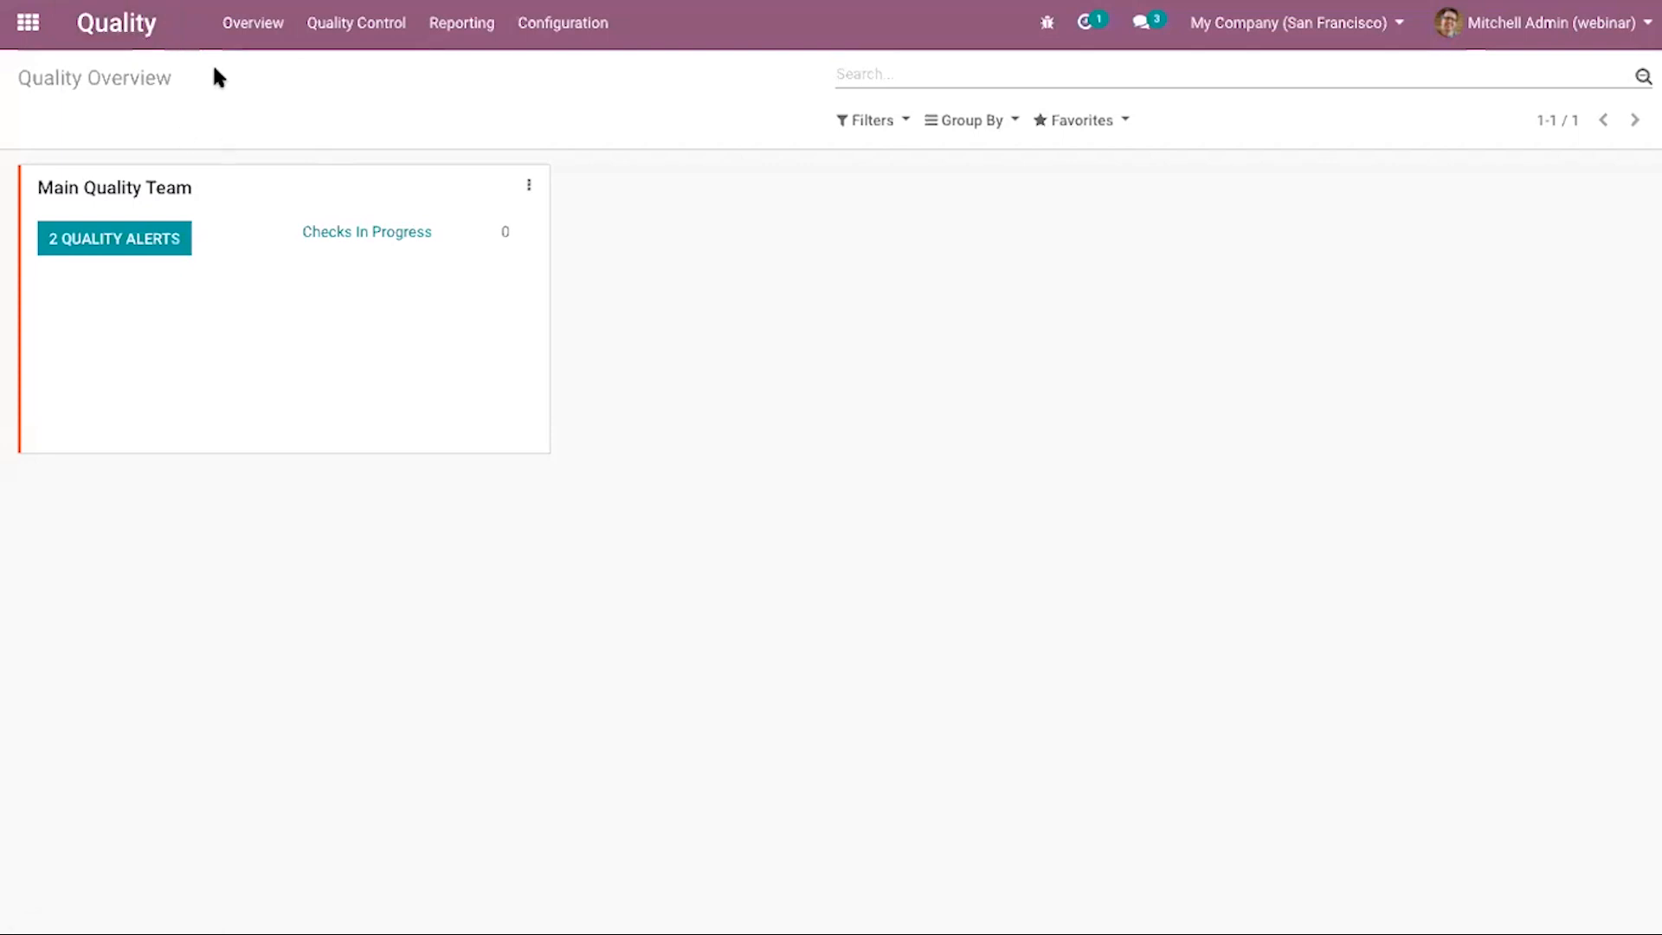
left_click(346, 19)
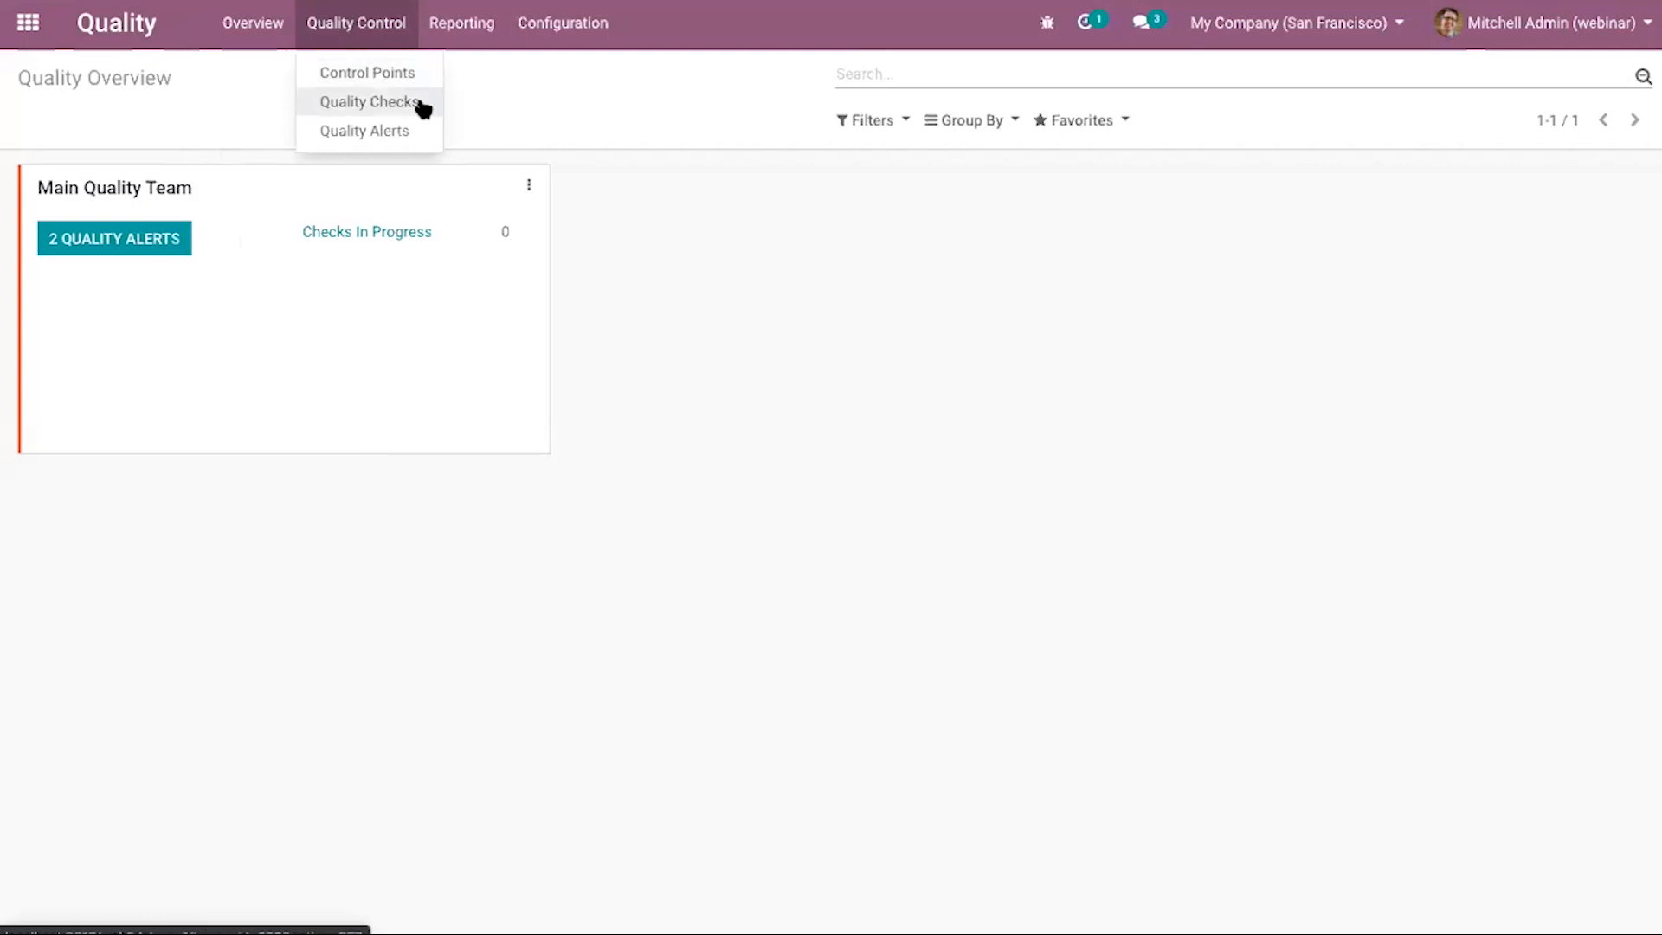
left_click(480, 29)
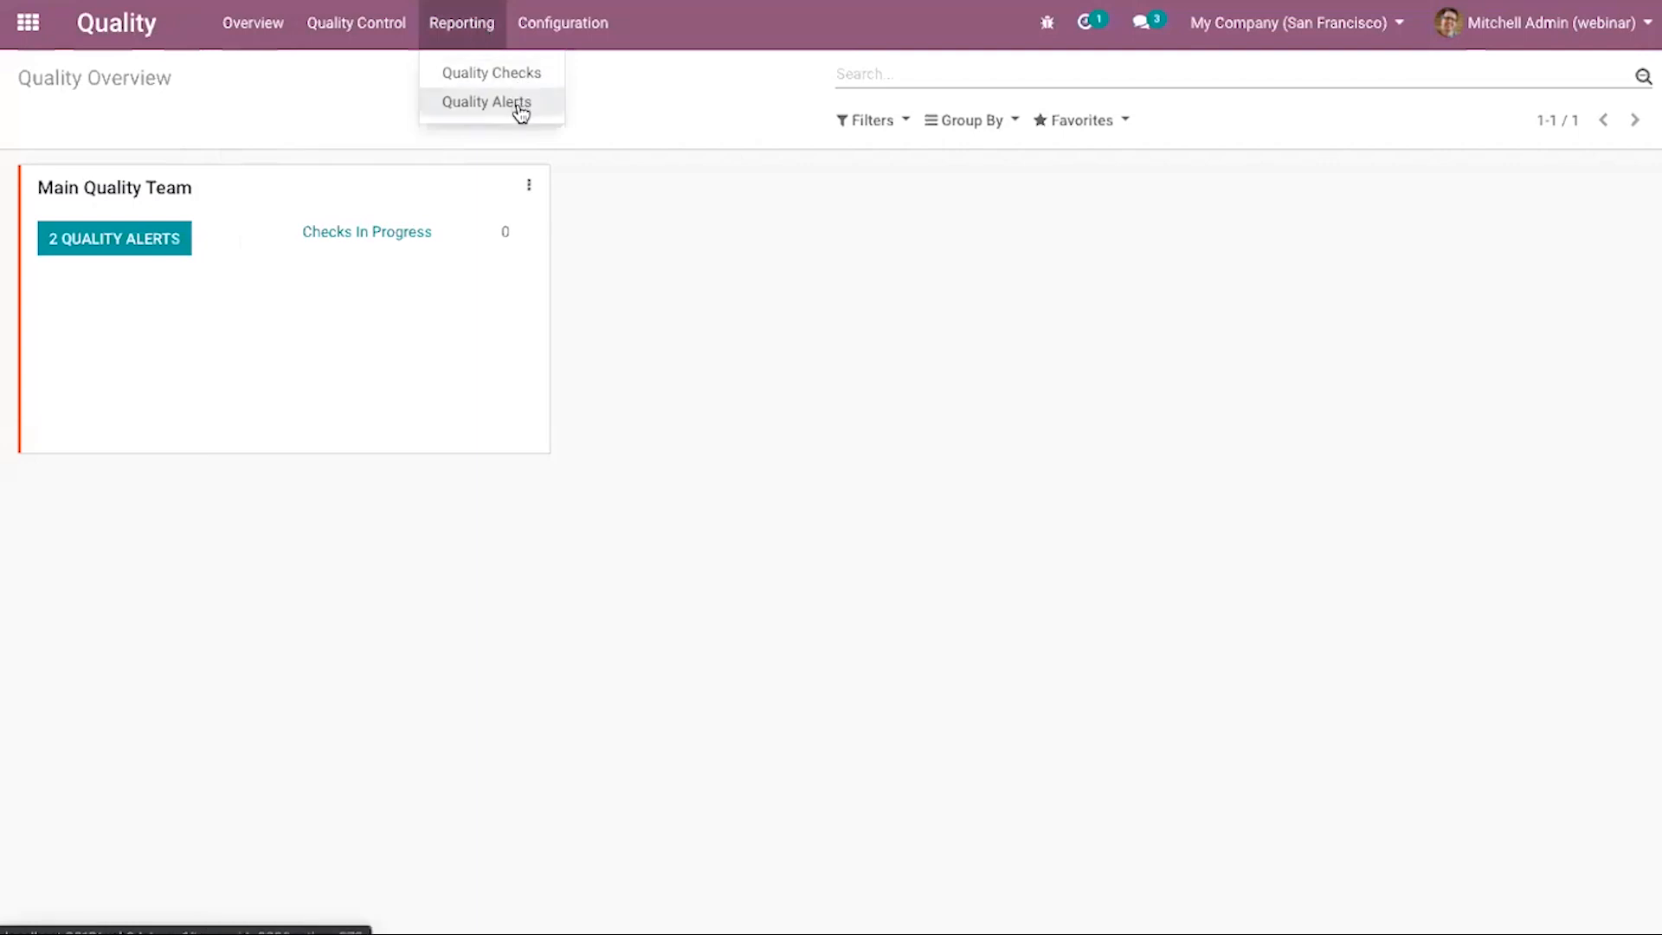
left_click(565, 43)
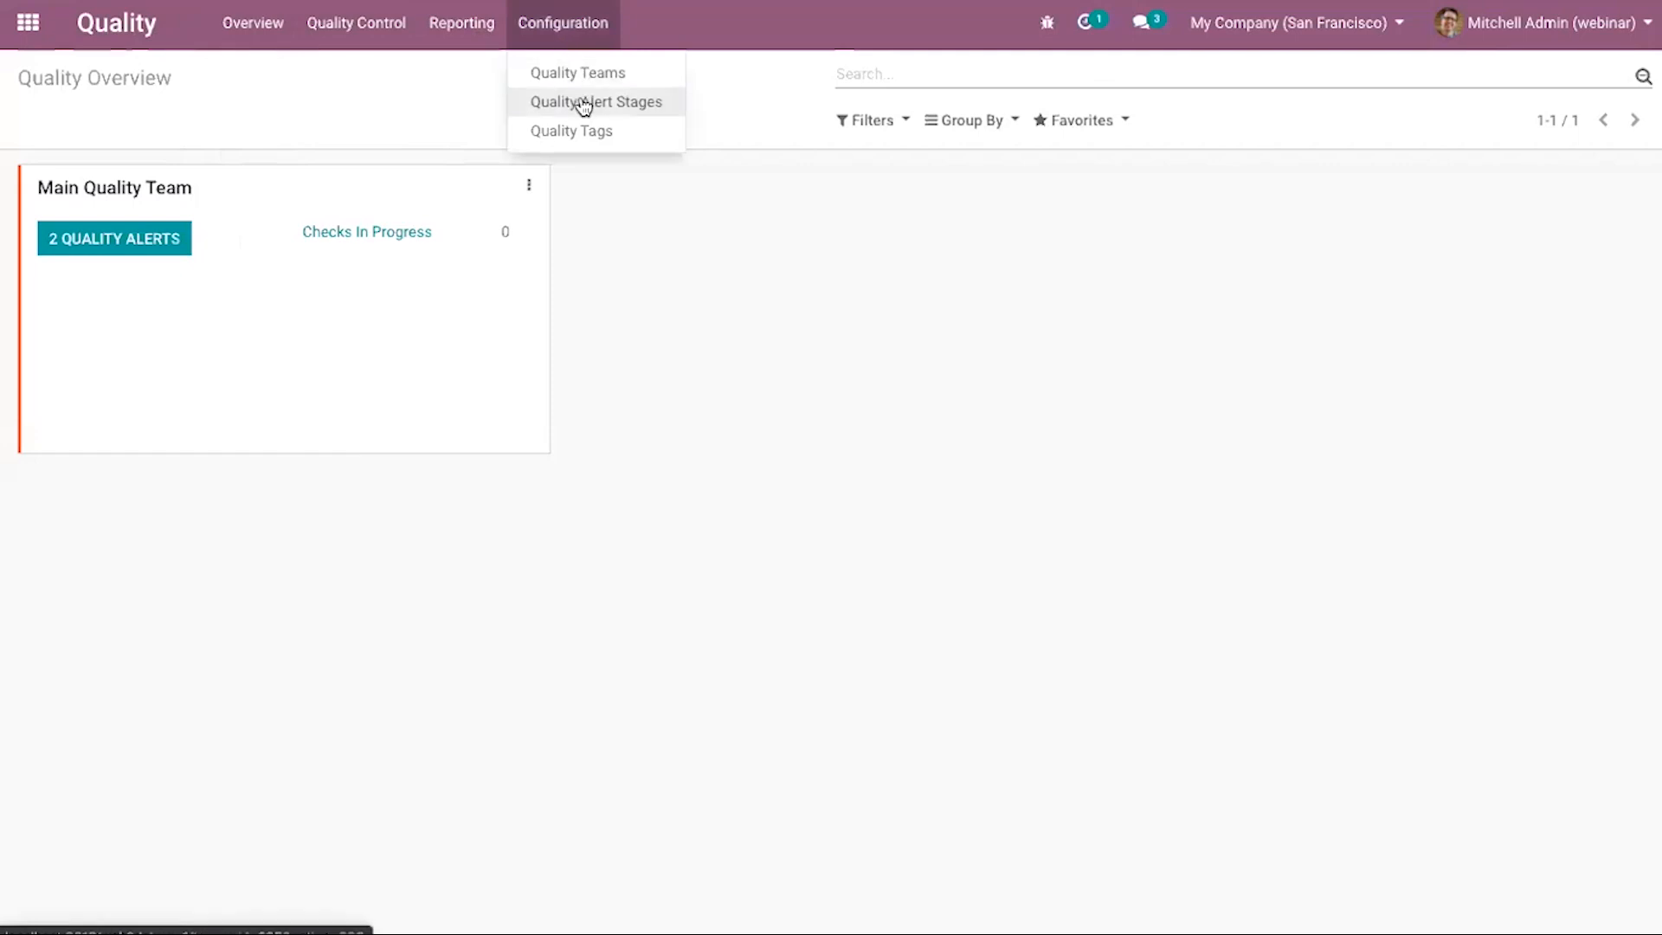
left_click(413, 86)
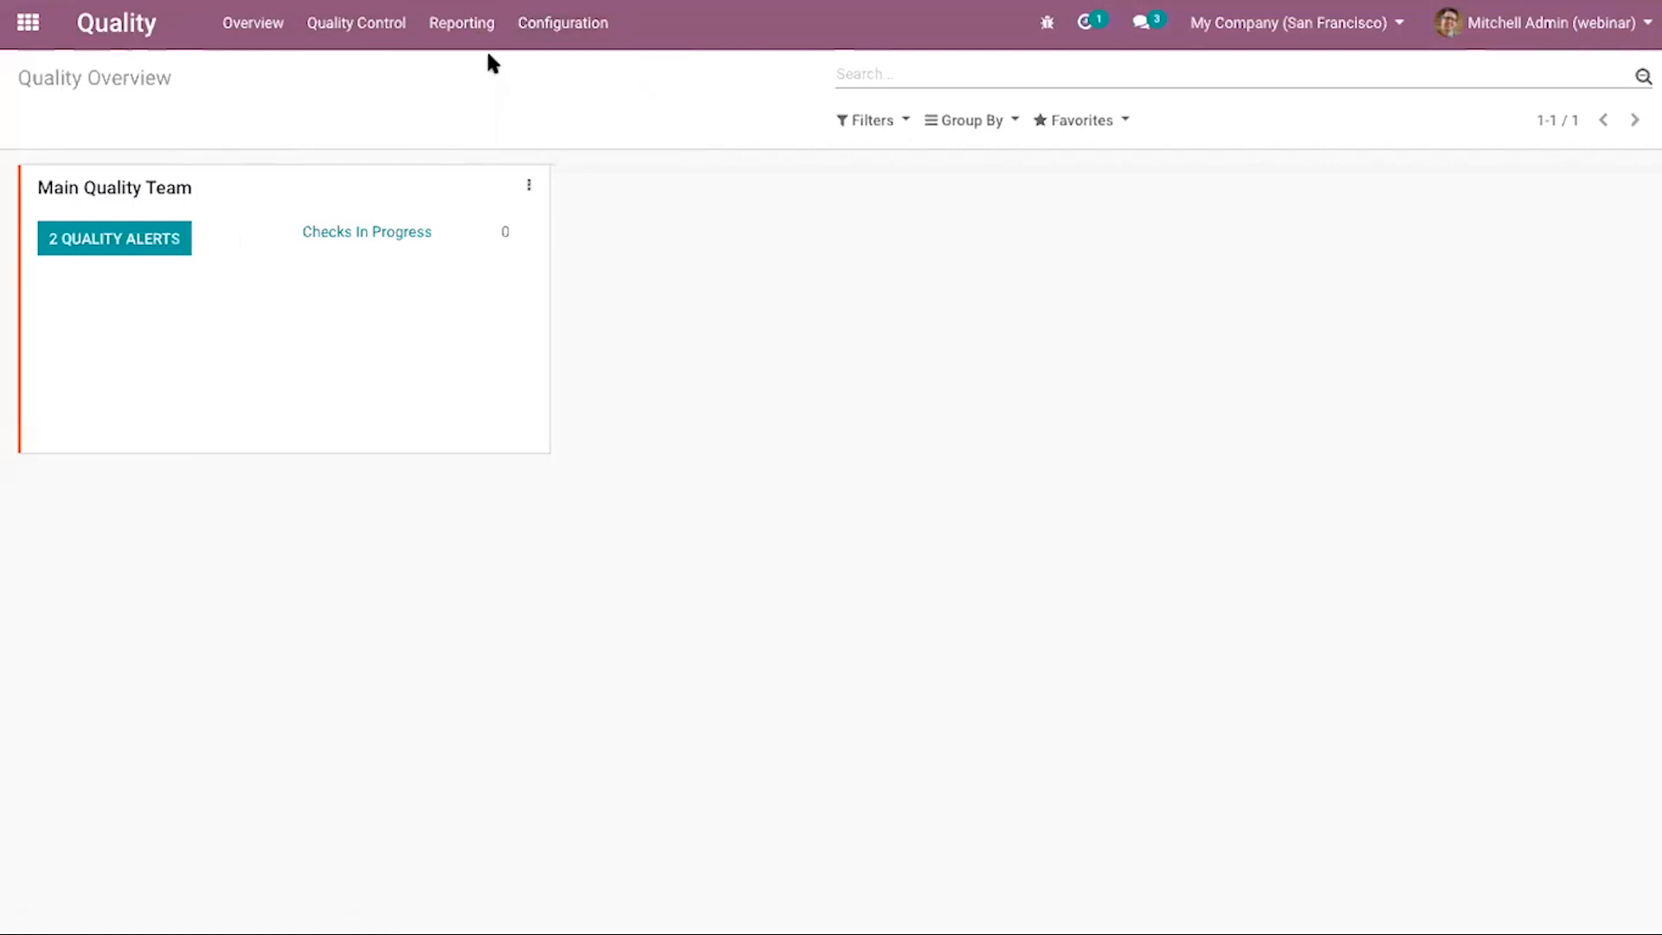
Open the Main Quality Team record from the quality teams list for editing.
left_click(575, 36)
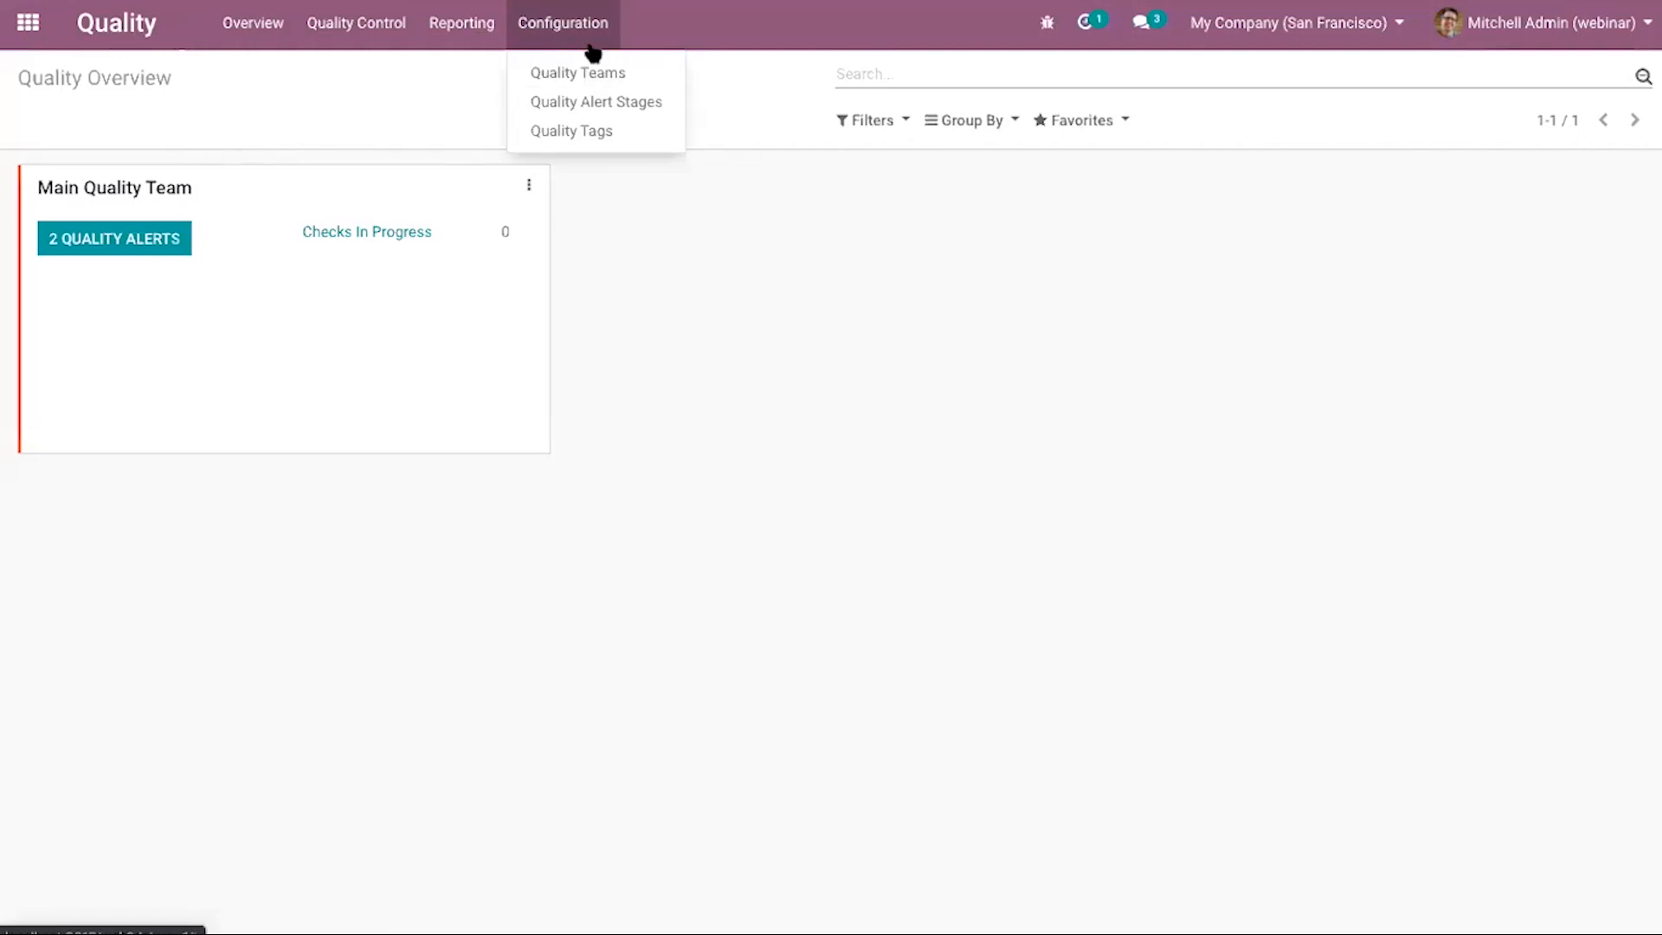
left_click(593, 69)
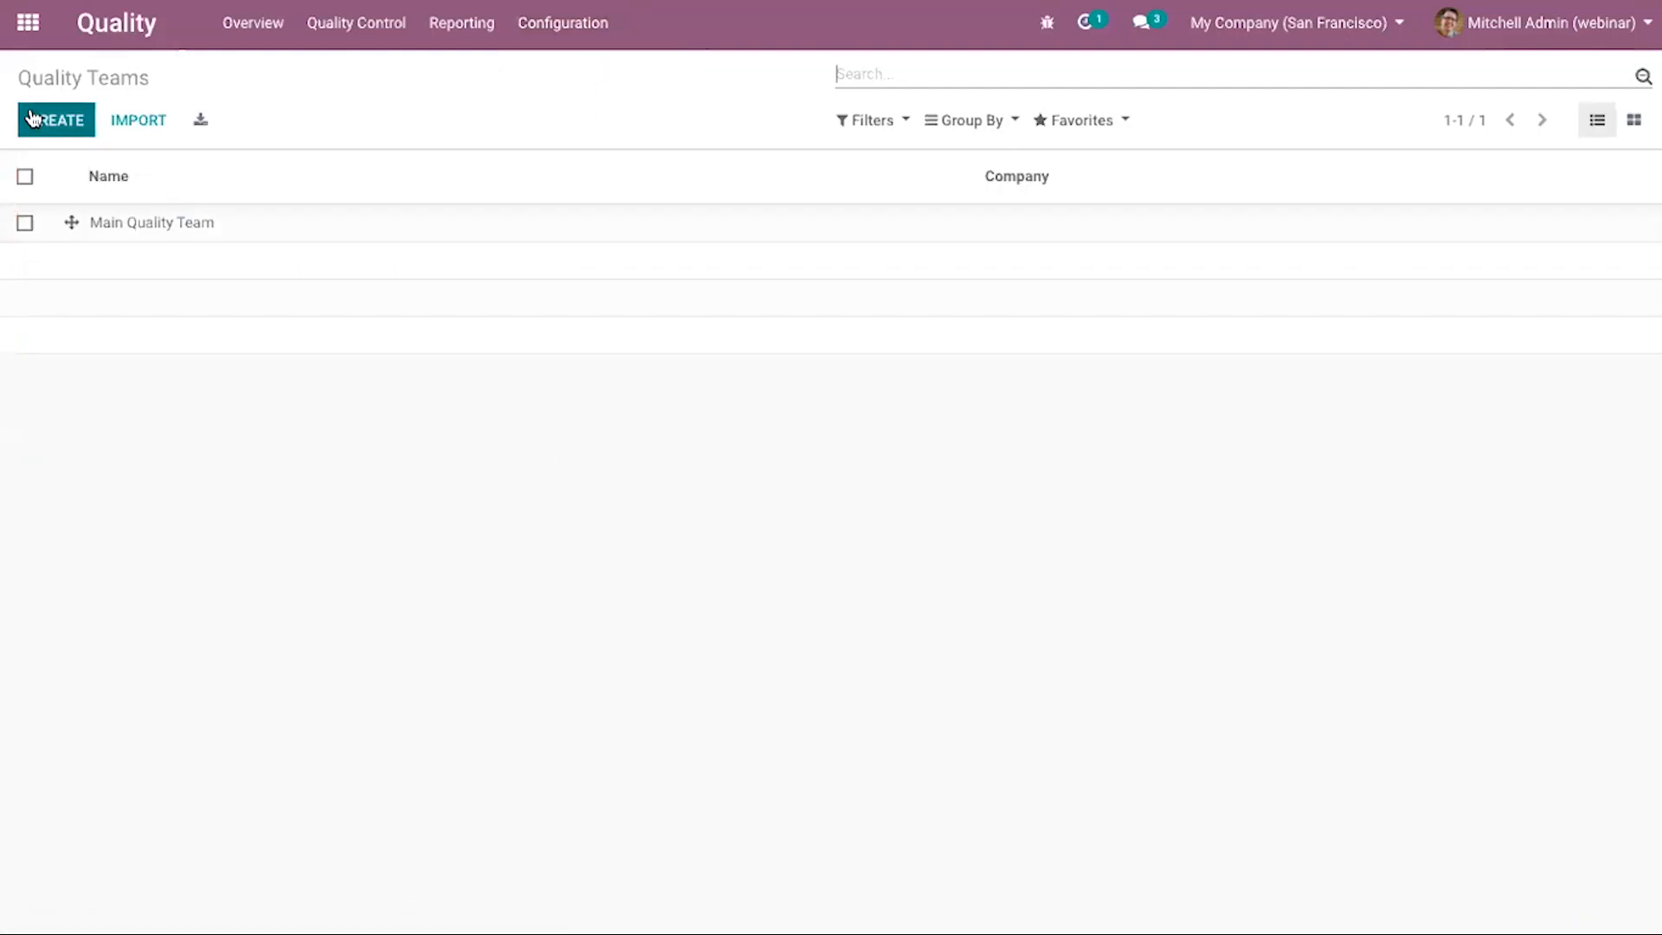
left_click(237, 235)
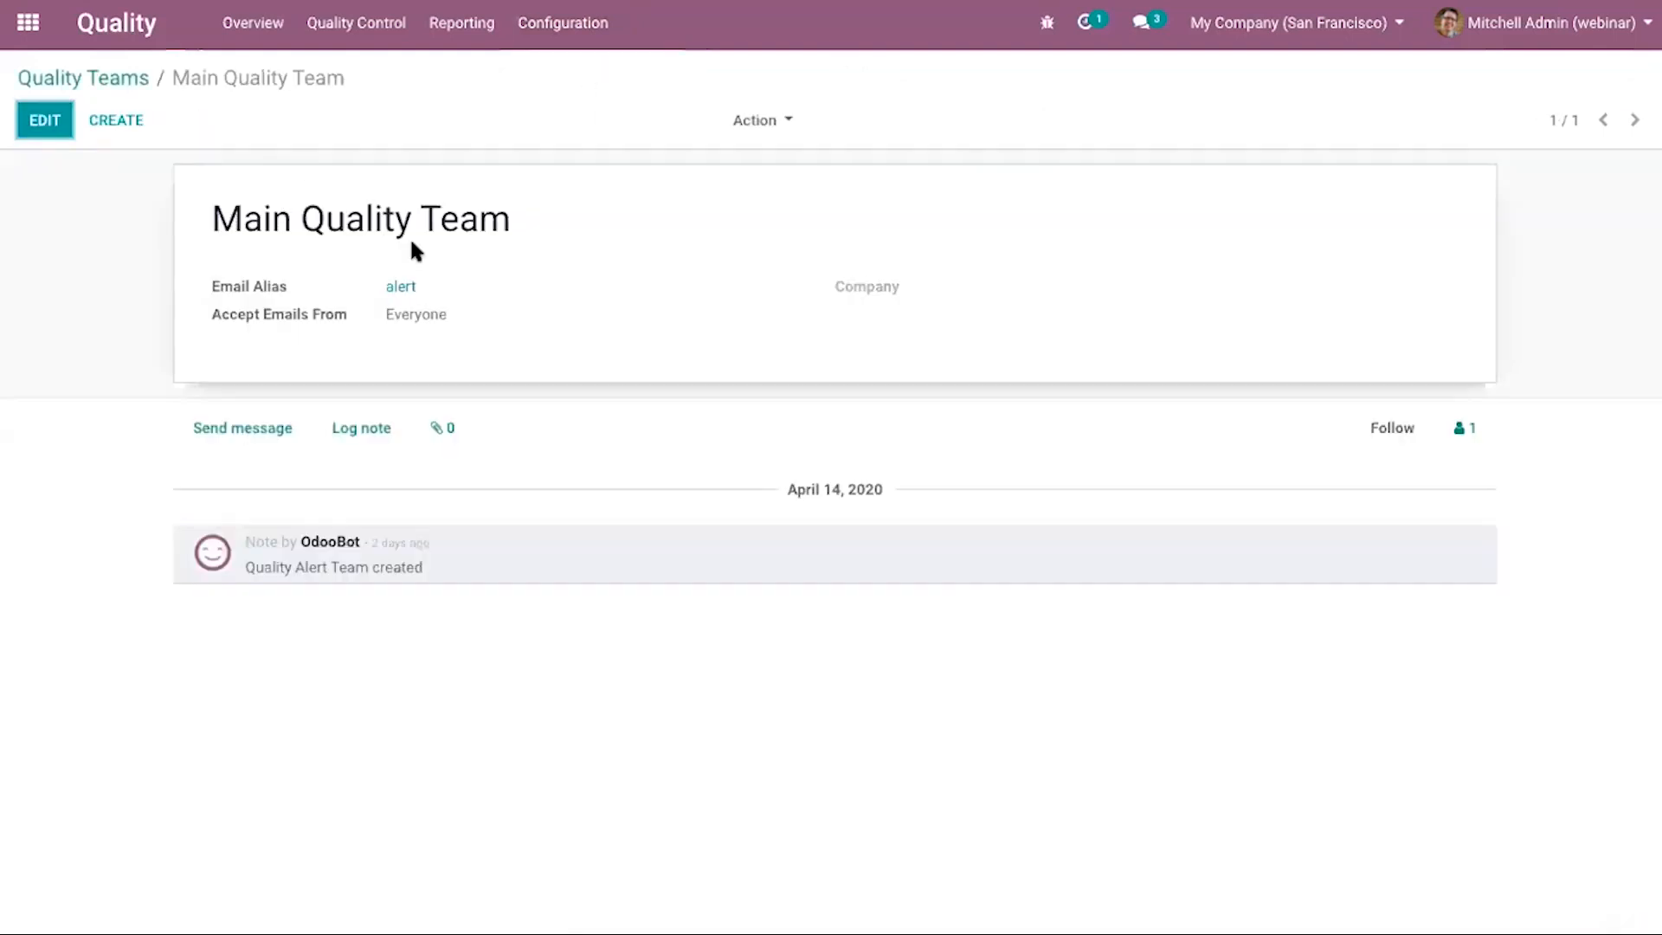
left_click(45, 119)
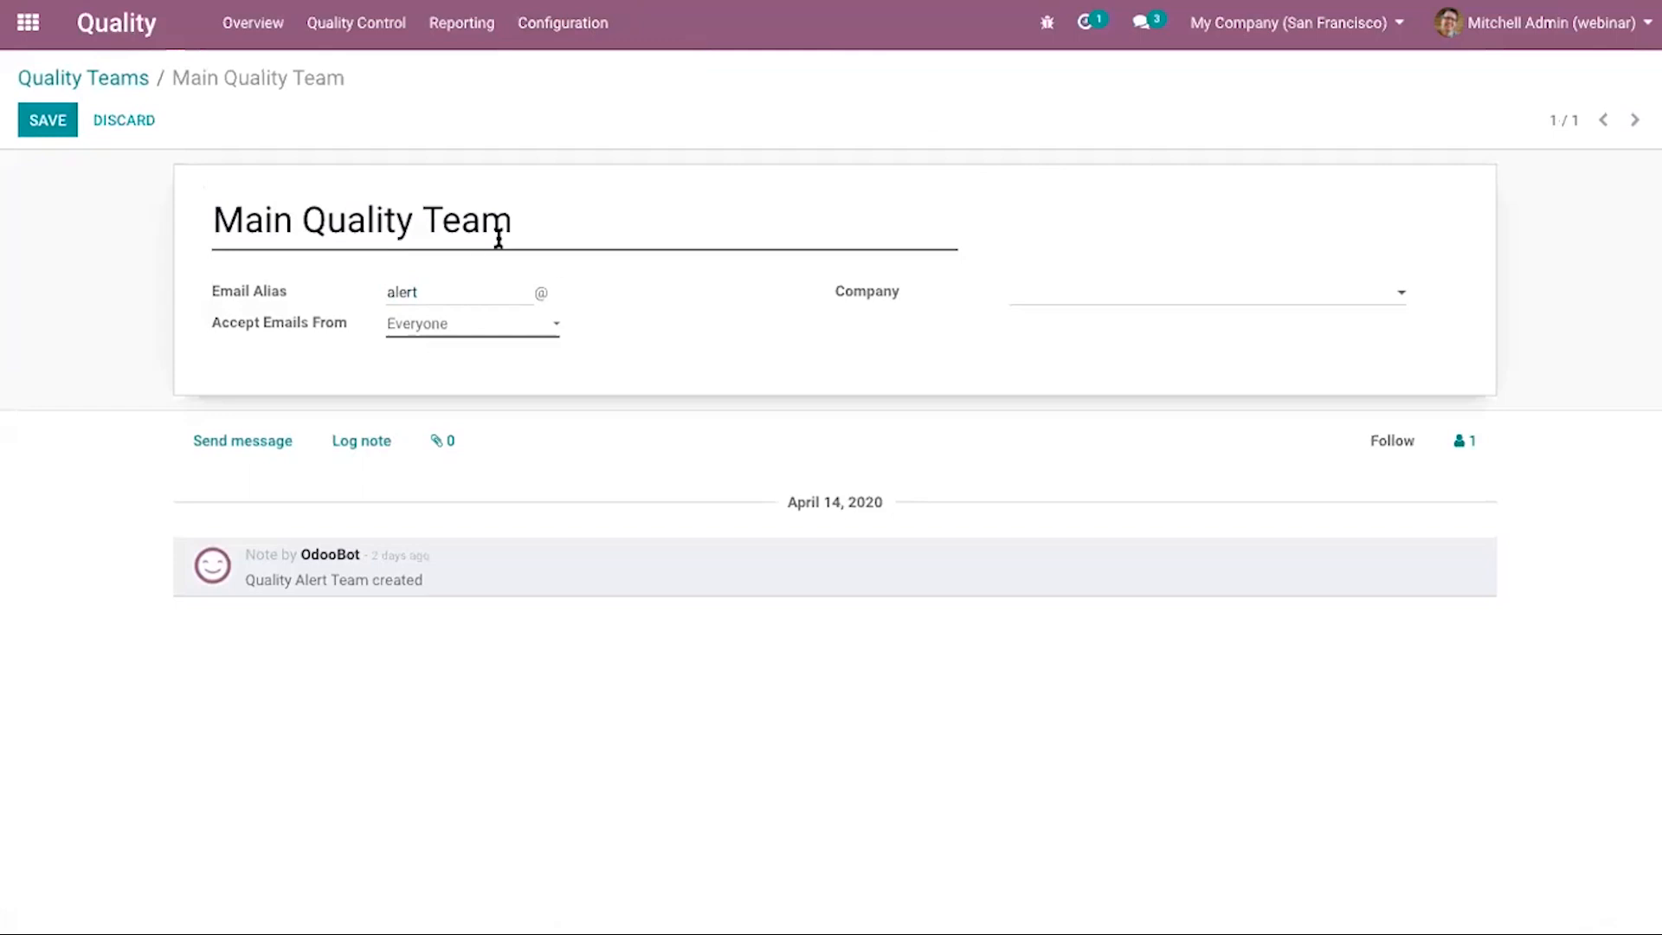
Try Authenticated Partners and then Authenticated Employees as the senders the Main Quality Team accepts emails from.
left_click(458, 294)
left_click(467, 324)
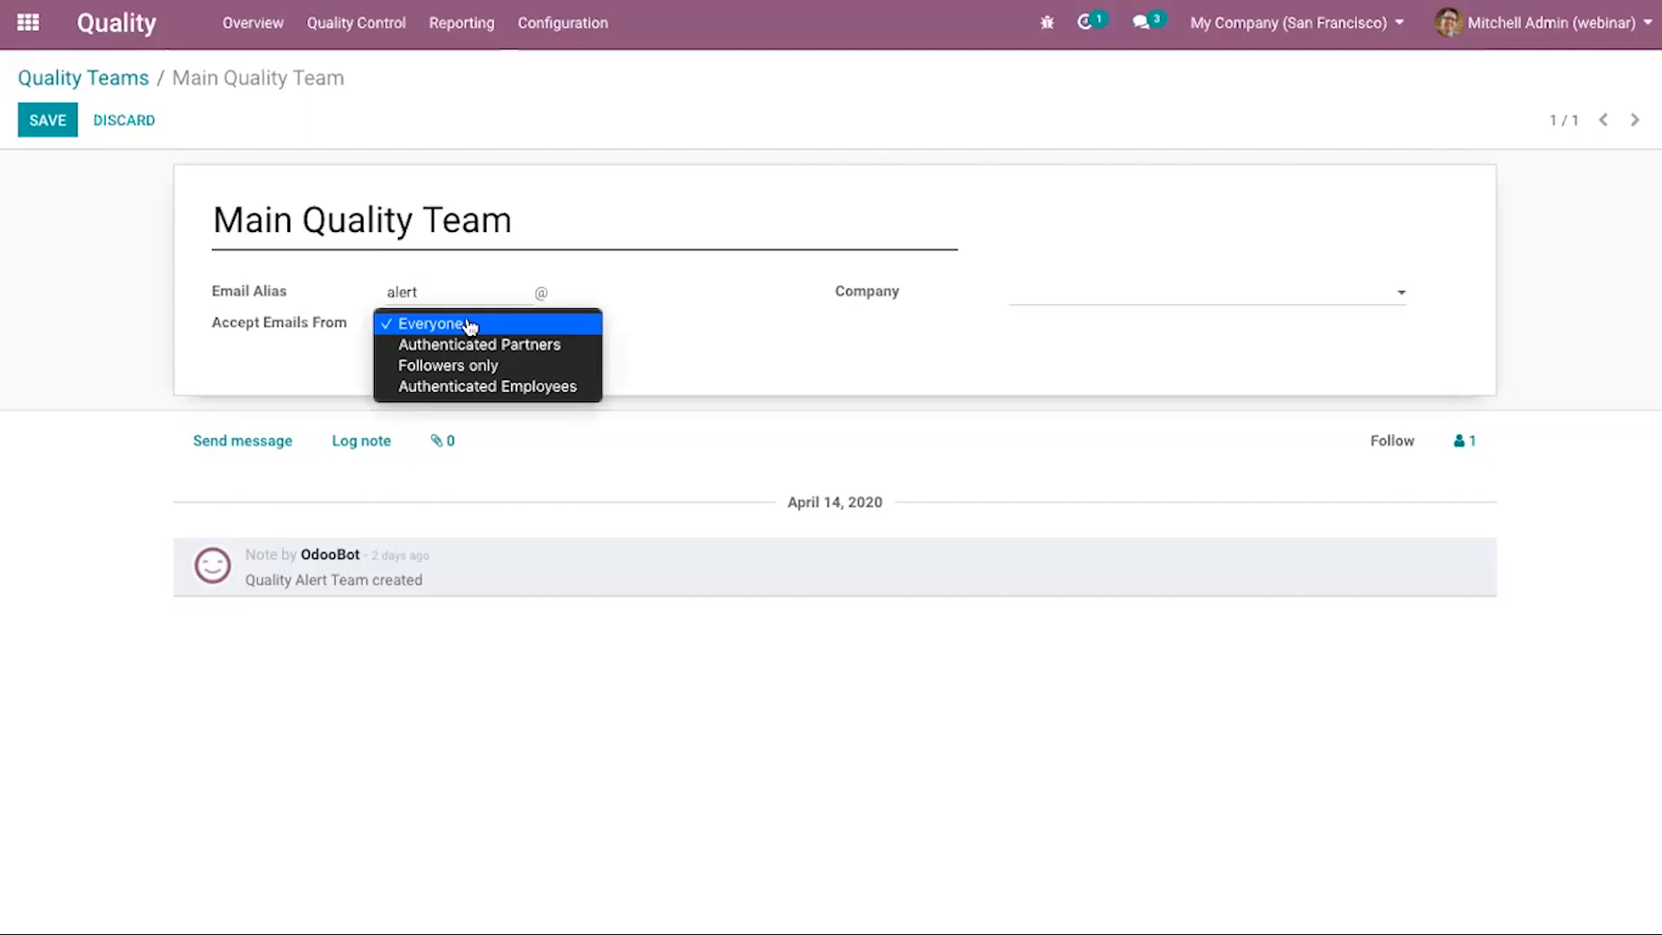
left_click(544, 345)
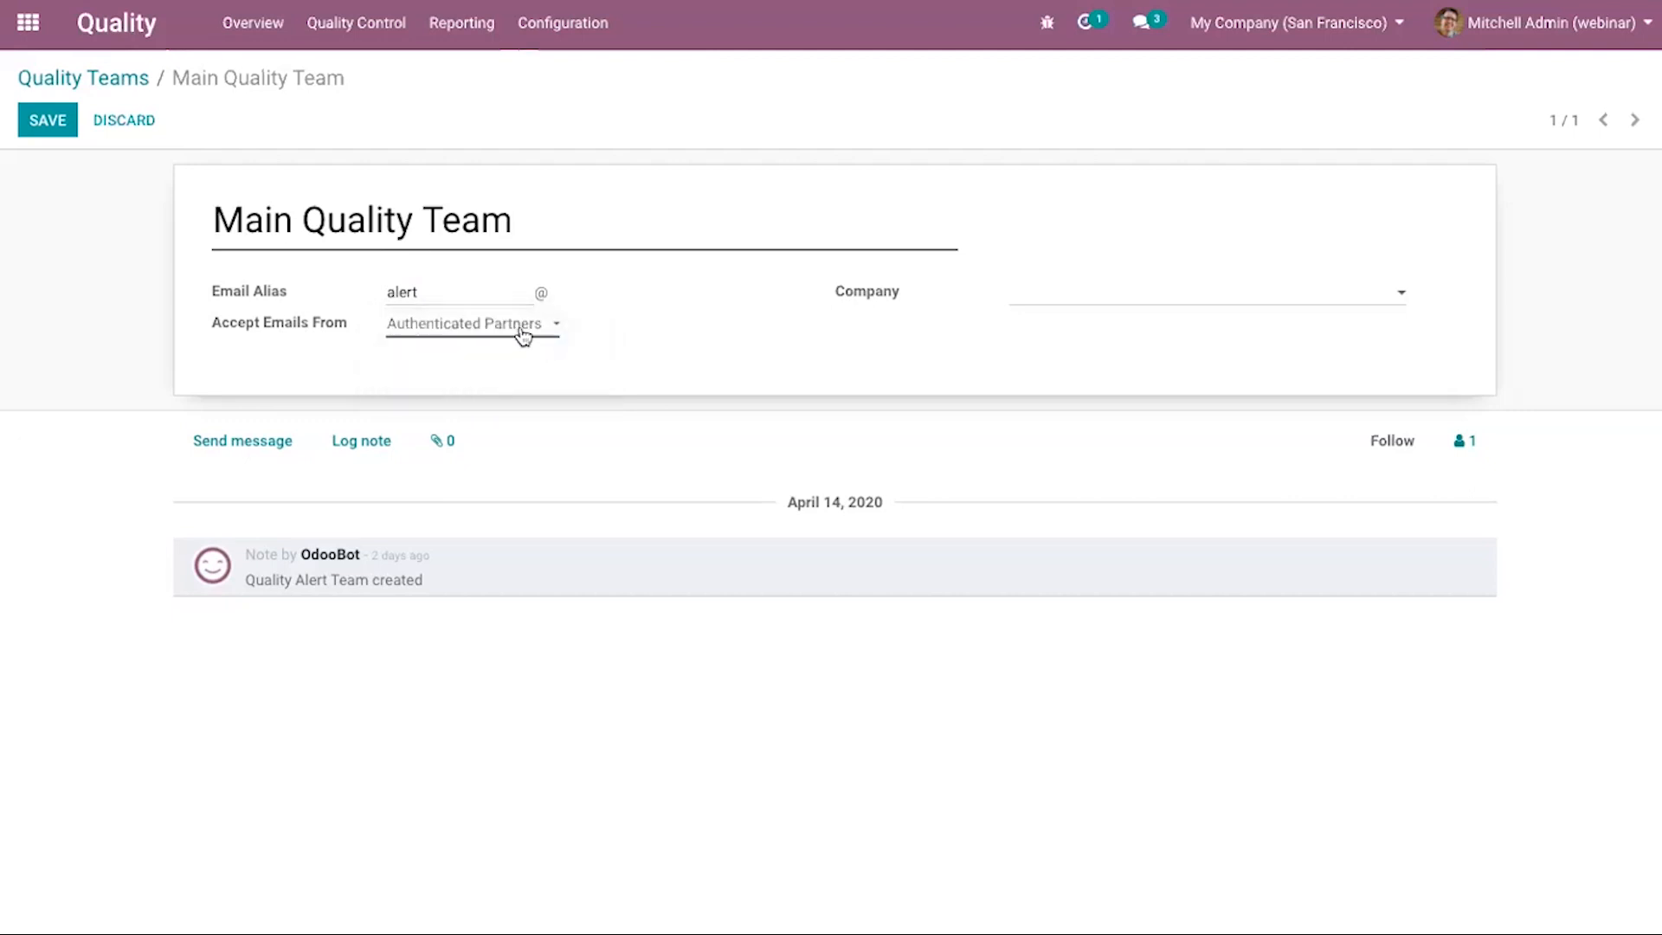
left_click(524, 334)
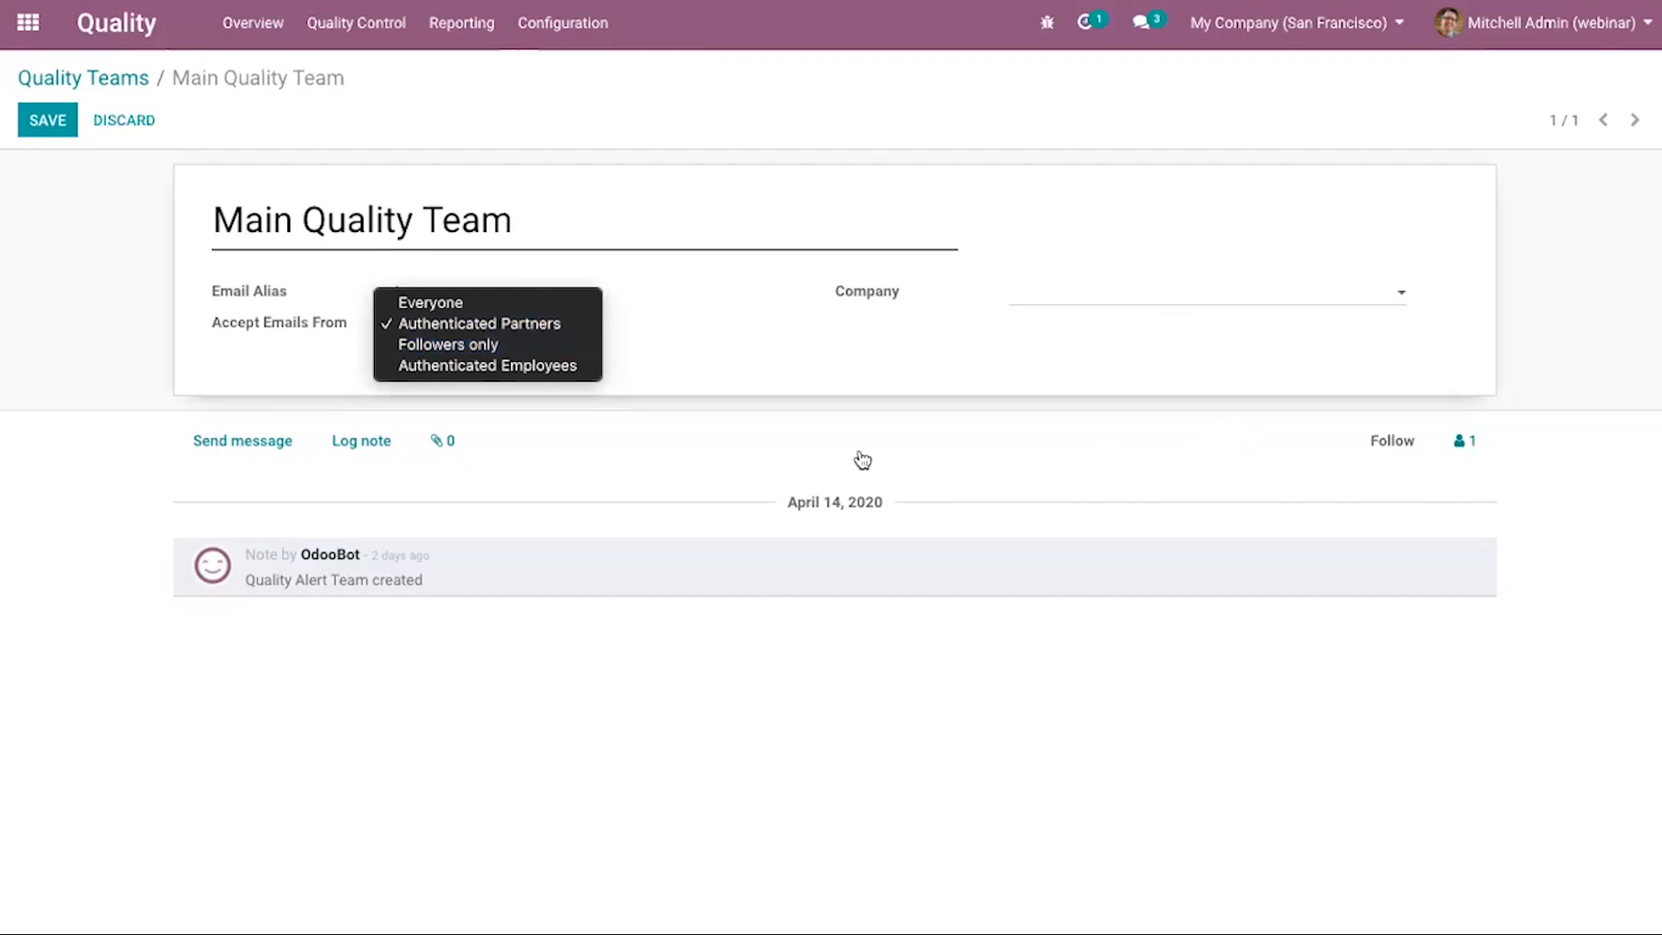
left_click(514, 377)
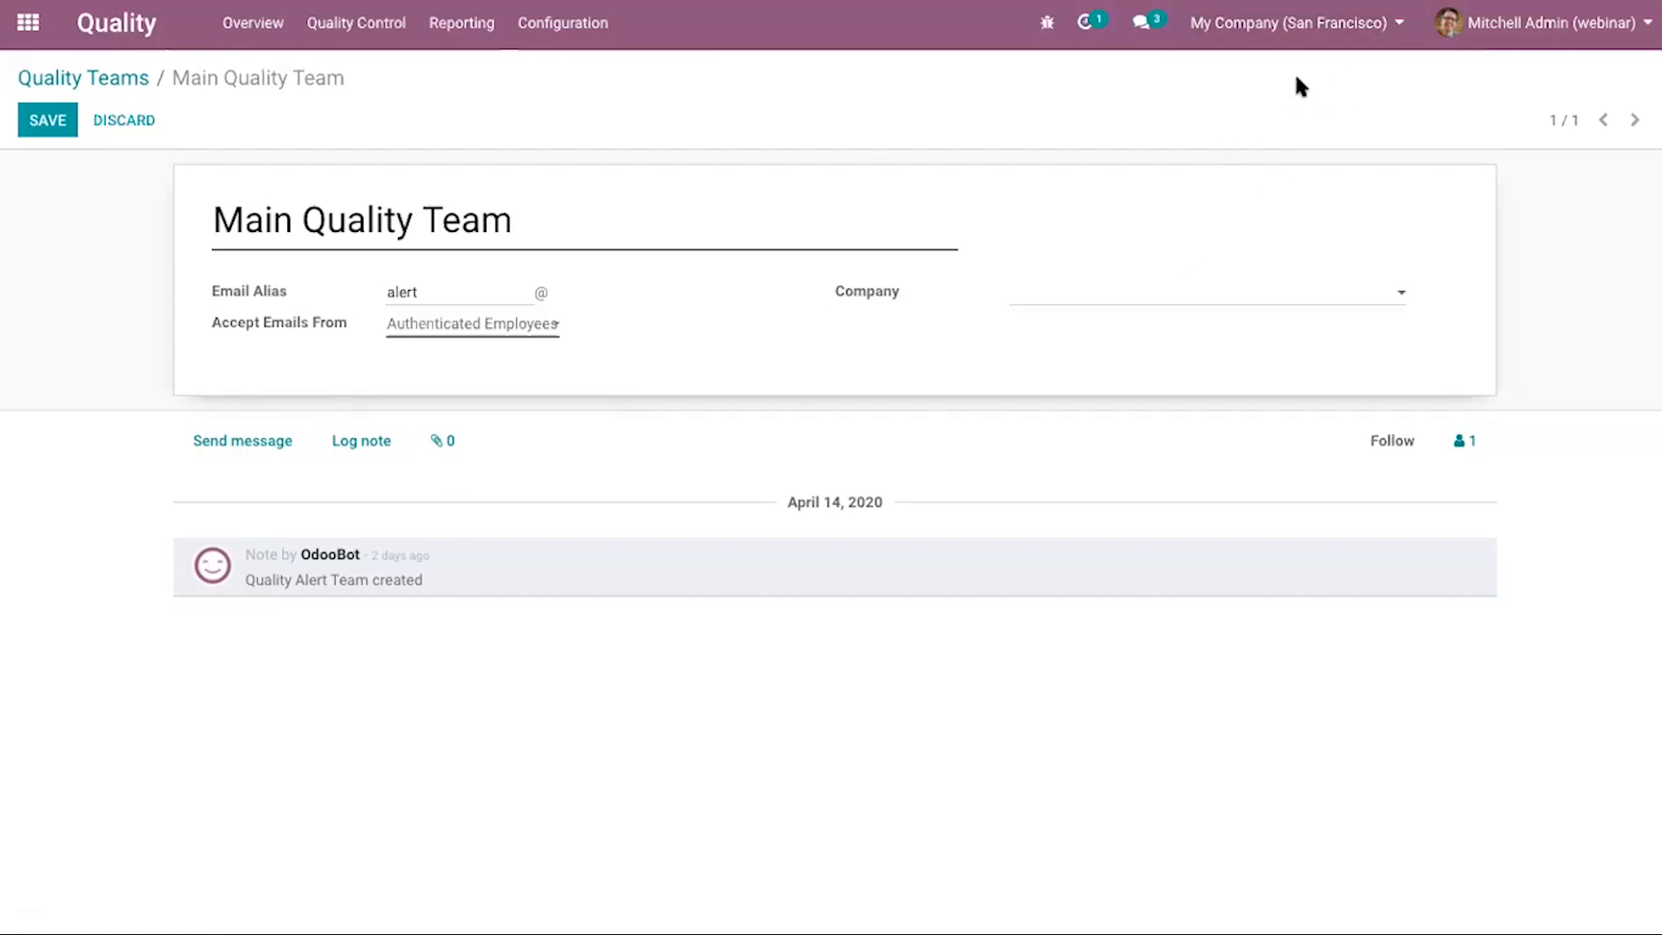
Check the Main Quality Team's company field, then discard the unsaved changes and return to the teams list.
left_click(1298, 312)
left_click(898, 375)
left_click(120, 79)
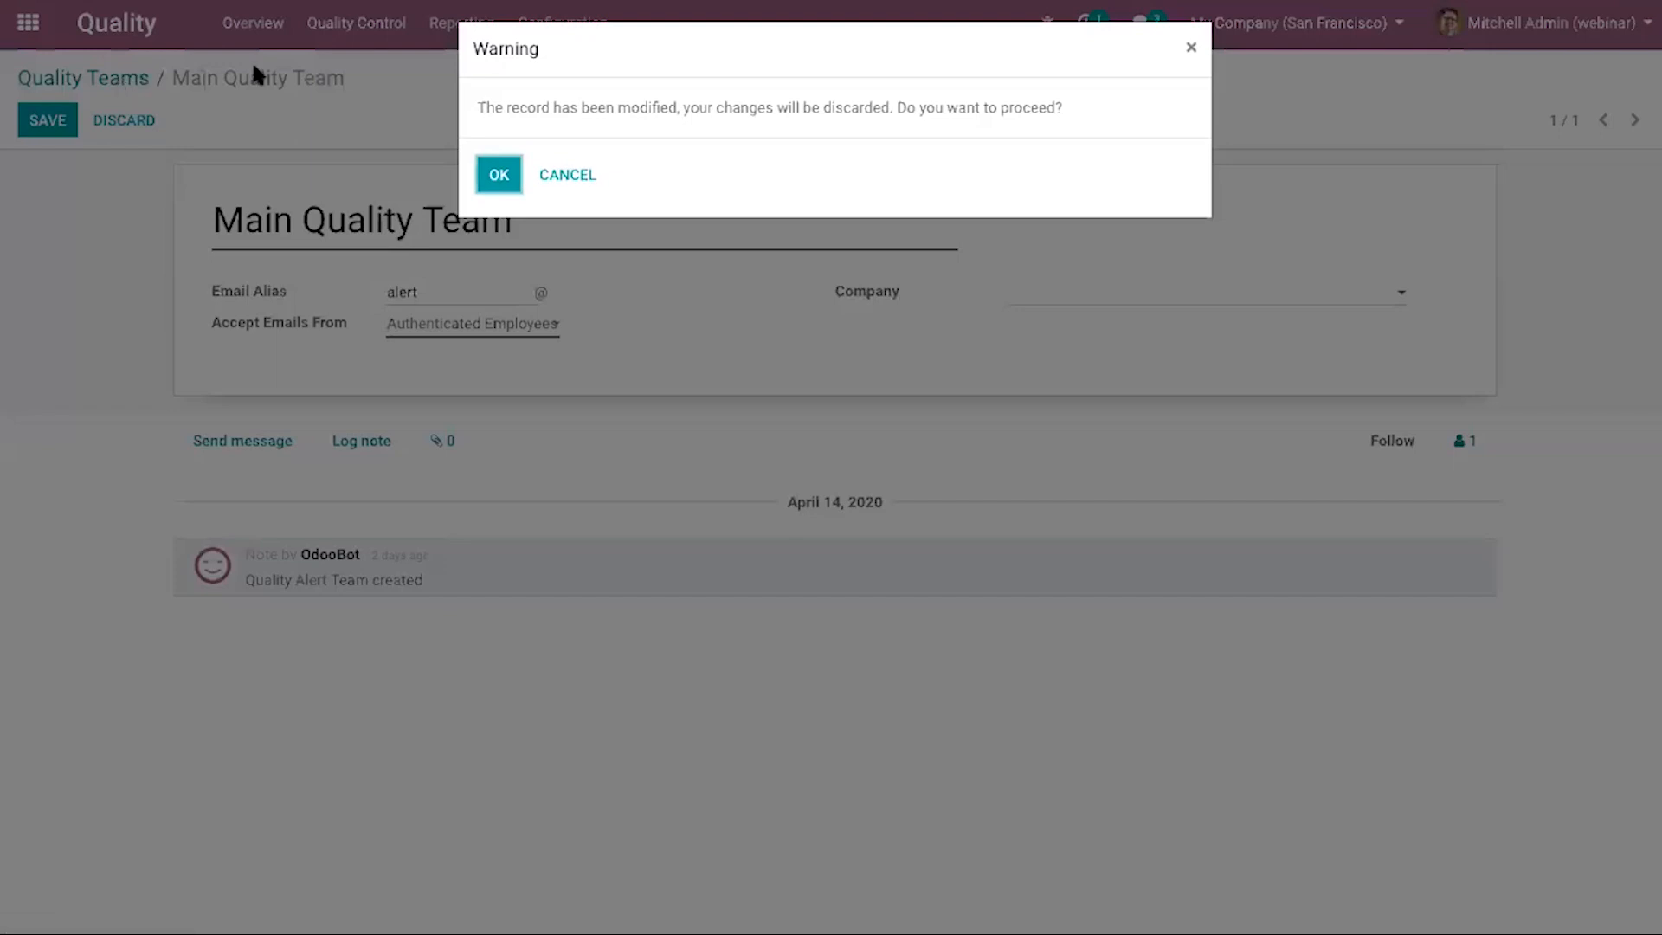
left_click(489, 173)
Examine the quality alert stages, including the New stage's editable fields and how stages can be reordered.
left_click(584, 45)
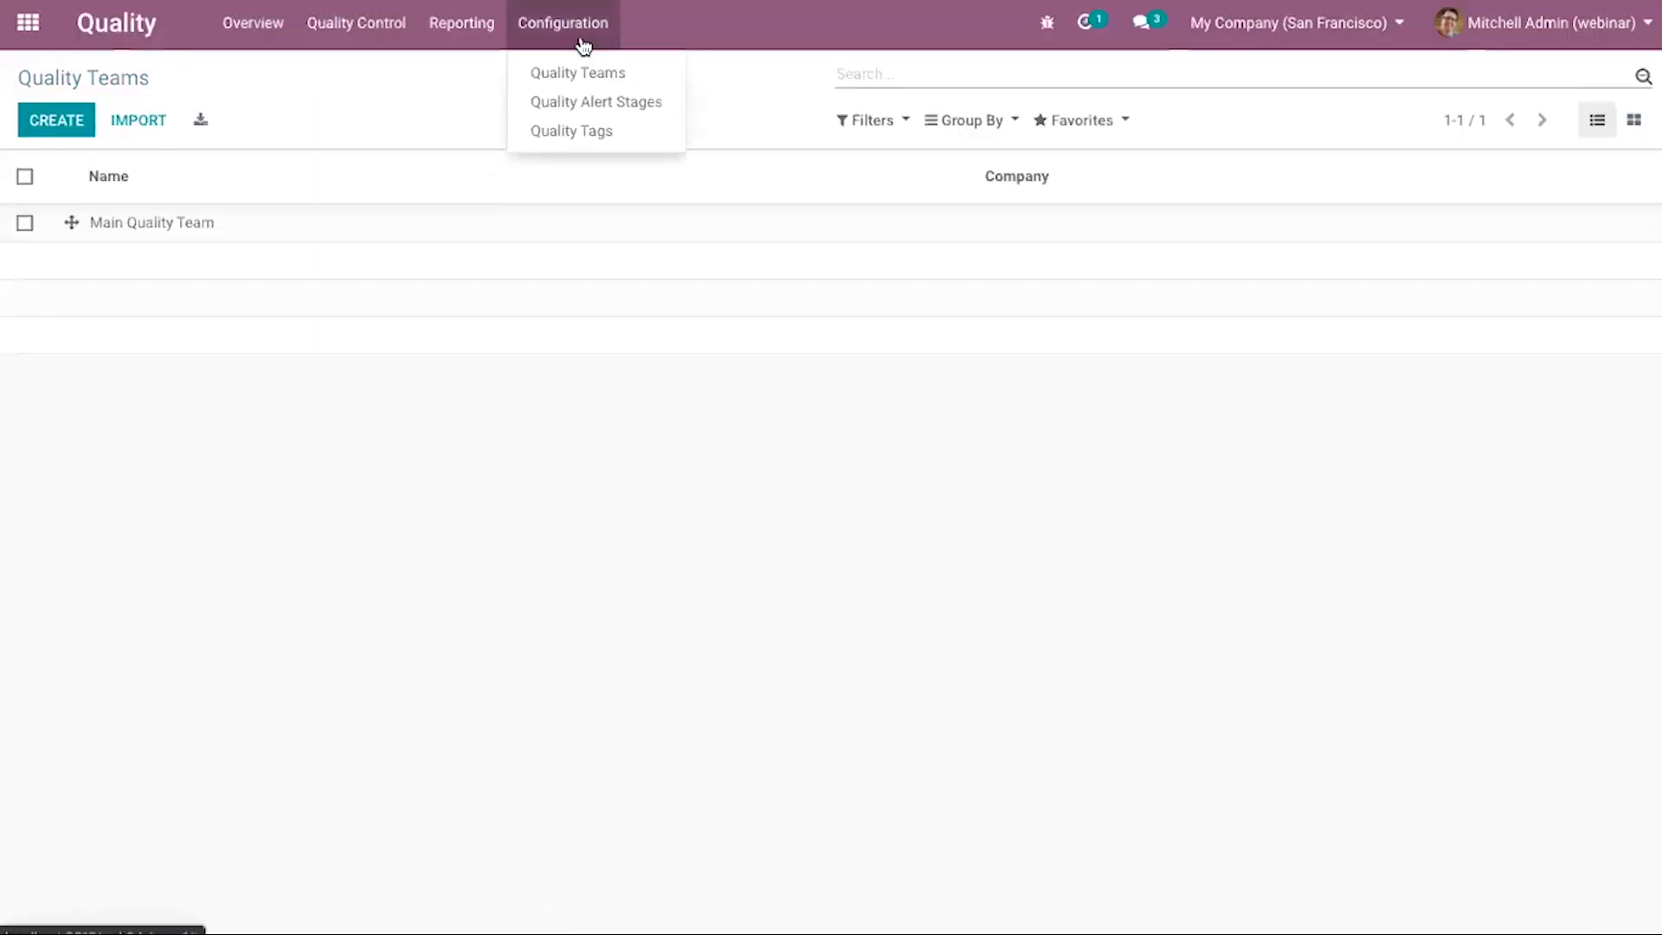
left_click(605, 101)
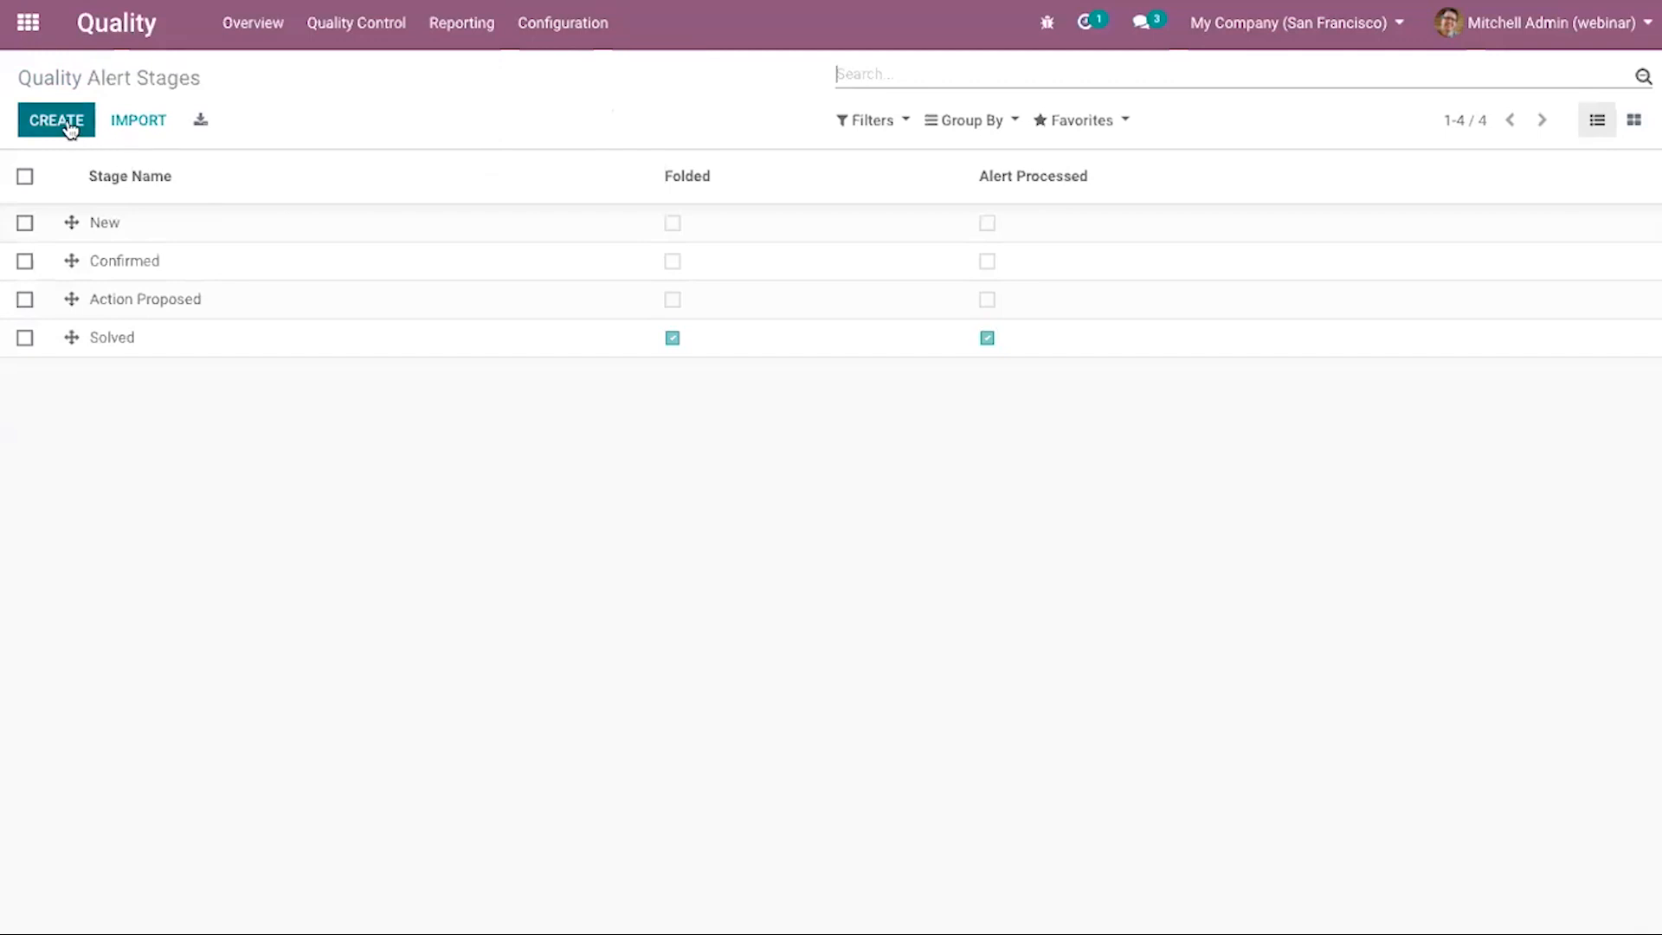
left_click(110, 218)
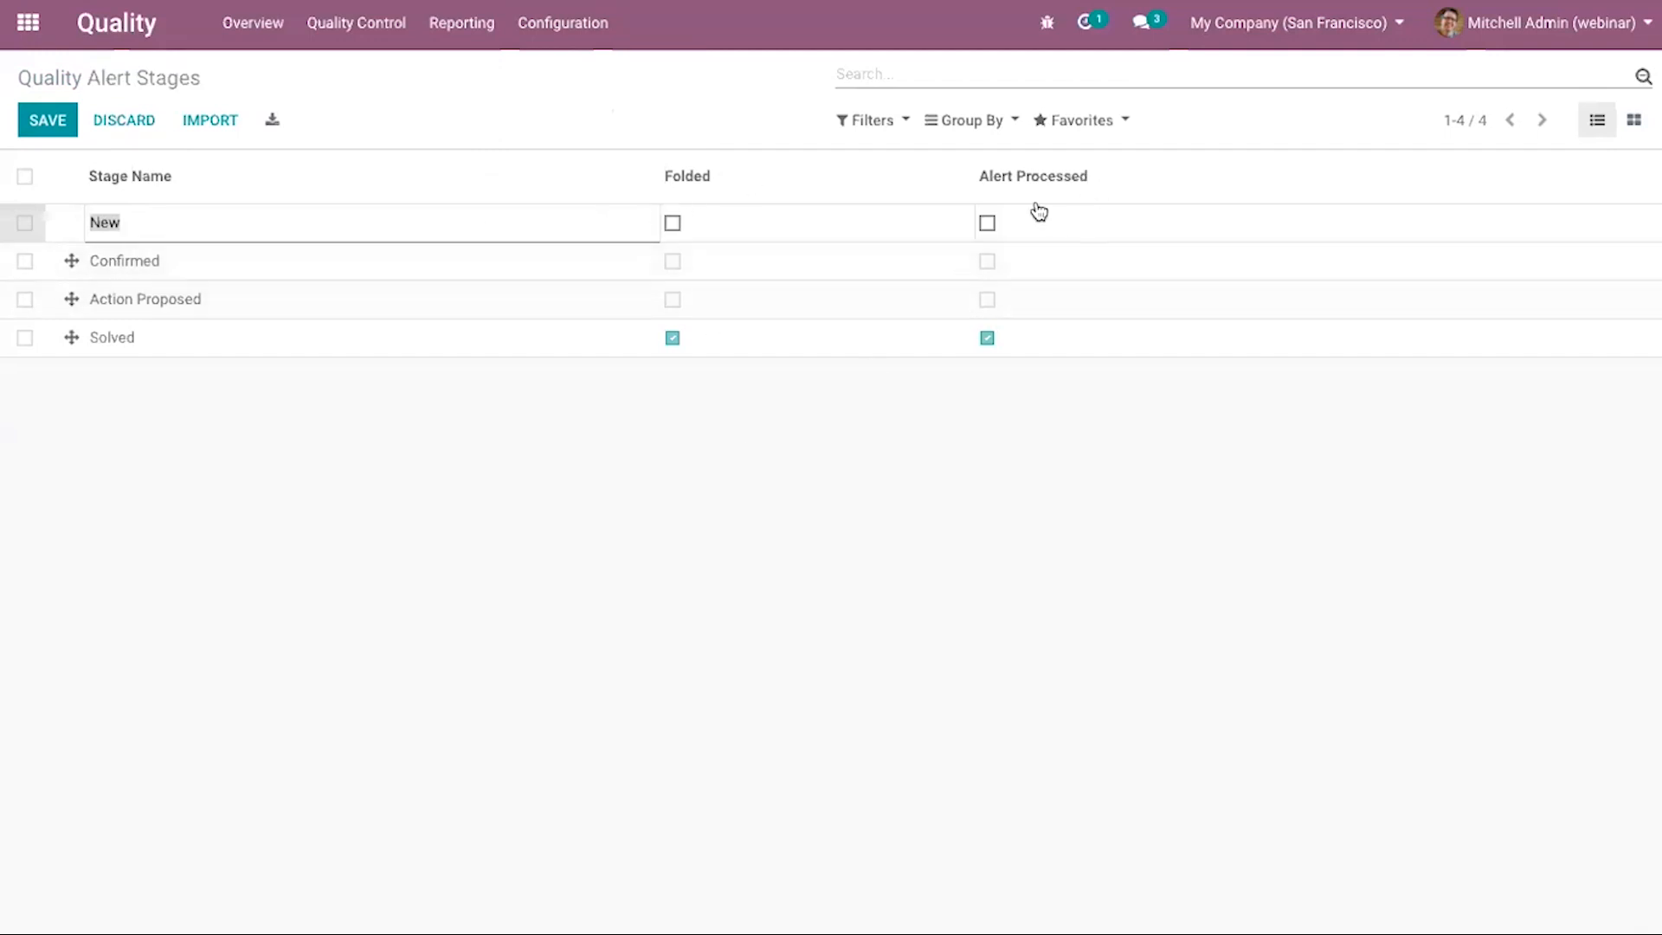
mouse_move(1034, 205)
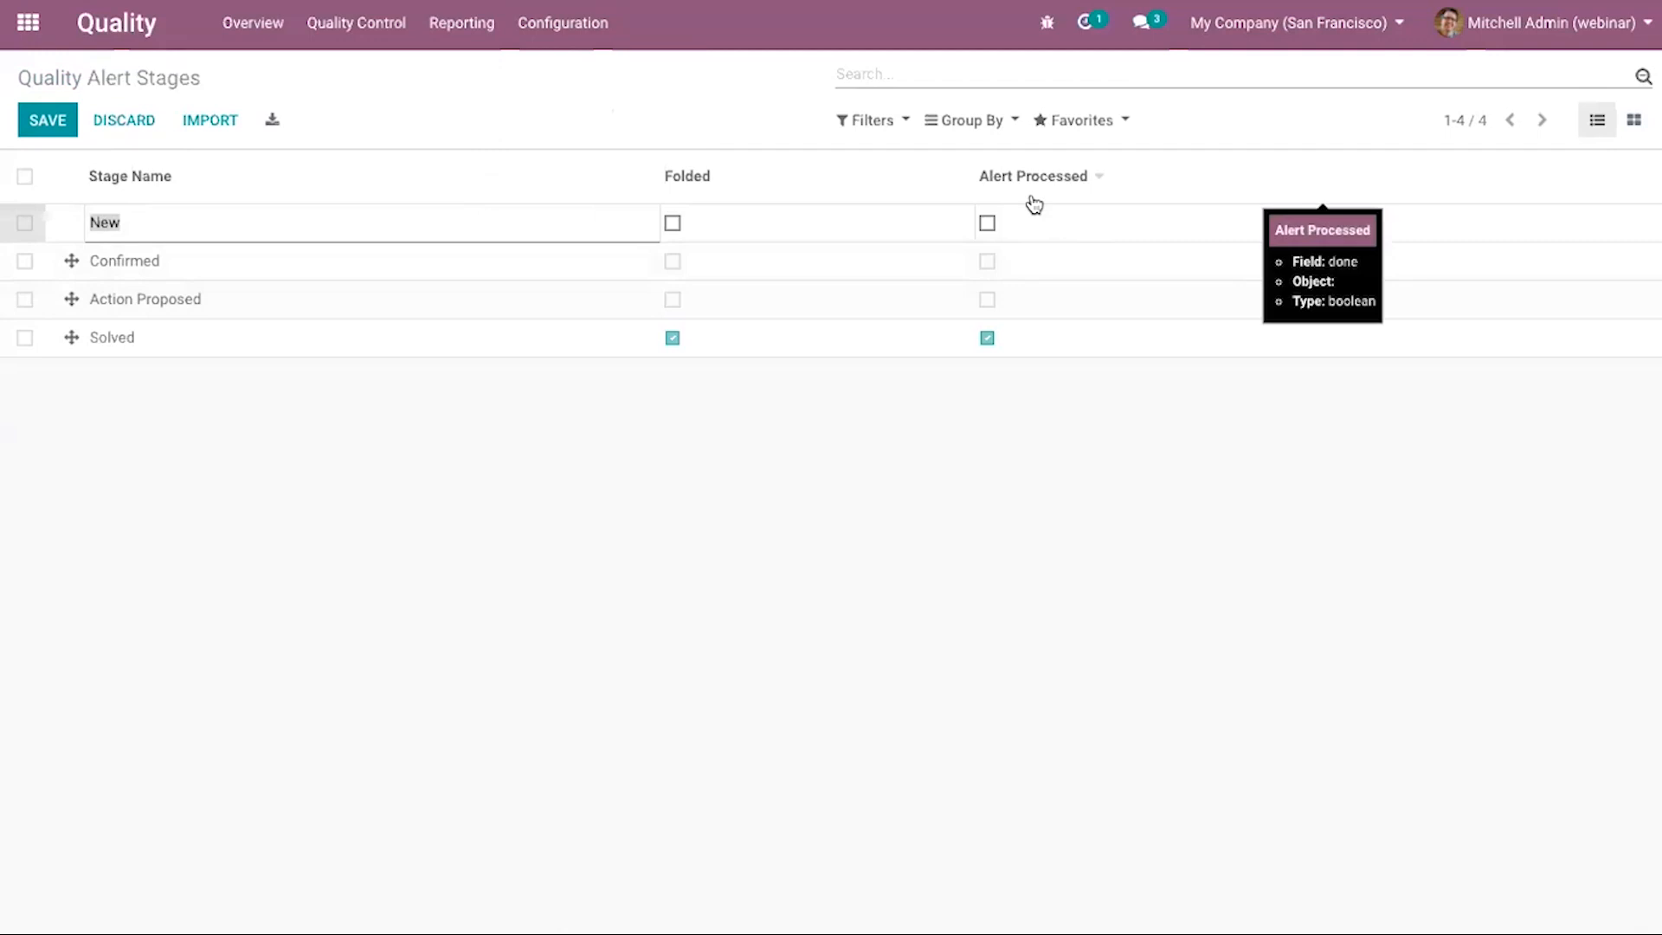
left_click(749, 533)
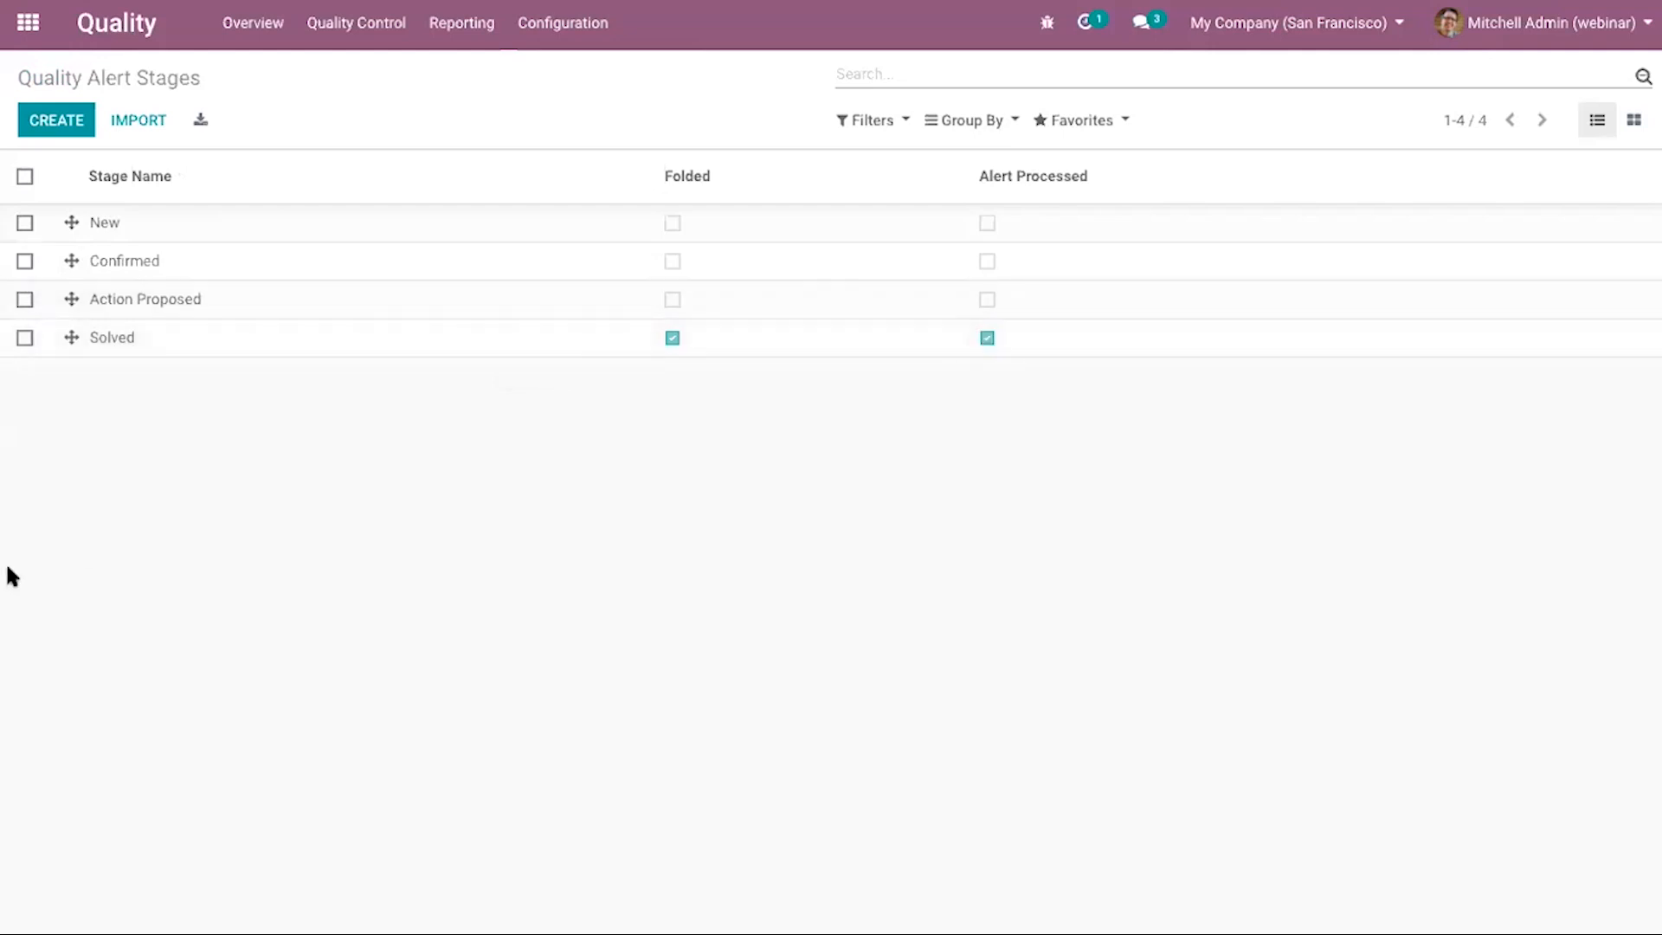
mouse_move(72, 218)
left_mouse_down()
mouse_move(82, 277)
mouse_move(73, 217)
left_mouse_up()
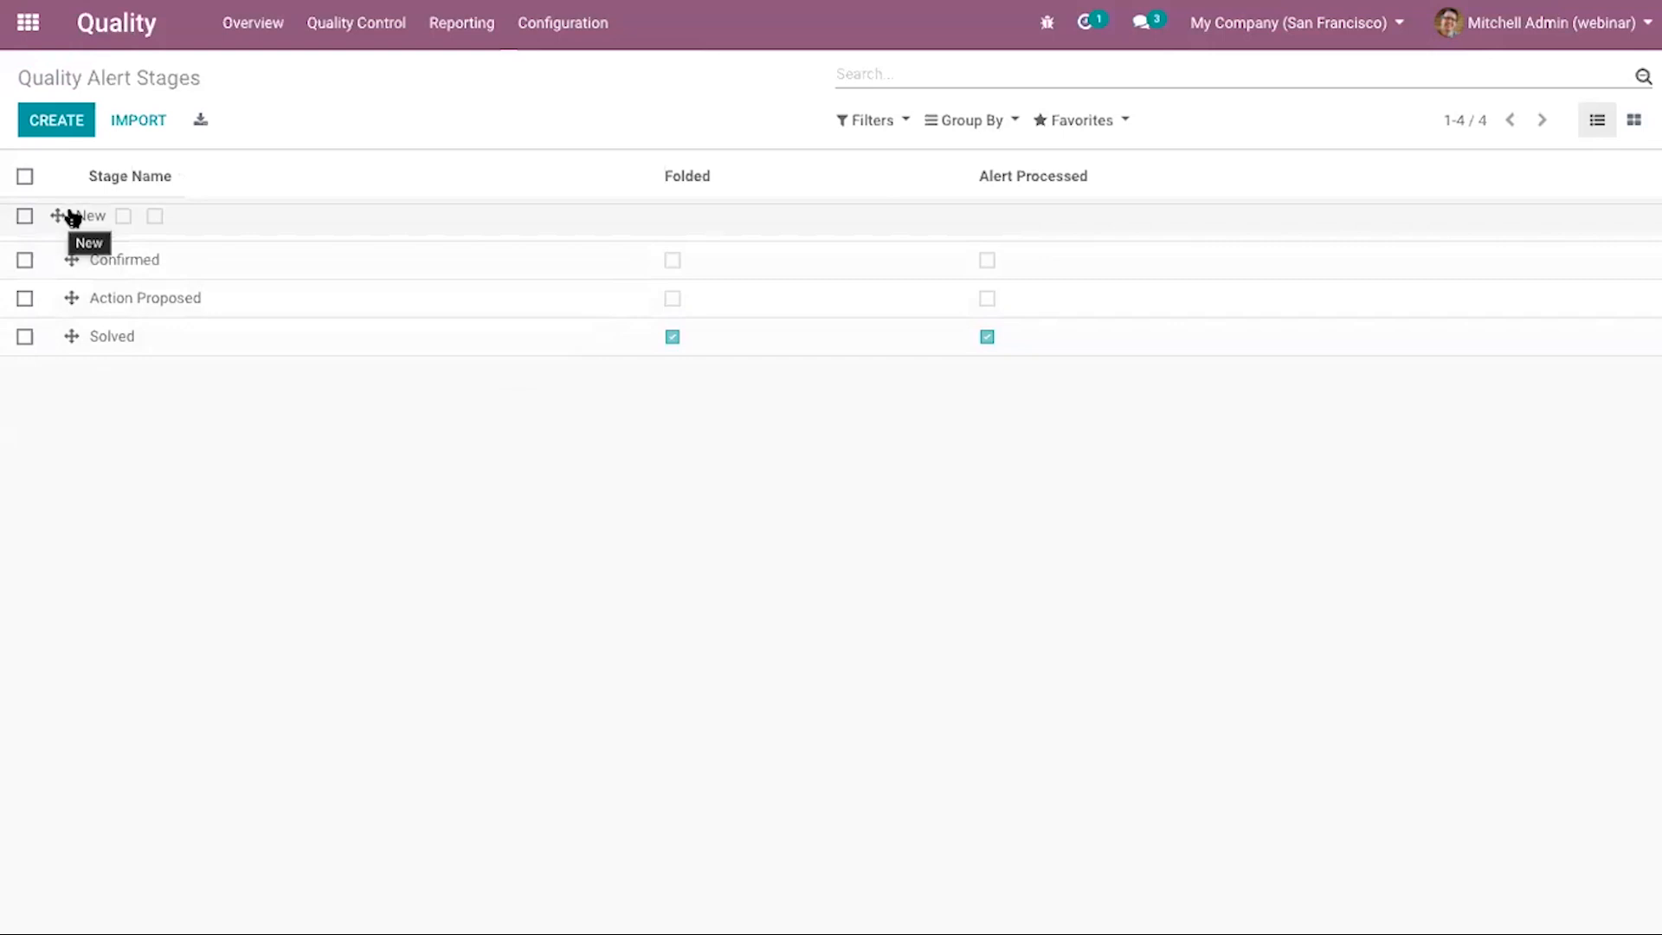
mouse_move(73, 216)
left_mouse_down()
mouse_move(83, 286)
mouse_move(80, 220)
left_mouse_up()
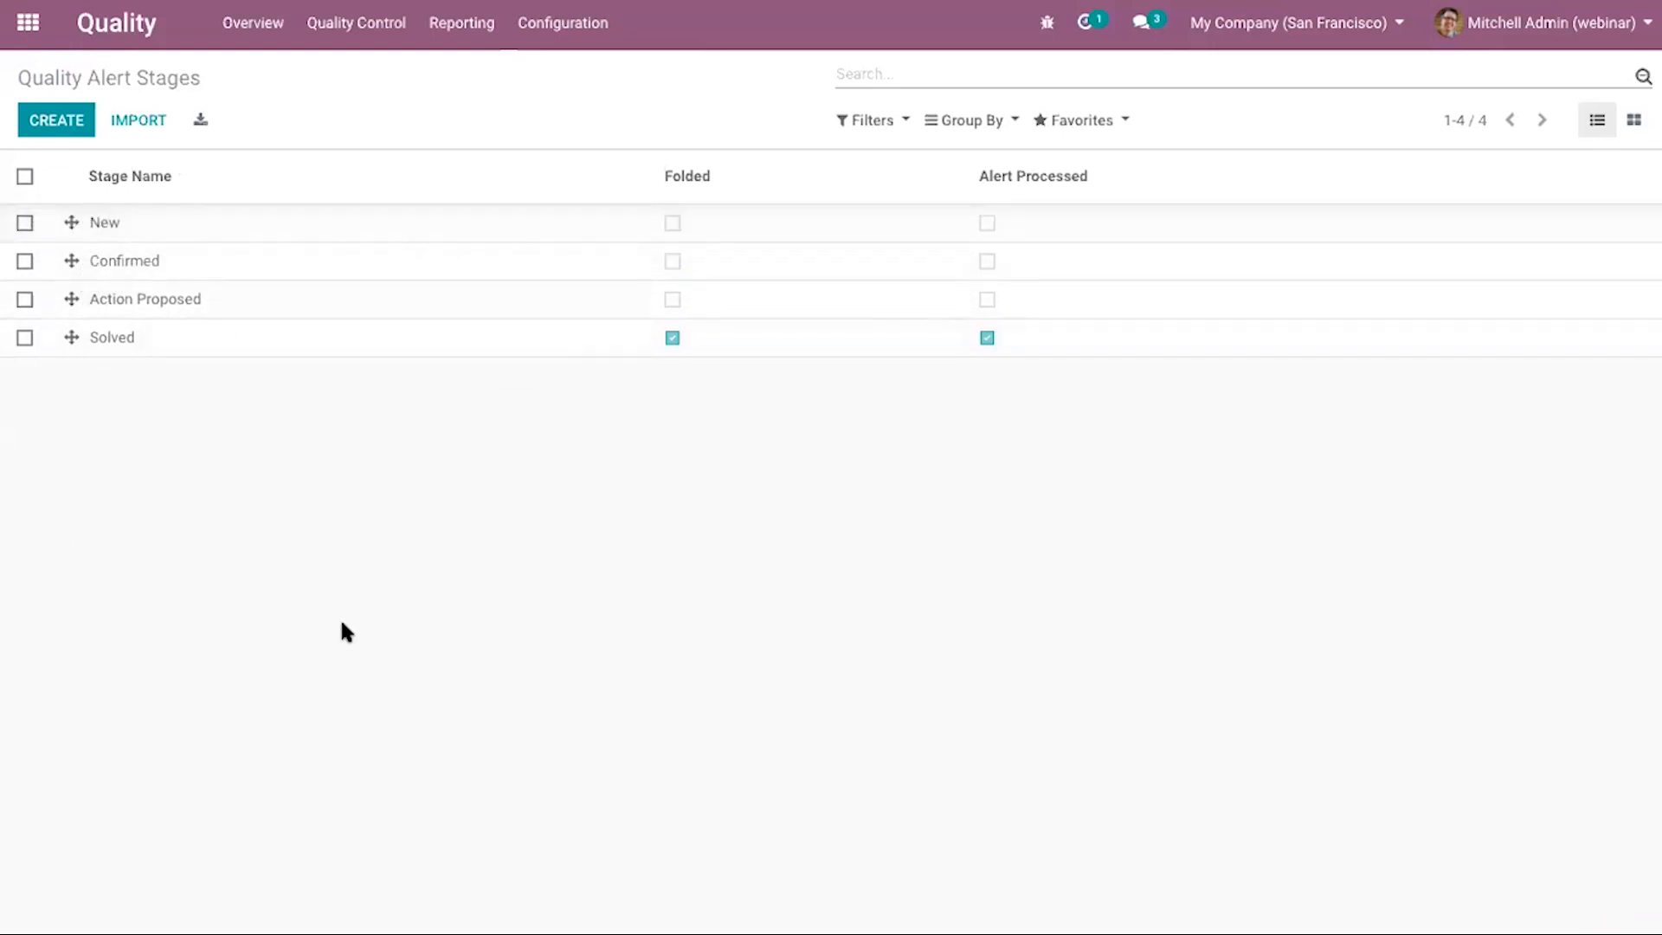
Create and save a quality tag named QC.
left_click(554, 43)
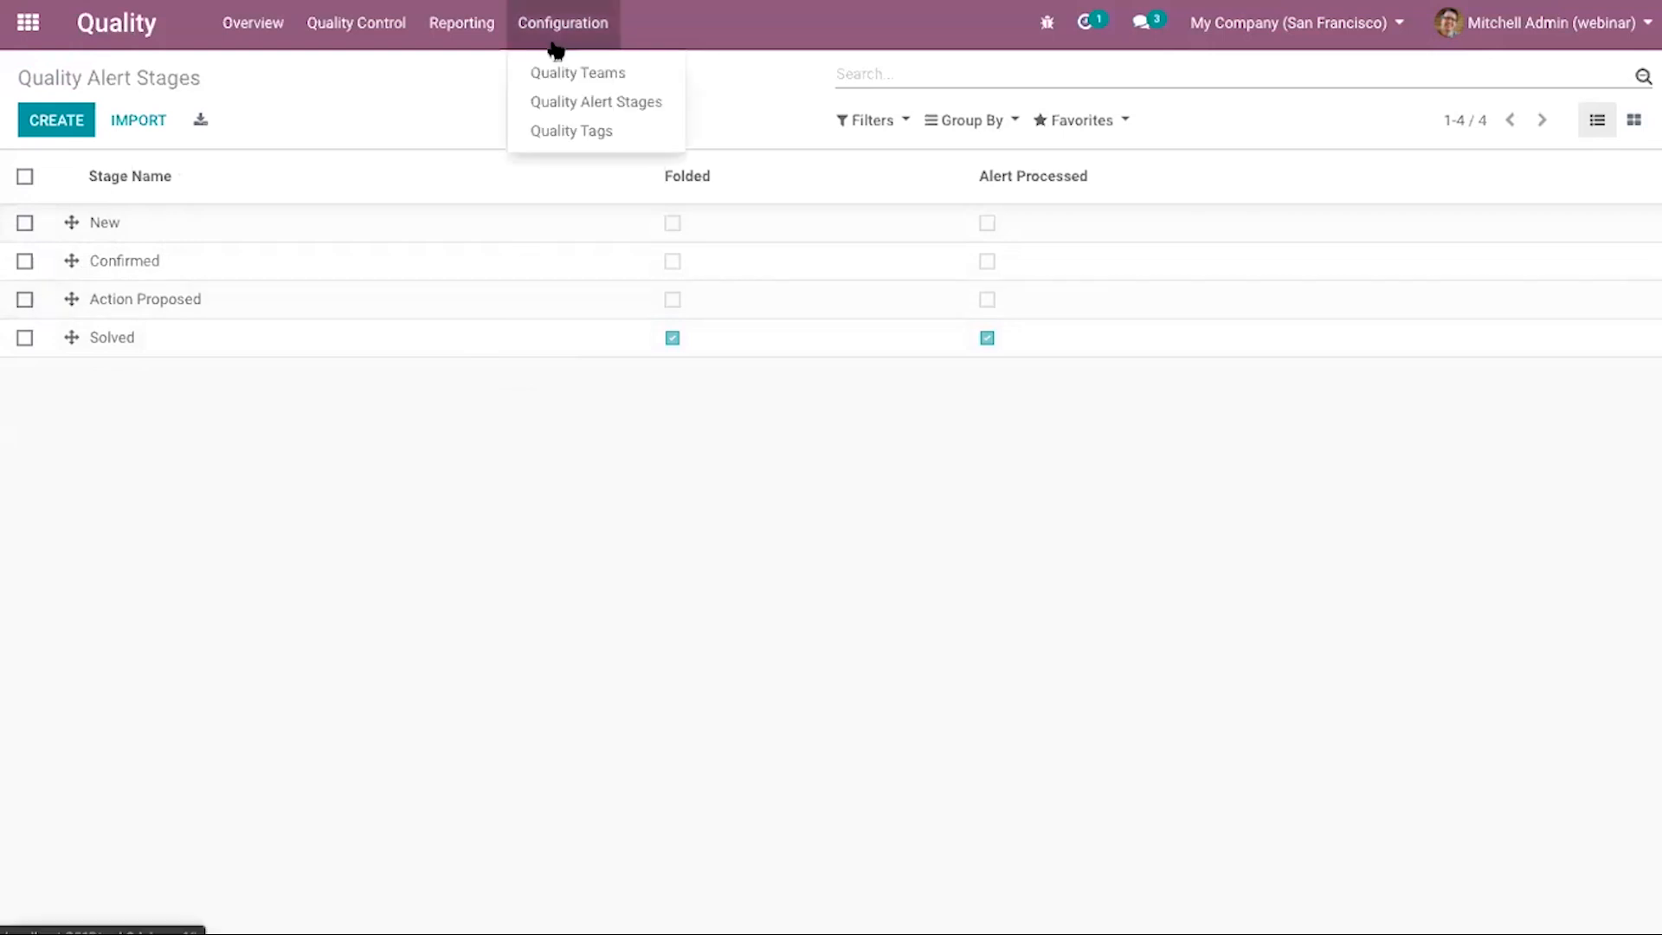
left_click(573, 130)
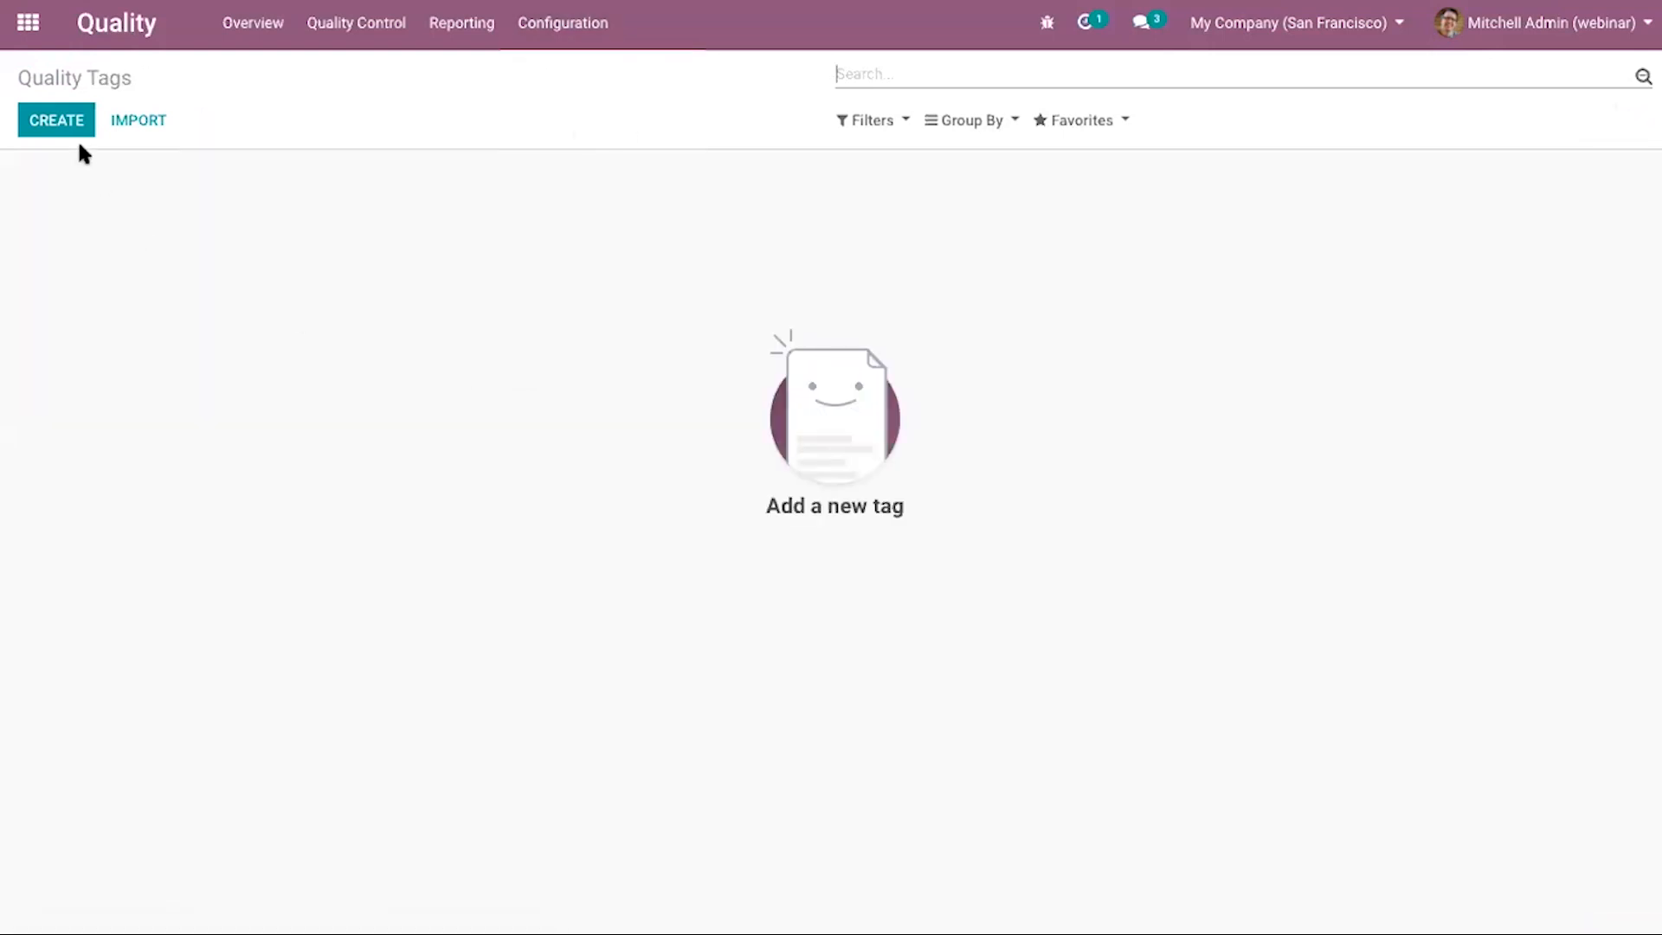
left_click(76, 134)
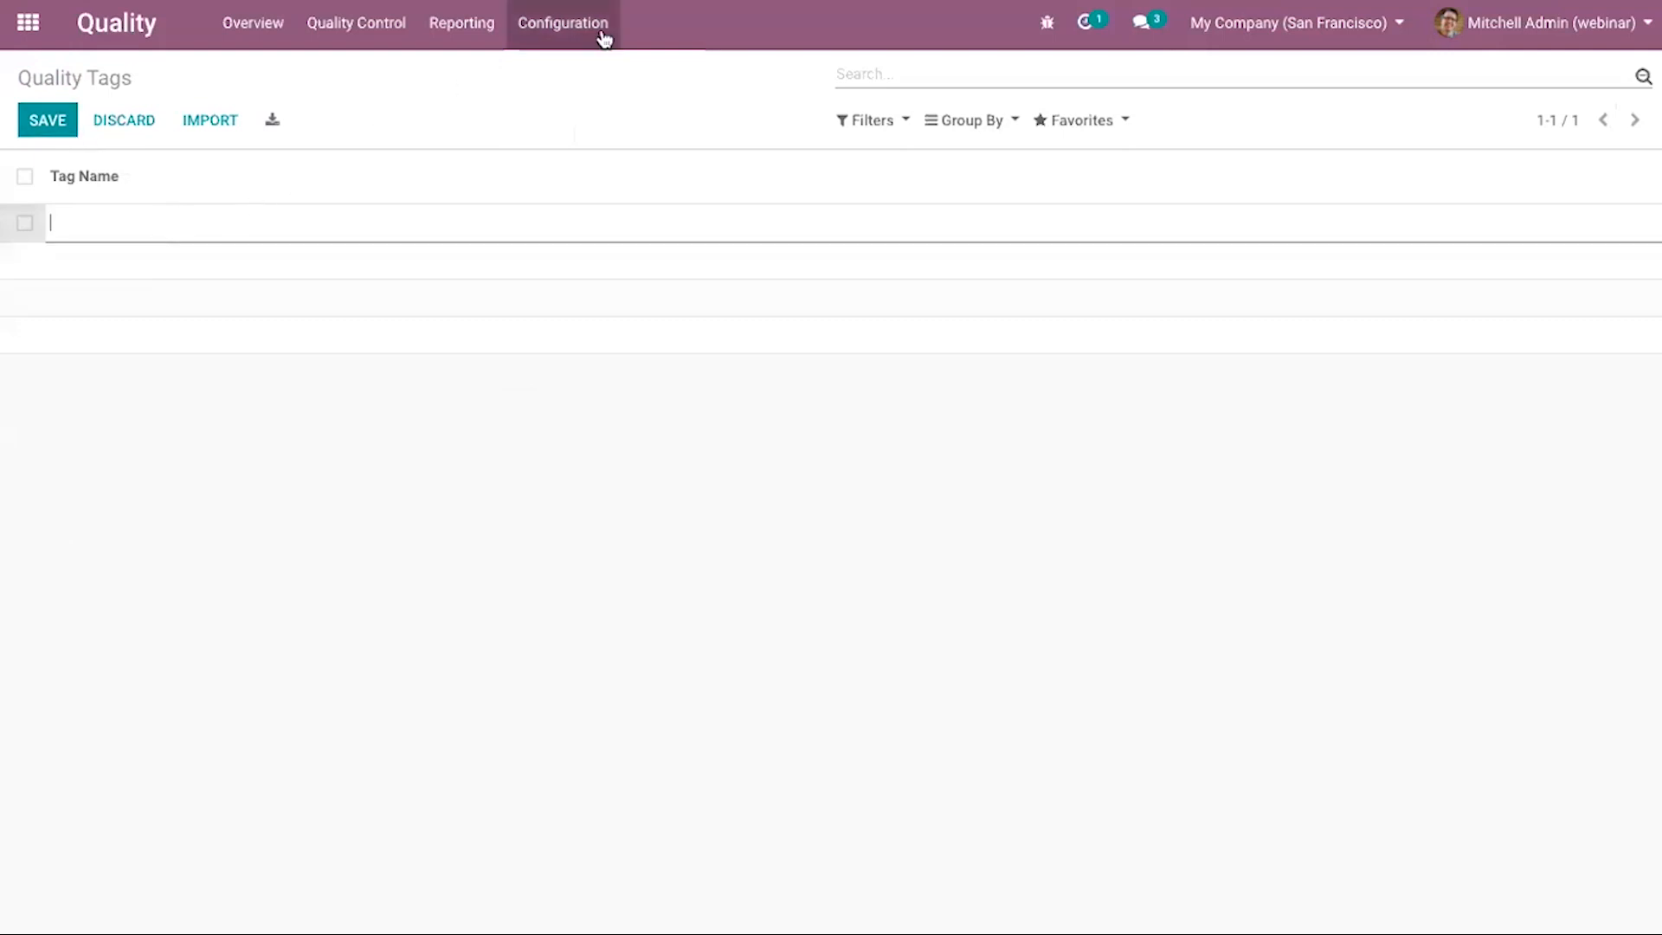
left_click(332, 222)
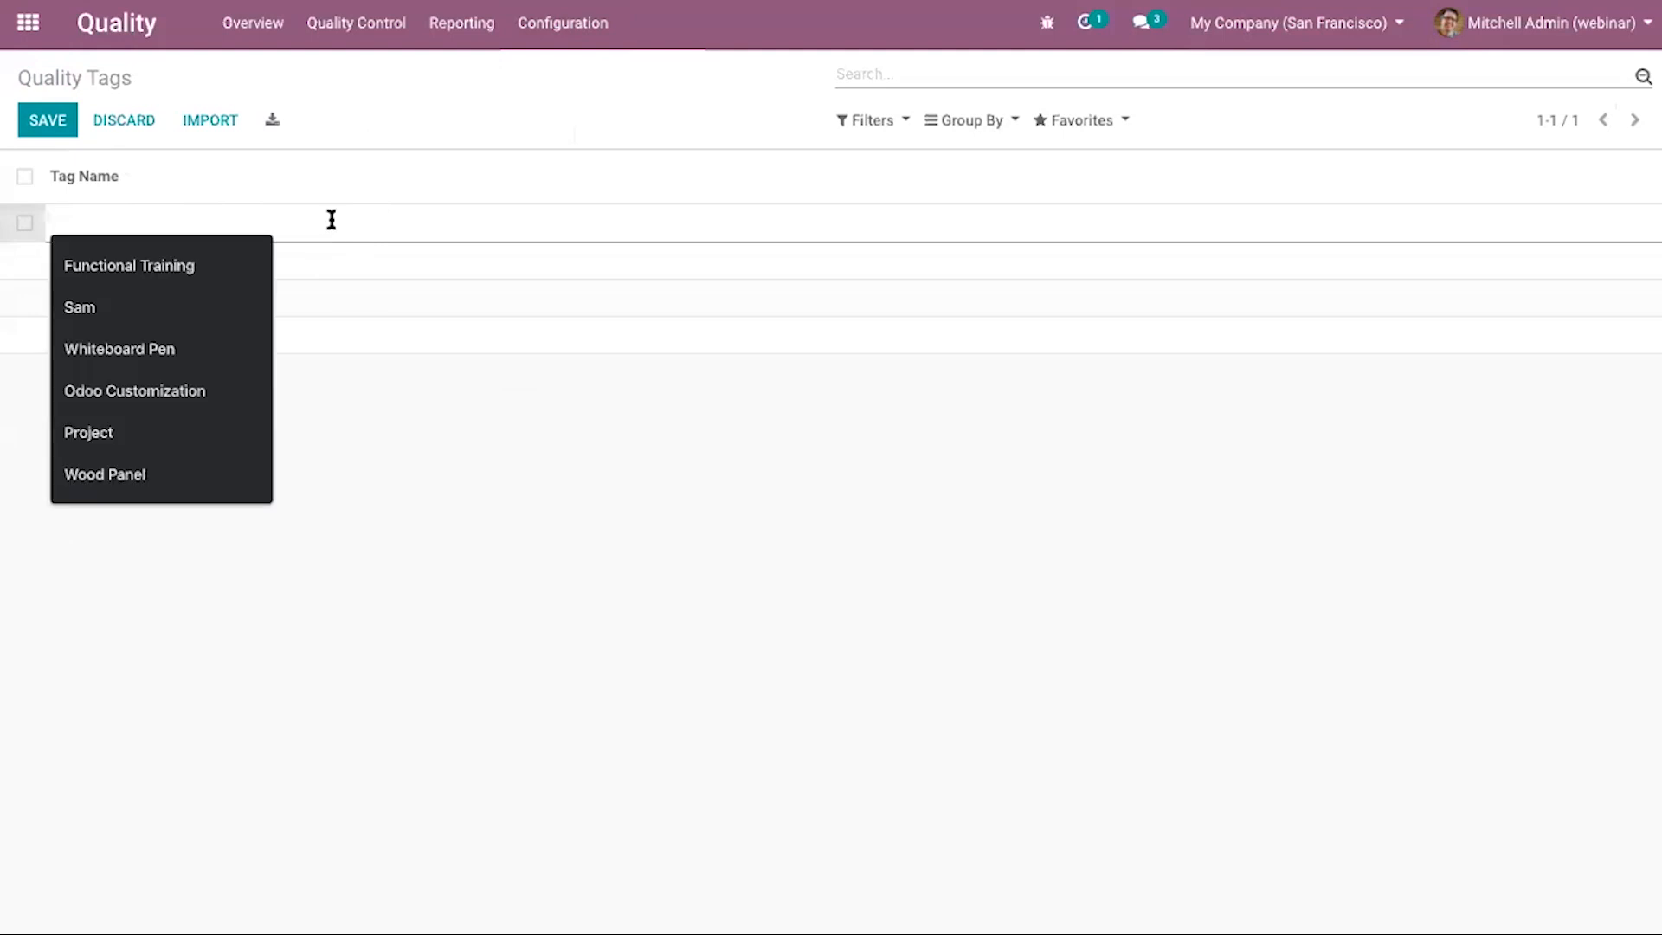
type("QC")
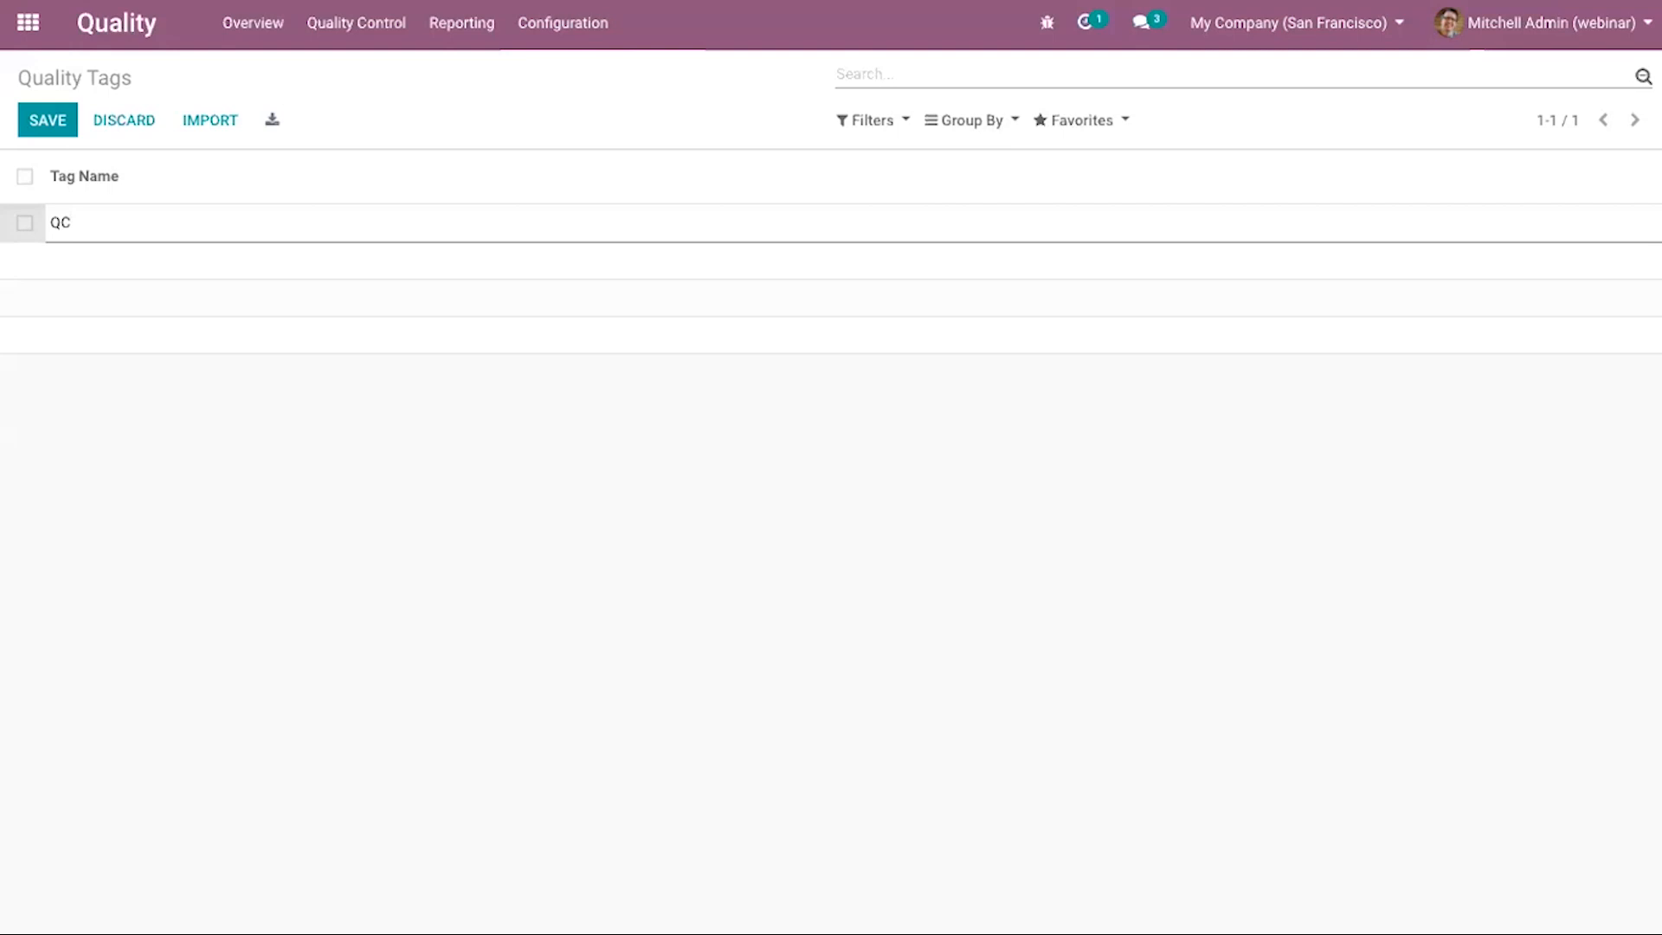
type(" For")
key("BackSpace")
key("BackSpace")
key("BackSpace")
key("BackSpace")
left_click(59, 119)
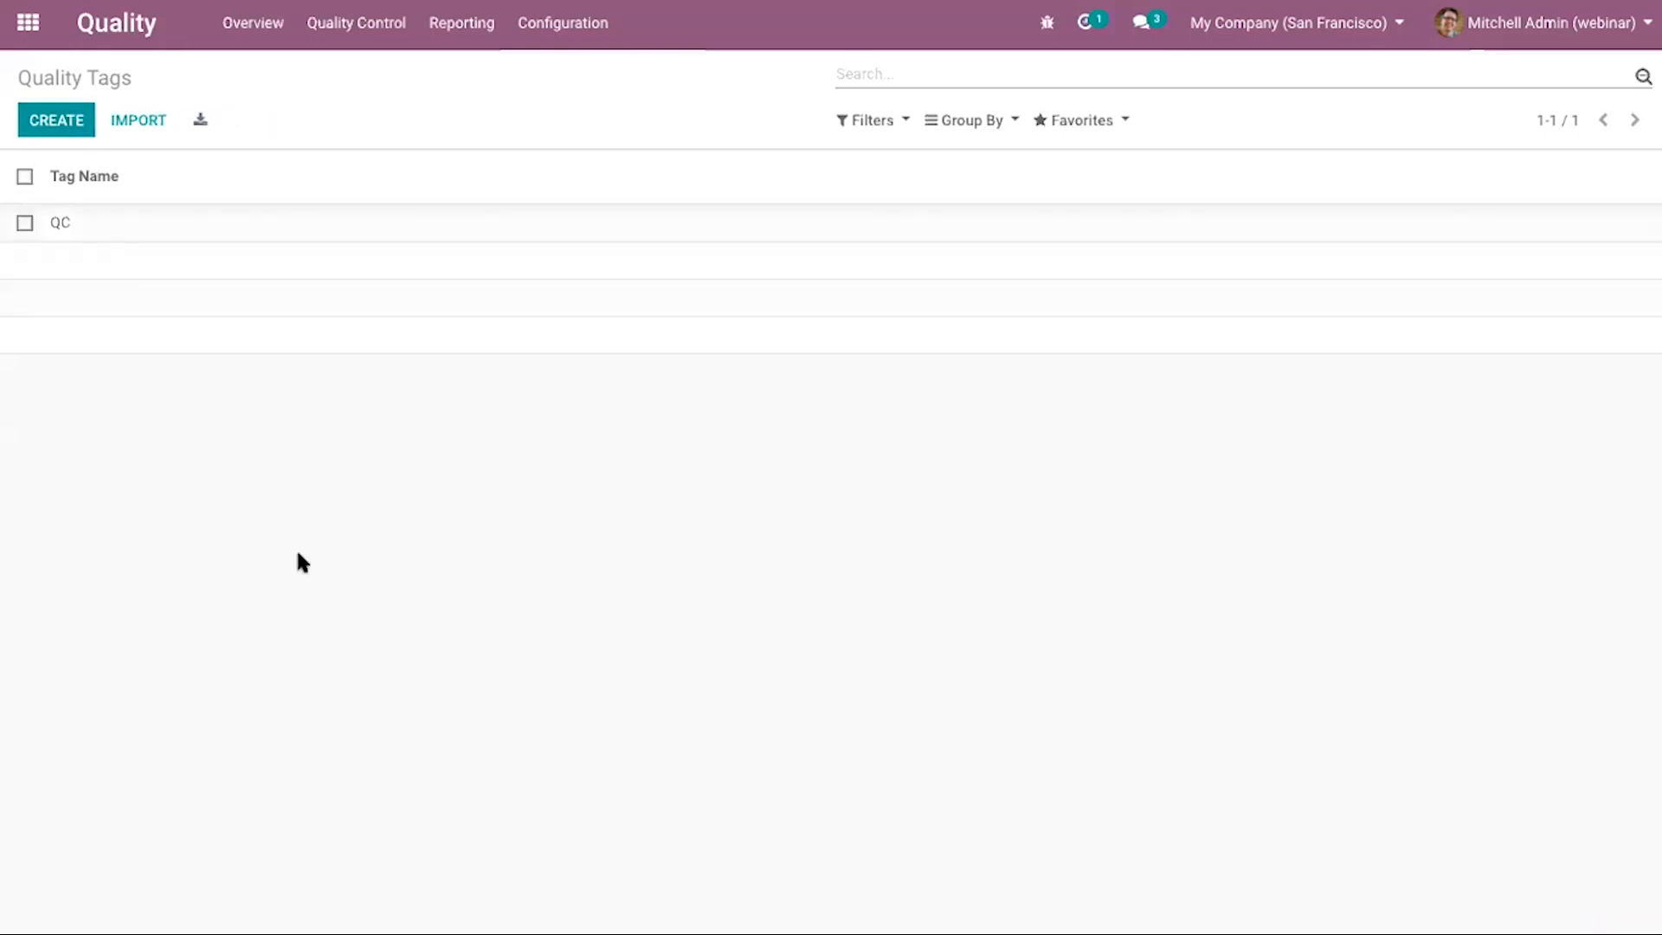
Look at the quality alerts board from the Main Quality Team's overview card and from the quality control options.
left_click(269, 33)
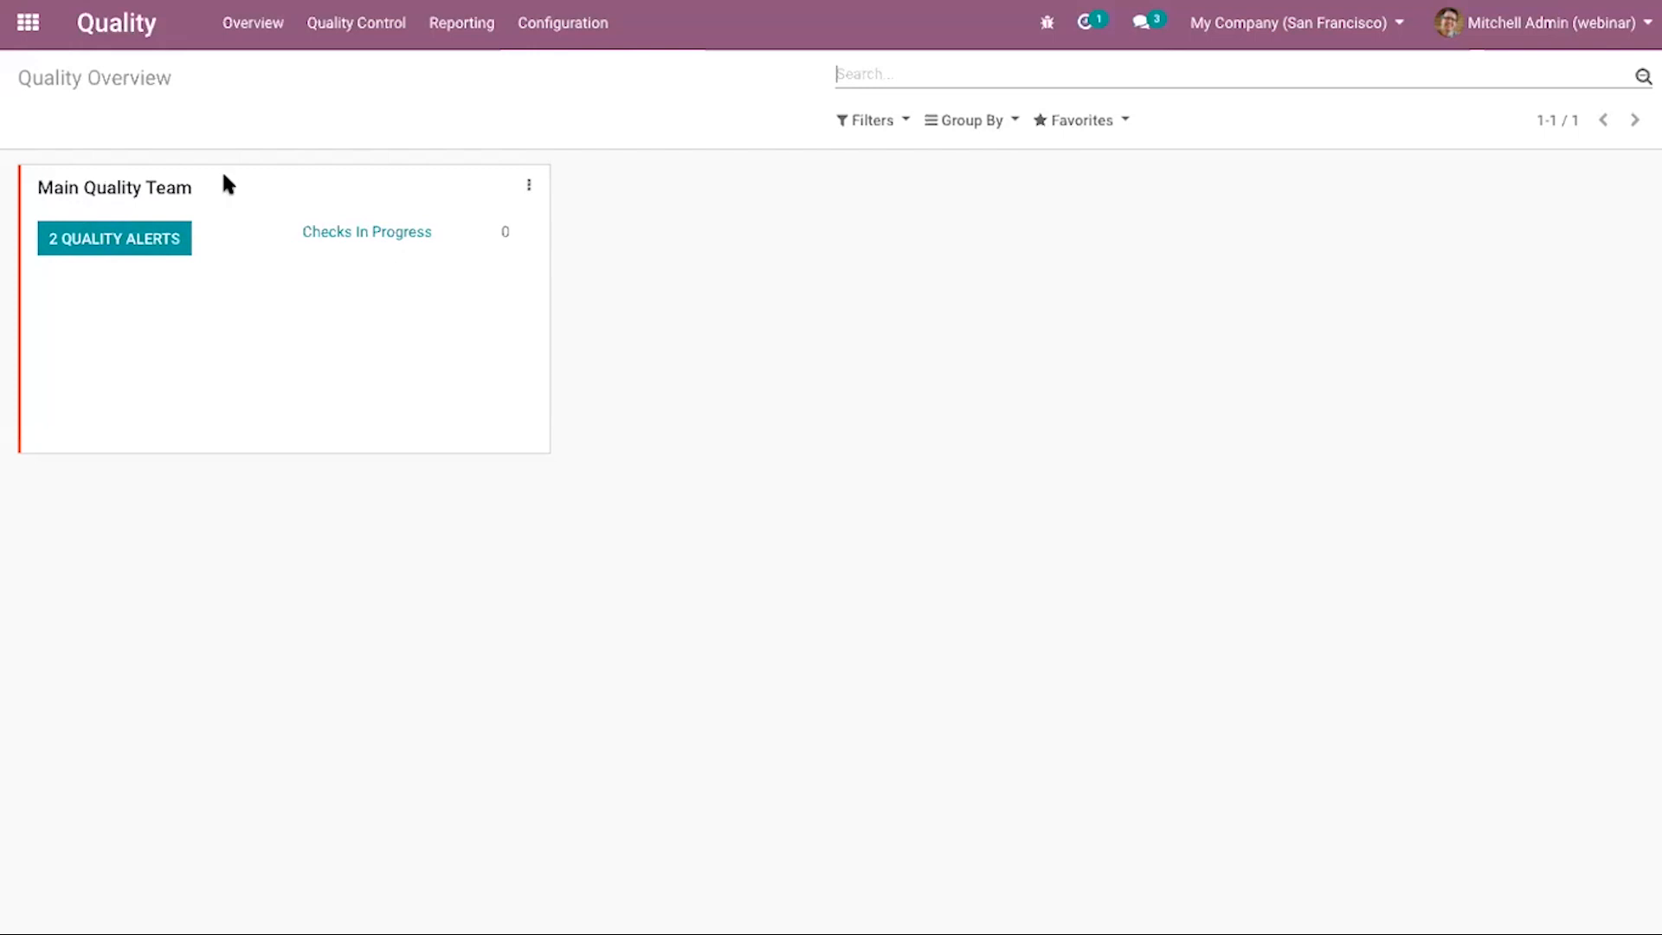
left_click(158, 241)
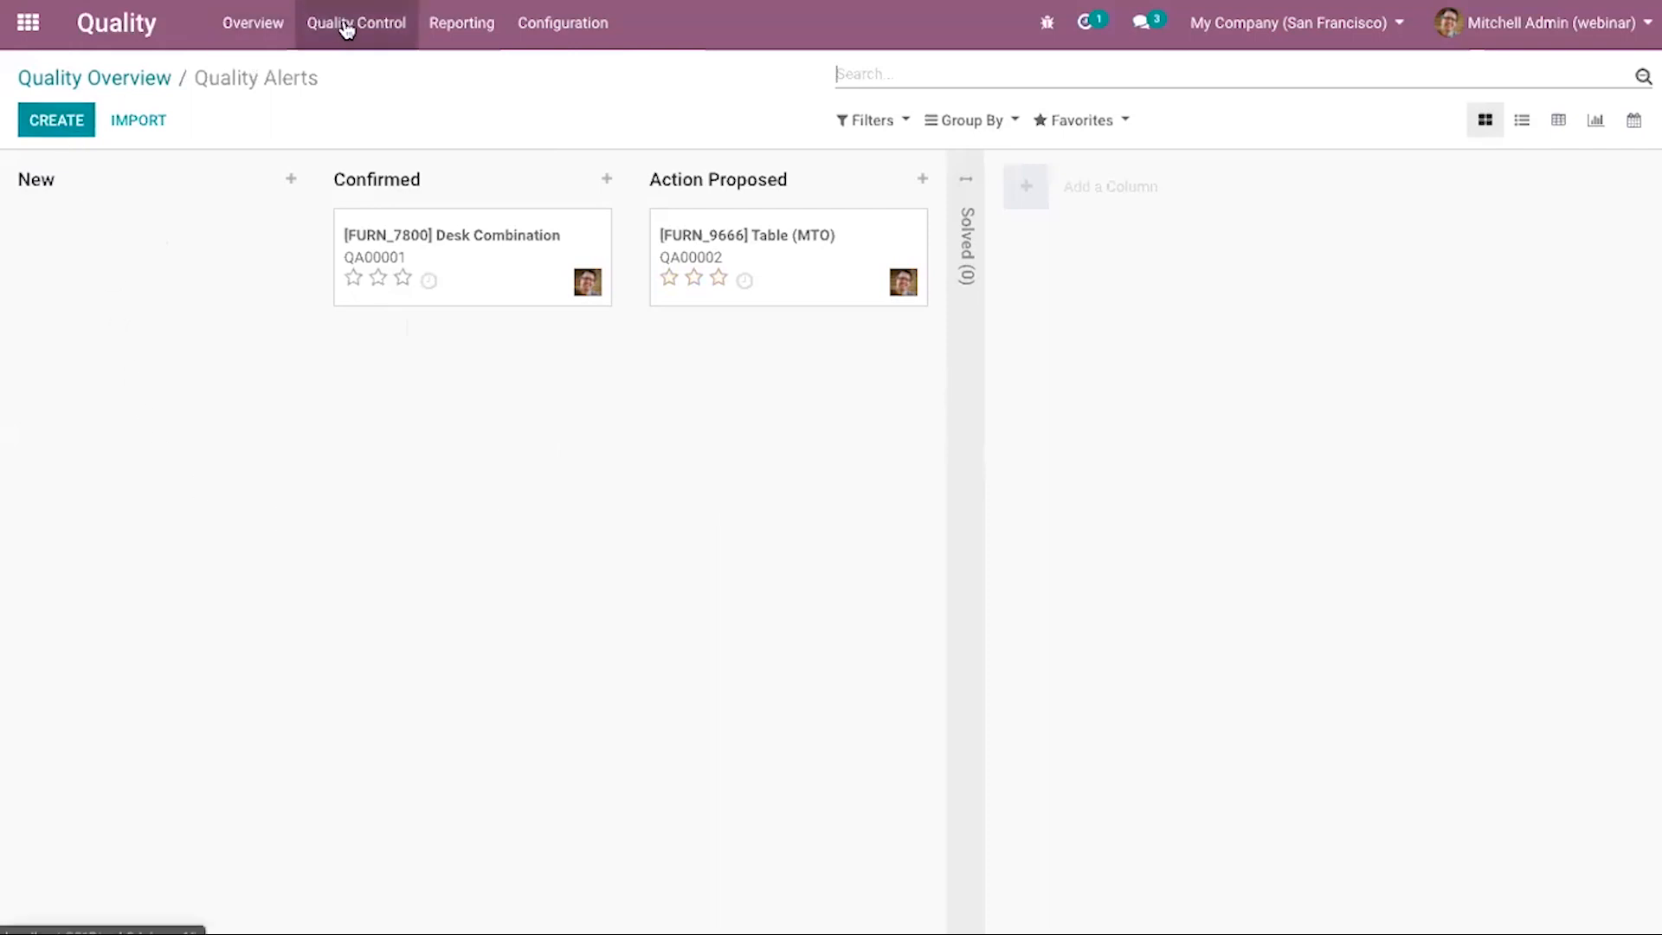
left_click(259, 30)
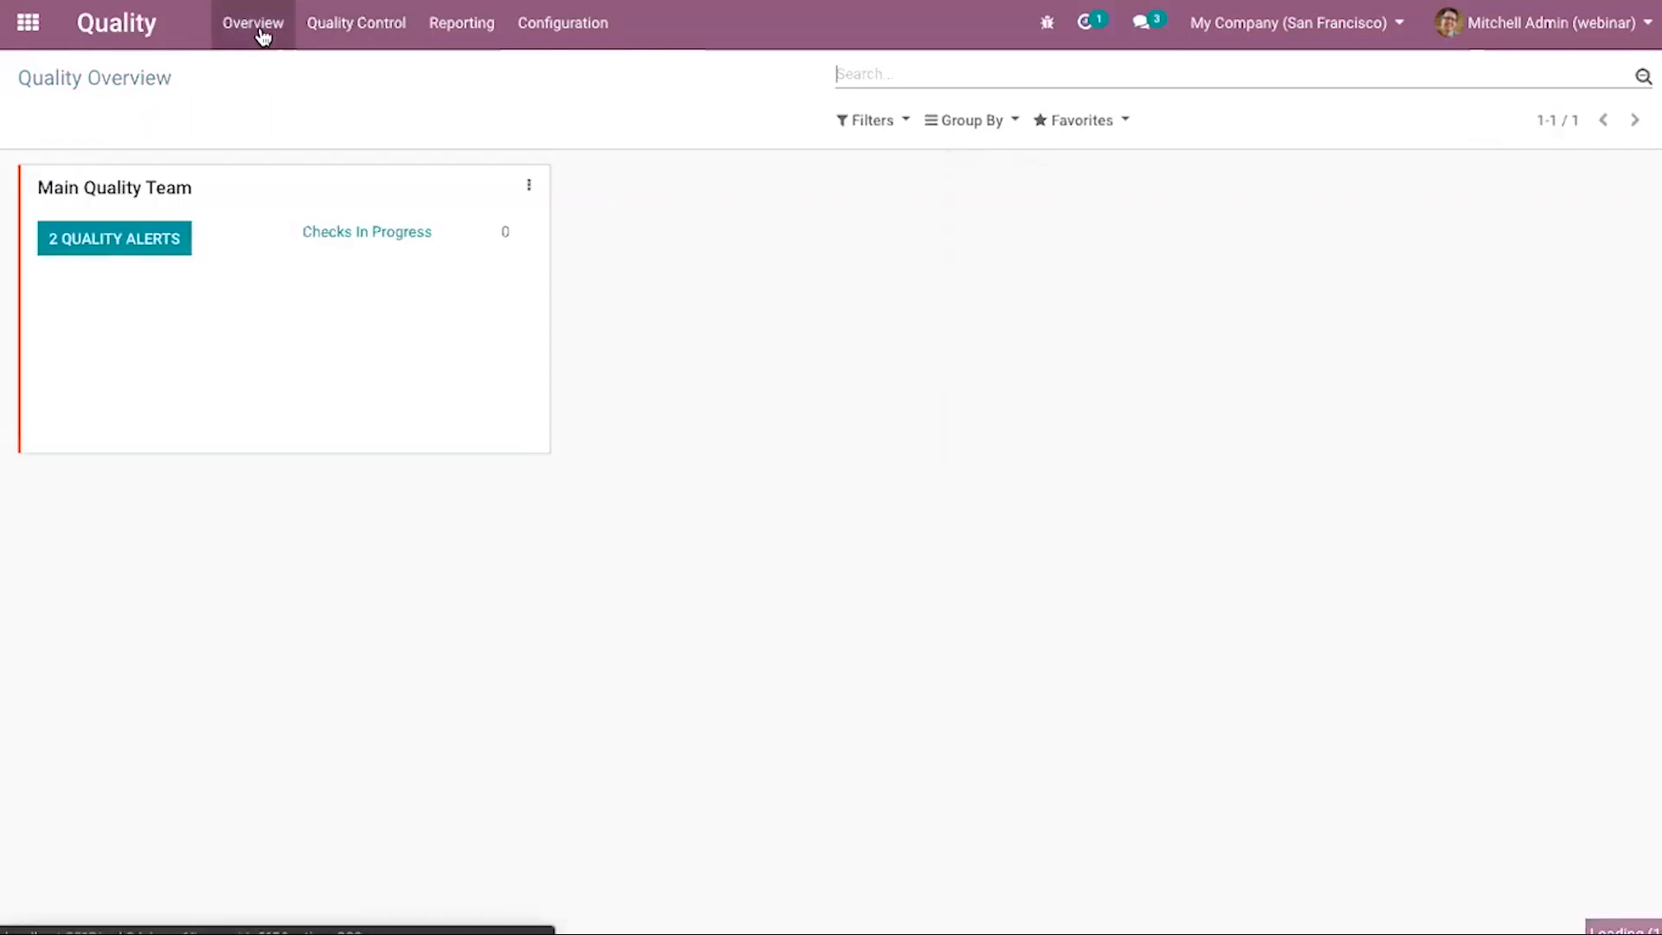
left_click(370, 23)
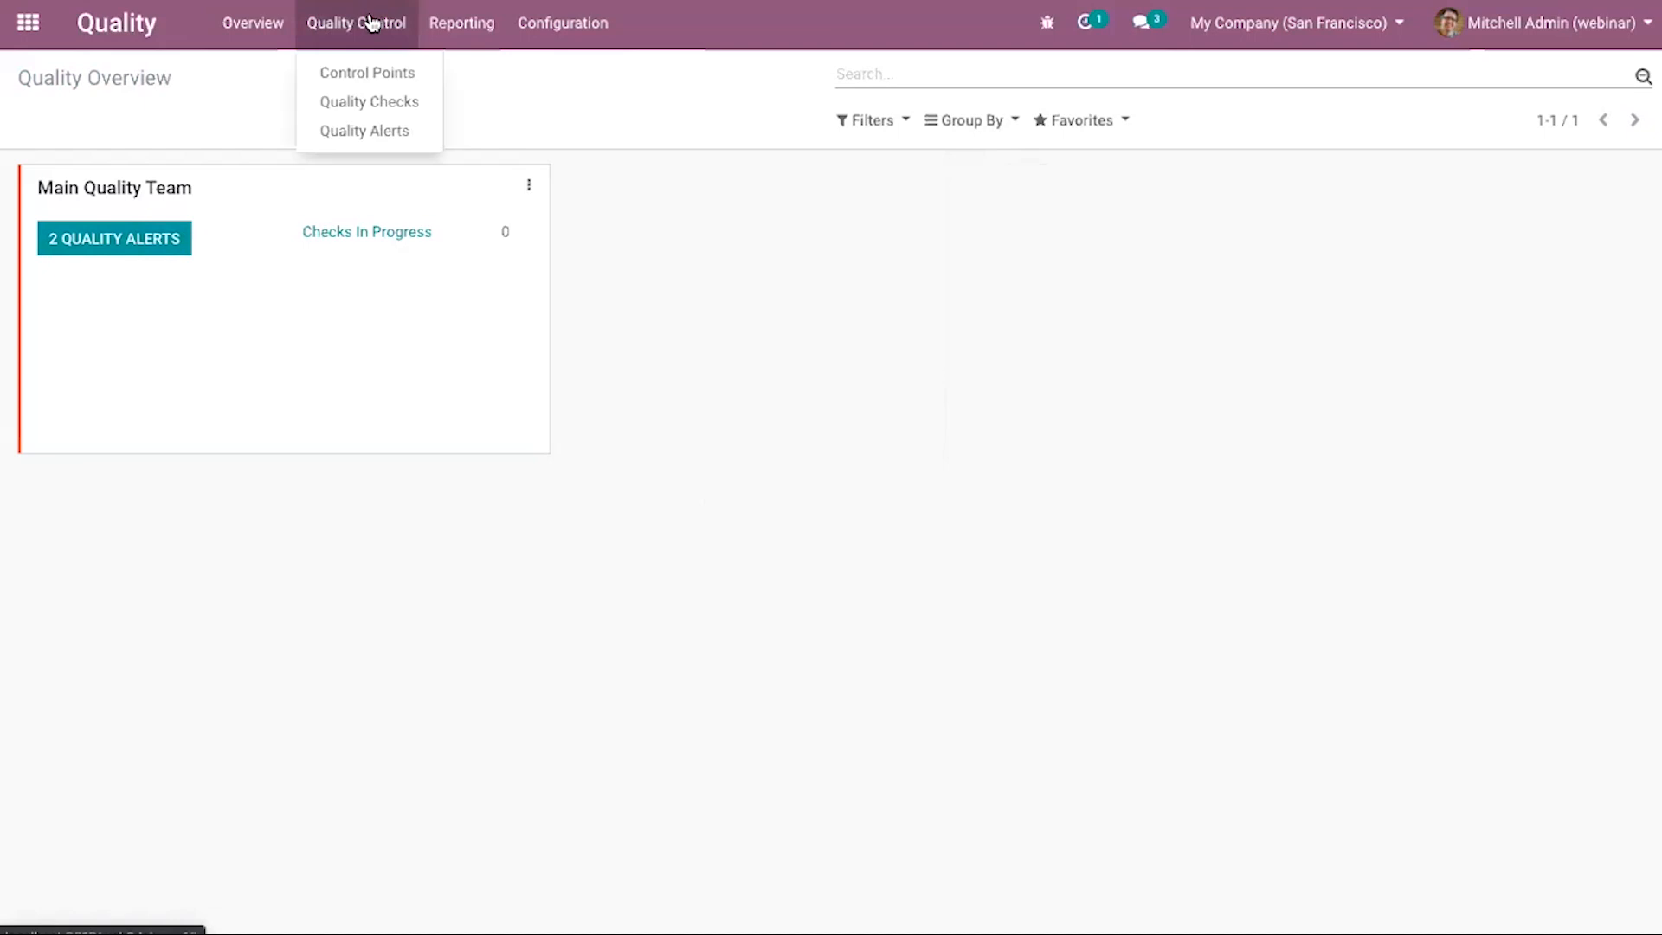
left_click(387, 140)
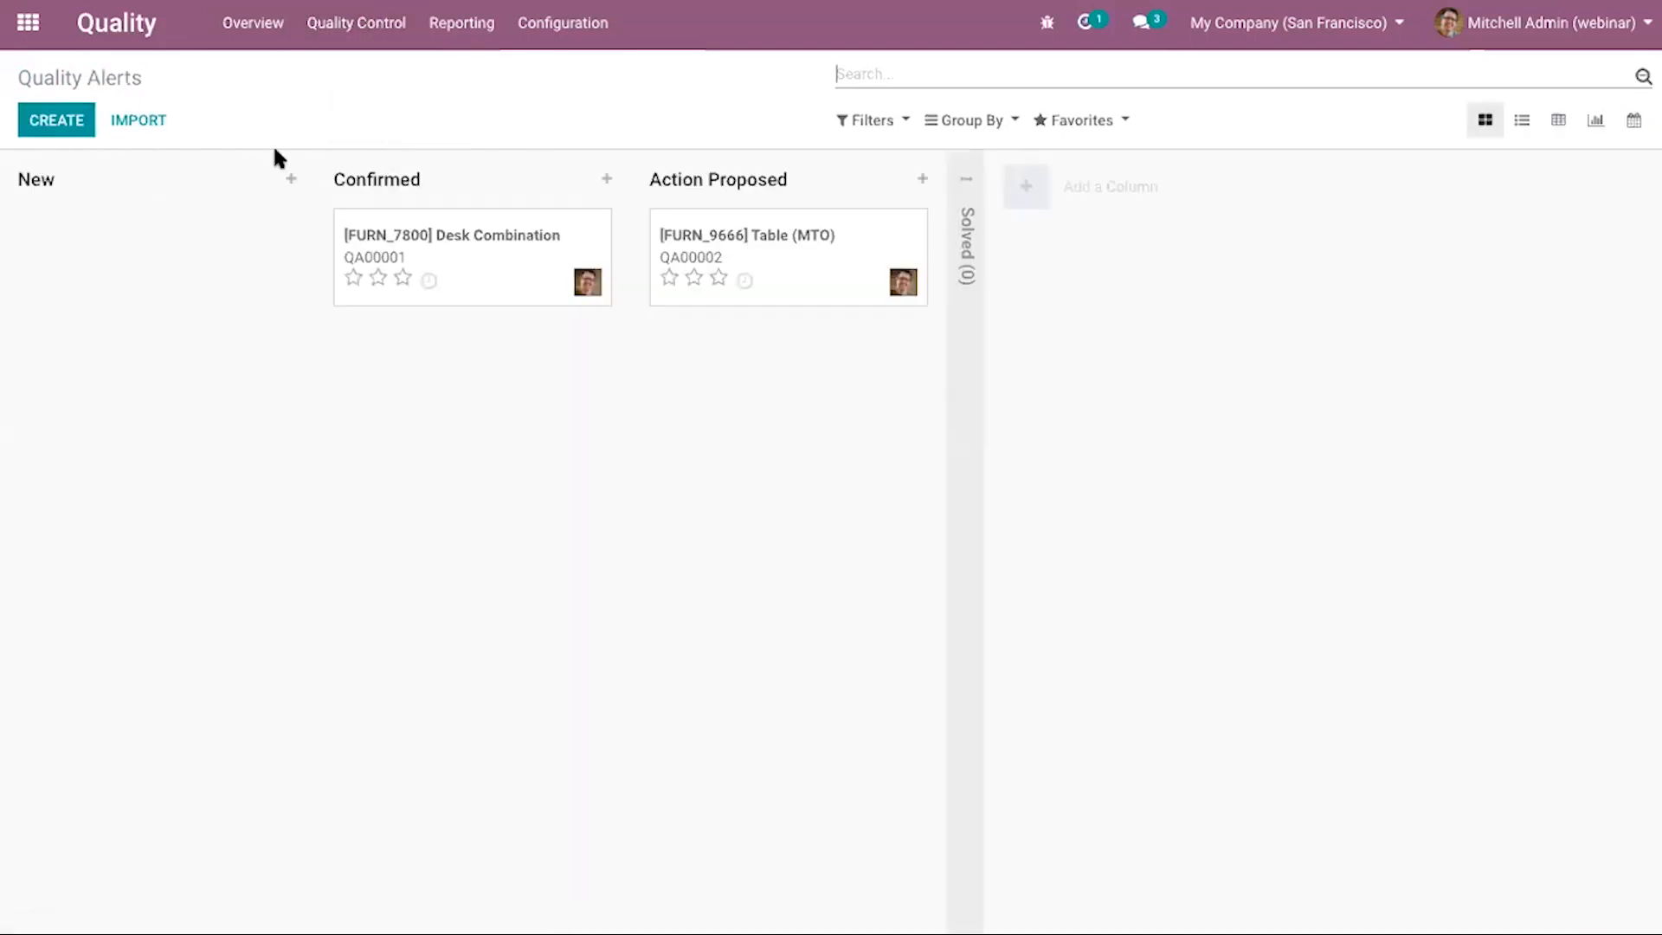
Start a new quality control point from the Quality Control Points list.
left_click(350, 33)
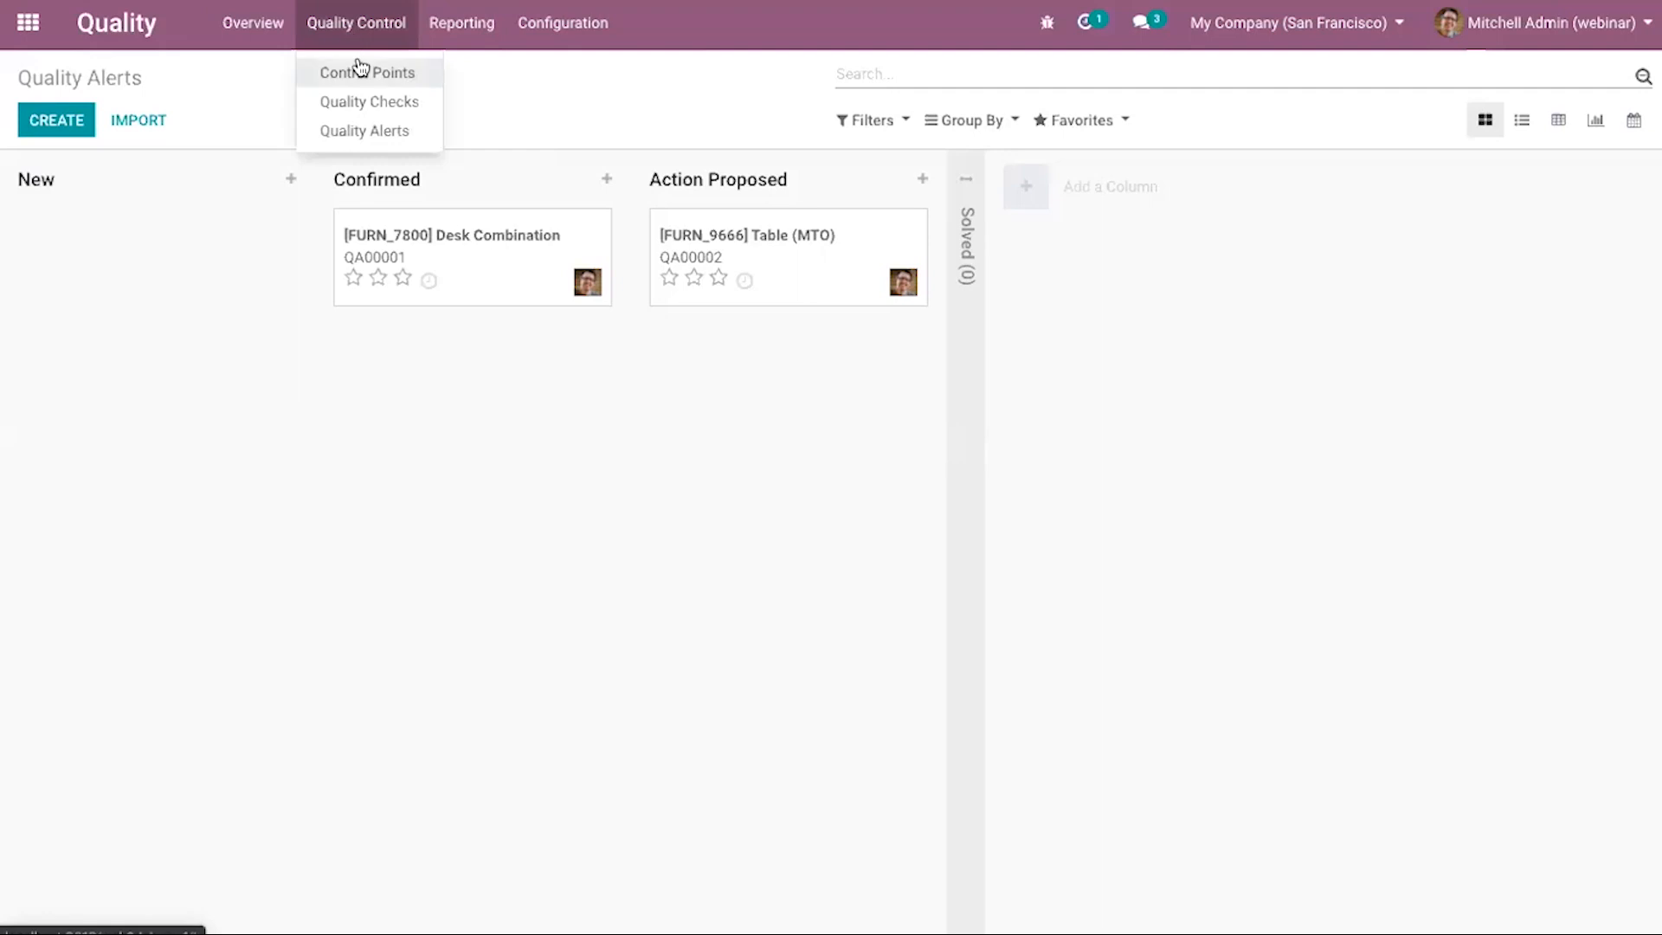
left_click(363, 71)
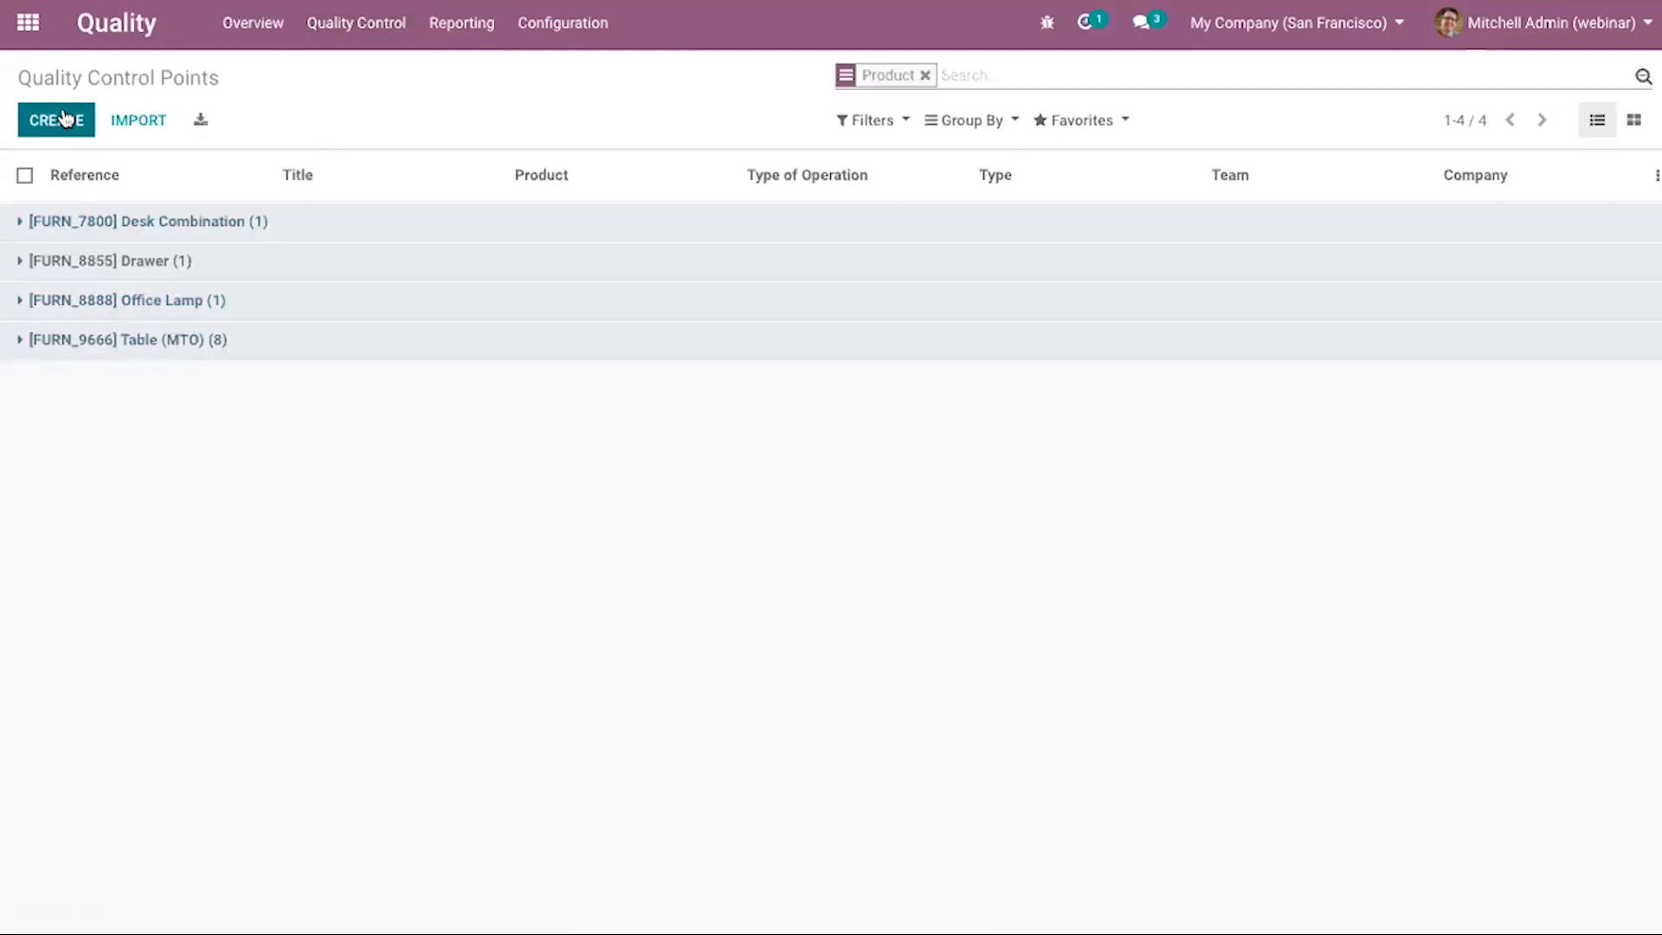
left_click(65, 117)
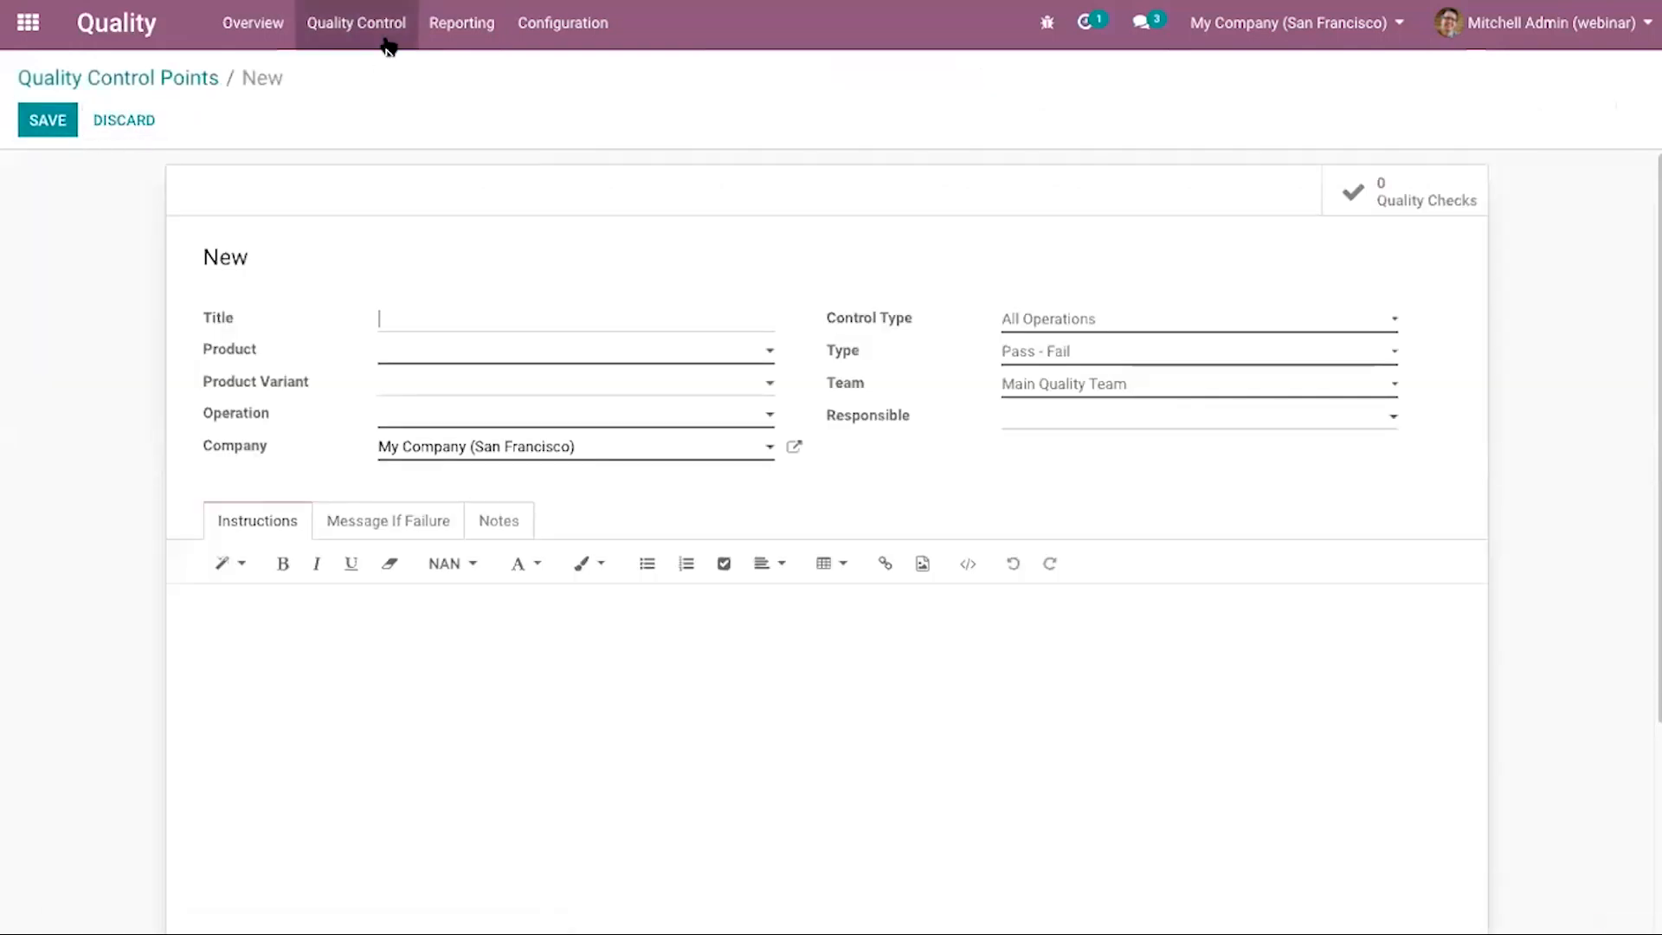
left_click(378, 34)
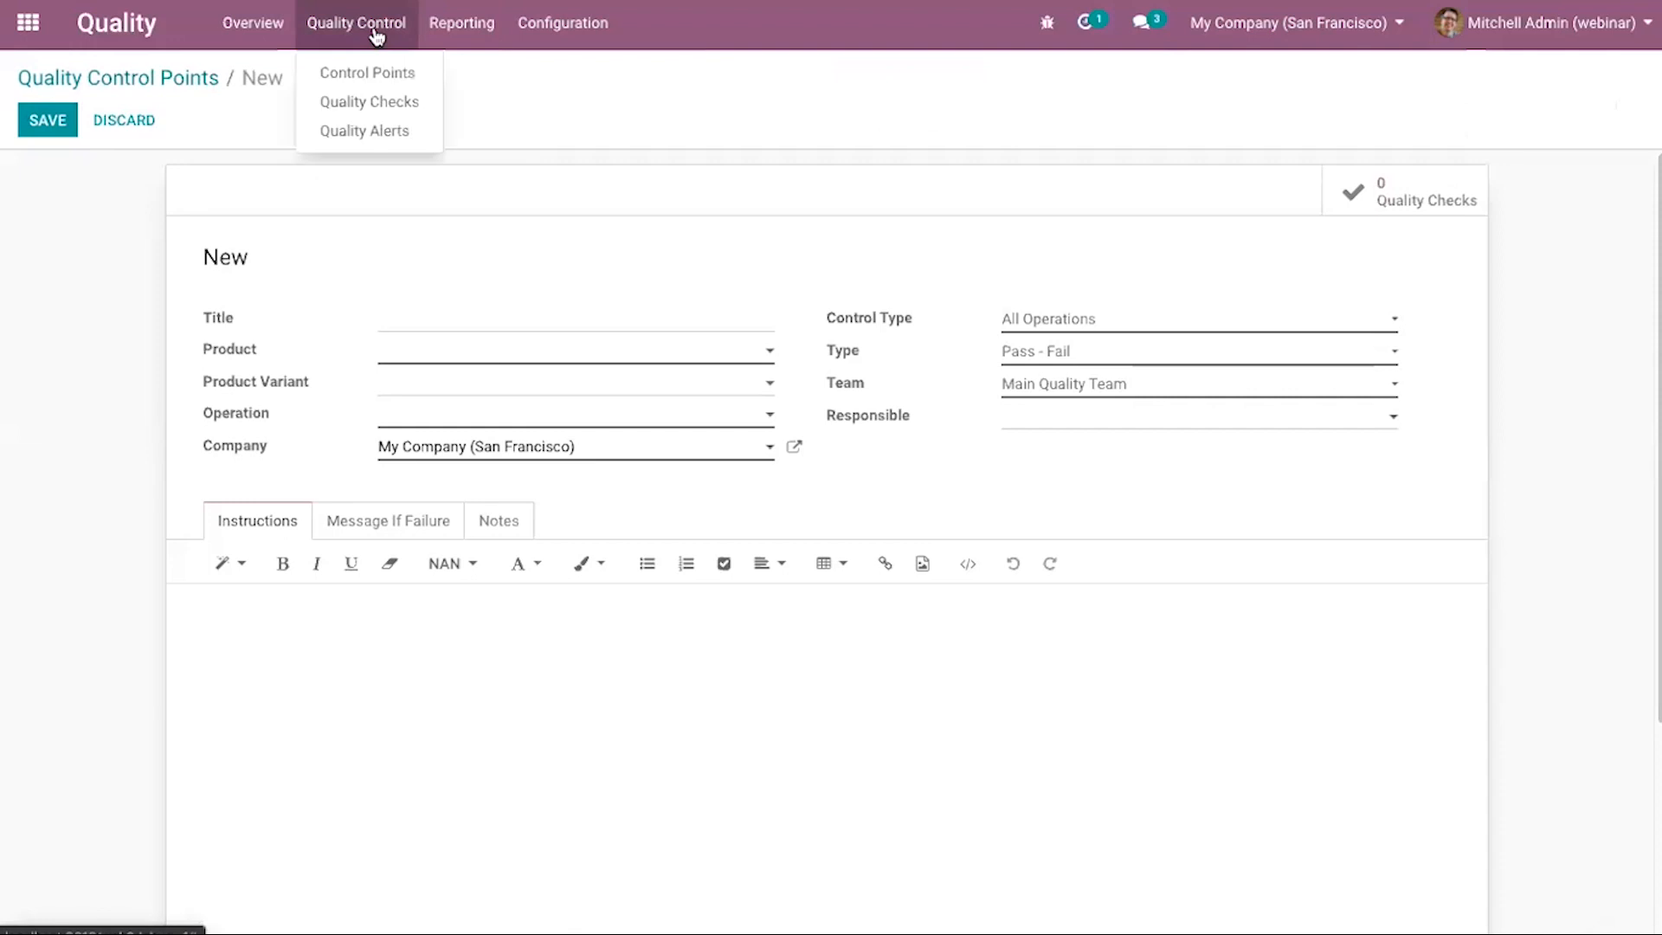
left_click(495, 234)
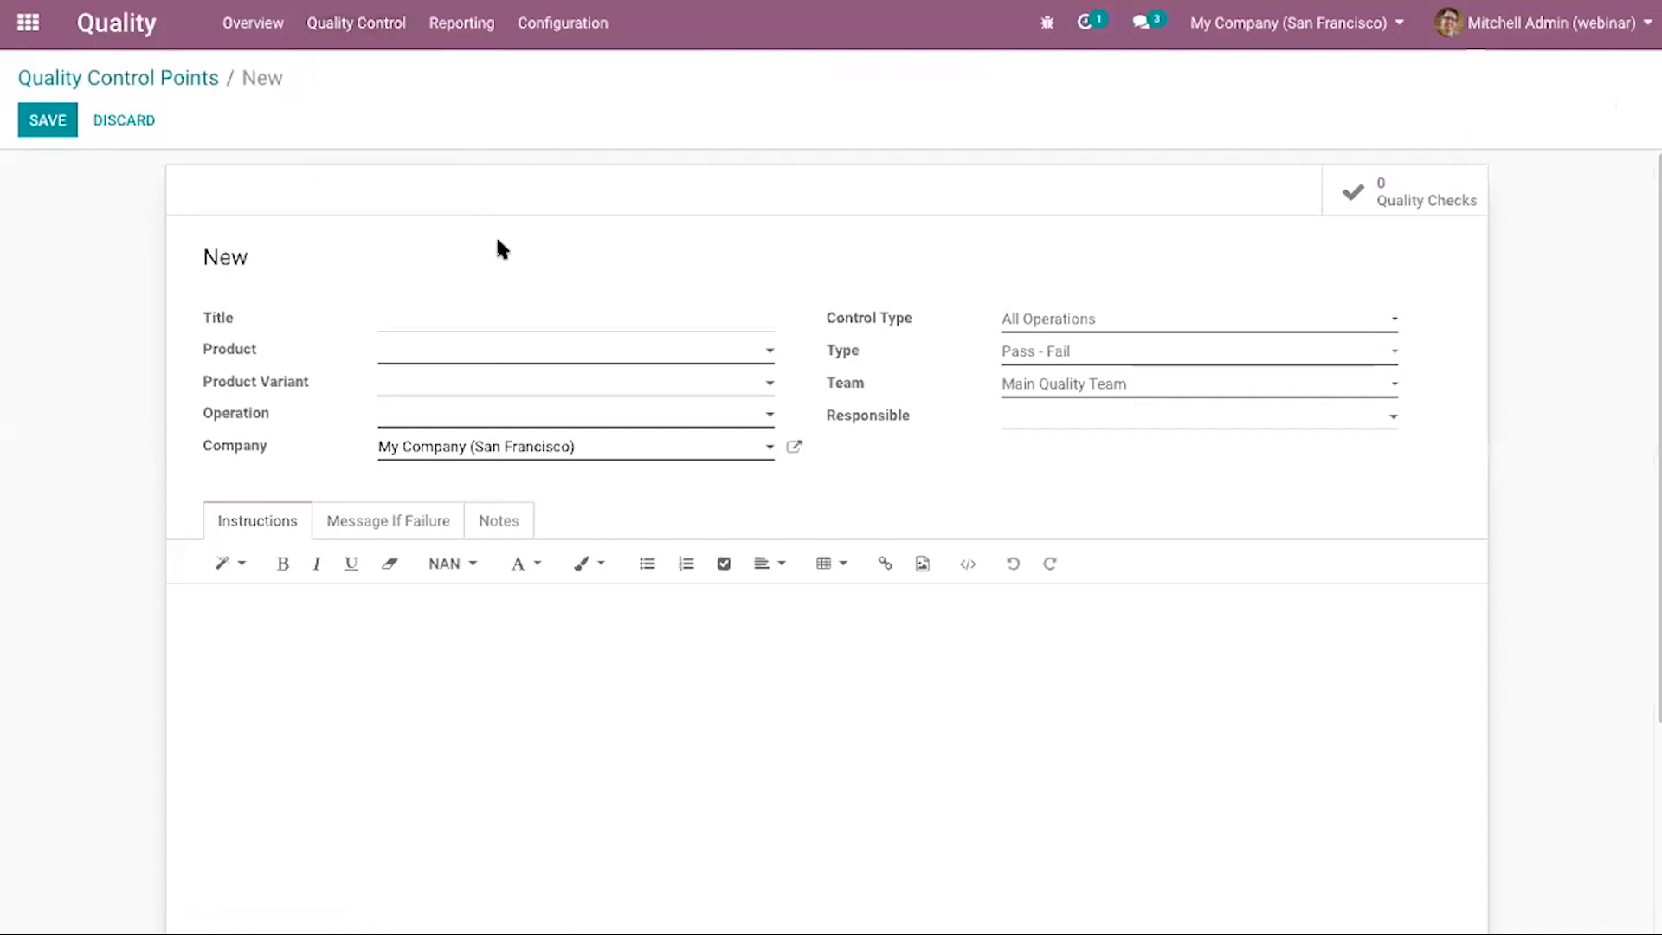
Set the new control point's product to Acoustic Bloc Screens.
left_click(462, 310)
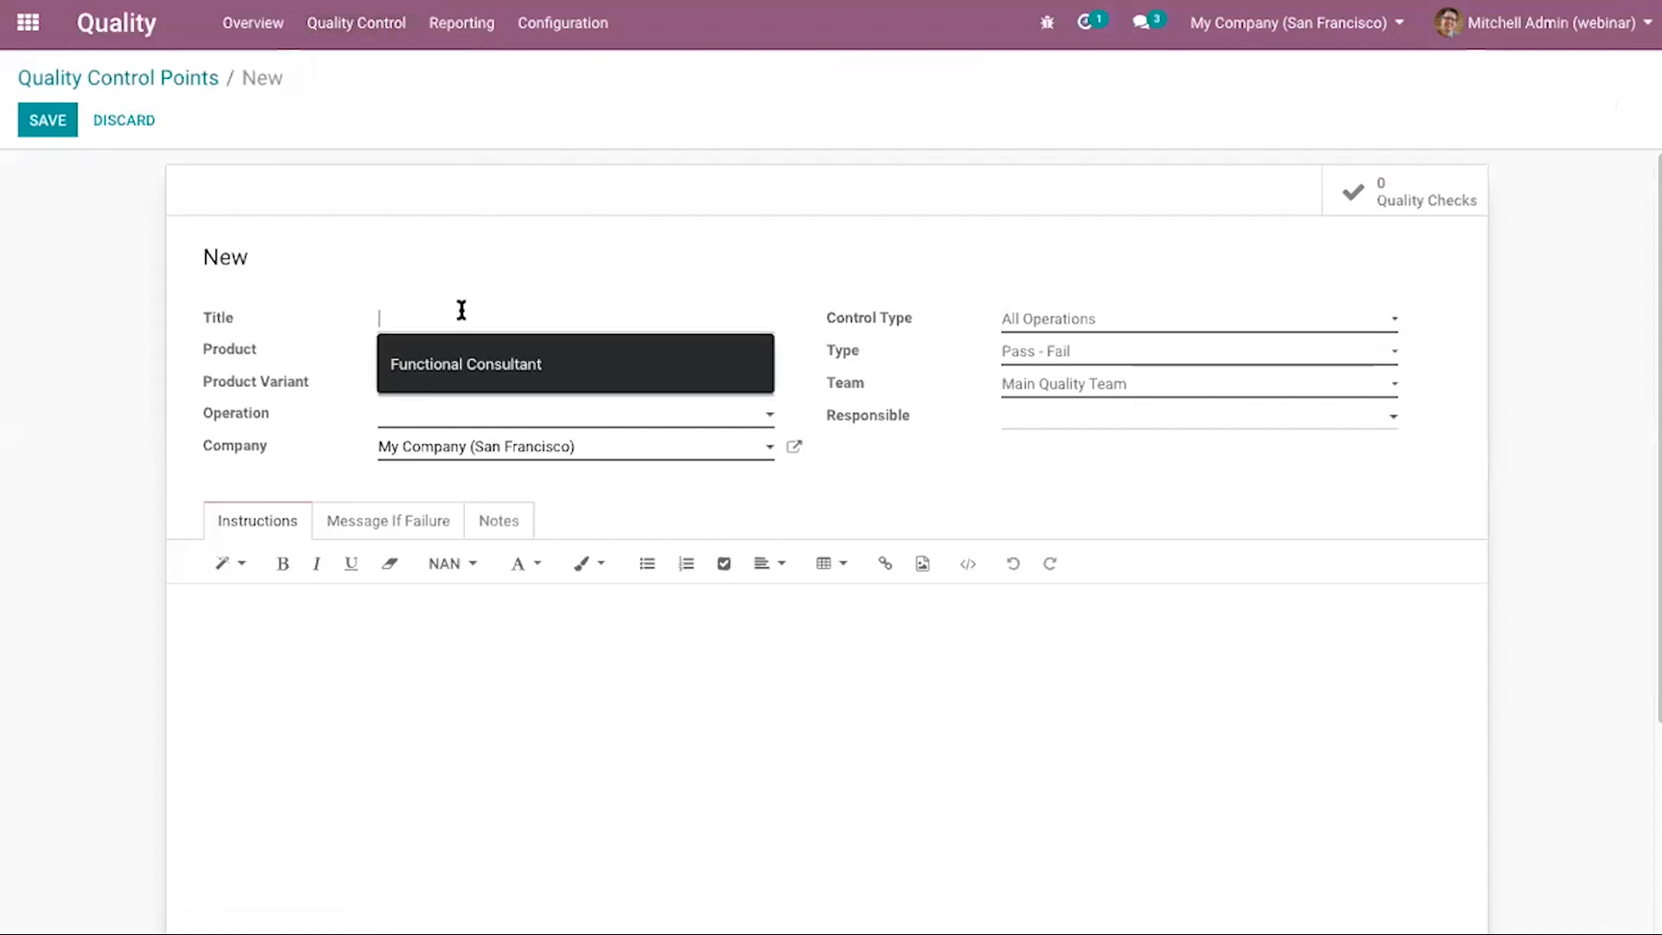
left_click(553, 283)
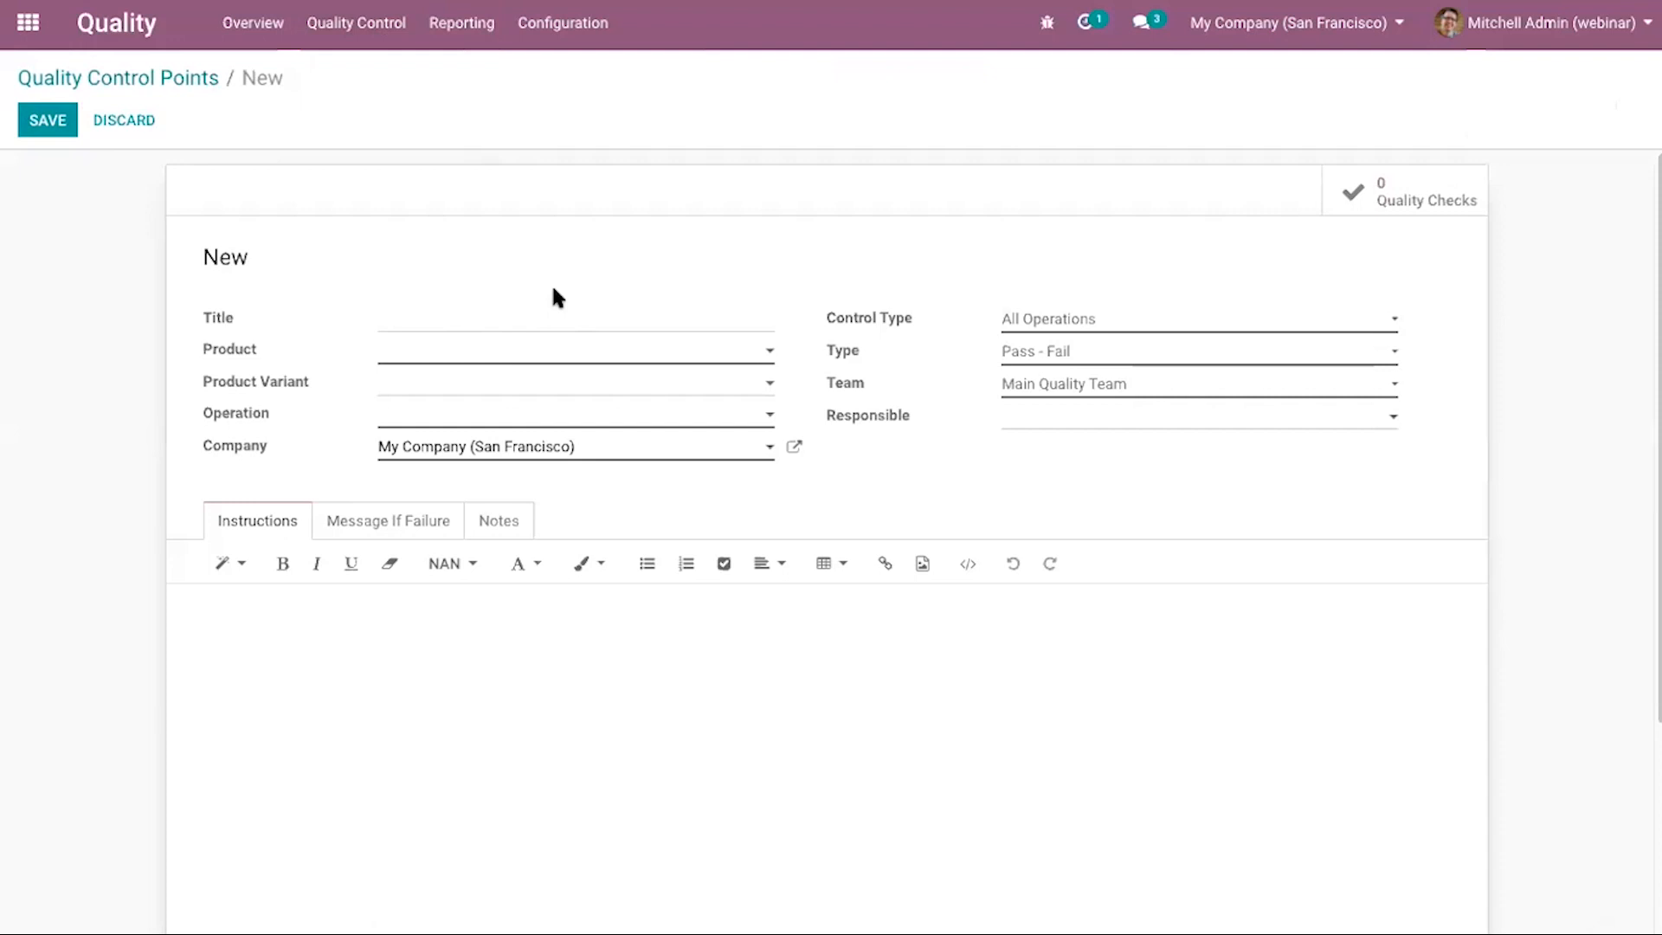
left_click(526, 350)
left_click(517, 387)
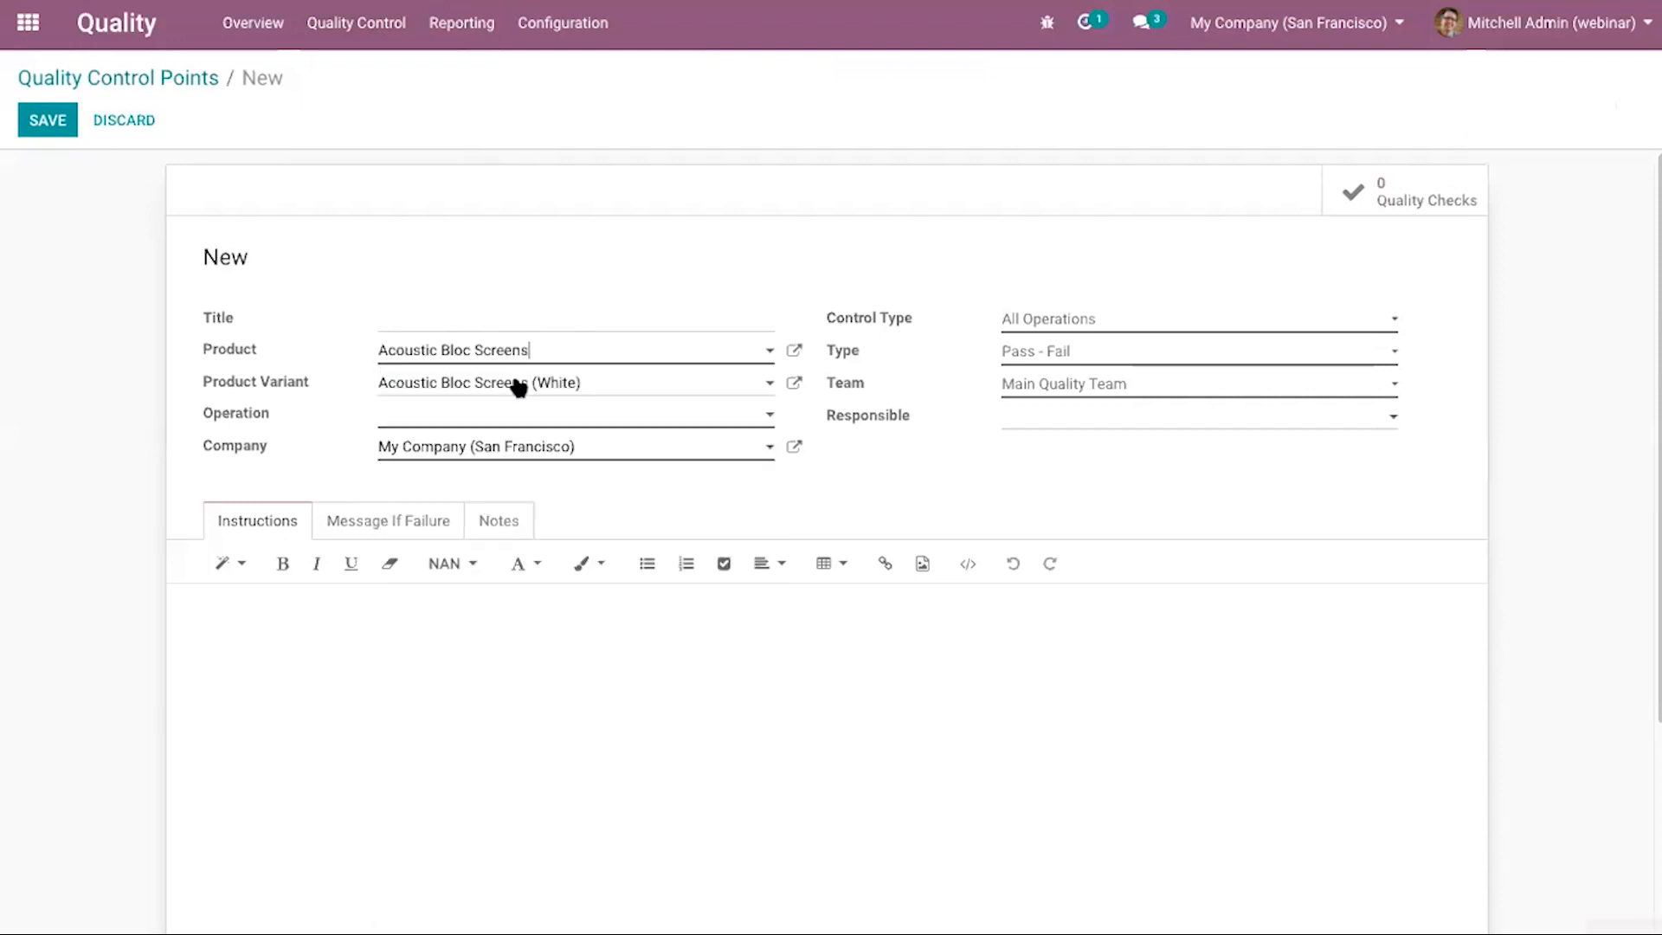
Look at the operations that can be chosen for the new control point.
left_click(581, 419)
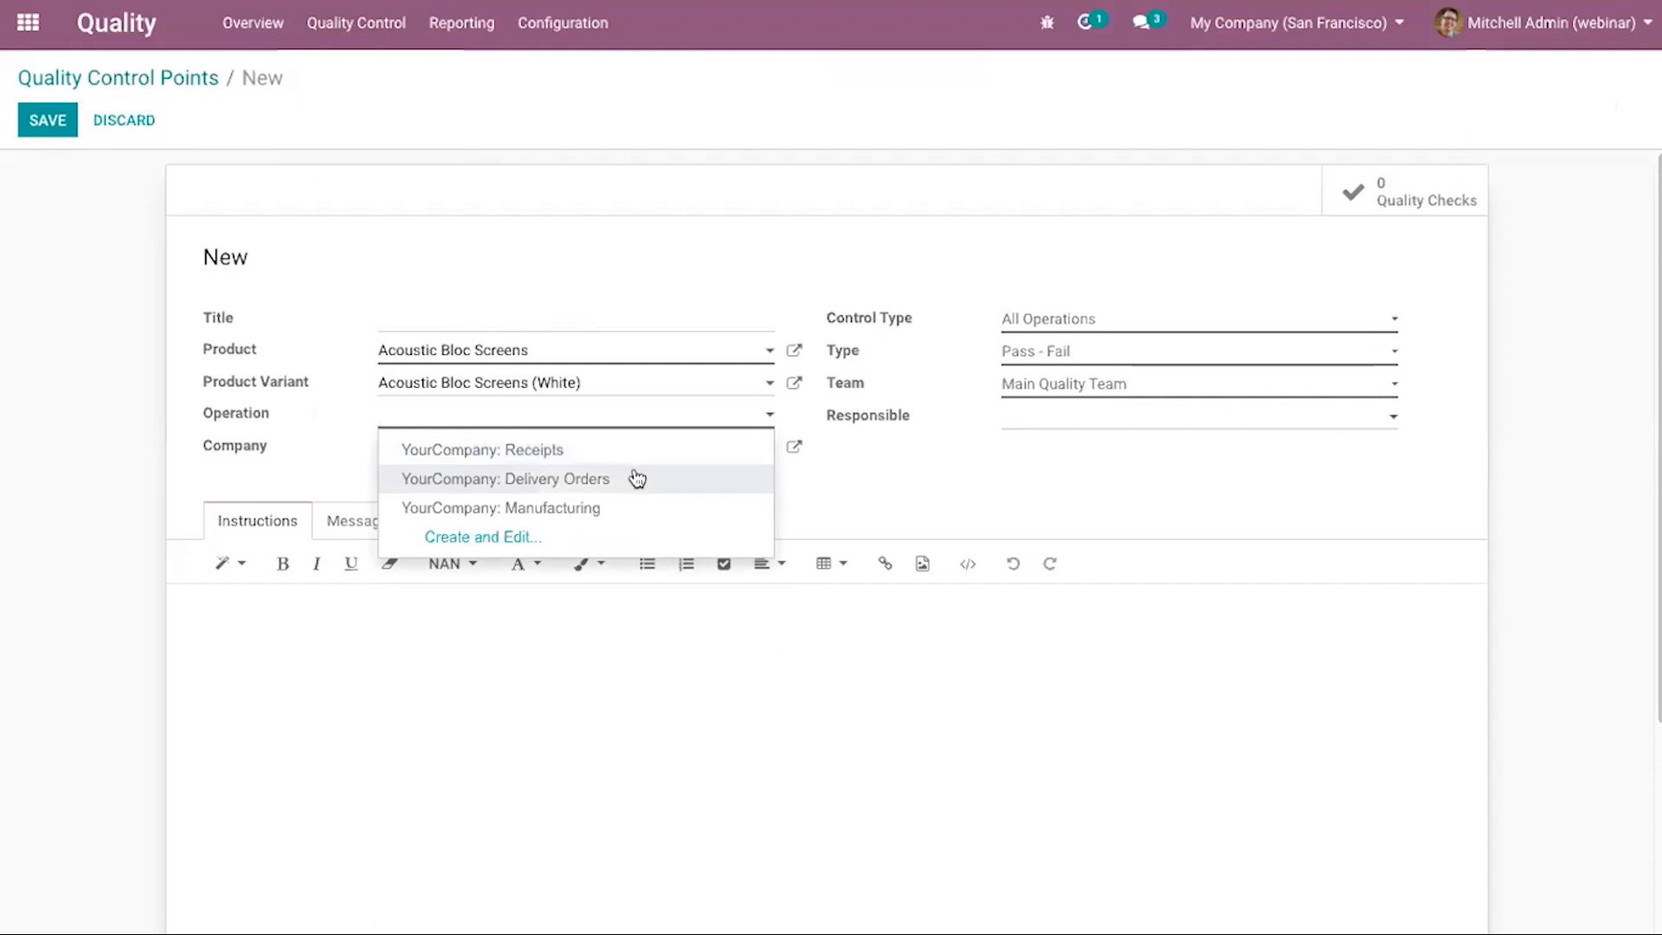
left_click(835, 485)
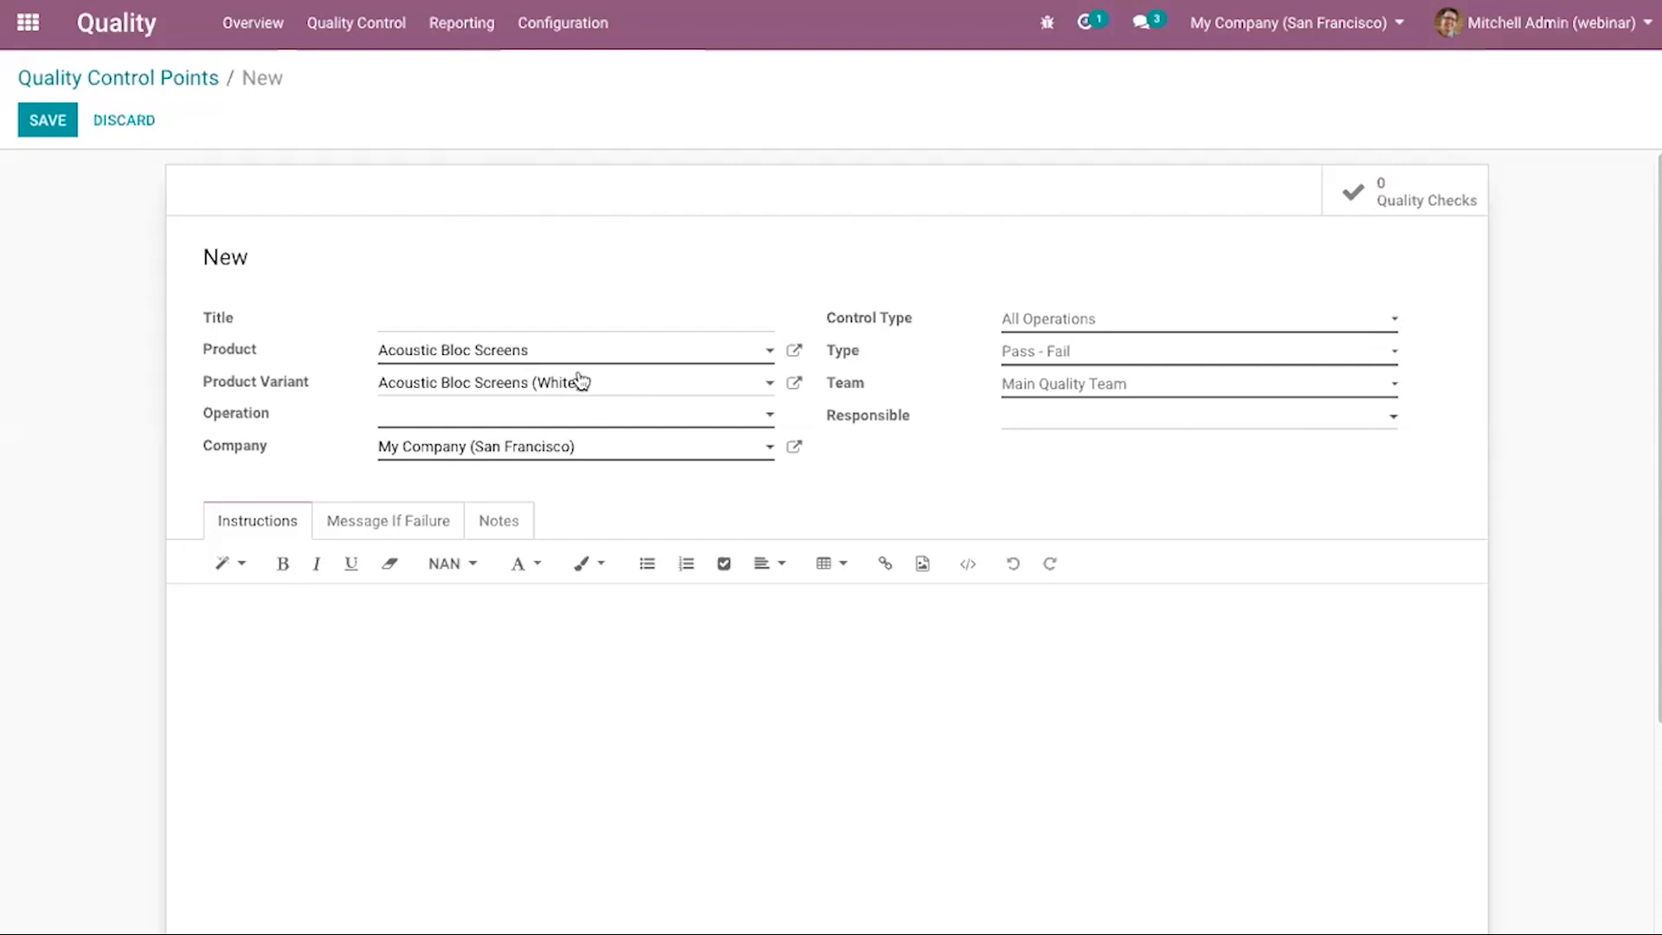
left_click(578, 419)
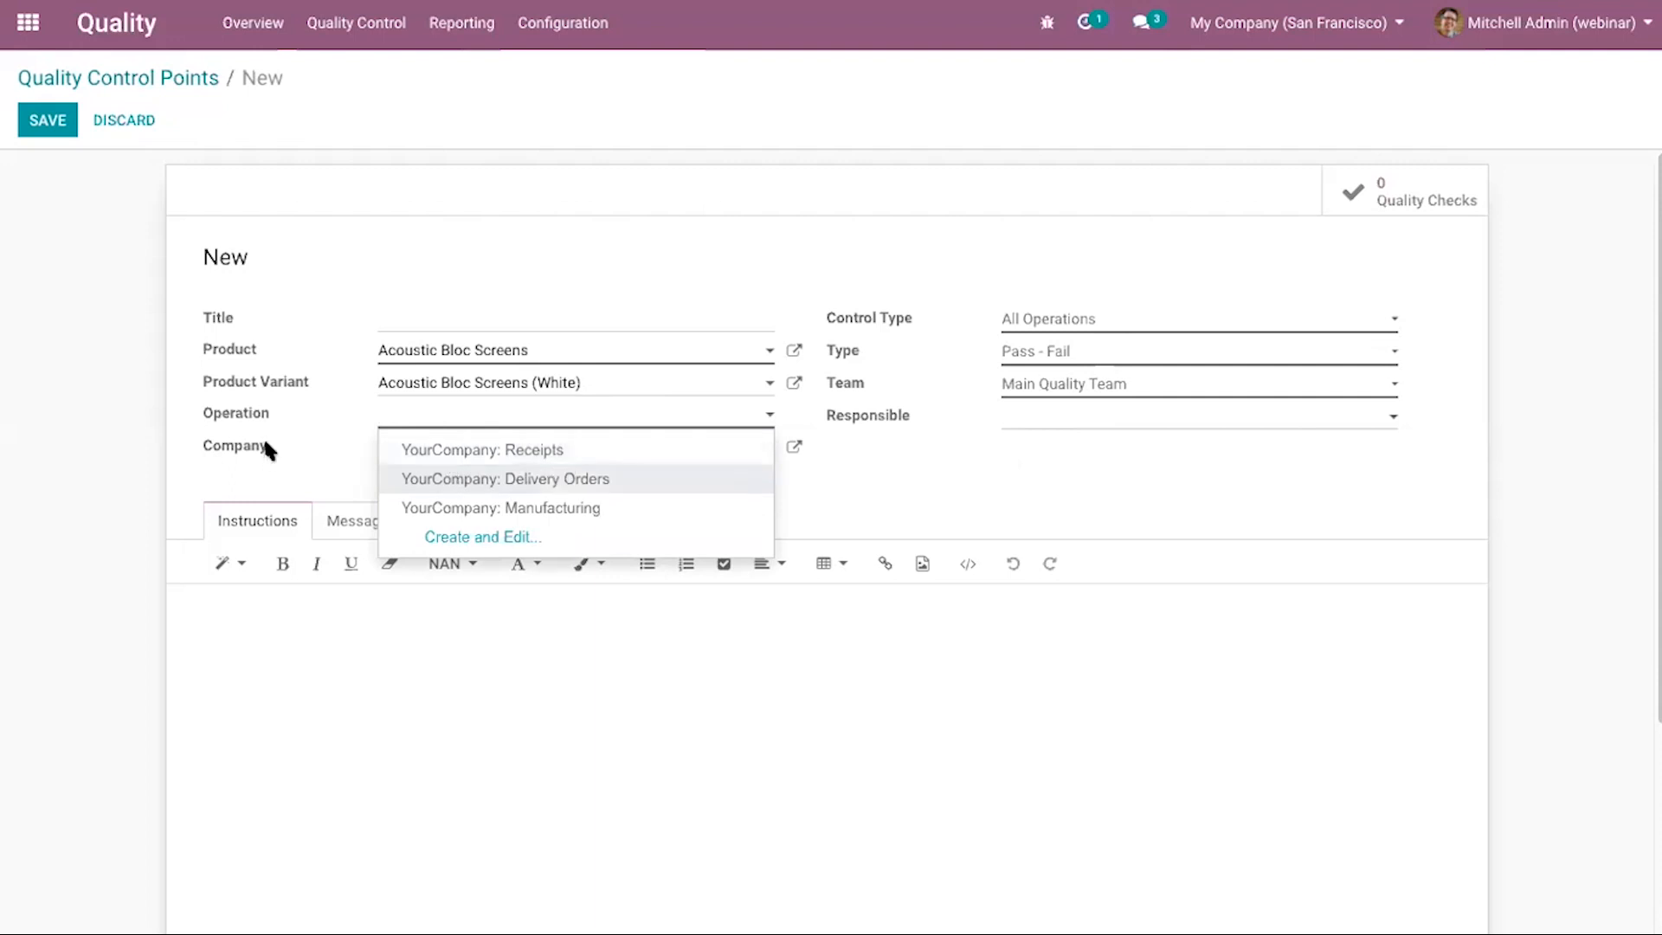
left_click(860, 483)
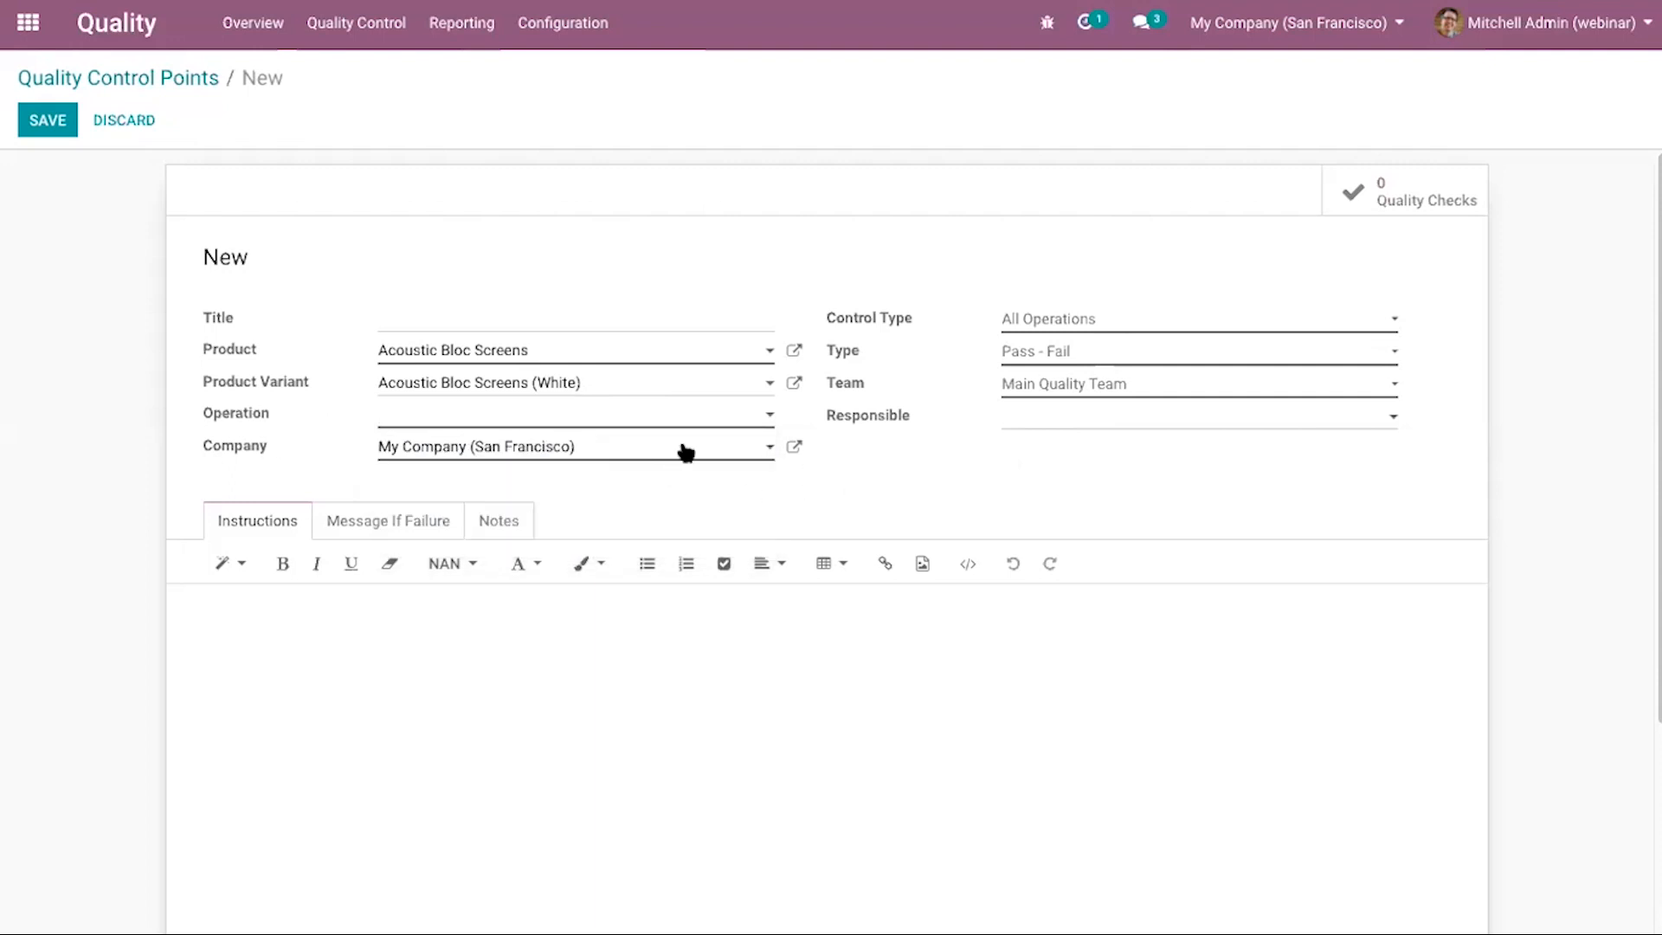
Look at the choices offered for the control point's control type and check type.
left_click(1109, 318)
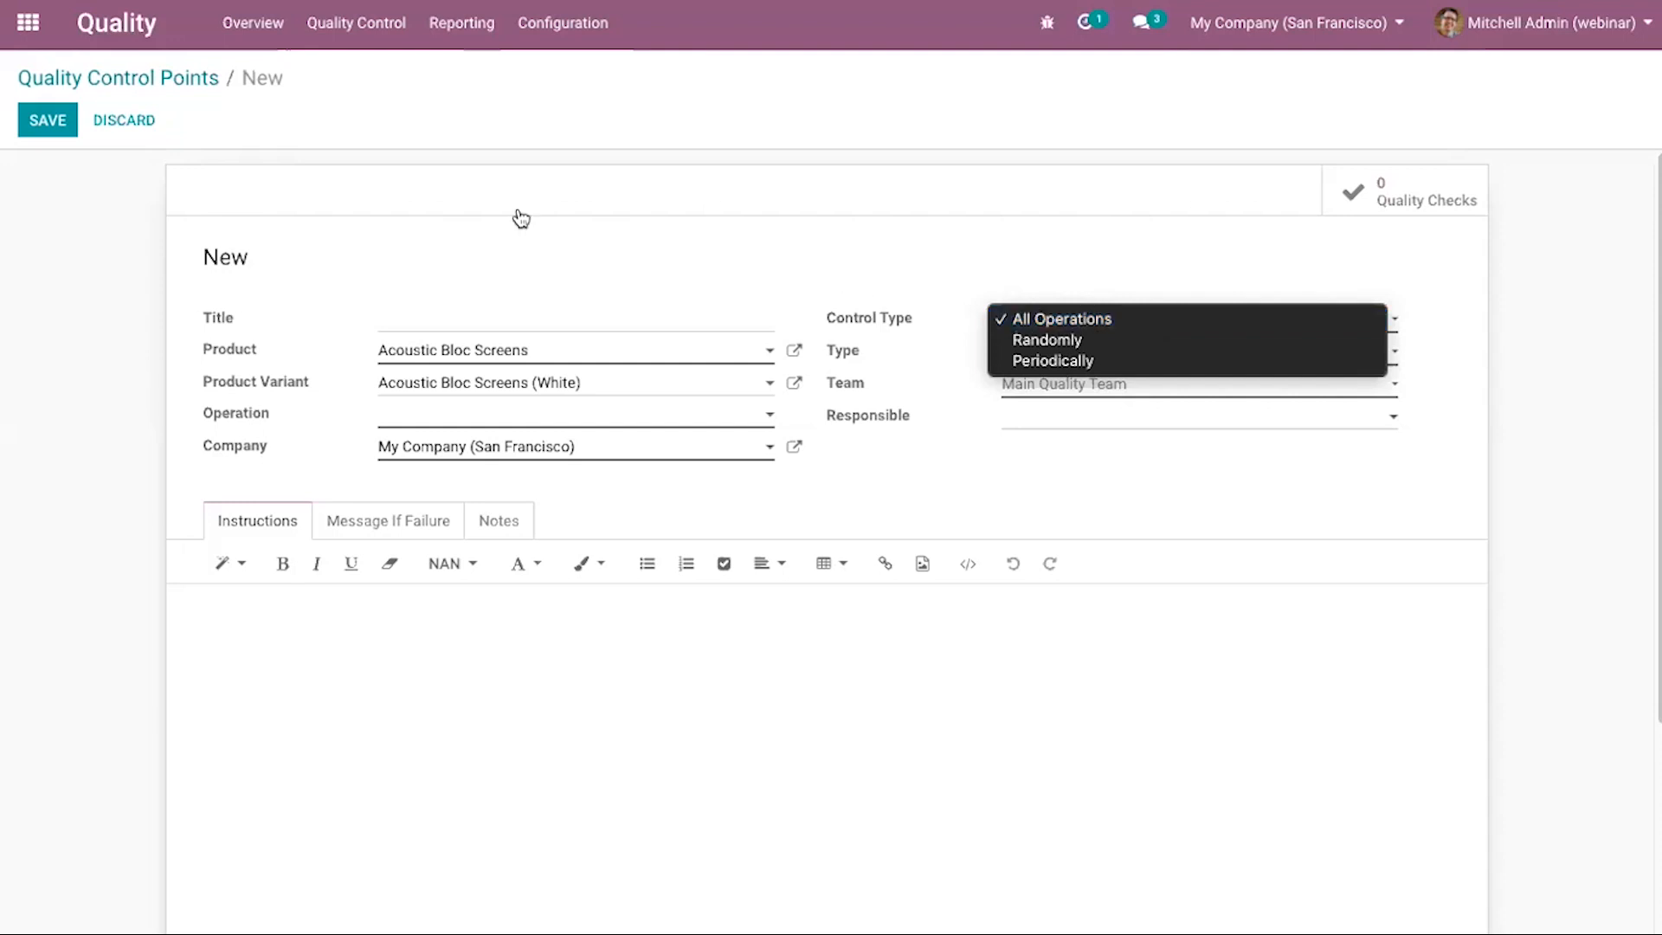
left_click(386, 29)
left_click(382, 26)
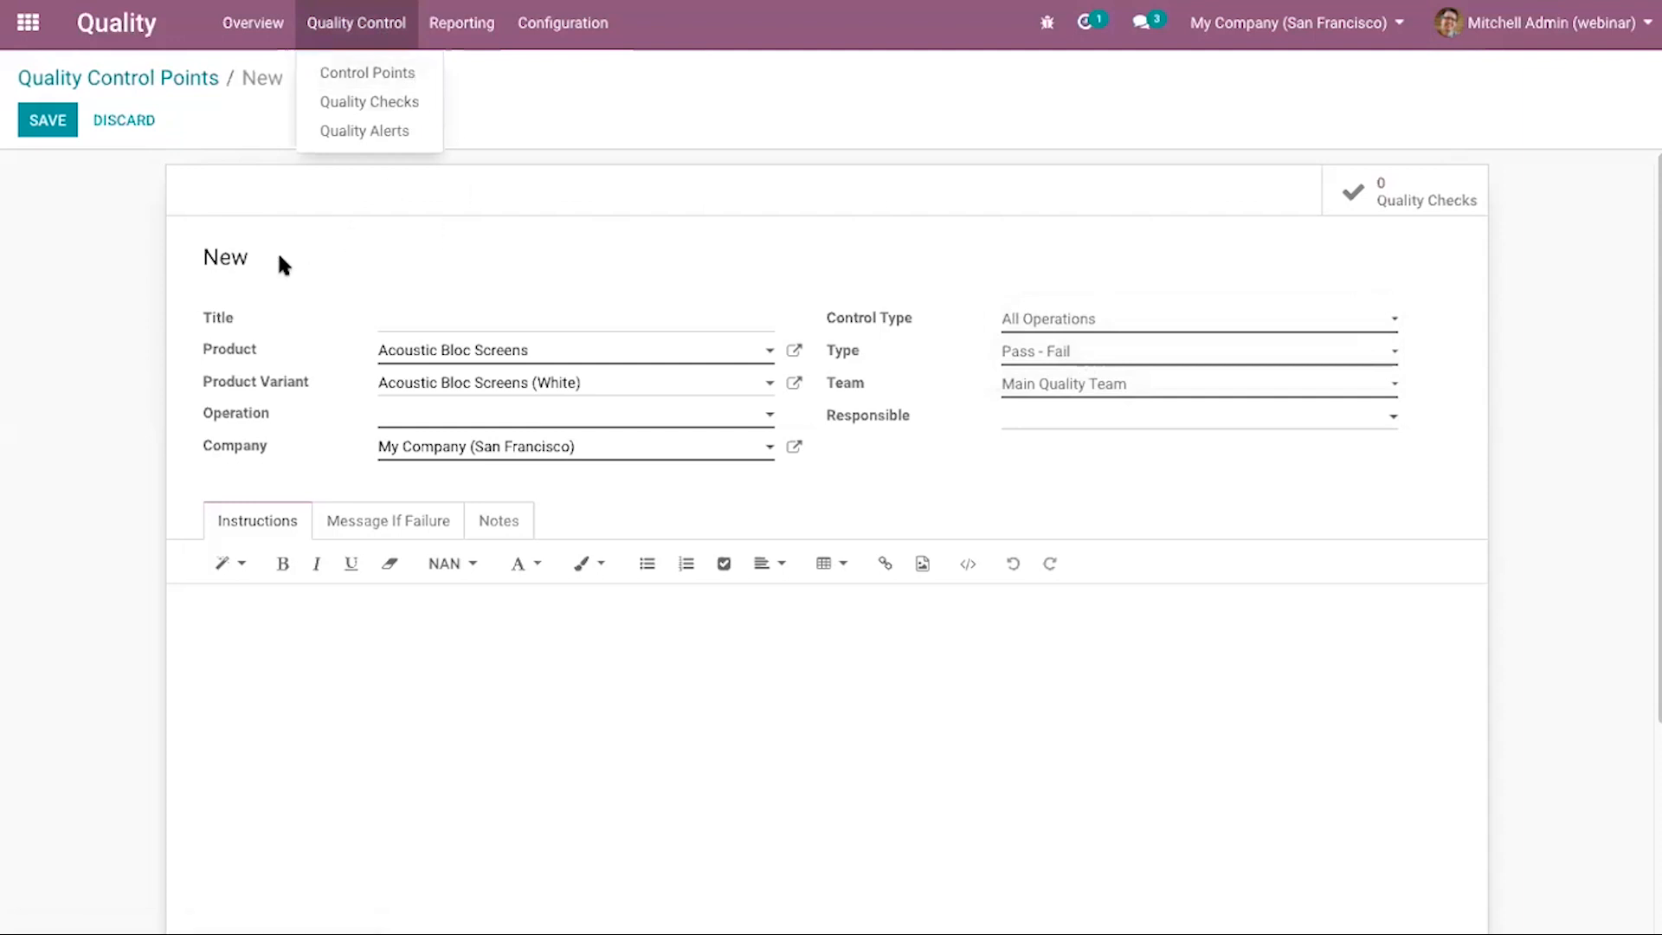
left_click(1059, 247)
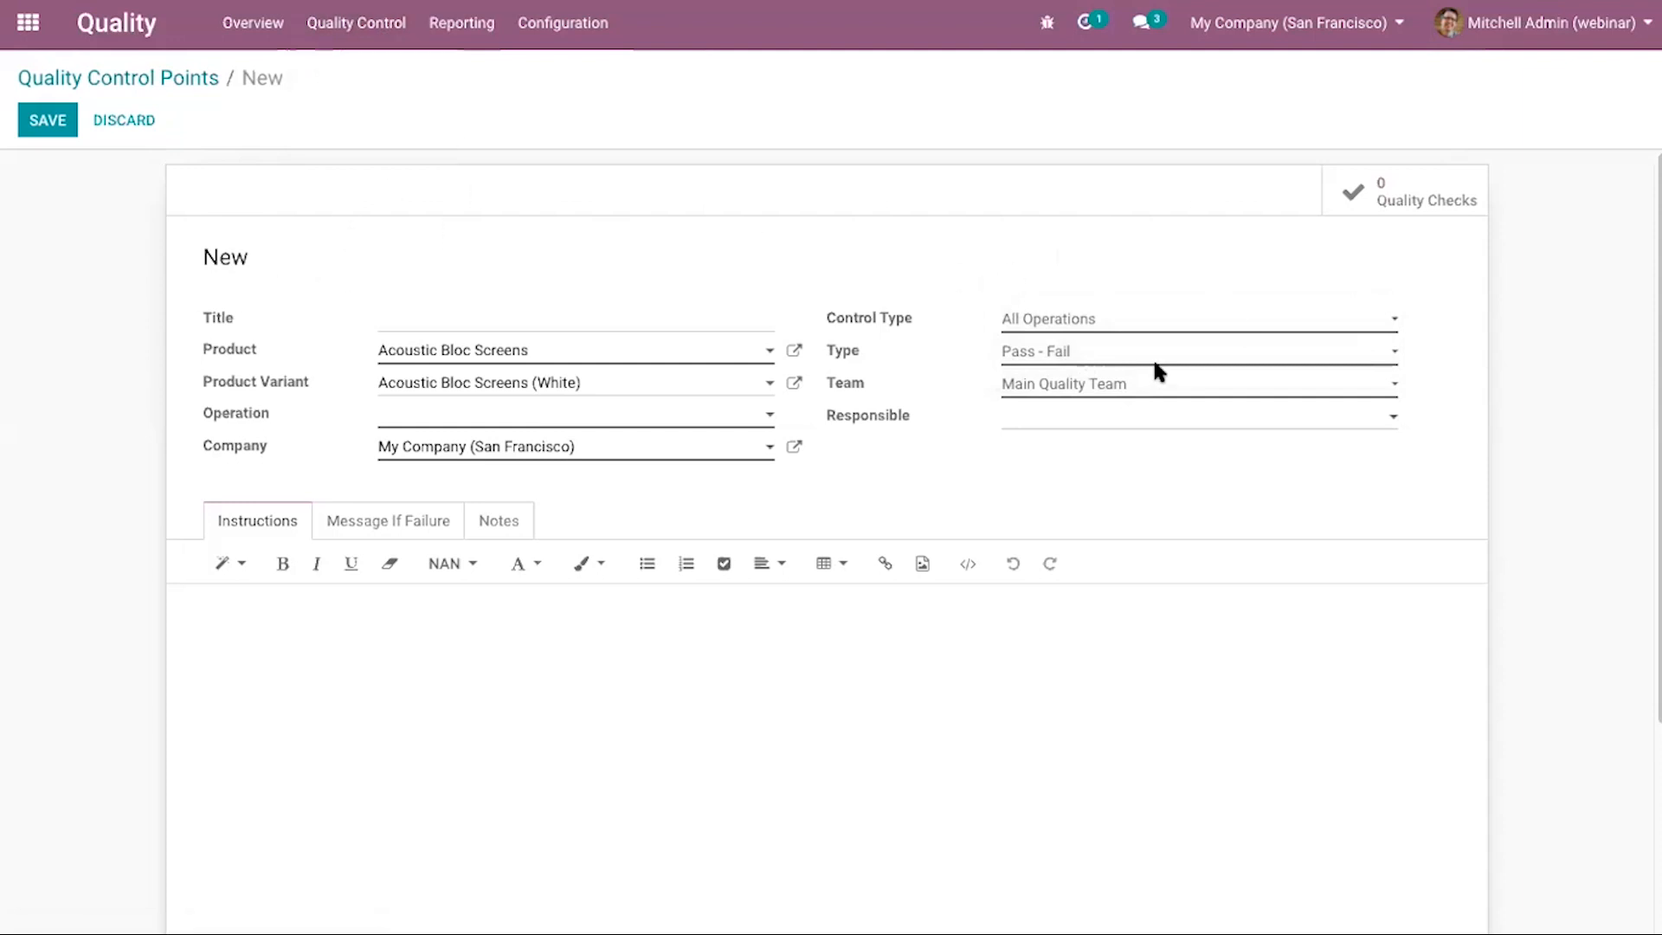
left_click(1172, 357)
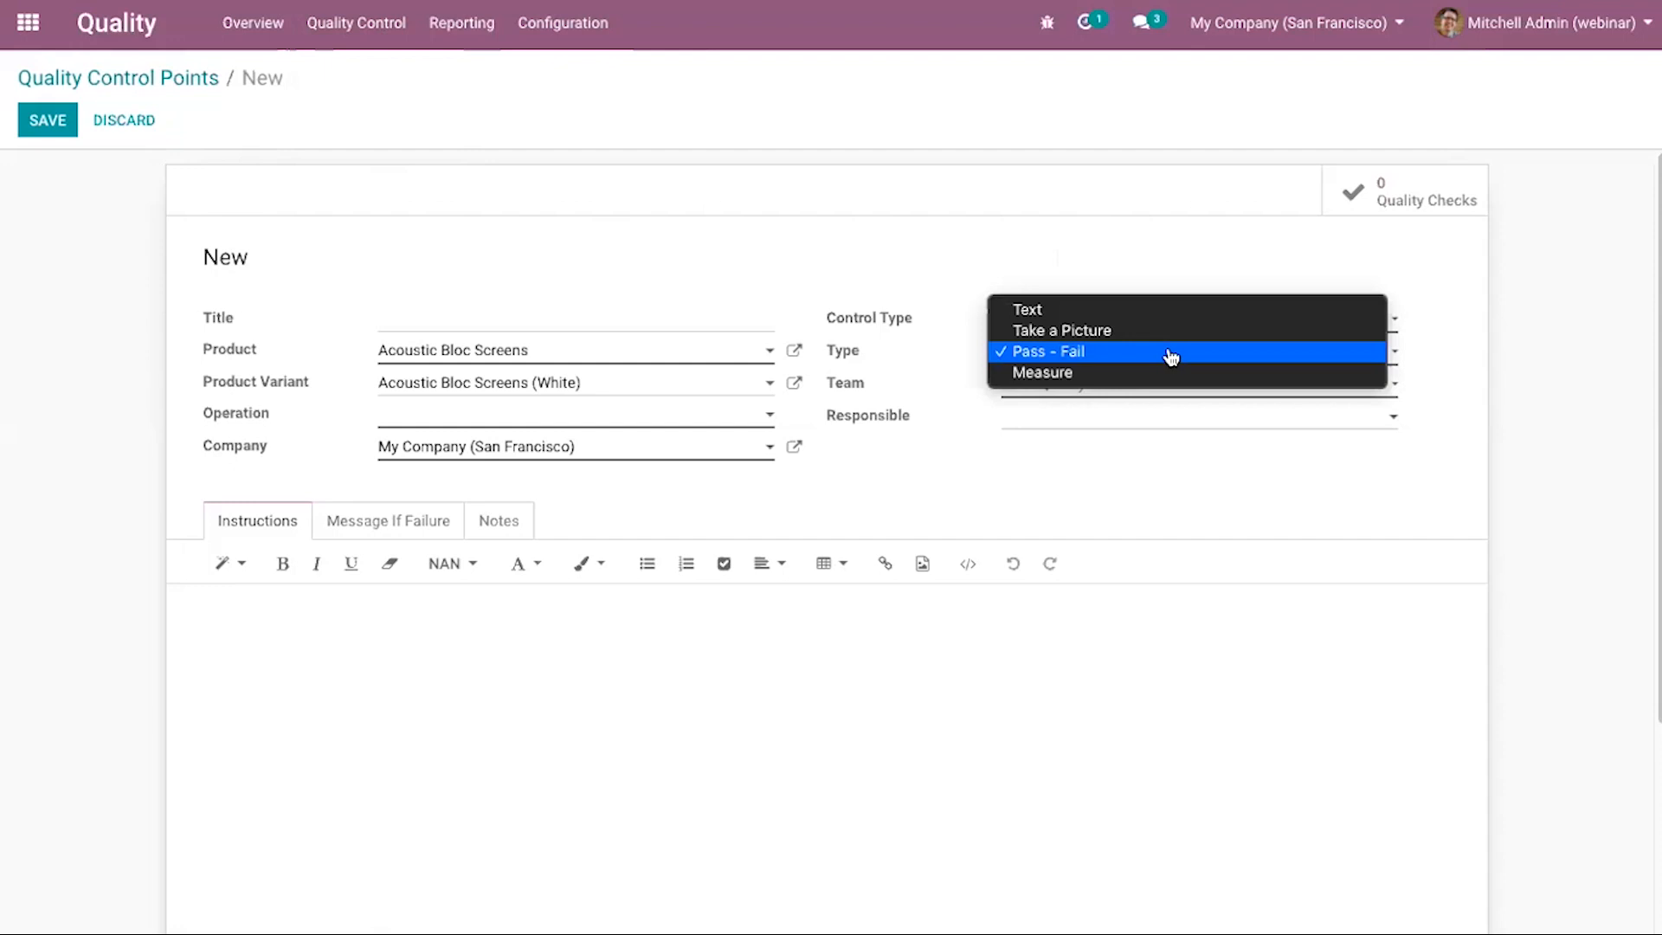
left_click(1337, 254)
left_click(1269, 327)
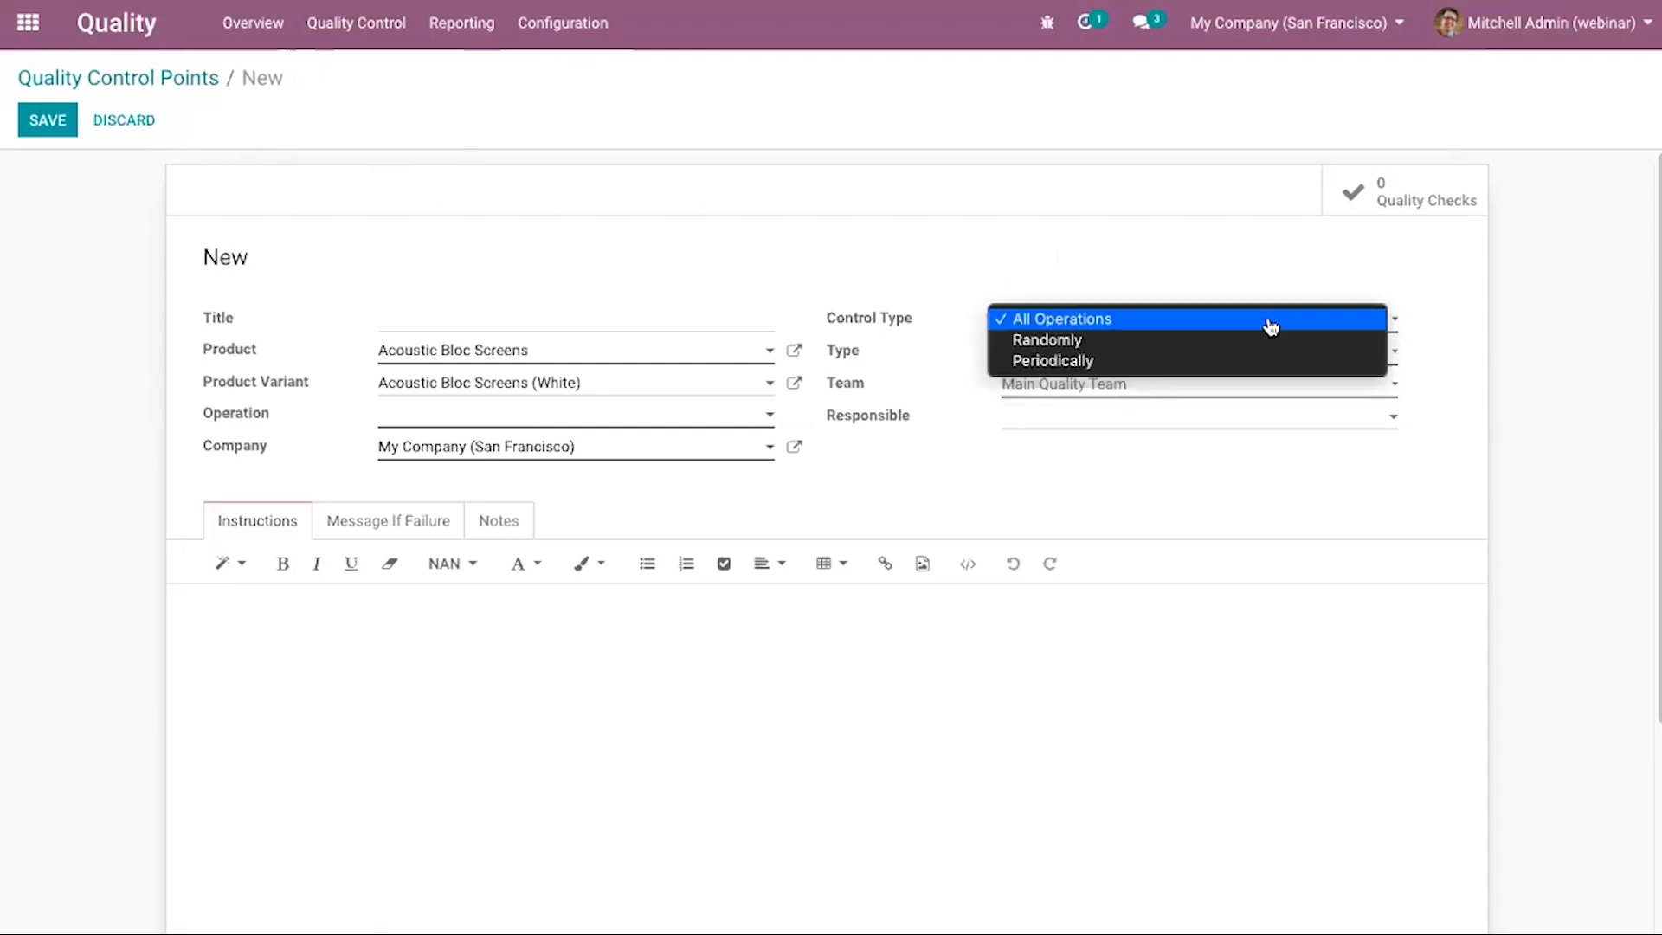
left_click(1059, 361)
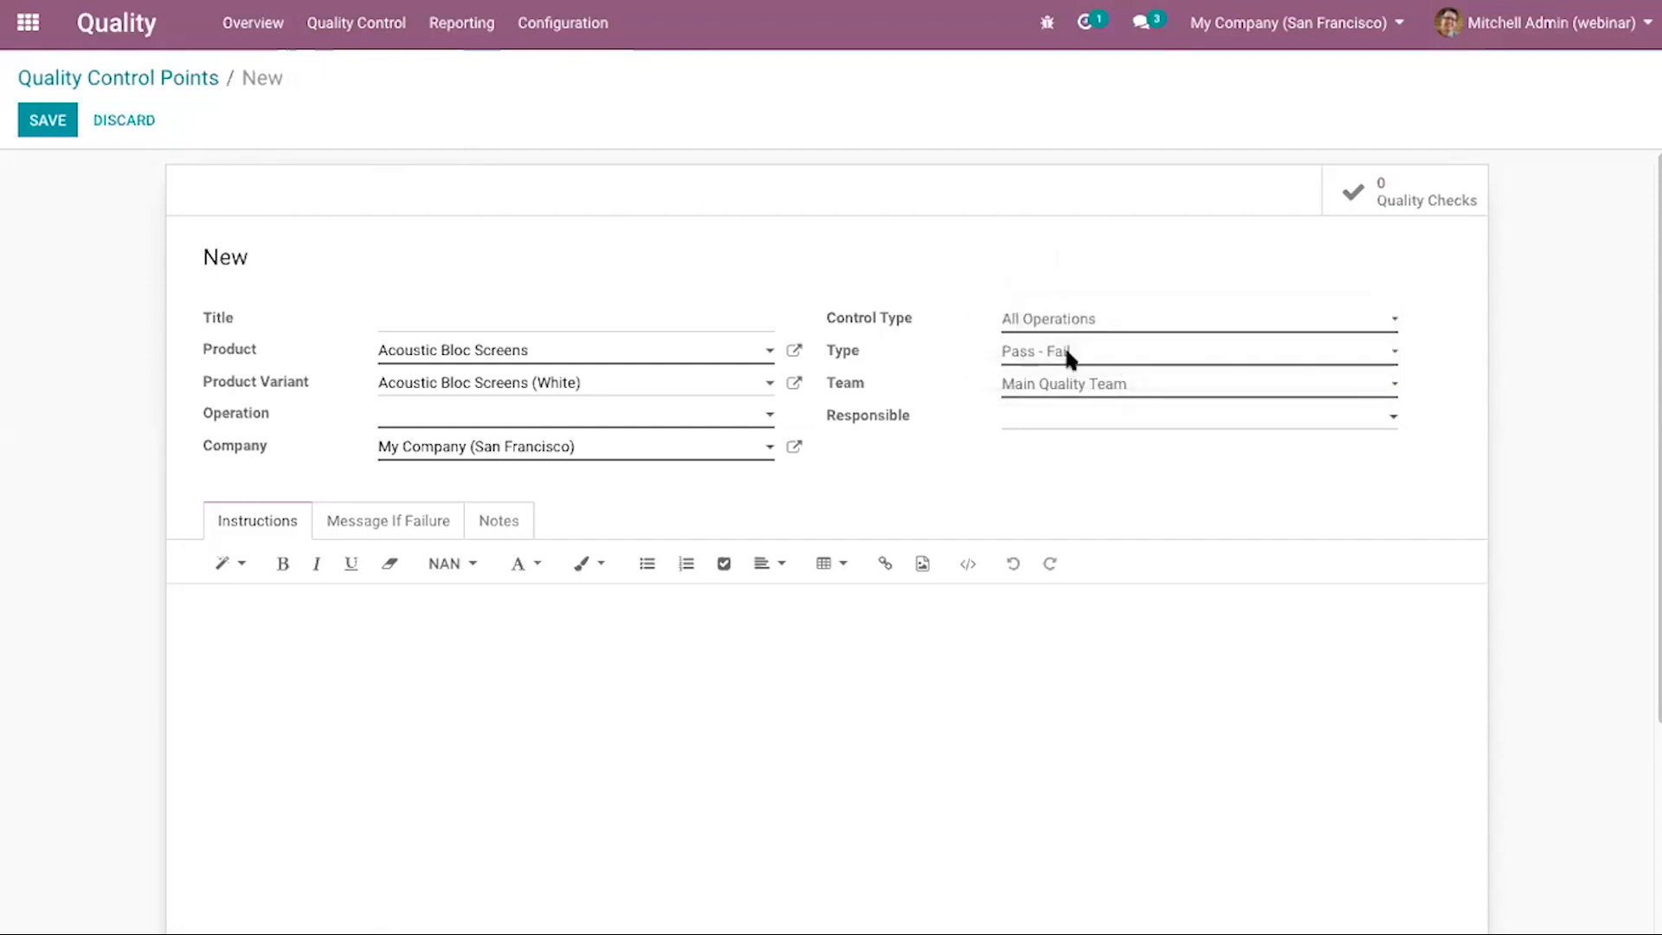
left_click(1065, 358)
left_click(946, 363)
Set the control type to Periodically and look at the units available for the control frequency.
left_click(1089, 324)
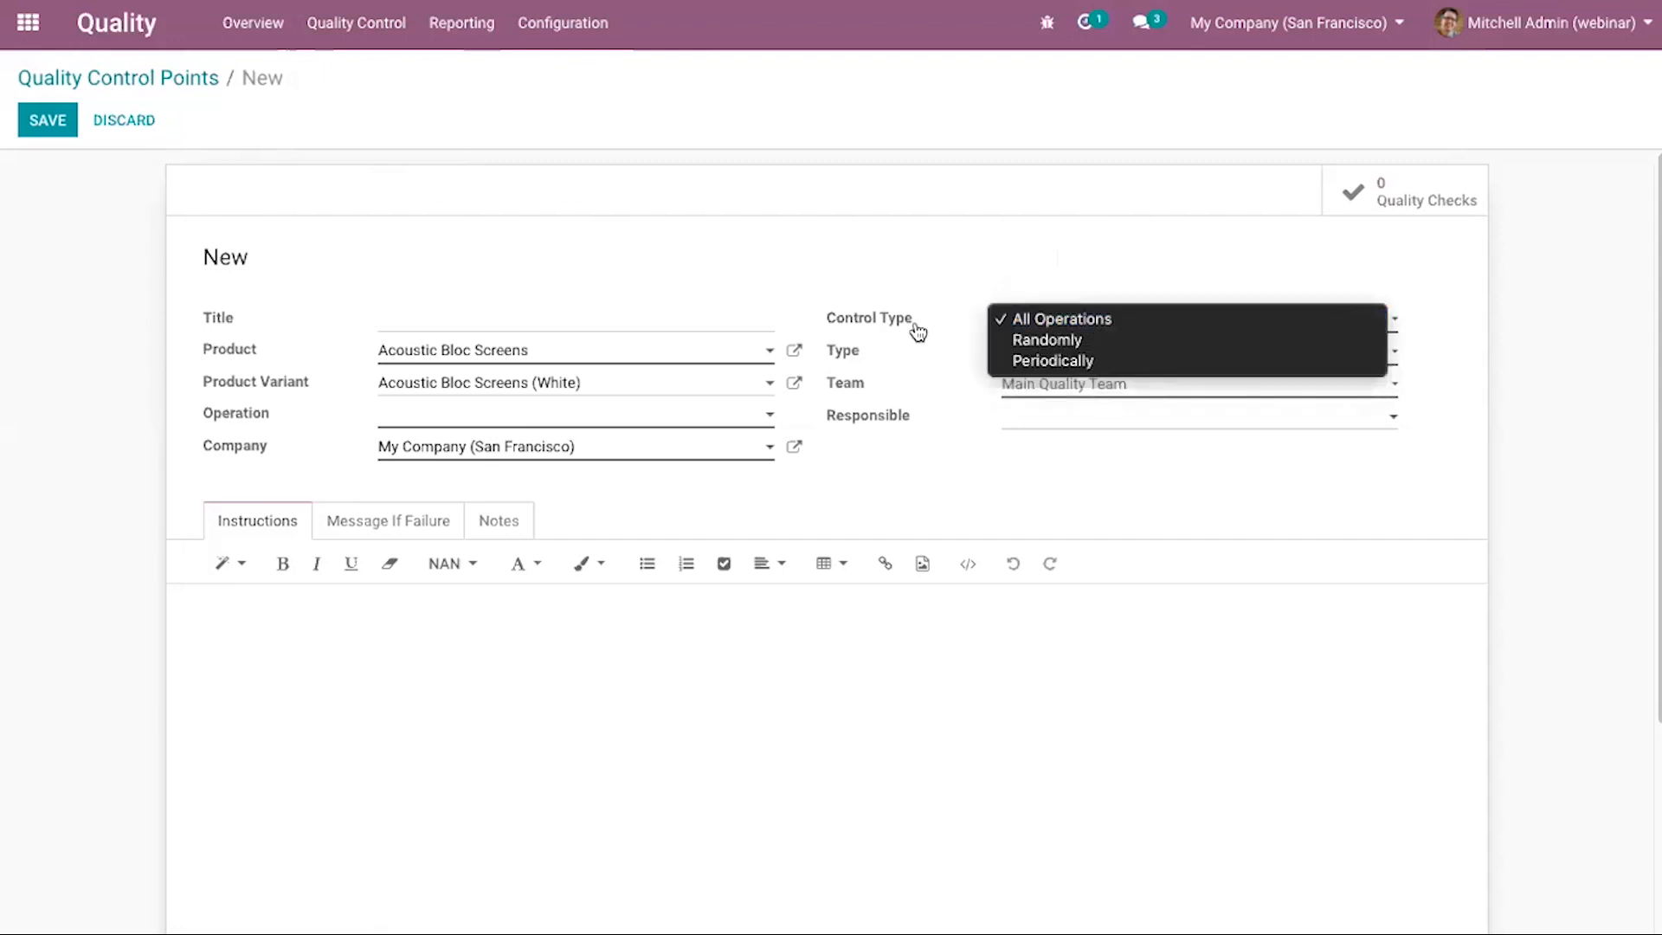
left_click(1099, 361)
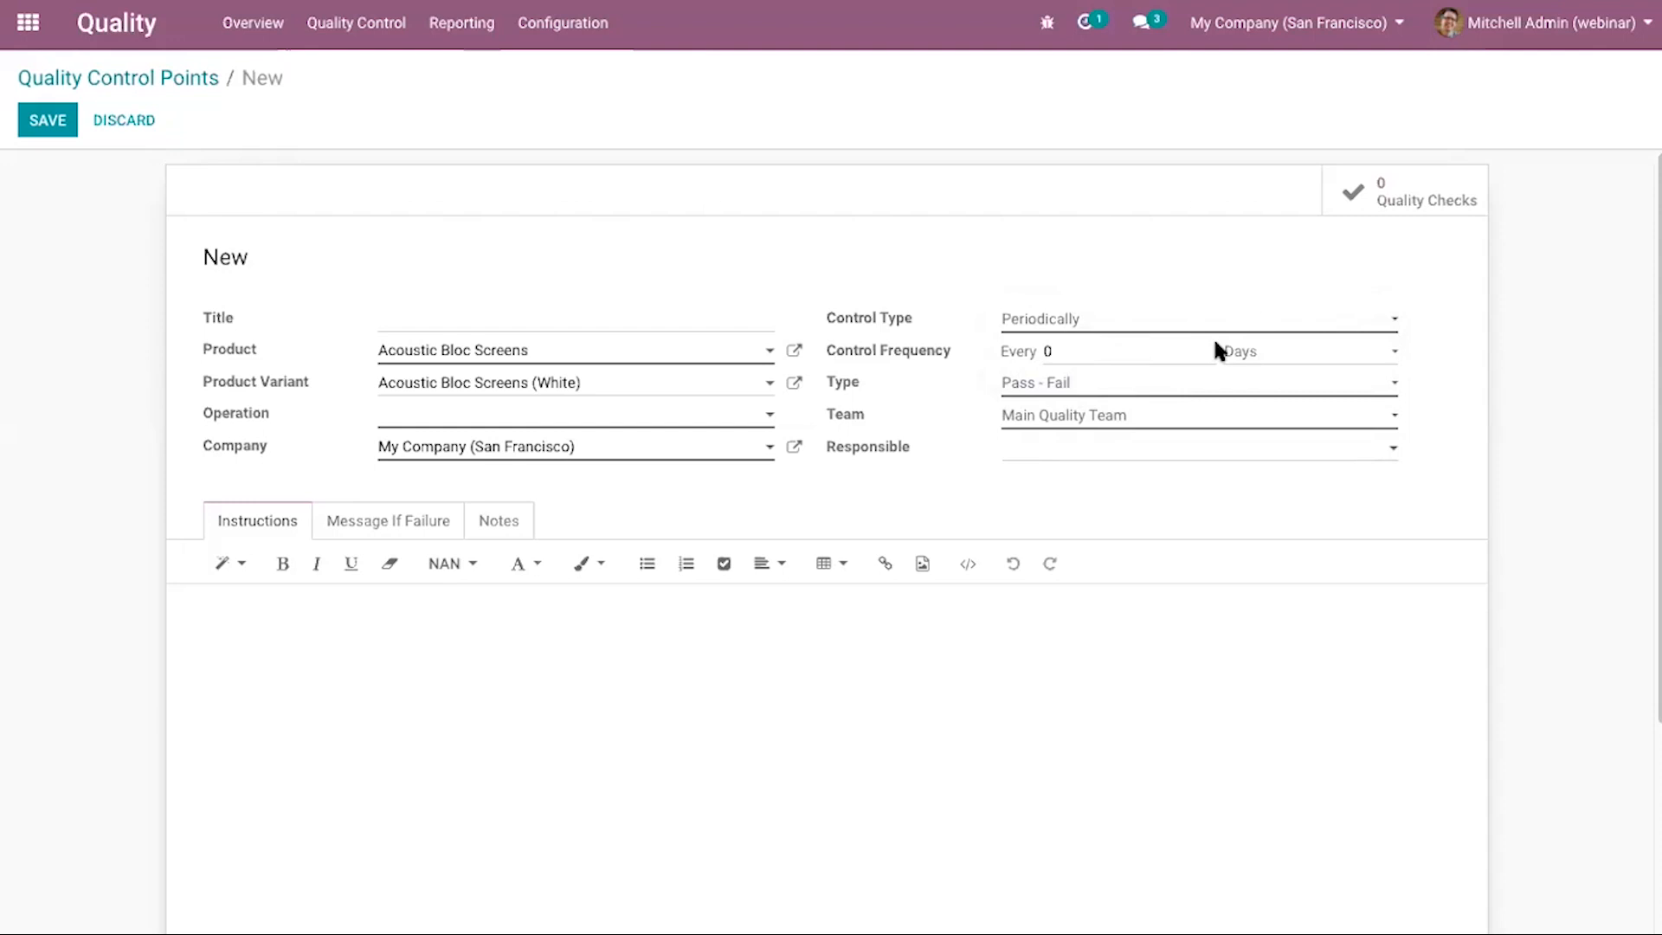
left_click(1279, 355)
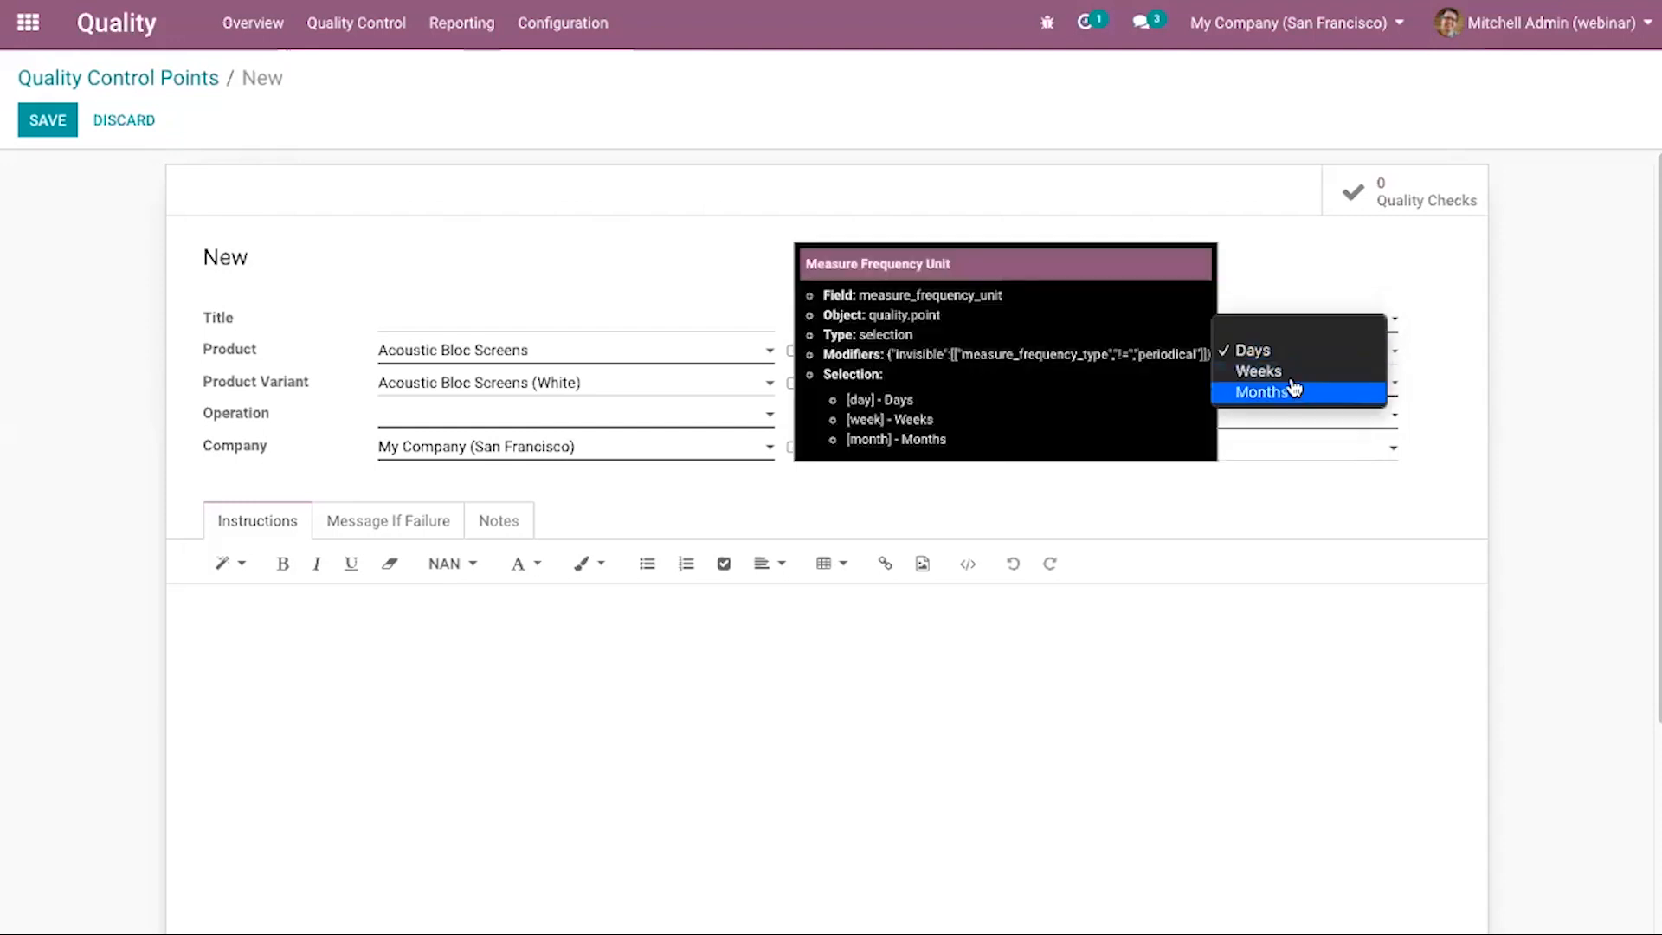
left_click(1291, 271)
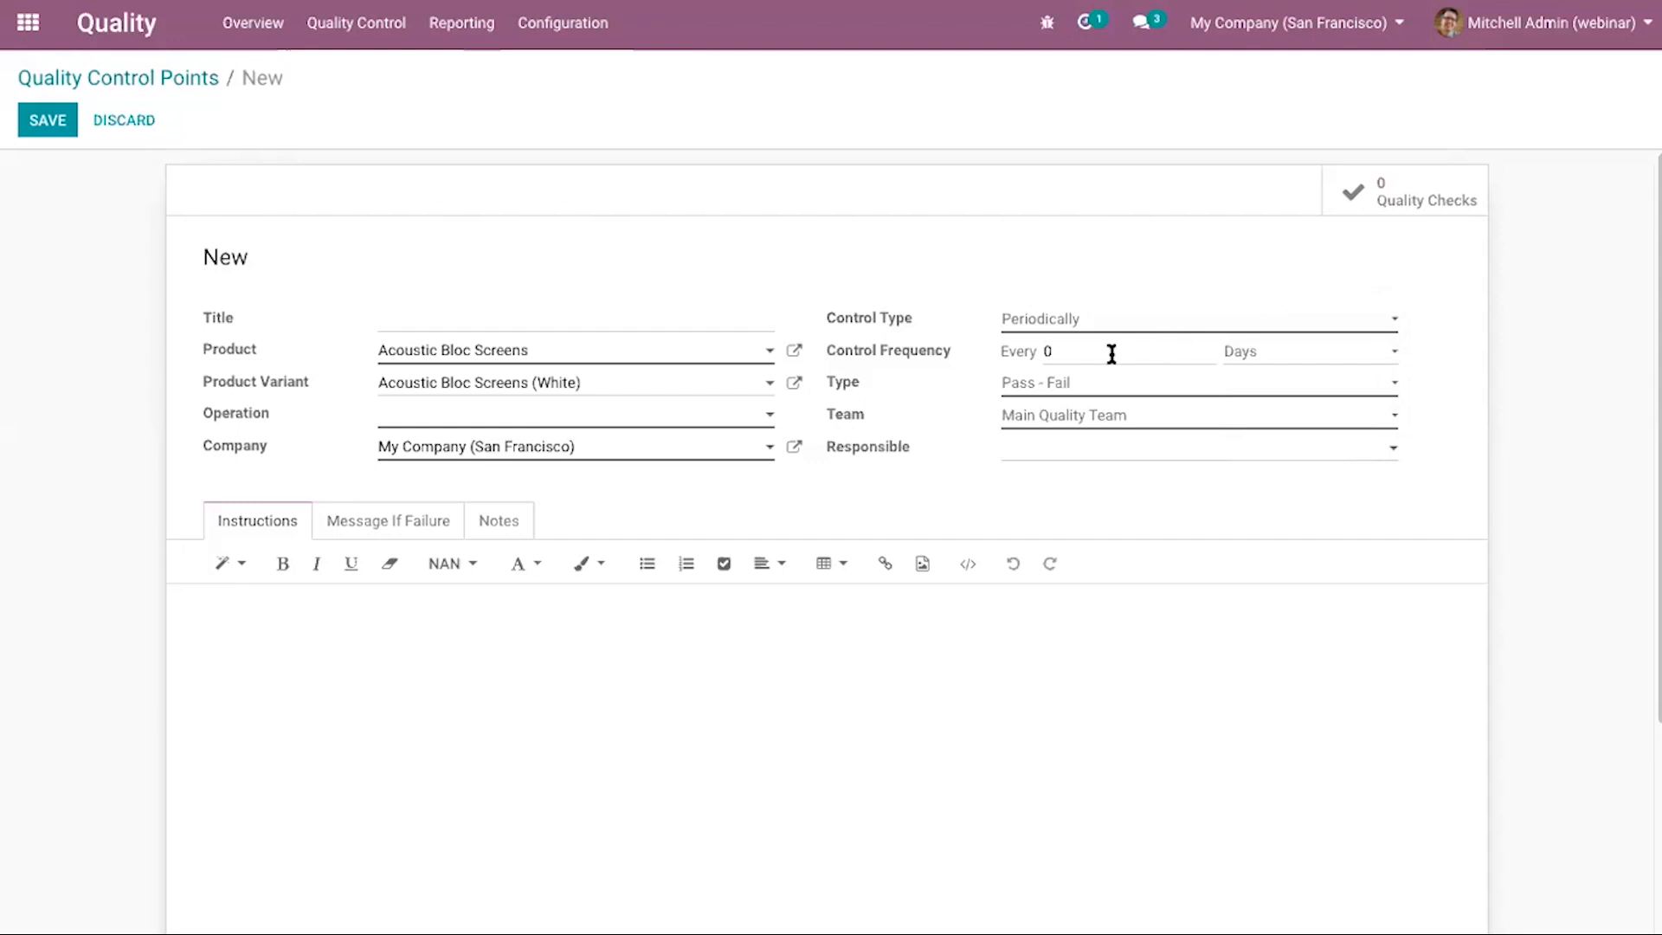
Try Measure as the control point's check type and look at its norm and tolerance fields.
left_click(1090, 383)
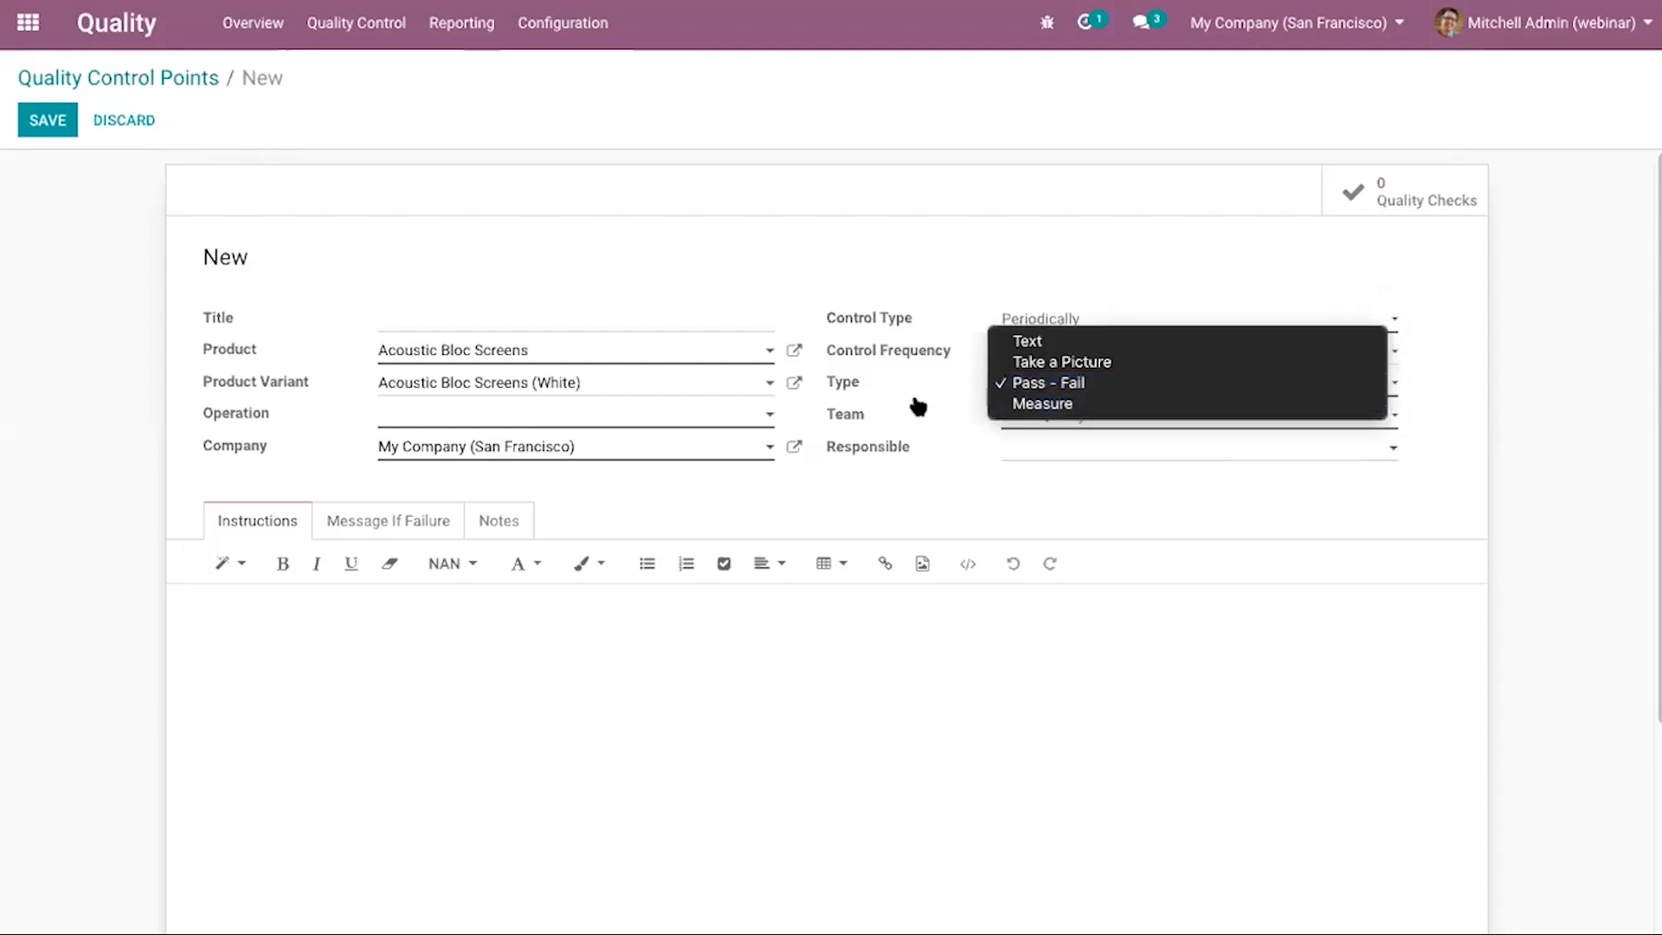
left_click(918, 405)
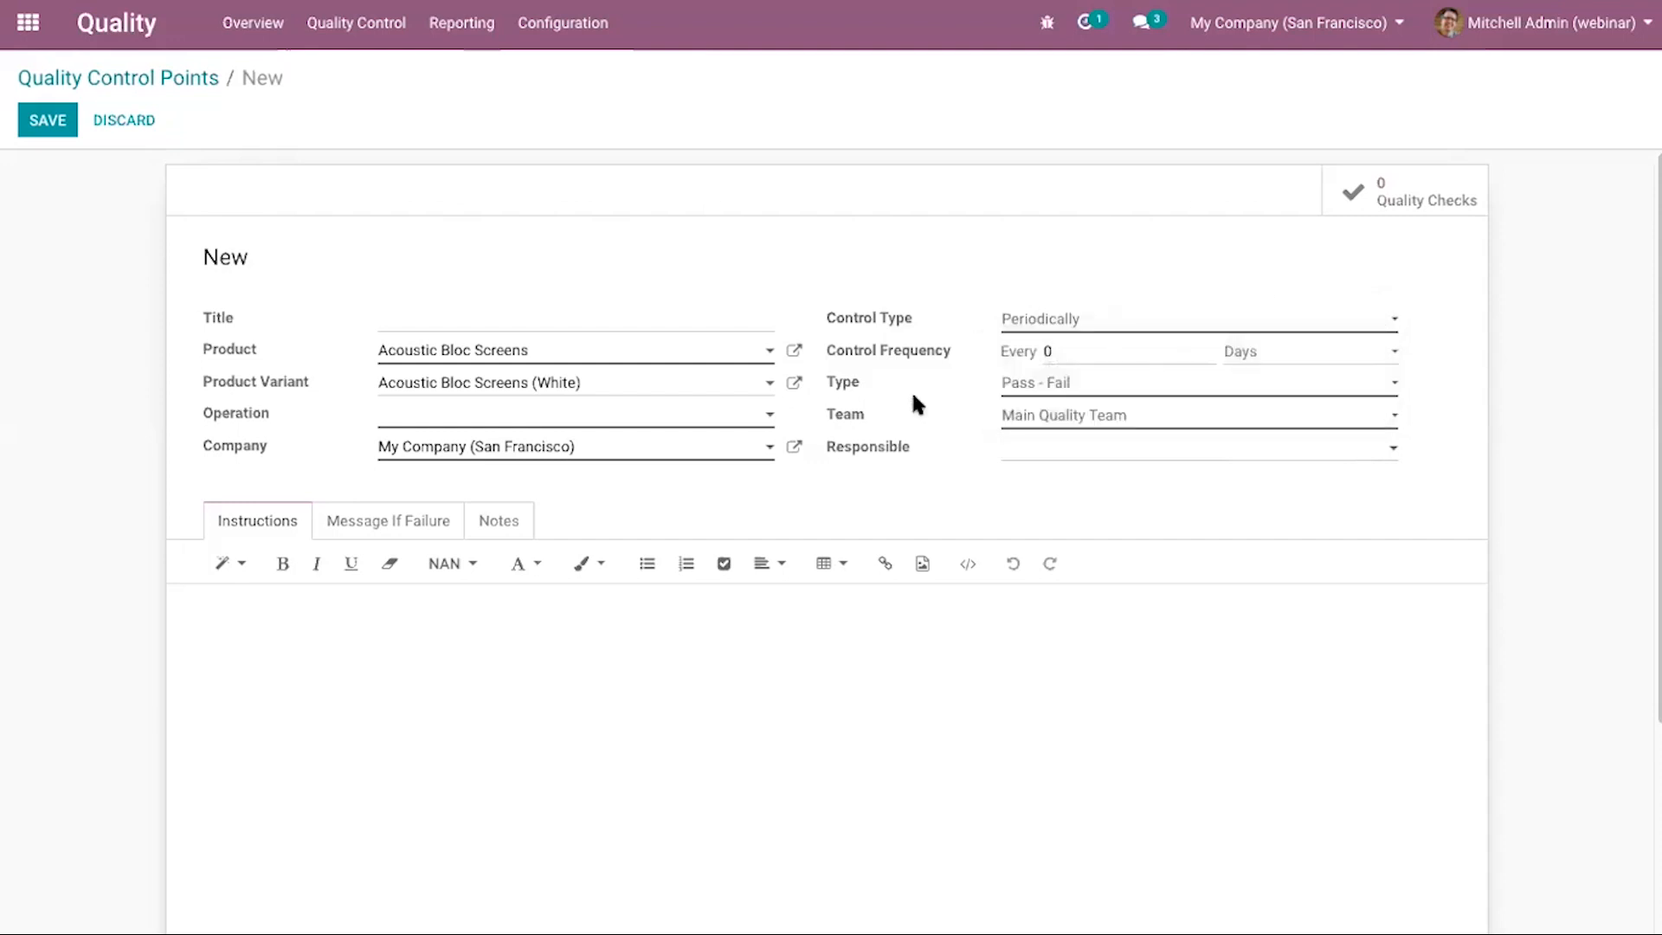
left_click(1050, 384)
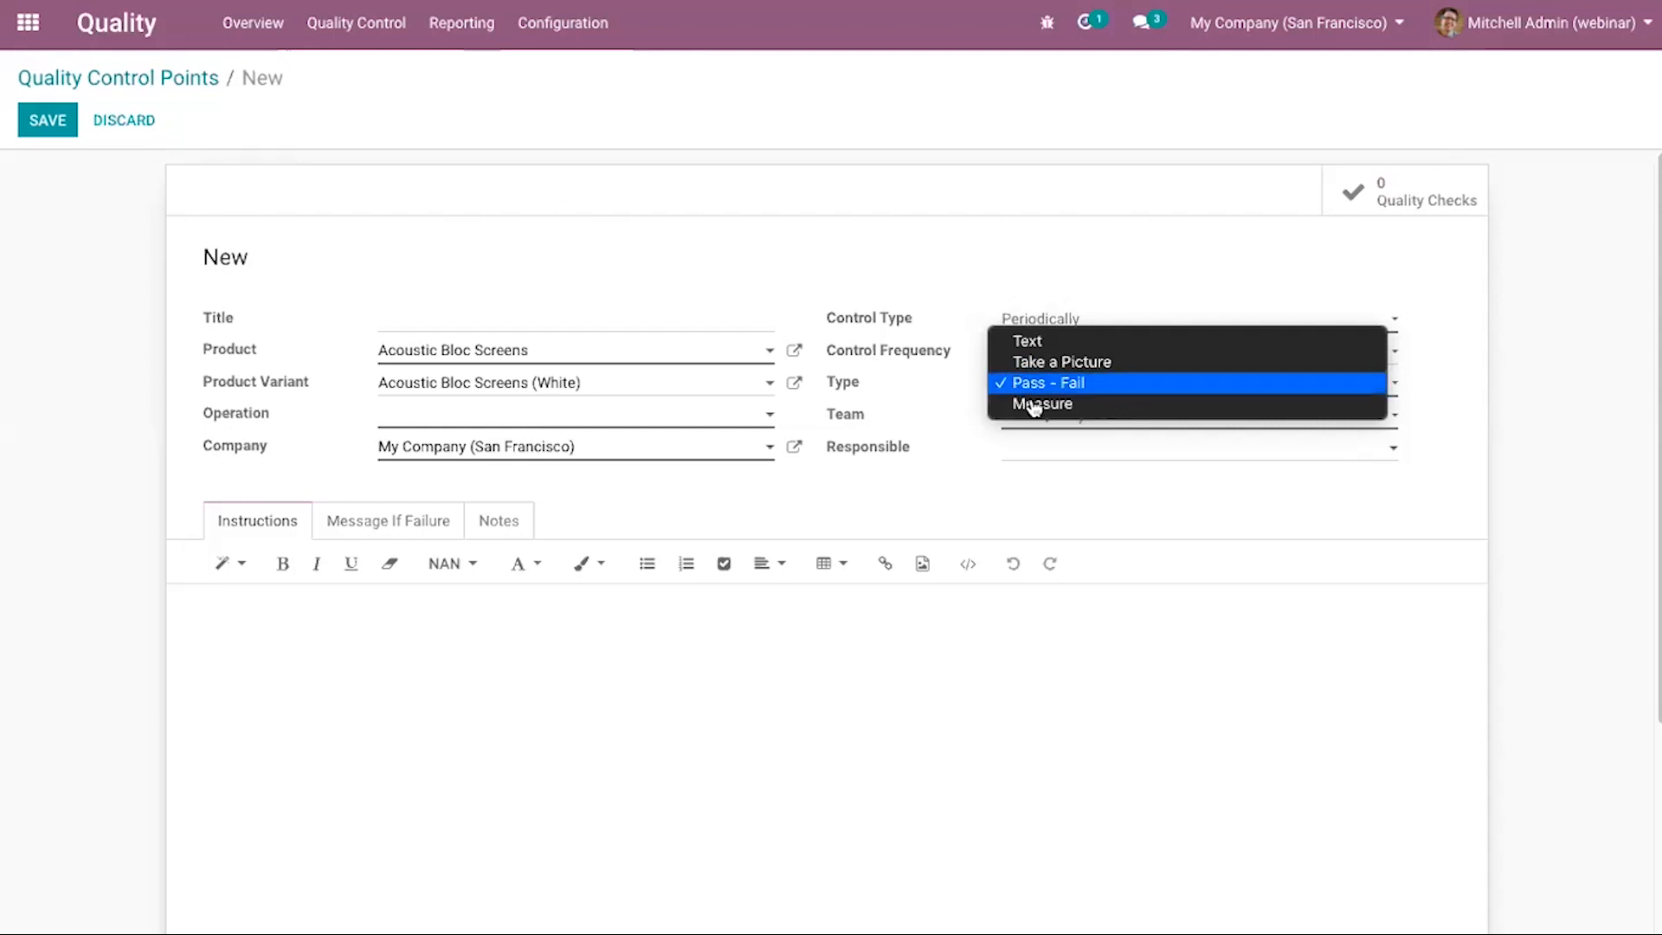
left_click(1081, 409)
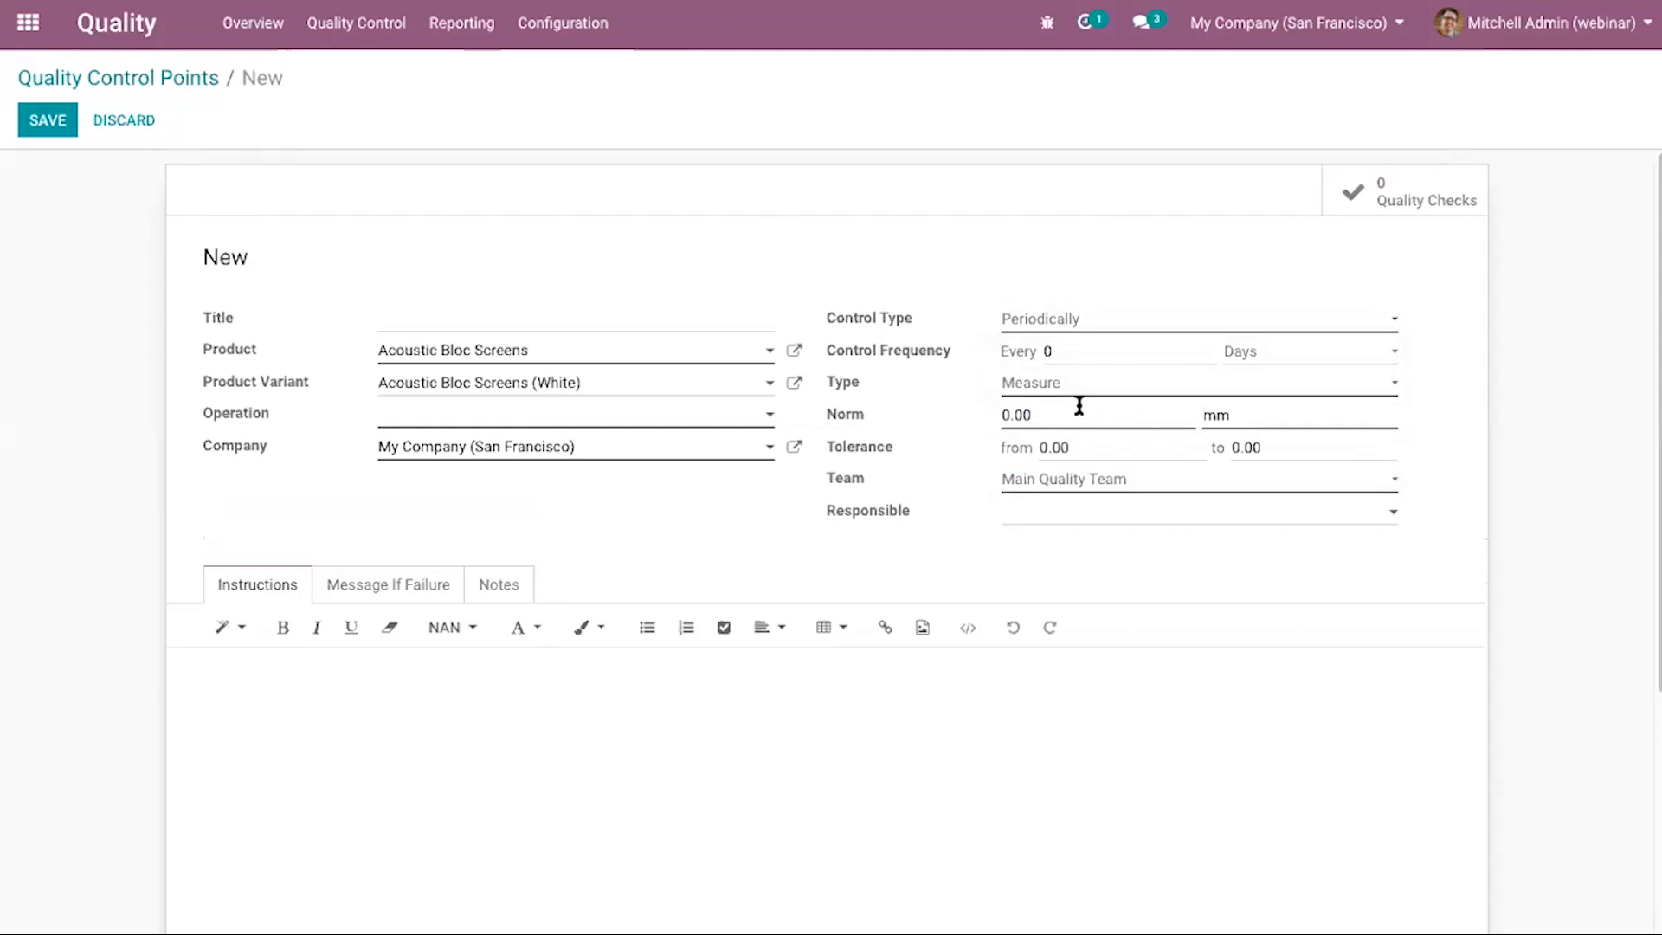
left_click(1106, 390)
left_click(1102, 385)
left_click(1063, 416)
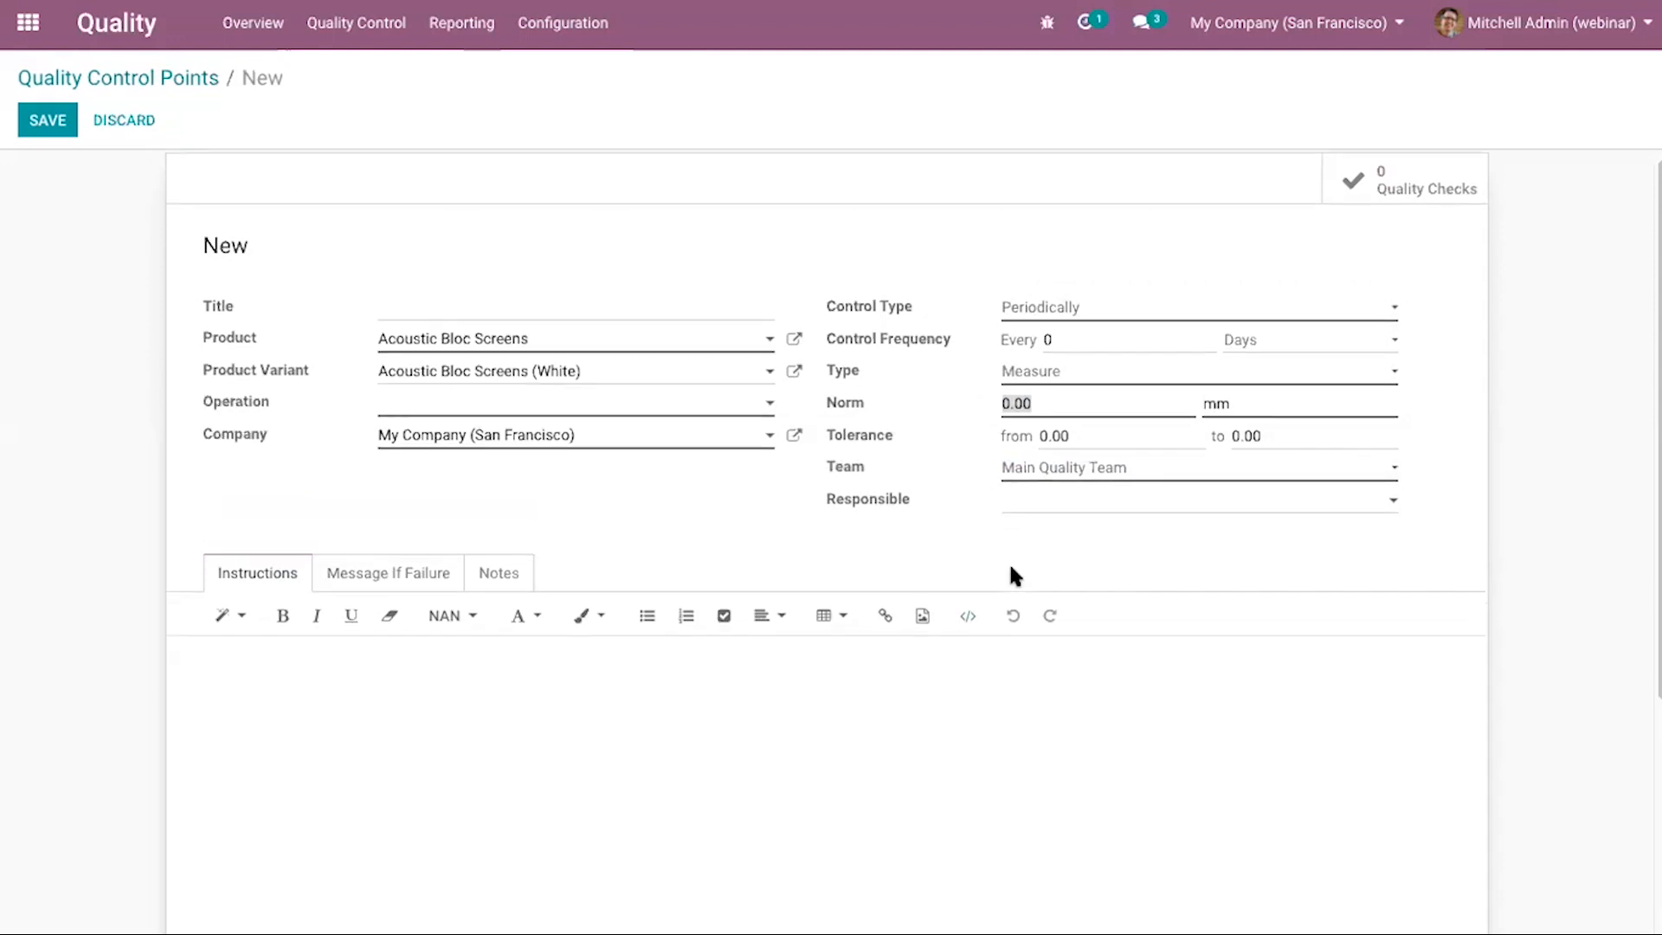
scroll(1009, 561, "down", 1)
left_click(1098, 472)
left_click(781, 519)
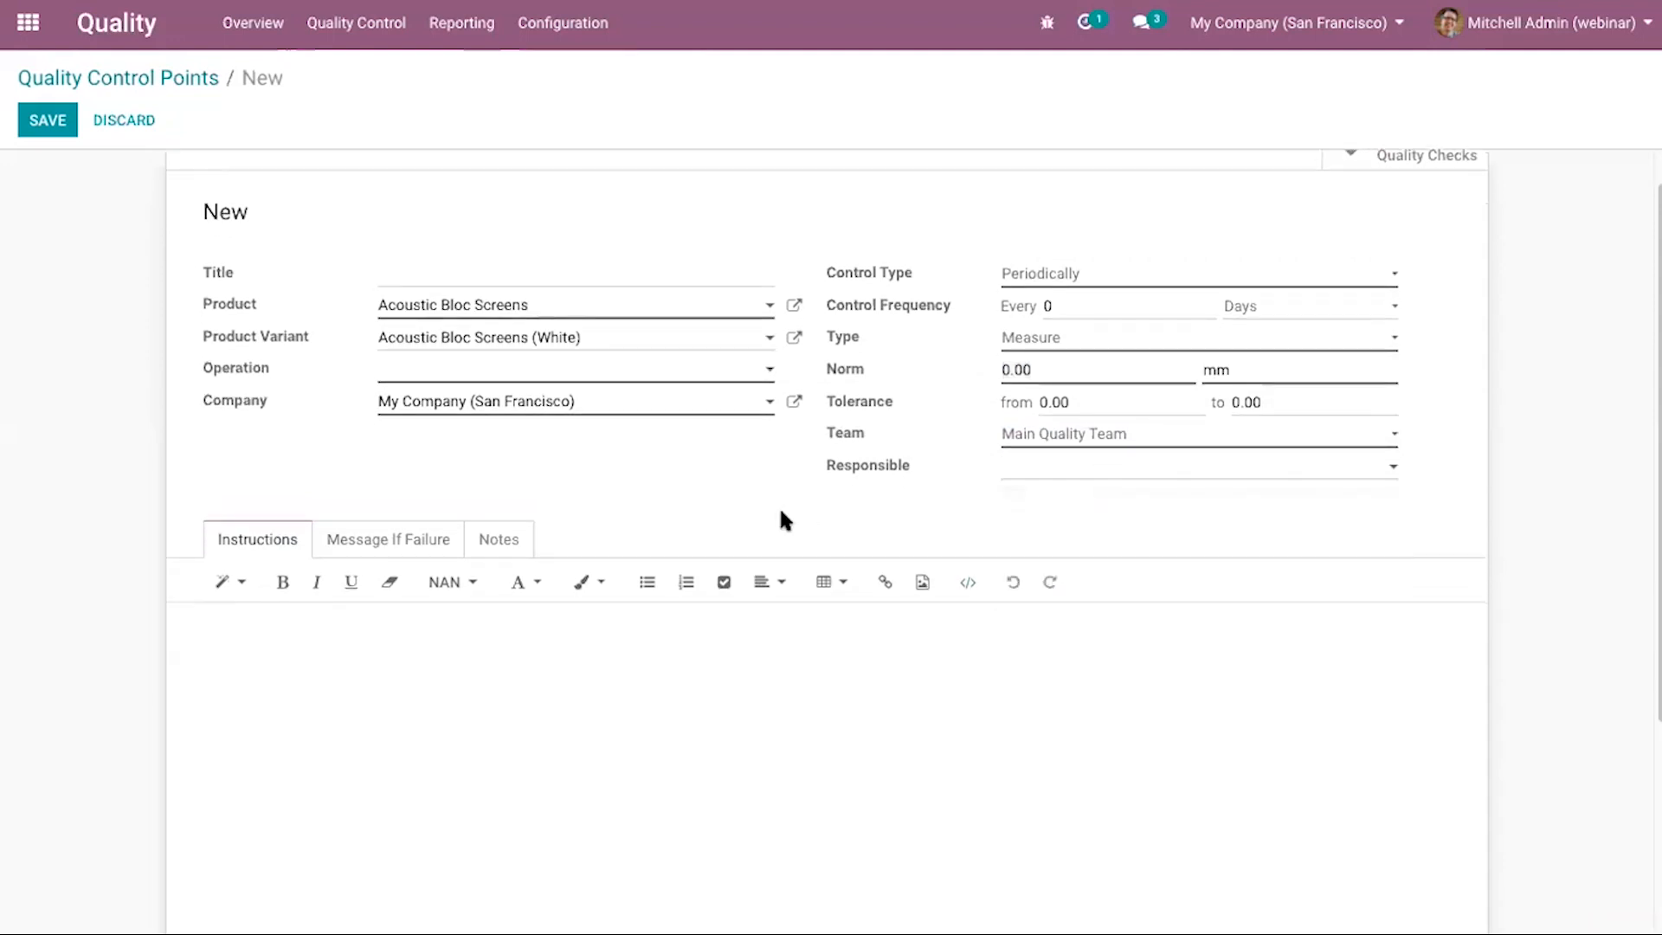
scroll(781, 520, "up", 1)
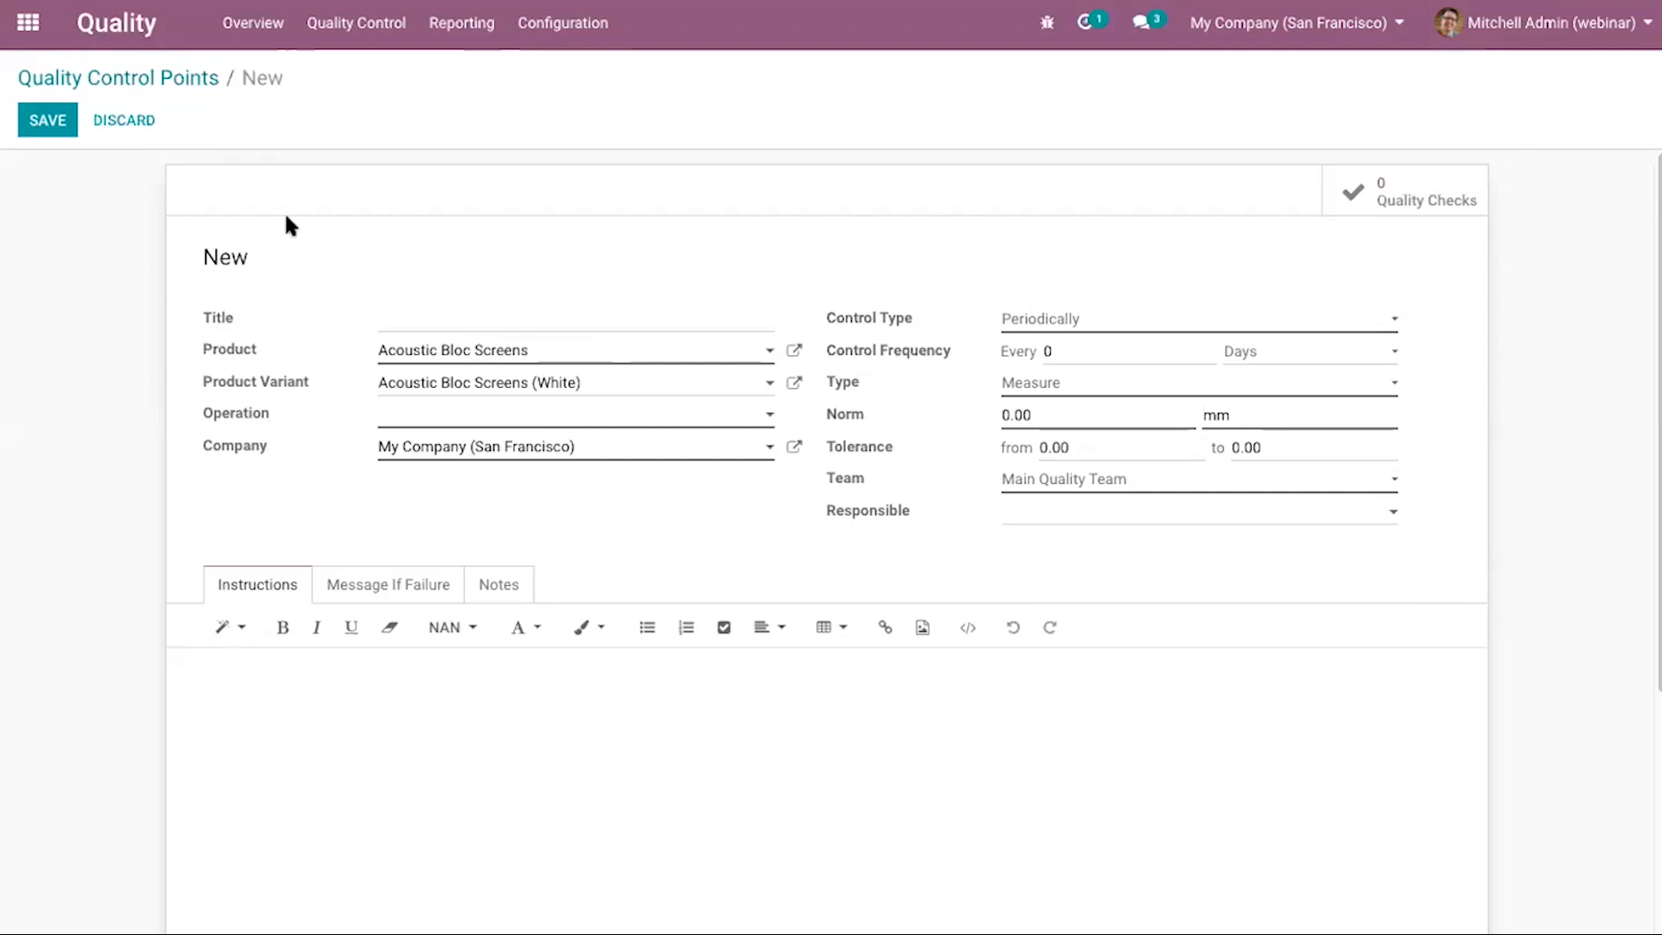
Title the control point Test and set its check type to Text.
left_click(466, 314)
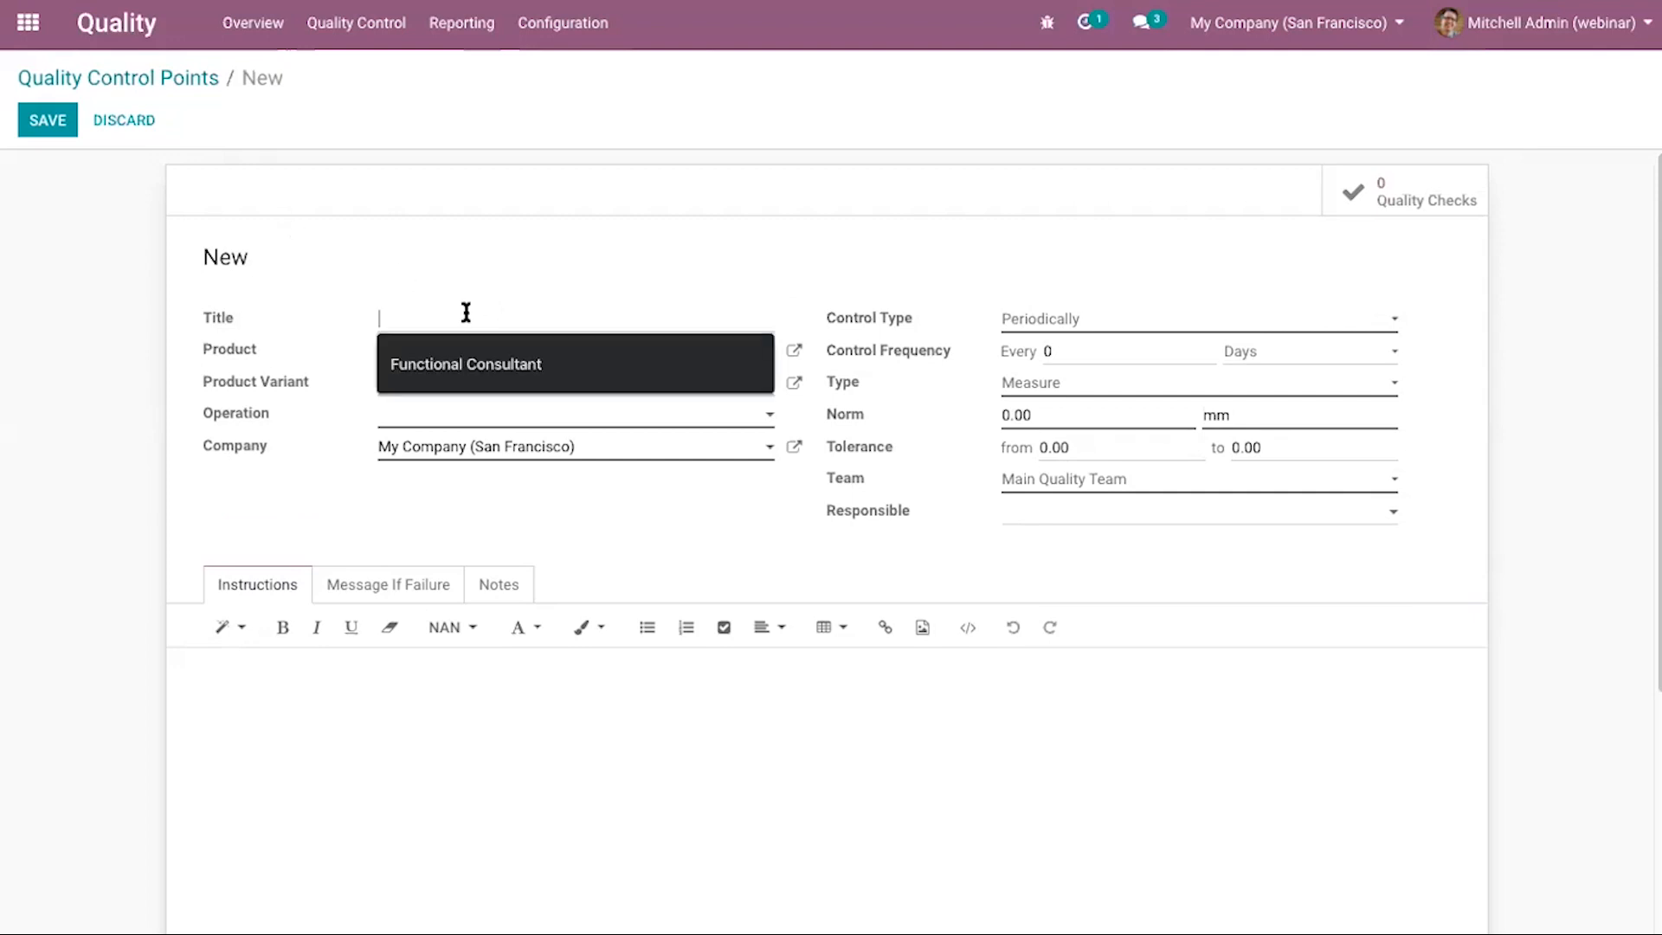
type("Test")
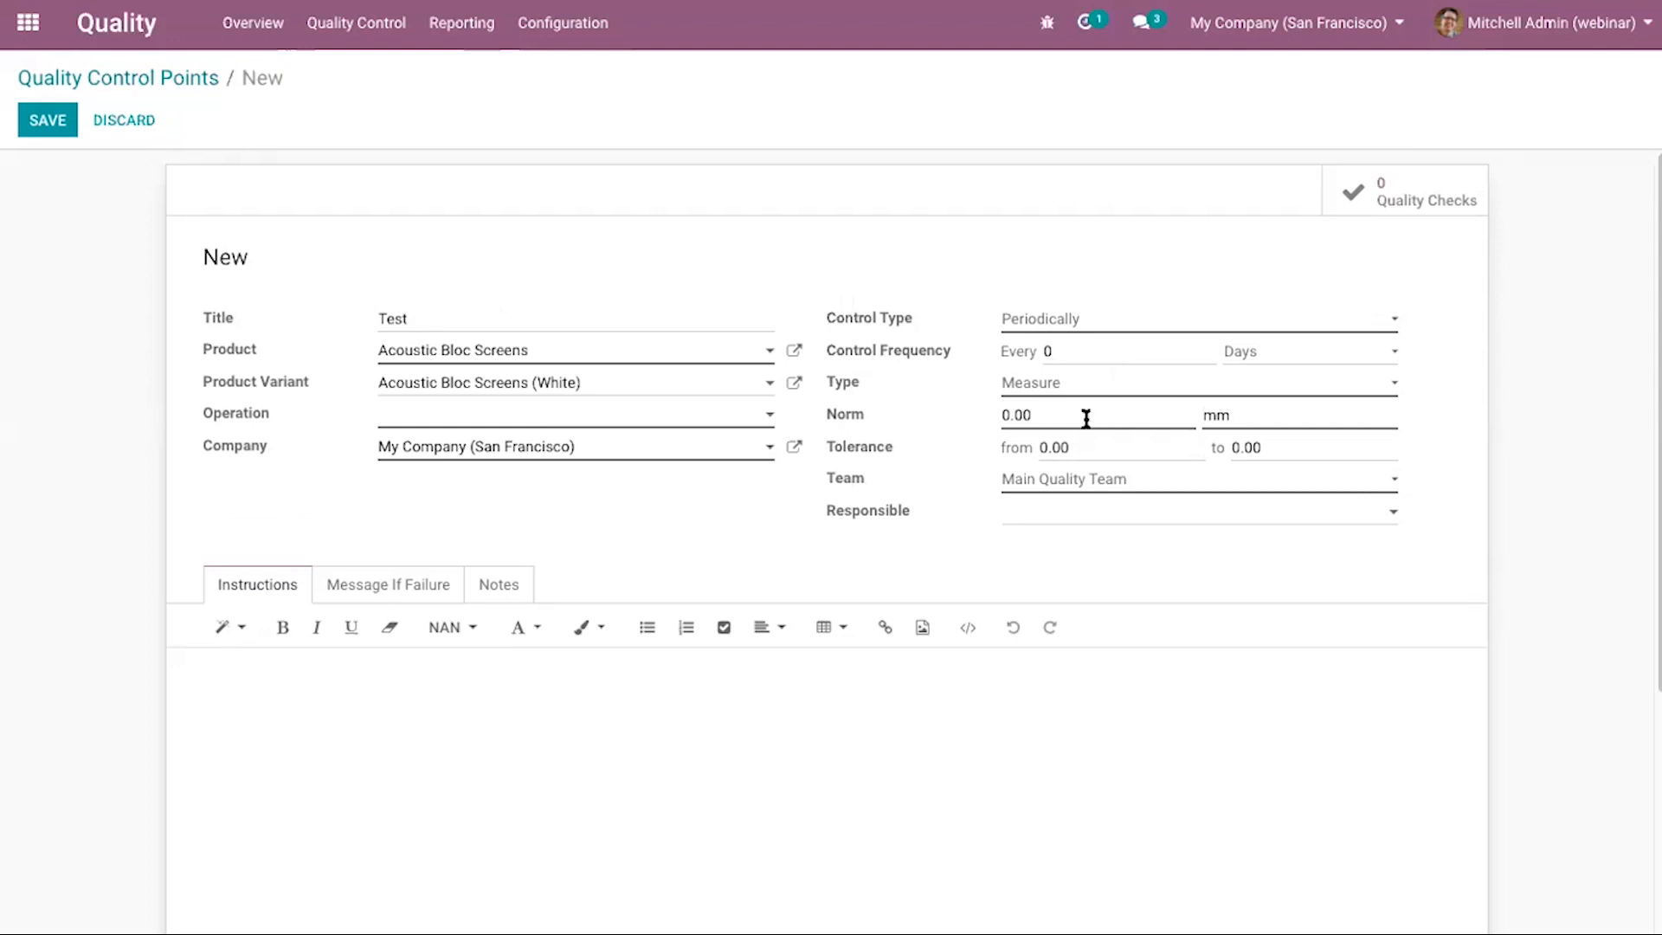
left_click(1100, 390)
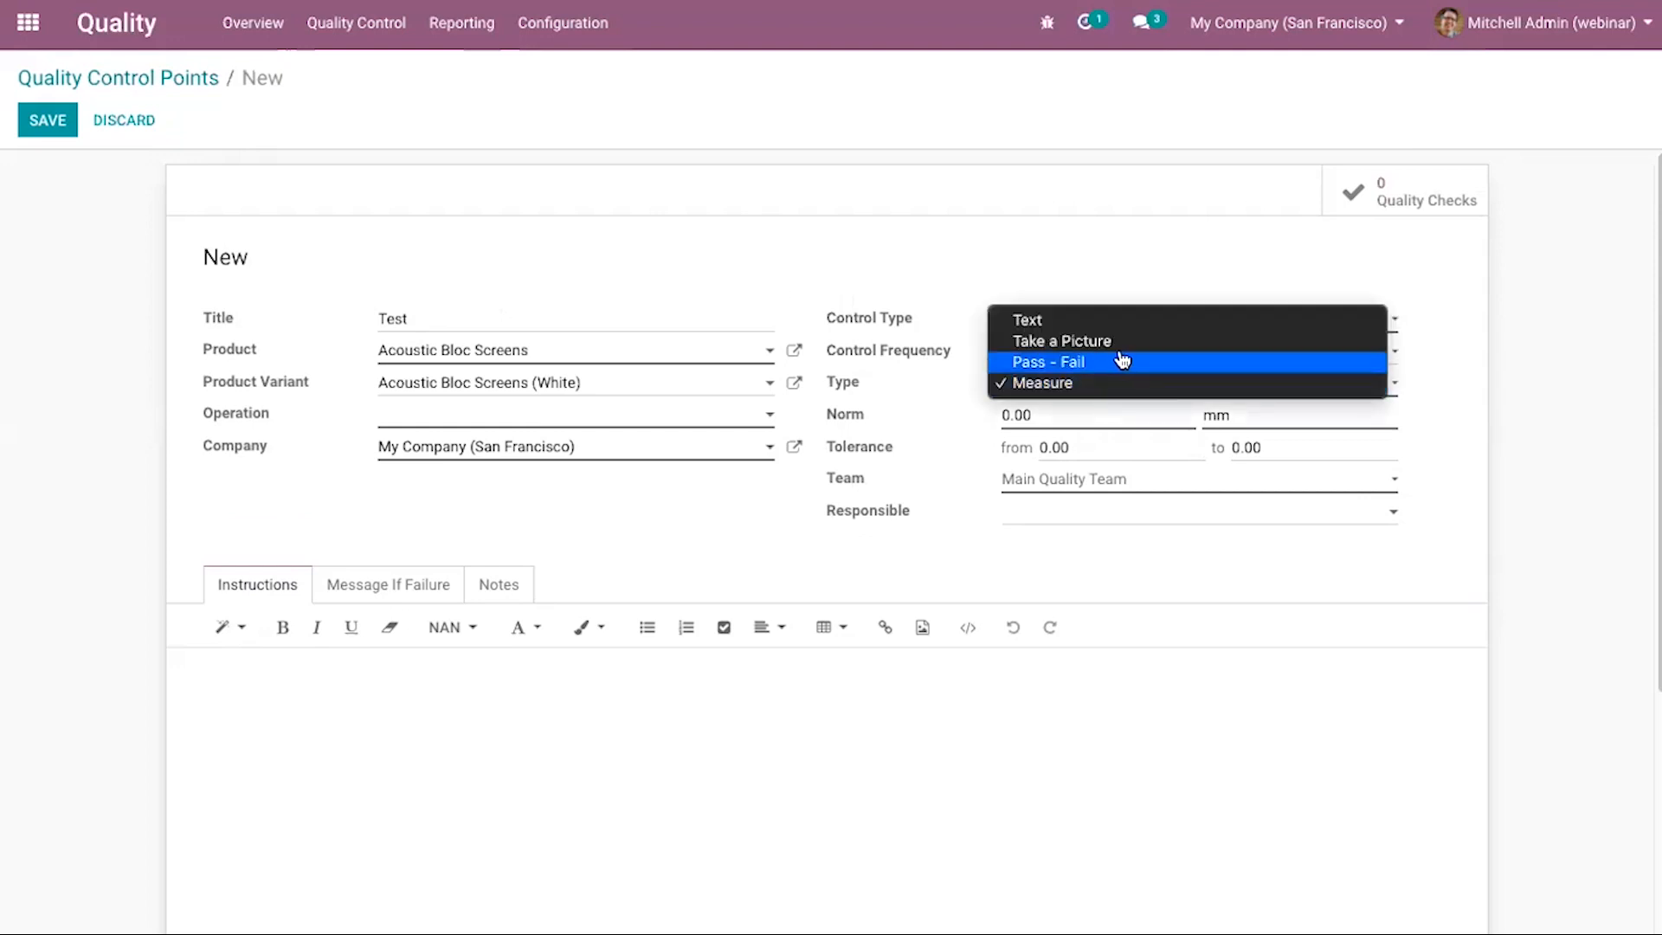
left_click(1147, 320)
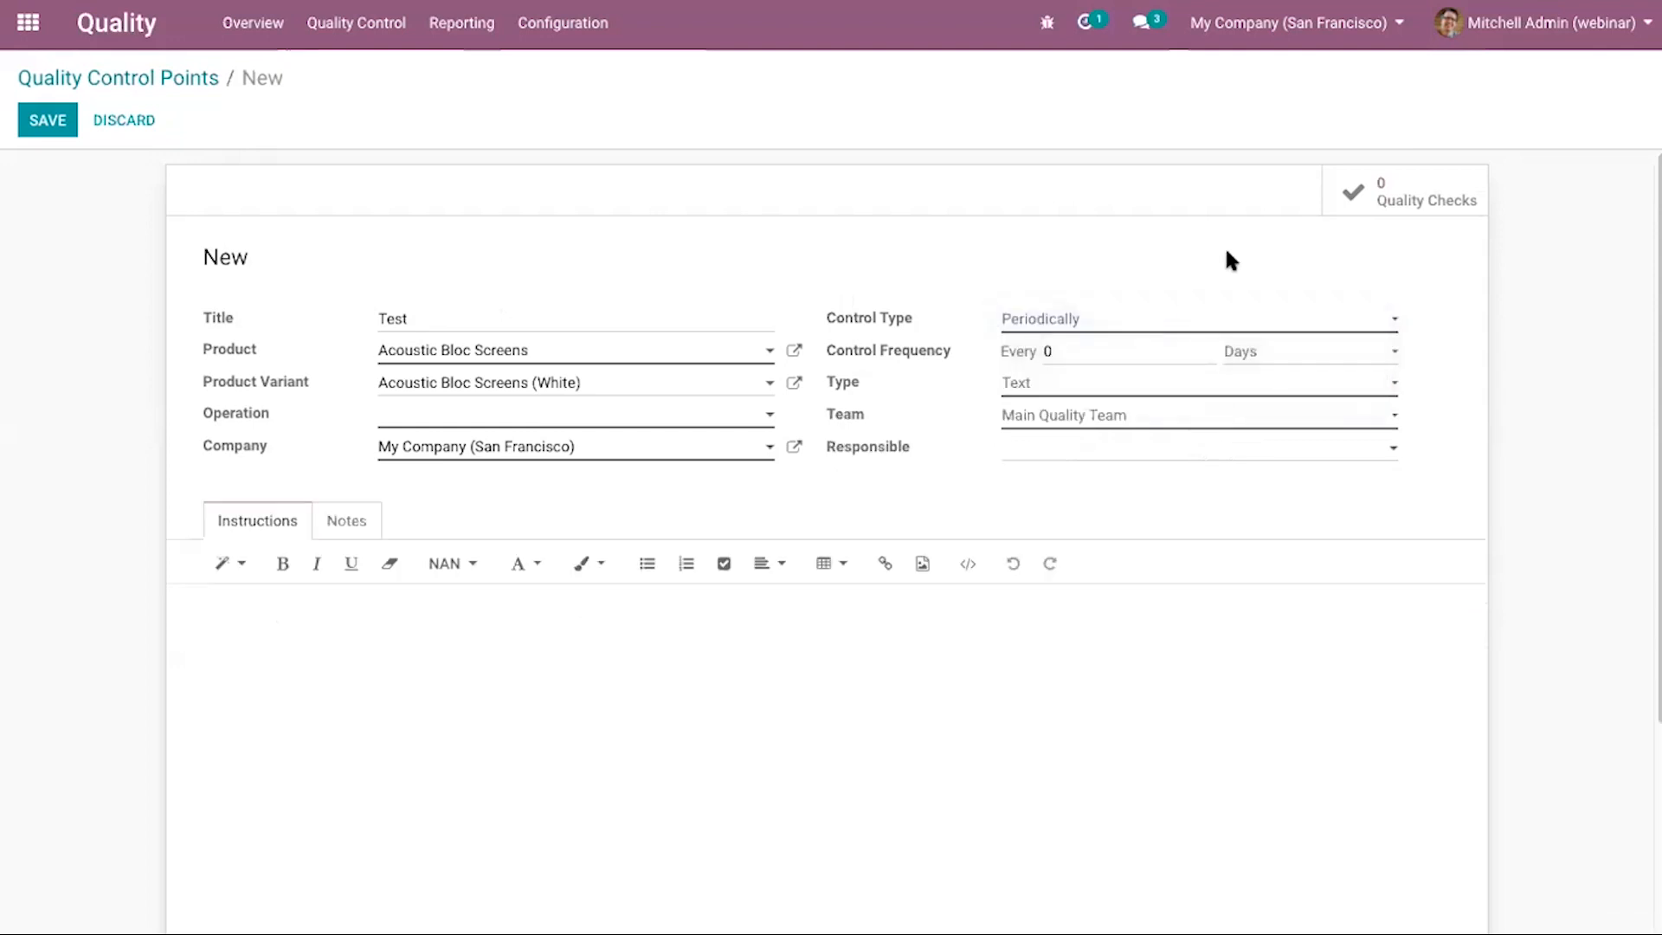
Assign a responsible person to the control point and look at its notes.
left_click(1199, 451)
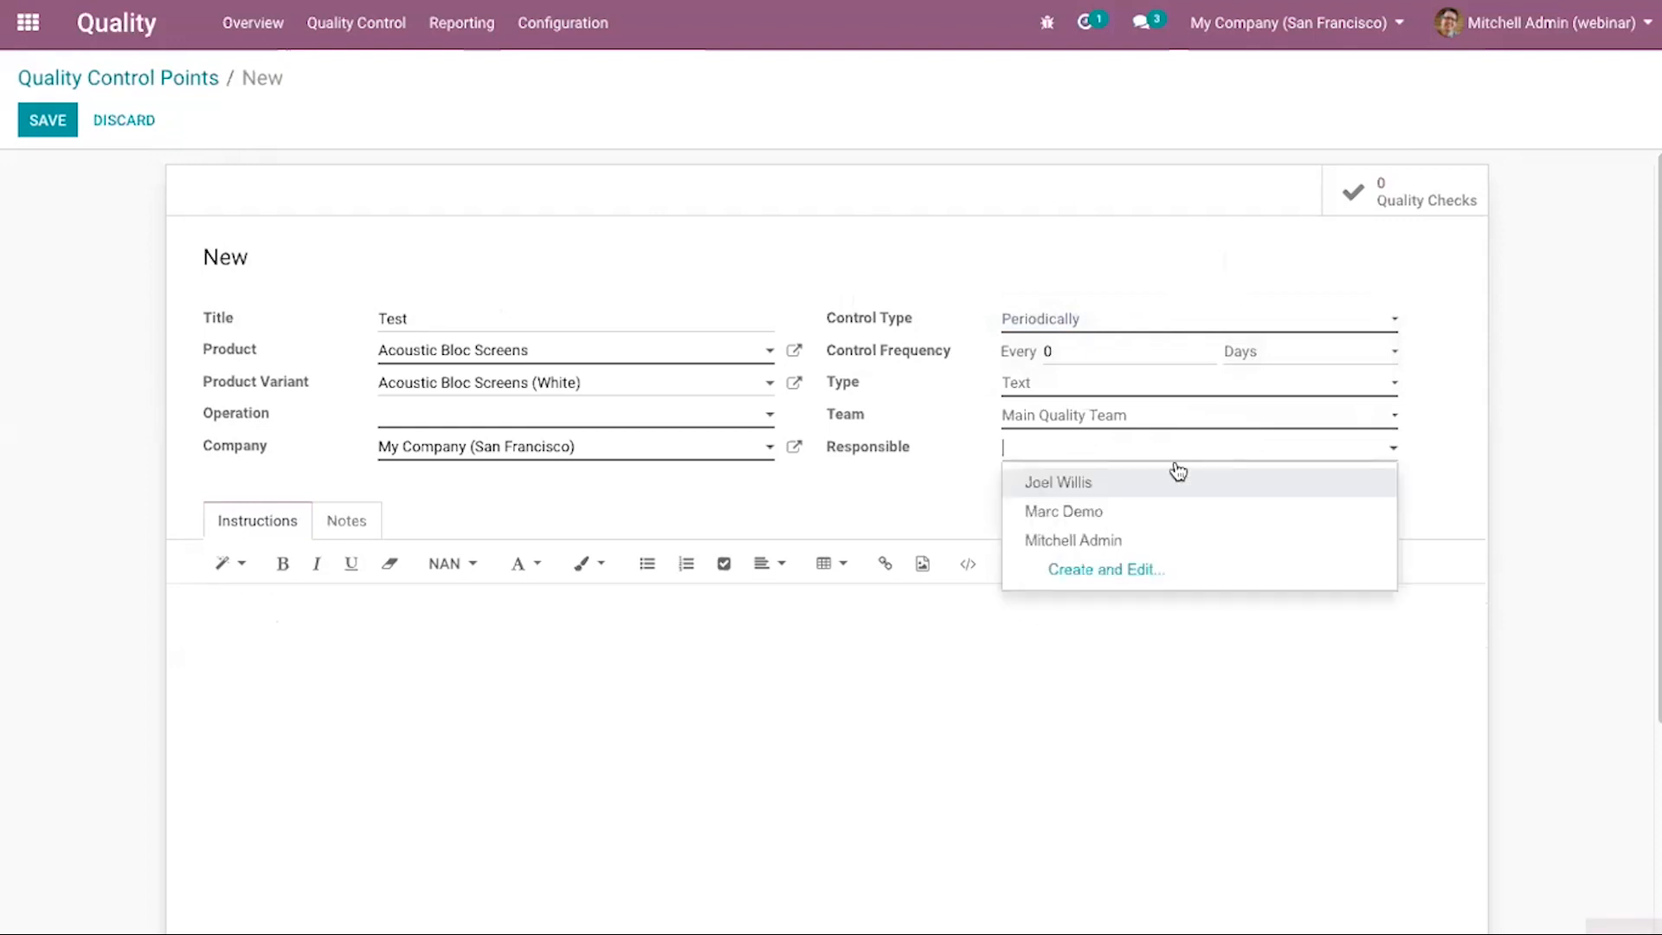
left_click(1130, 511)
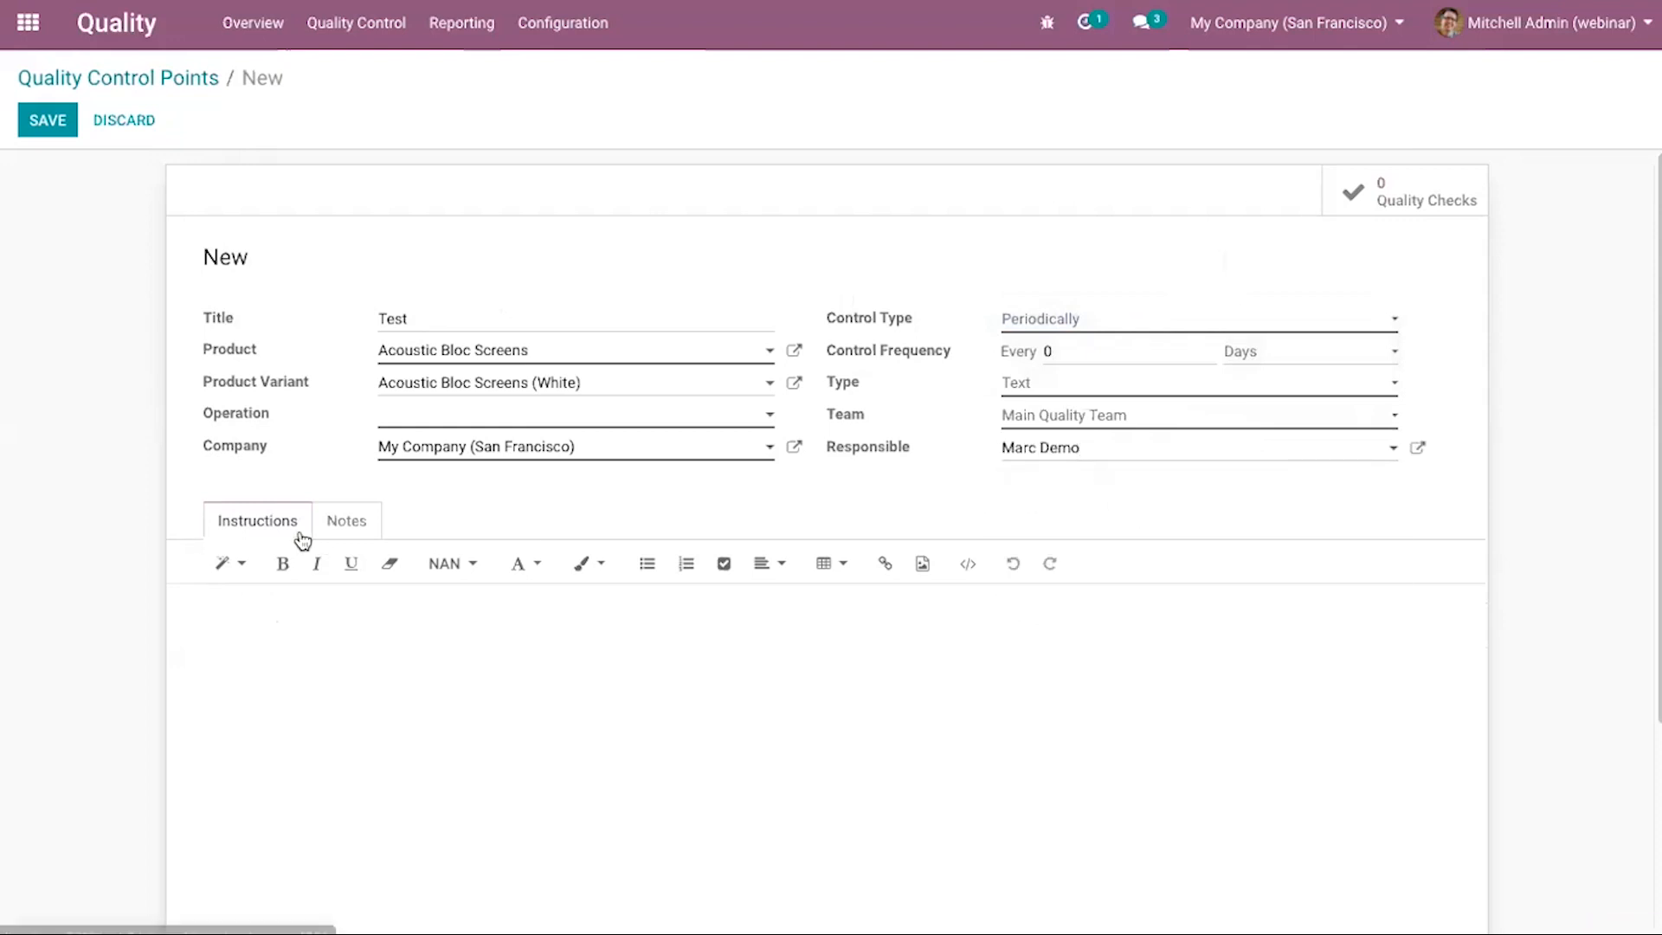
left_click(342, 528)
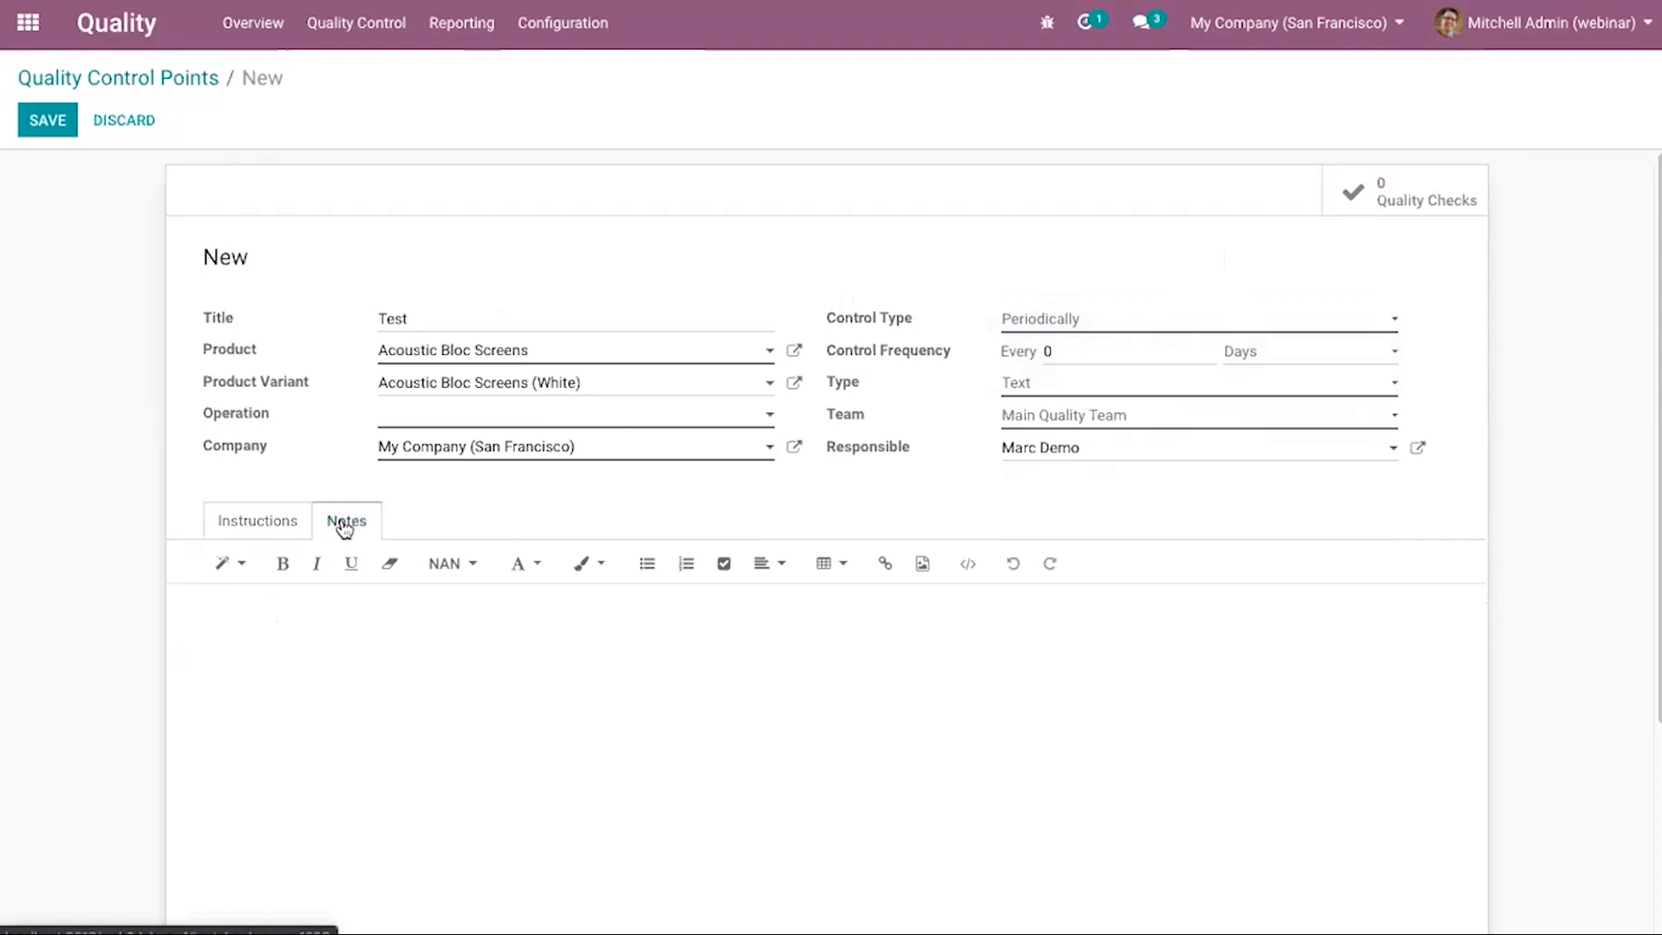
Set the control point's operation to YourCompany: Receipts and save the record.
left_click(47, 126)
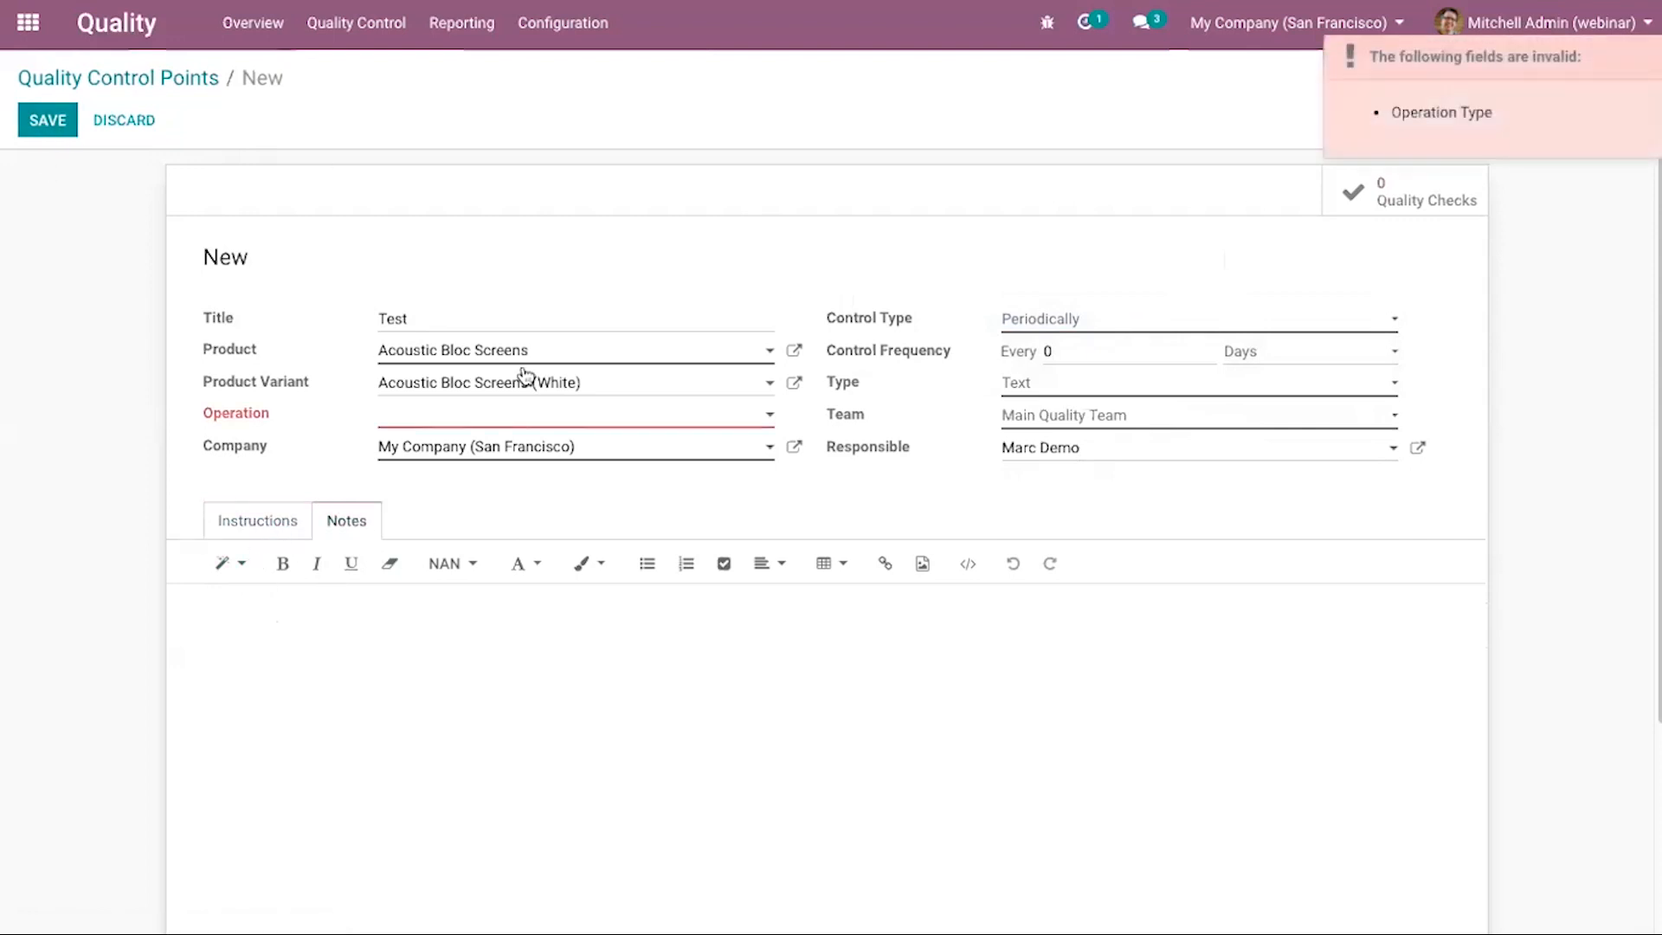
left_click(544, 415)
left_click(580, 452)
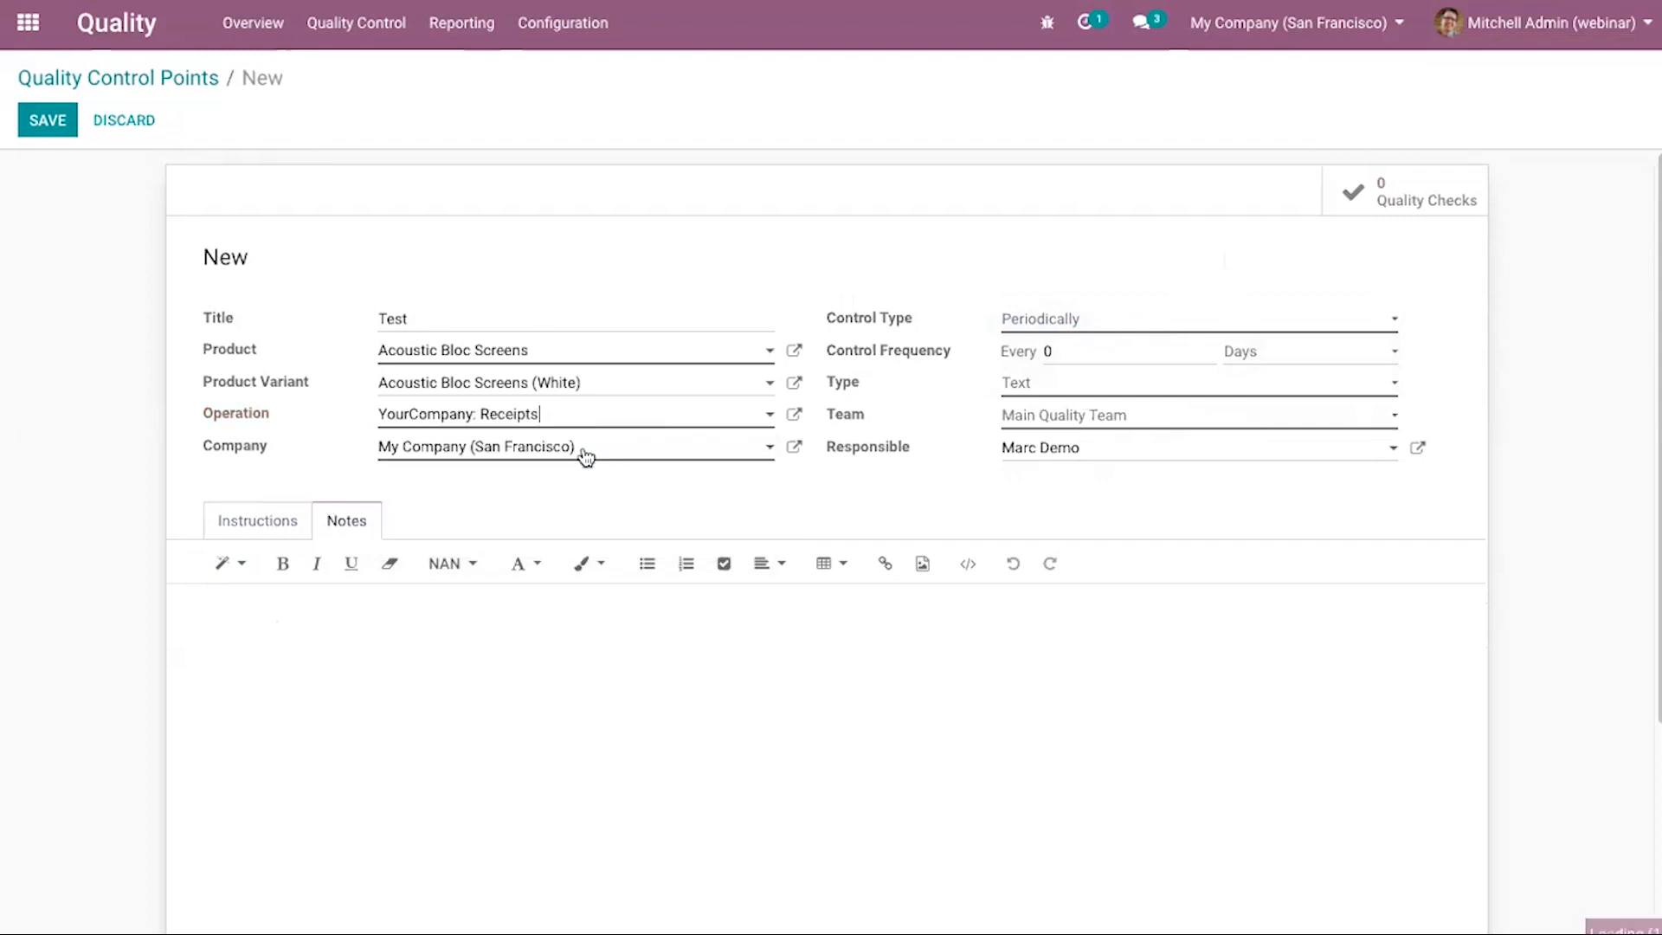
left_click(62, 126)
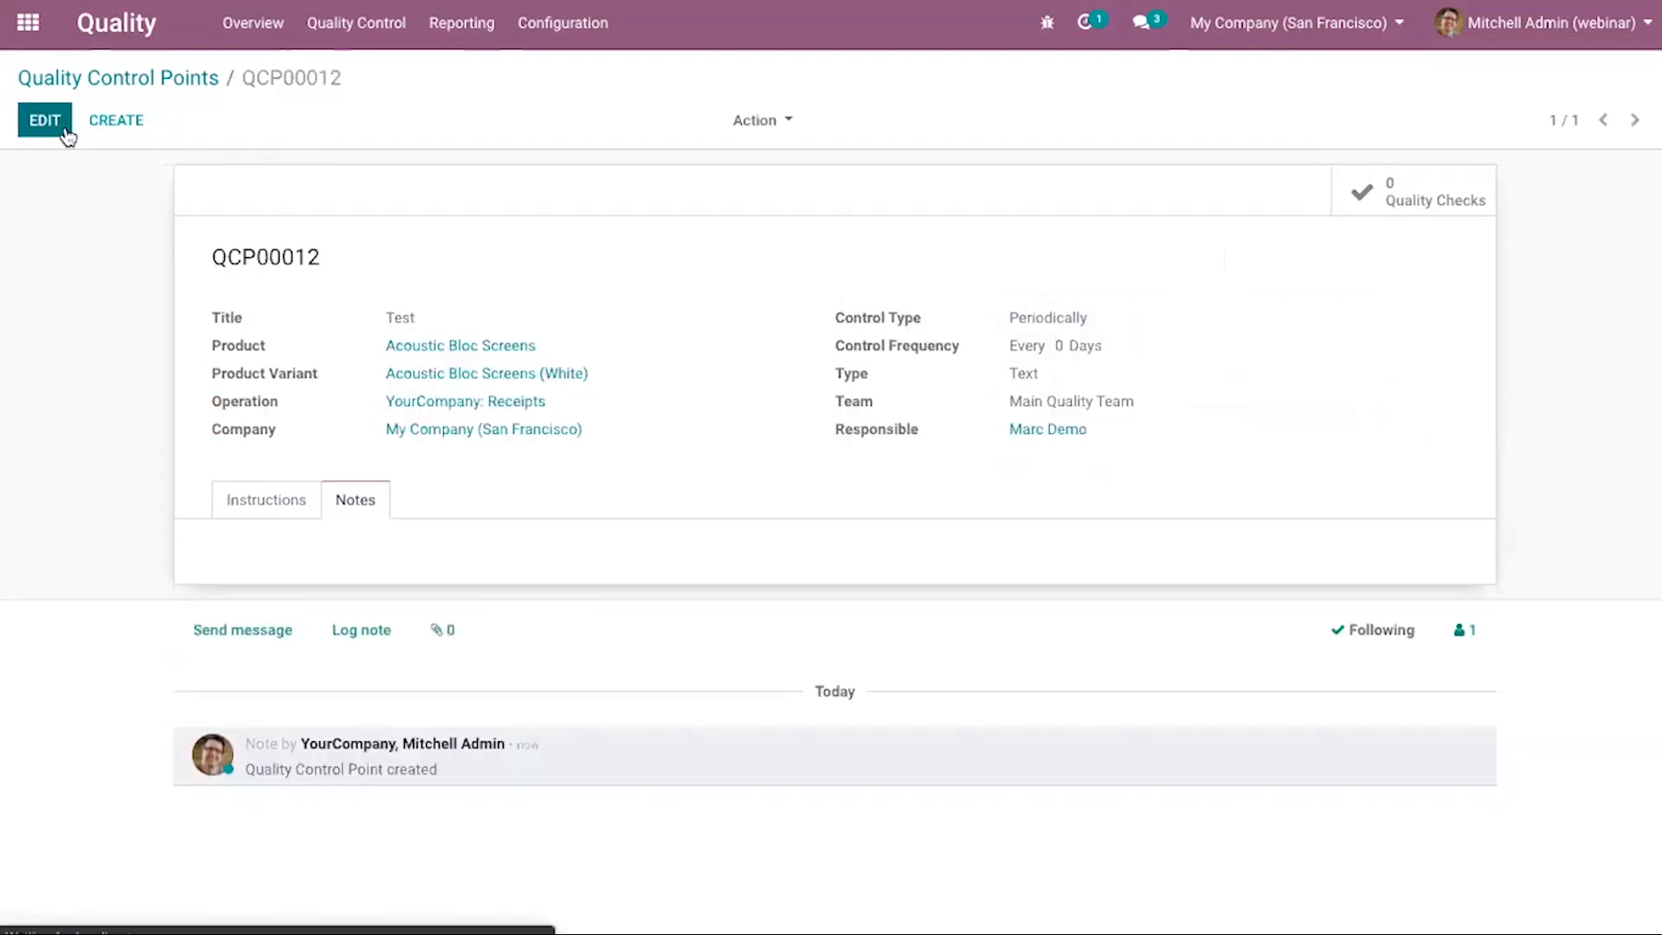
left_click(334, 38)
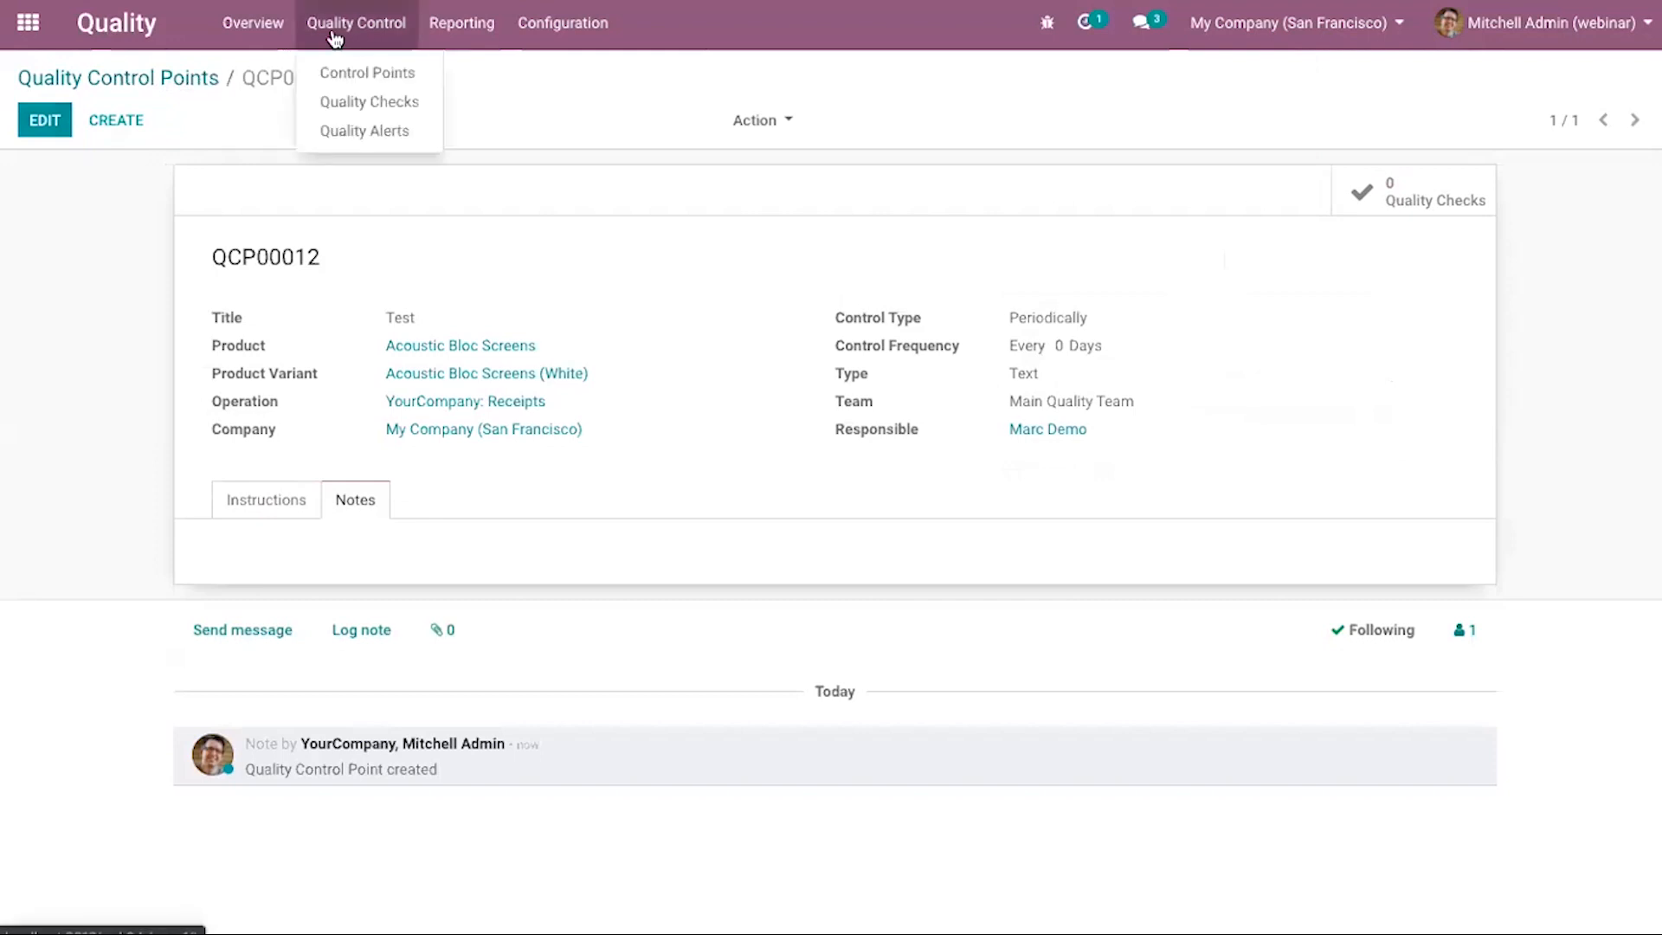
left_click(412, 103)
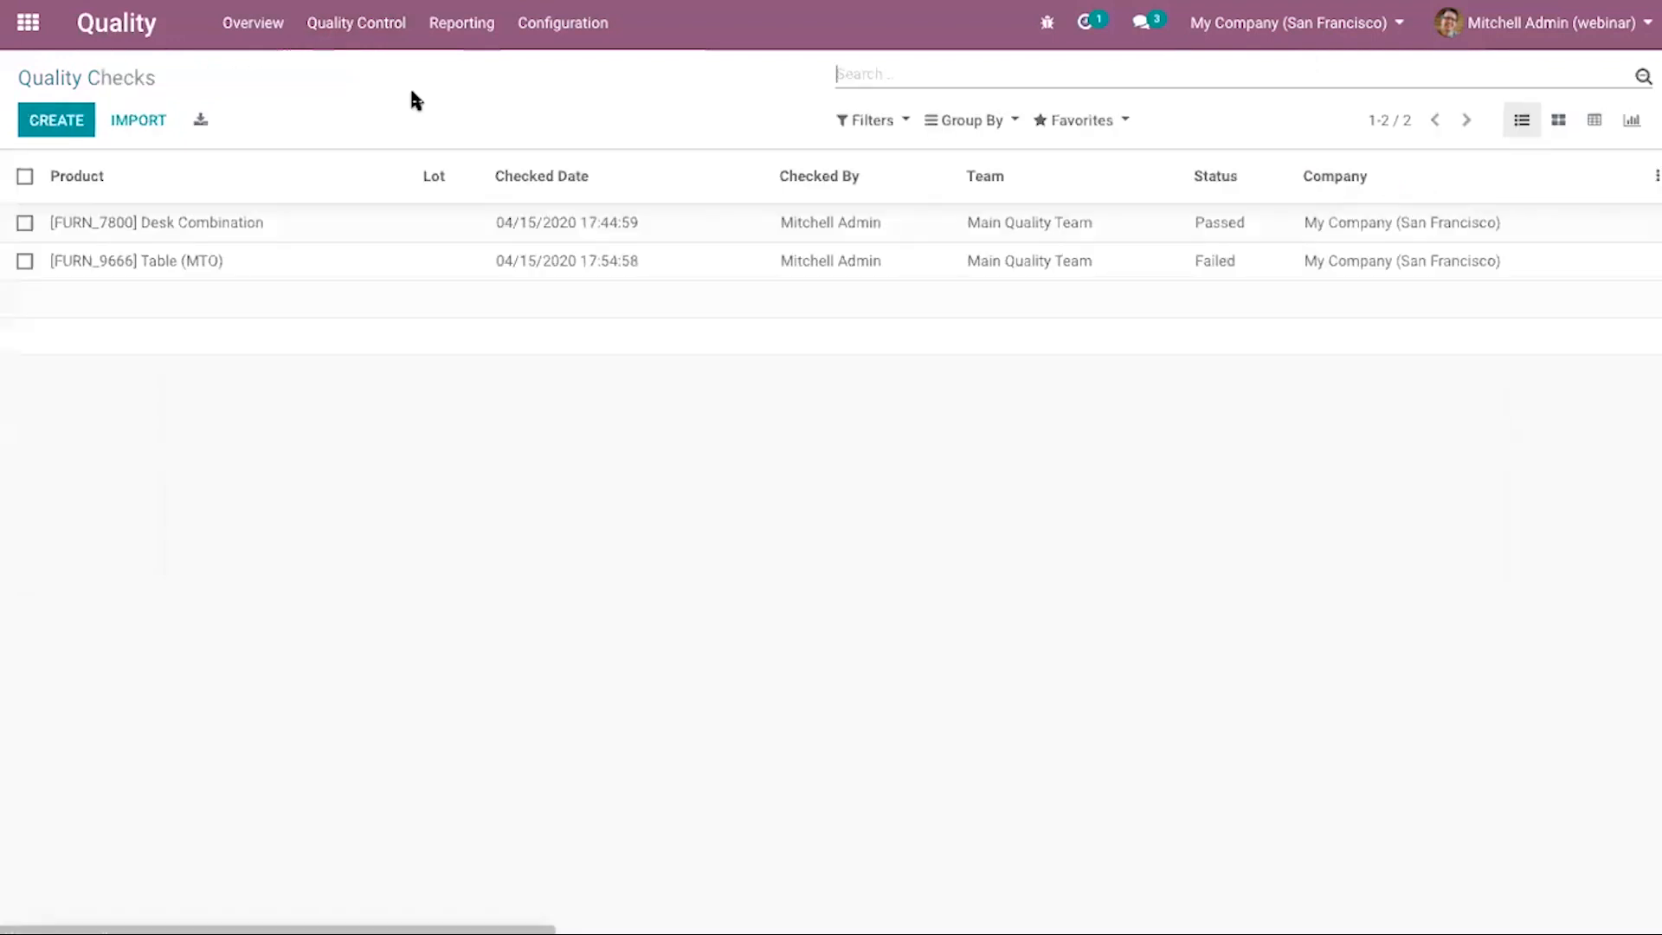
left_click(83, 122)
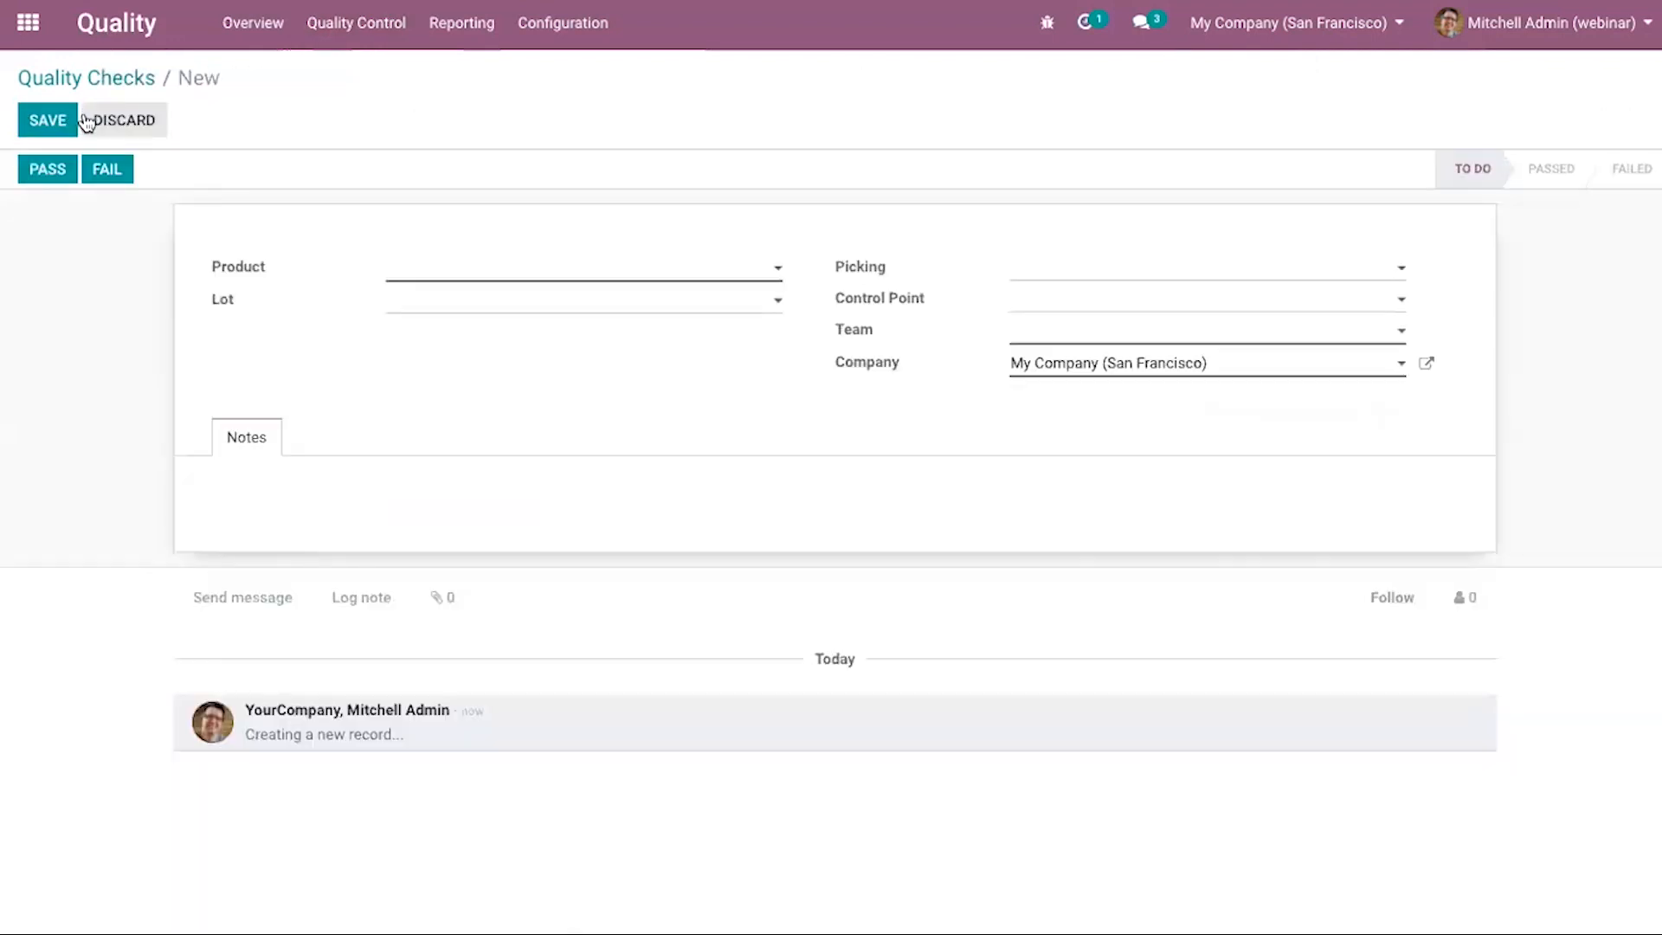
left_click(535, 267)
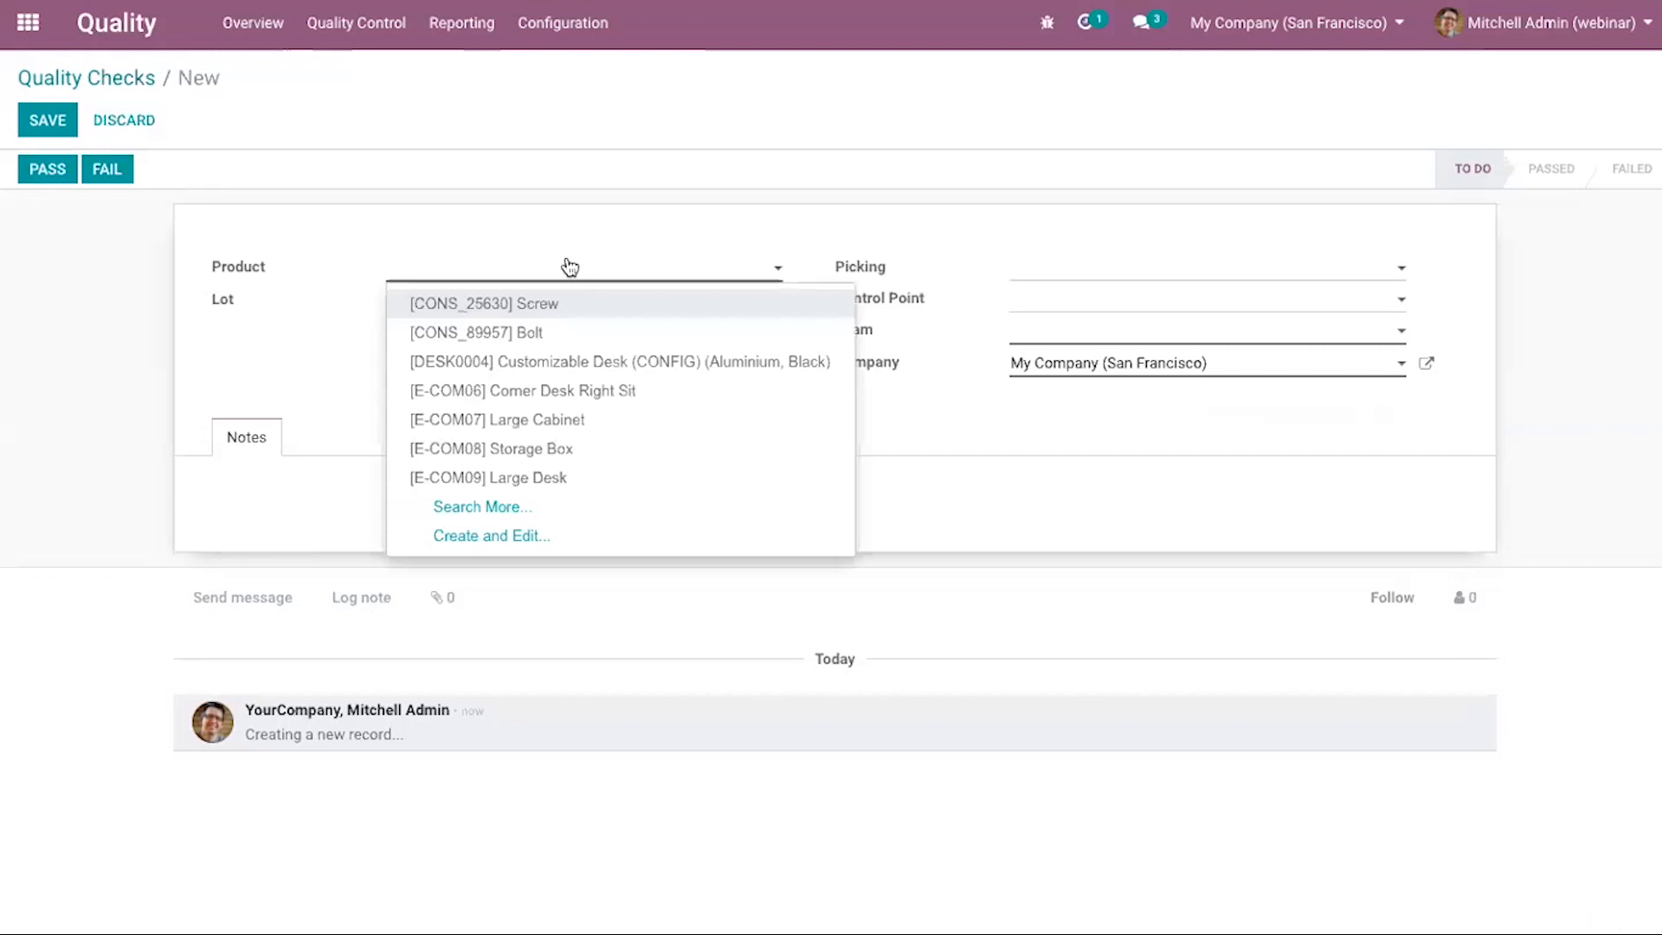
Remove the product grouping from the quality control points list and open the control point titled Test.
left_click(374, 38)
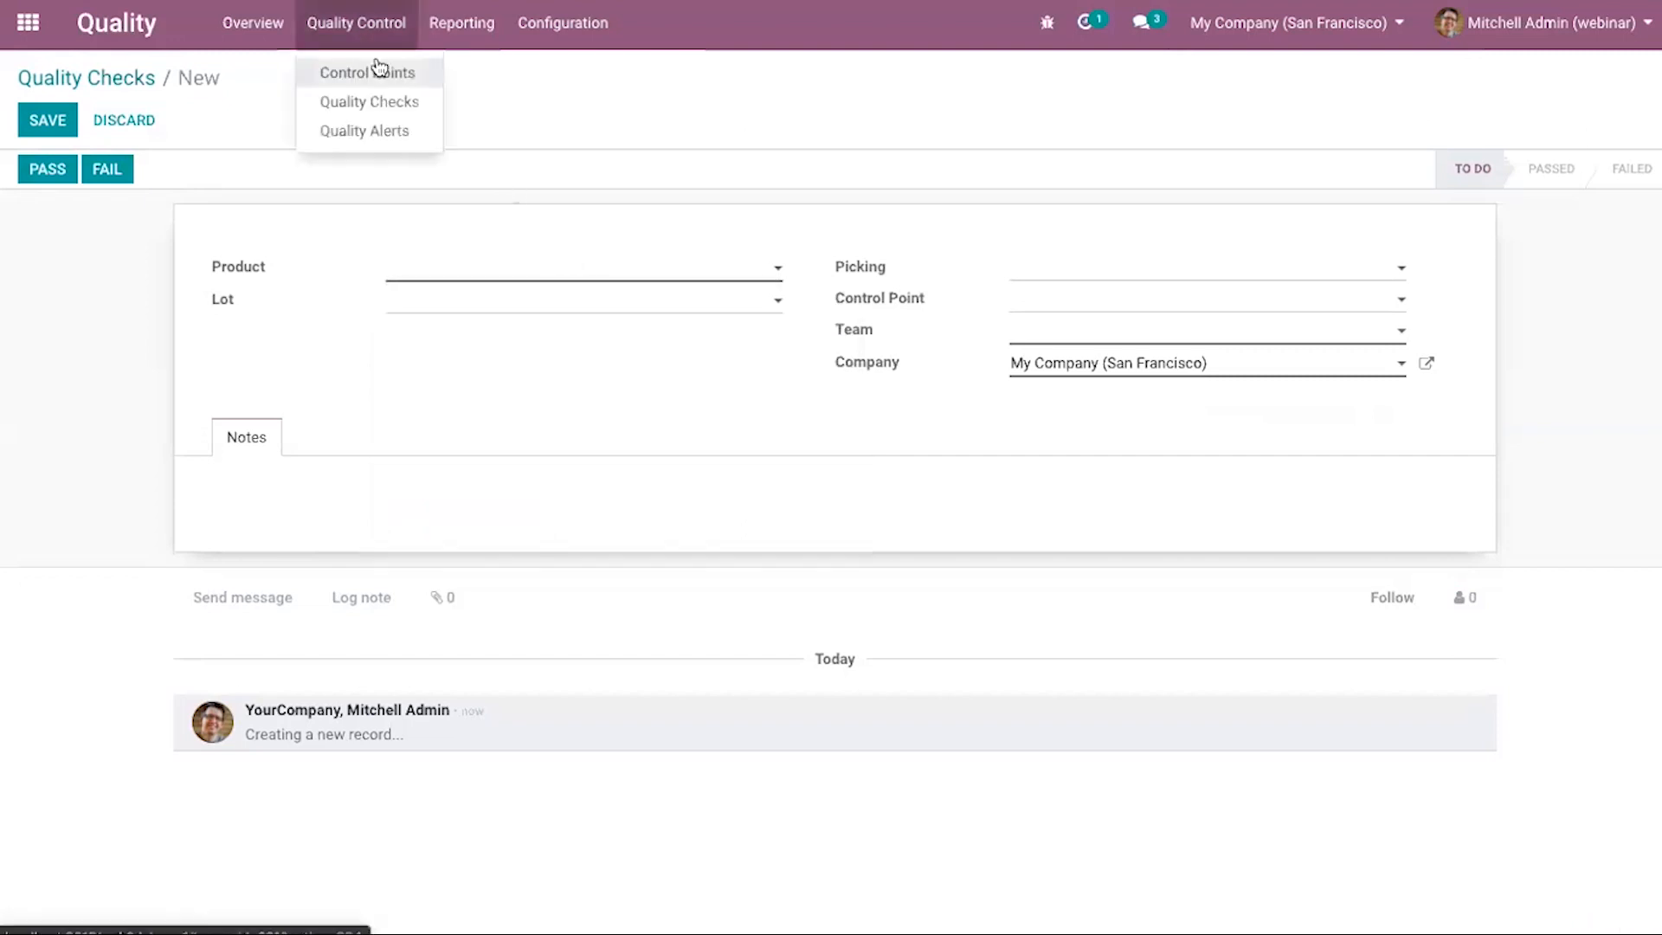
left_click(374, 67)
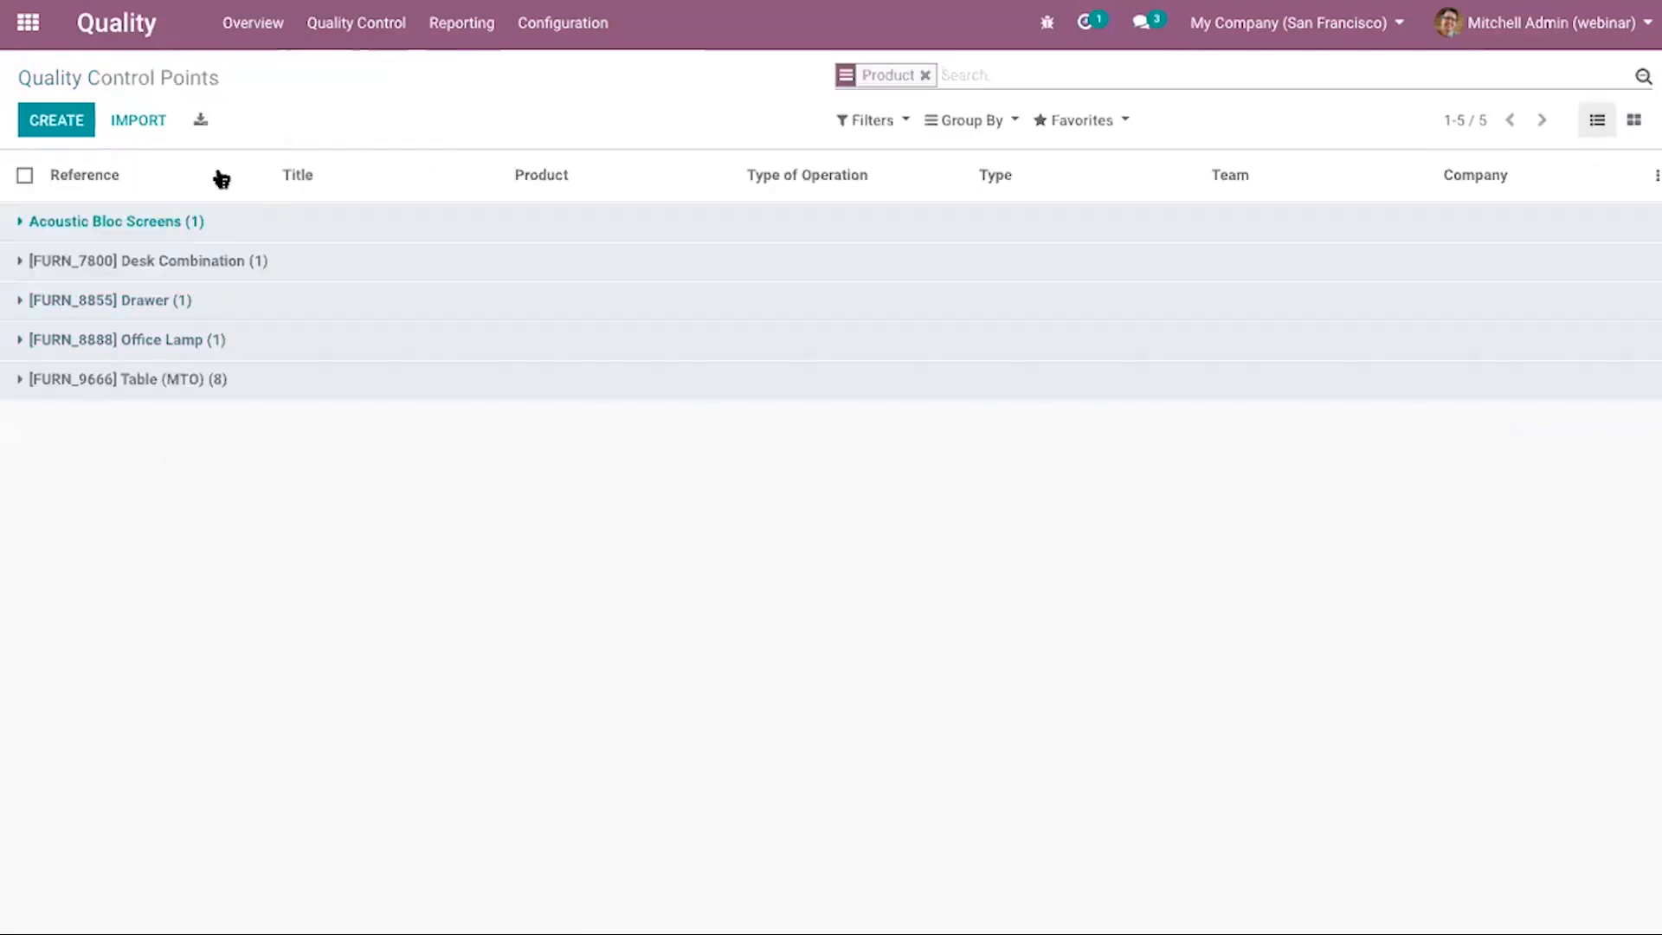
left_click(362, 37)
left_click(373, 72)
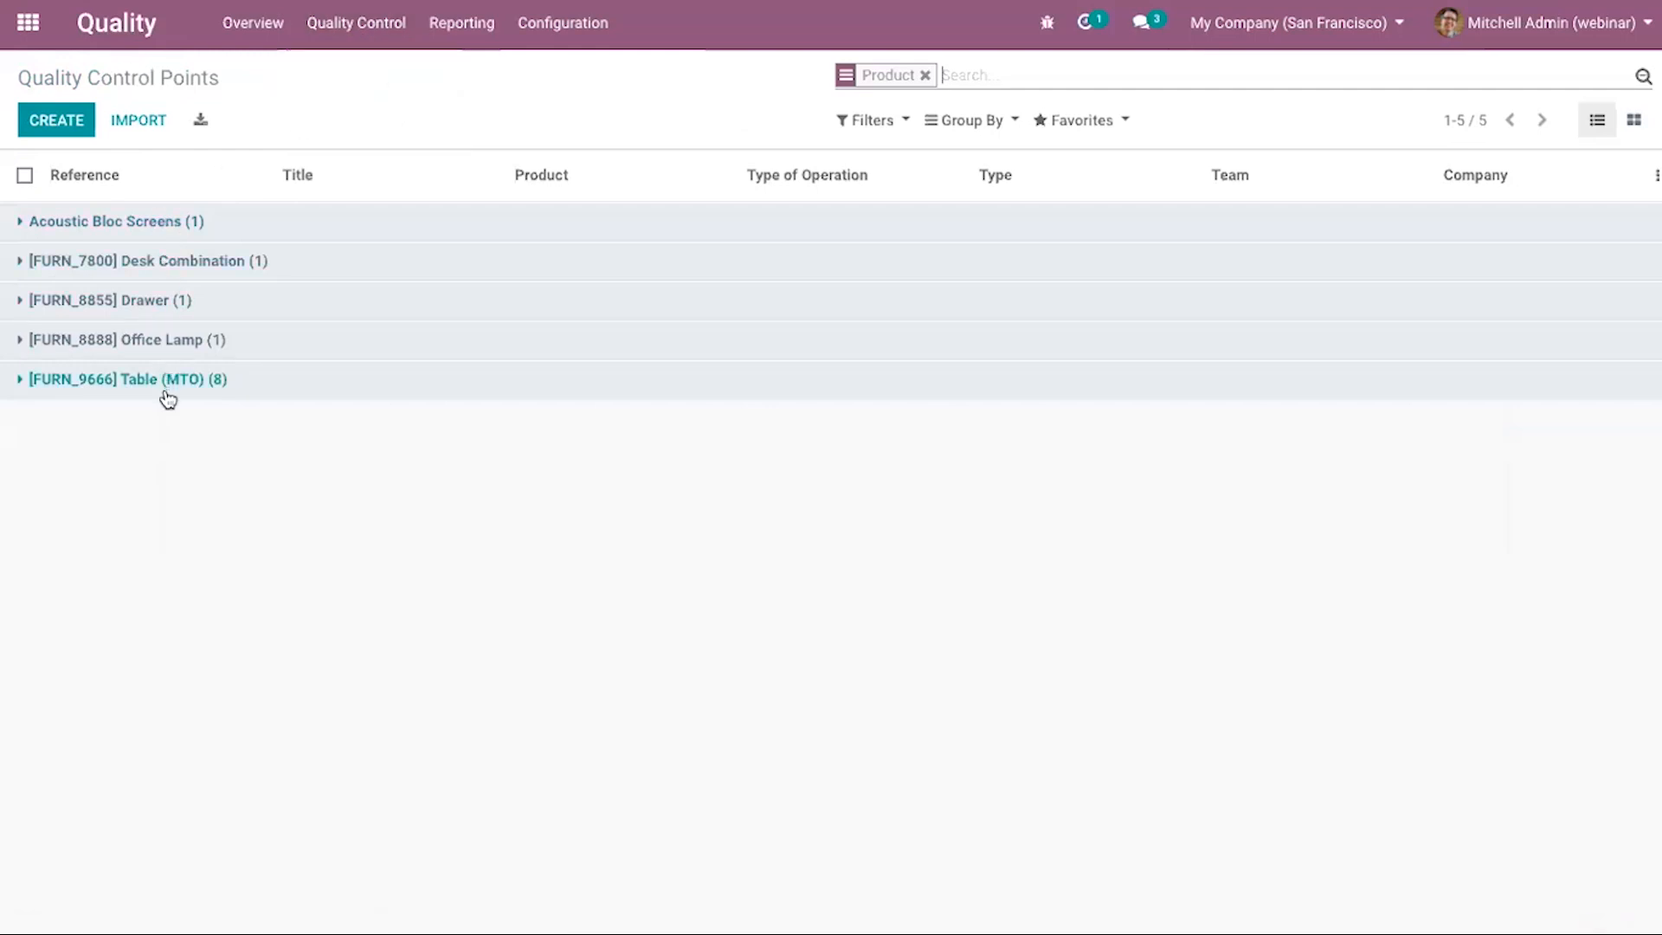
left_click(925, 75)
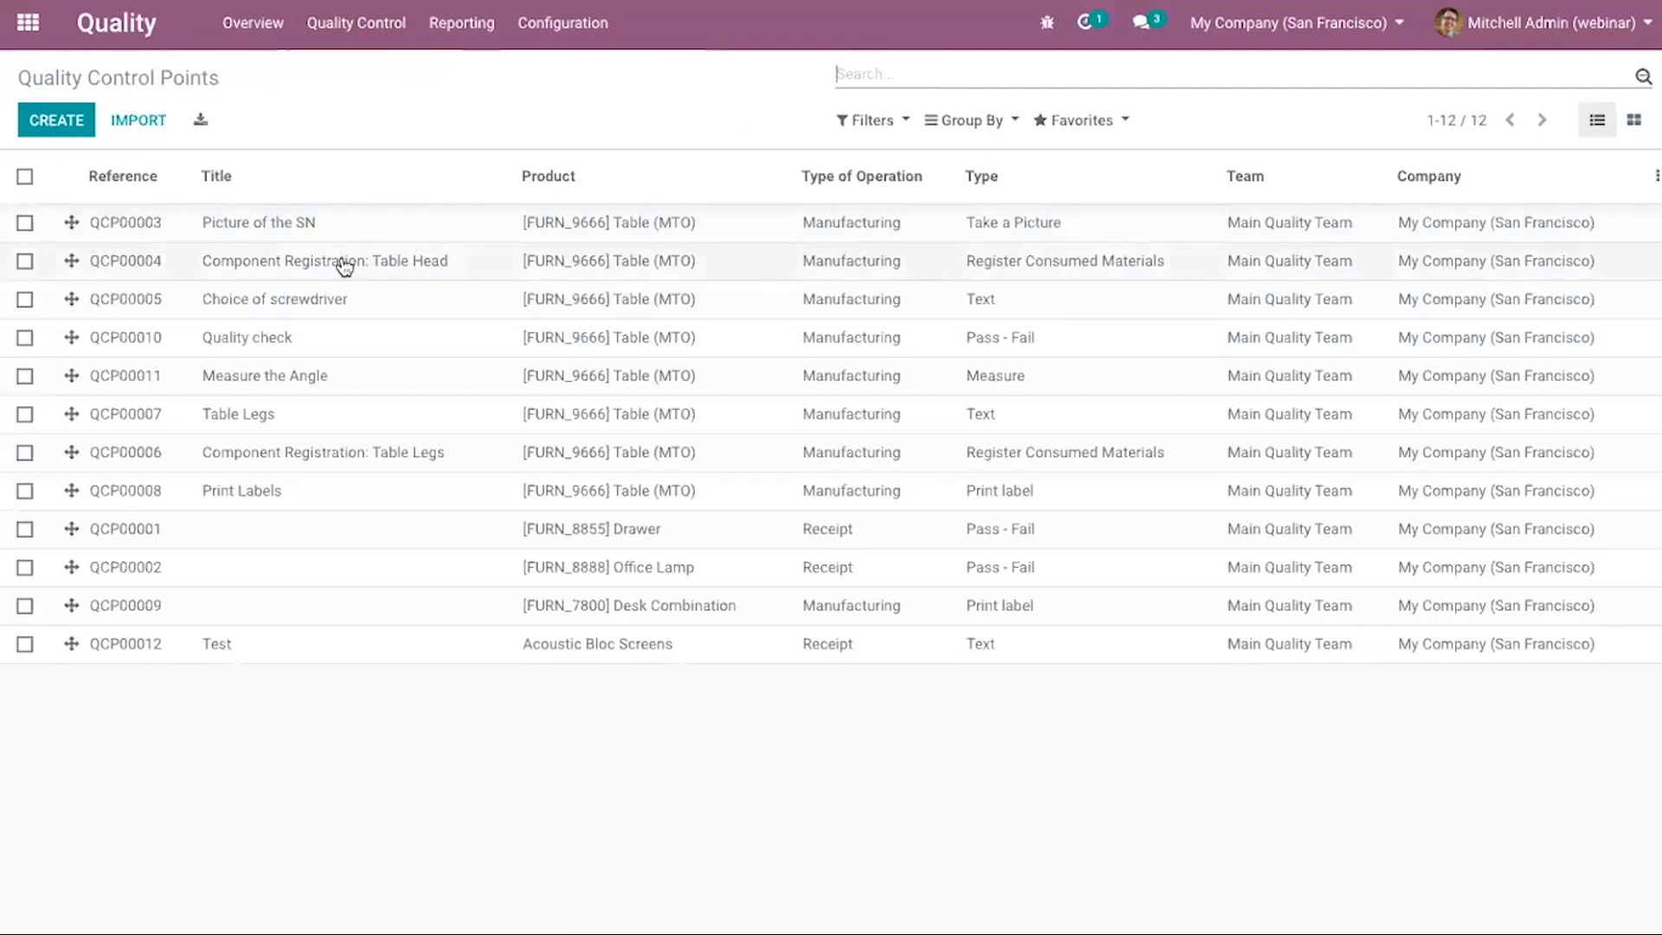
left_click(289, 643)
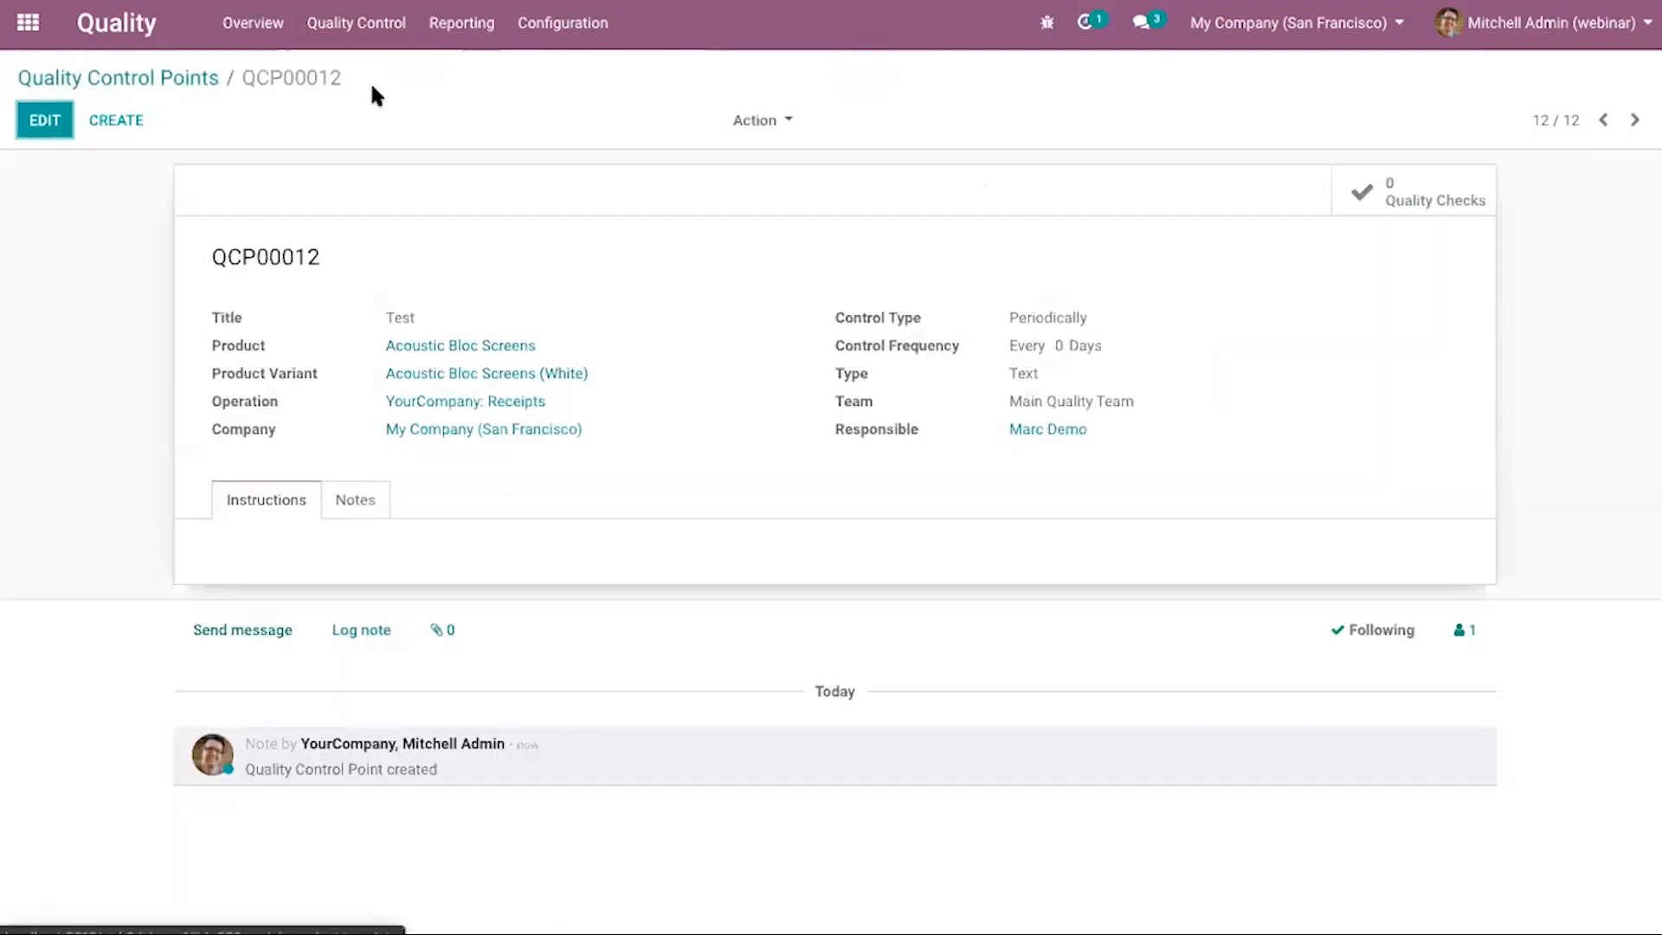
Copy the product name Acoustic Bloc Screens from the control point.
left_click(383, 35)
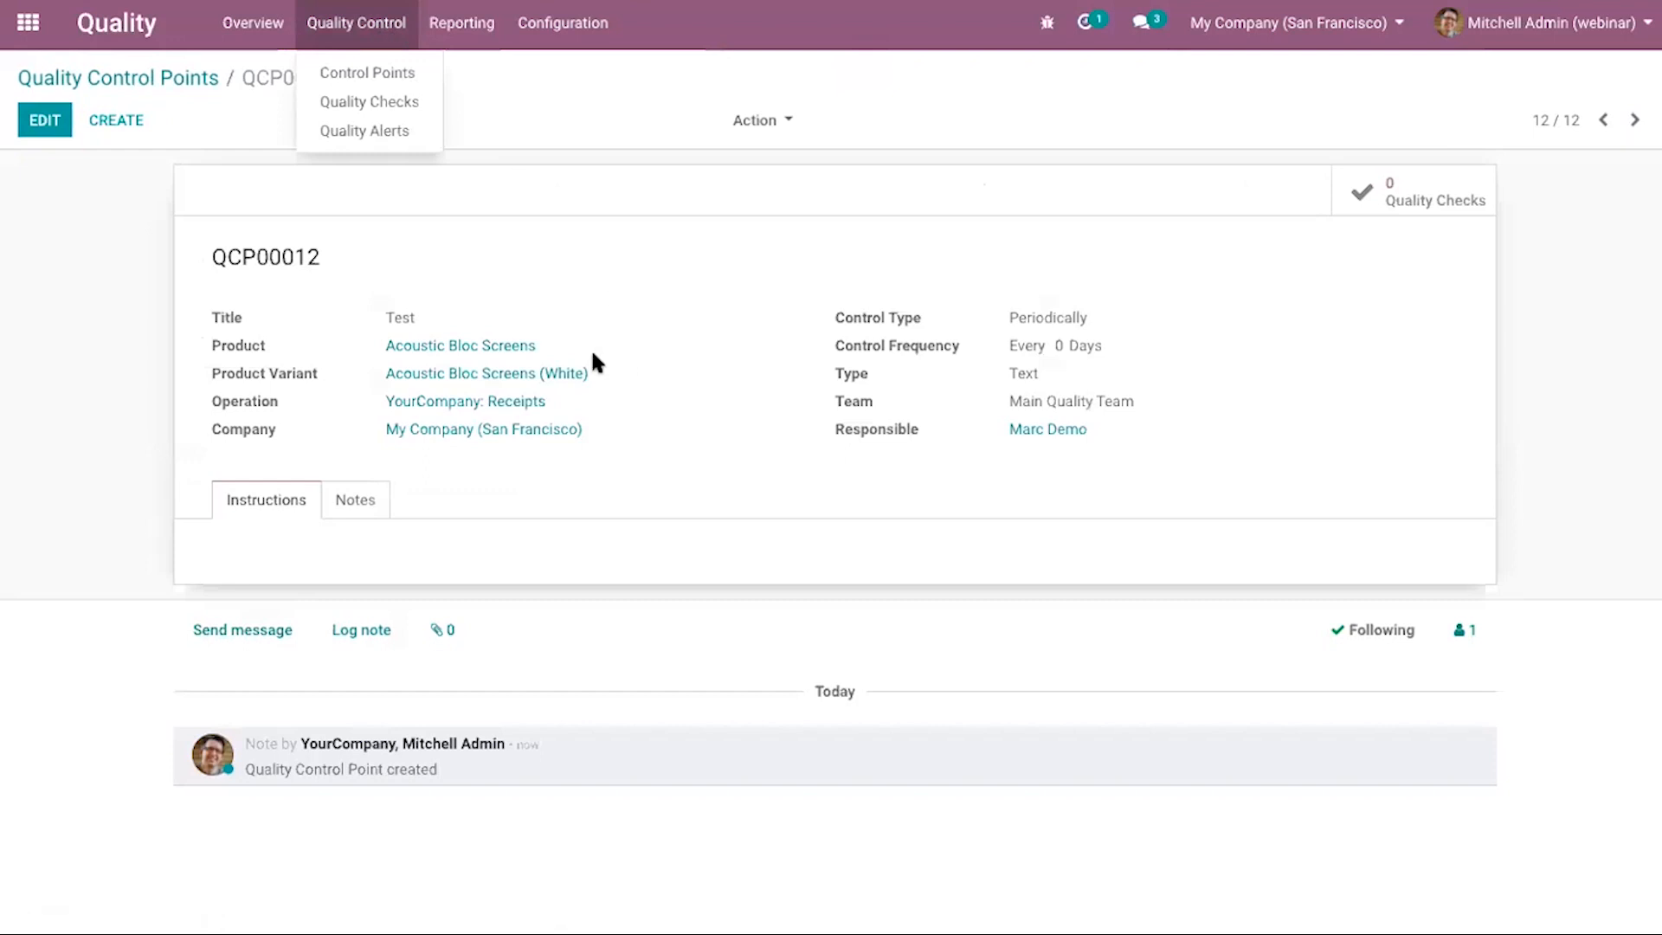
left_click_drag(559, 345, 382, 343)
key("ctrl+c")
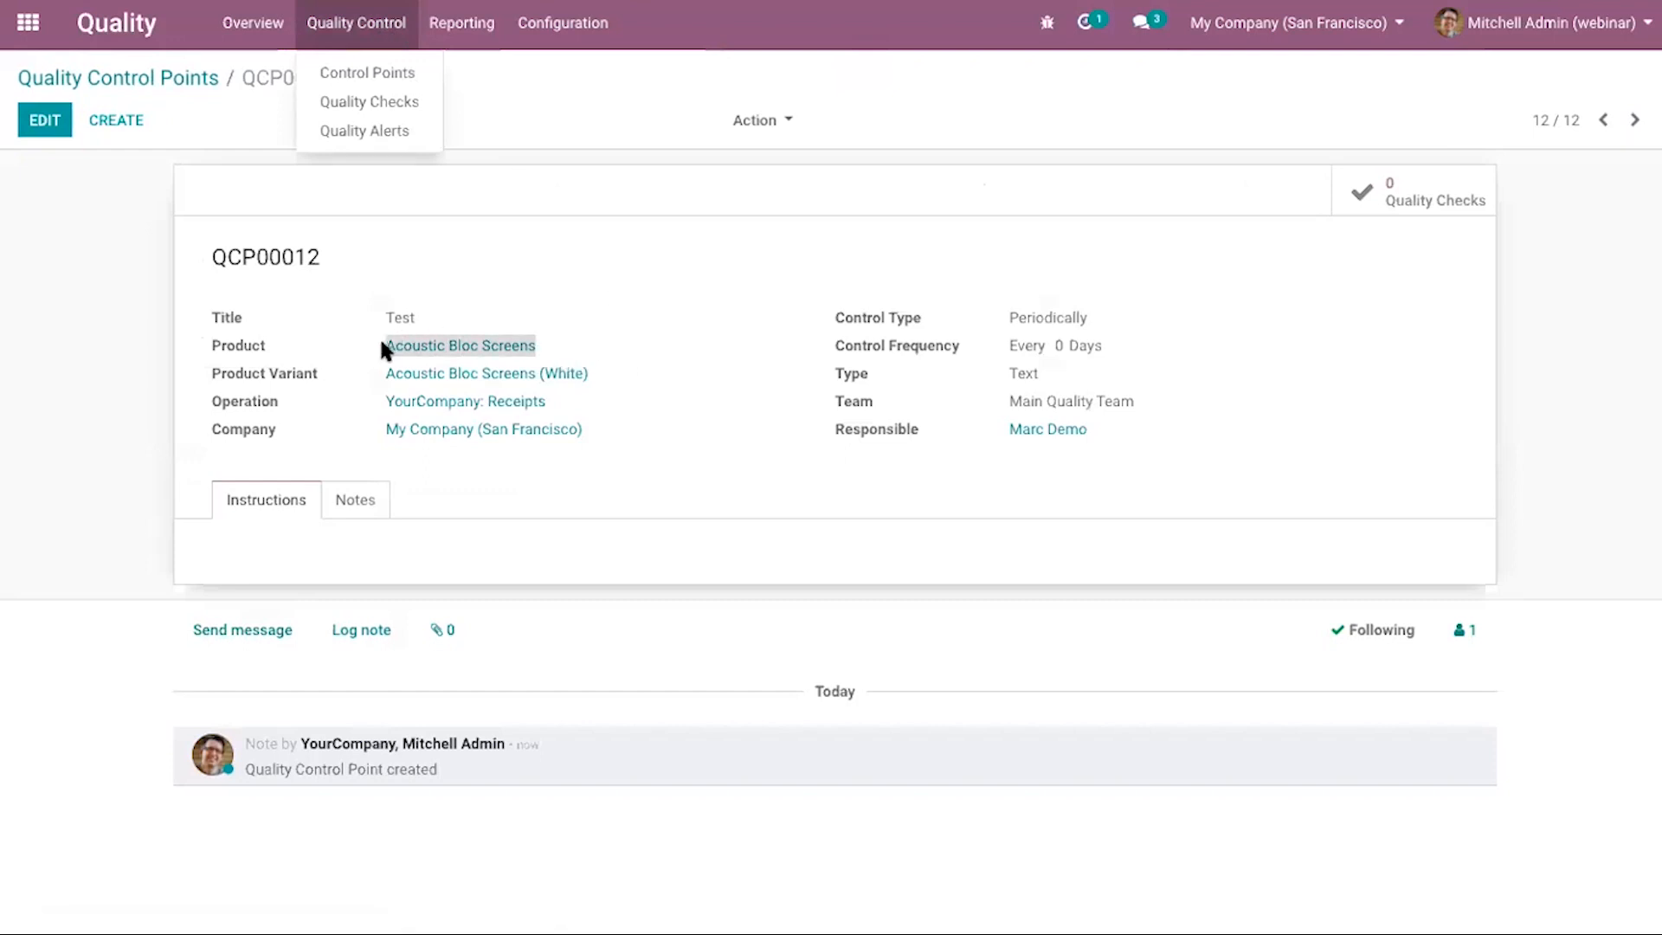
Set the Test control point's control type to All Operations and save the record.
left_click(371, 20)
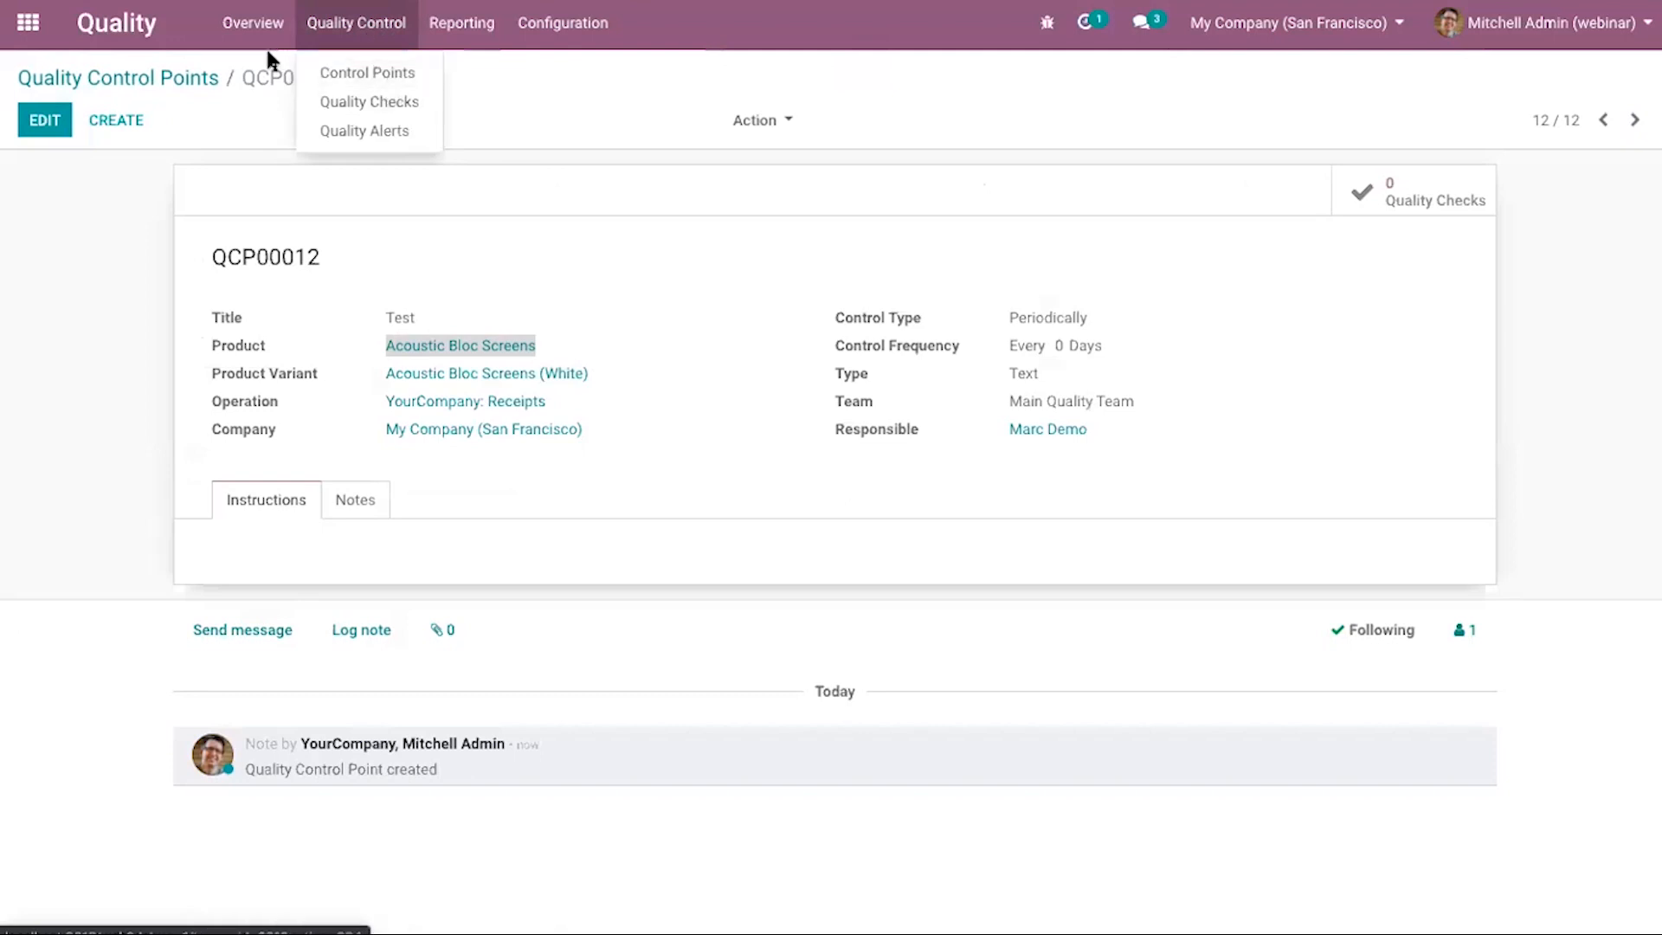
left_click(660, 304)
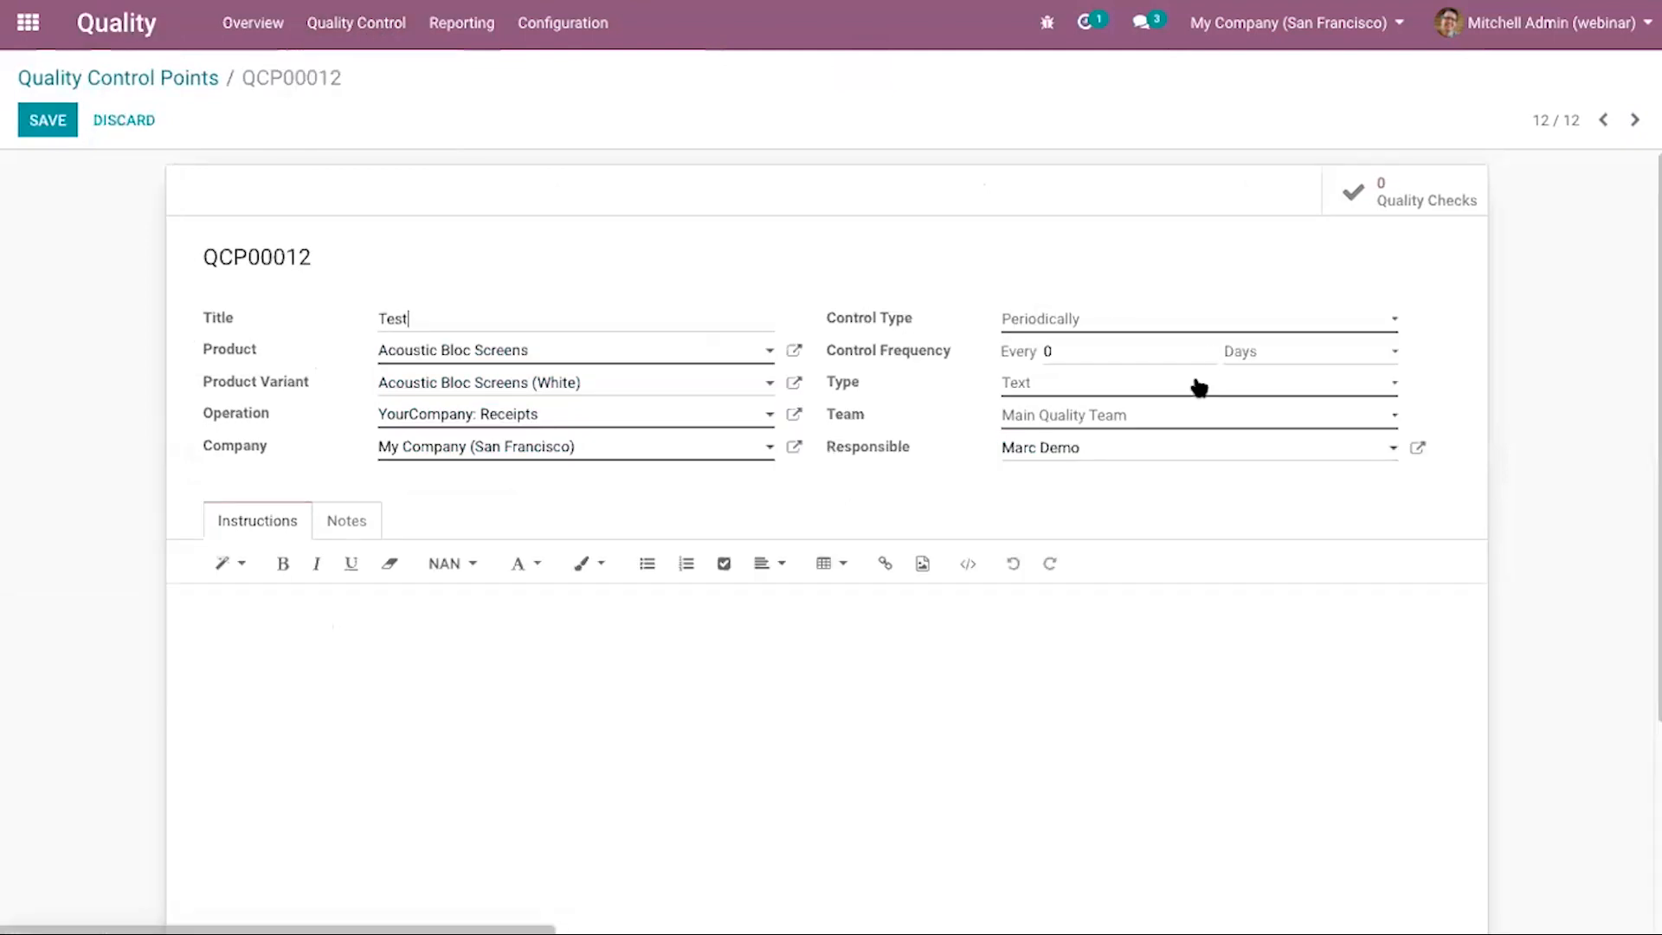
left_click(1176, 327)
left_click(1162, 282)
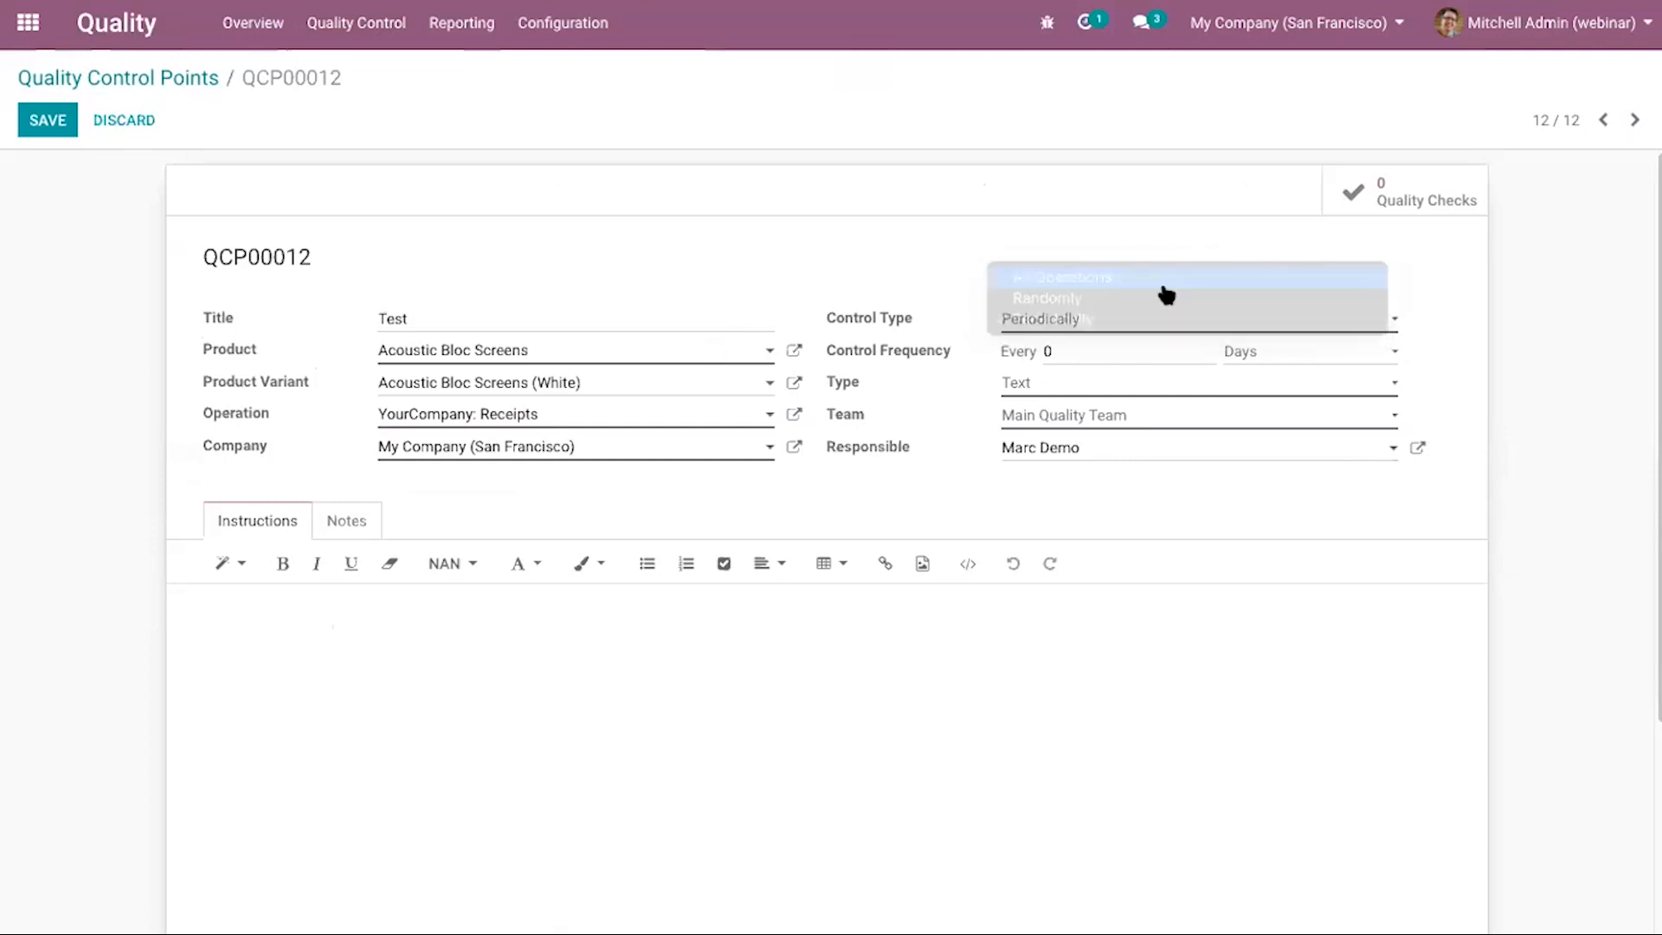
left_click(54, 121)
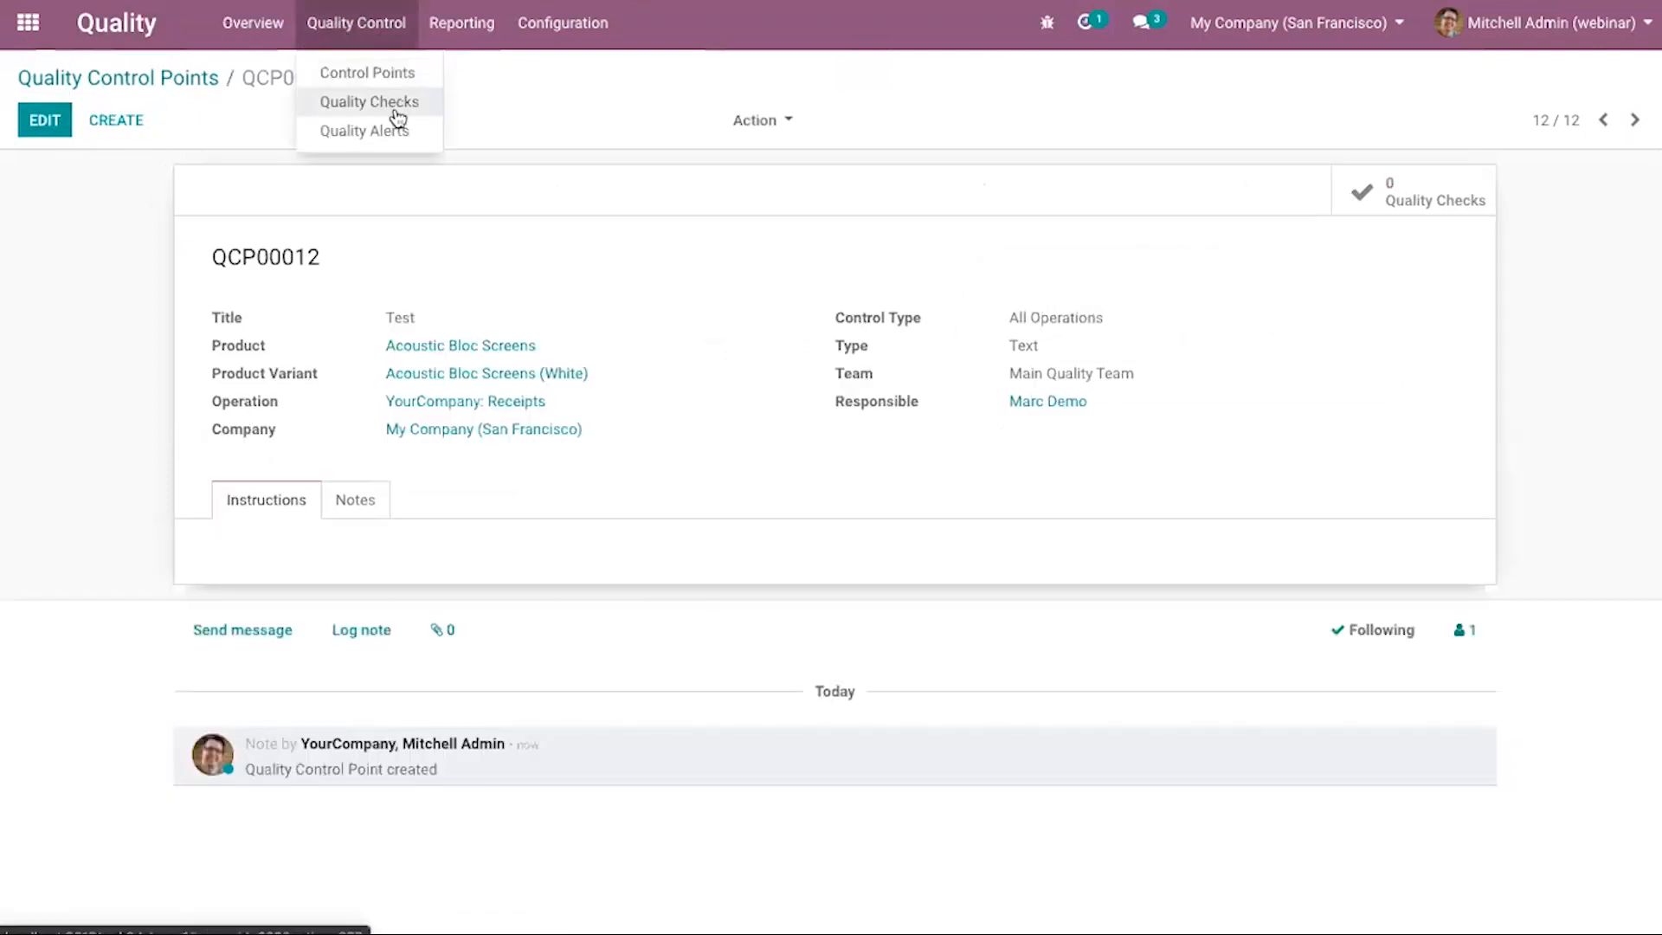
Start a new quality check and try the copied name Acoustic Bloc Screens as its product.
left_click(393, 101)
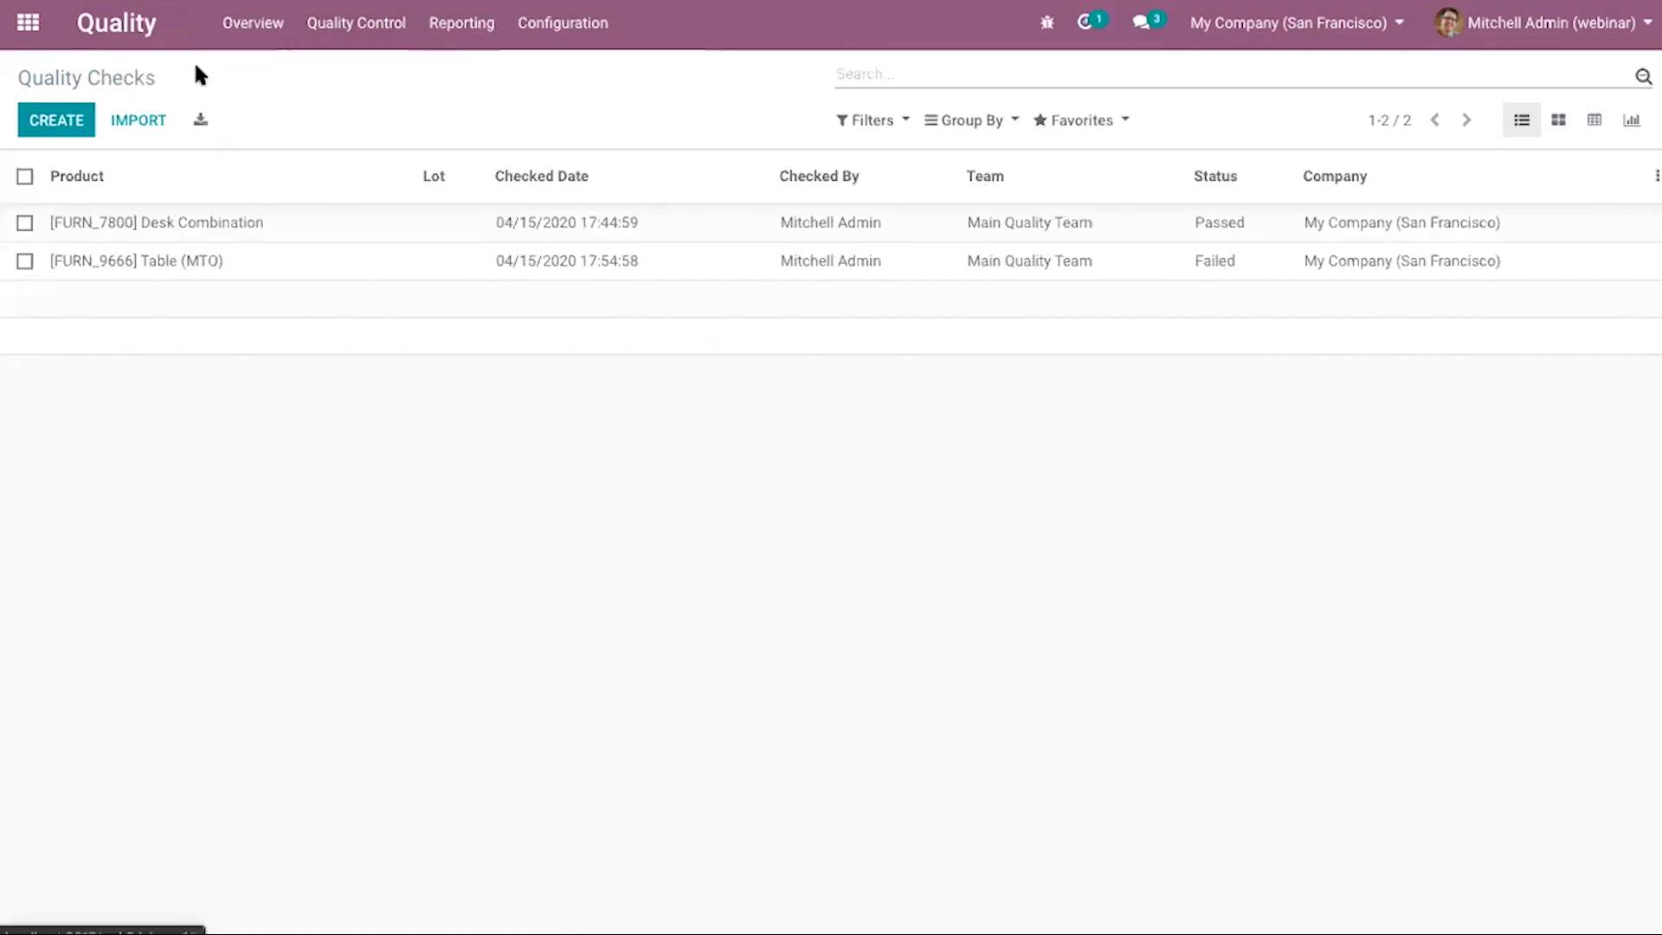
left_click(65, 124)
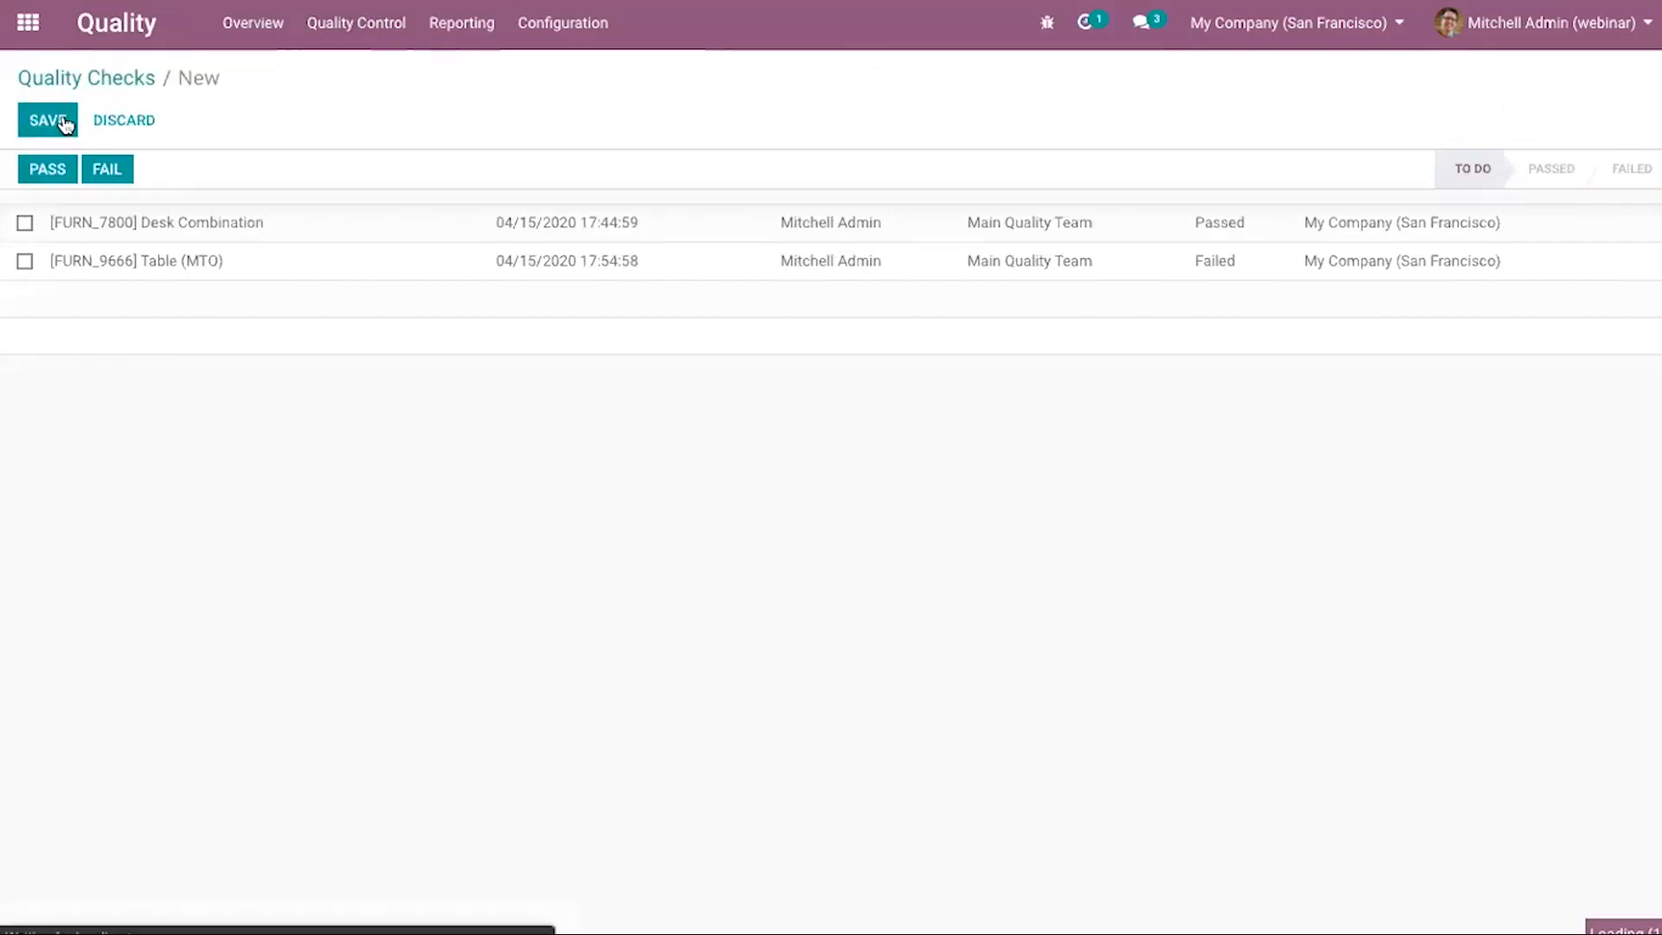
left_click(447, 268)
key("ctrl+v")
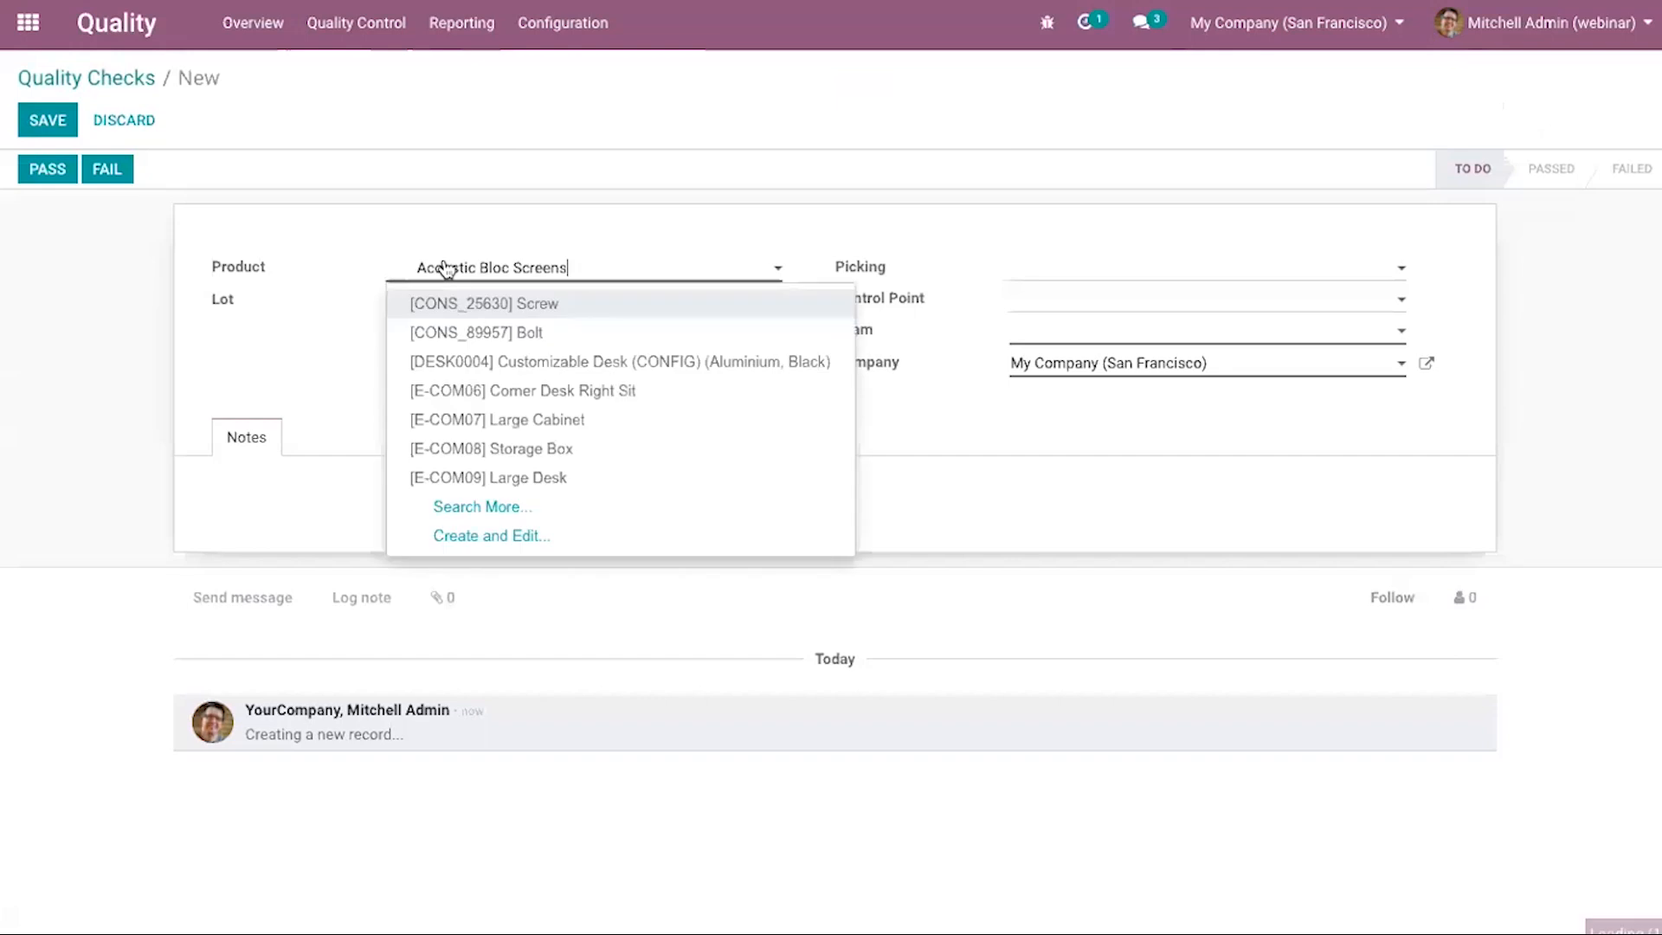
left_click(407, 276)
key("Delete")
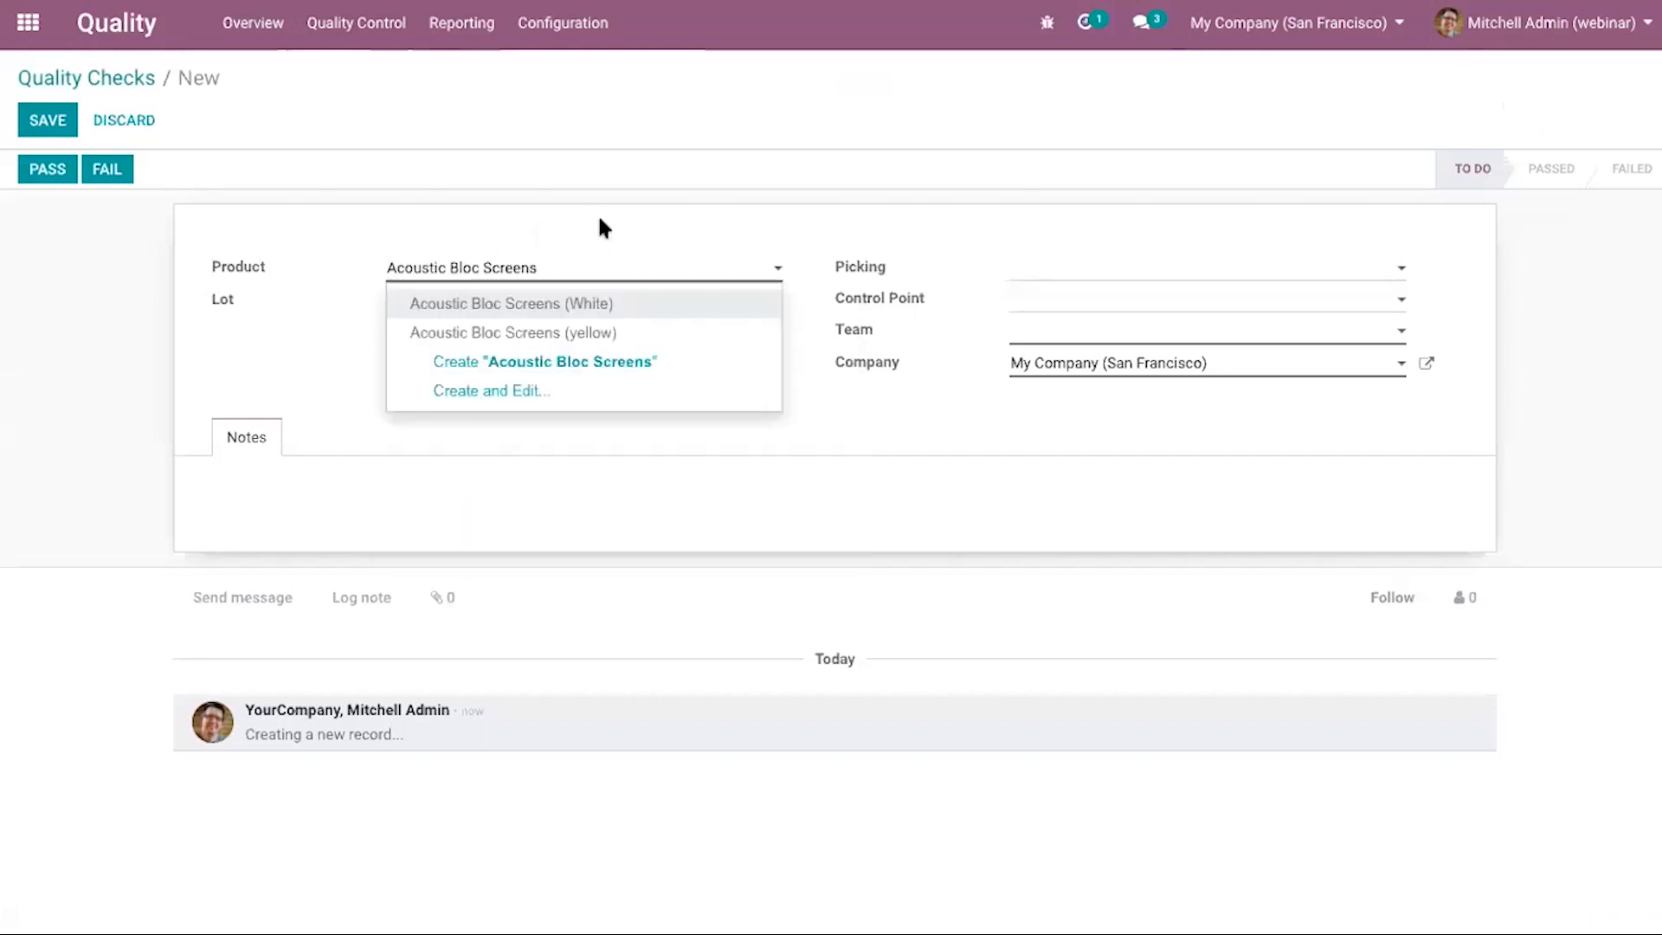
left_click(604, 227)
left_click(753, 232)
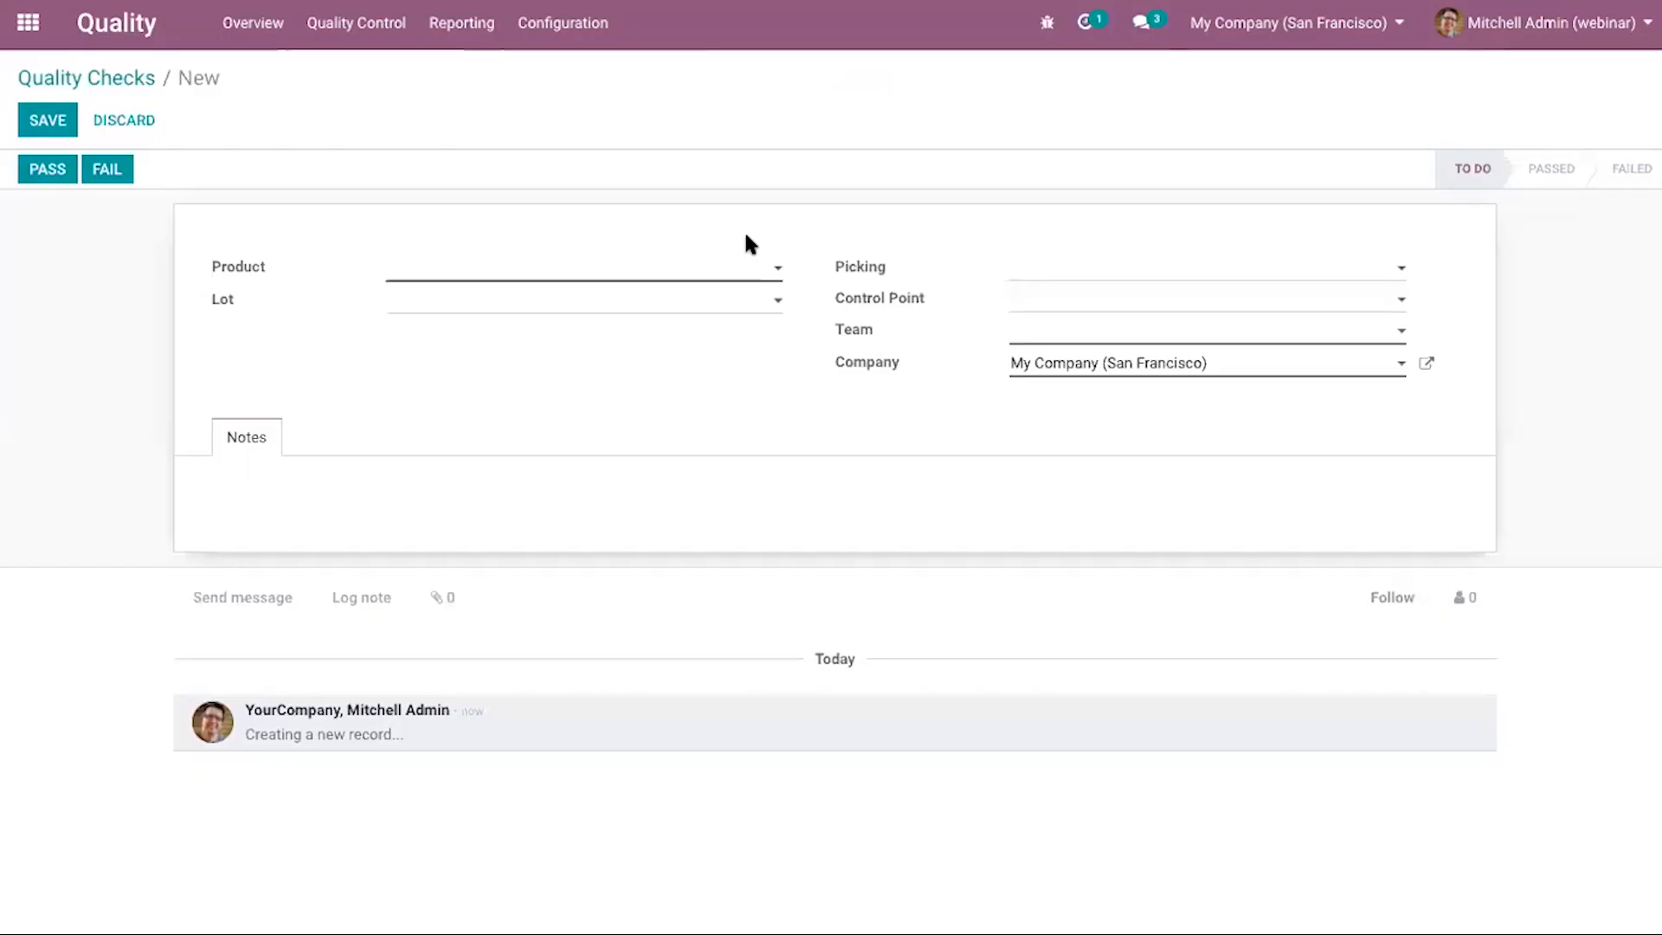
Paste the product name, shorten it to Acoustic, and choose Acoustic Bloc Screens (White) for the quality check.
left_click(601, 268)
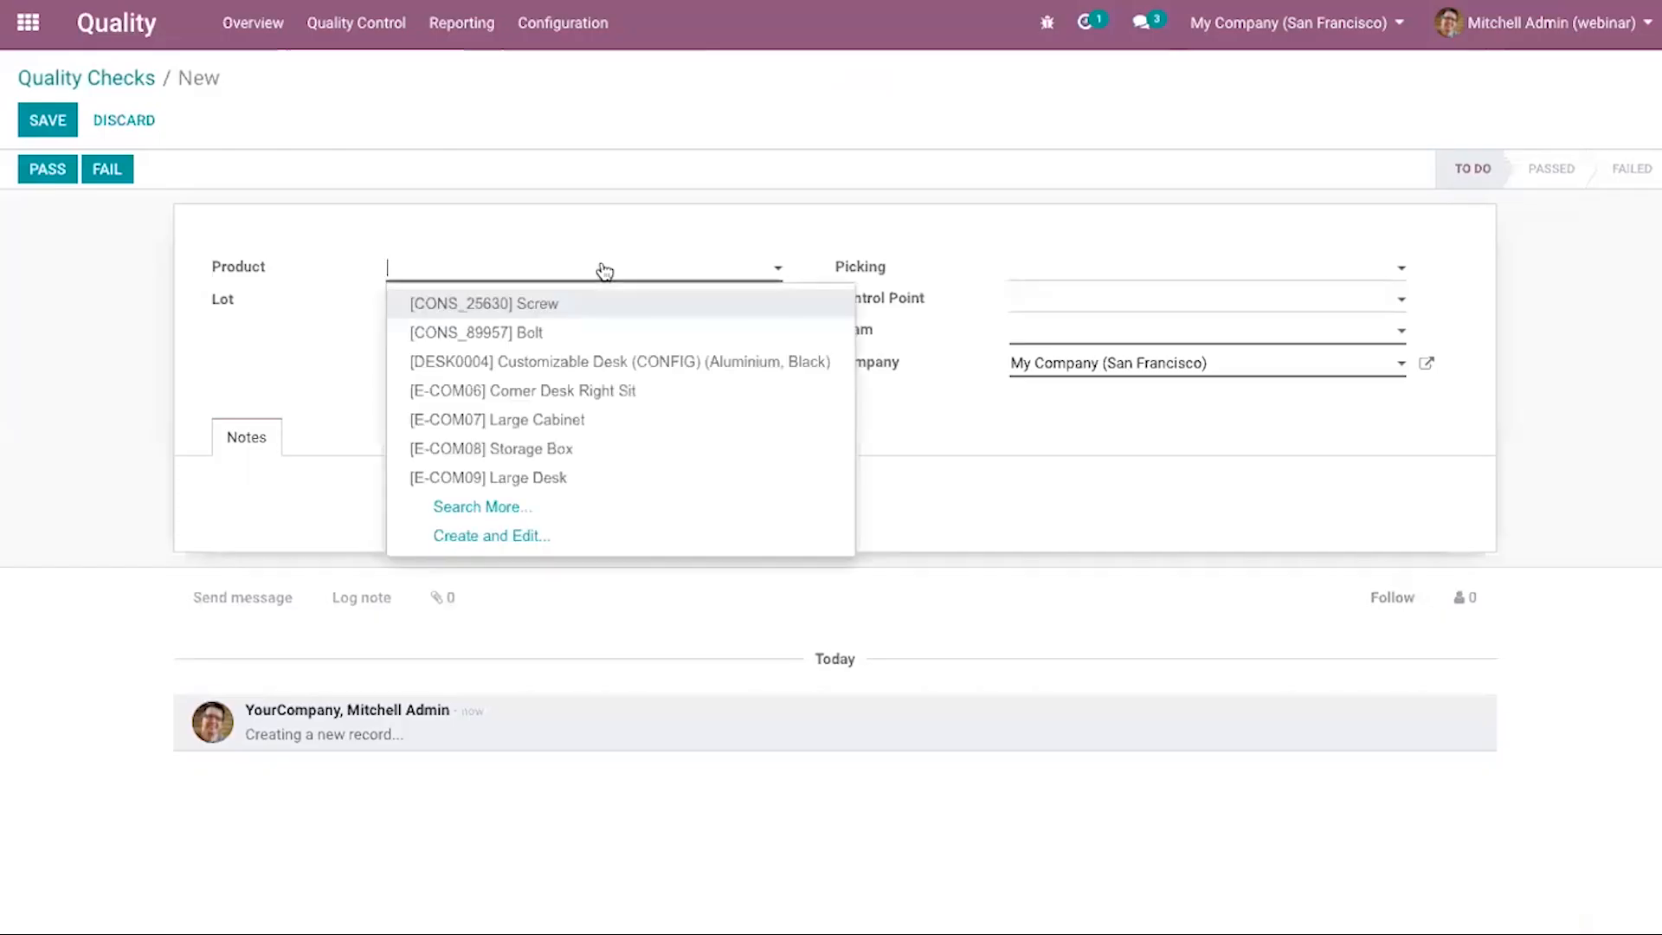
key("ctrl+v")
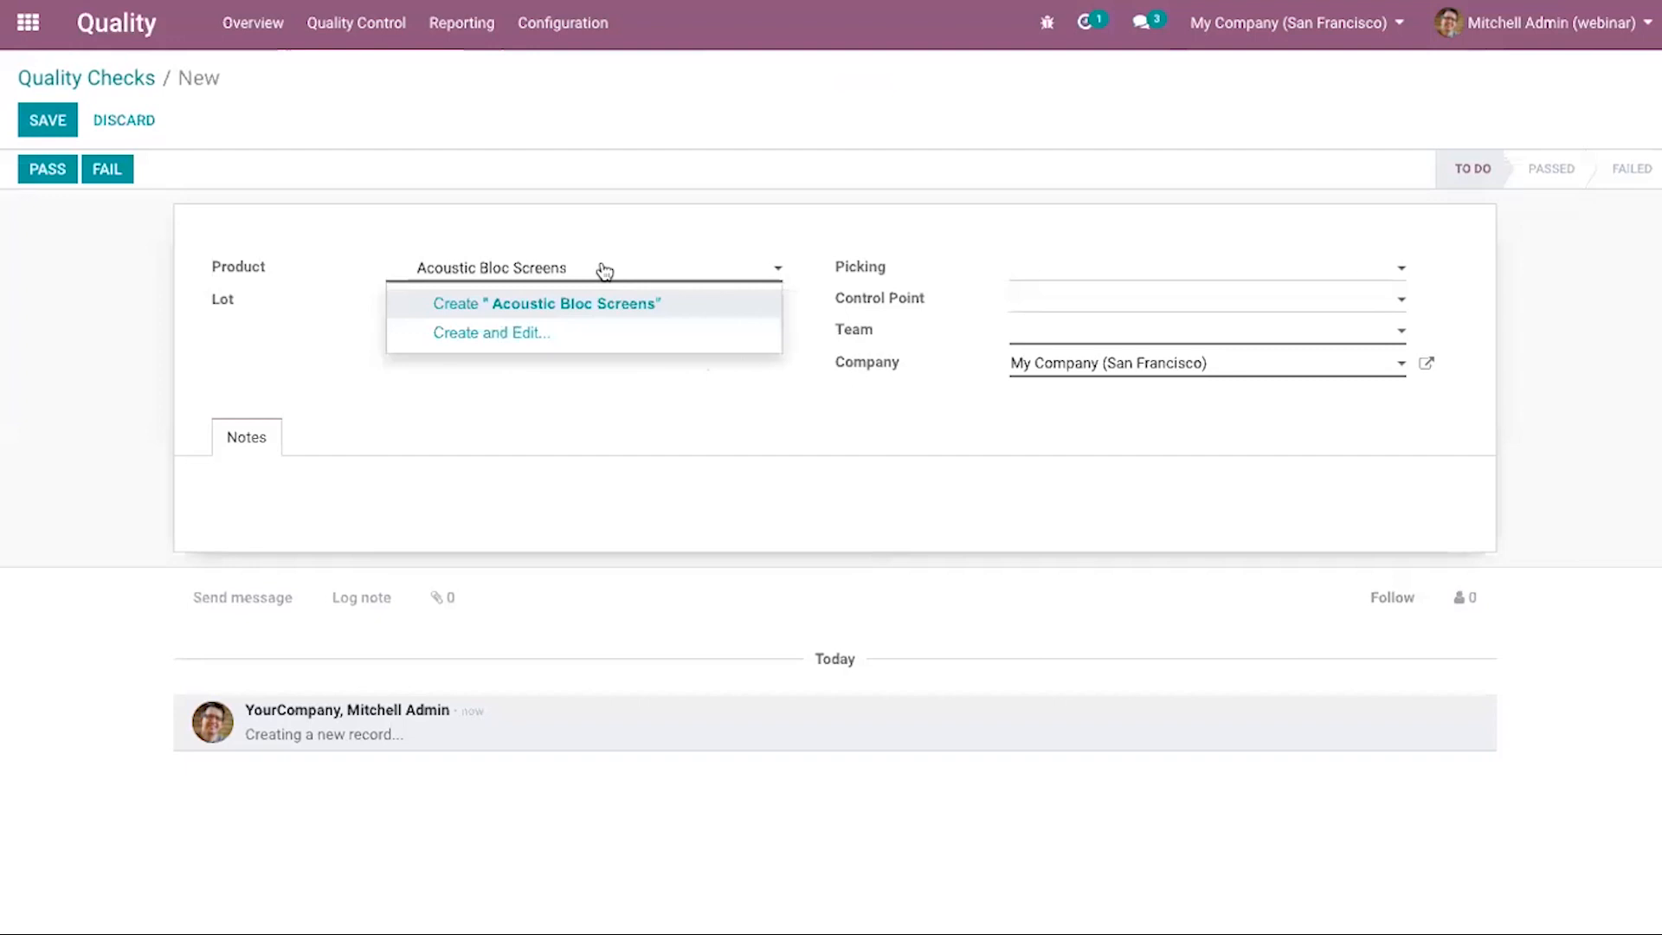
key("BackSpace")
key("BackSpace")
key("BackSpace")
key("BackSpace")
key("BackSpace")
key("BackSpace")
key("BackSpace")
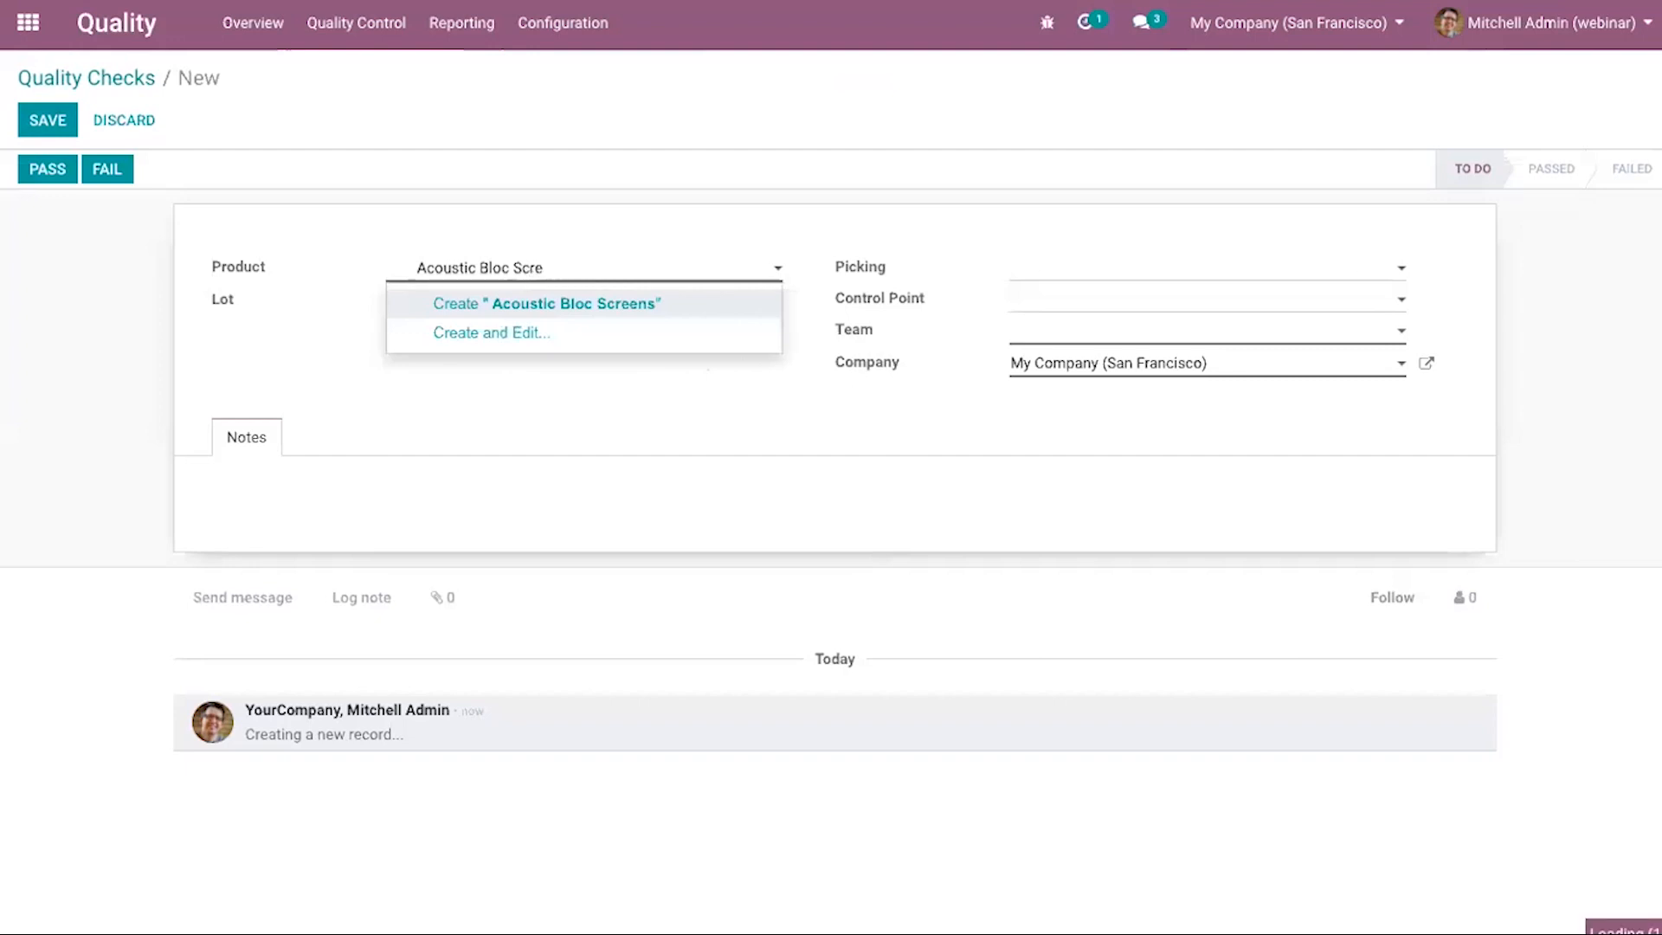
key("BackSpace")
key("BackSpace")
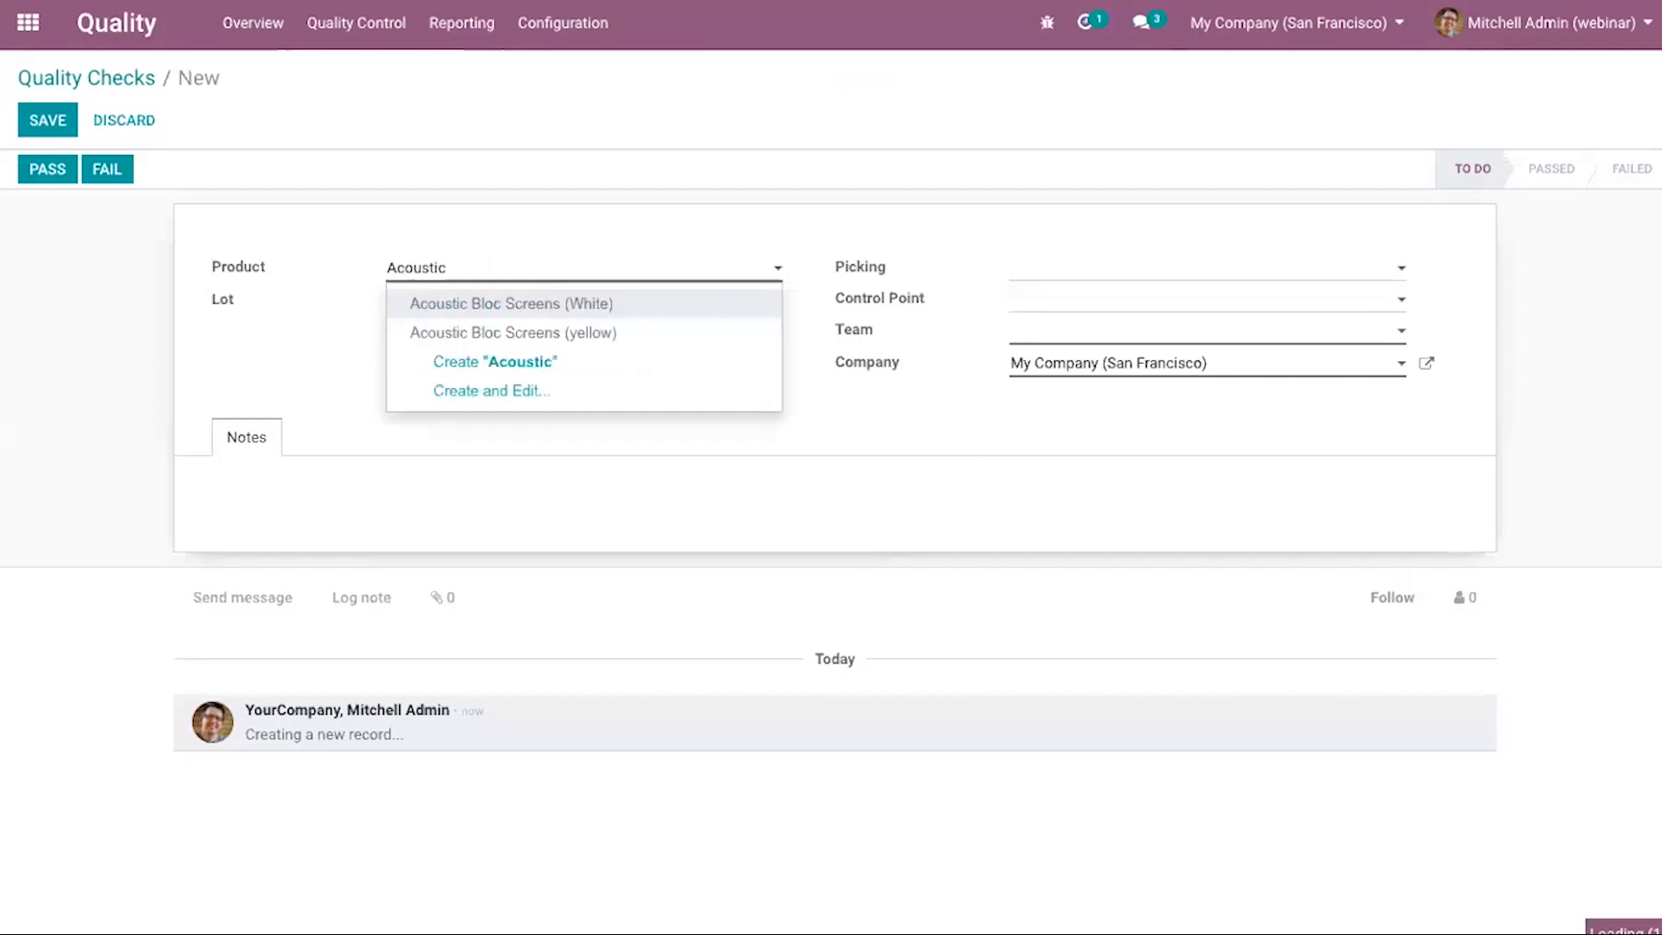
left_click(583, 304)
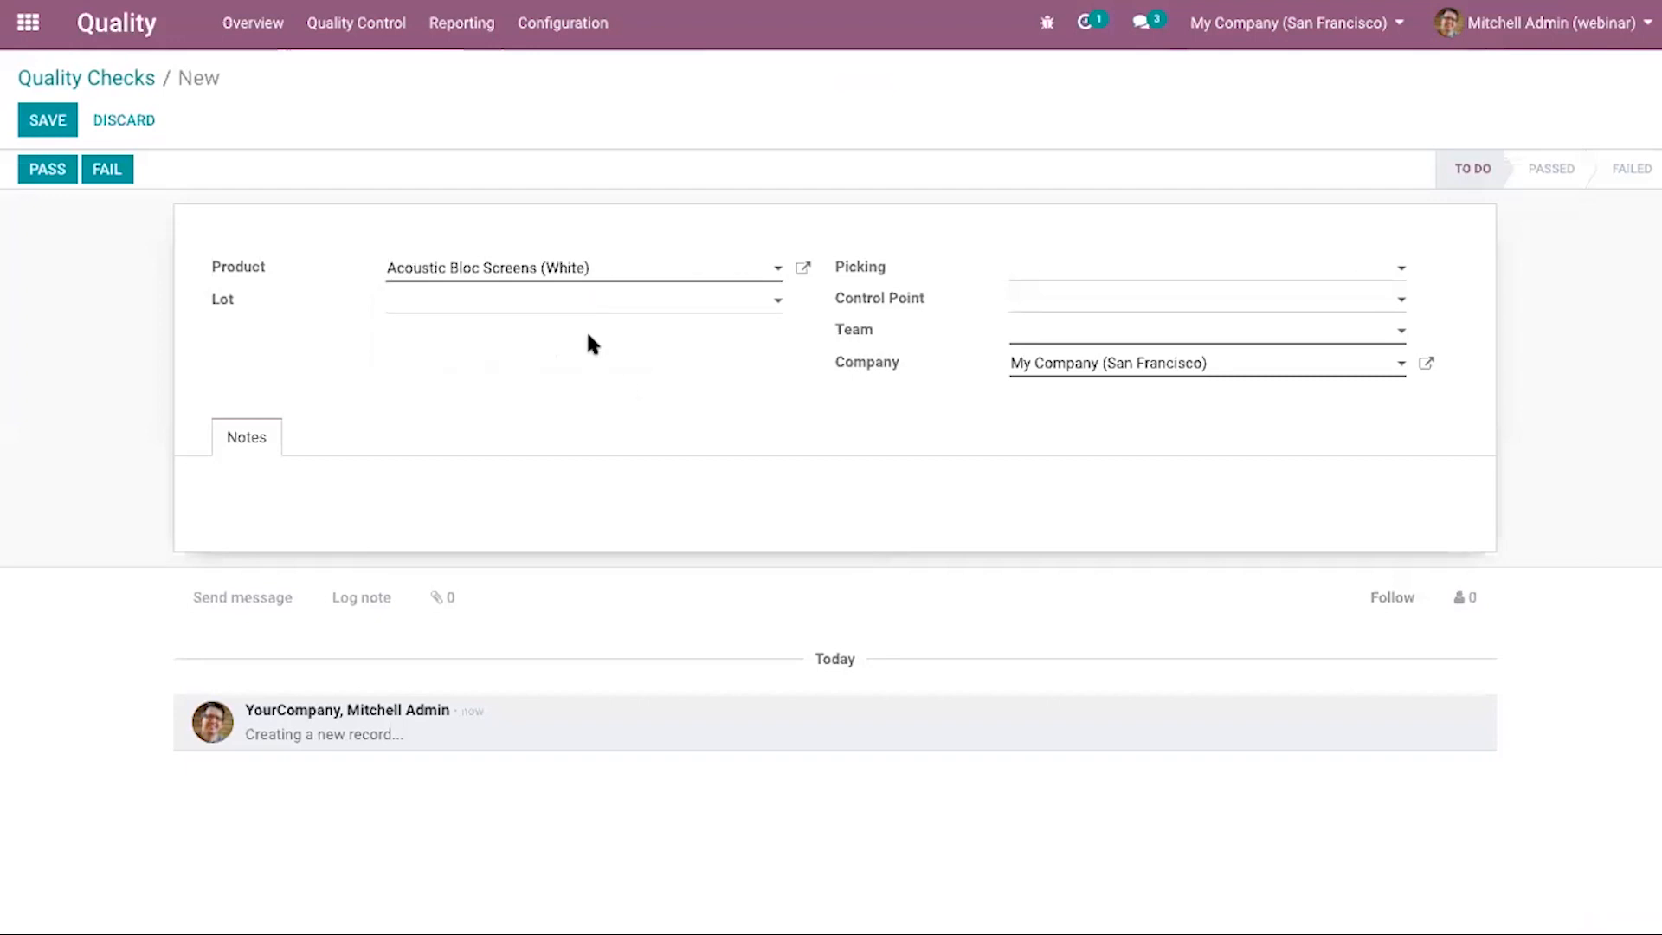
Look at the quality check's lot options and set its picking to WH/OUT/00007.
left_click(708, 297)
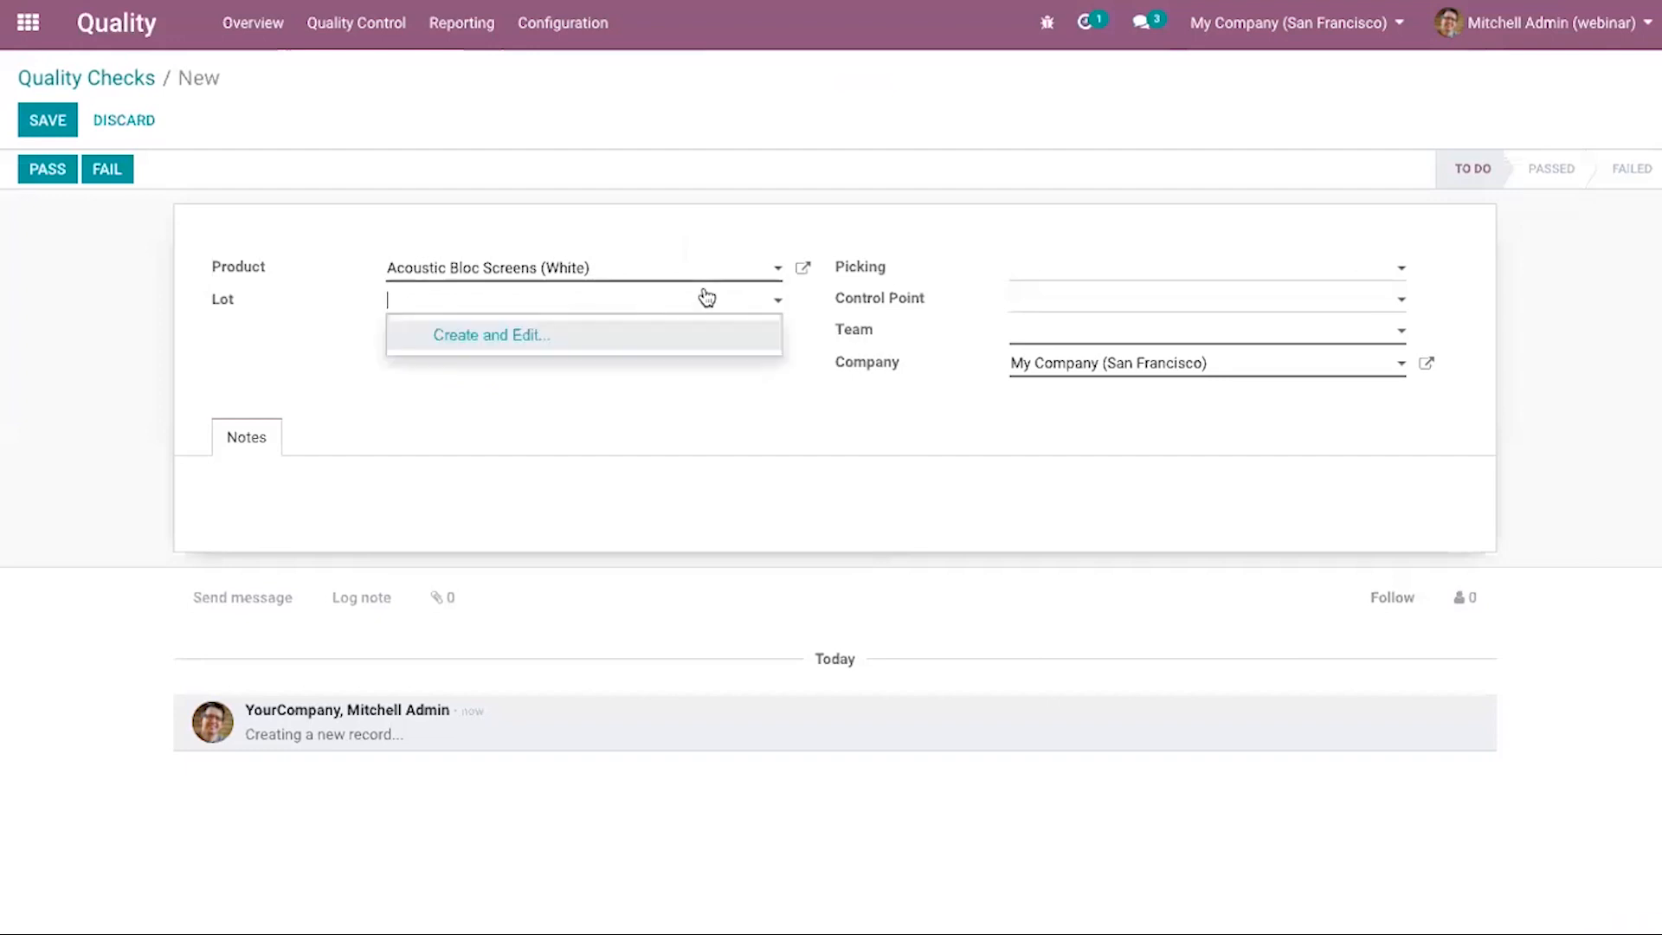
left_click(1078, 222)
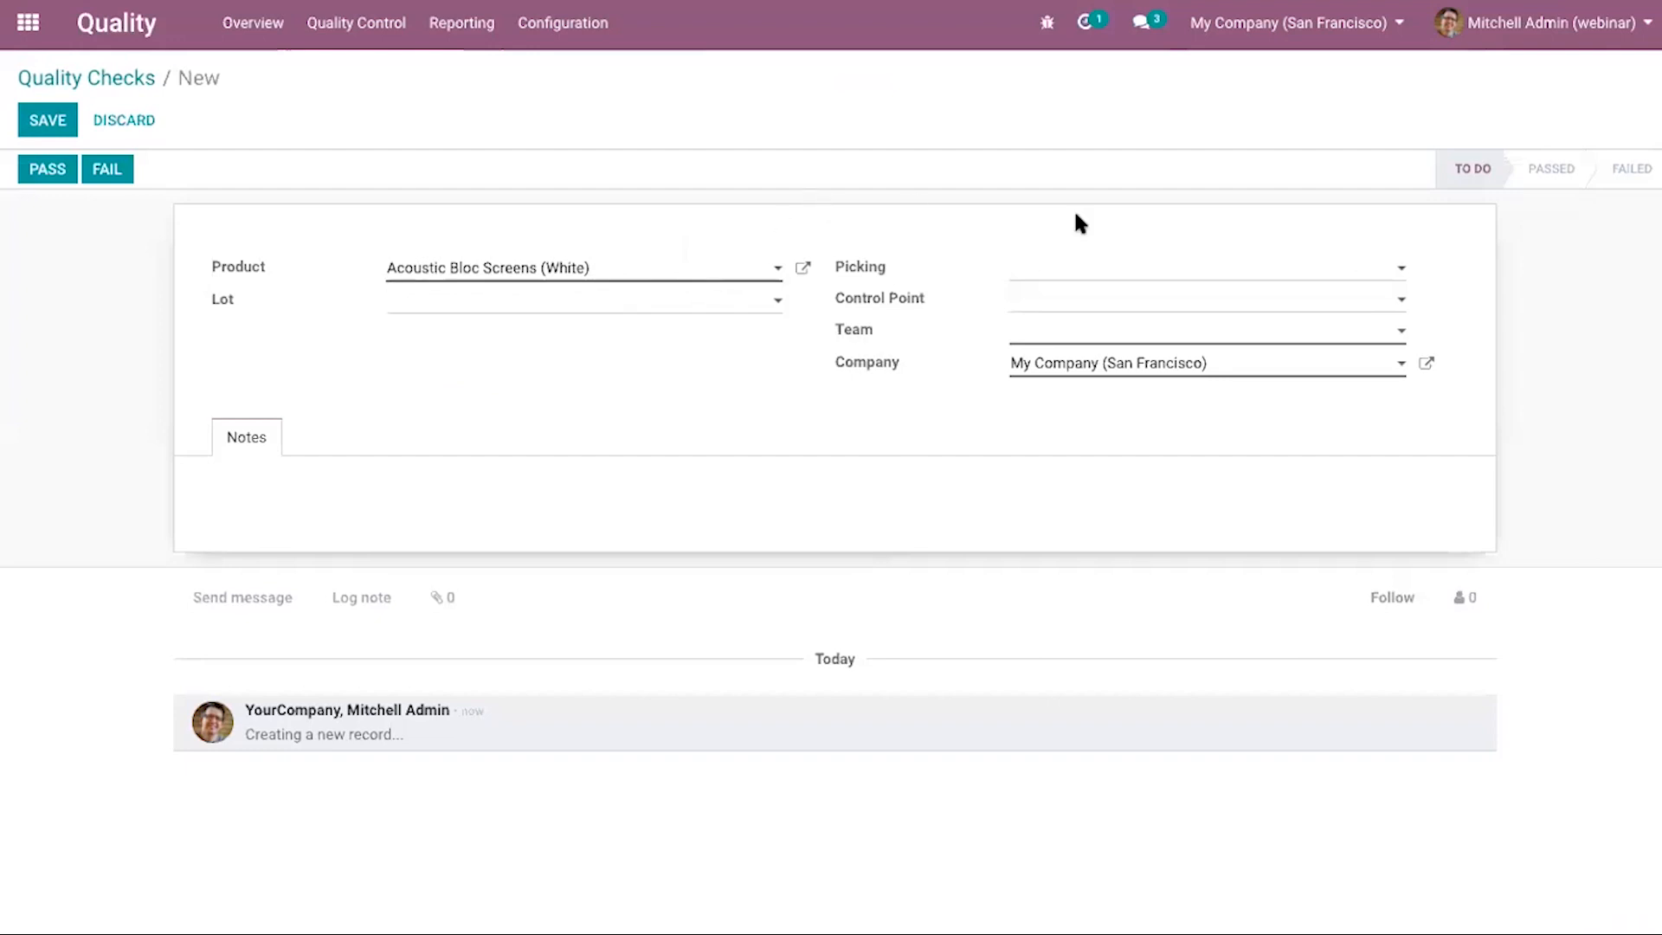
left_click(1133, 265)
left_click(1147, 305)
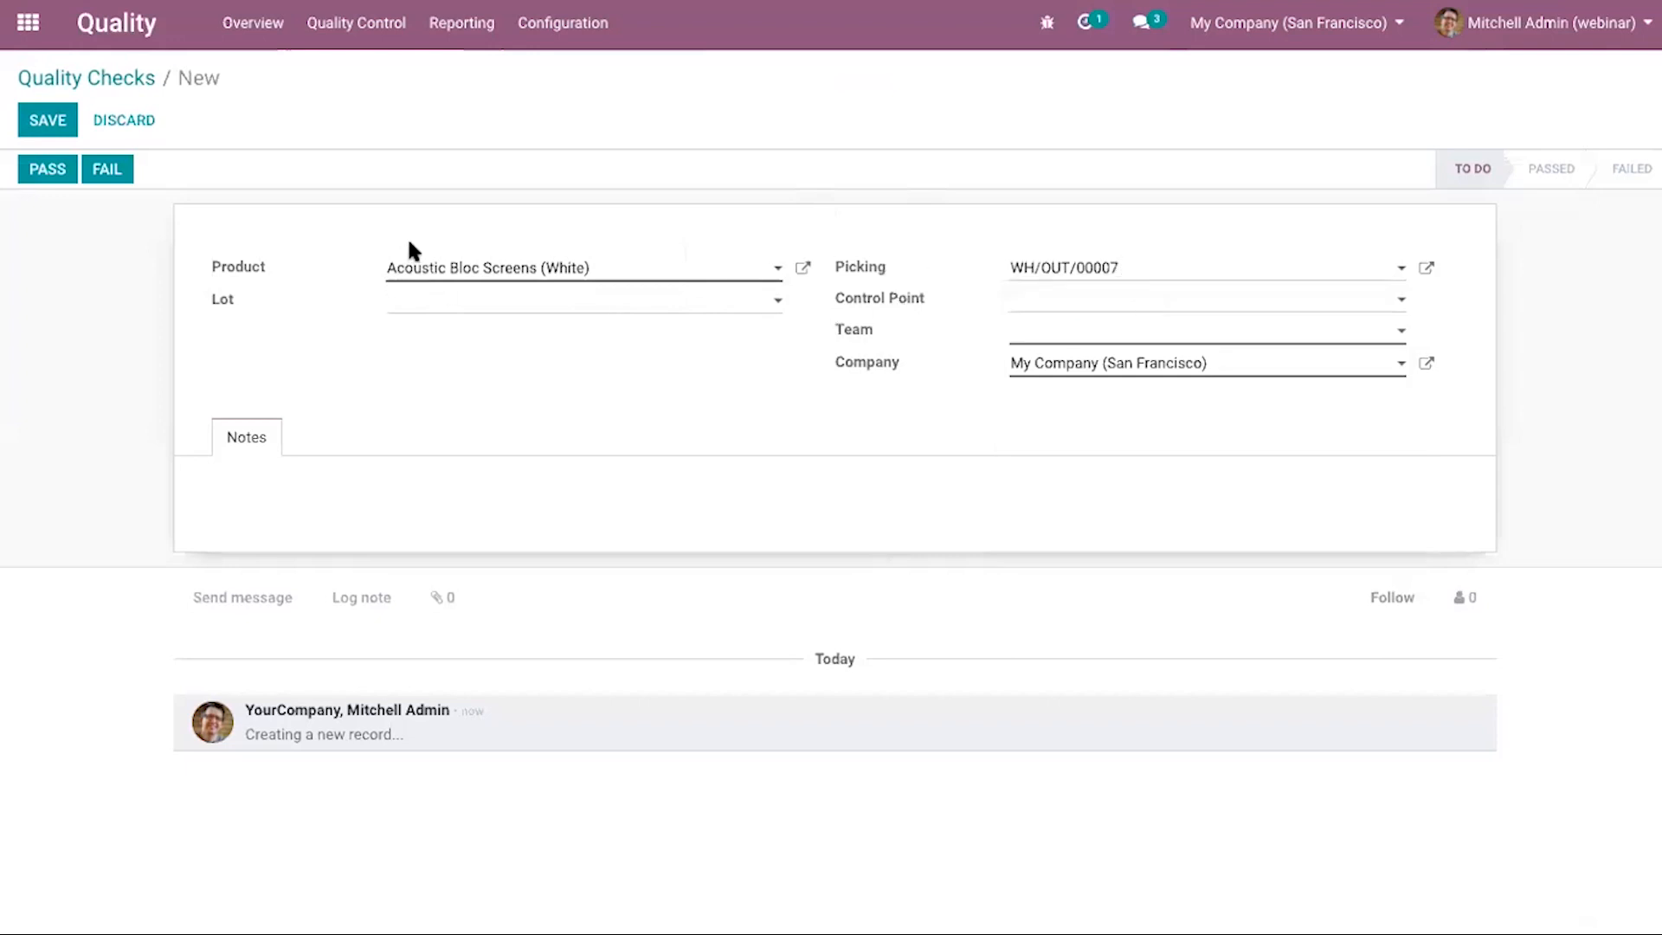
left_click(386, 48)
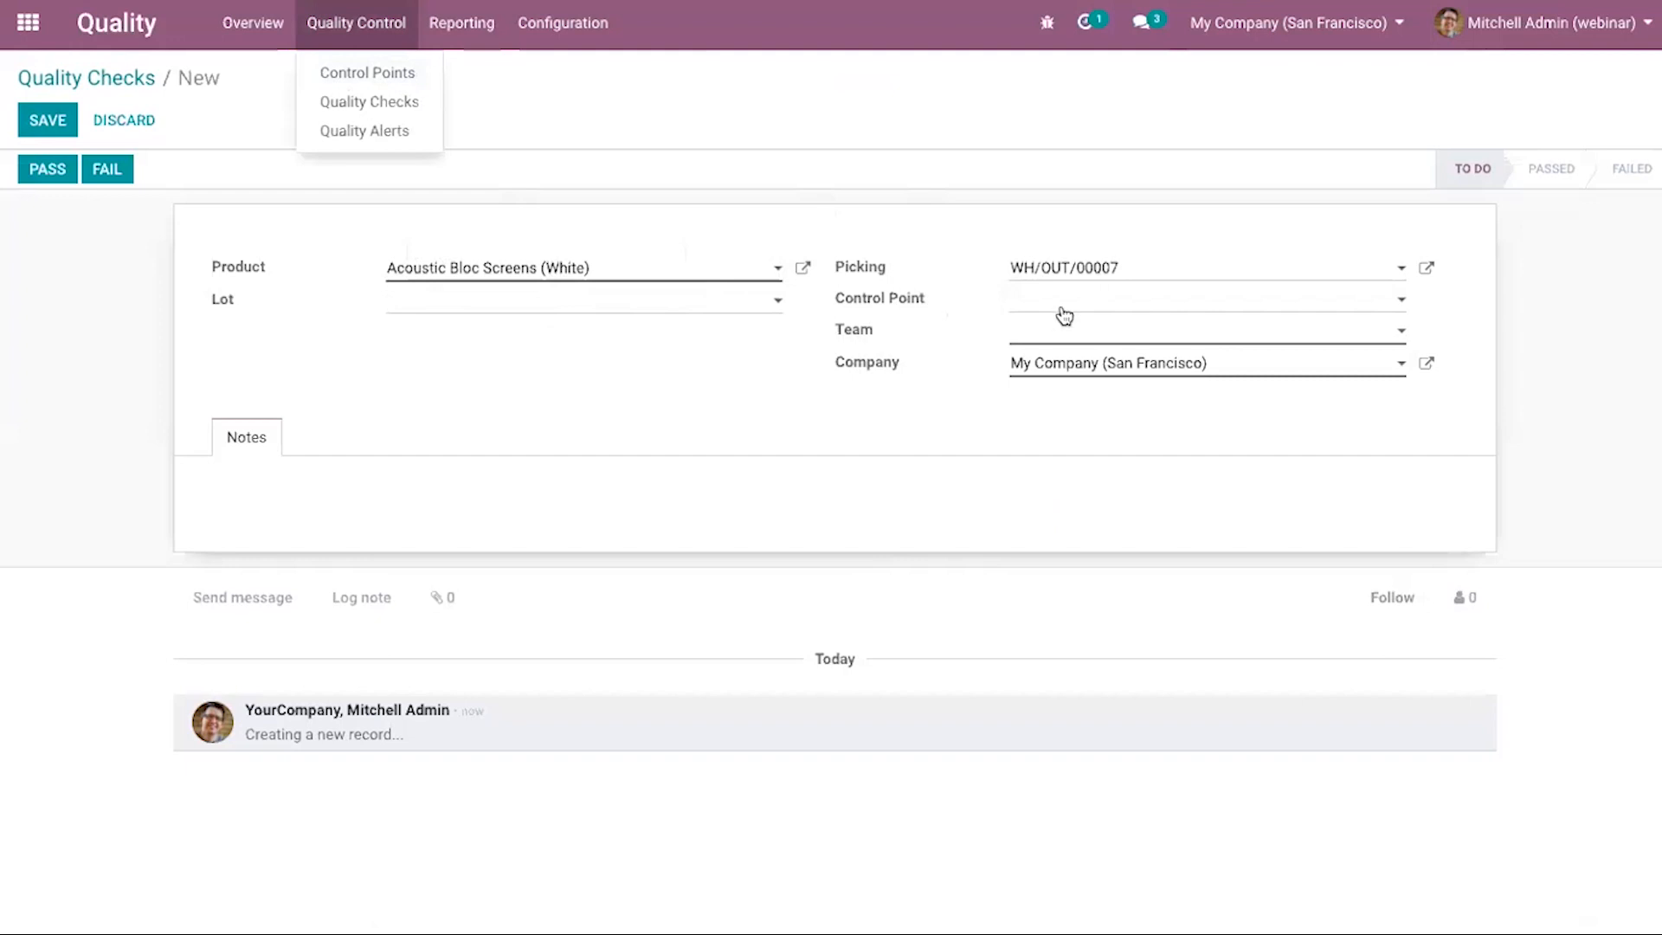
left_click(1154, 275)
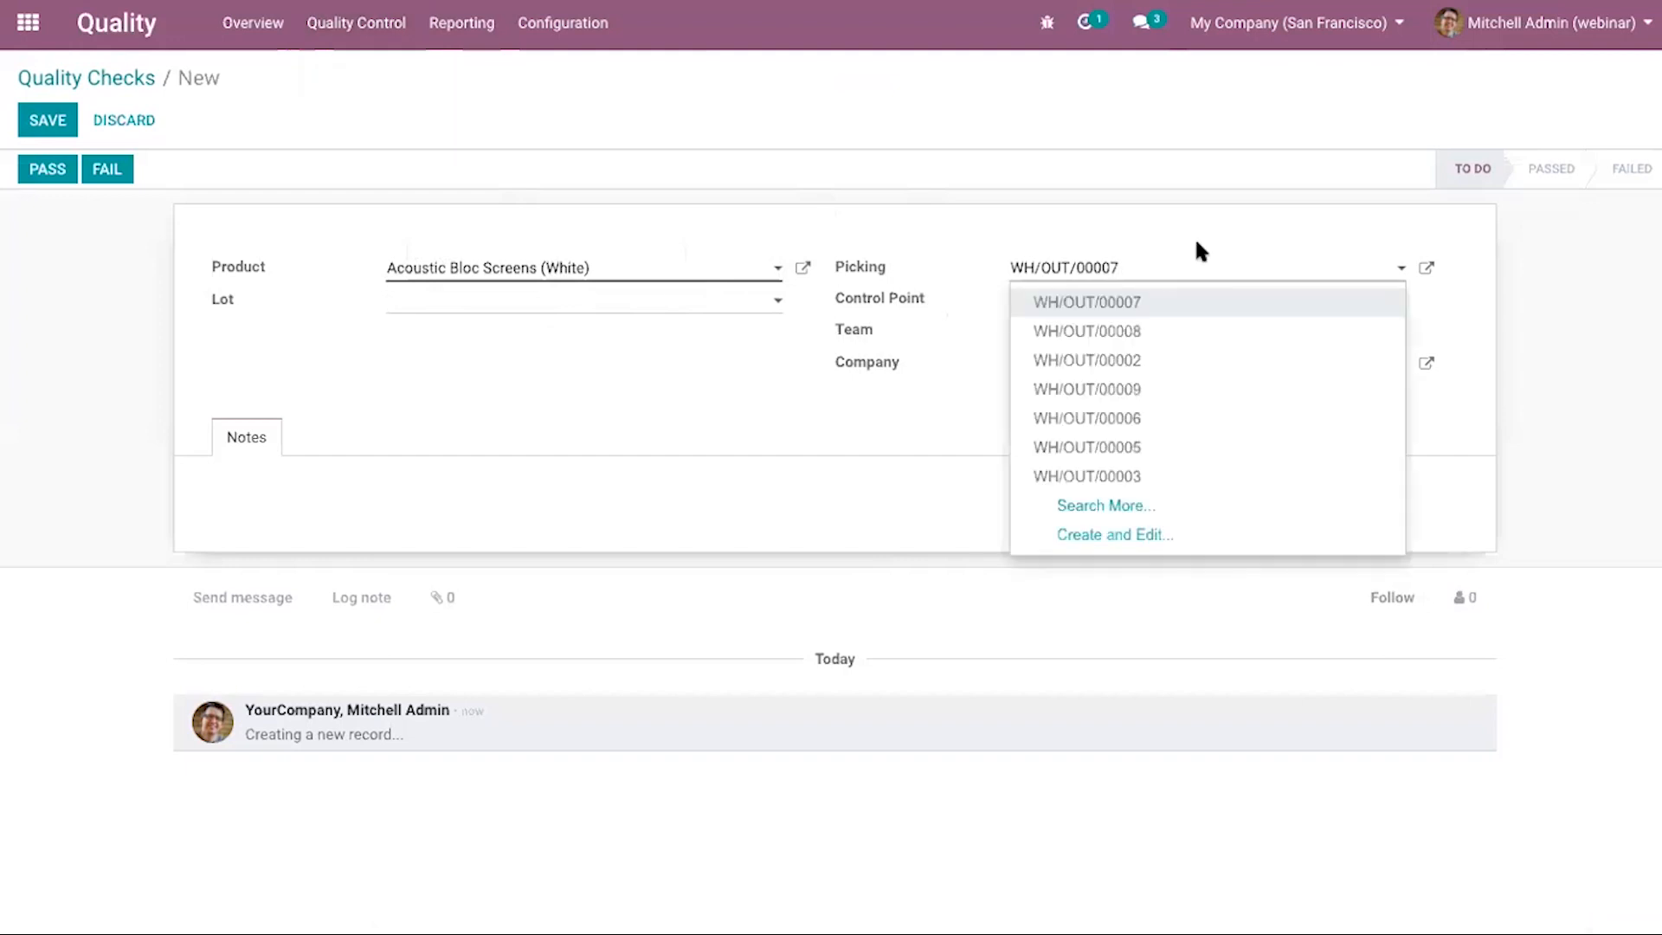
left_click(1227, 232)
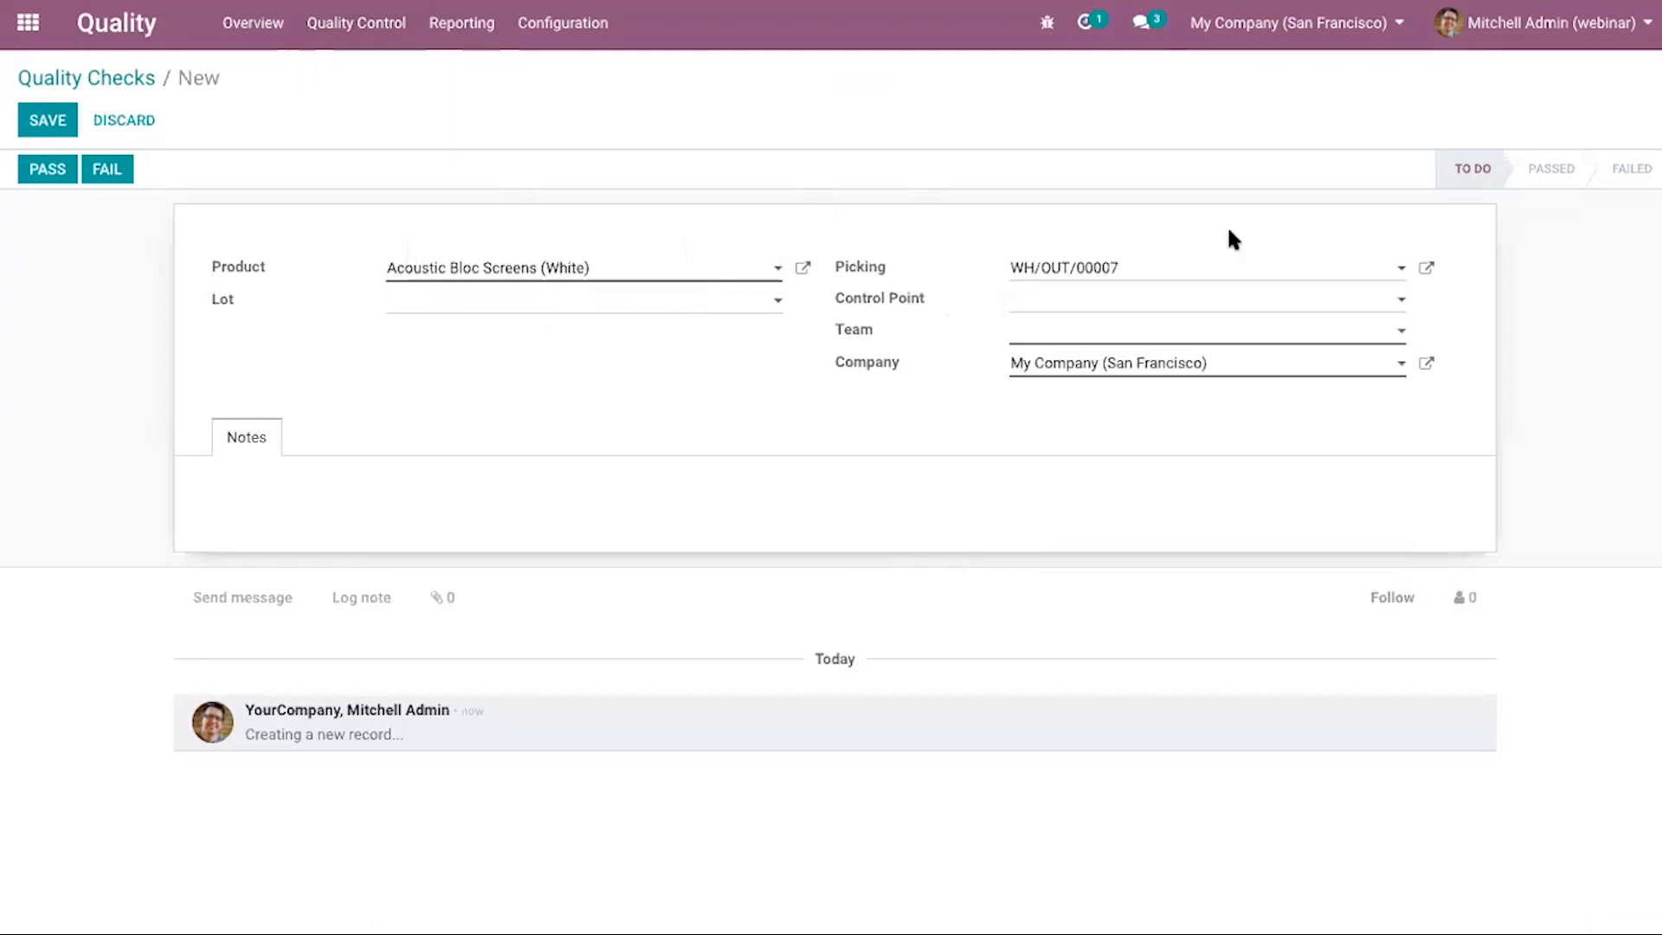
Assign control point QCP00003 to the new quality check.
left_click(1141, 310)
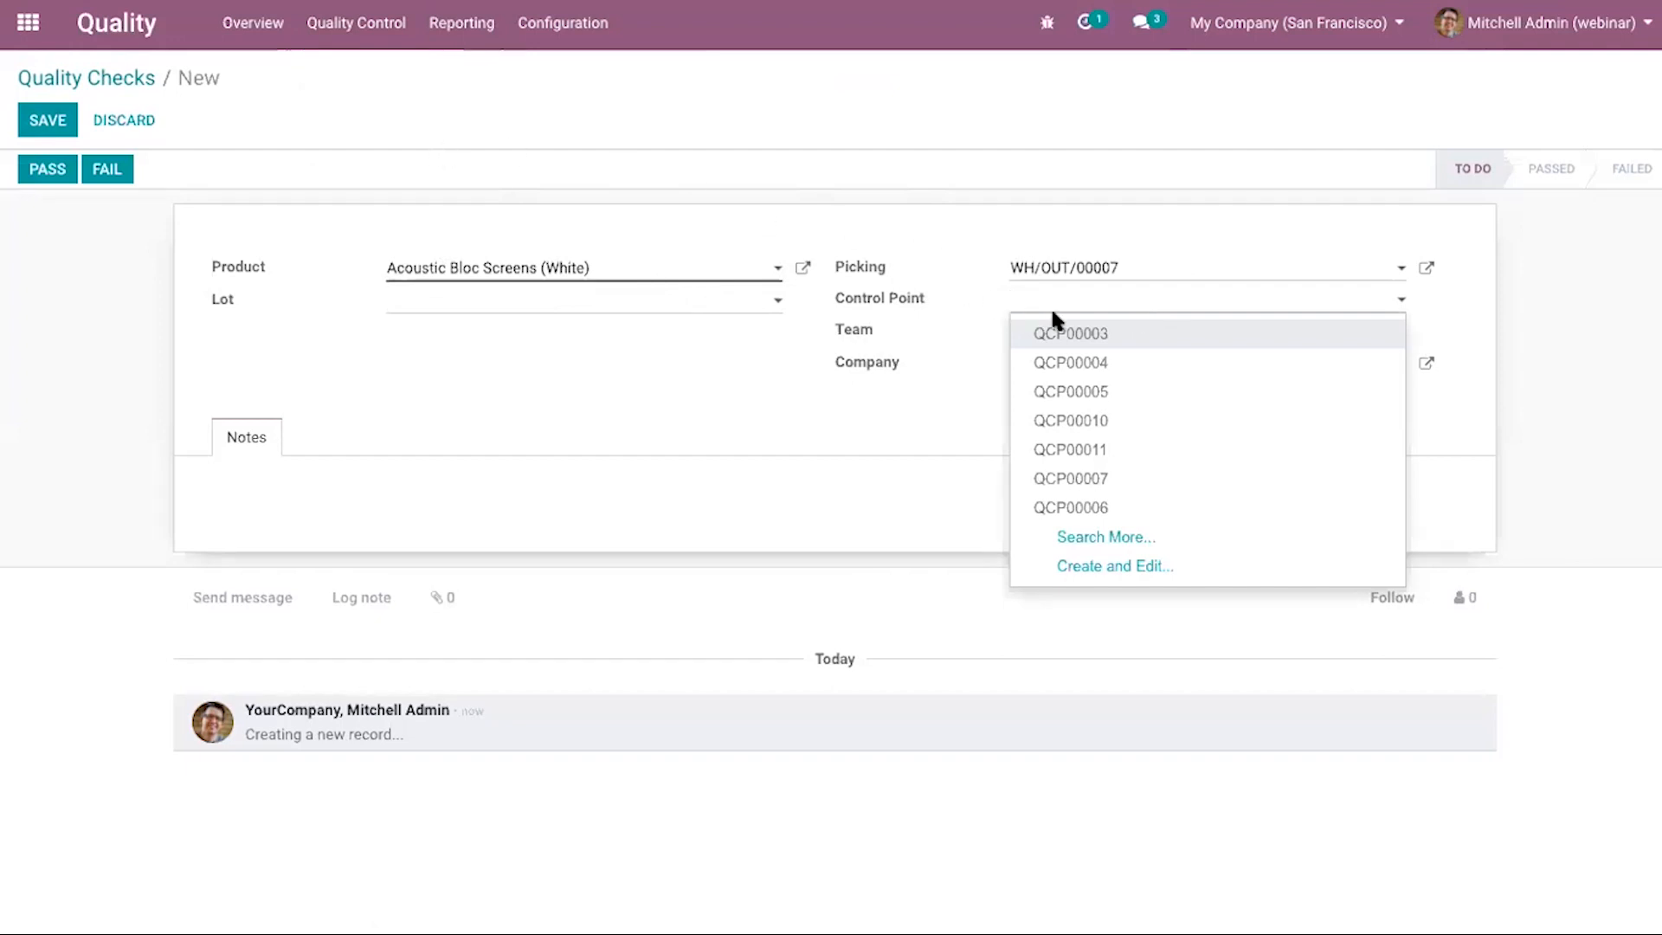
left_click(1093, 346)
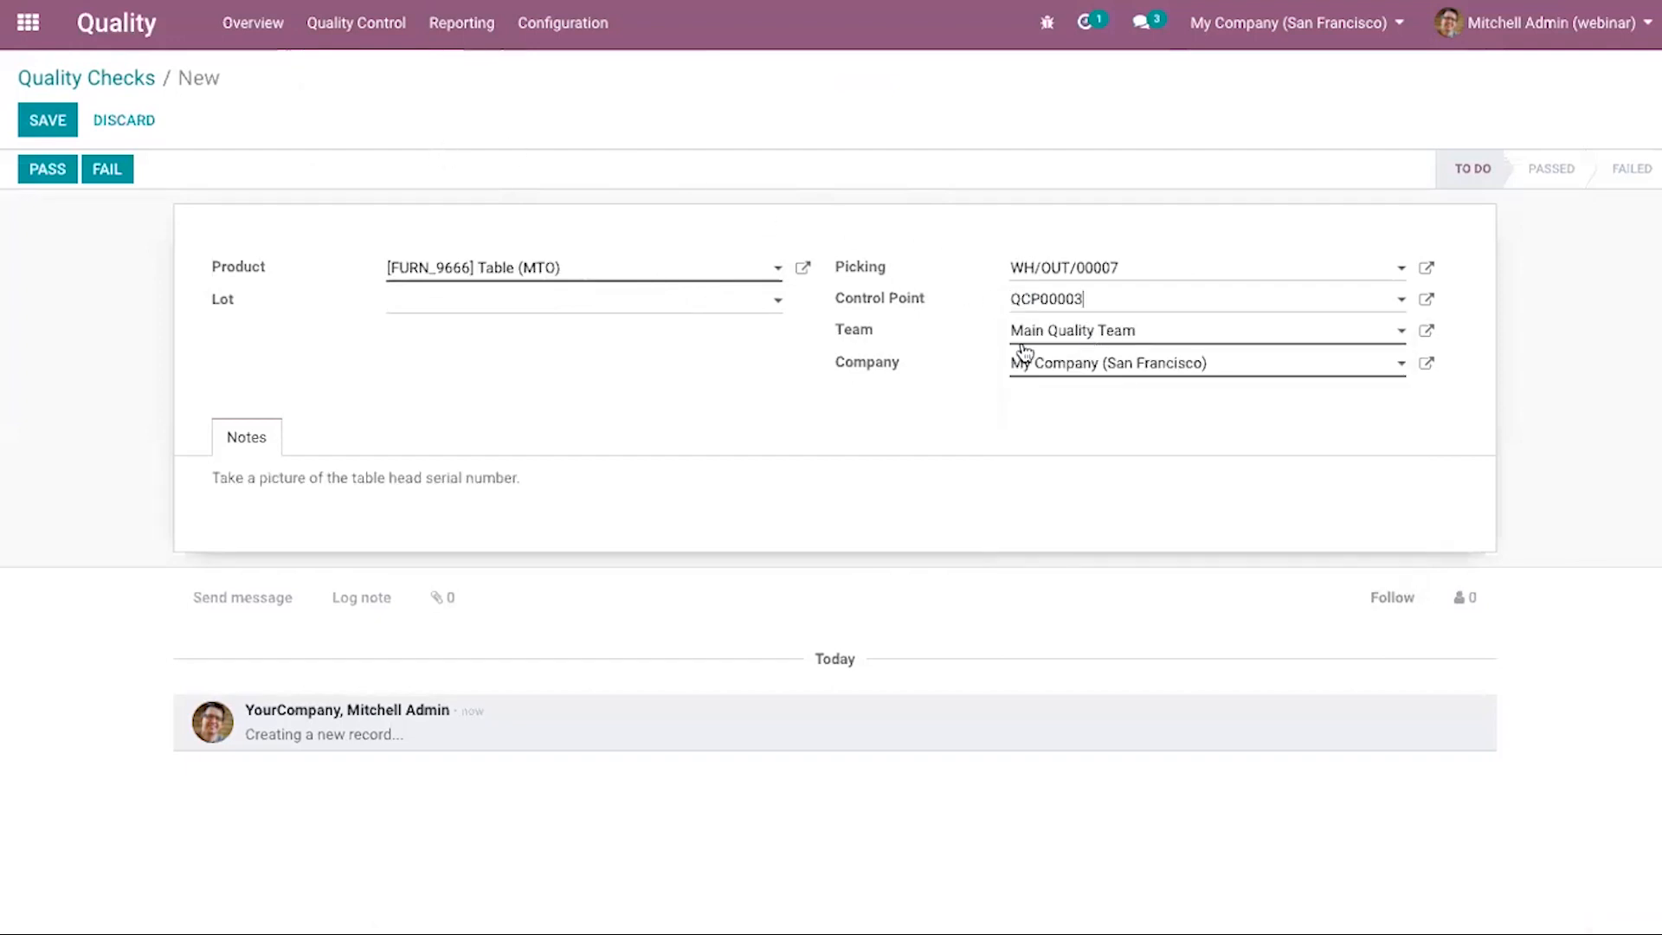
left_click(1106, 306)
Leave the unsaved quality check and return to the list of quality control points.
left_click(357, 24)
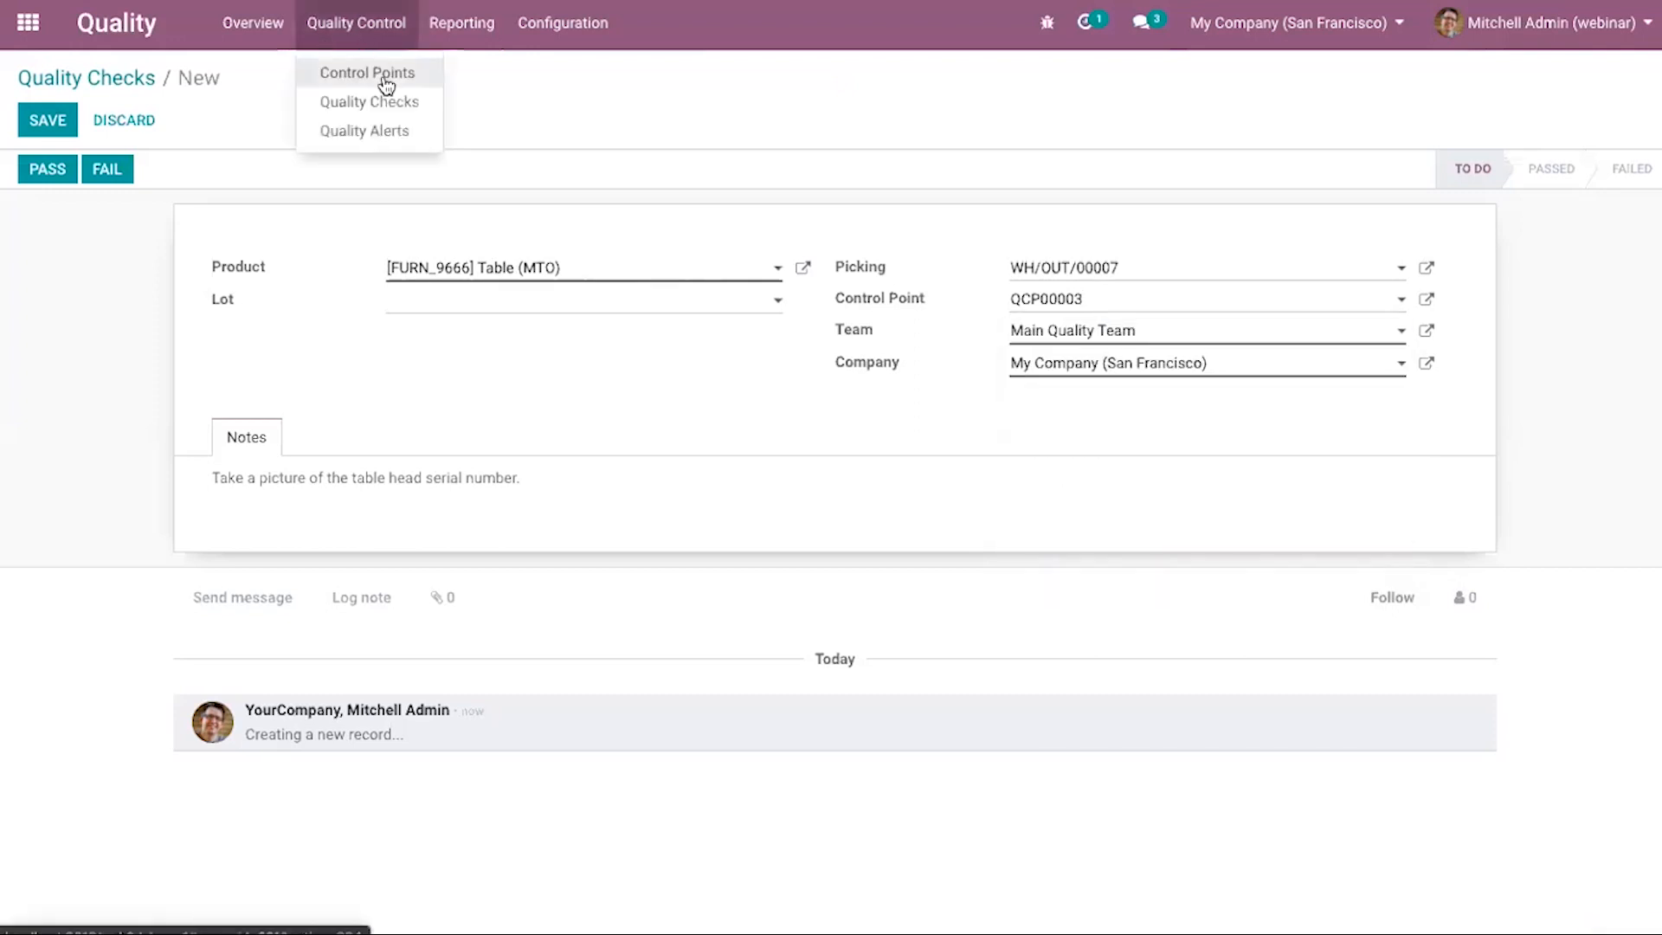
left_click(381, 74)
left_click(484, 172)
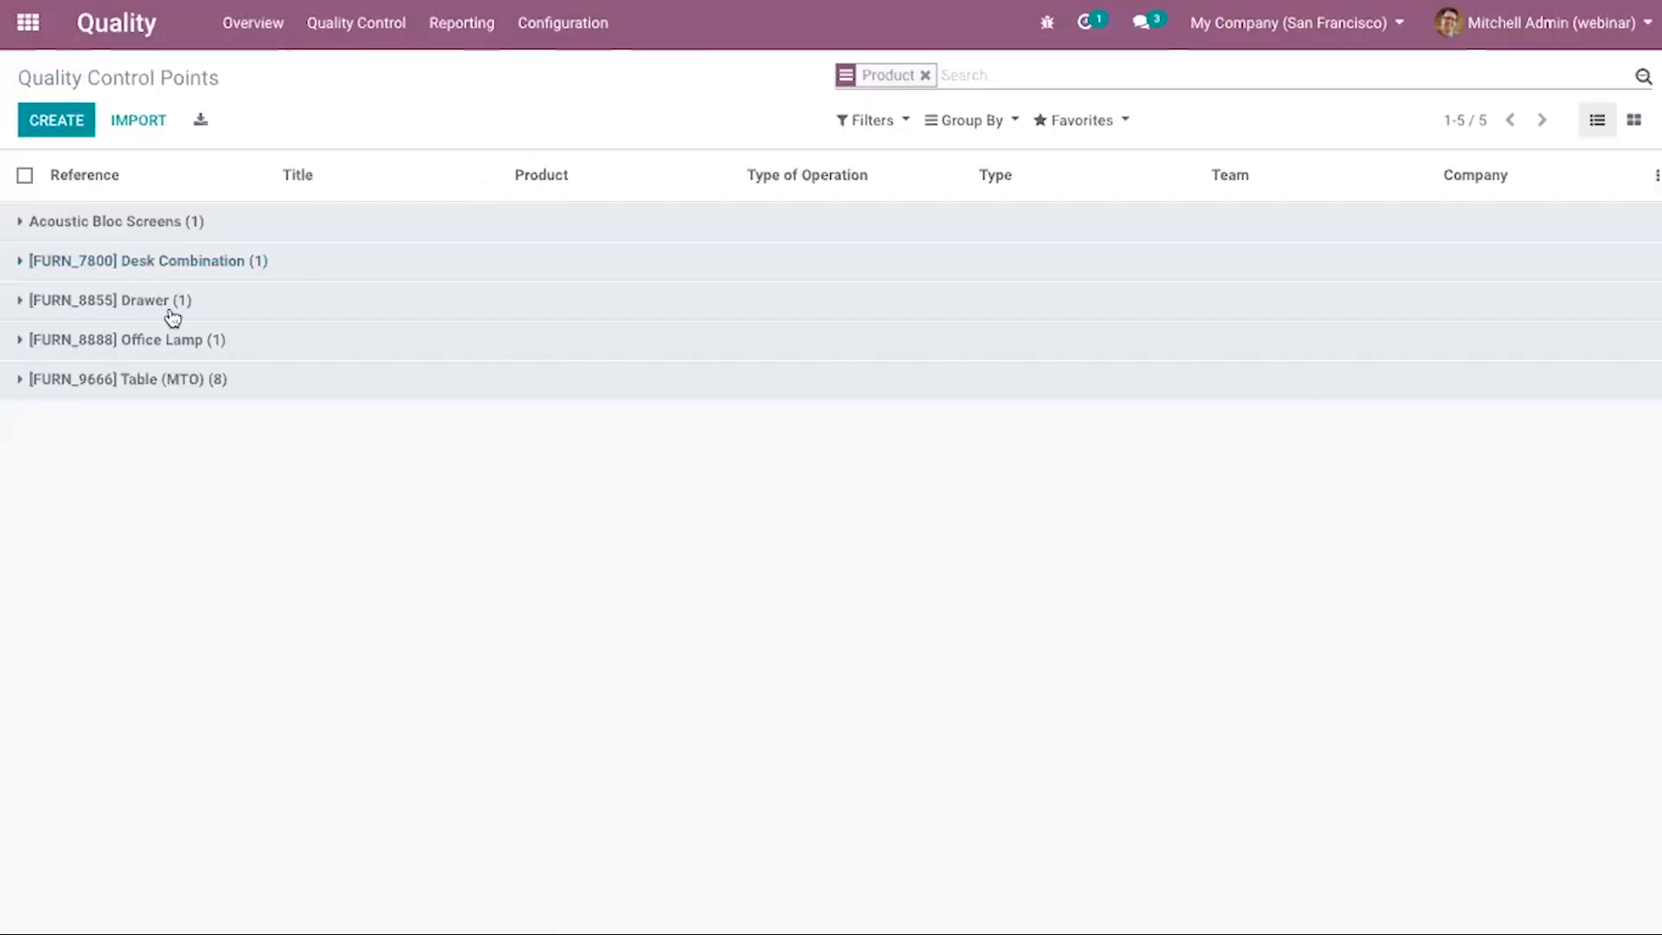
Ungroup the control points list and create a new quality check that uses control point QCP00012.
left_click(927, 76)
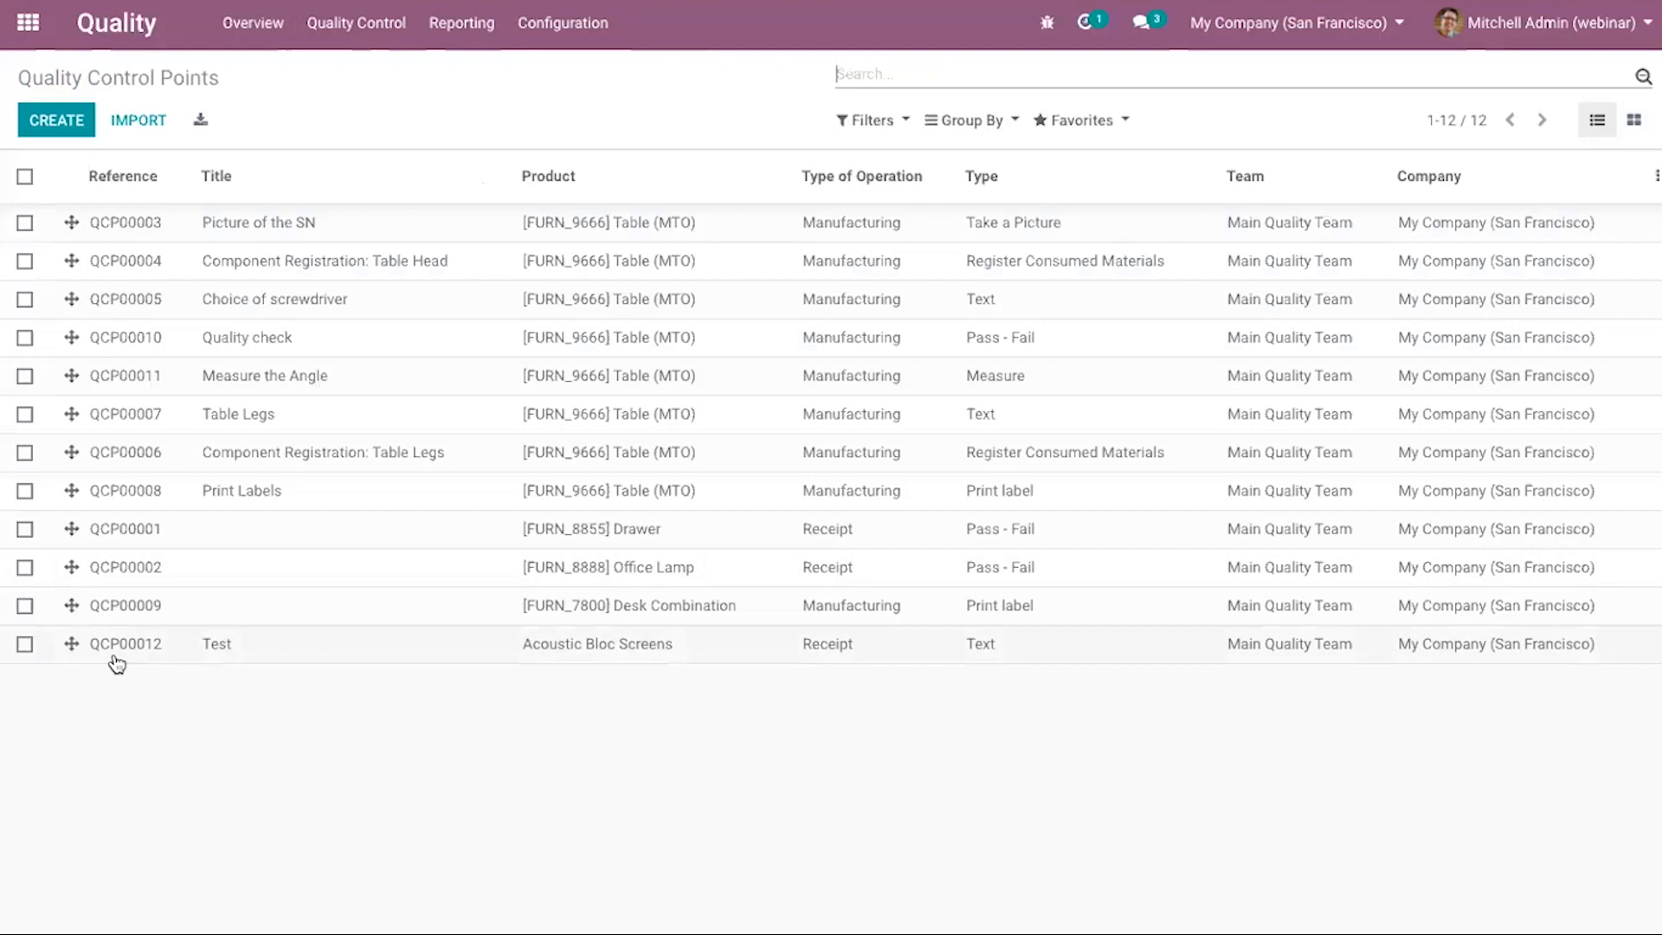
left_click(339, 45)
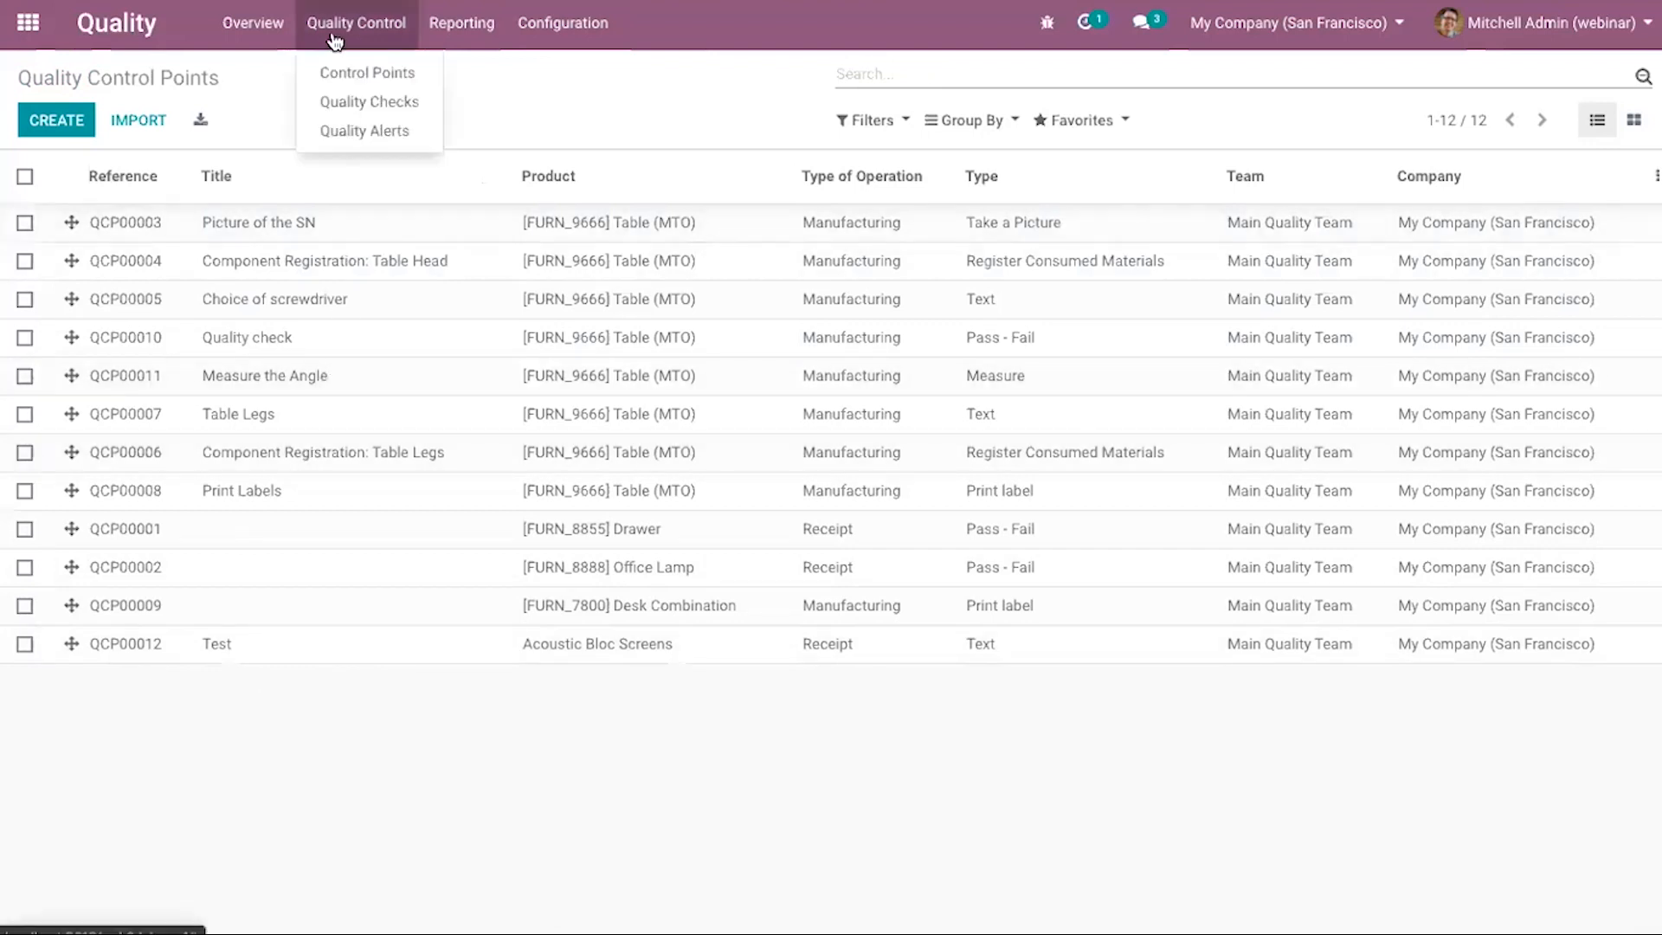
left_click(376, 102)
left_click(71, 121)
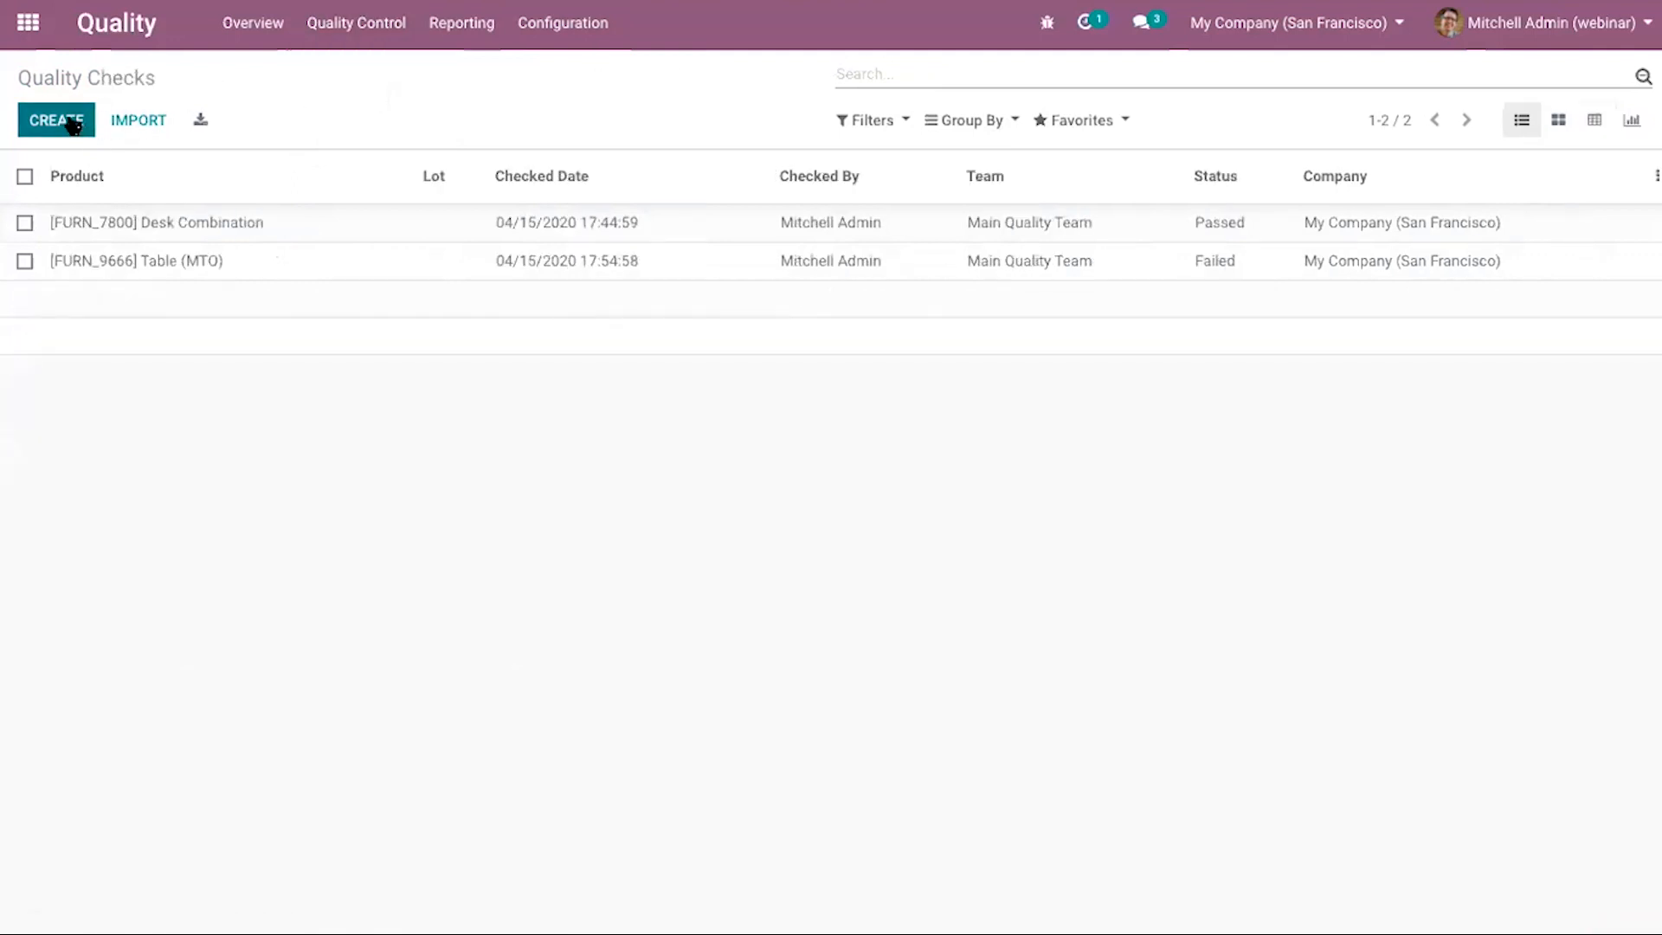
left_click(1327, 303)
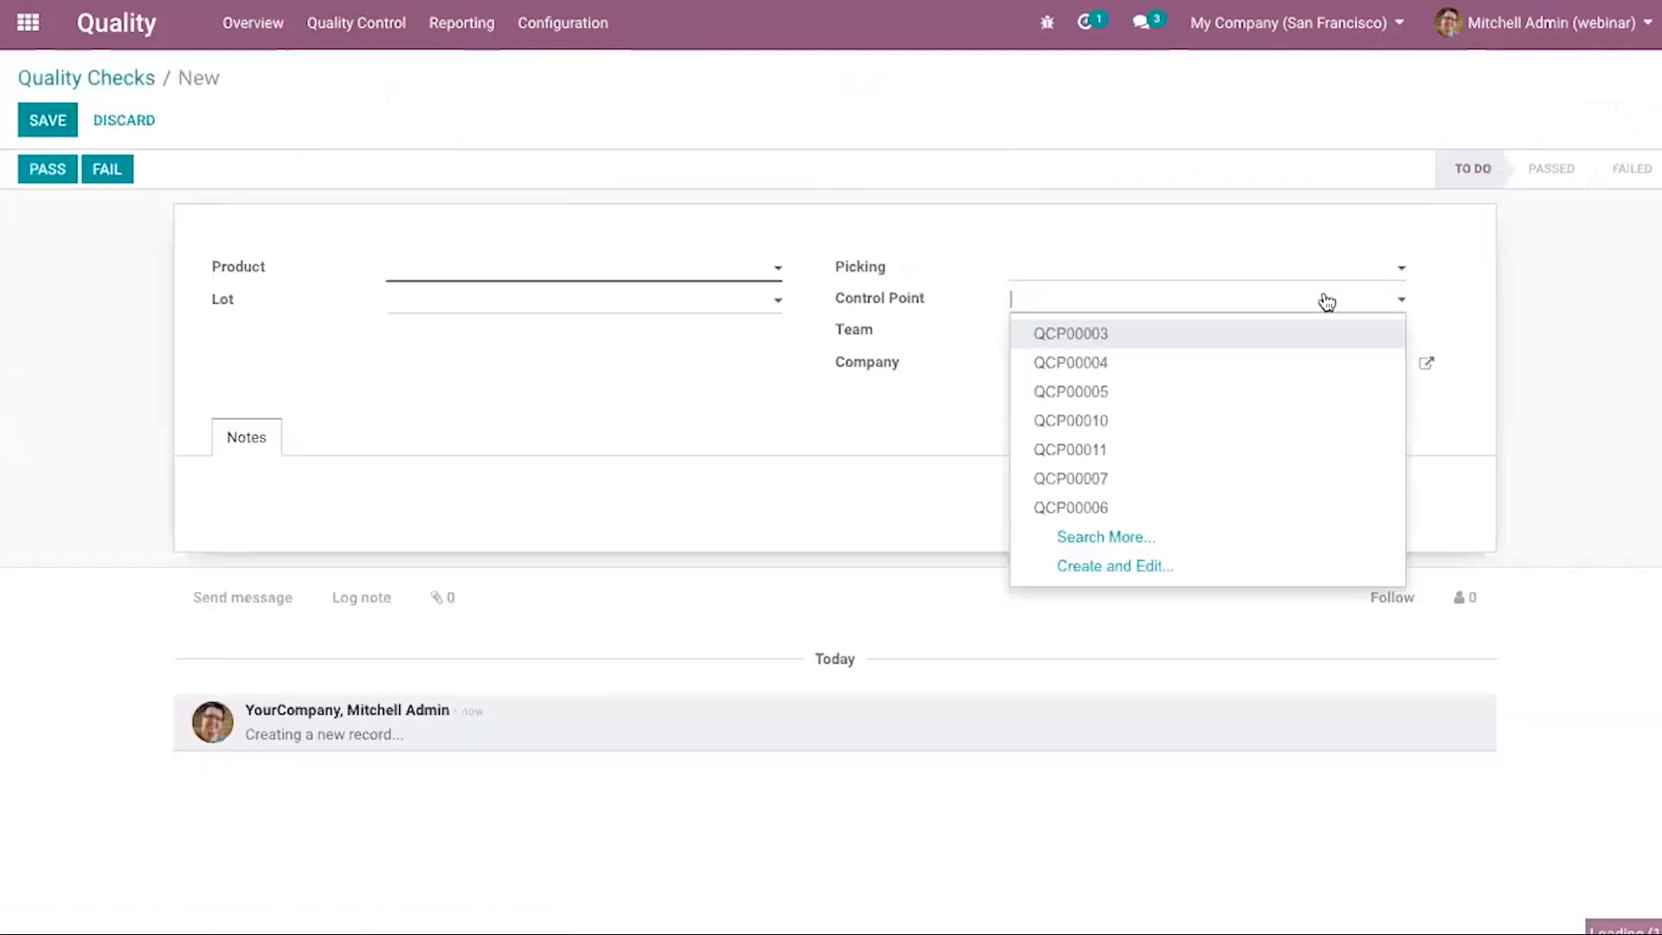
left_click(1154, 531)
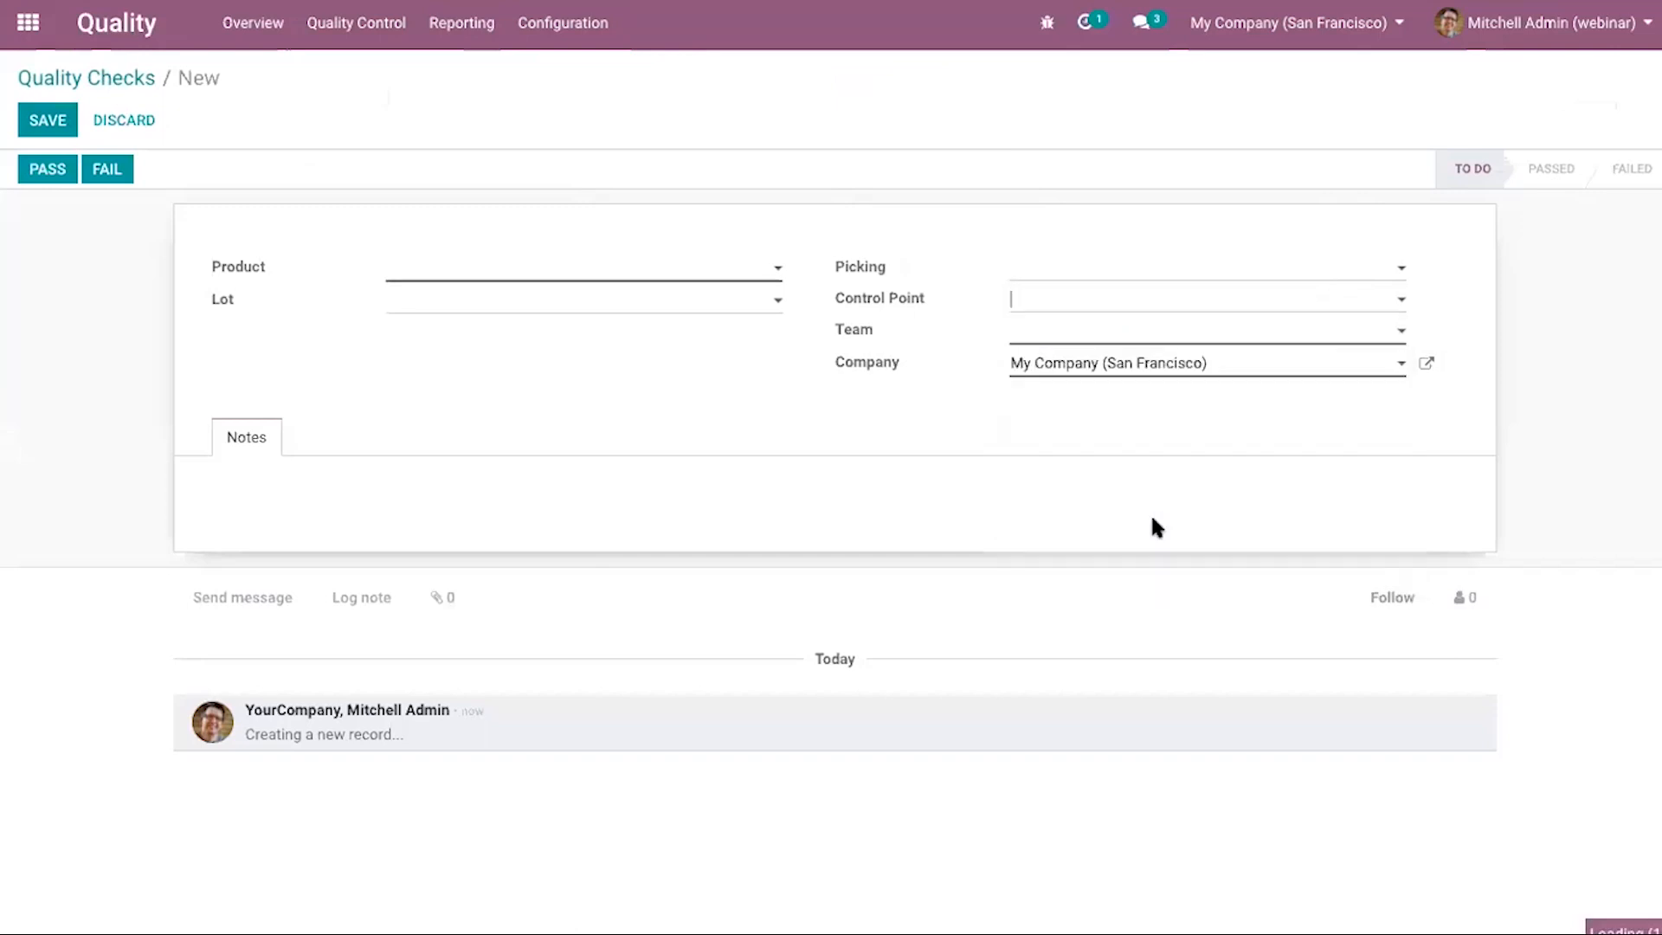
left_click(520, 659)
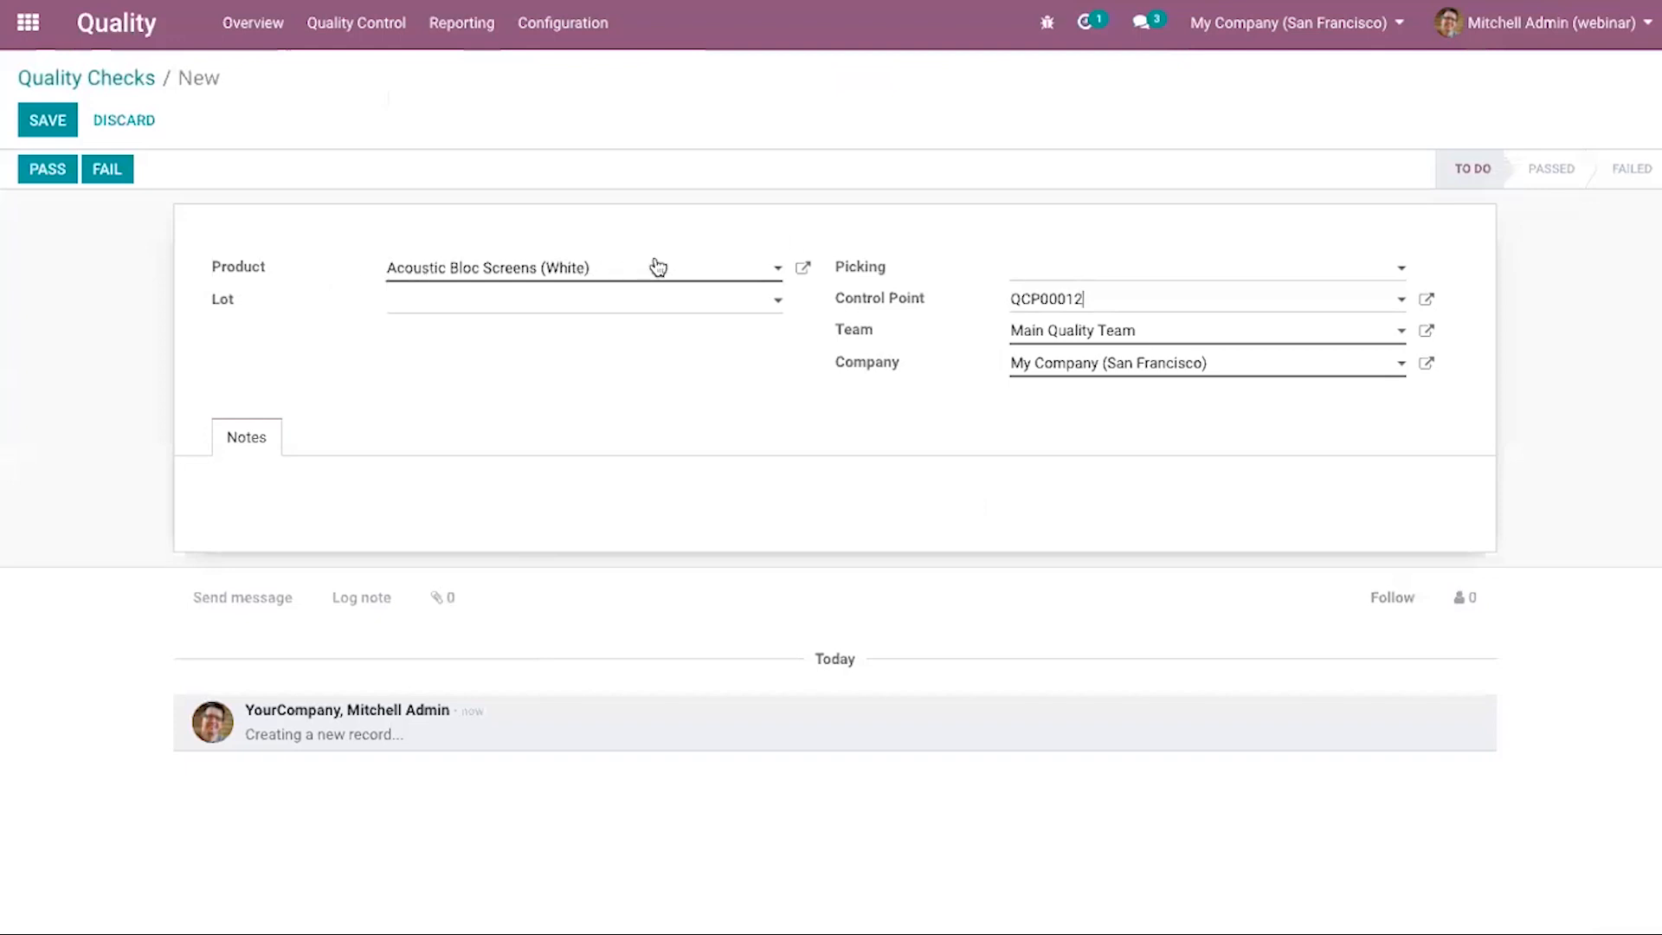
Set the quality check's picking to WH/OUT/00007 and mark the check as failed.
left_click(1225, 271)
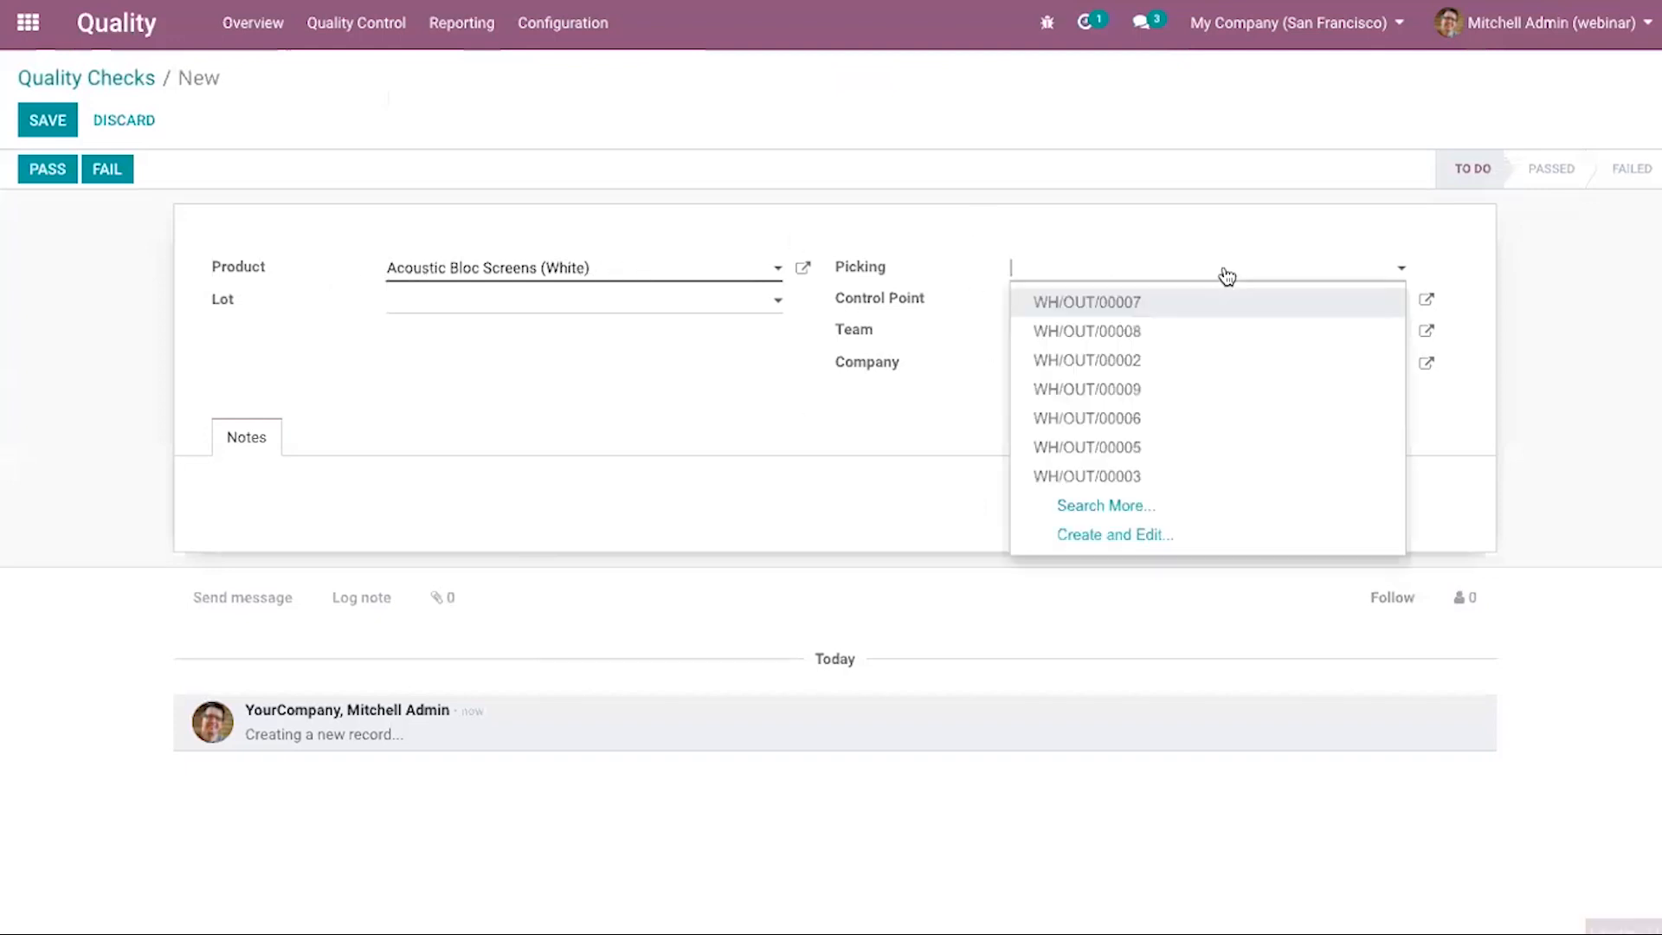
left_click(1169, 307)
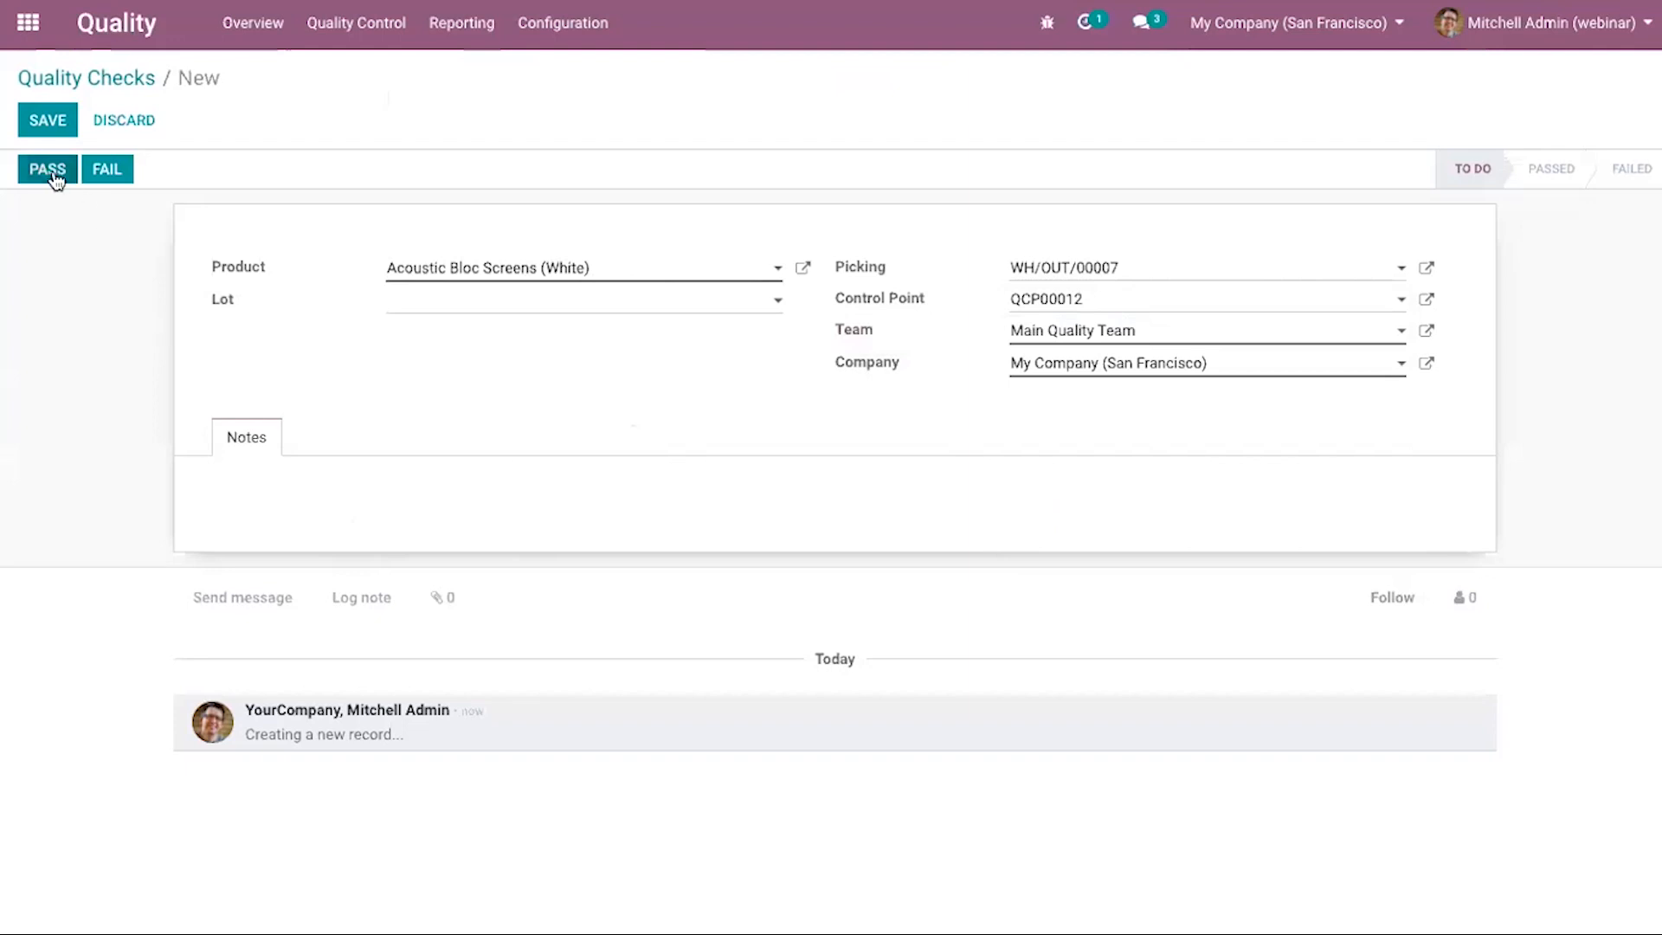
left_click(106, 170)
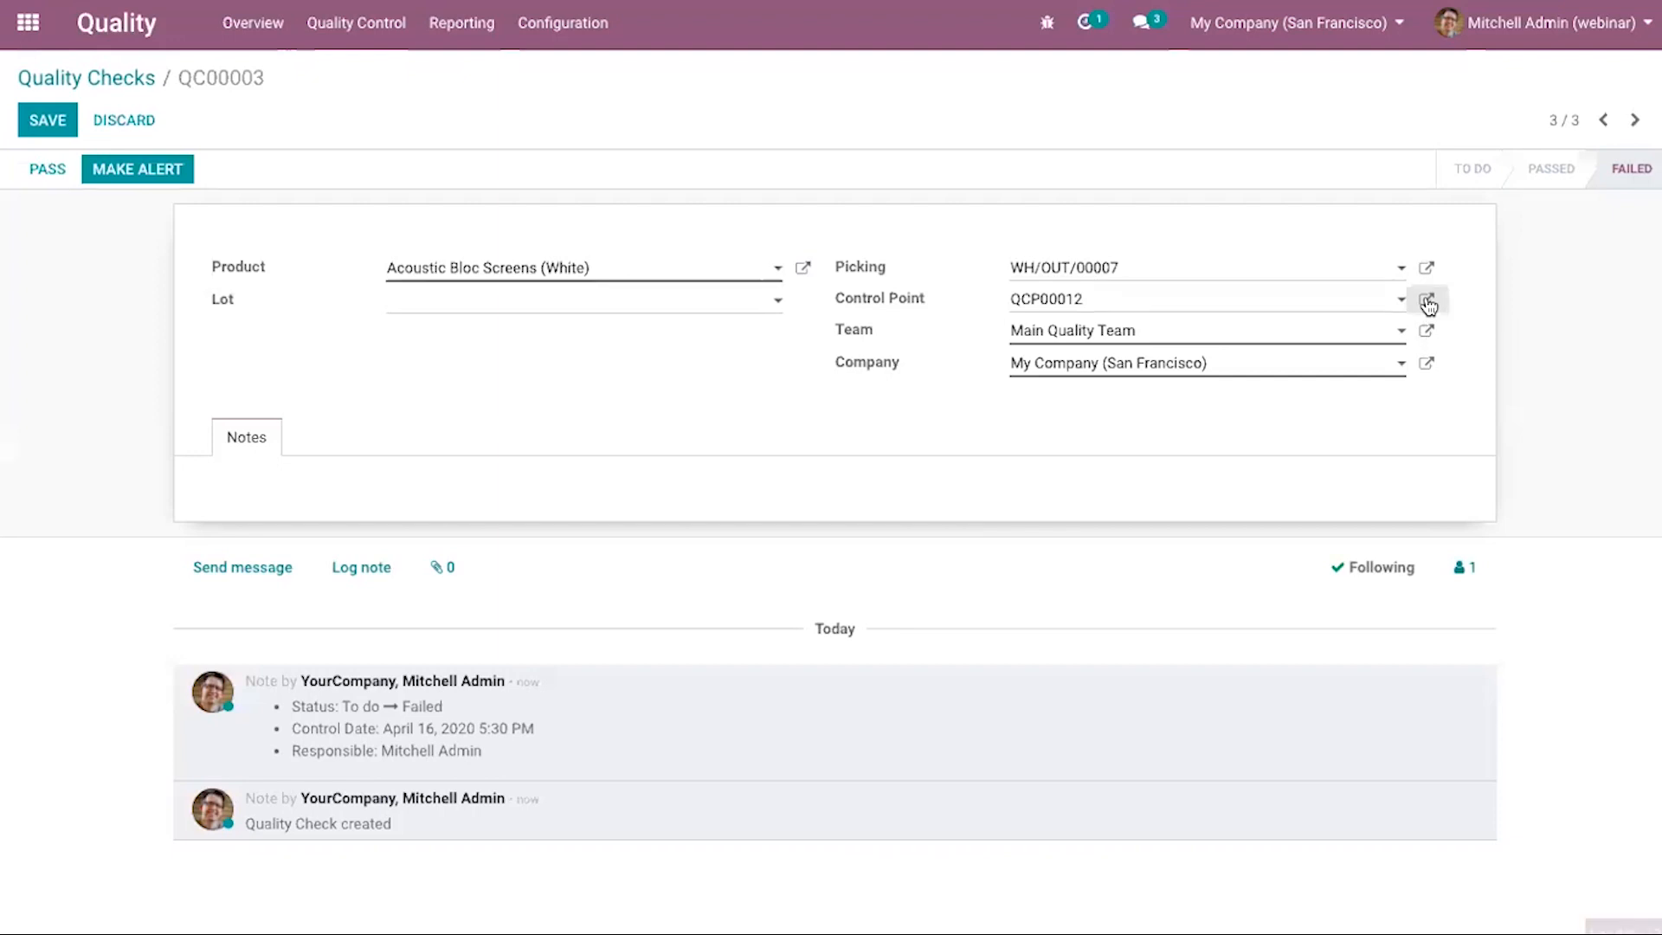
Open control point QCP00012 from the quality check and set its type to Measure with a norm of 10 mm.
left_click(1426, 298)
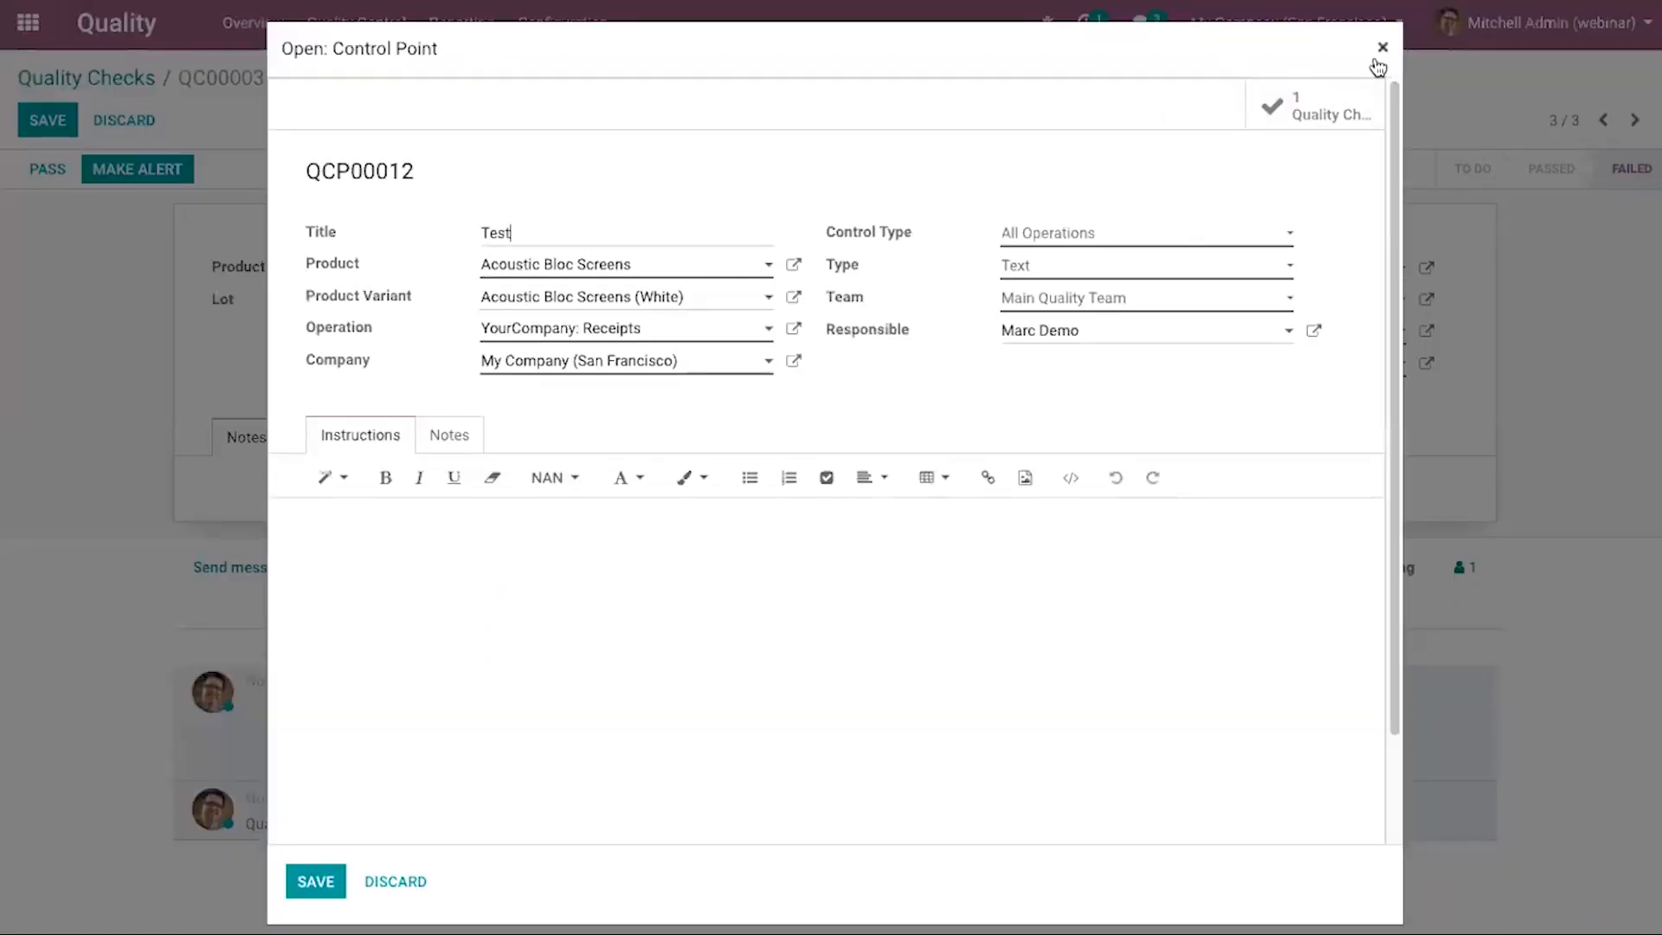
left_click(1131, 268)
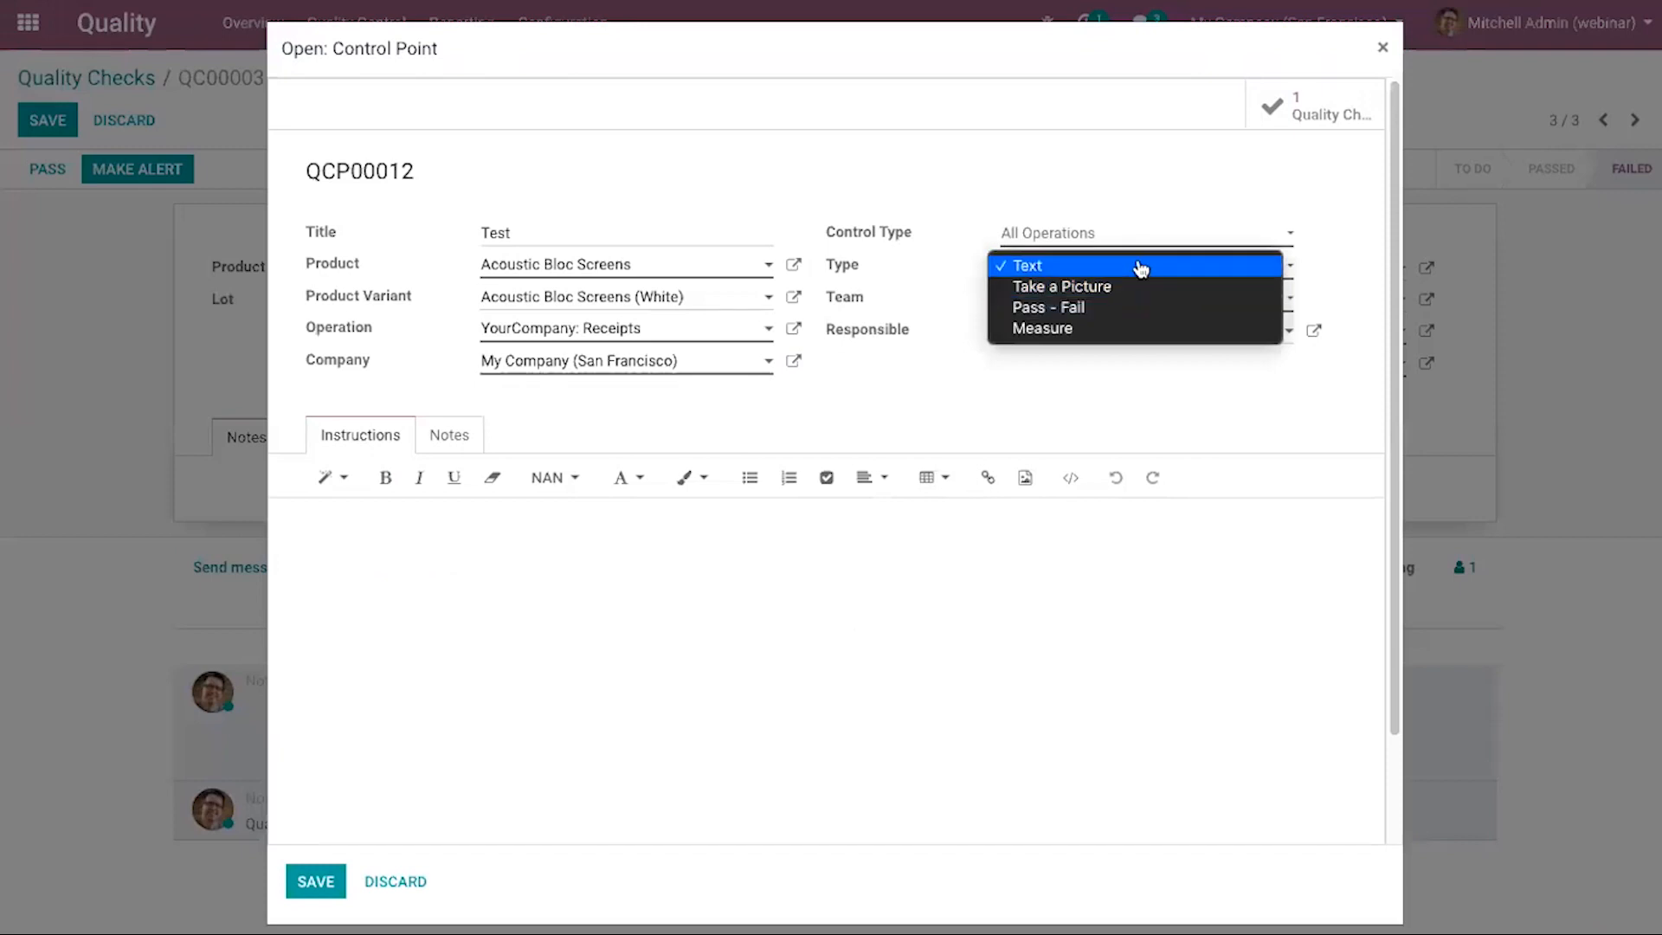
left_click(1136, 330)
double_click(1065, 297)
type("10")
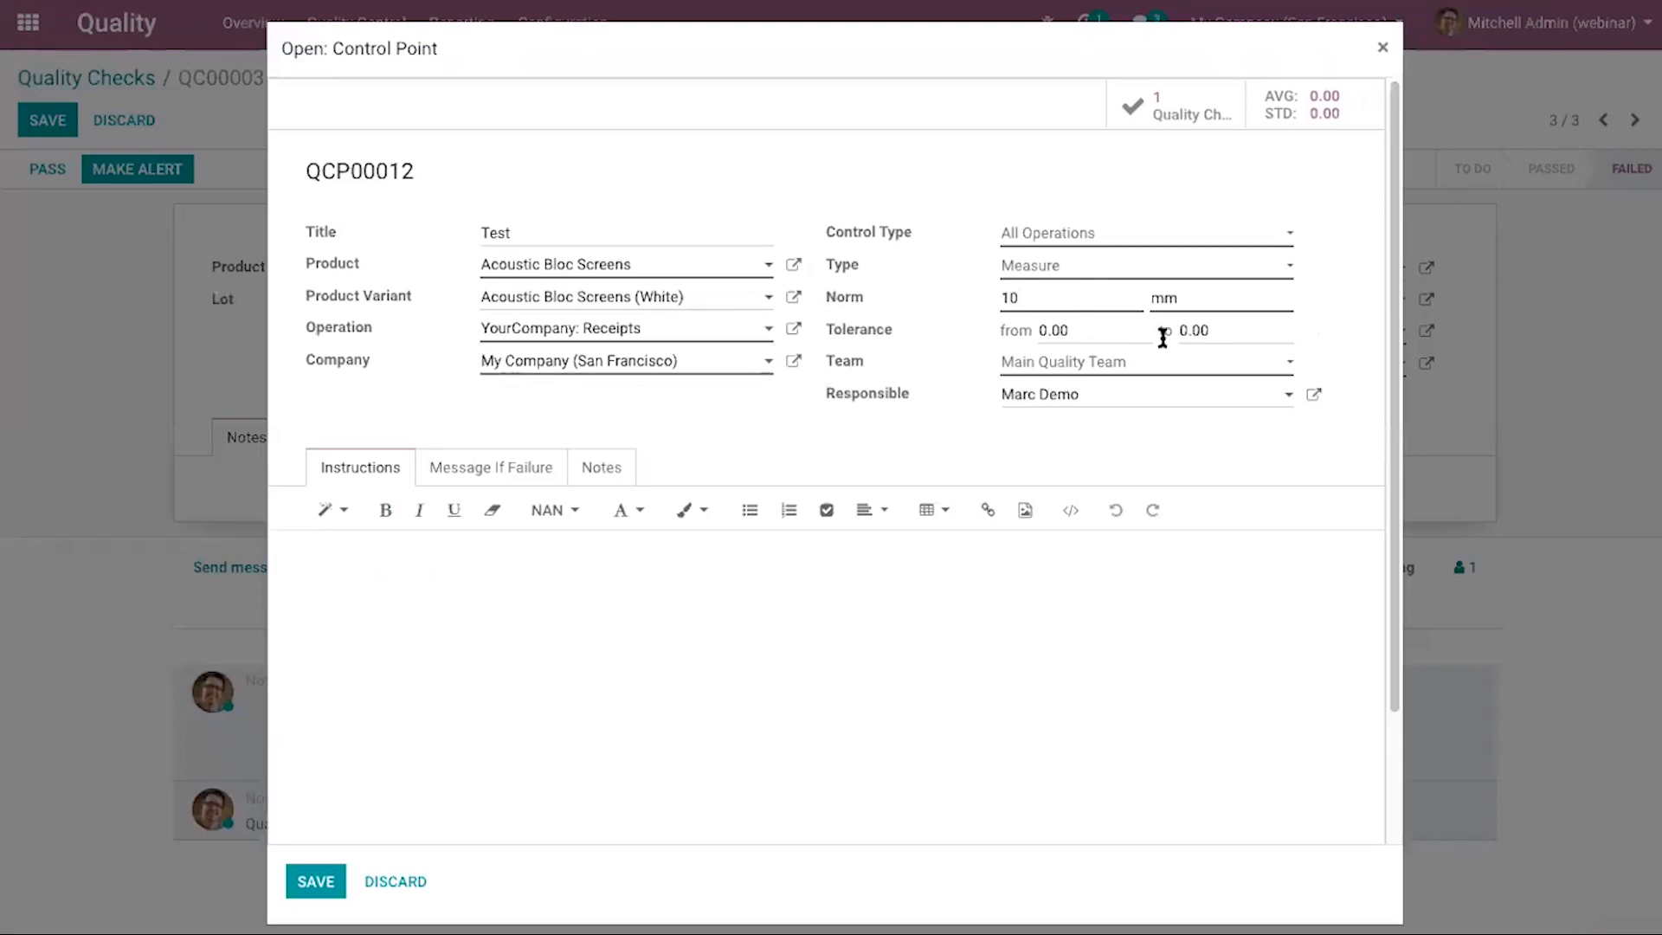
Set the control point's lower tolerance to 5 and save the control point.
left_click(1088, 329)
type("5")
left_click(1139, 362)
left_click(1139, 360)
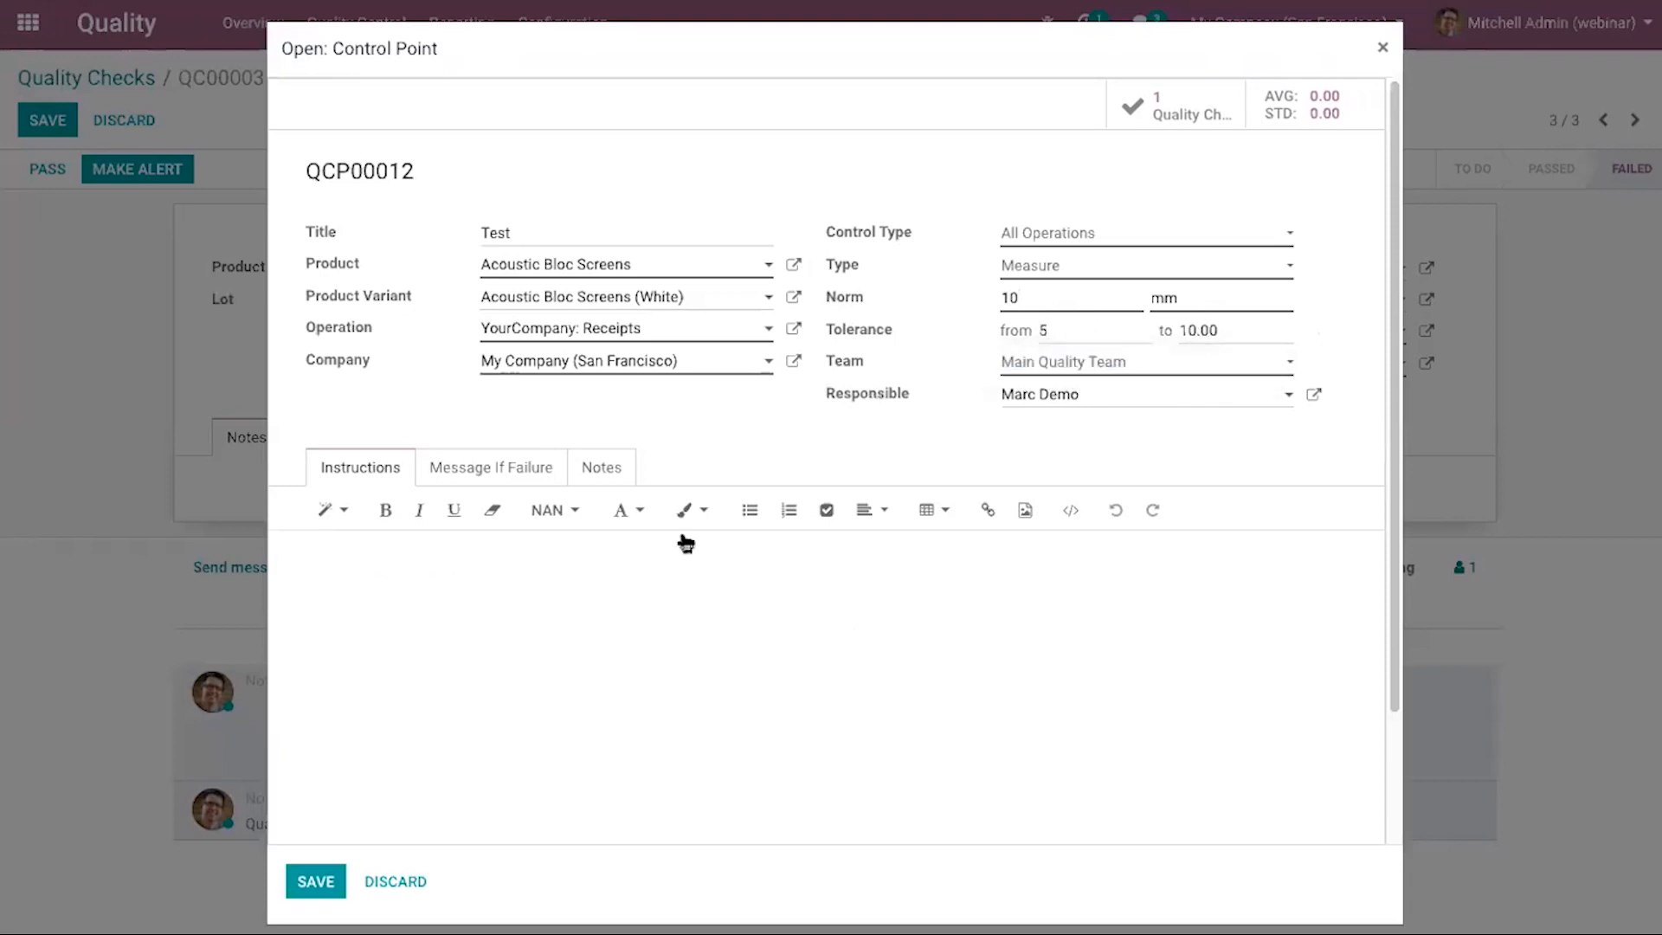
left_click(316, 882)
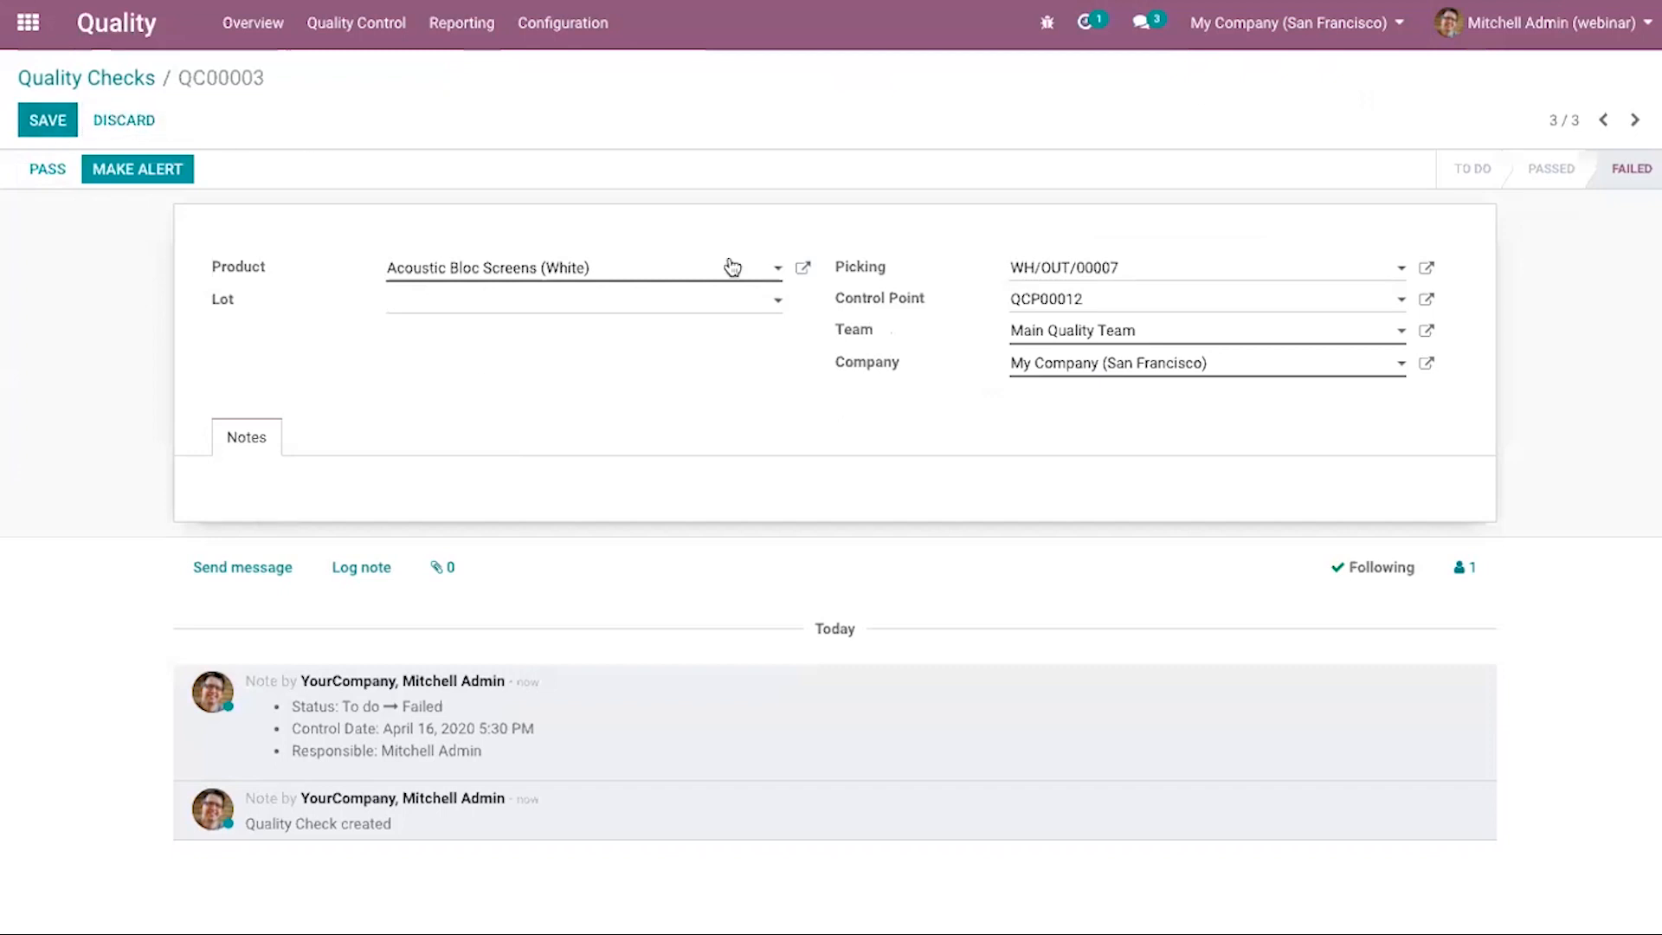
Reselect control point QCP00012 on the failed quality check and save the check.
left_click(1156, 303)
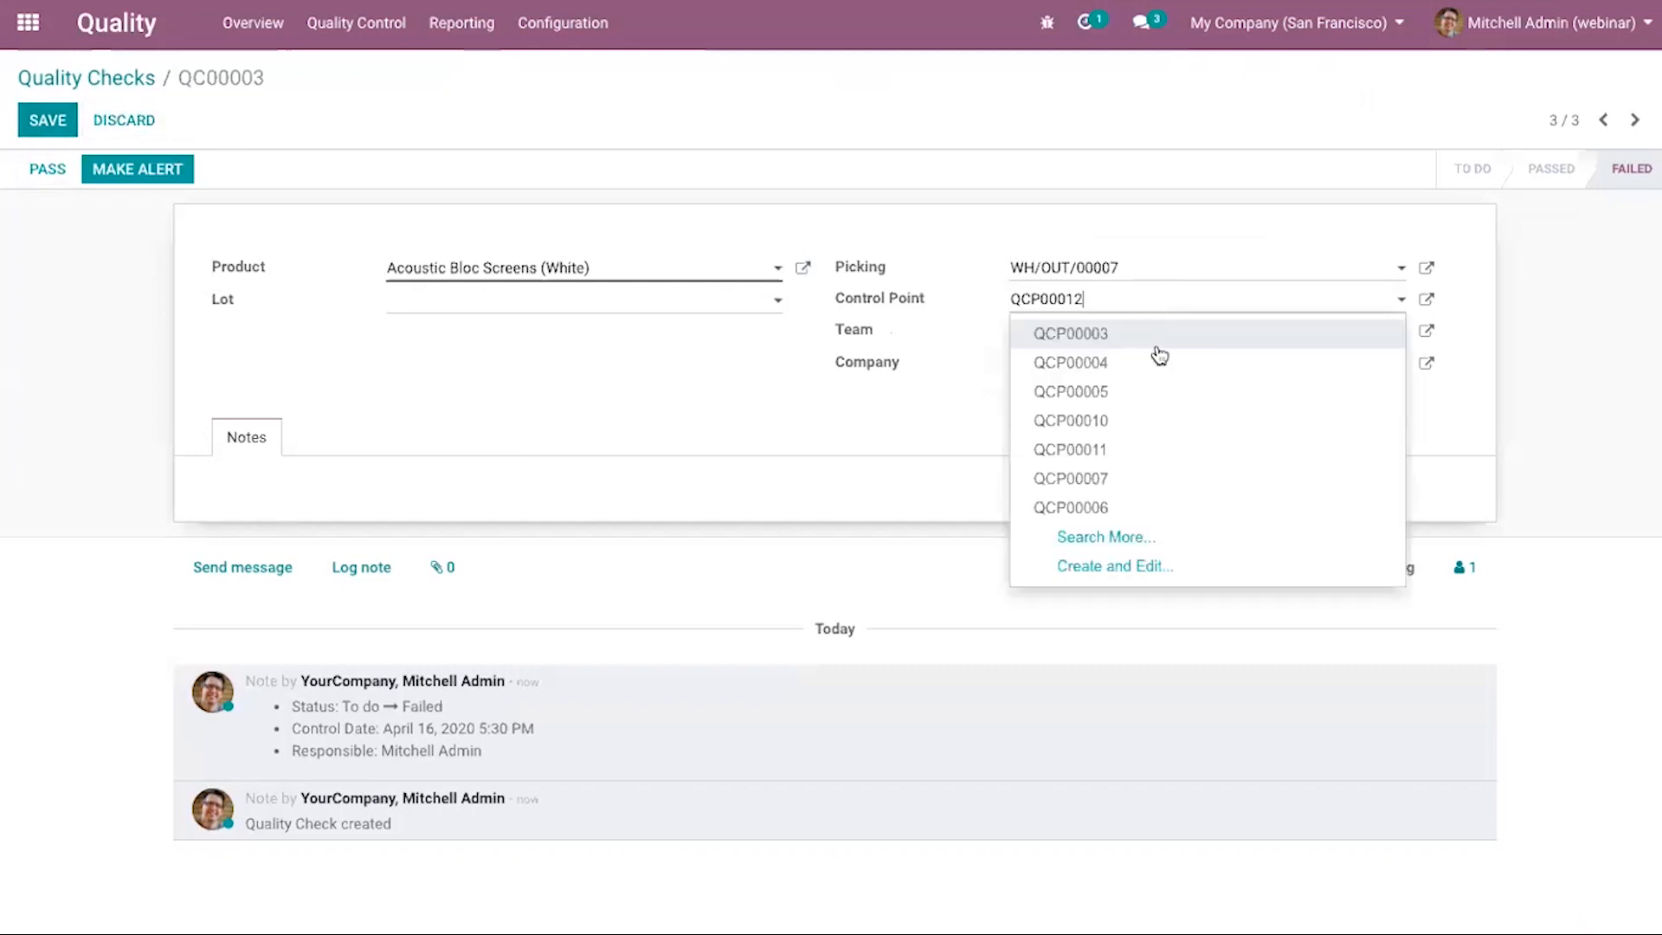
key("BackSpace")
type("2")
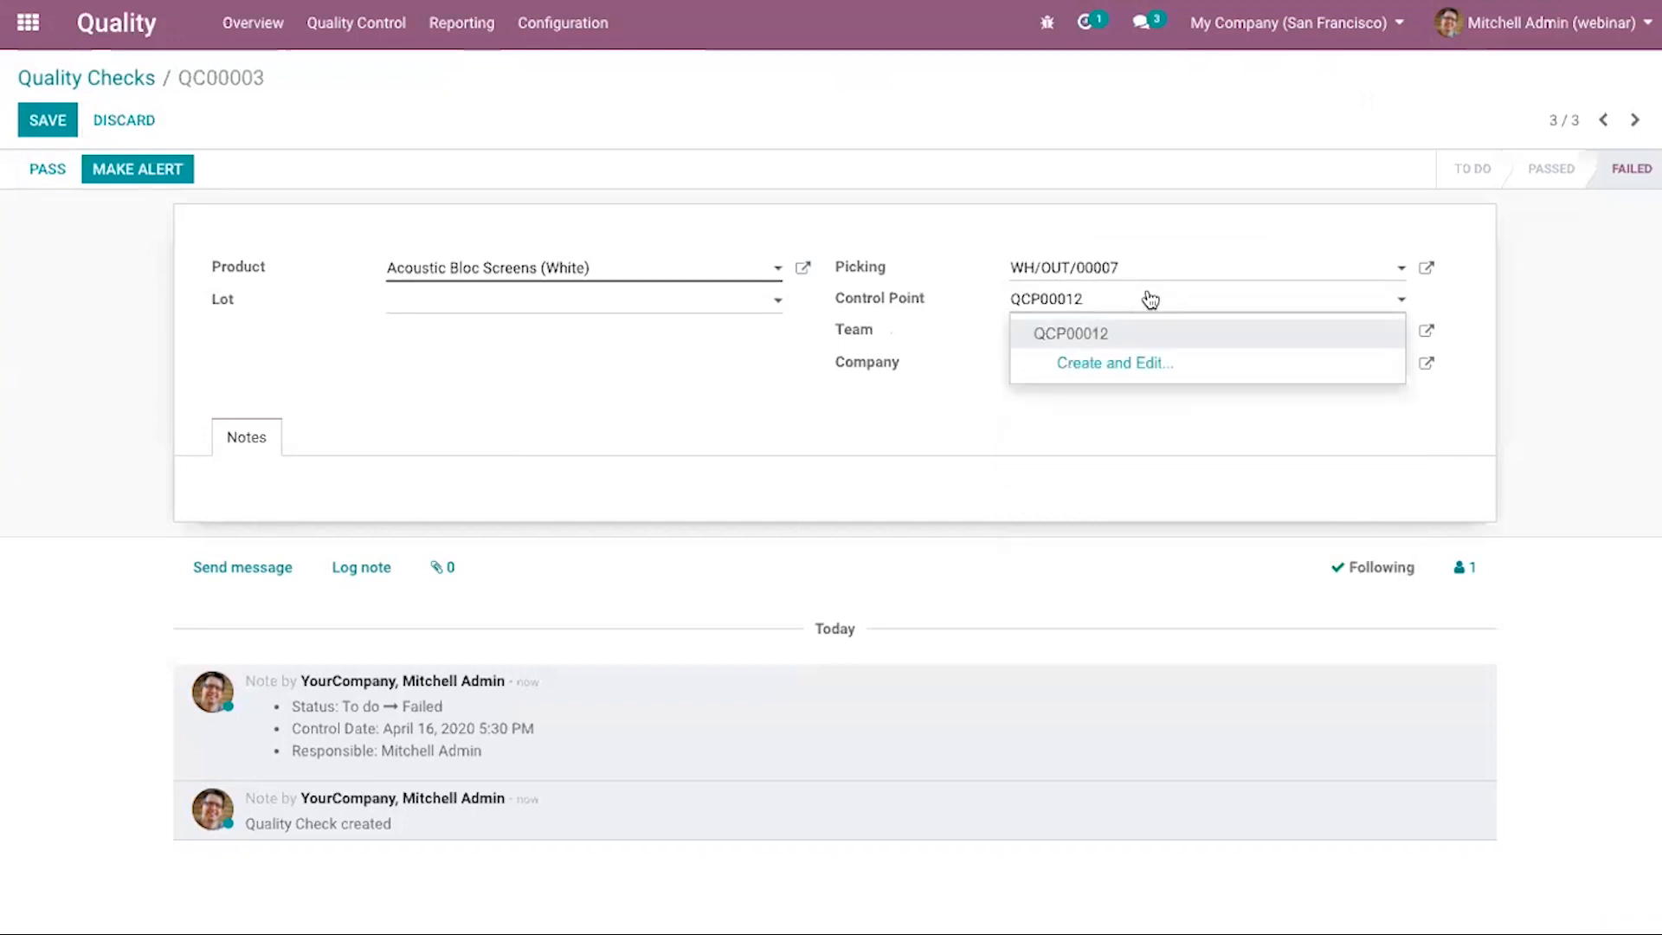
left_click(1157, 343)
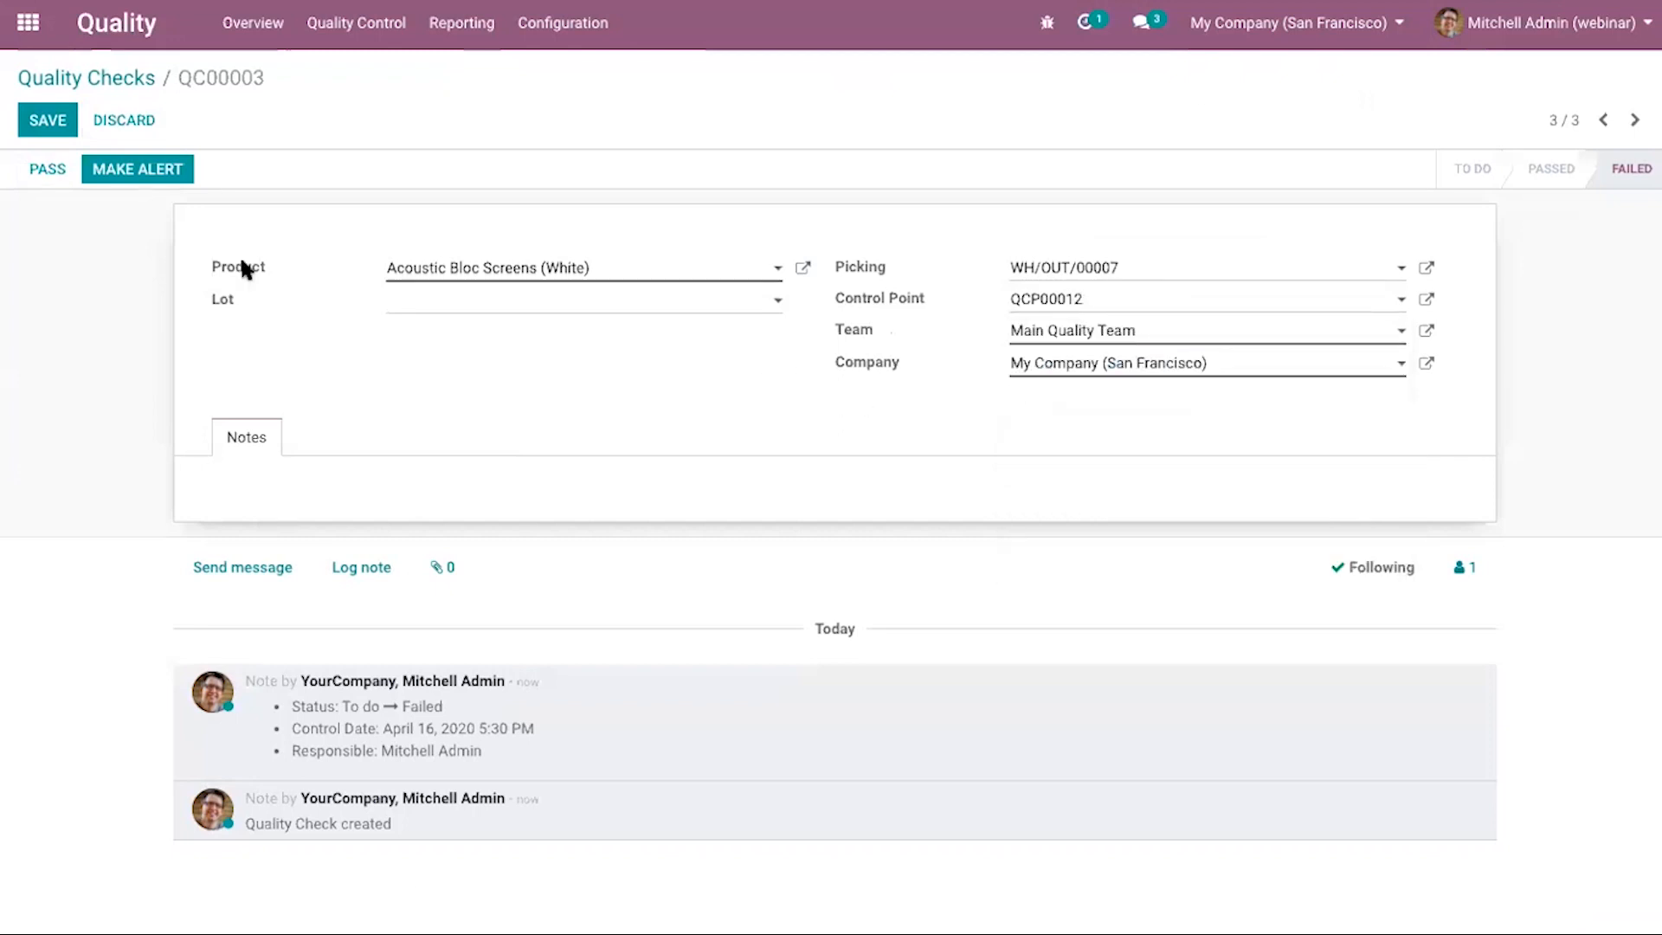
left_click(61, 125)
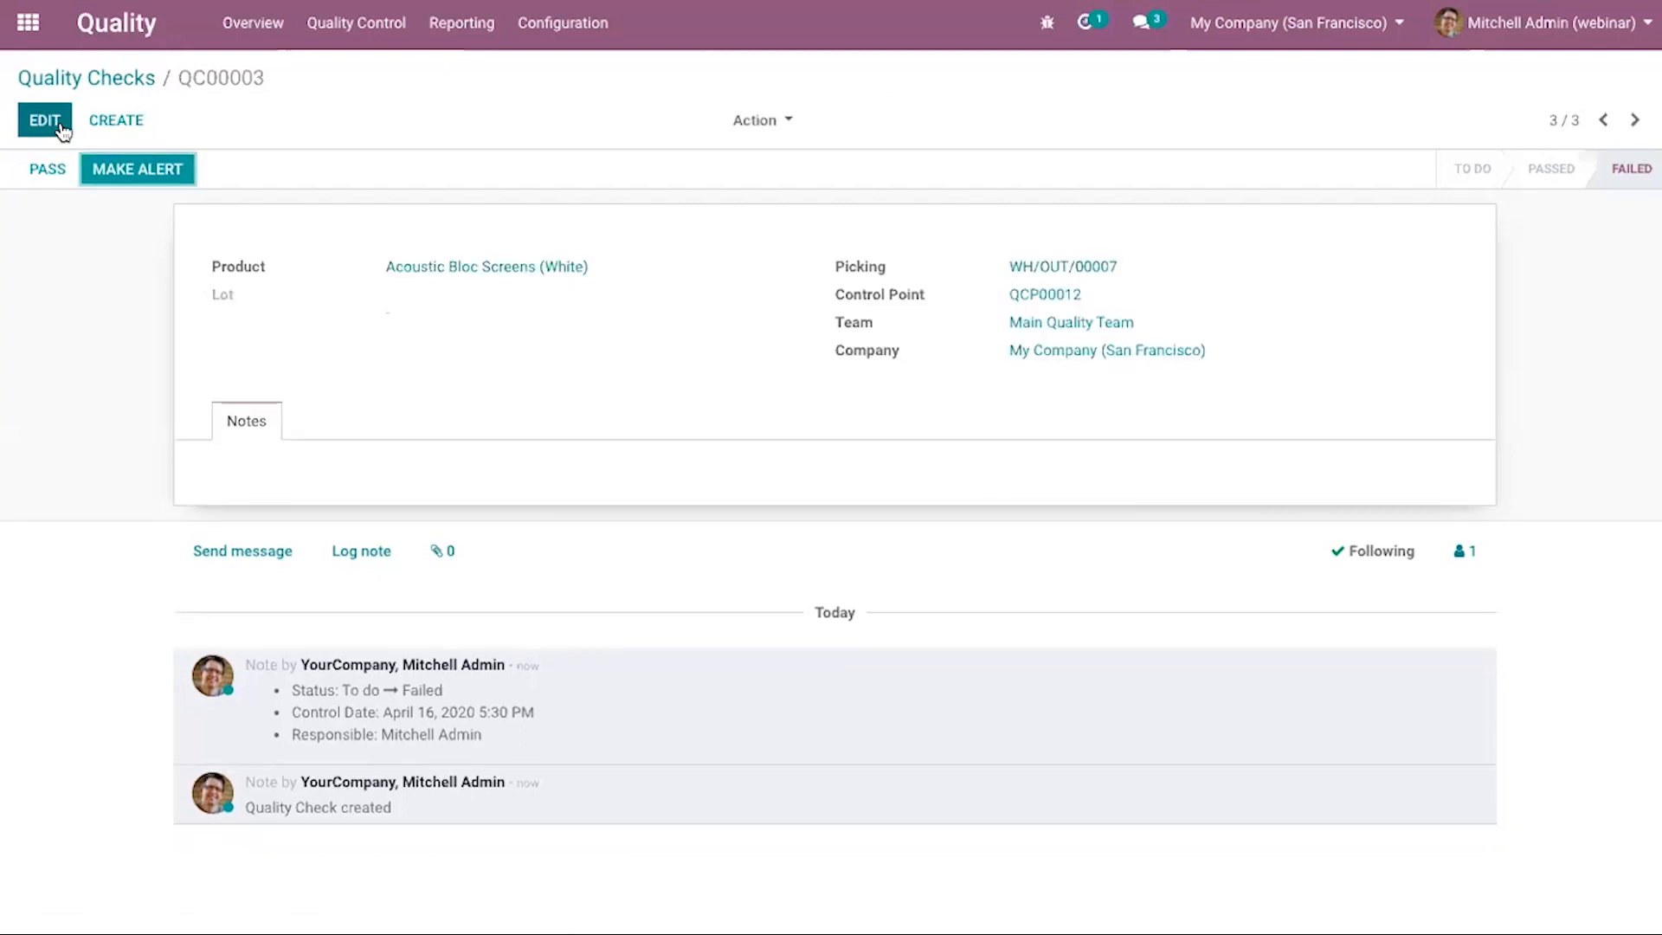
Switch the check to passed and back to failed, and make a quality alert from it before returning to the check.
left_click(48, 169)
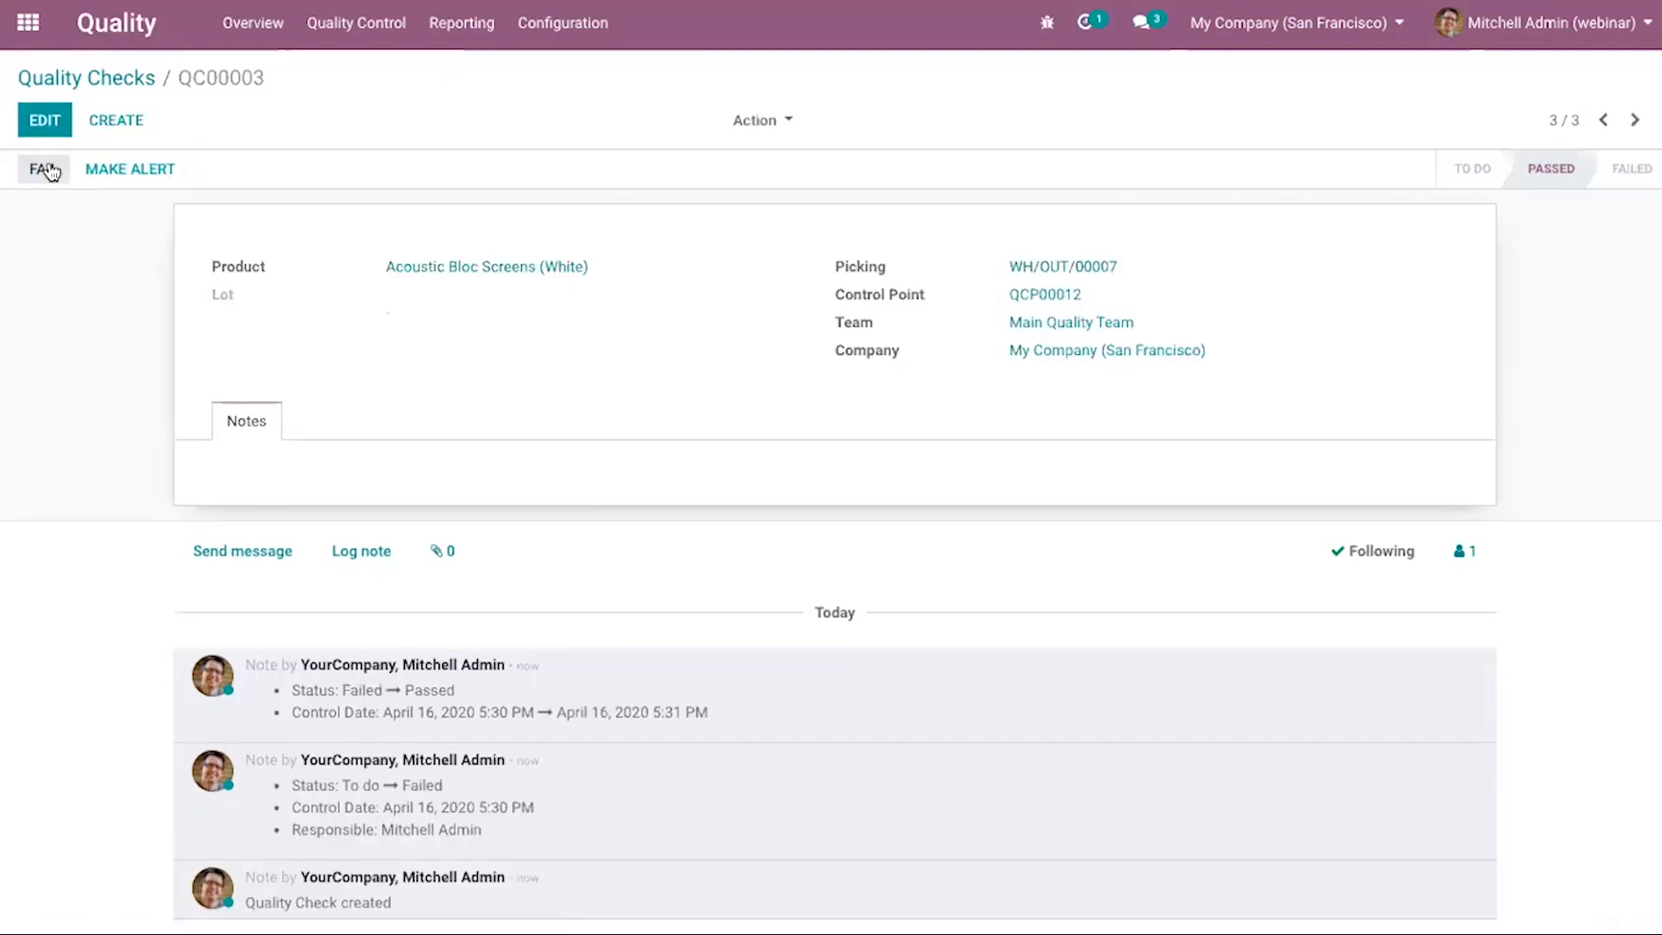
left_click(47, 126)
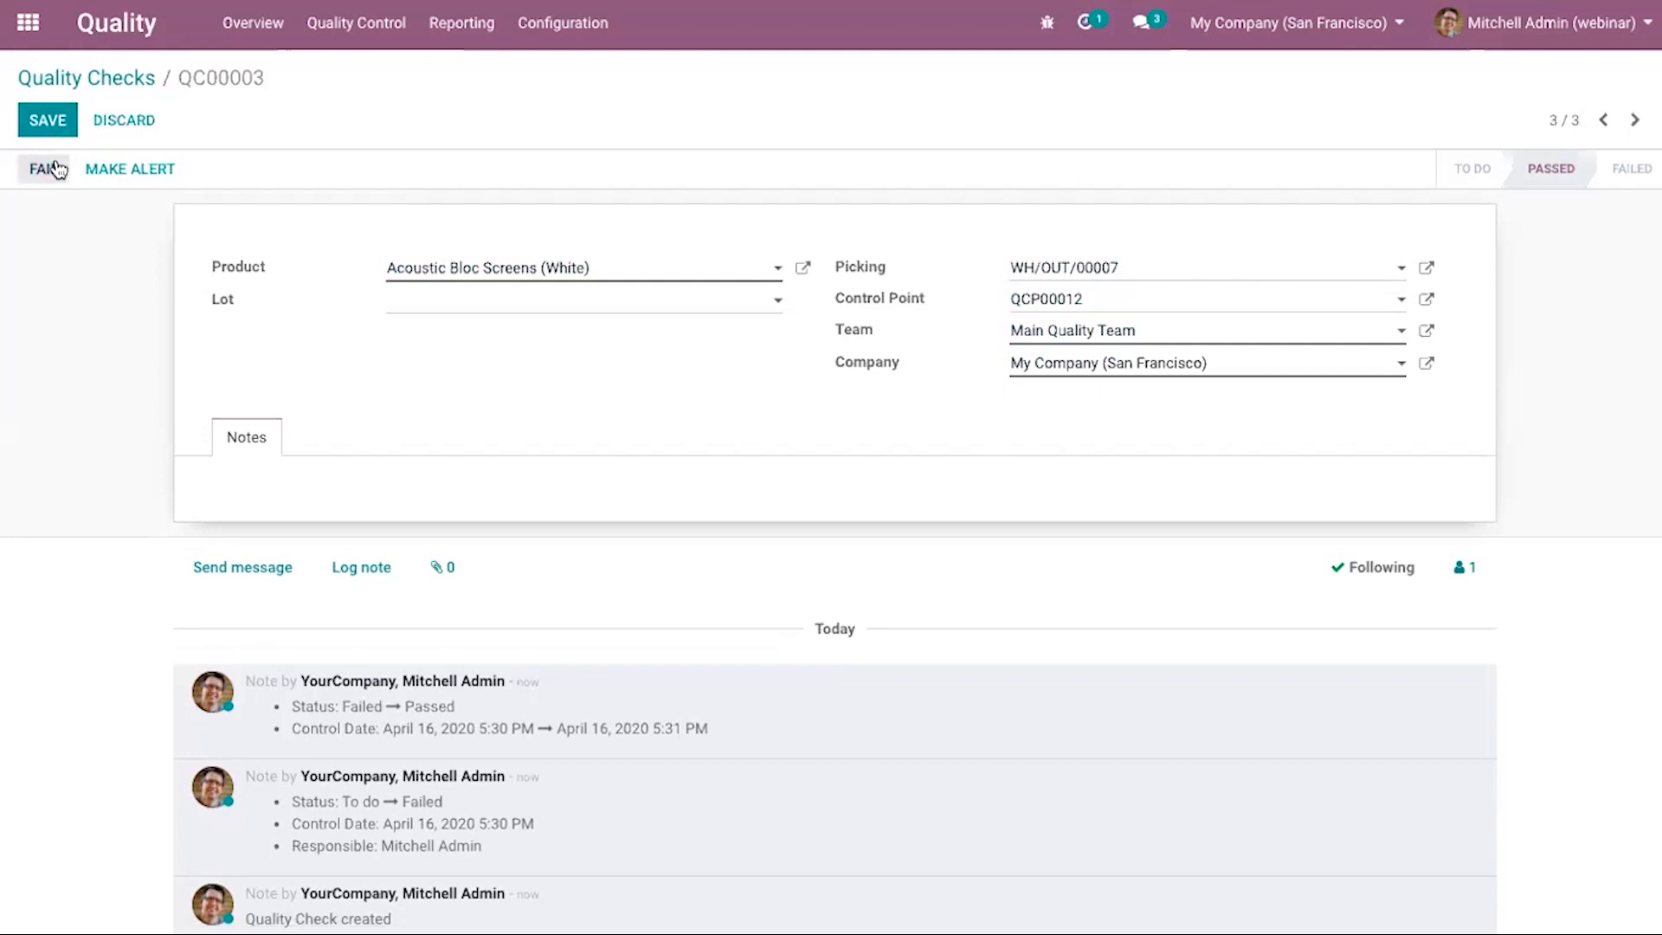
left_click(54, 168)
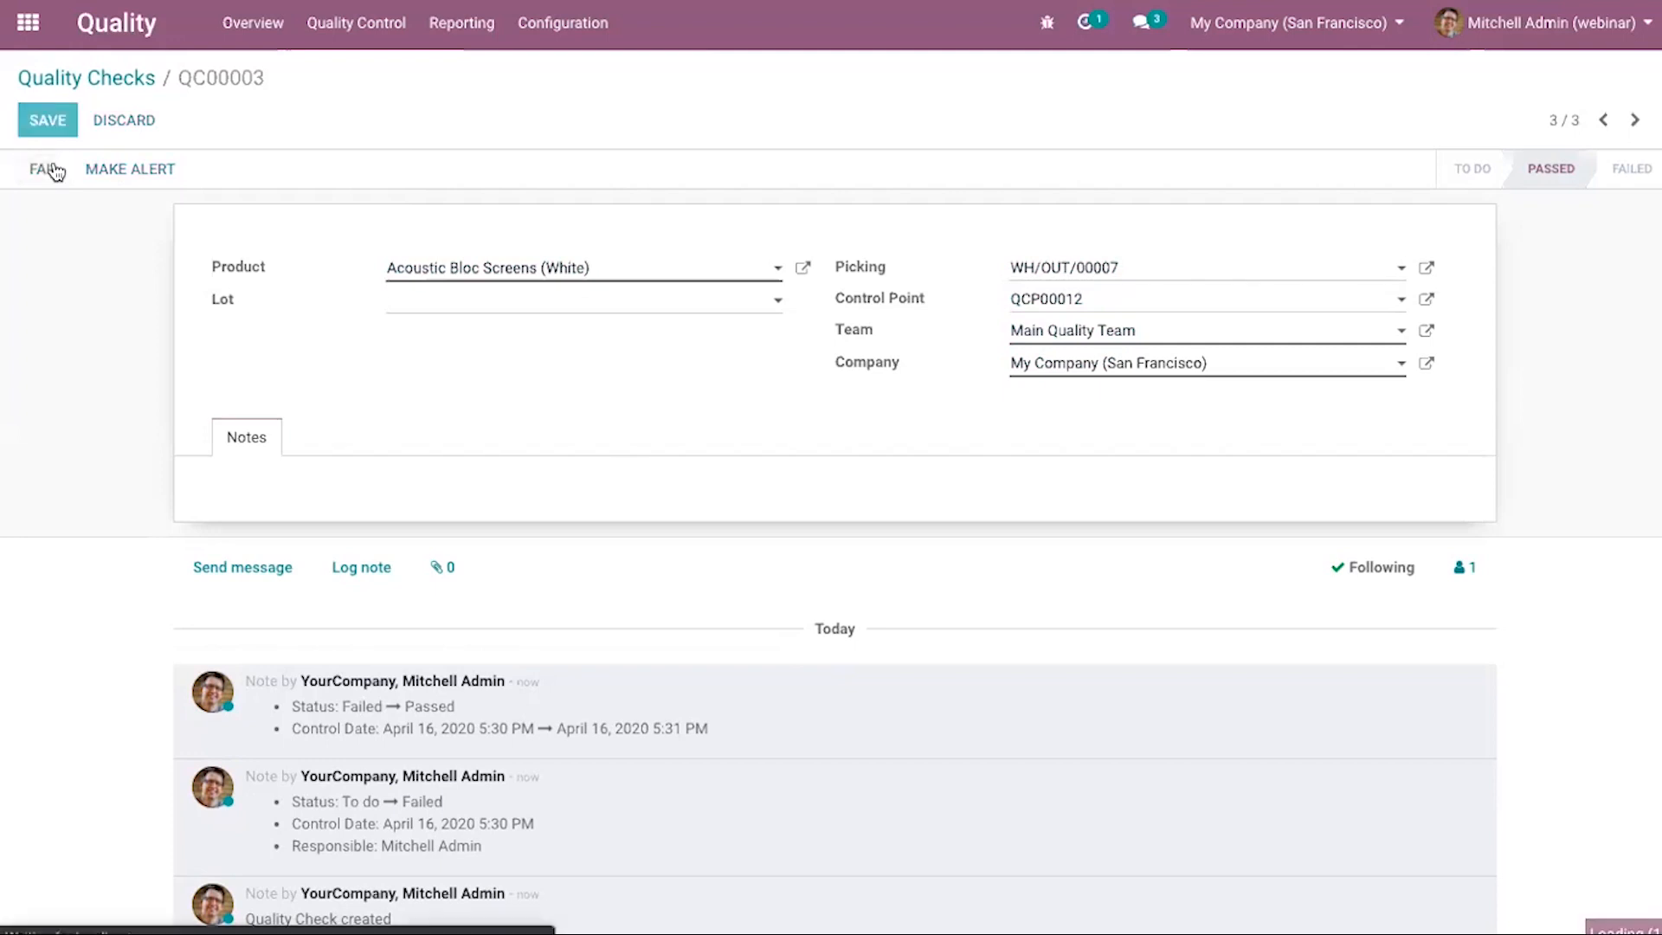
left_click(126, 170)
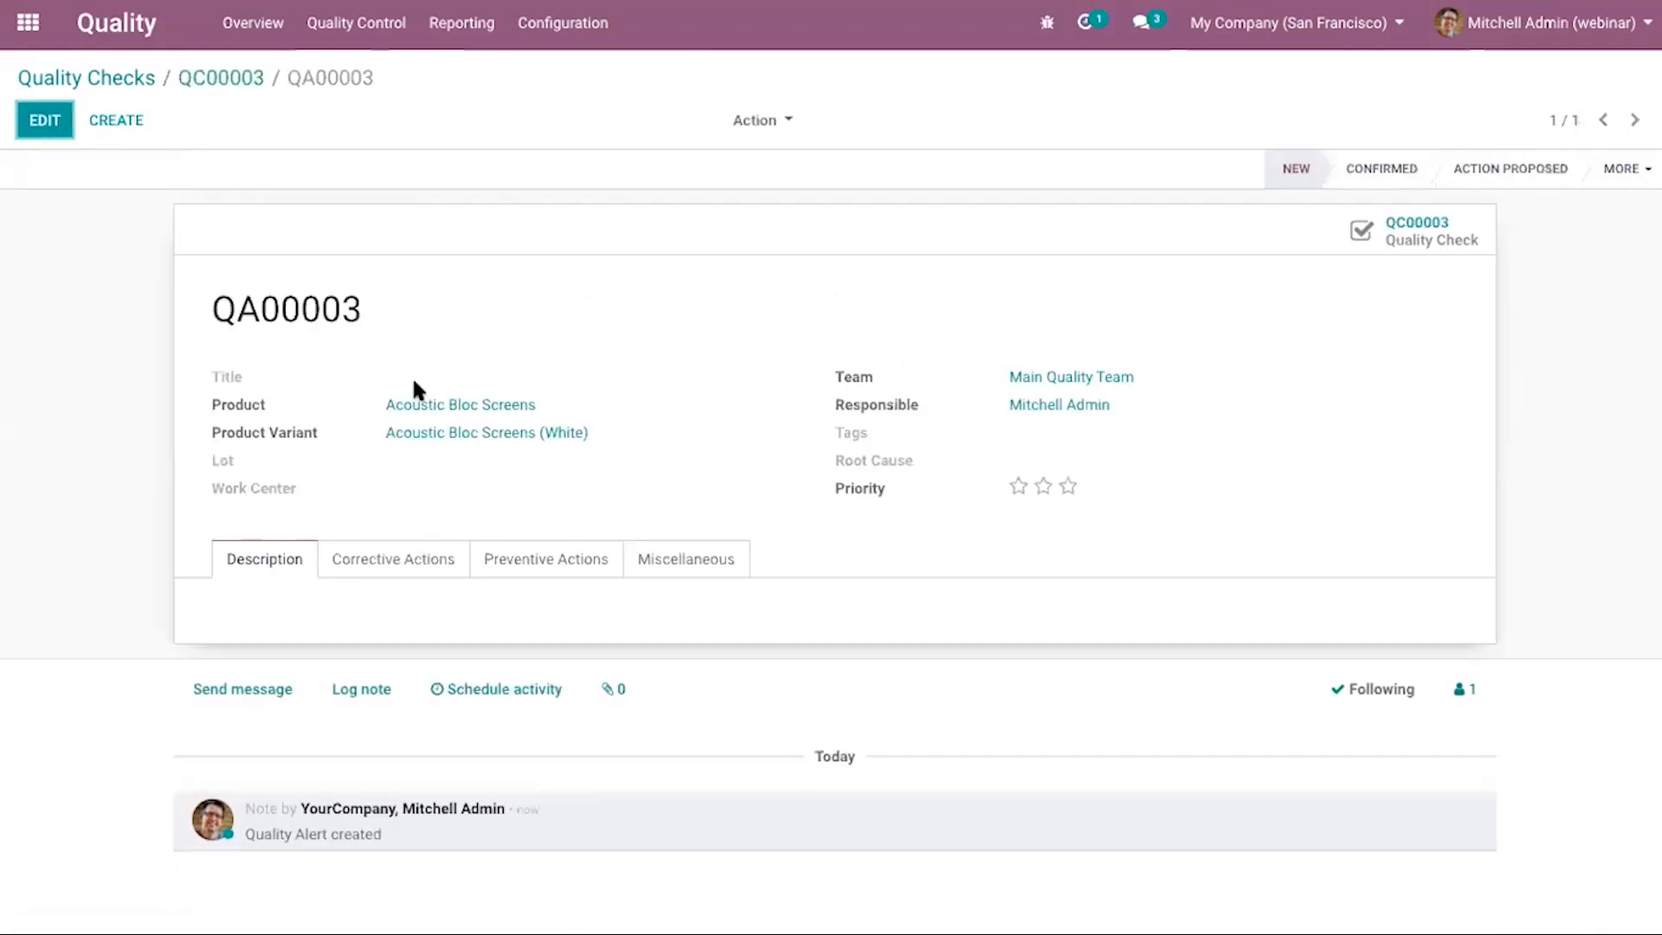
left_click(227, 80)
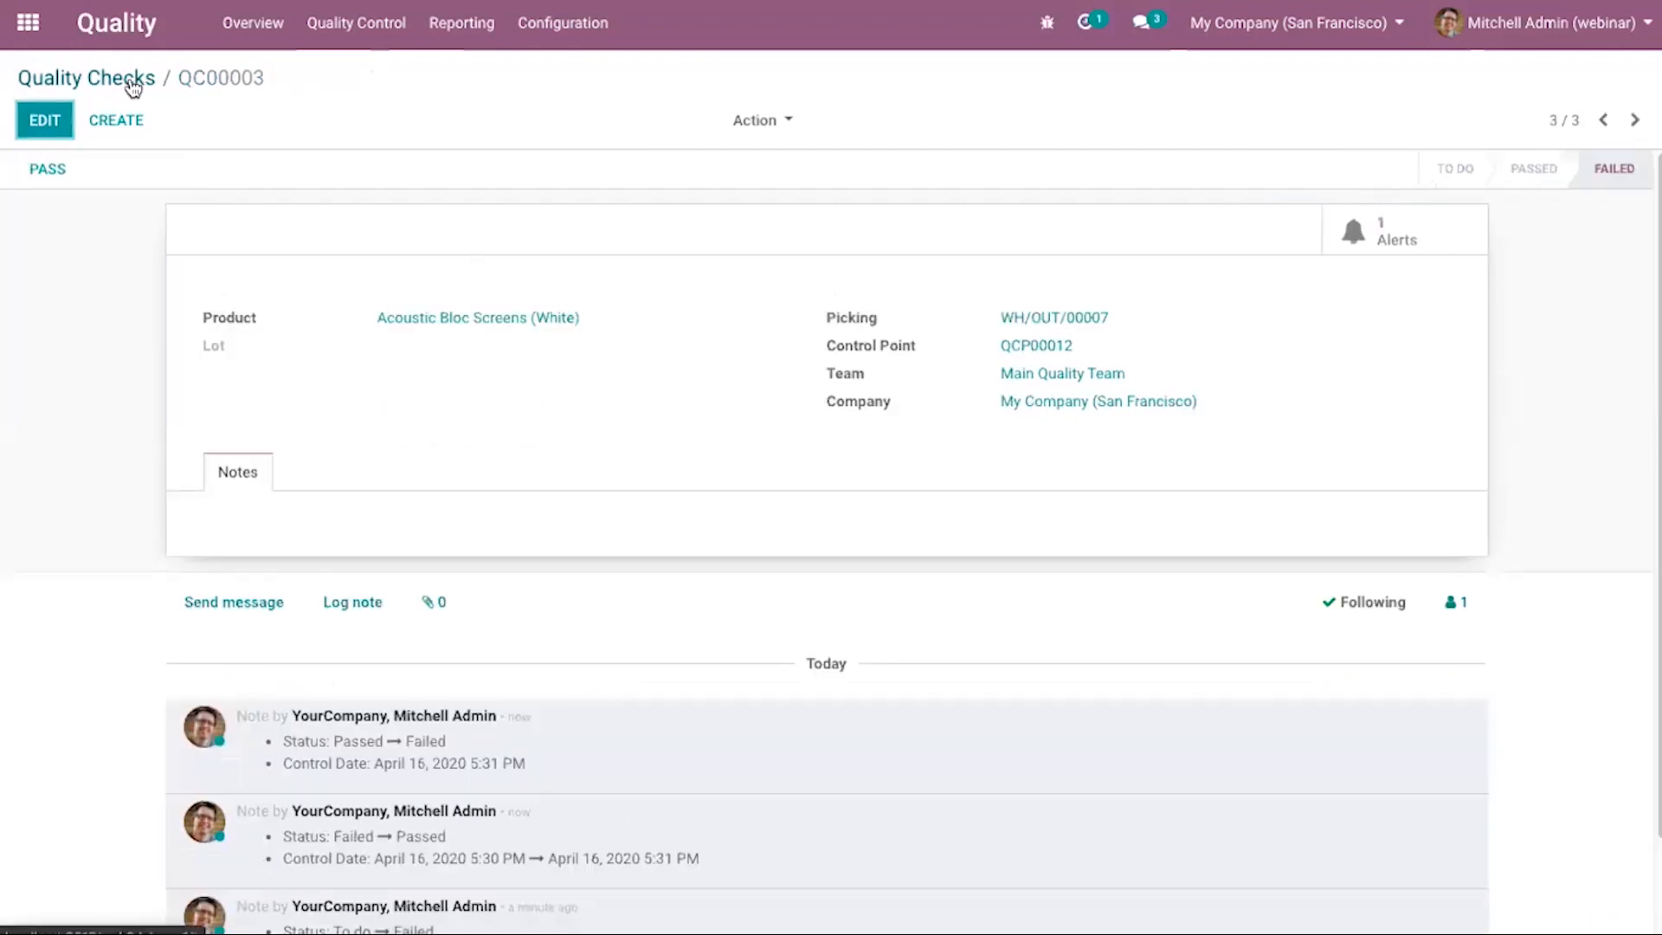
Start another new quality check and show the control points it can use.
left_click(121, 120)
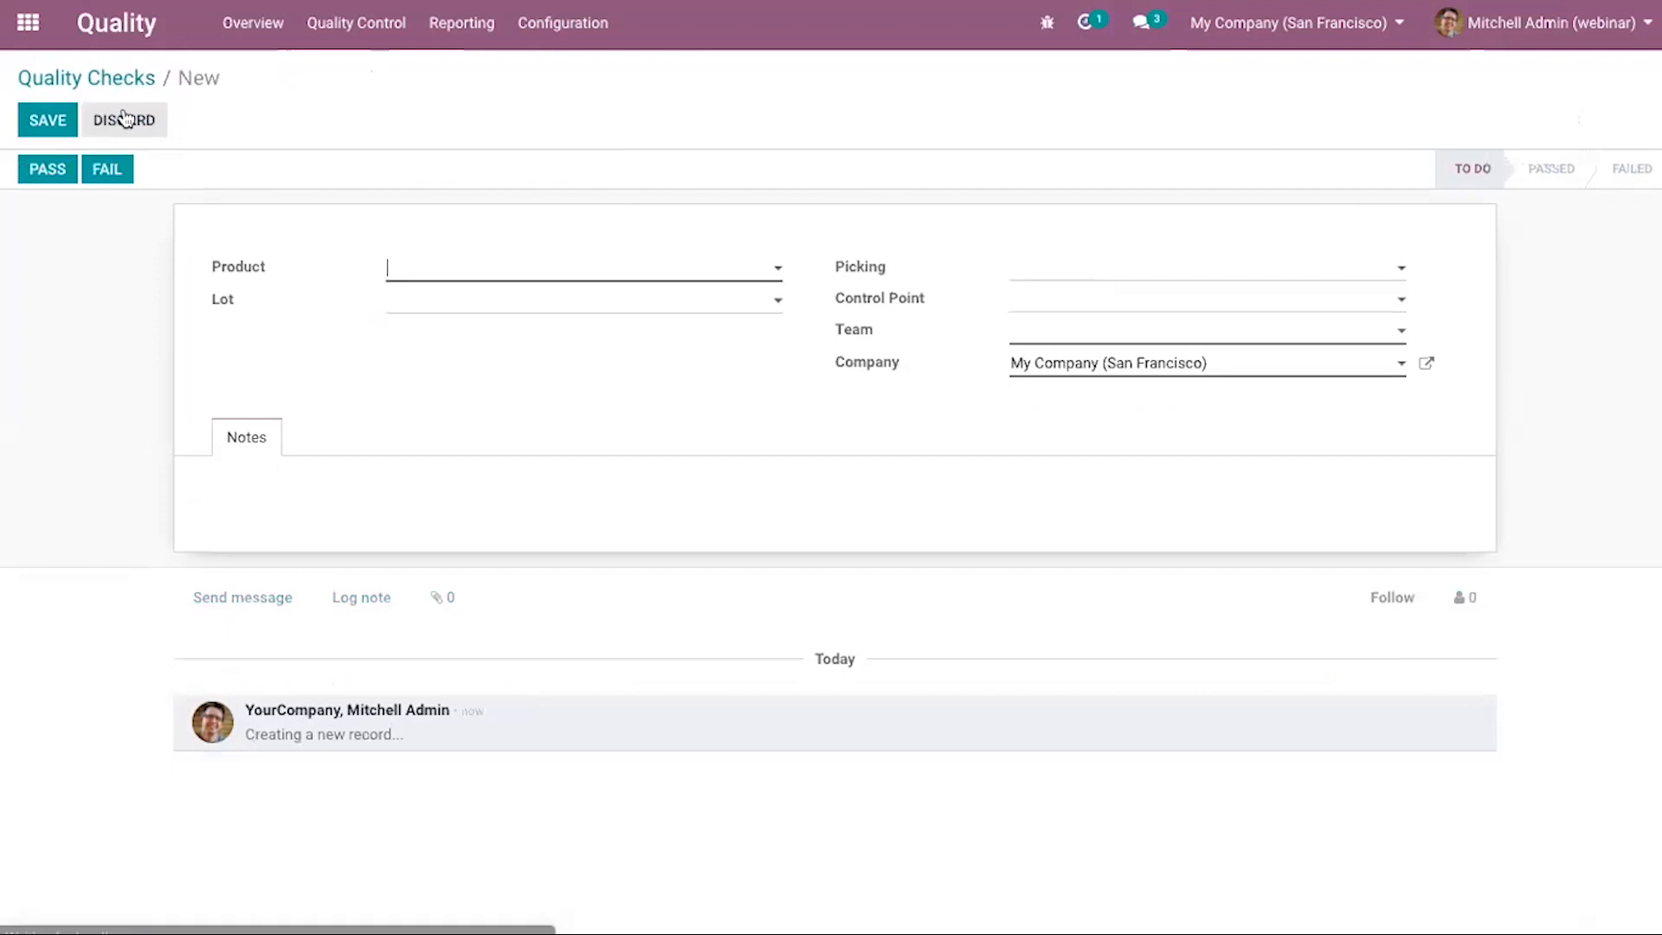
left_click(1173, 310)
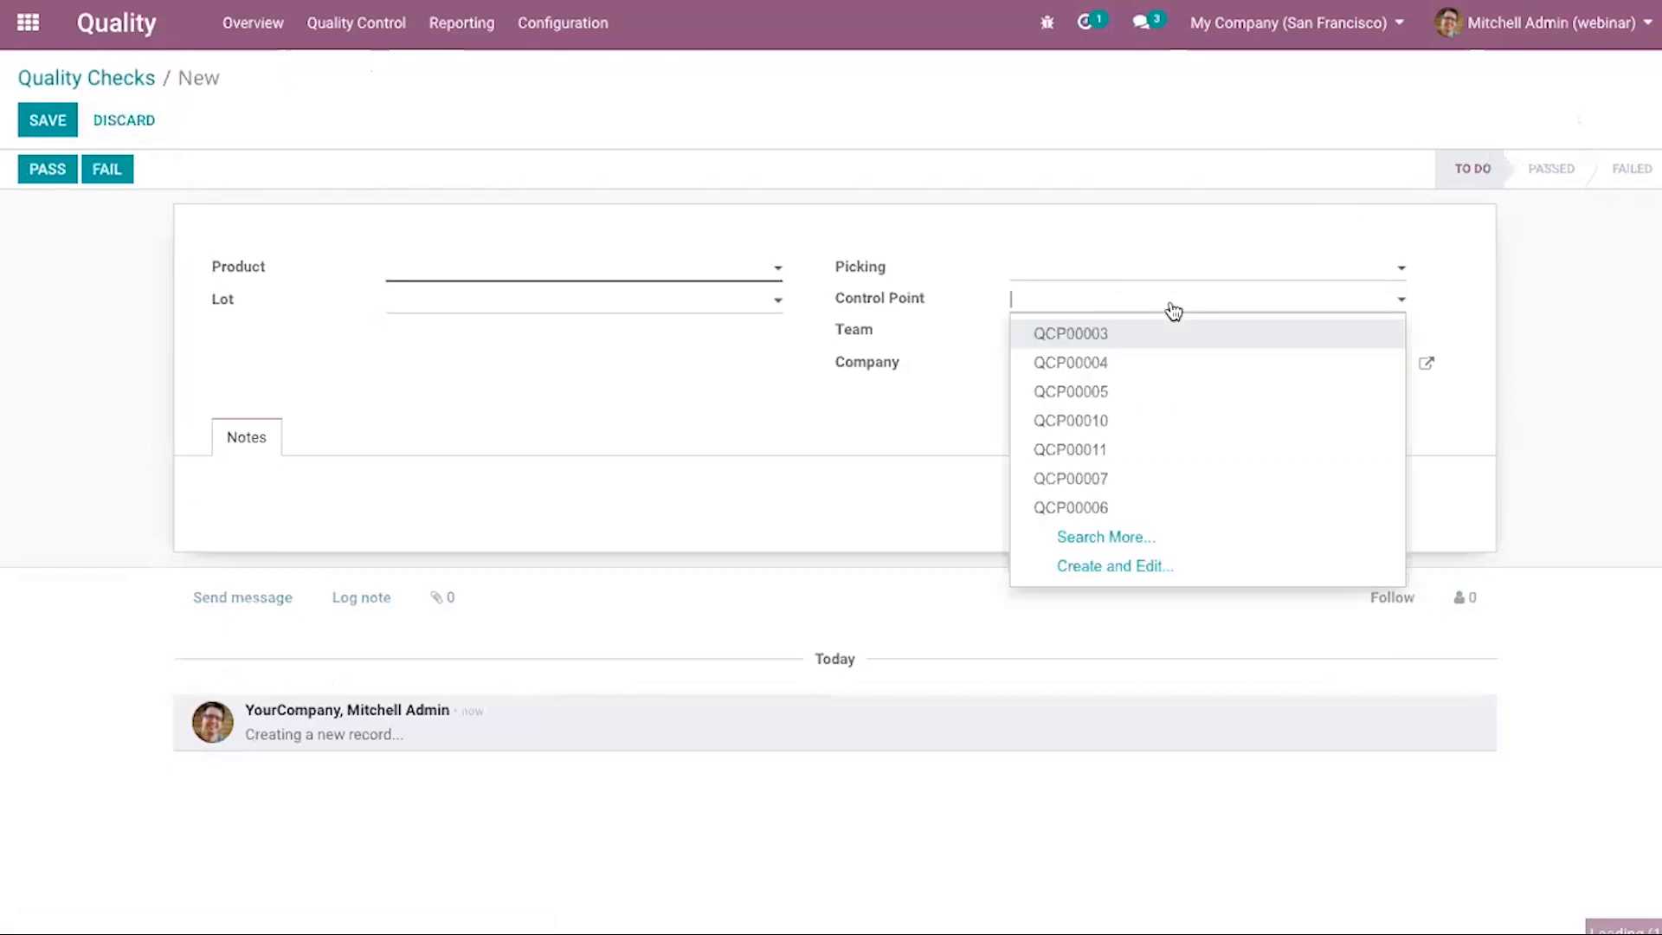
type("qcp")
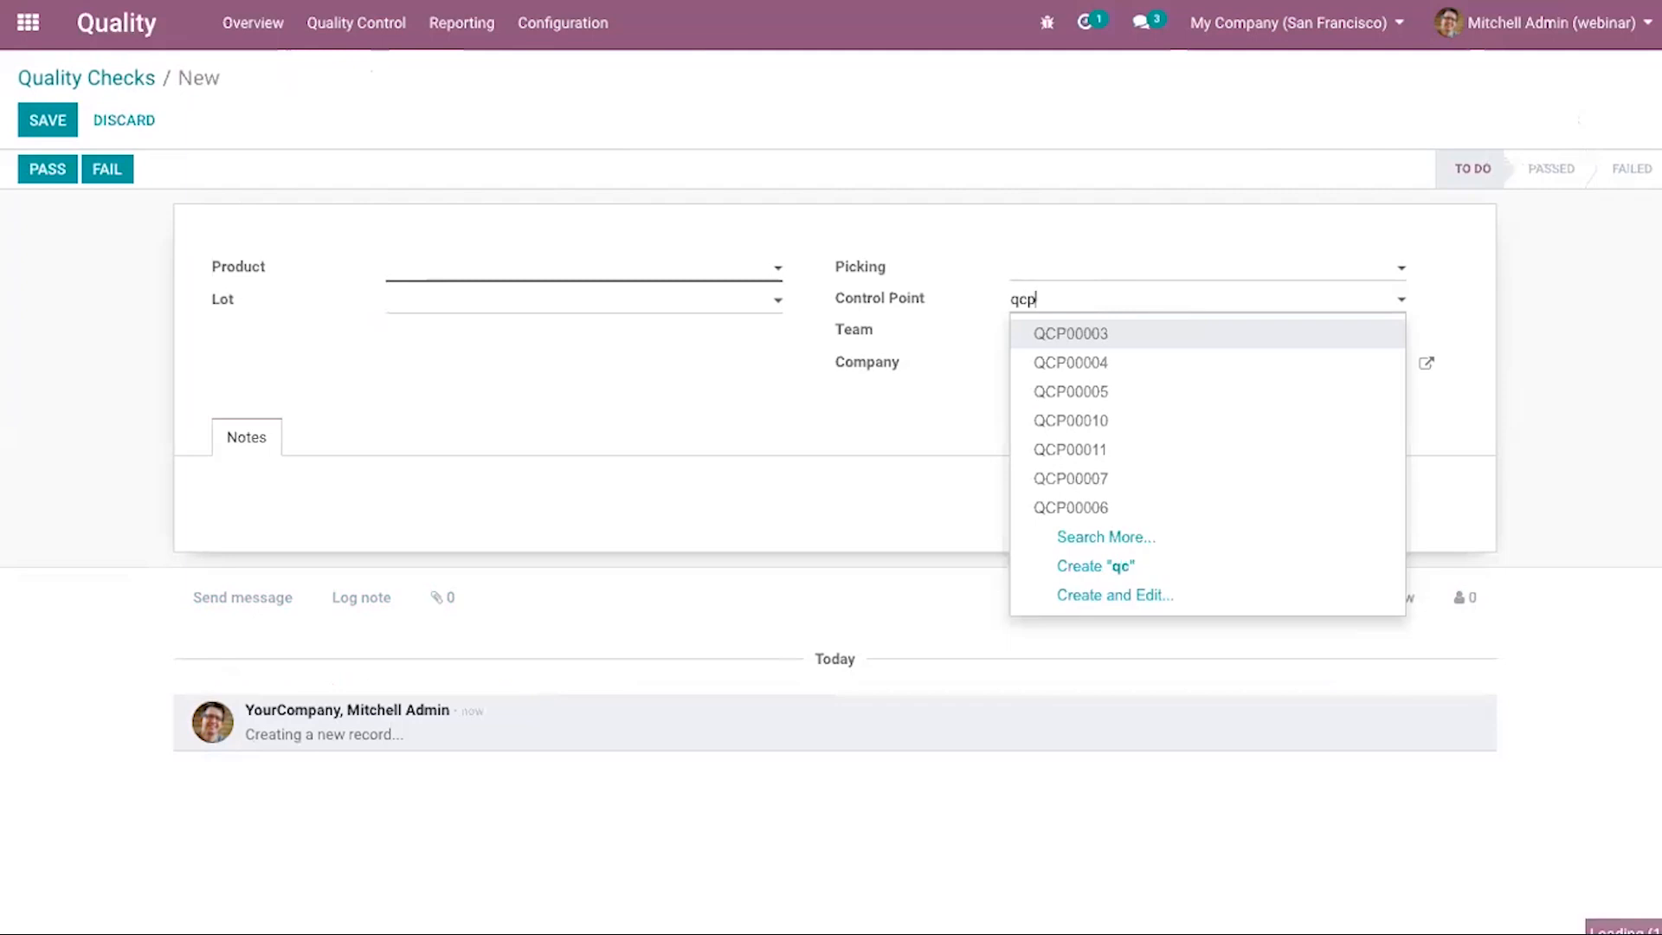
type("o")
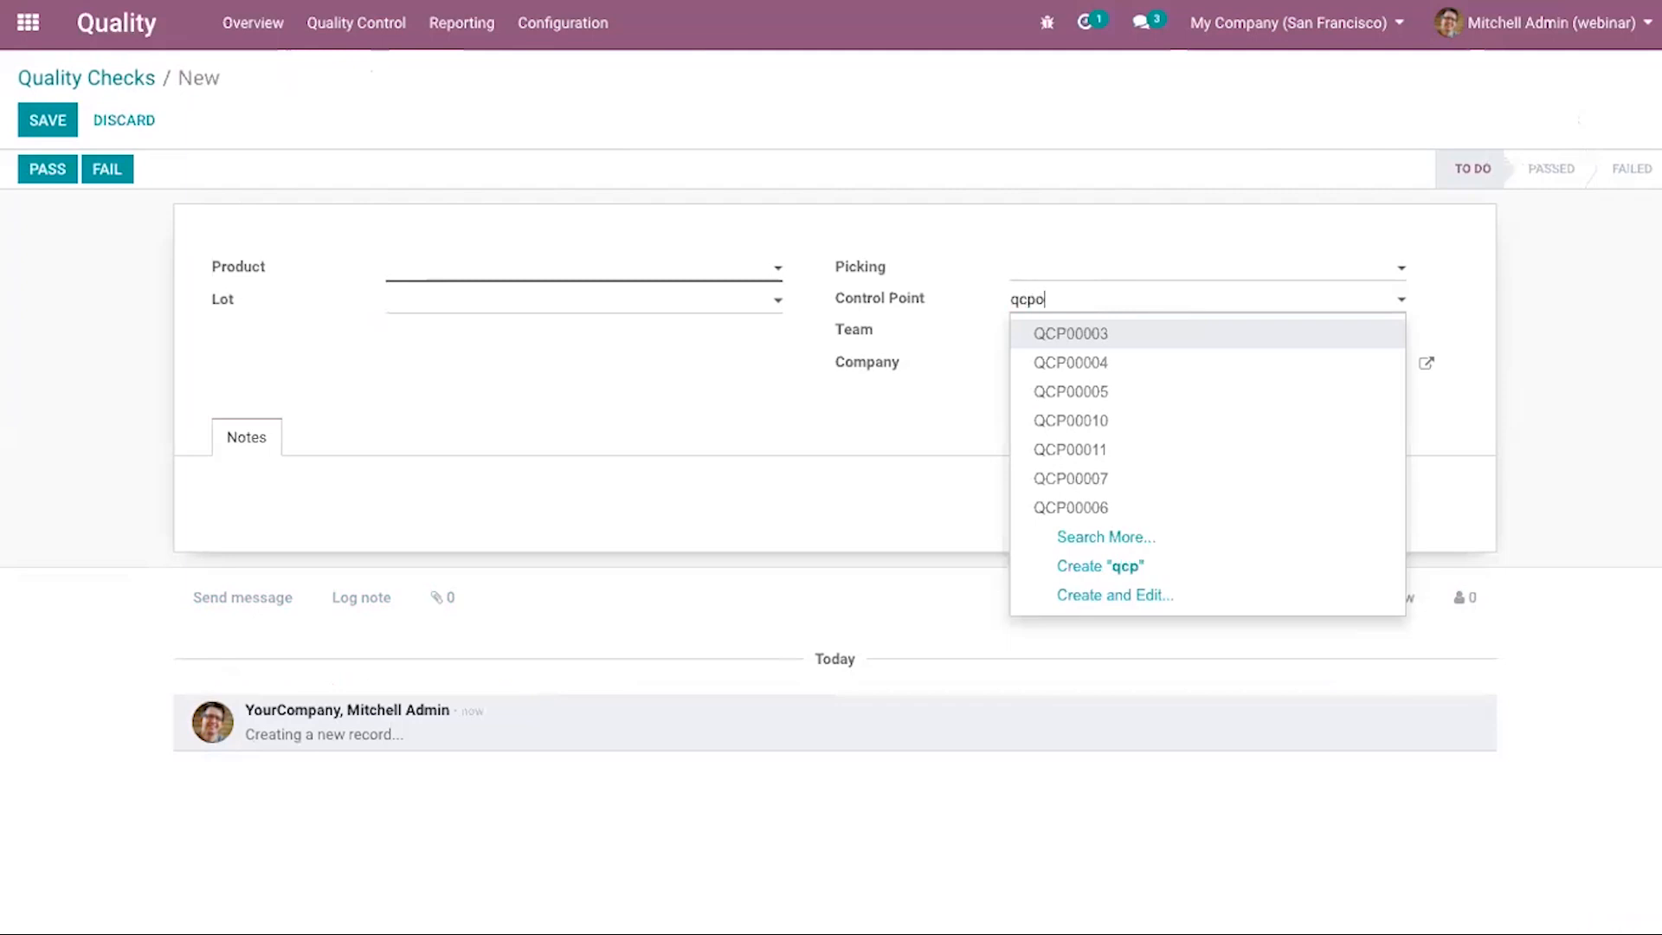
type("o")
key("BackSpace")
key("BackSpace")
key("BackSpace")
key("BackSpace")
key("BackSpace")
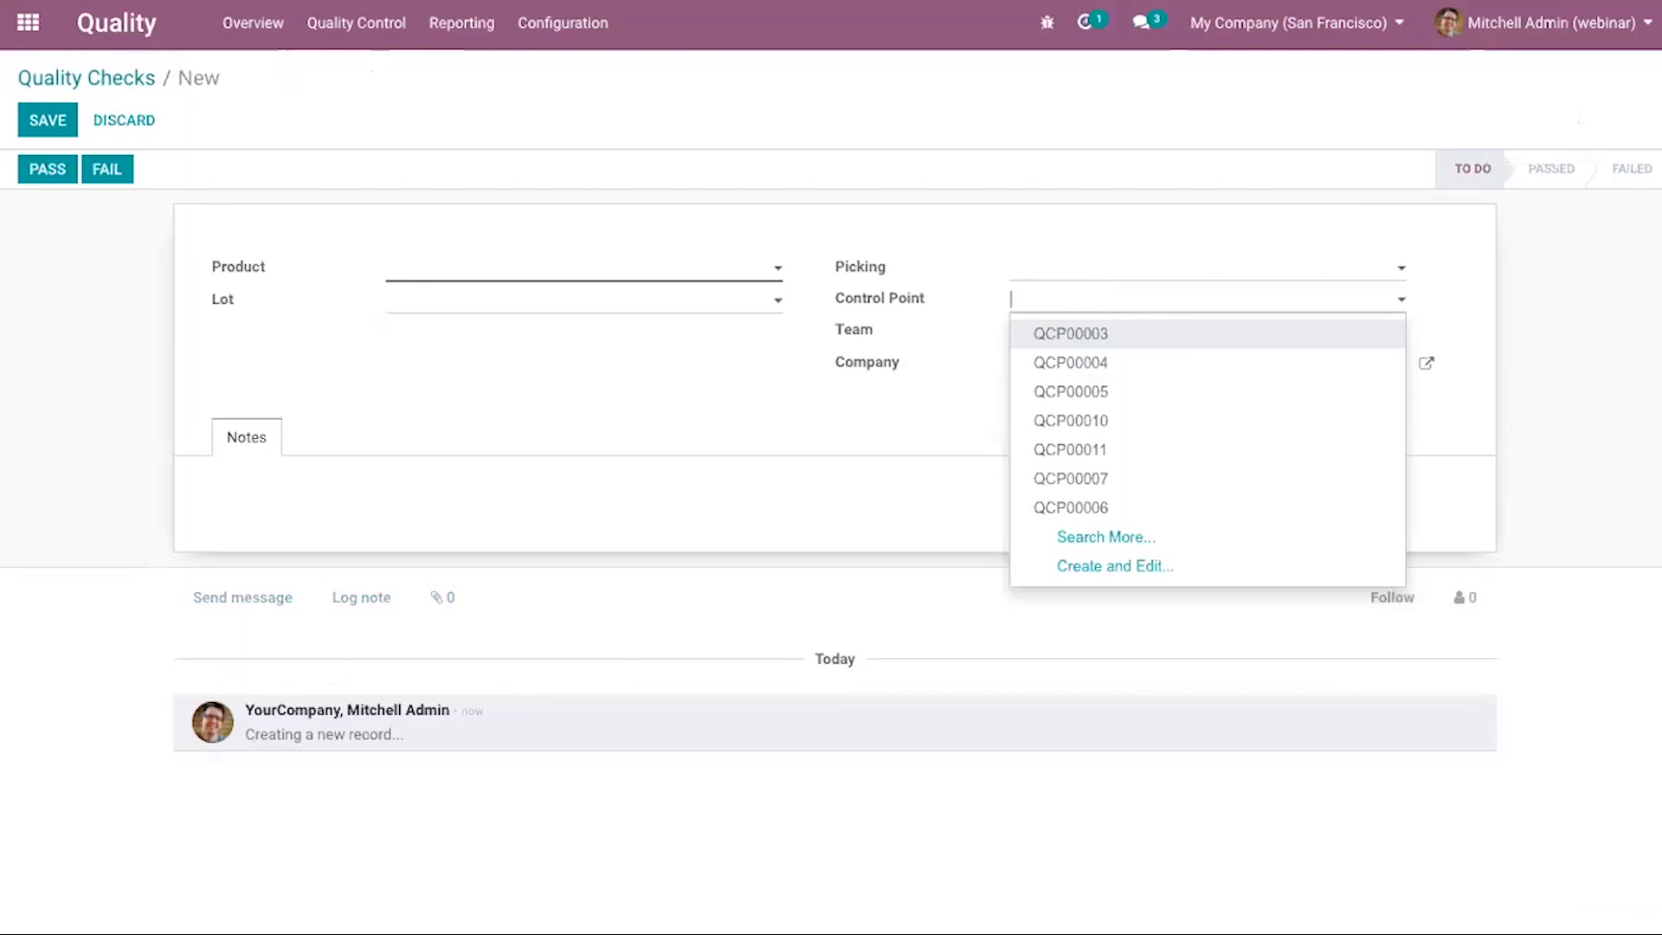
Pick control point QCP00012 from the full list for the new quality check and save it.
left_click(1180, 538)
left_click(592, 655)
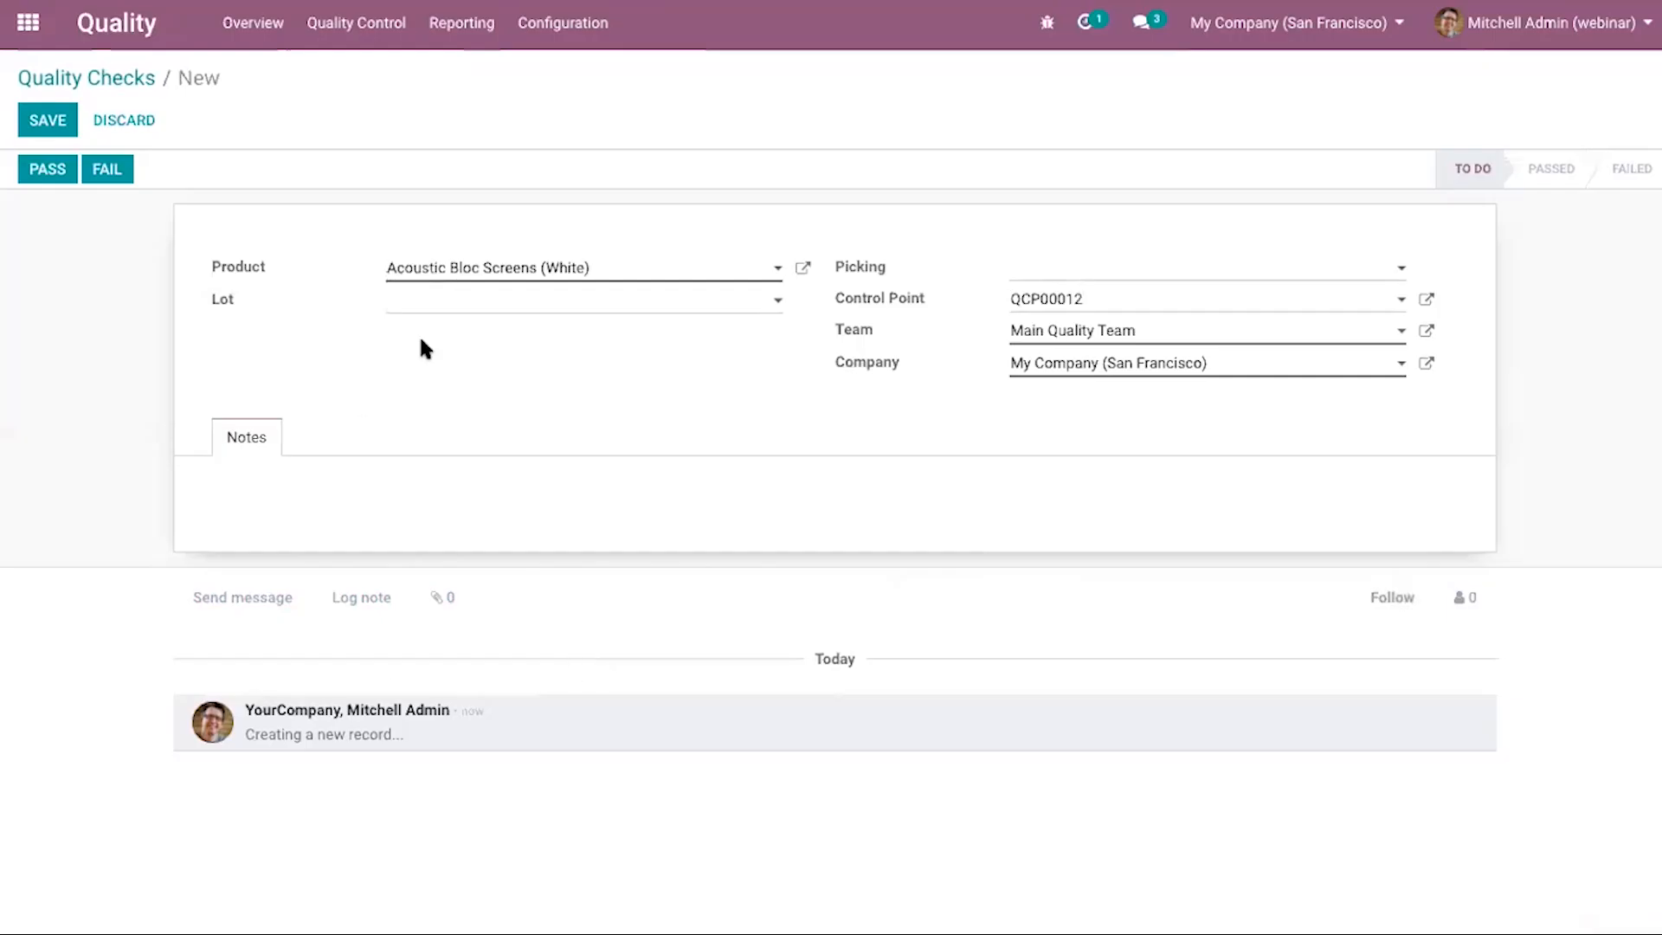
left_click(54, 126)
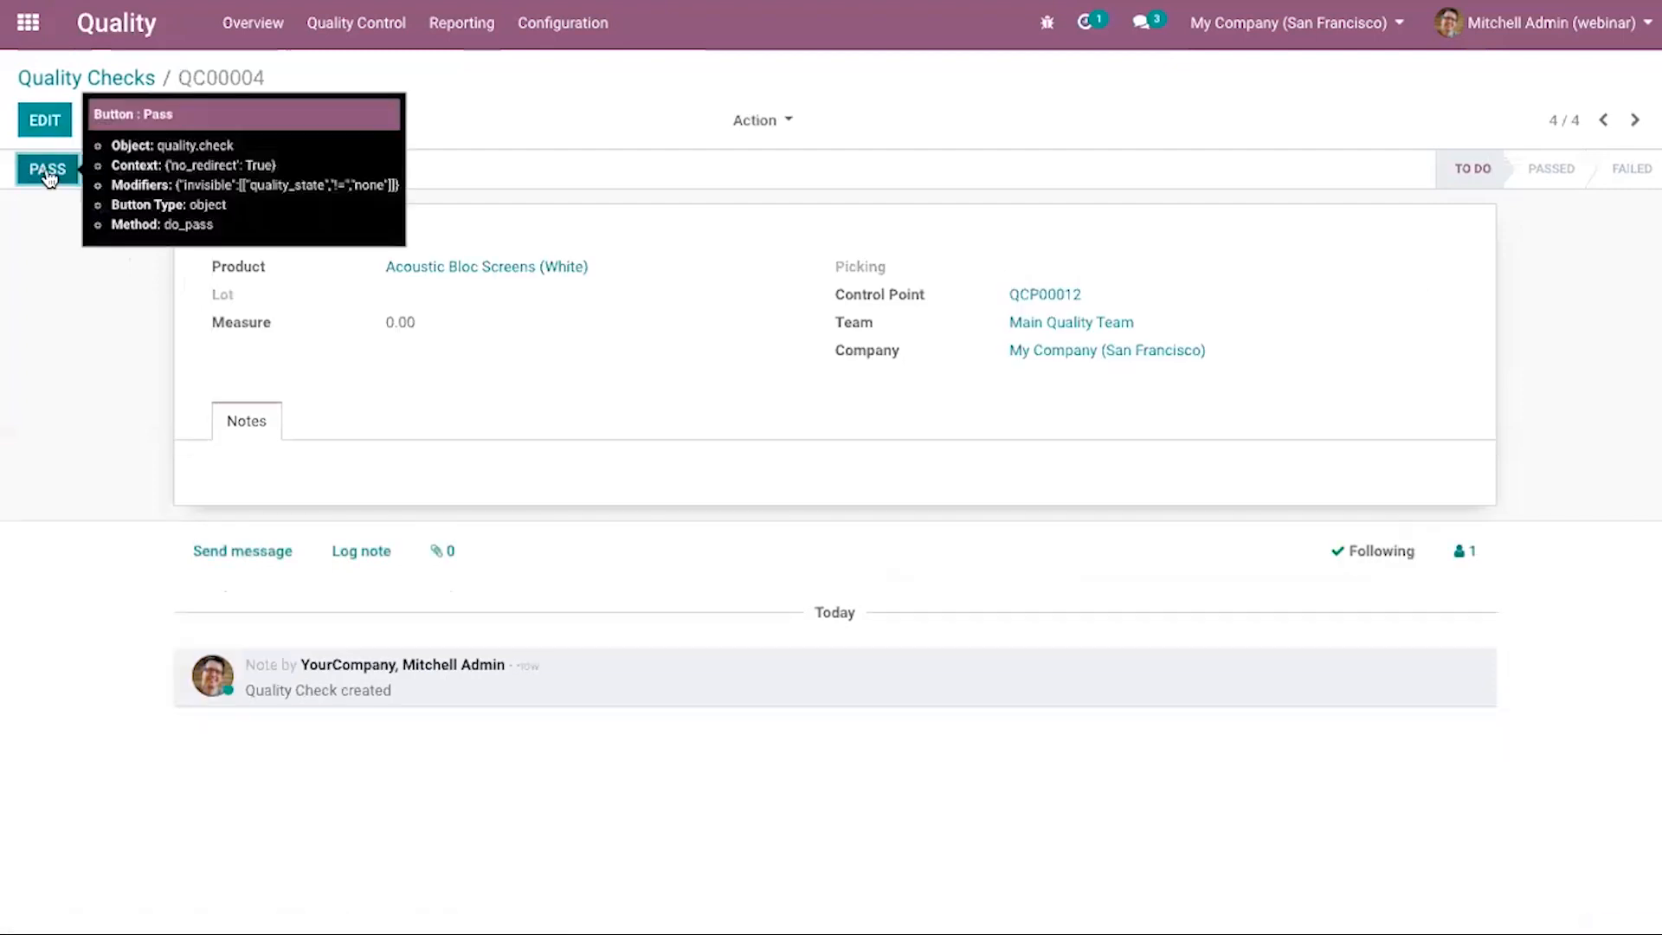
Set the new quality check's measure to 1 and mark the saved check as passed.
left_click(52, 118)
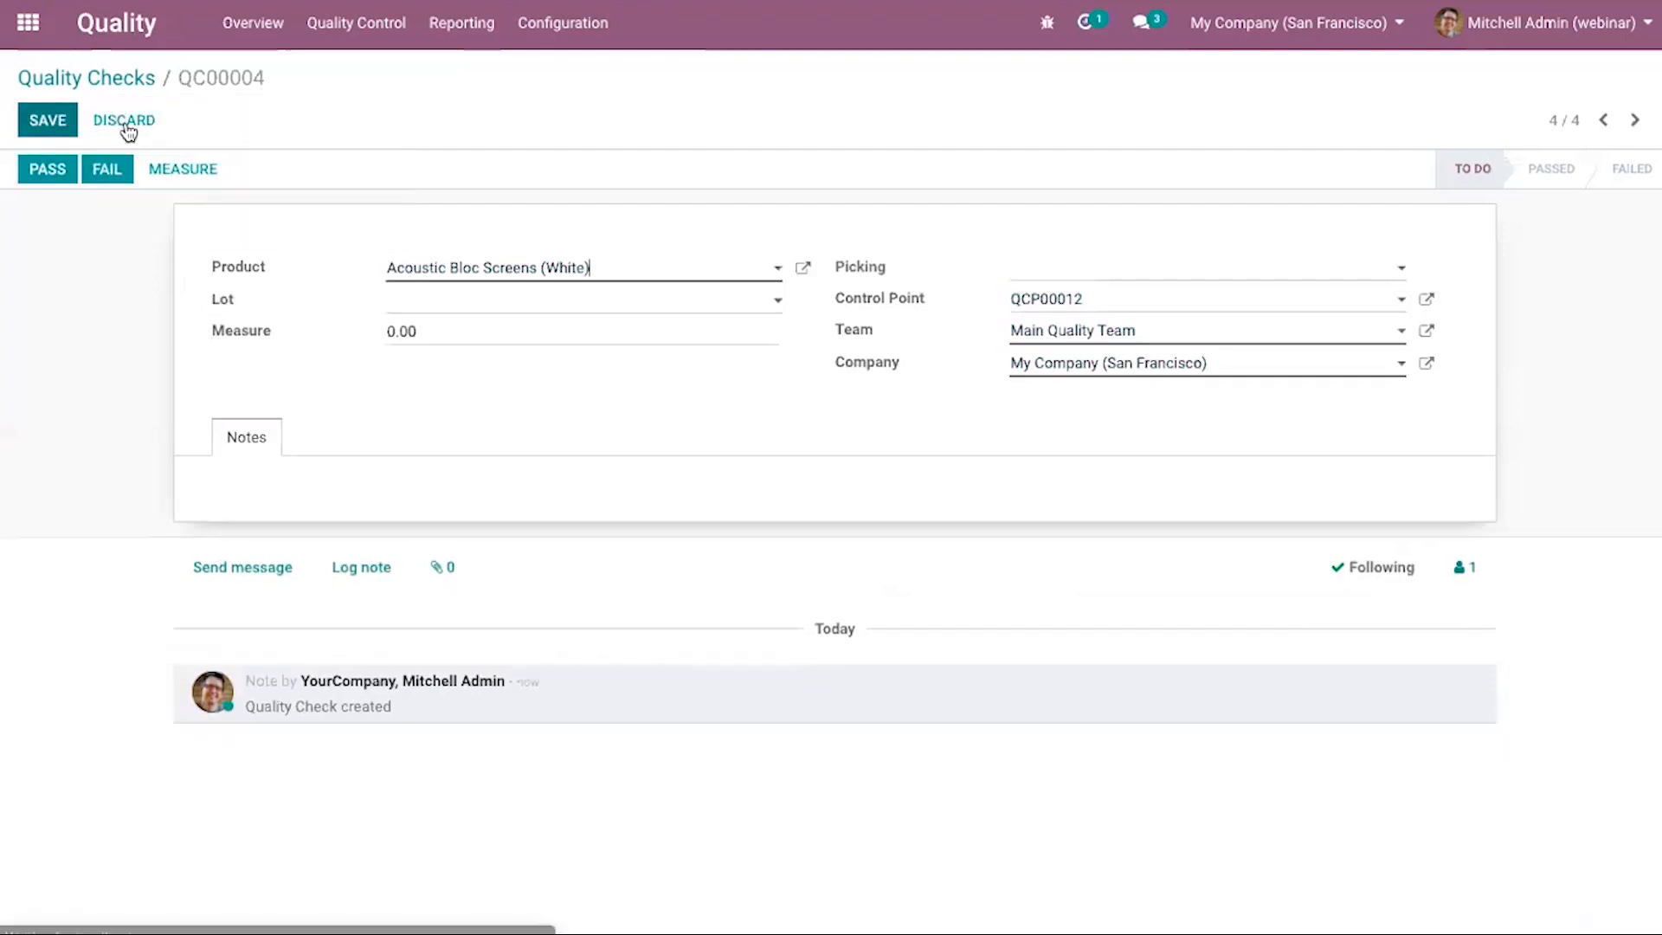
double_click(431, 331)
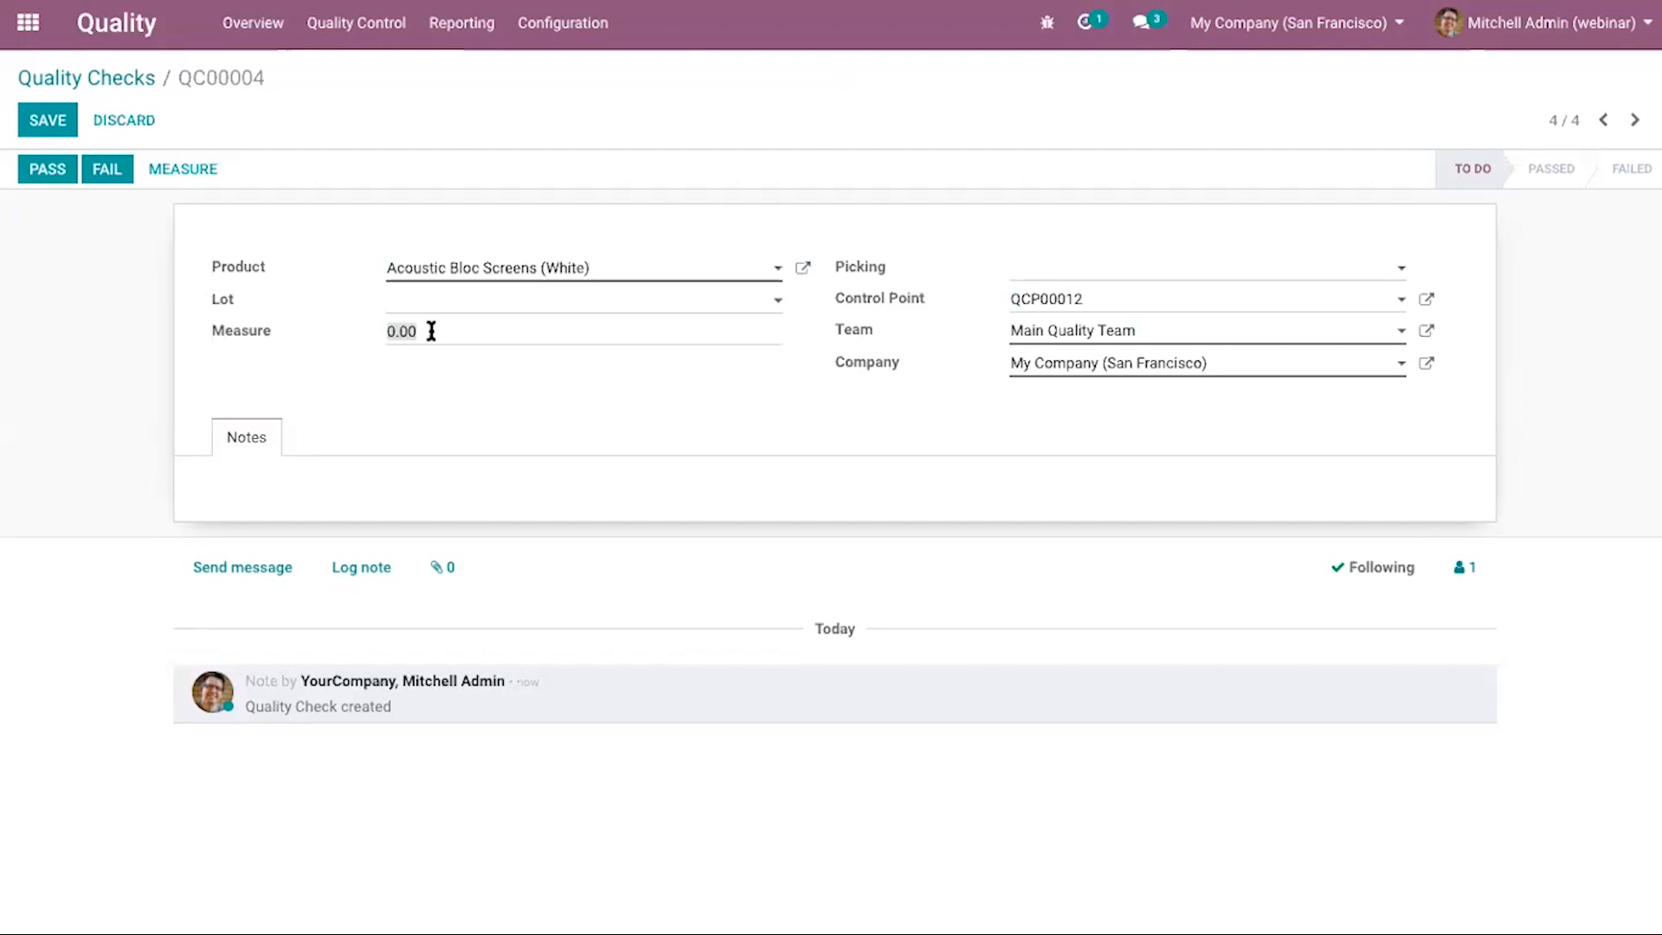
type("1")
left_click(48, 121)
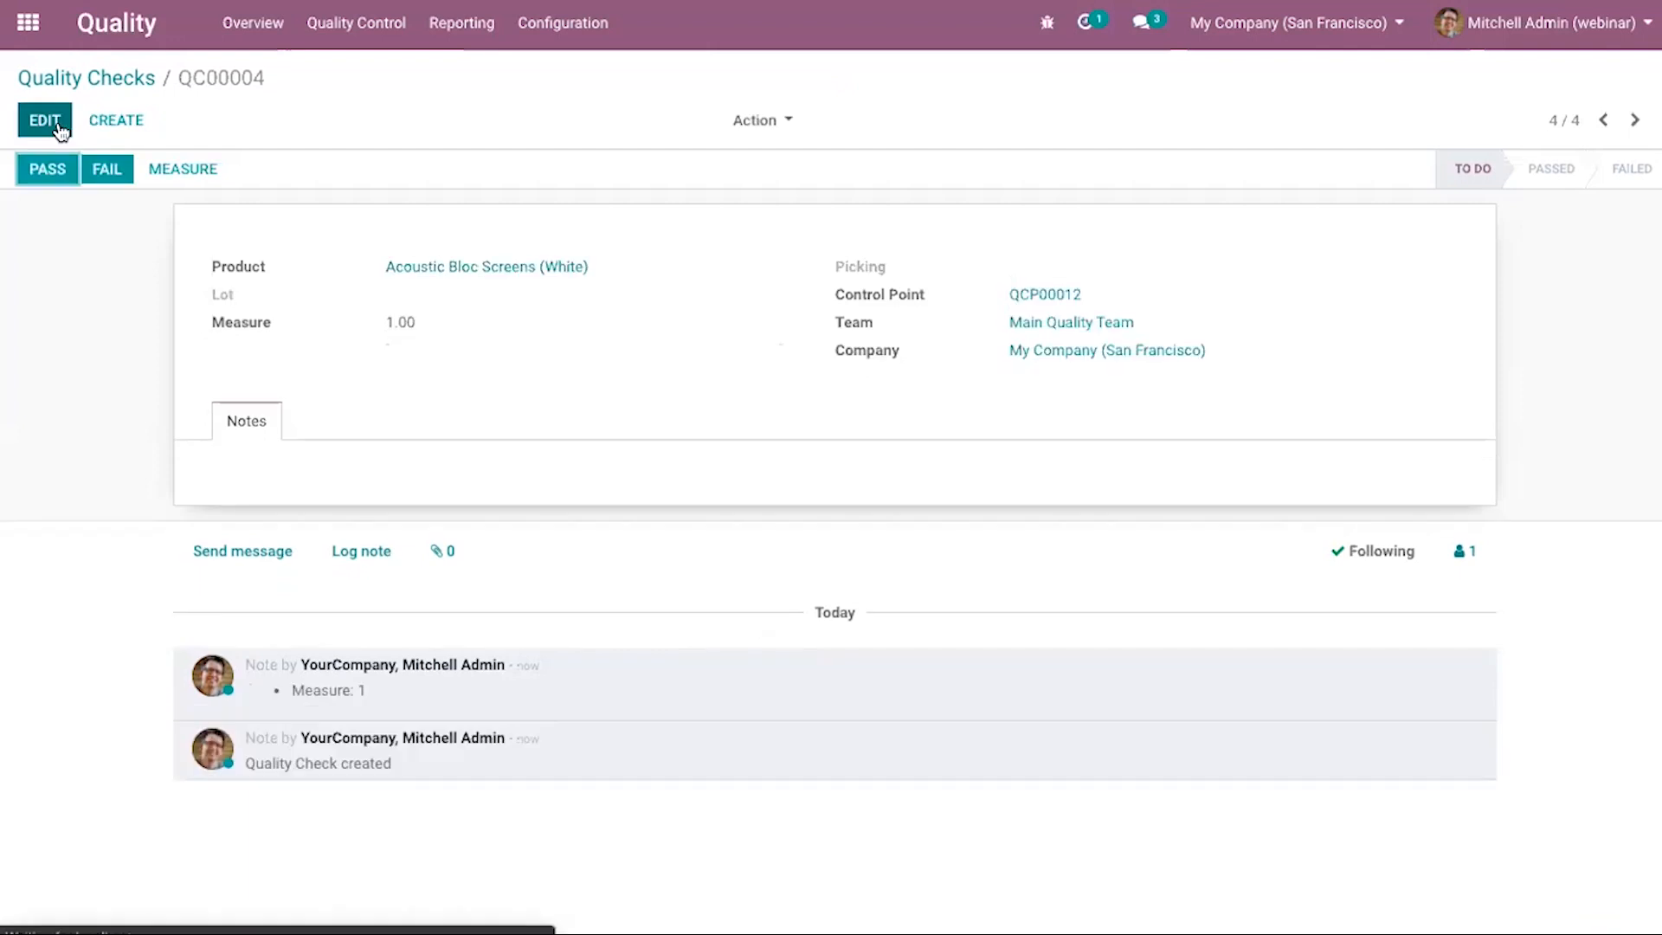
left_click(47, 169)
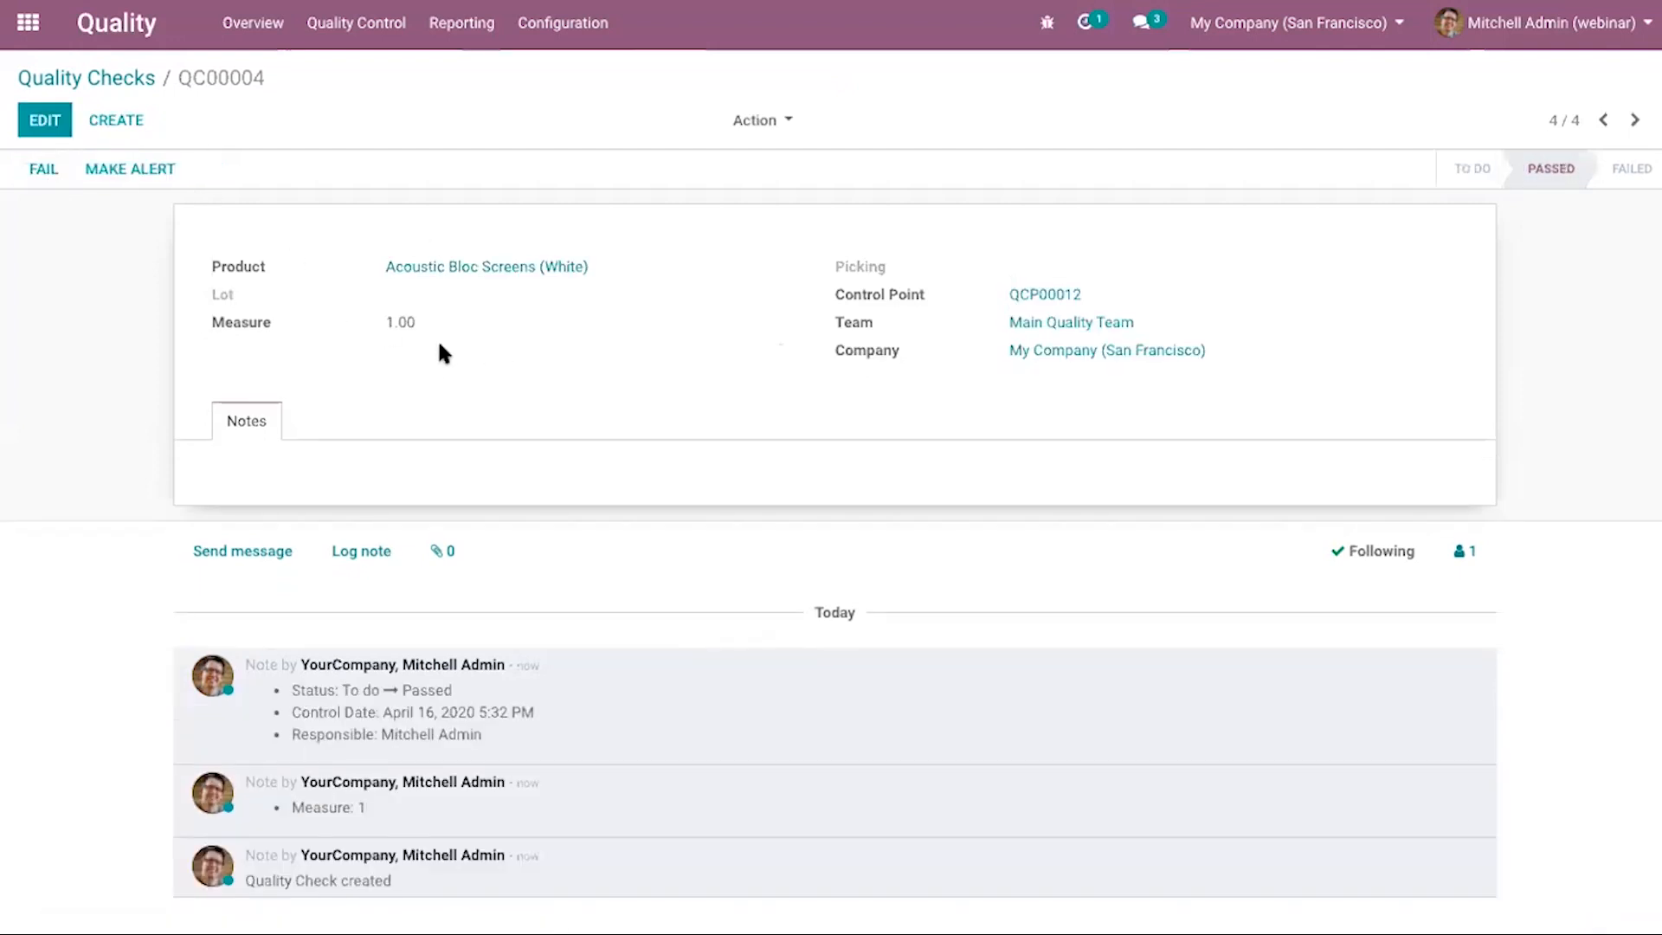
Change the passed quality check's measure to 10.
left_click(45, 121)
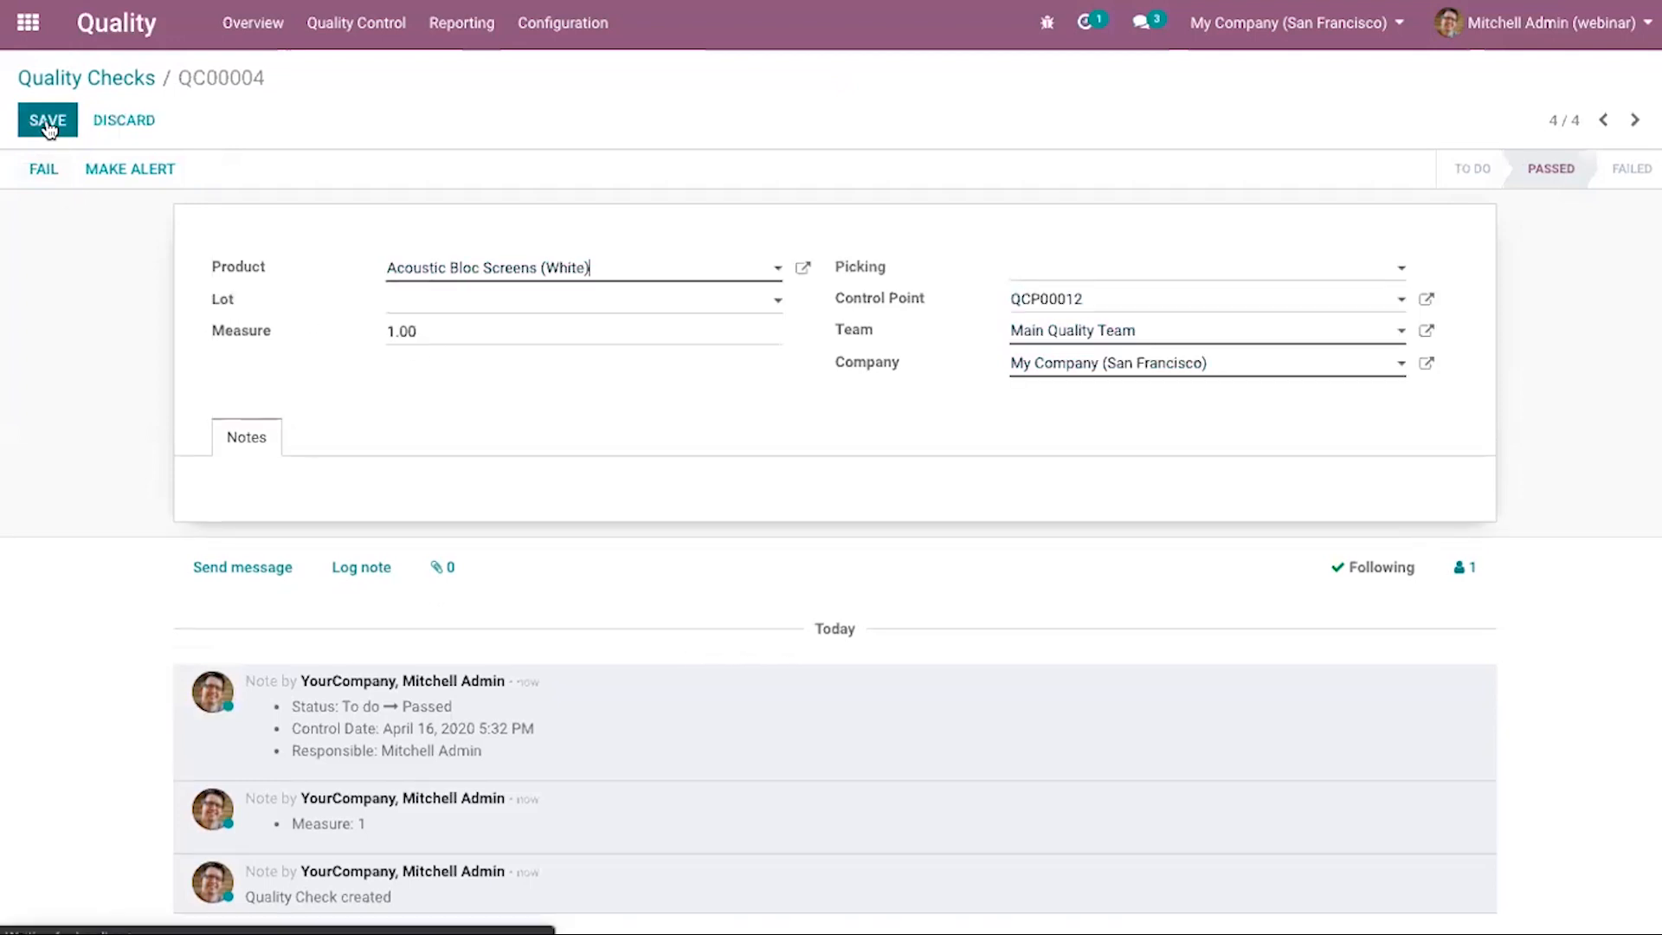
left_click(451, 322)
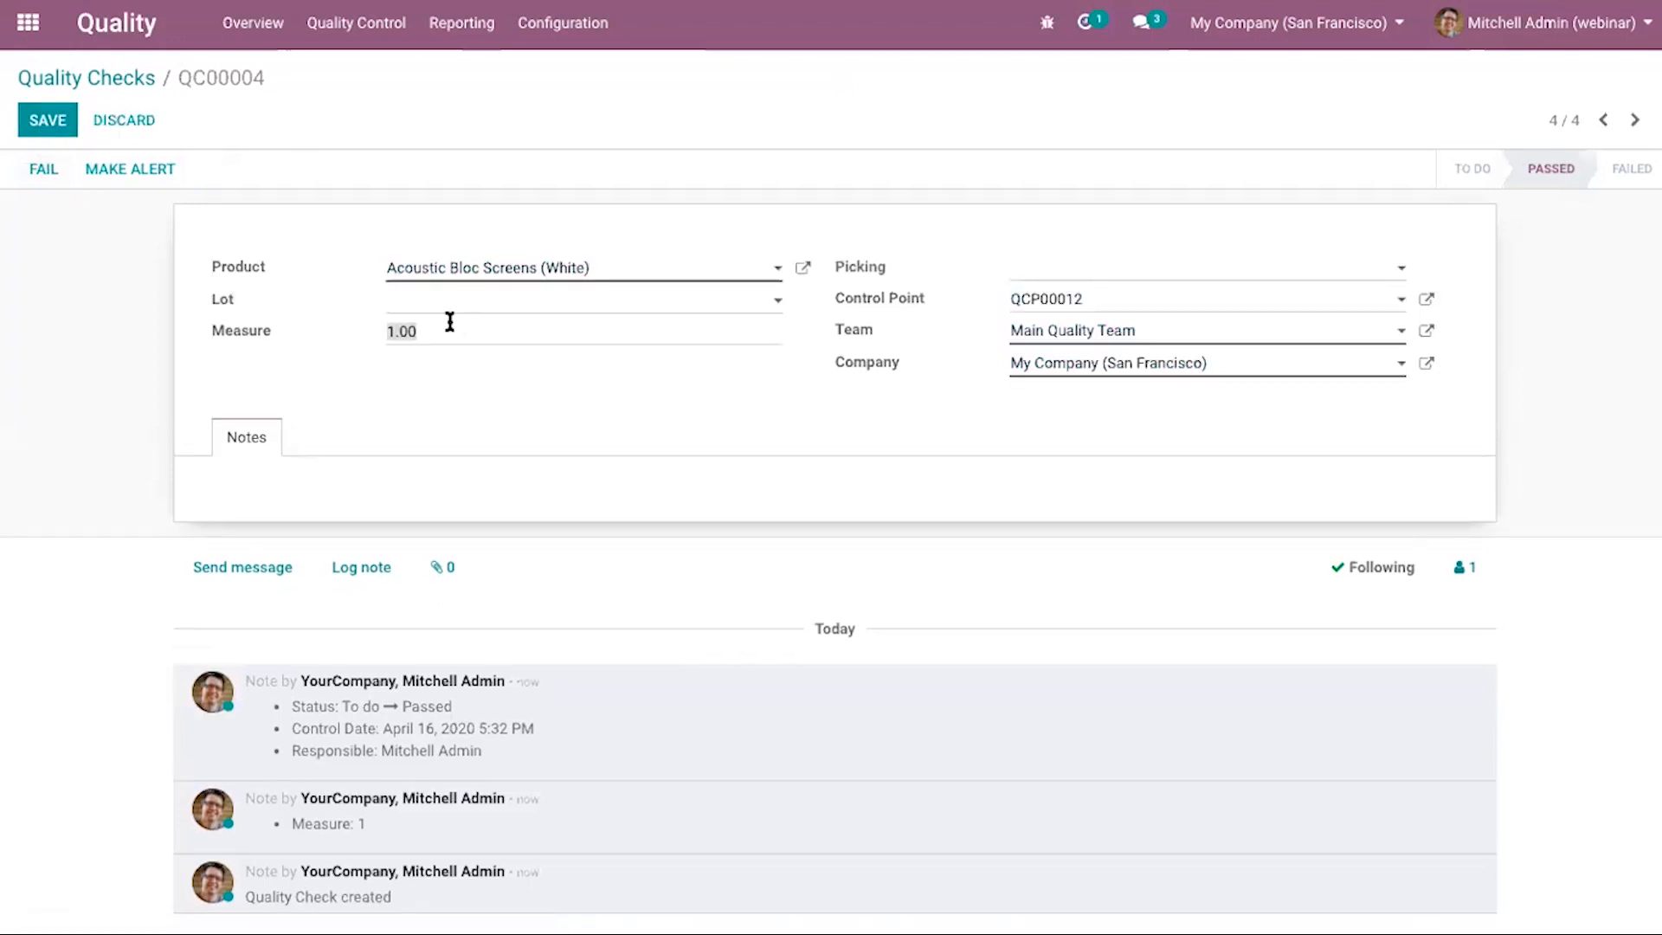
type("10")
Review the check's quality team and control point QCP00012, including its tolerance, instructions, failure message and notes.
left_click(1427, 333)
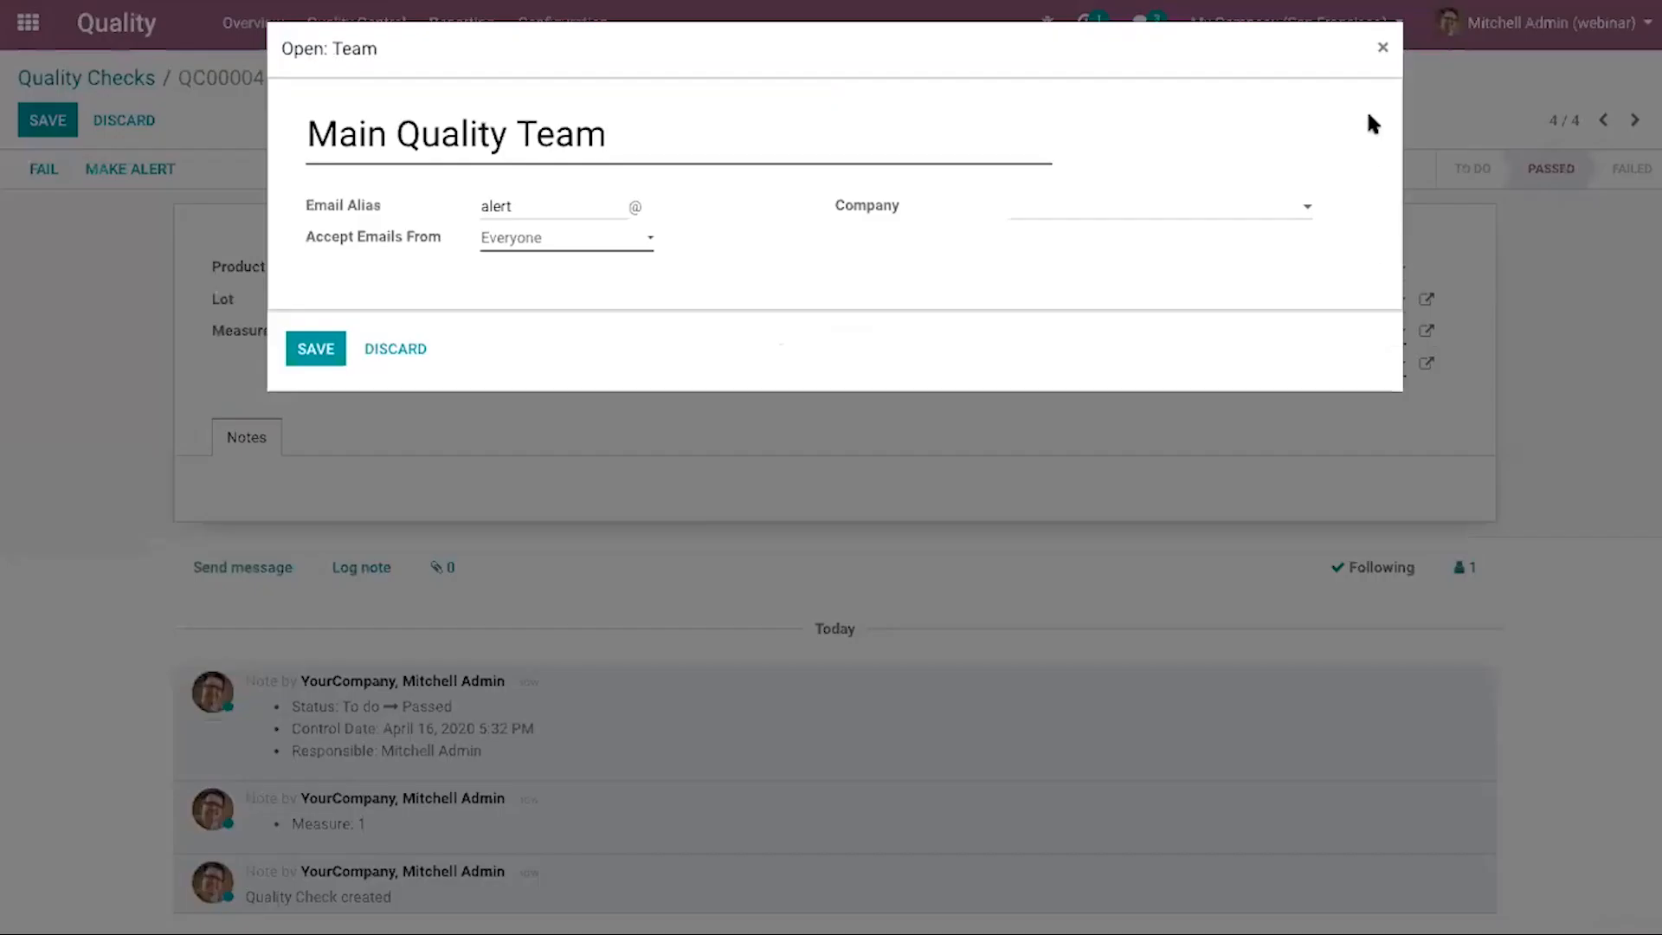
left_click(1382, 52)
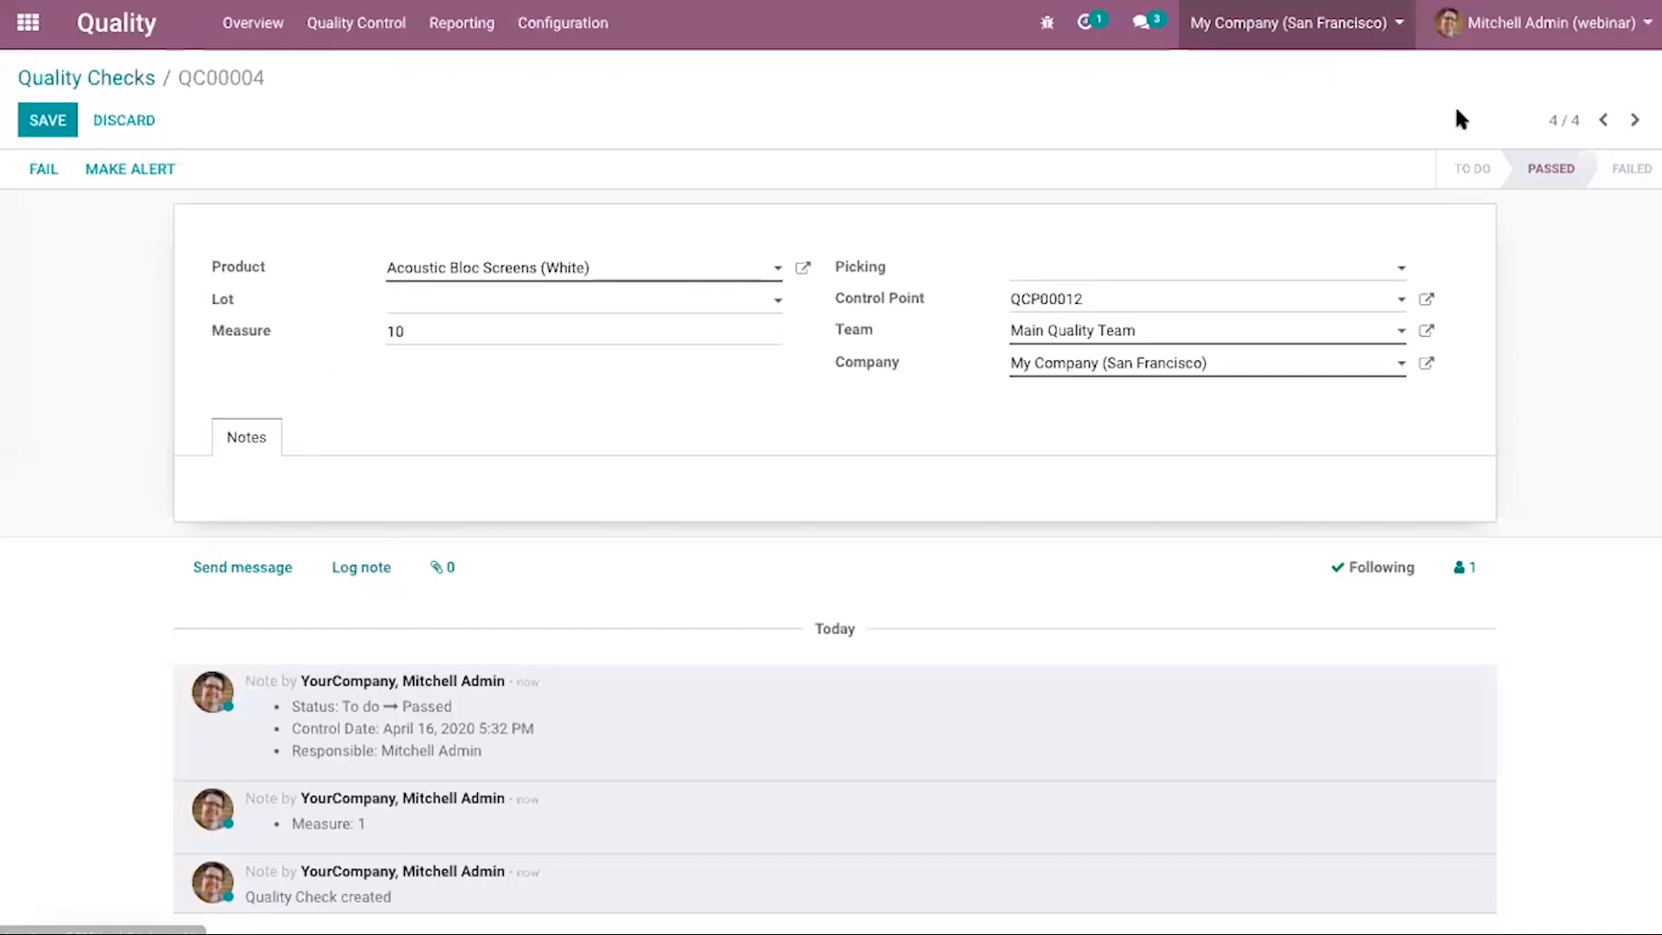
left_click(1427, 303)
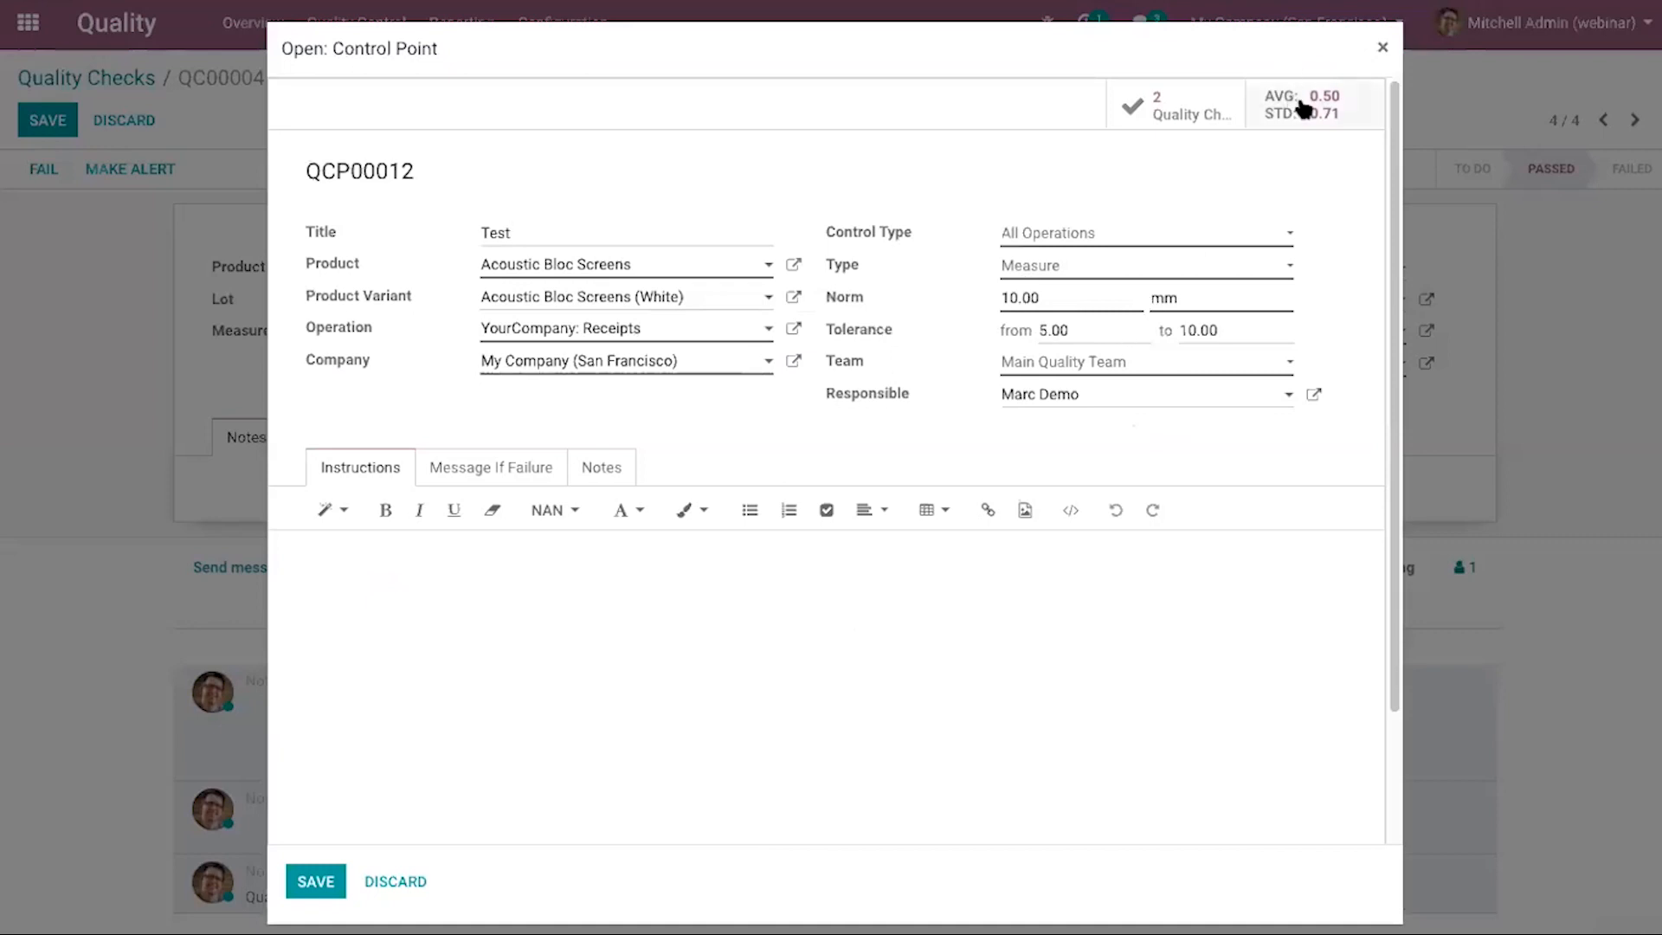
left_click(1383, 54)
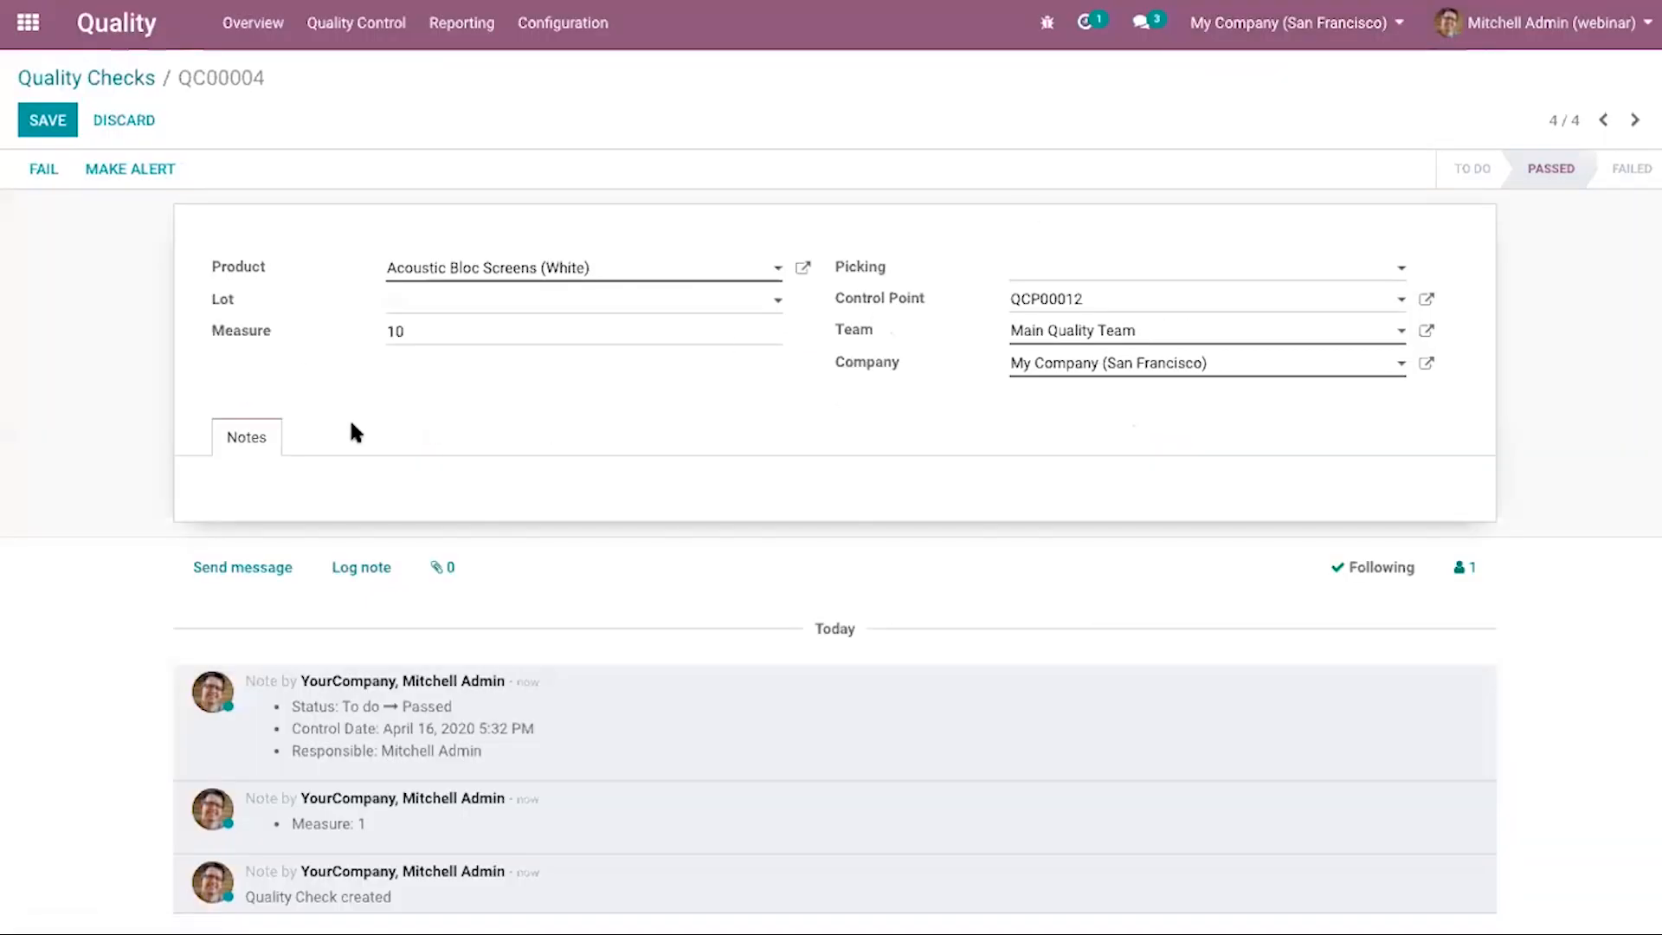
left_click(1425, 330)
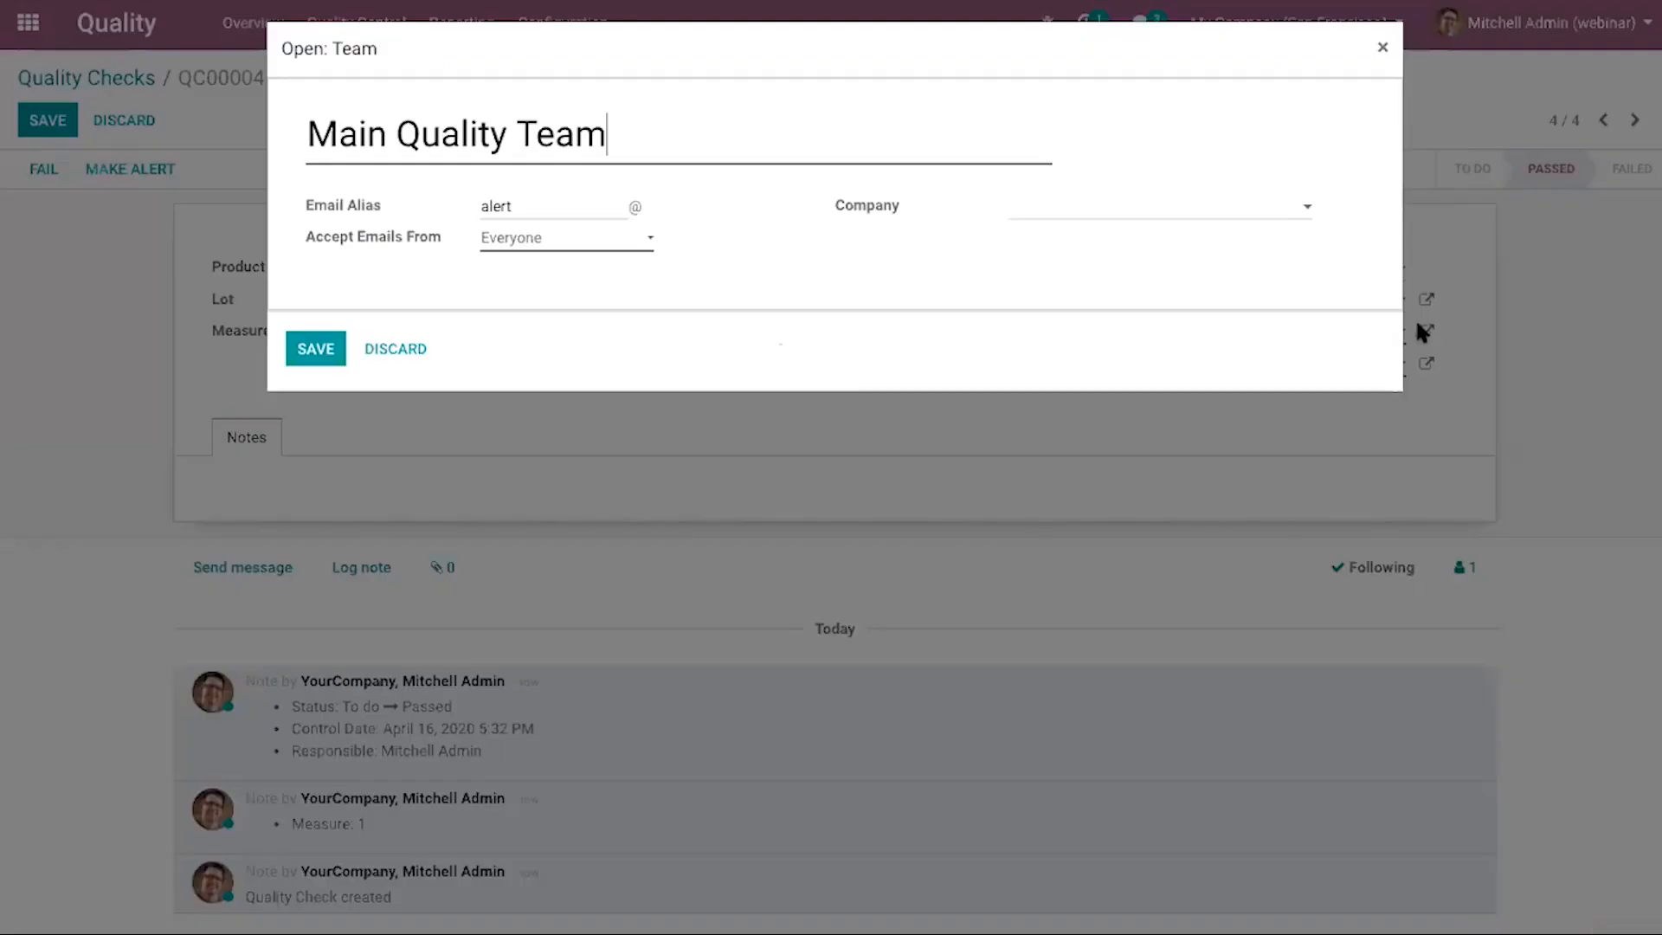
left_click(1383, 48)
left_click(1428, 303)
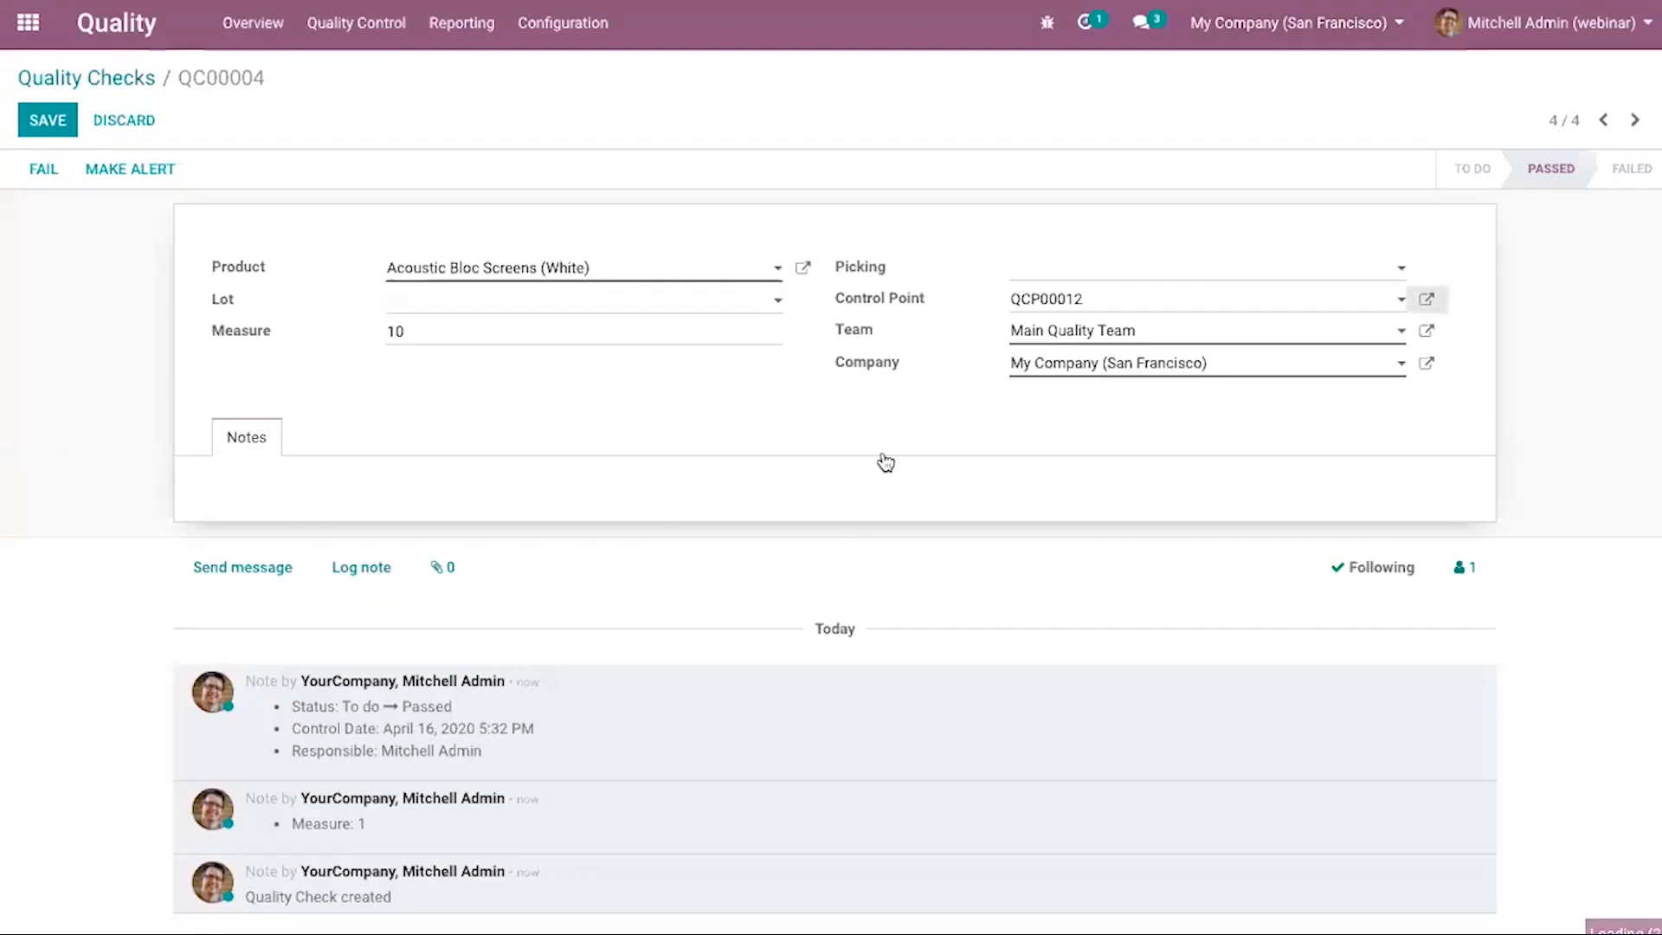
left_click(482, 471)
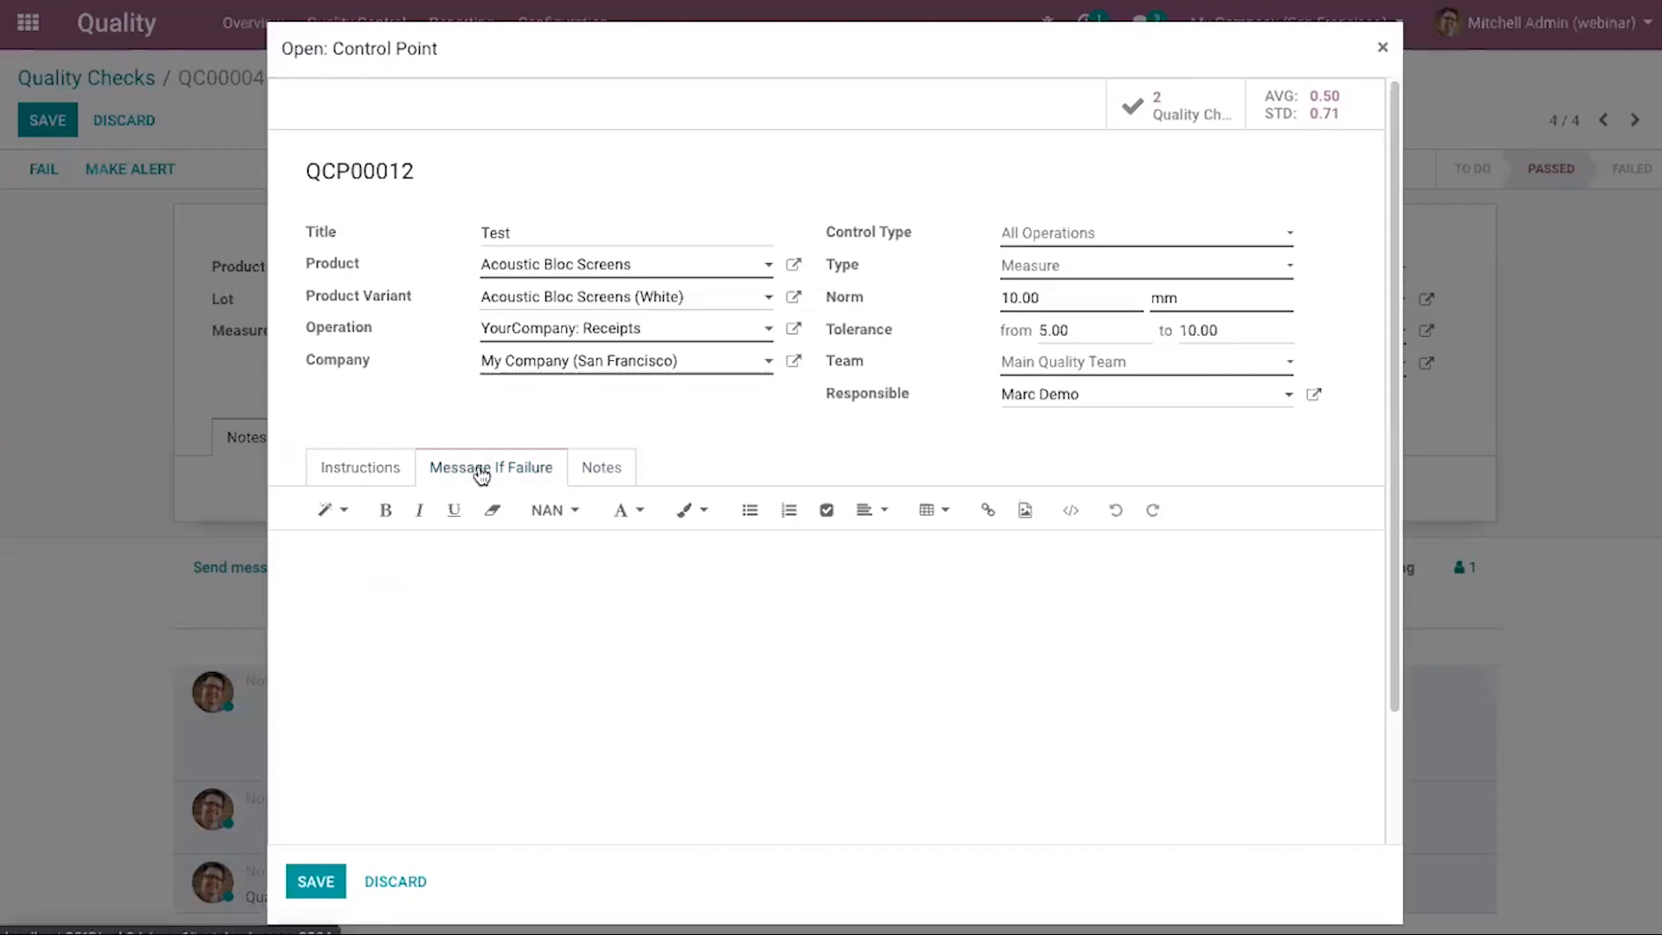
left_click(596, 472)
left_click(400, 478)
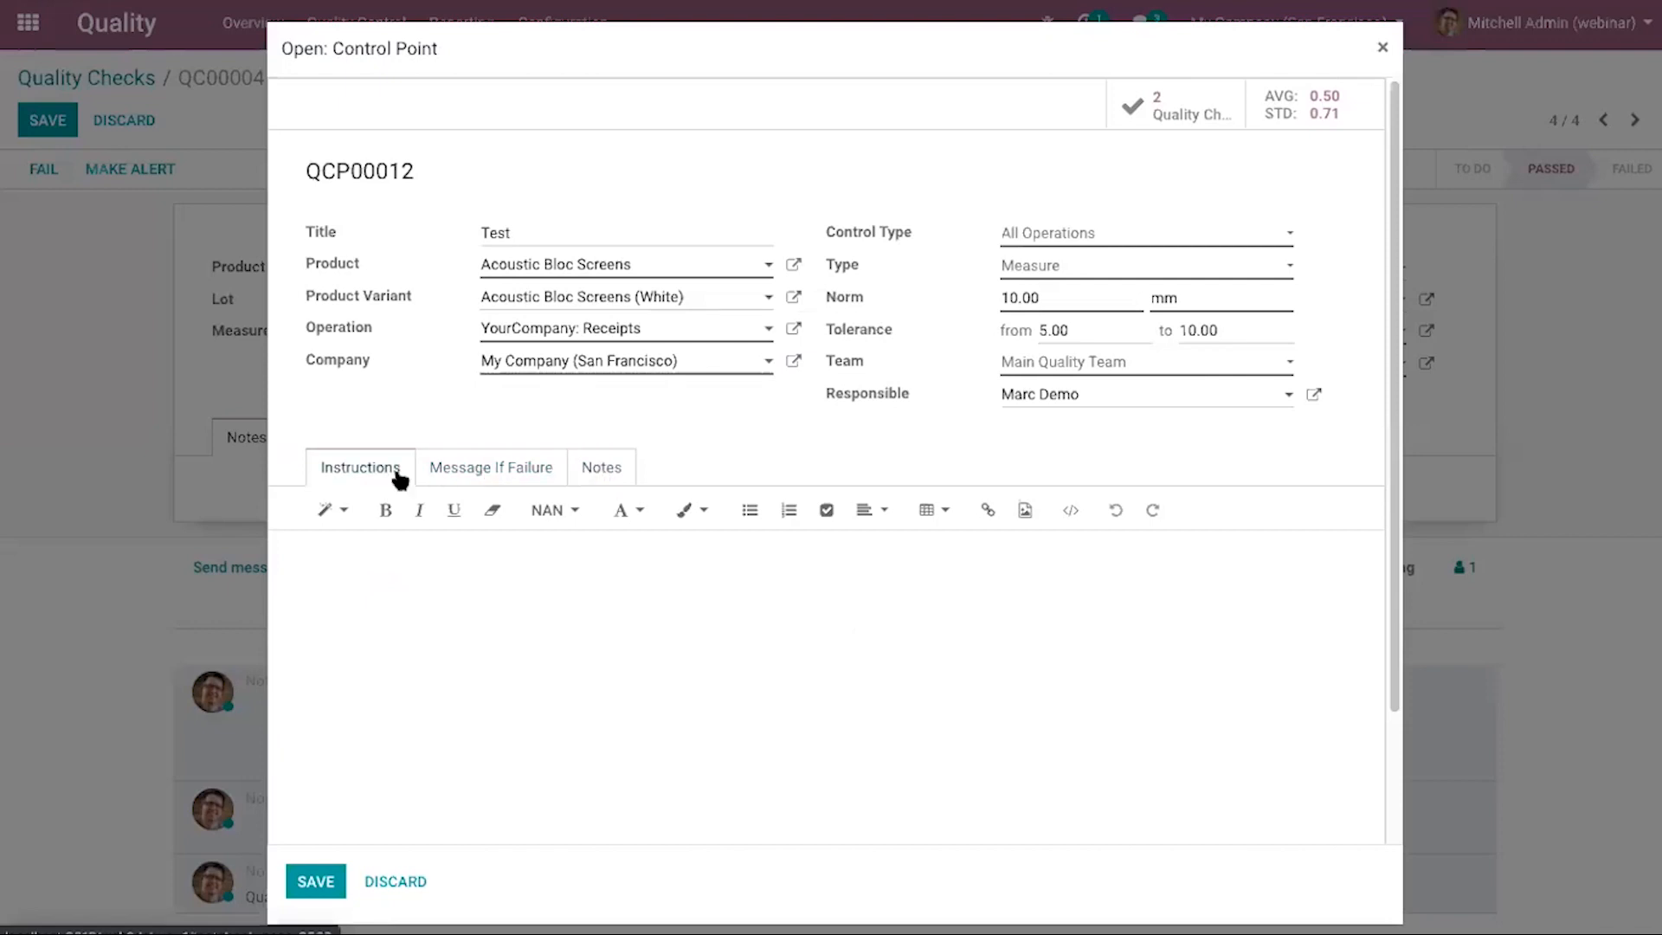
left_click(1382, 48)
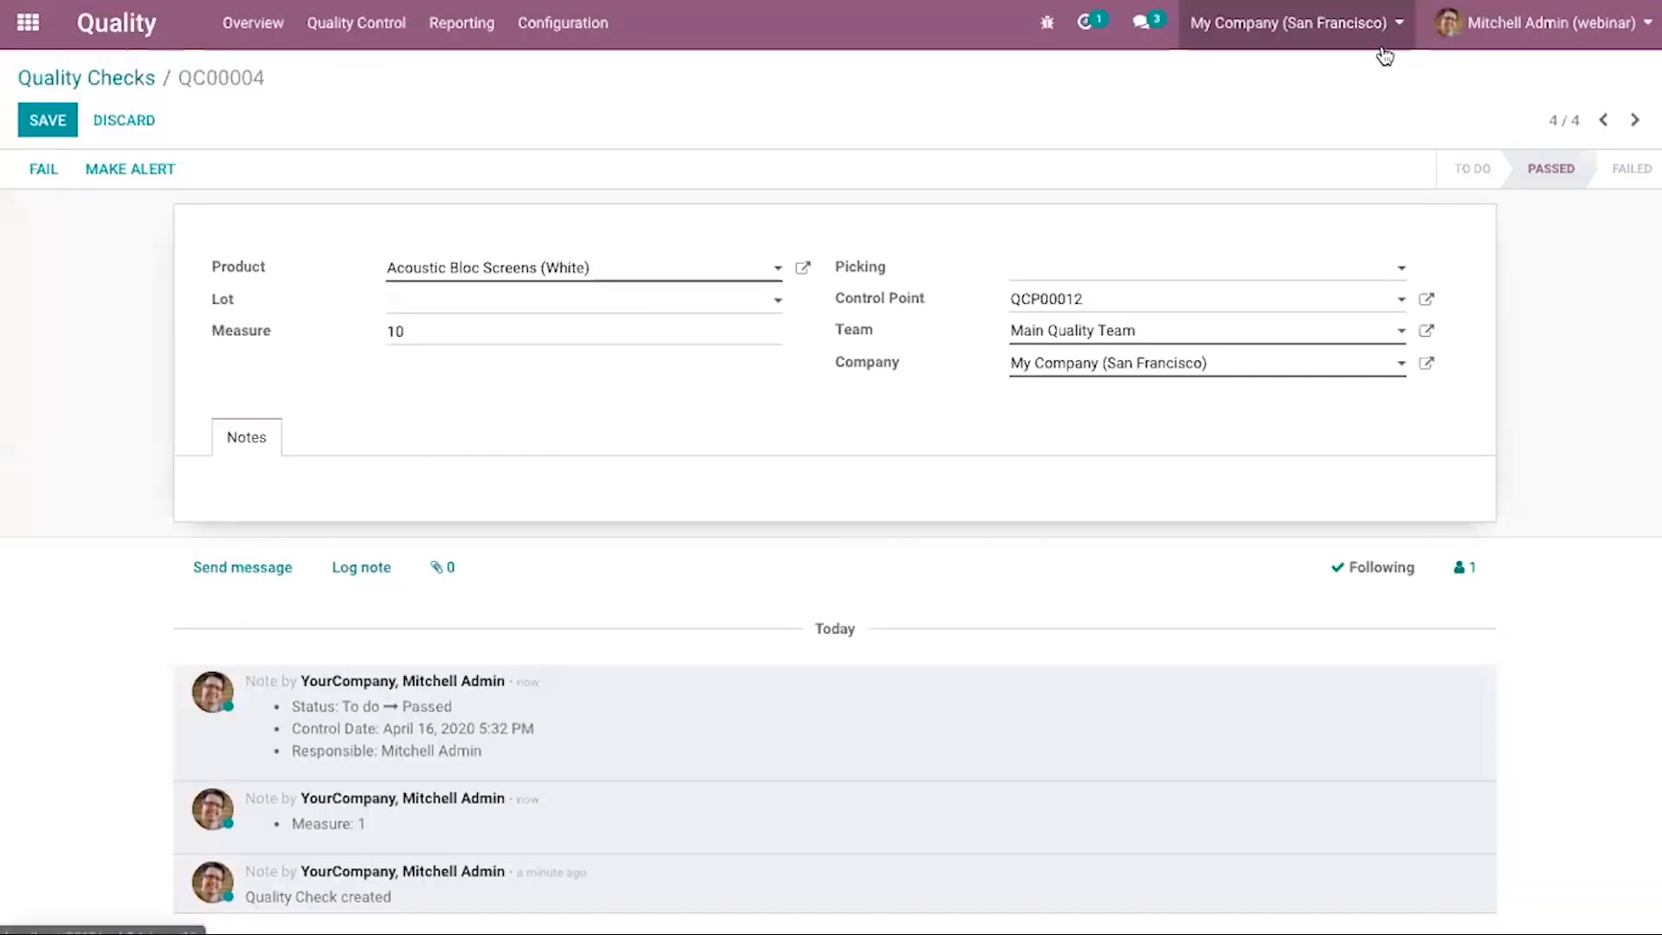
Save the edited quality check and make a quality alert from it.
left_click(66, 124)
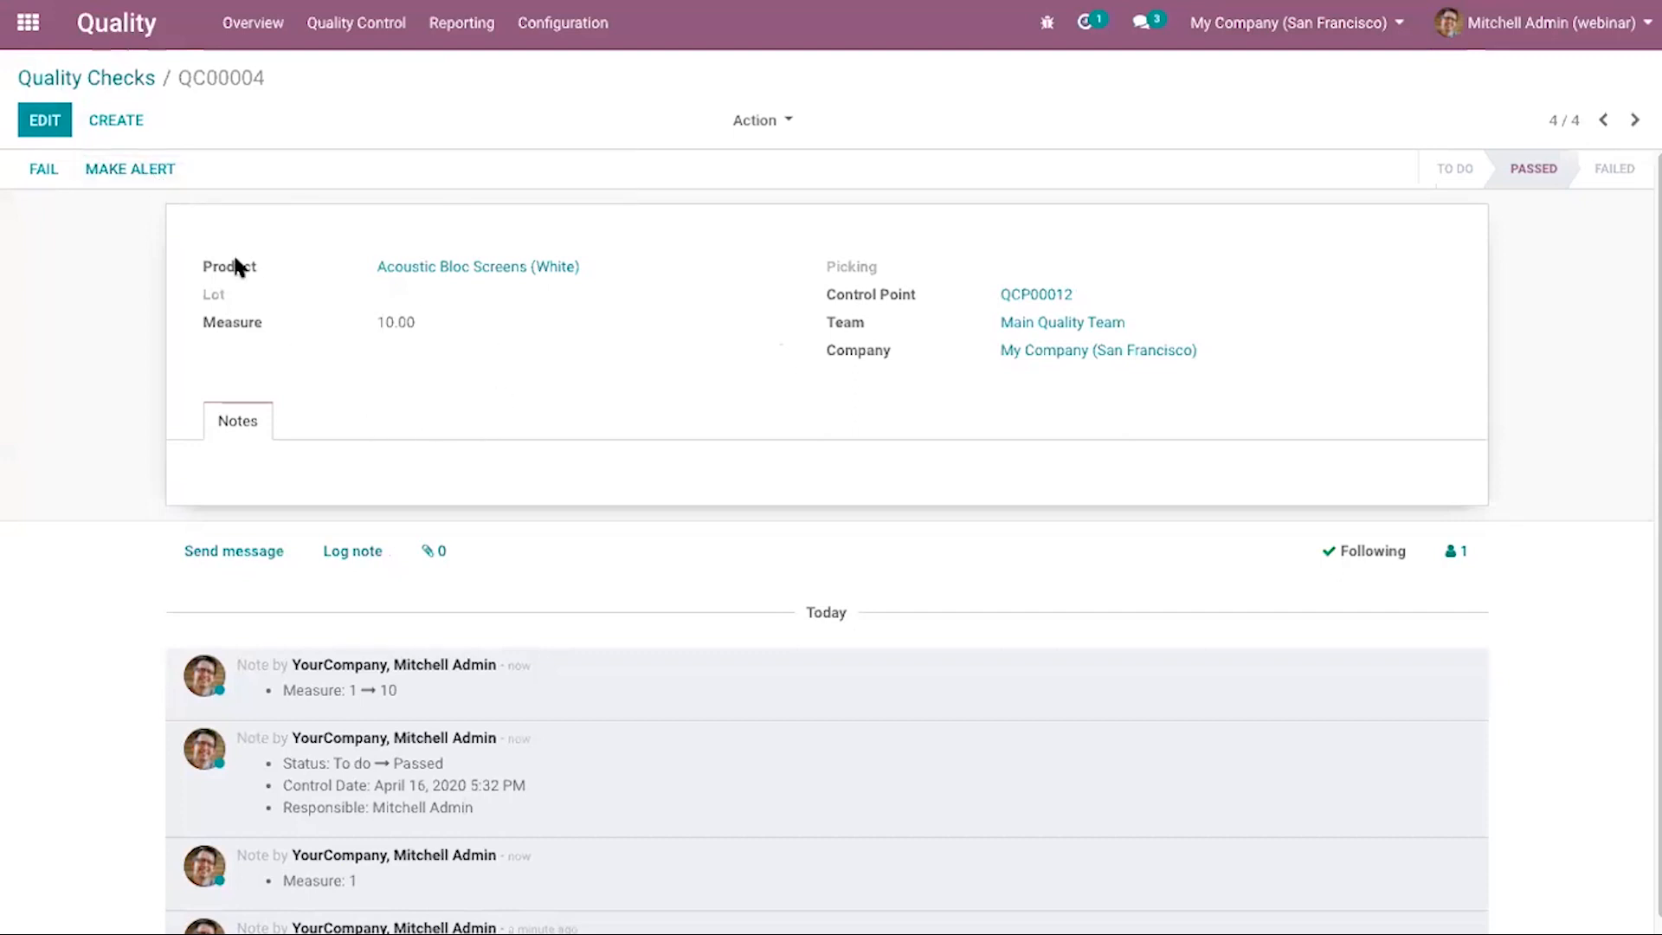
left_click(142, 170)
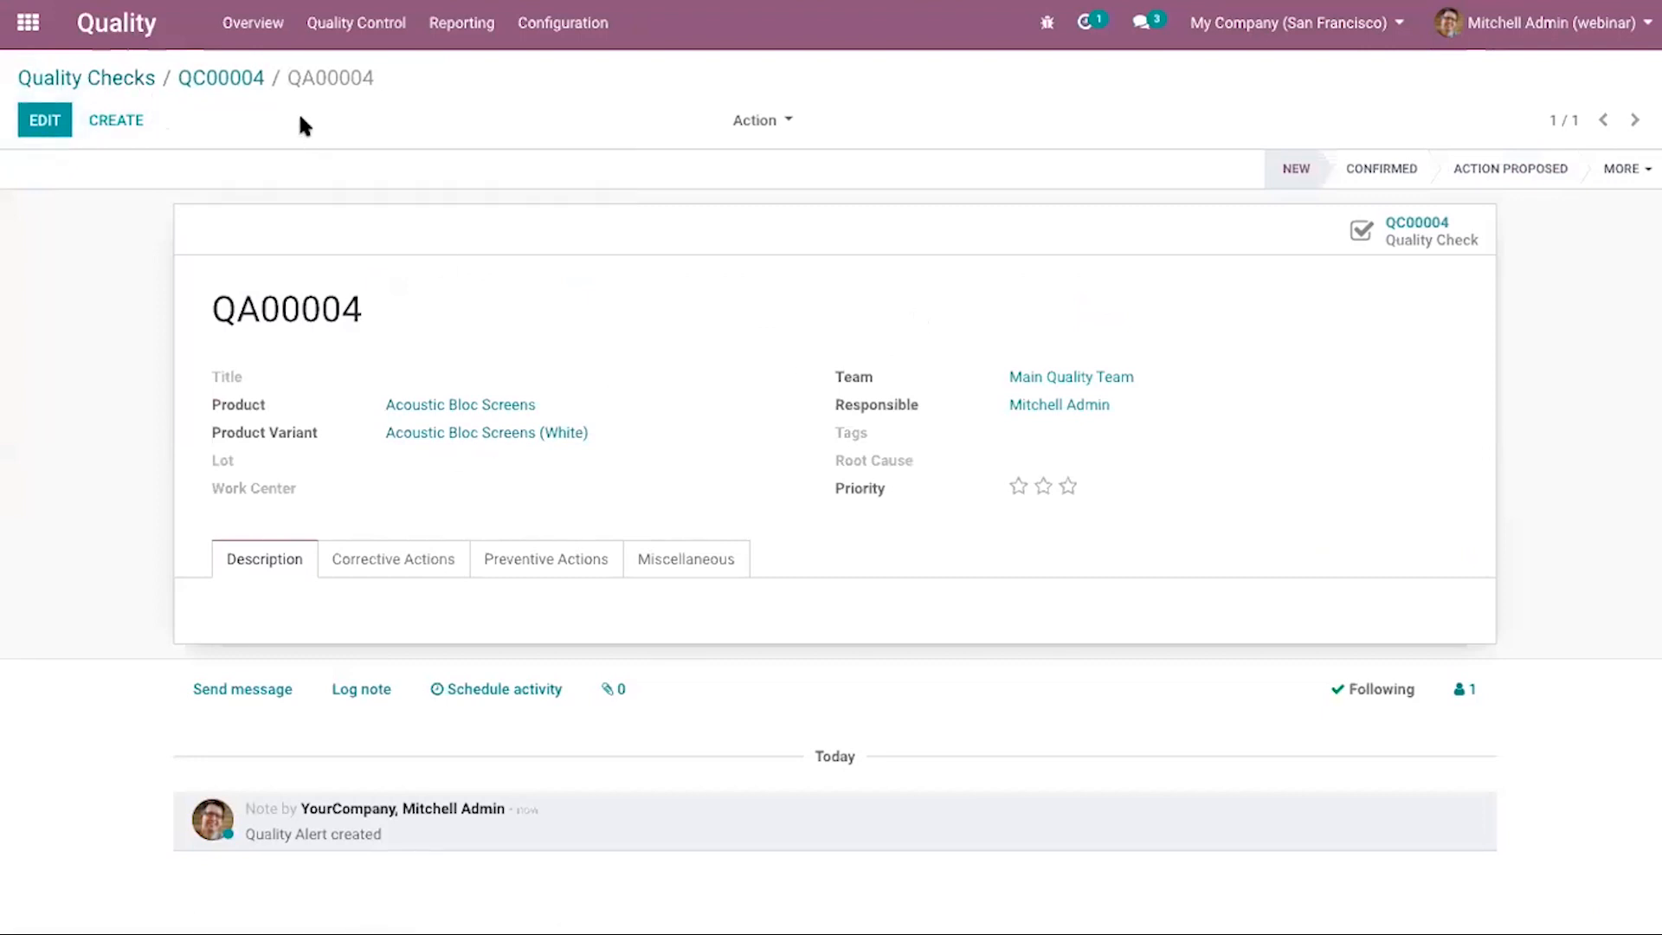
Show all quality alerts, unfold the Solved stage and move alert QA00003 into it.
left_click(394, 24)
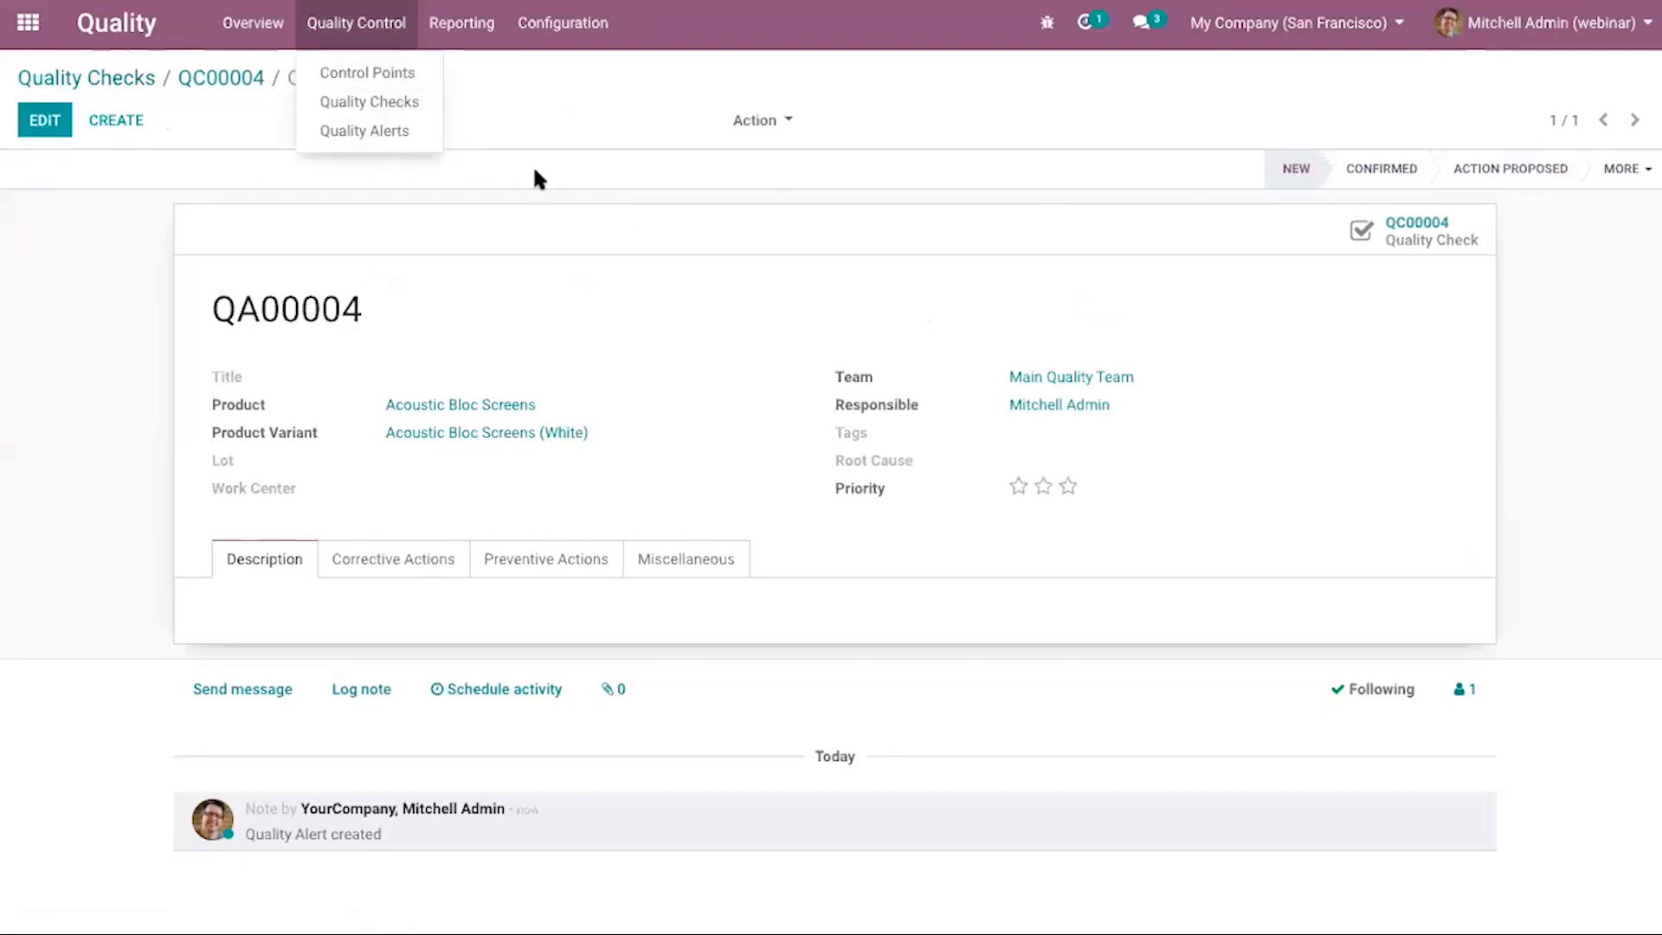
left_click(374, 131)
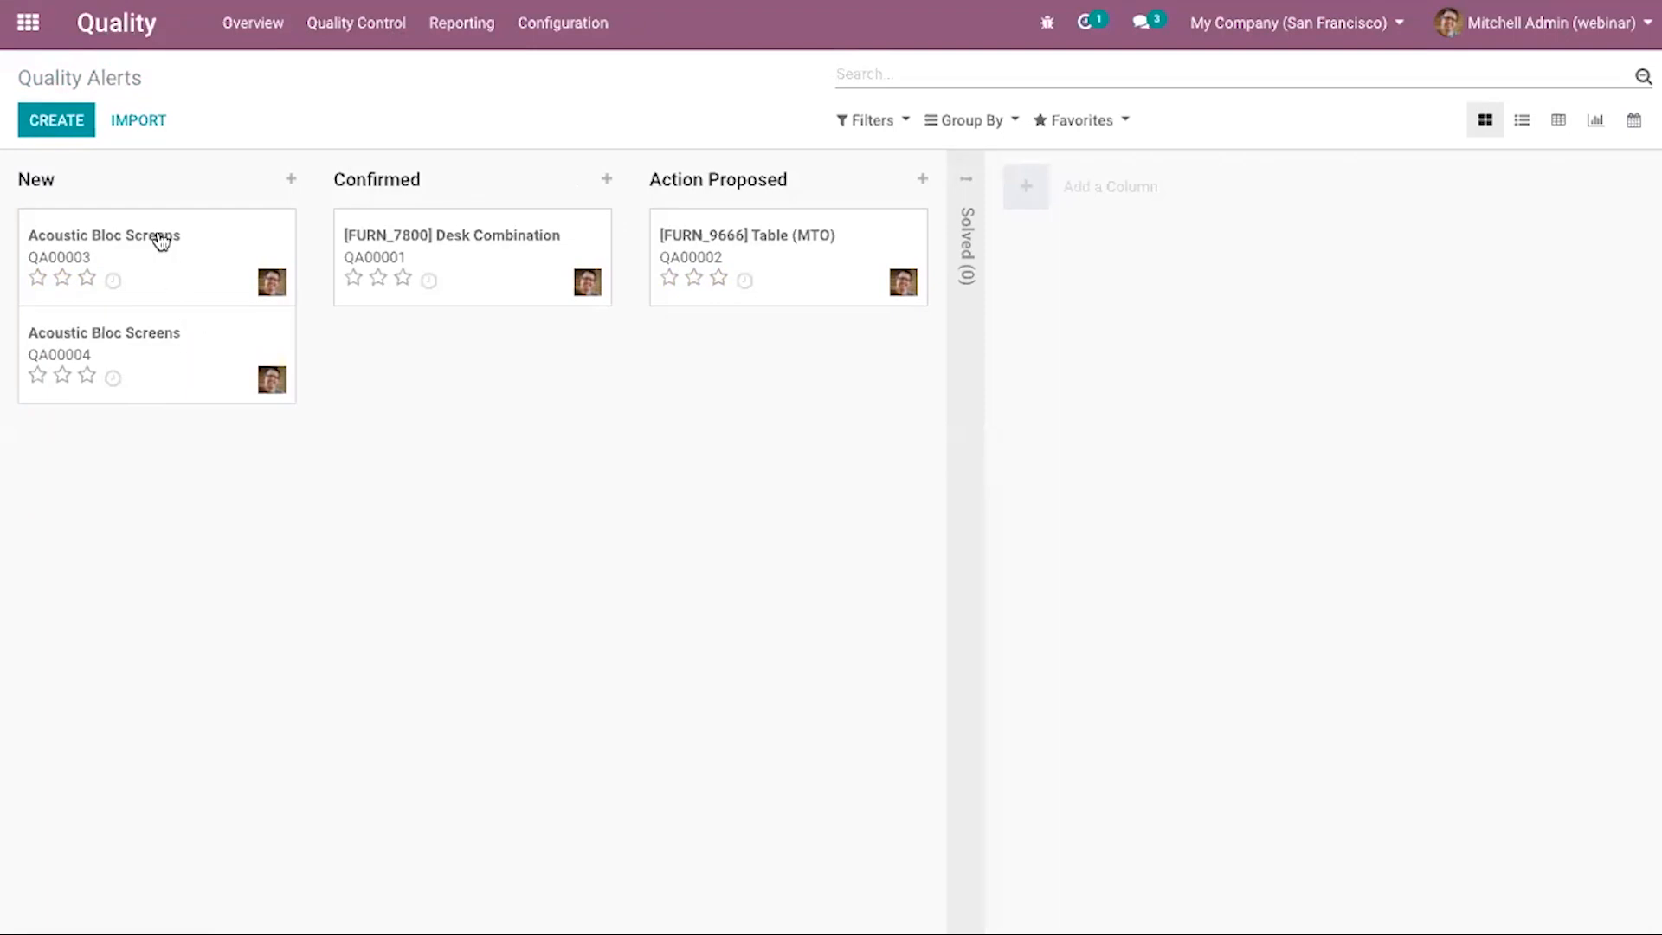
left_click(961, 180)
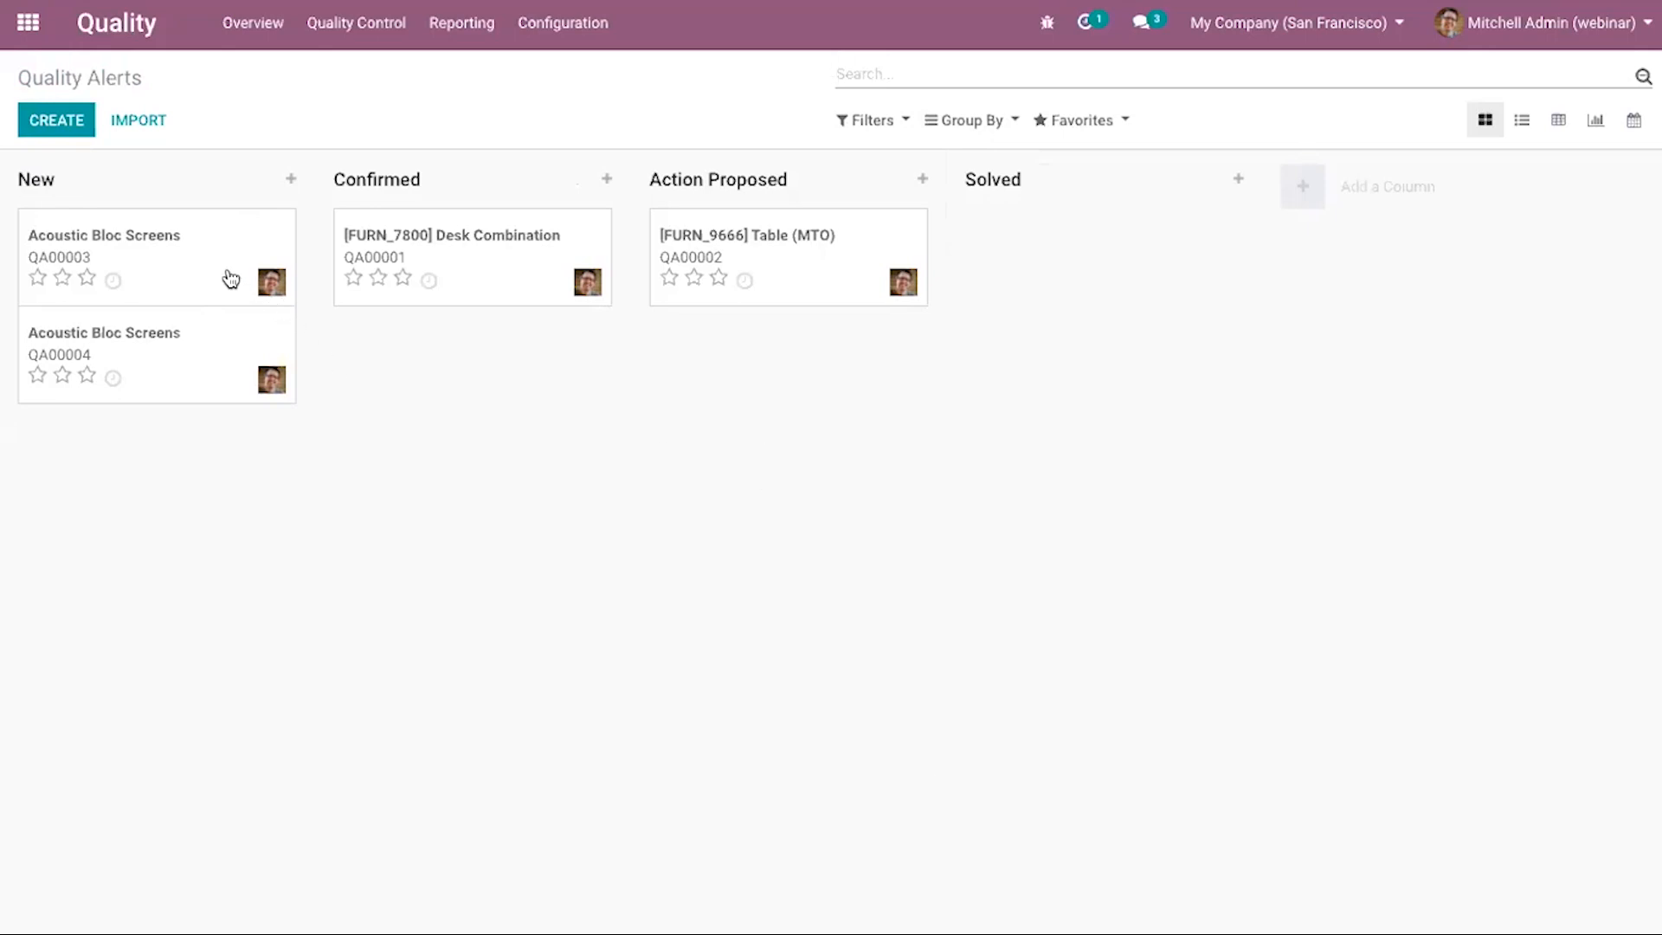
left_click_drag(154, 265, 1114, 273)
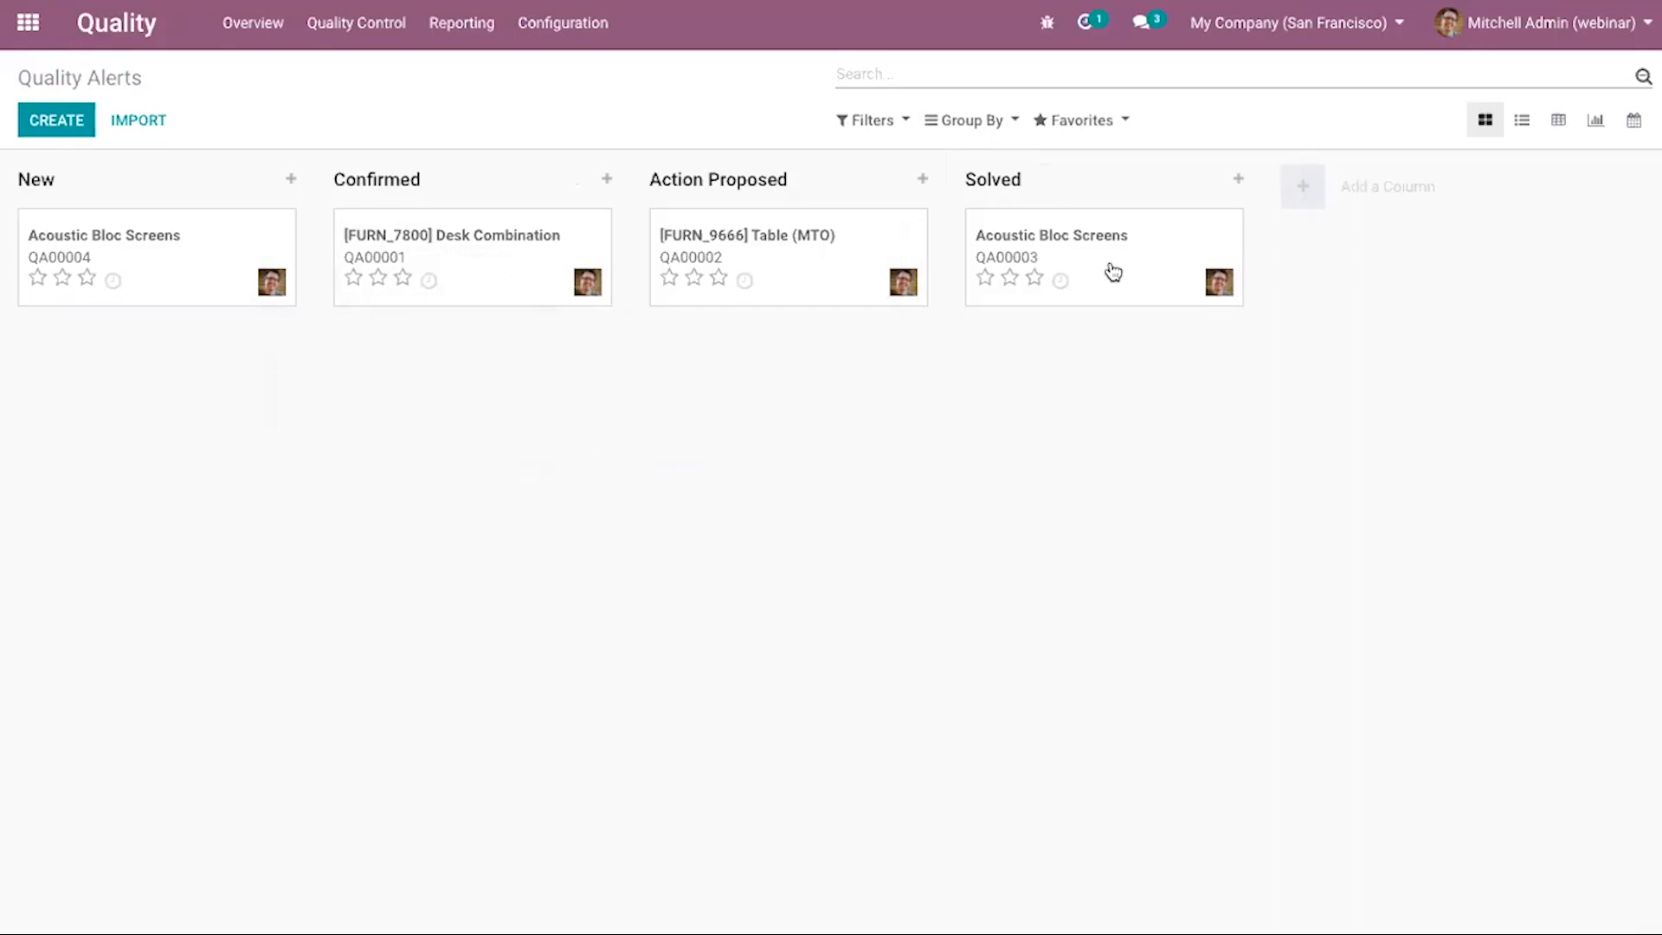
left_click(309, 26)
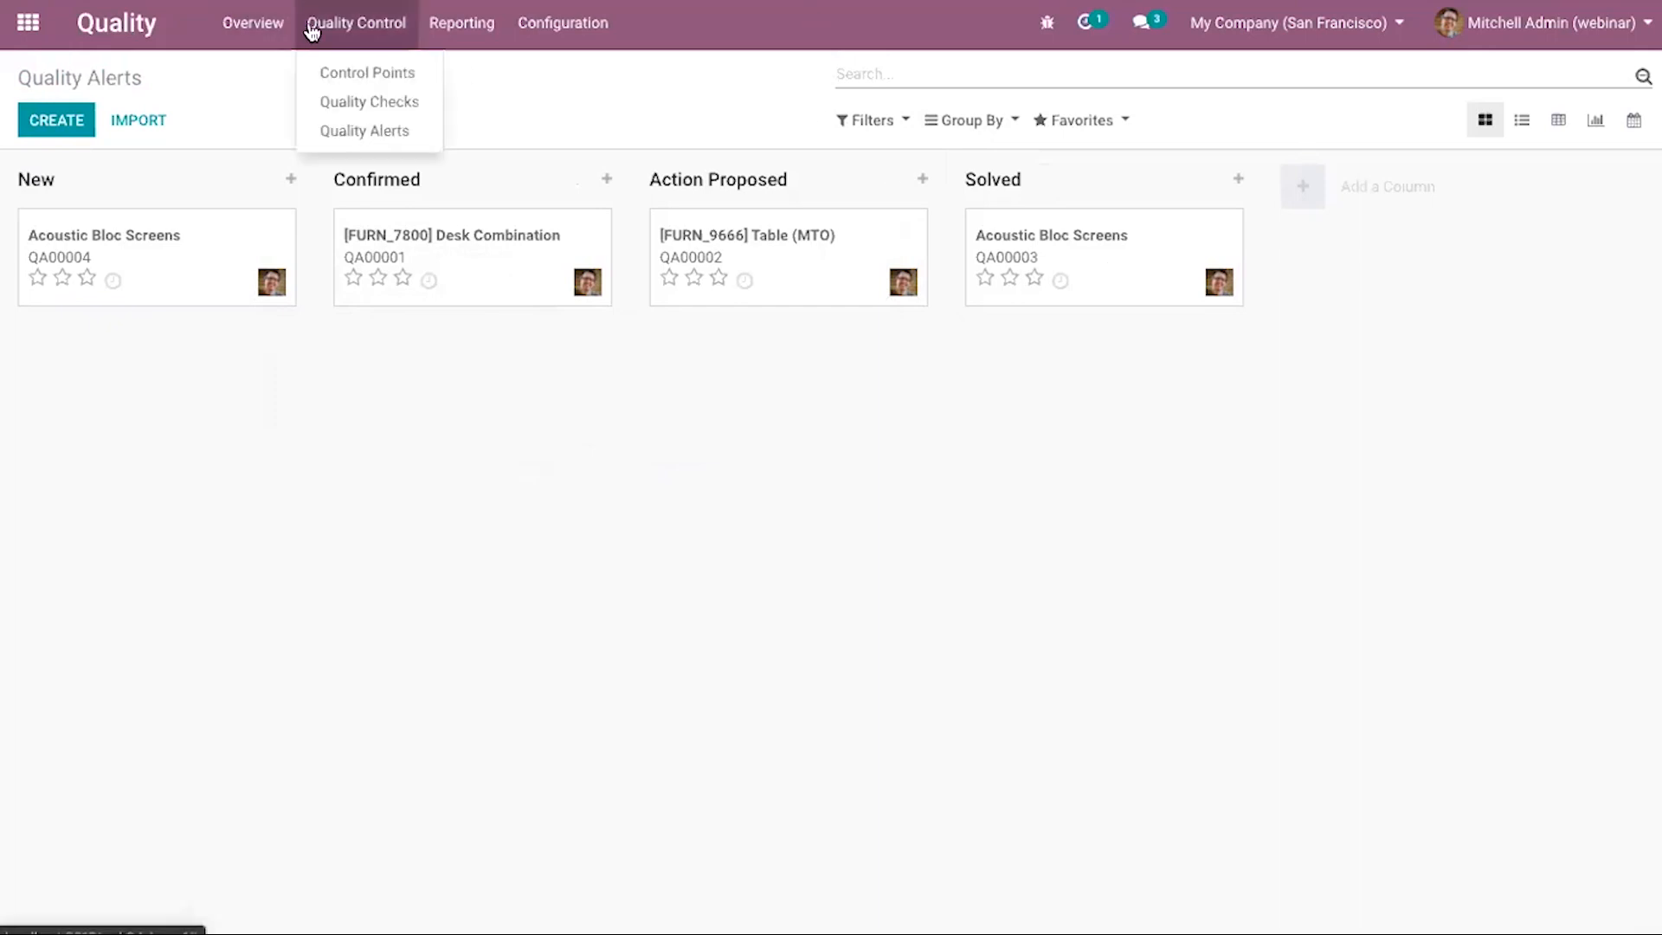
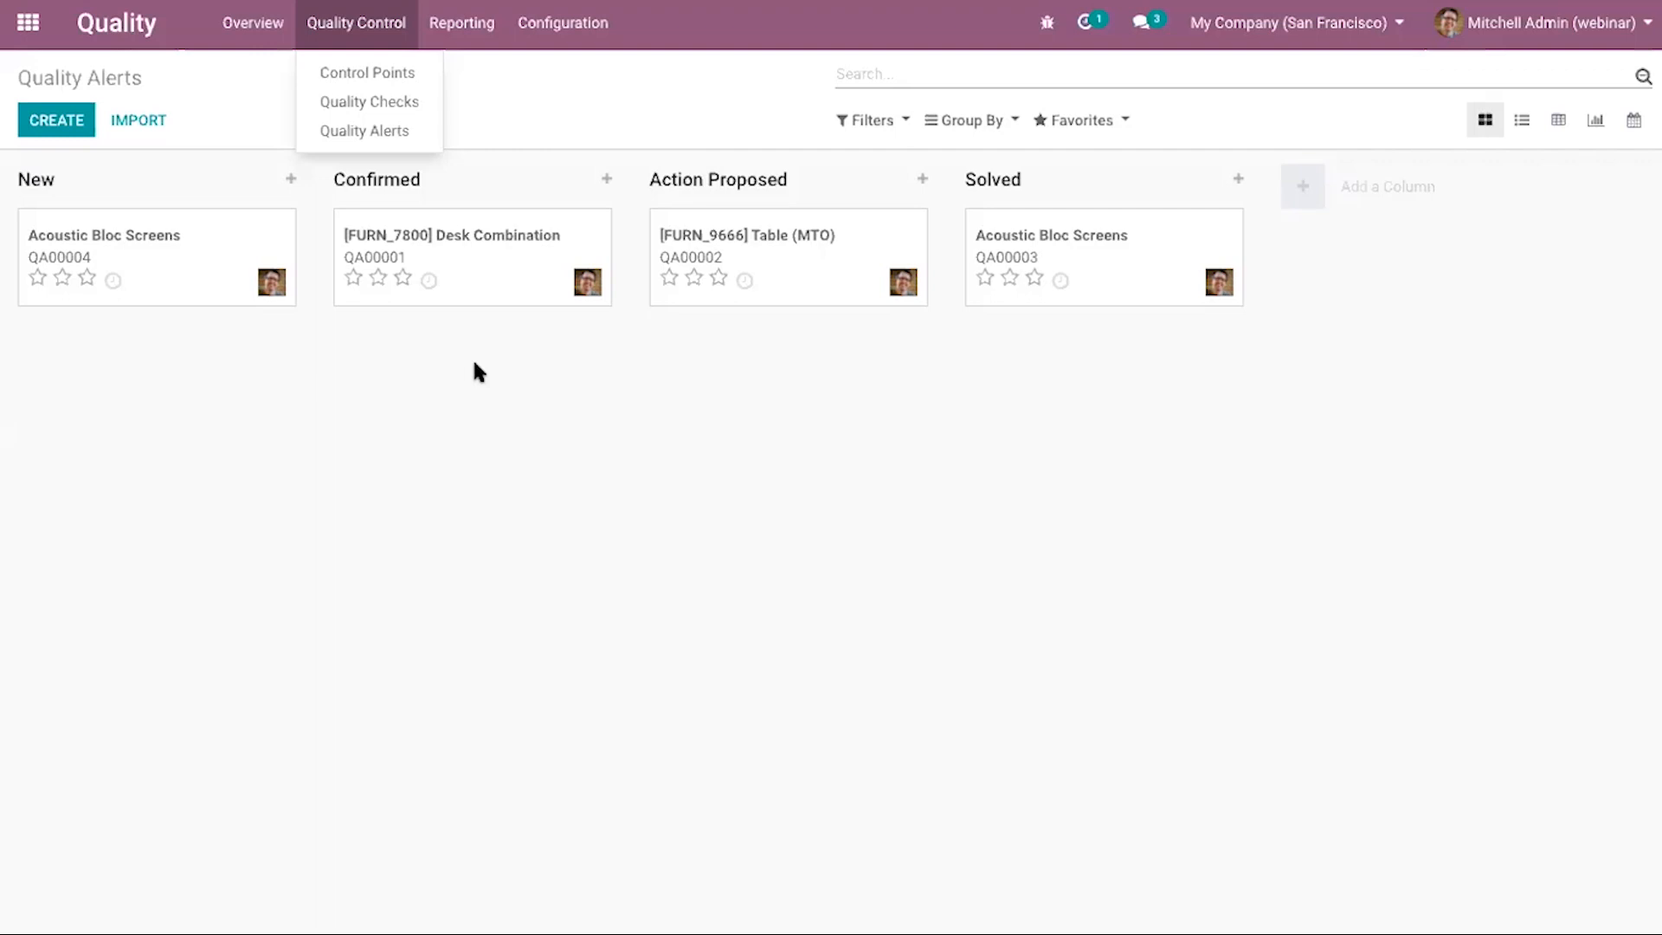
left_click(317, 448)
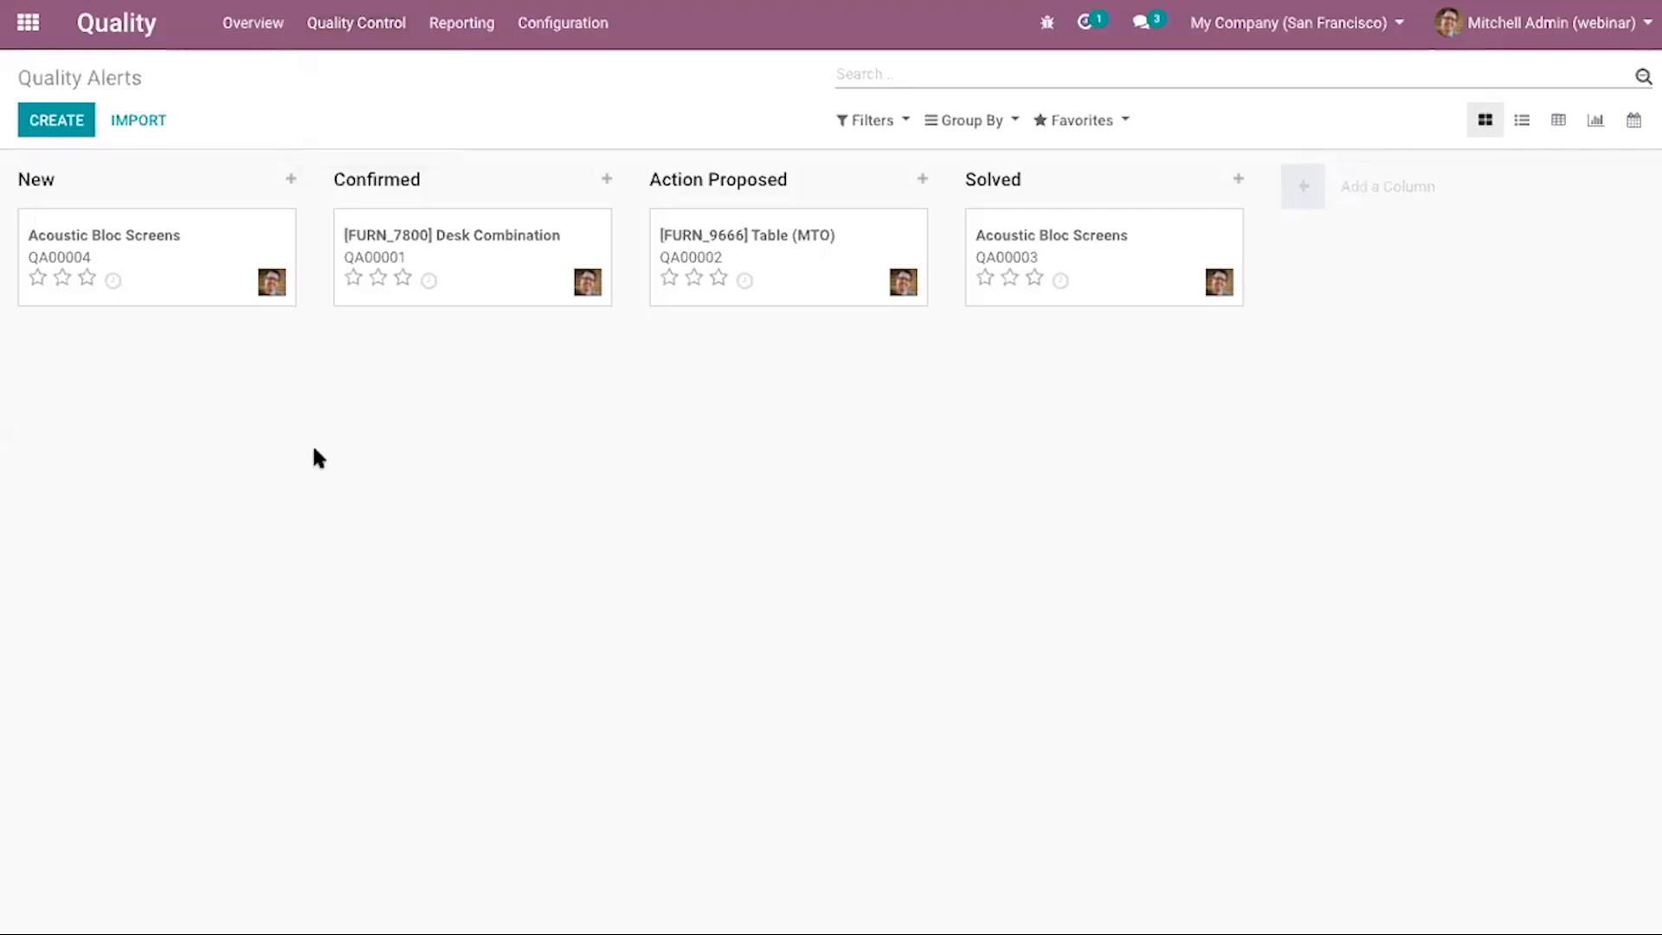
Go to the list of available apps and search it for manuf.
left_click(28, 23)
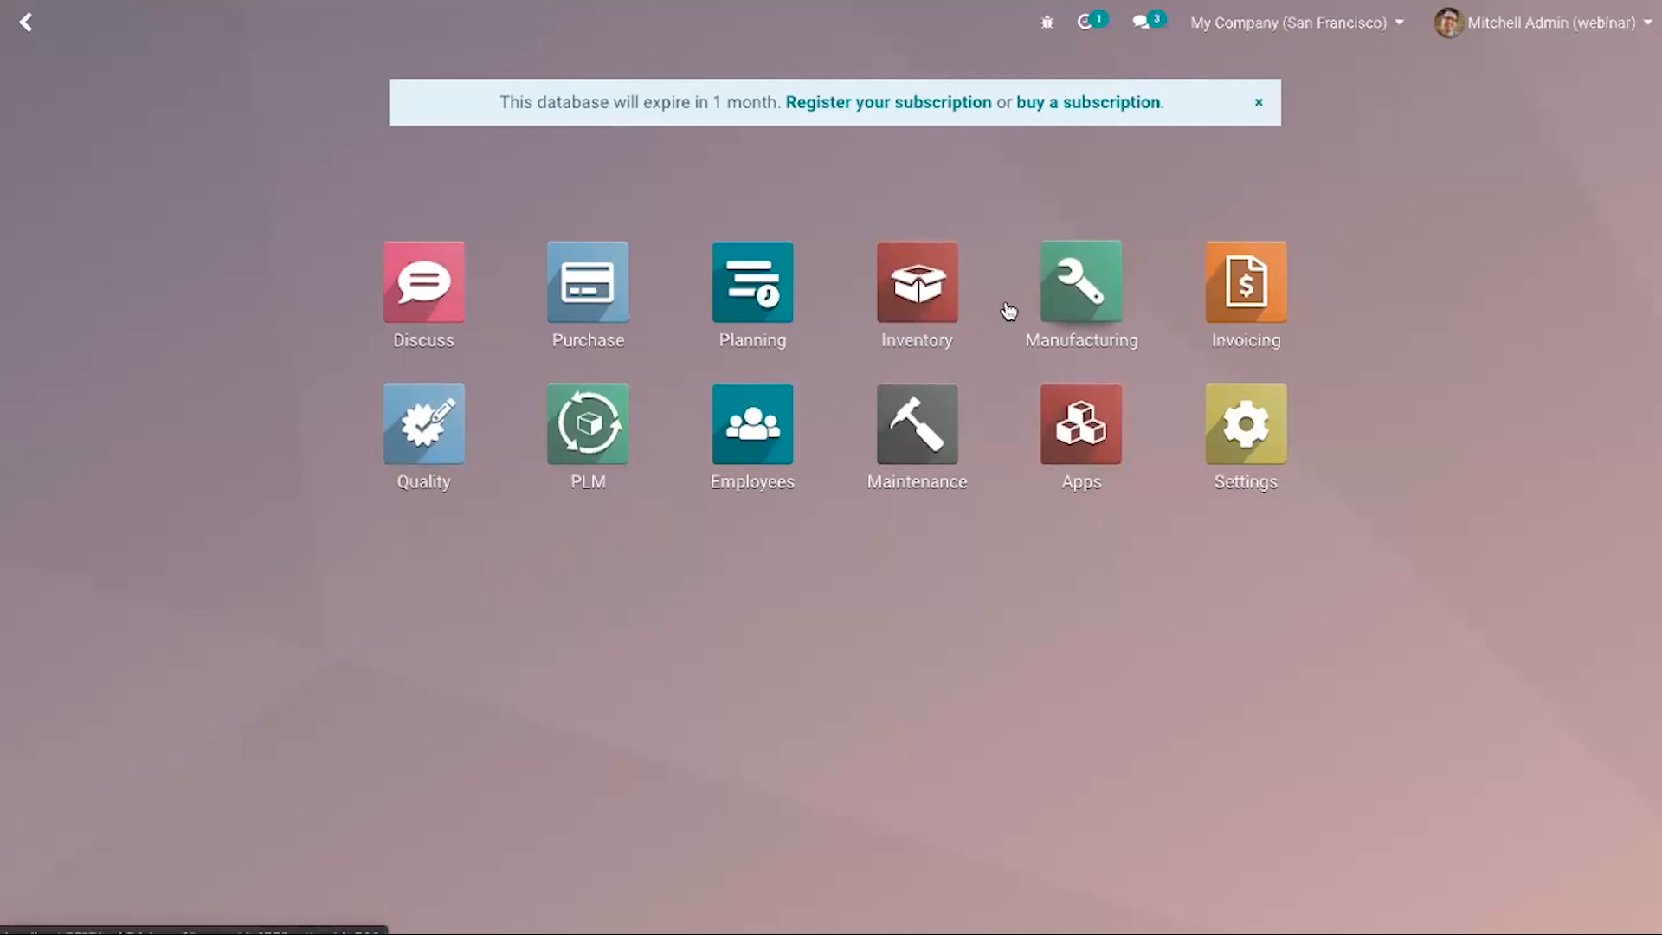
left_click(1098, 303)
left_click(29, 38)
left_click(1080, 424)
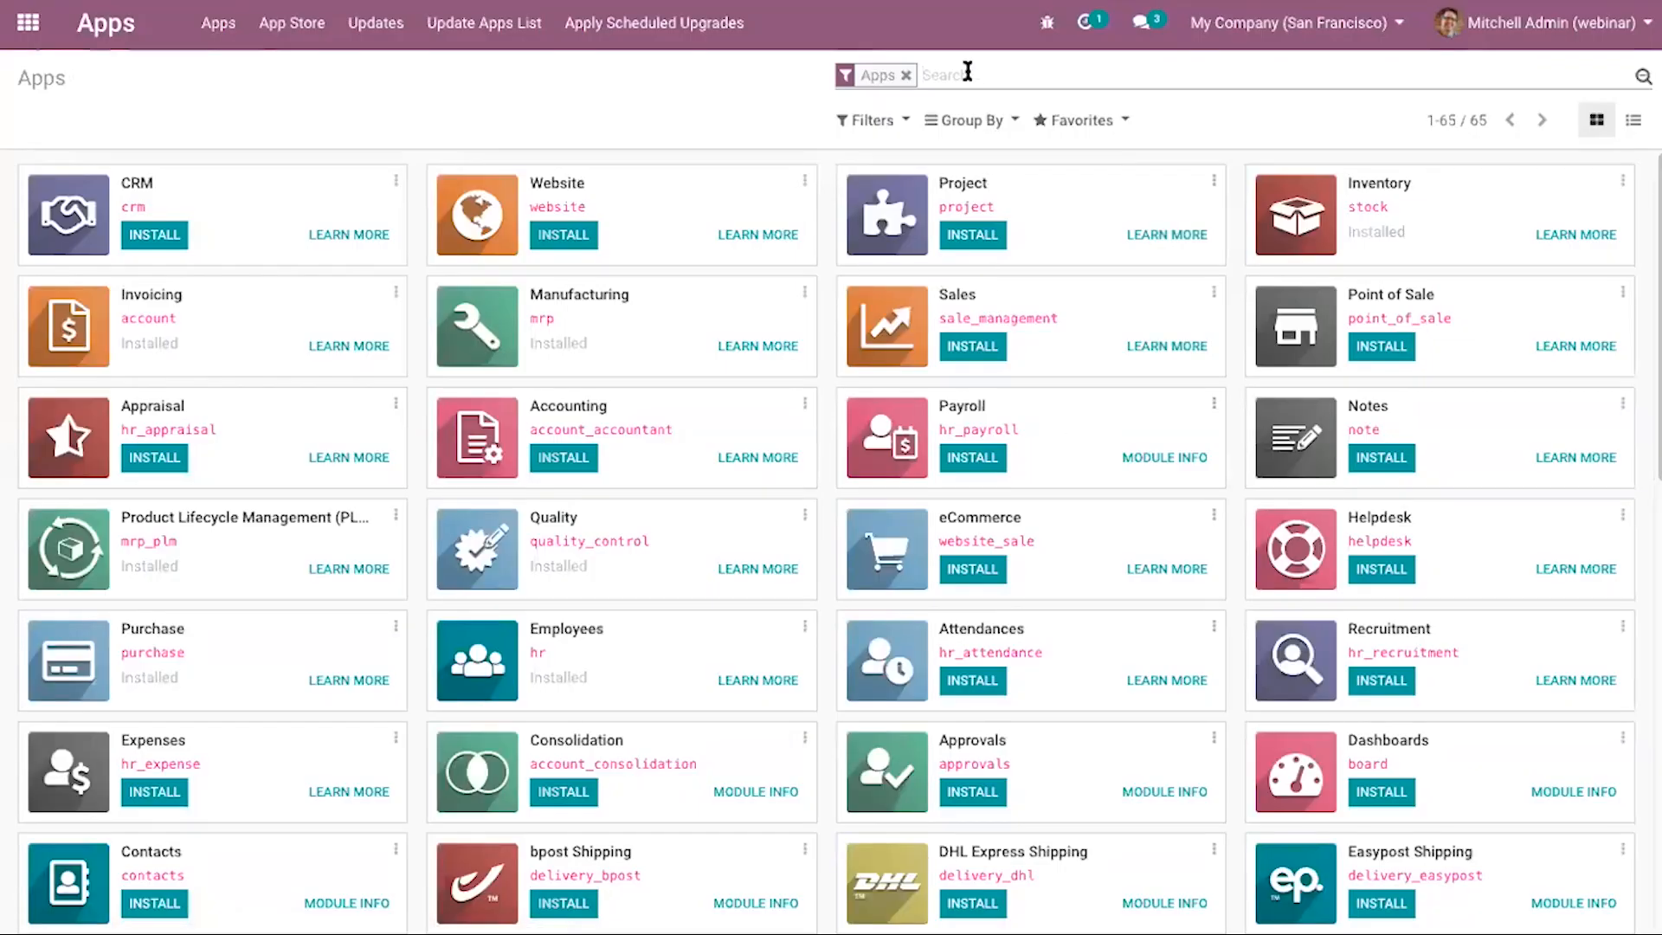
type("m")
key("BackSpace")
type("manuf")
key("Return")
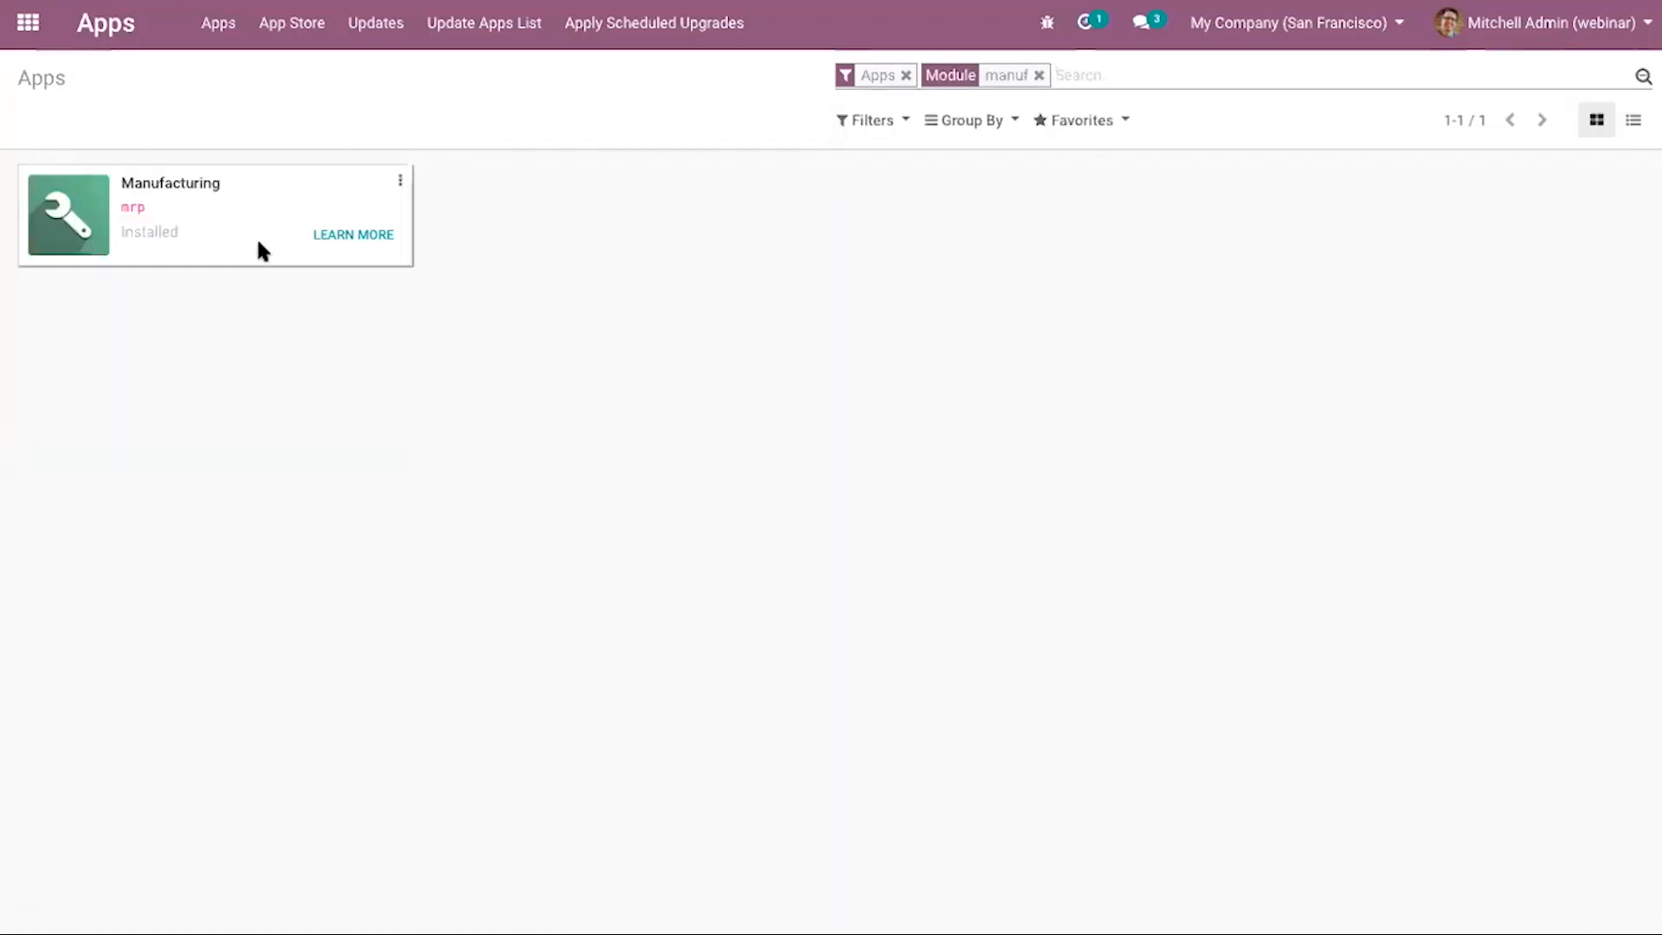
Examine the Manufacturing module's information, technical data and installed features.
left_click(401, 181)
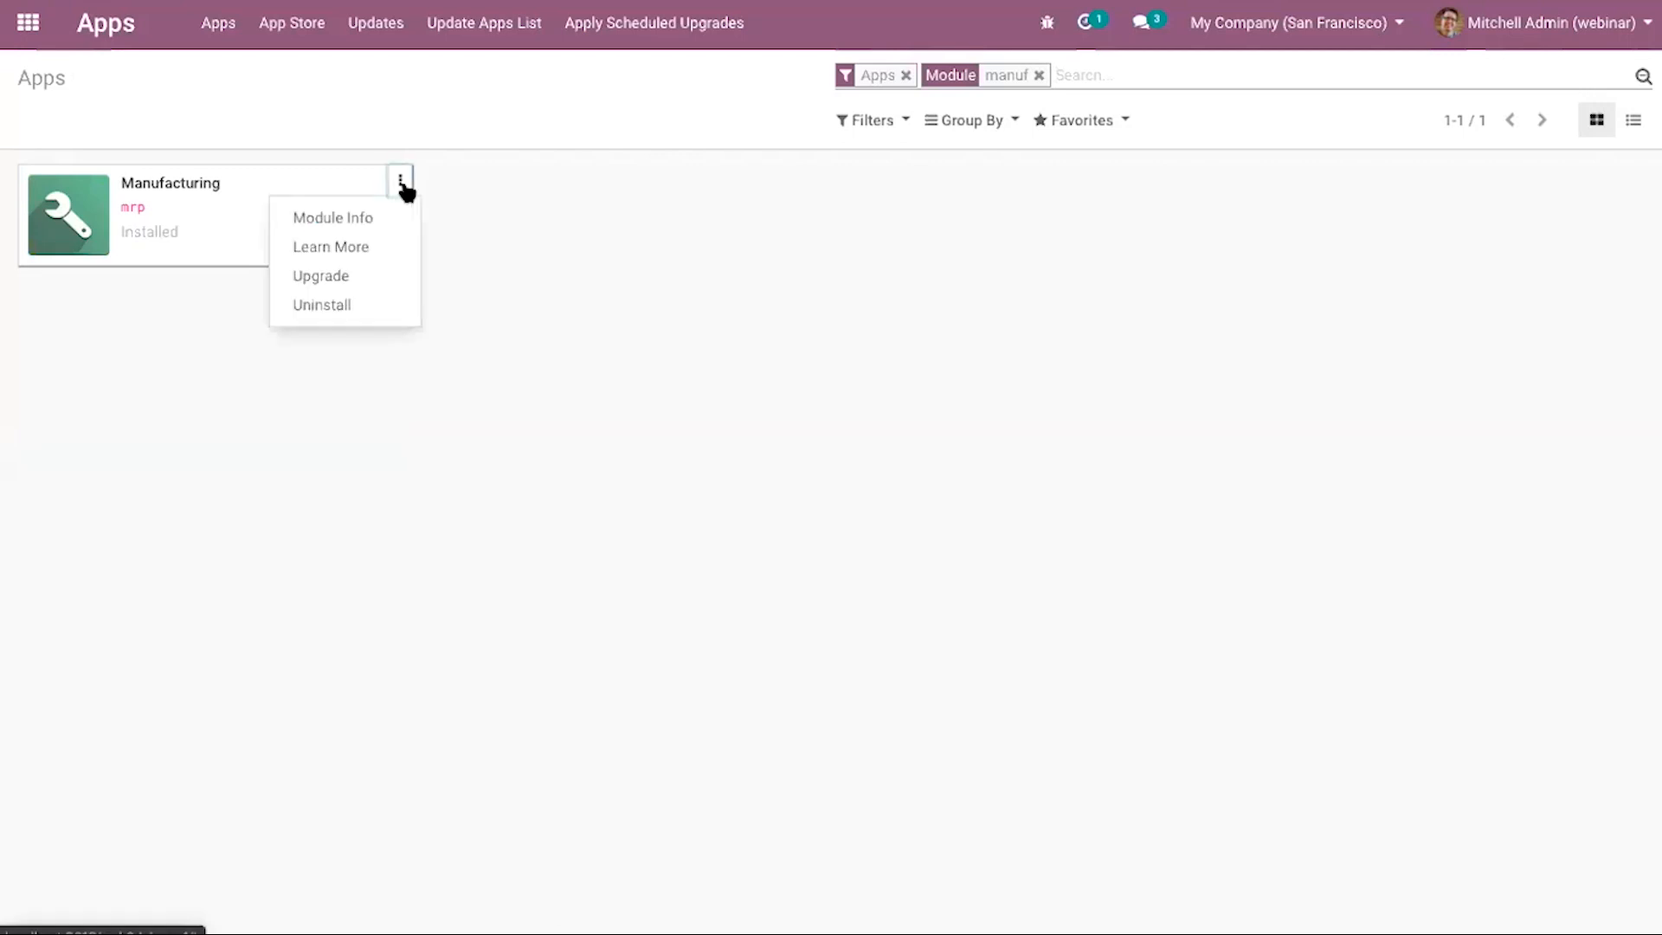
left_click(367, 219)
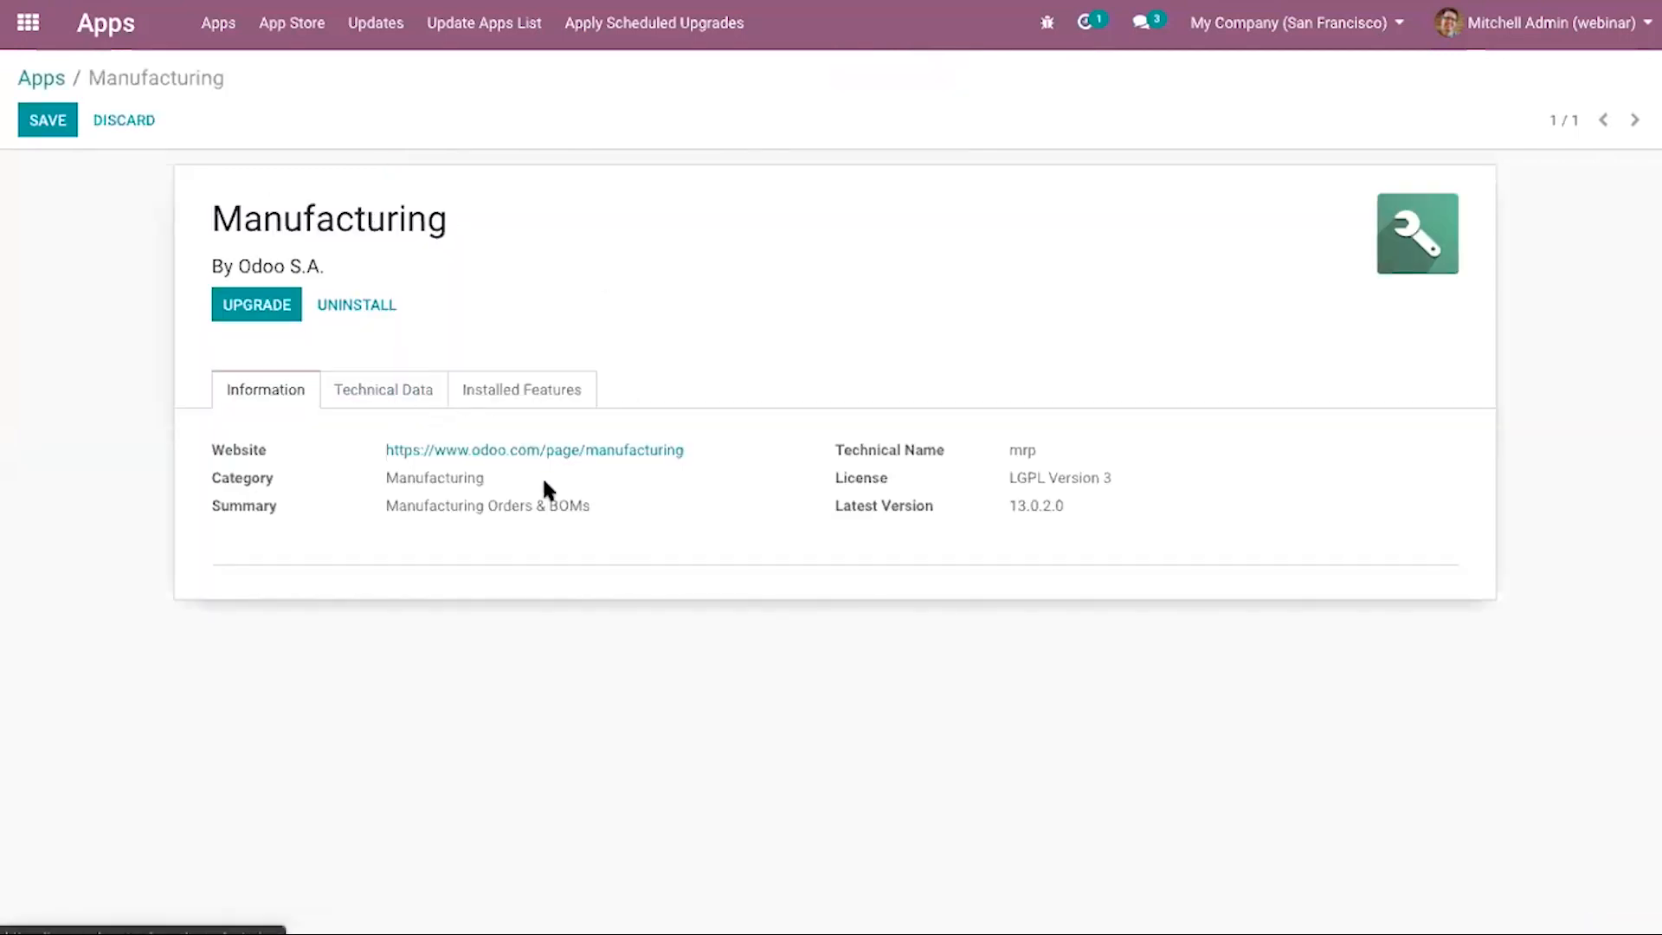
left_click(393, 391)
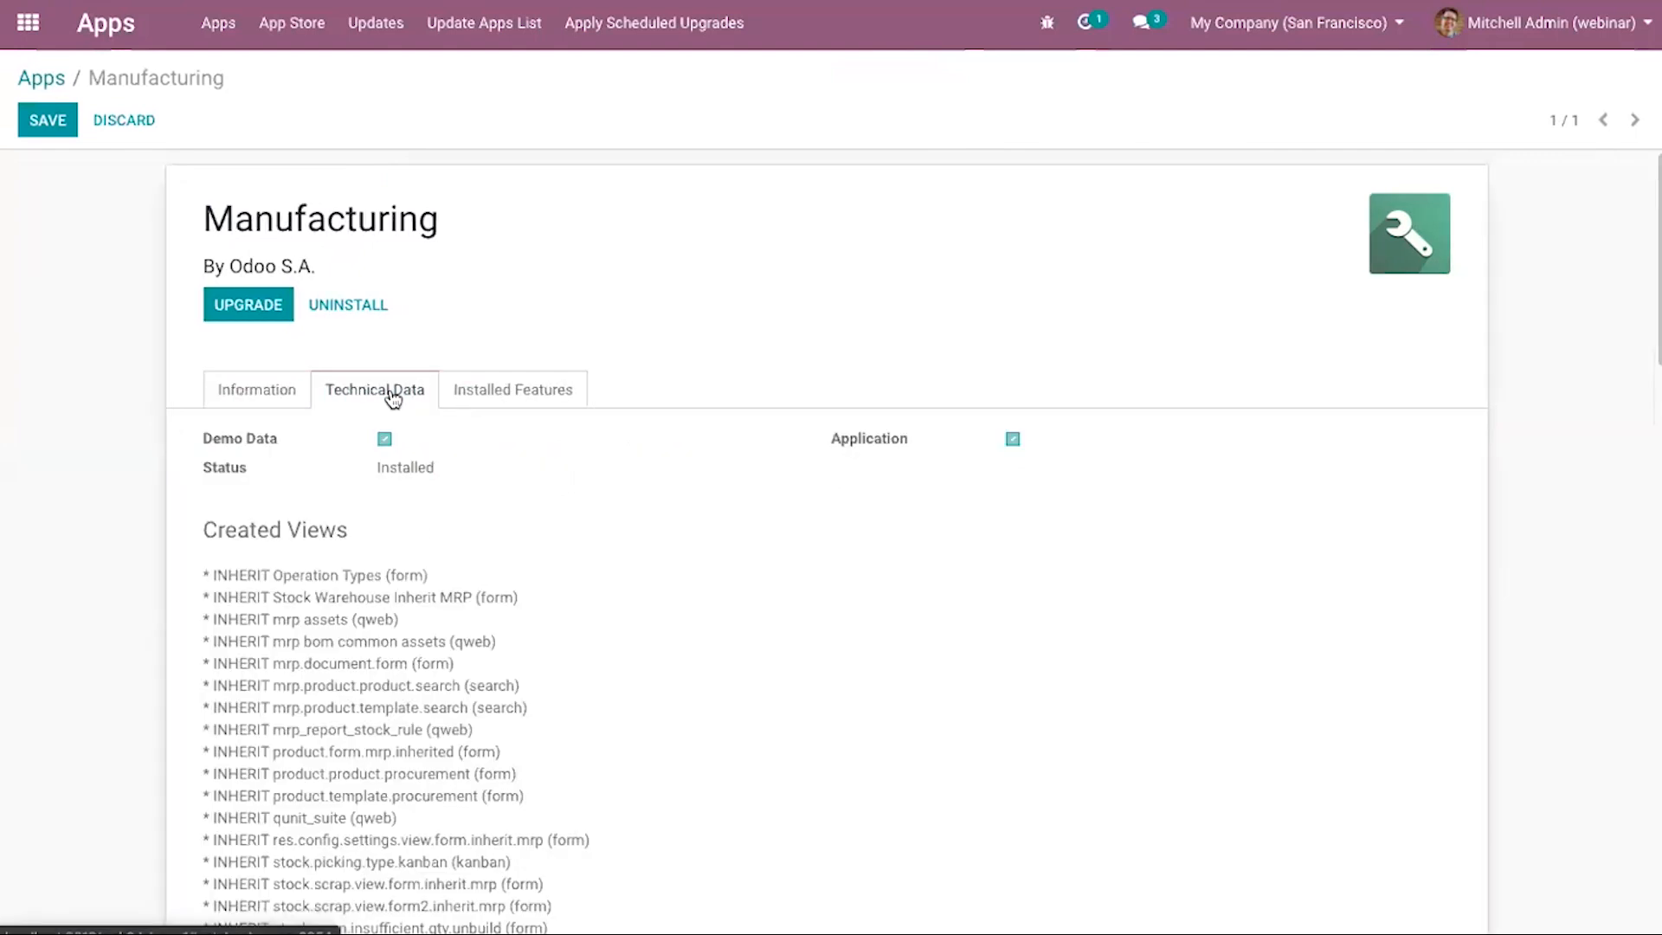
scroll(448, 565, "down", 1)
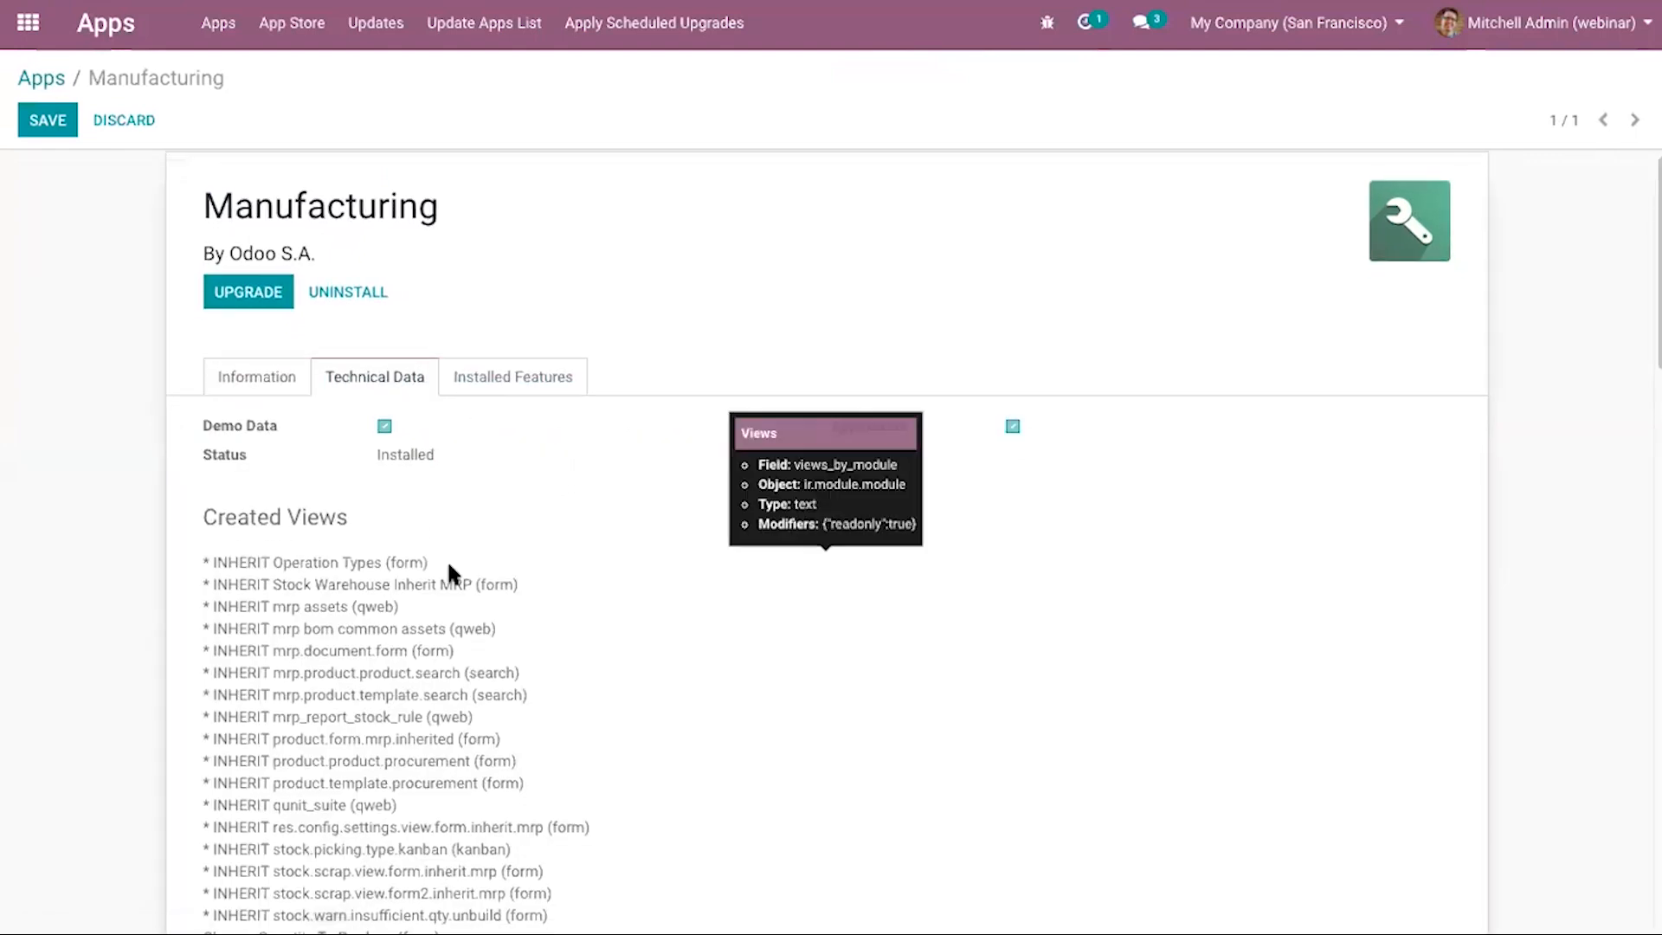
left_click(510, 382)
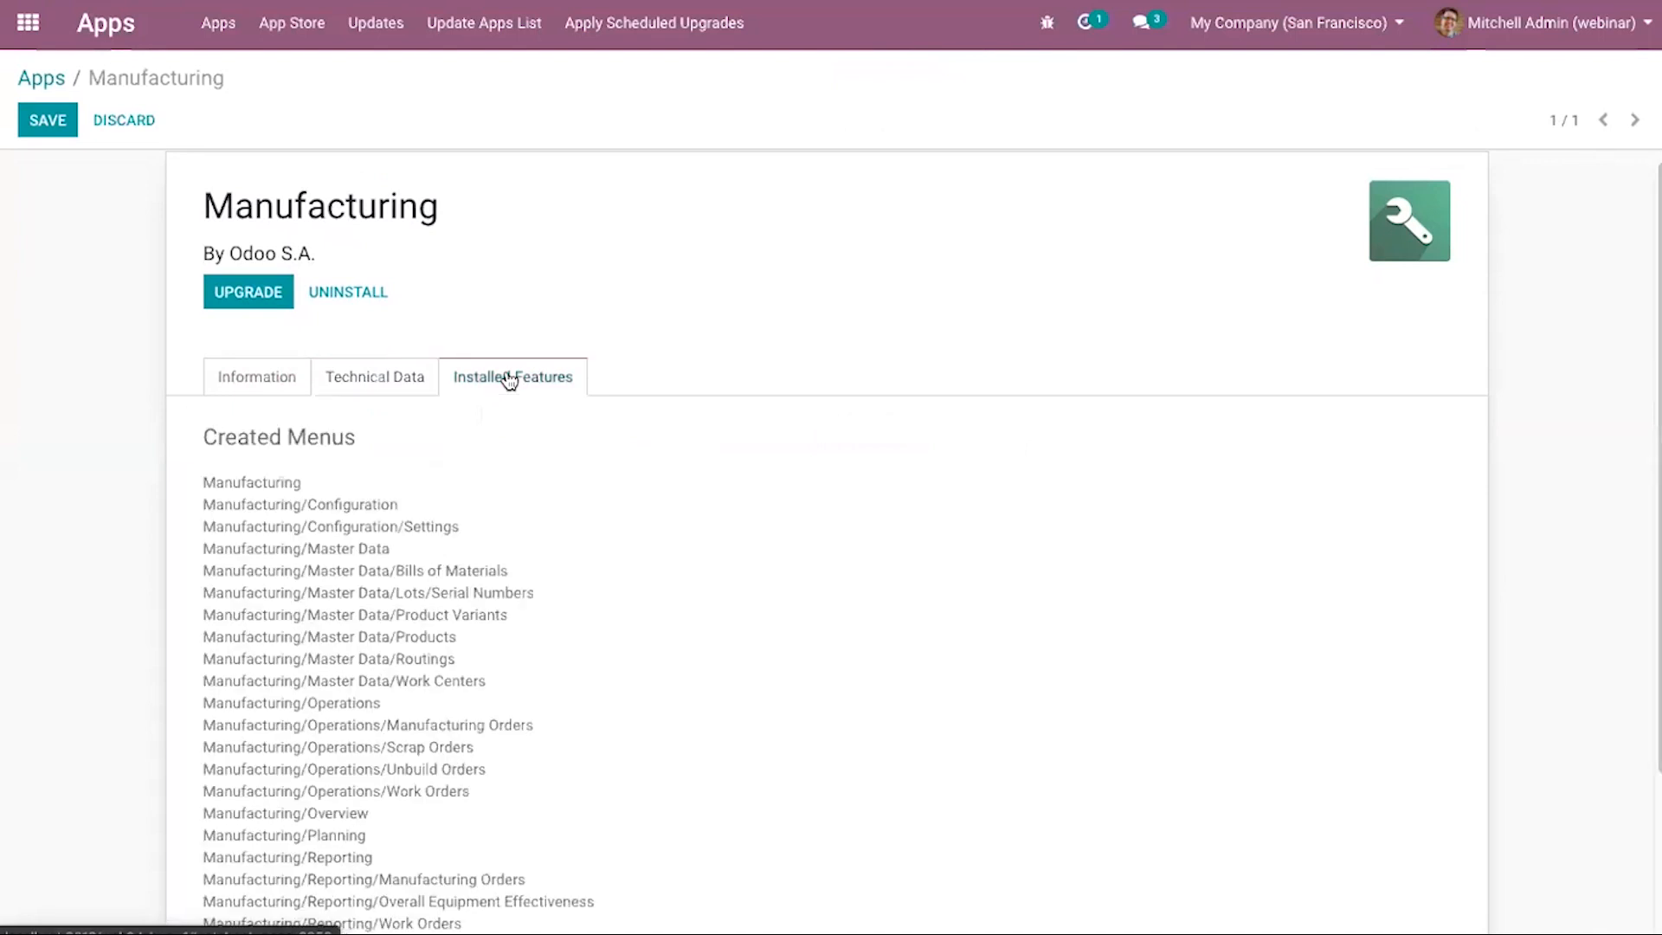
left_click(389, 385)
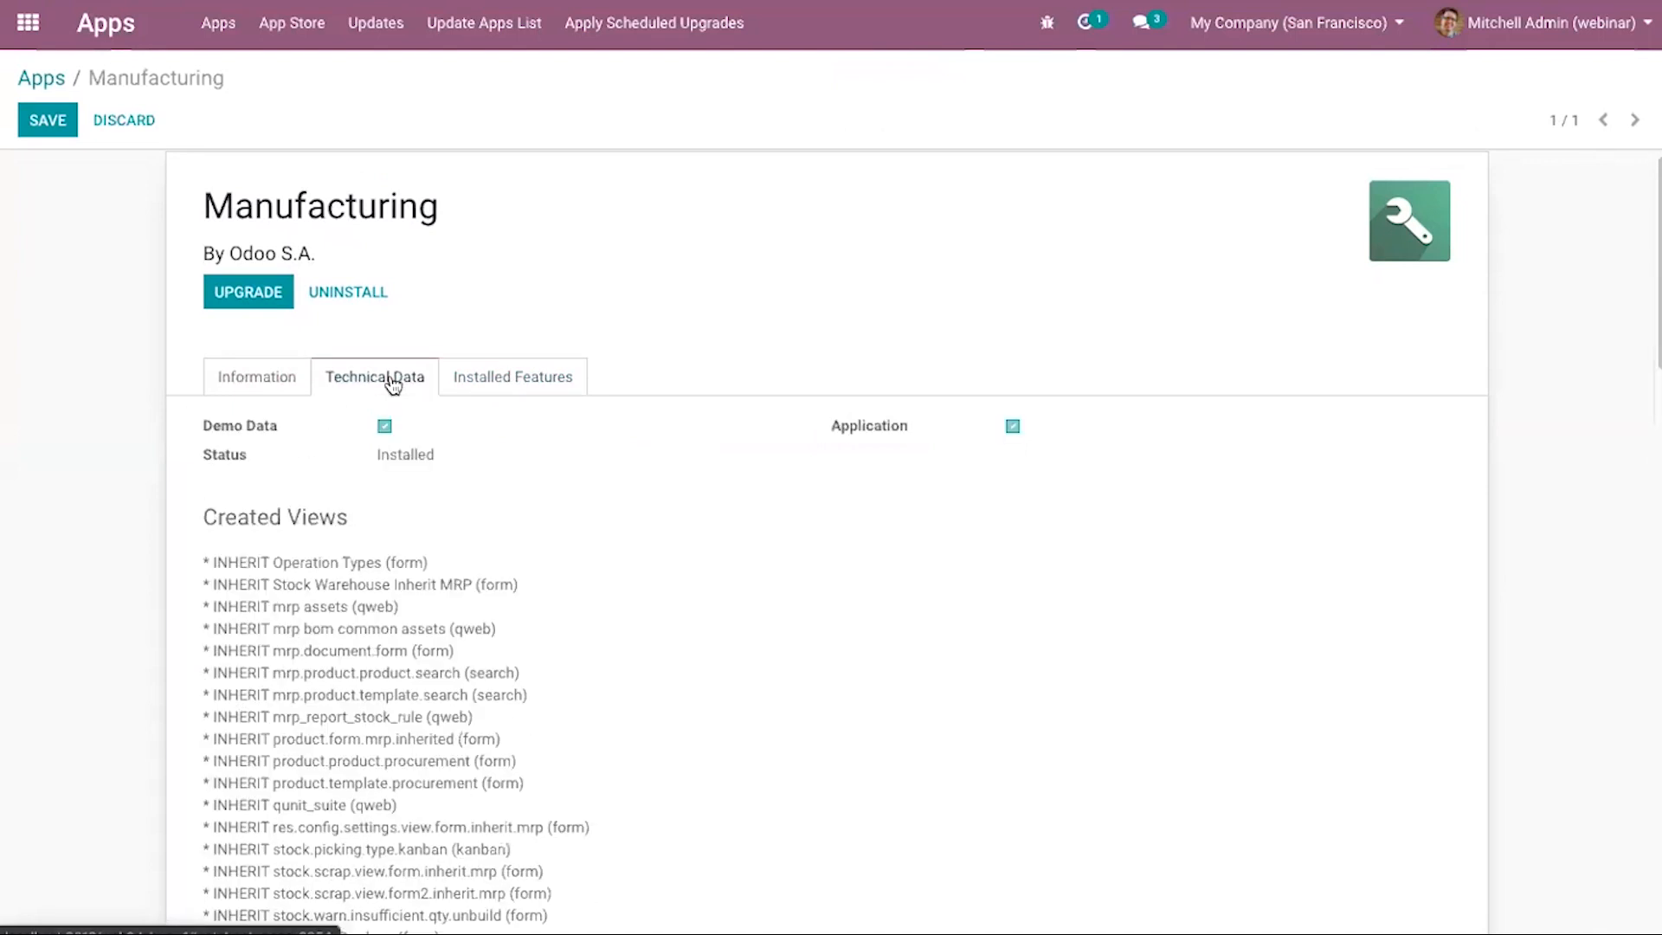
left_click(281, 394)
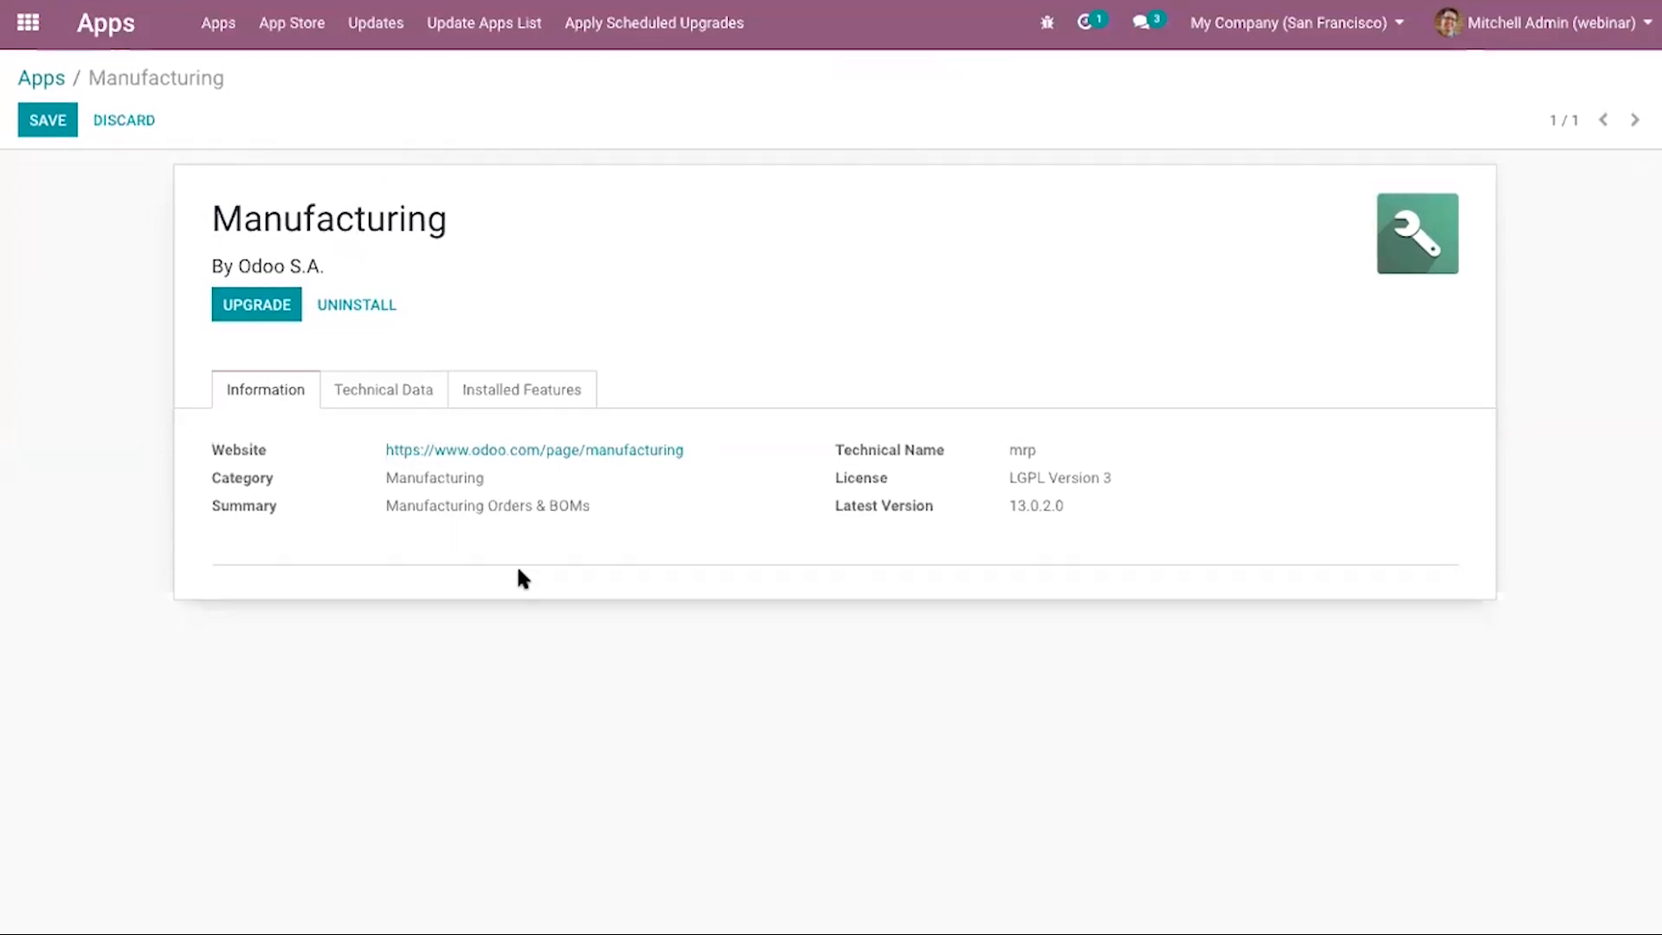
Return to the app list, remove the manuf search filter and leave for the home screen.
left_click(57, 79)
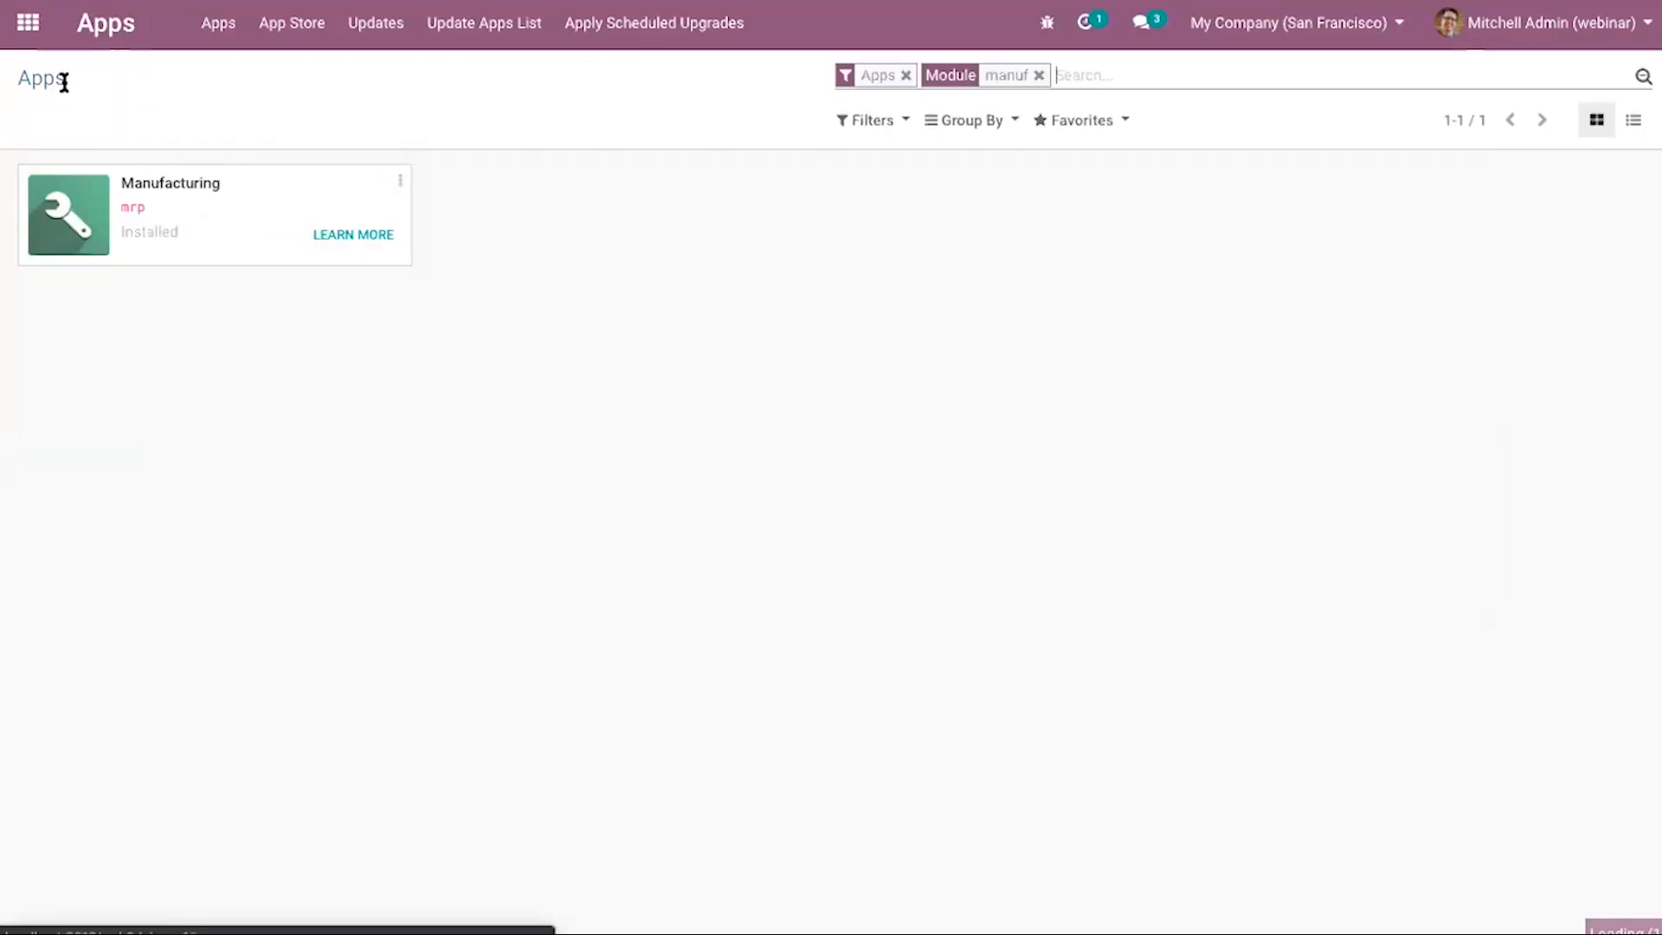
left_click(1039, 75)
left_click(28, 21)
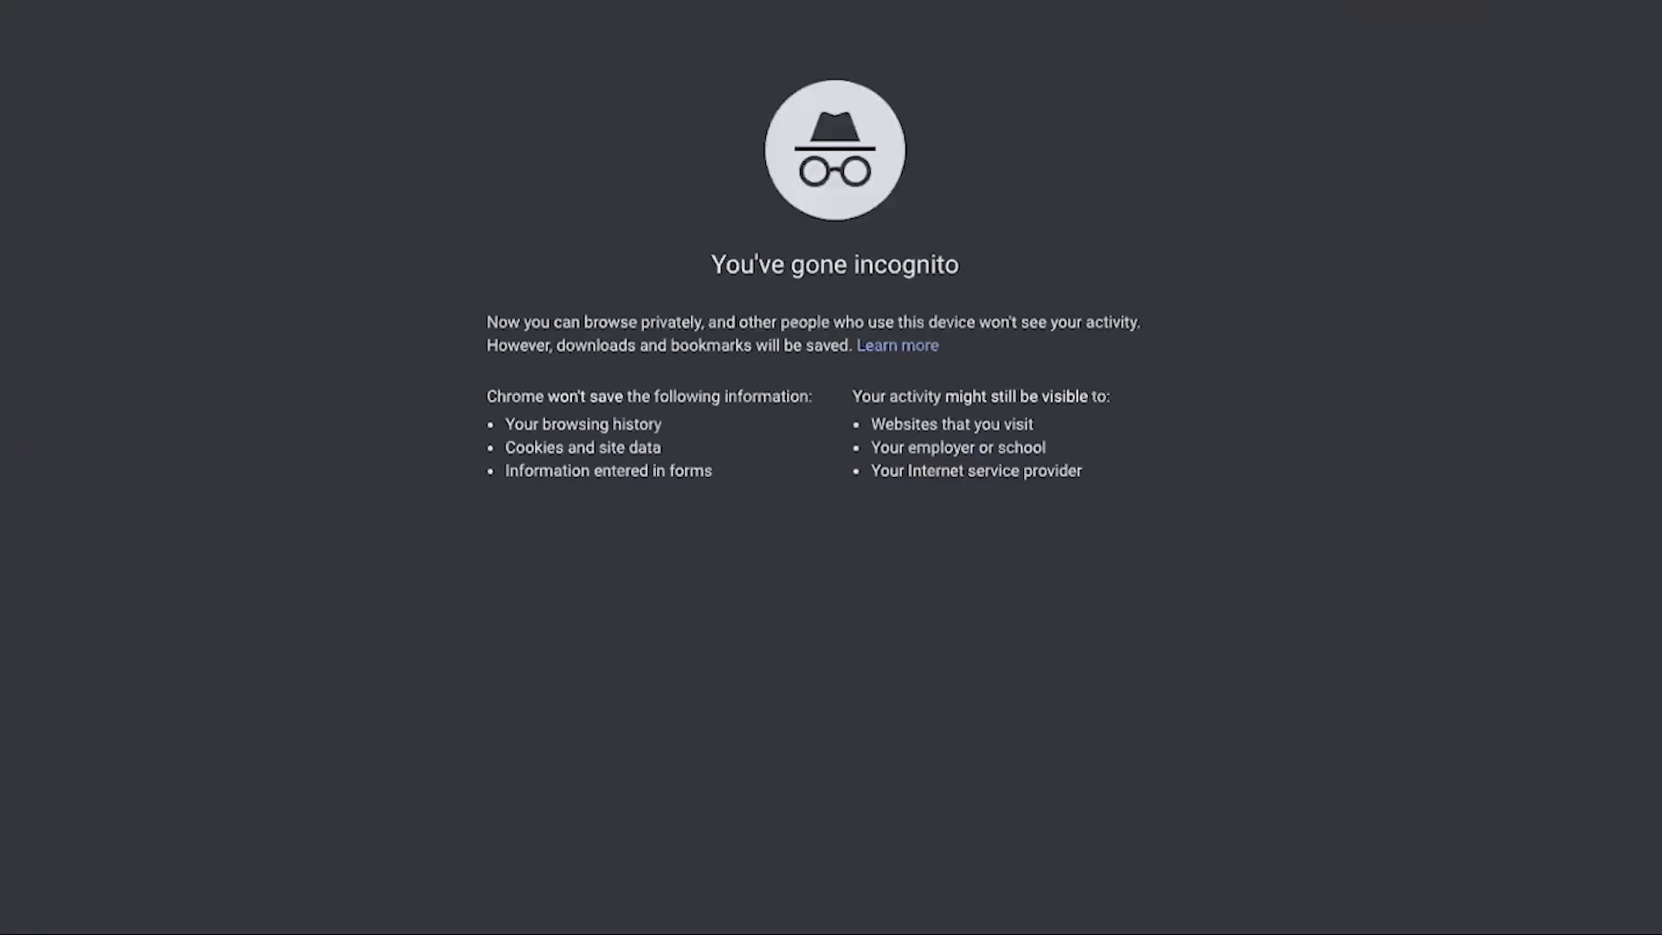
type("www.")
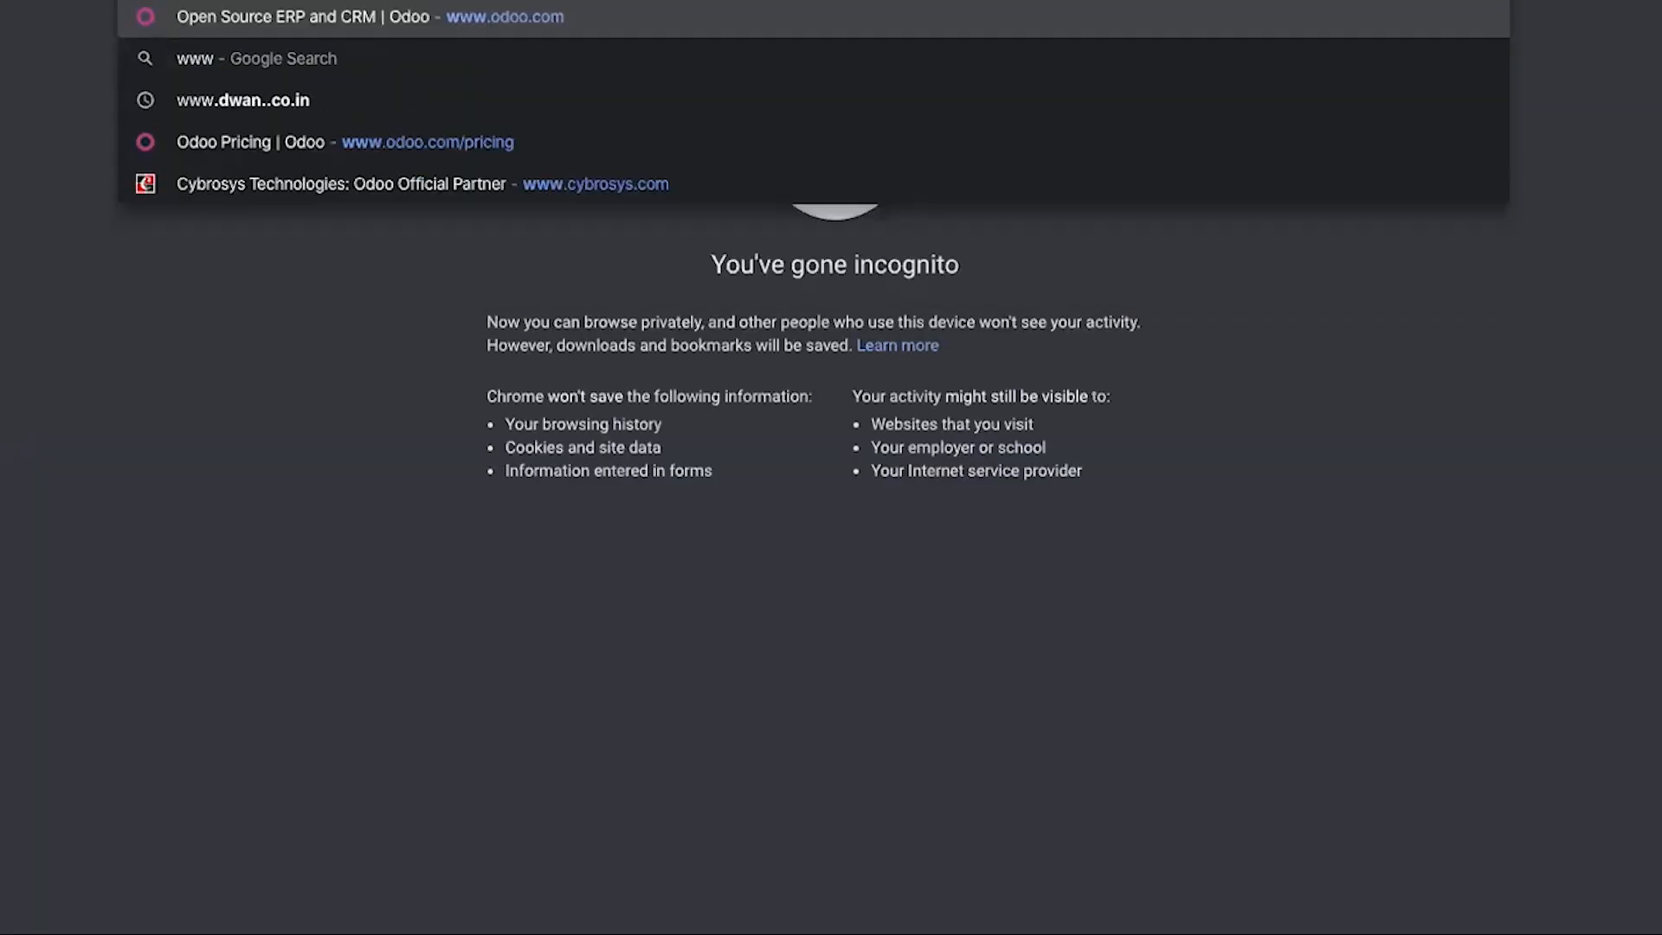
type("odoo.com")
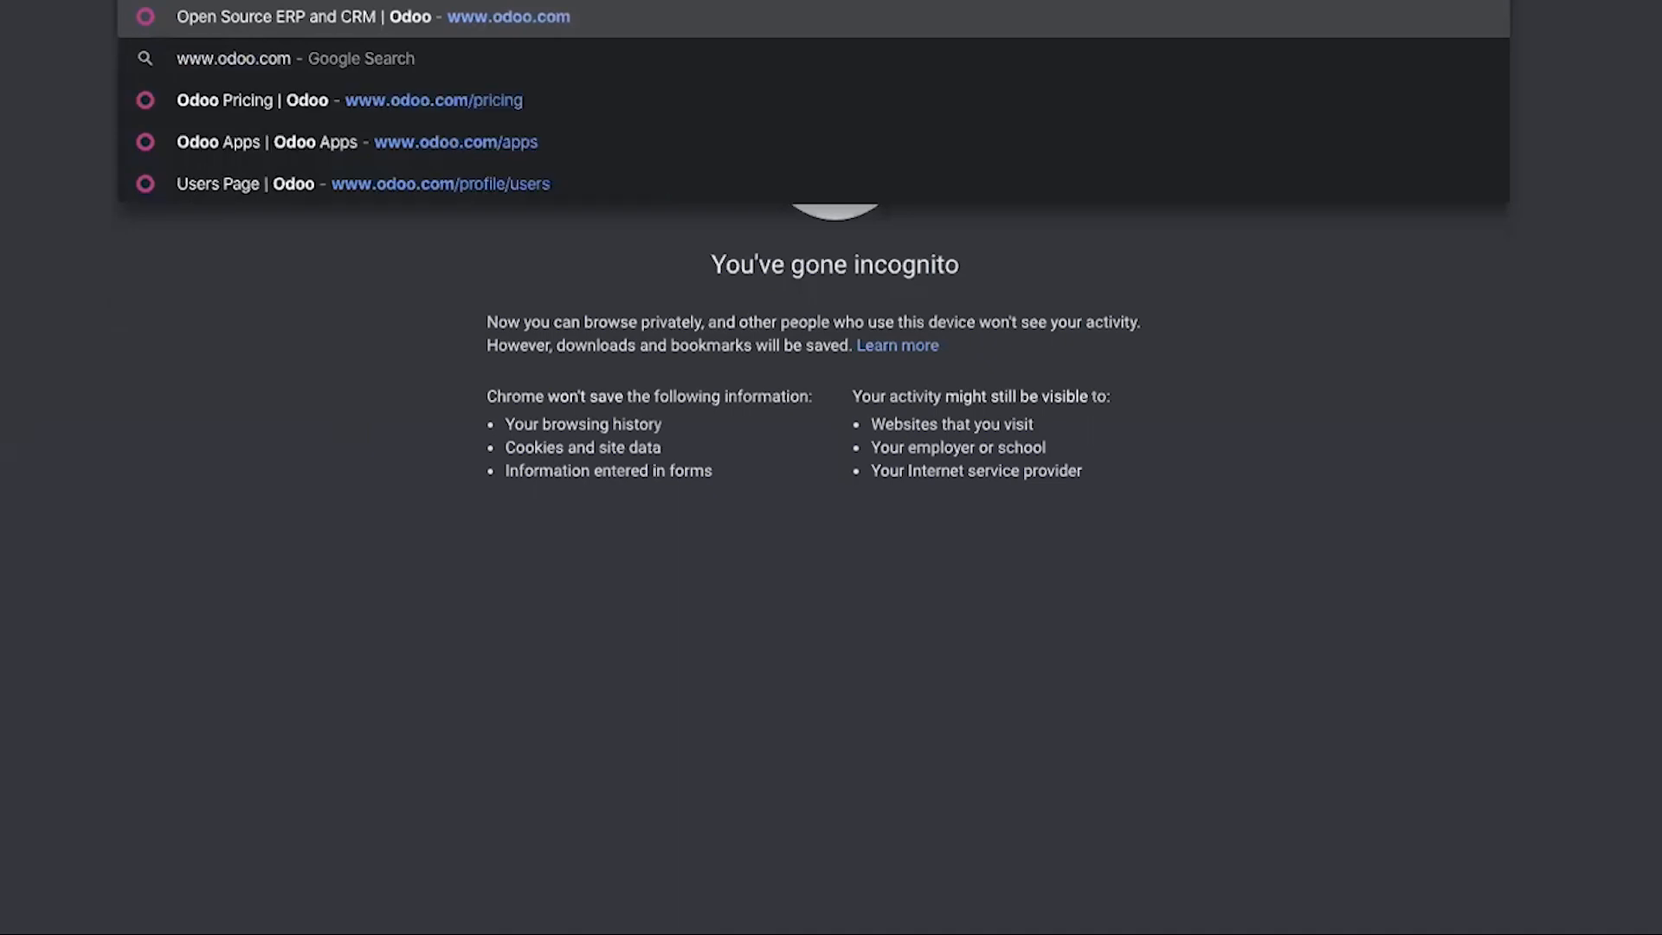
key("BackSpace")
key("BackSpace")
key("BackSpace")
key("BackSpace")
key("BackSpace")
key("BackSpace")
key("BackSpace")
key("BackSpace")
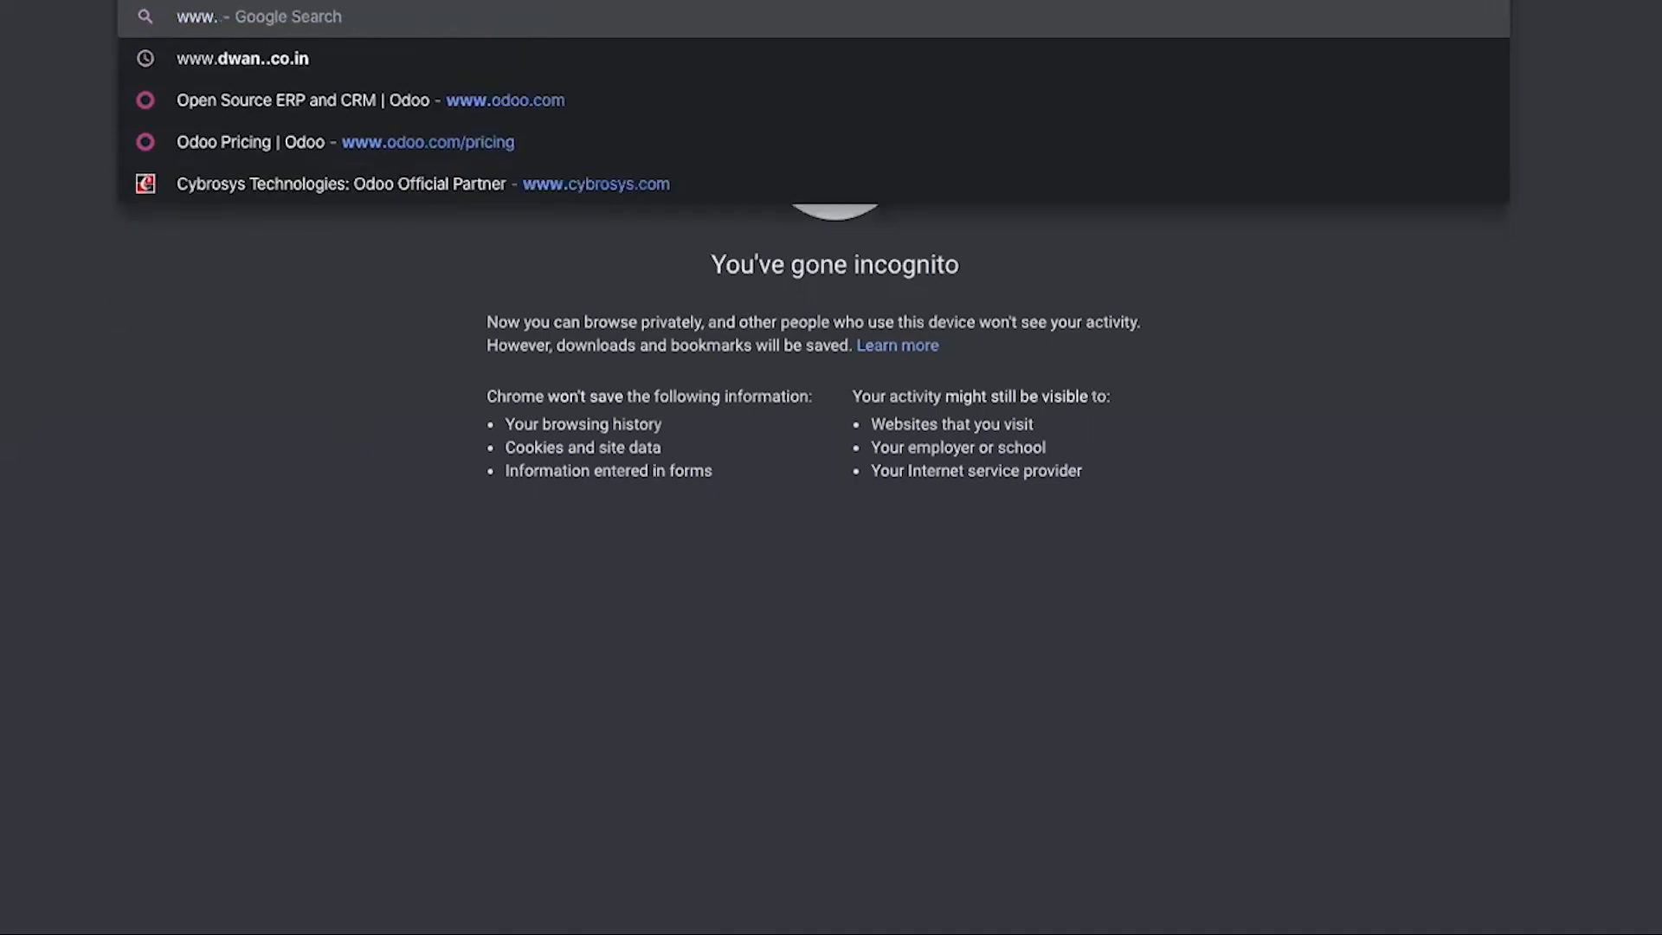
type("c")
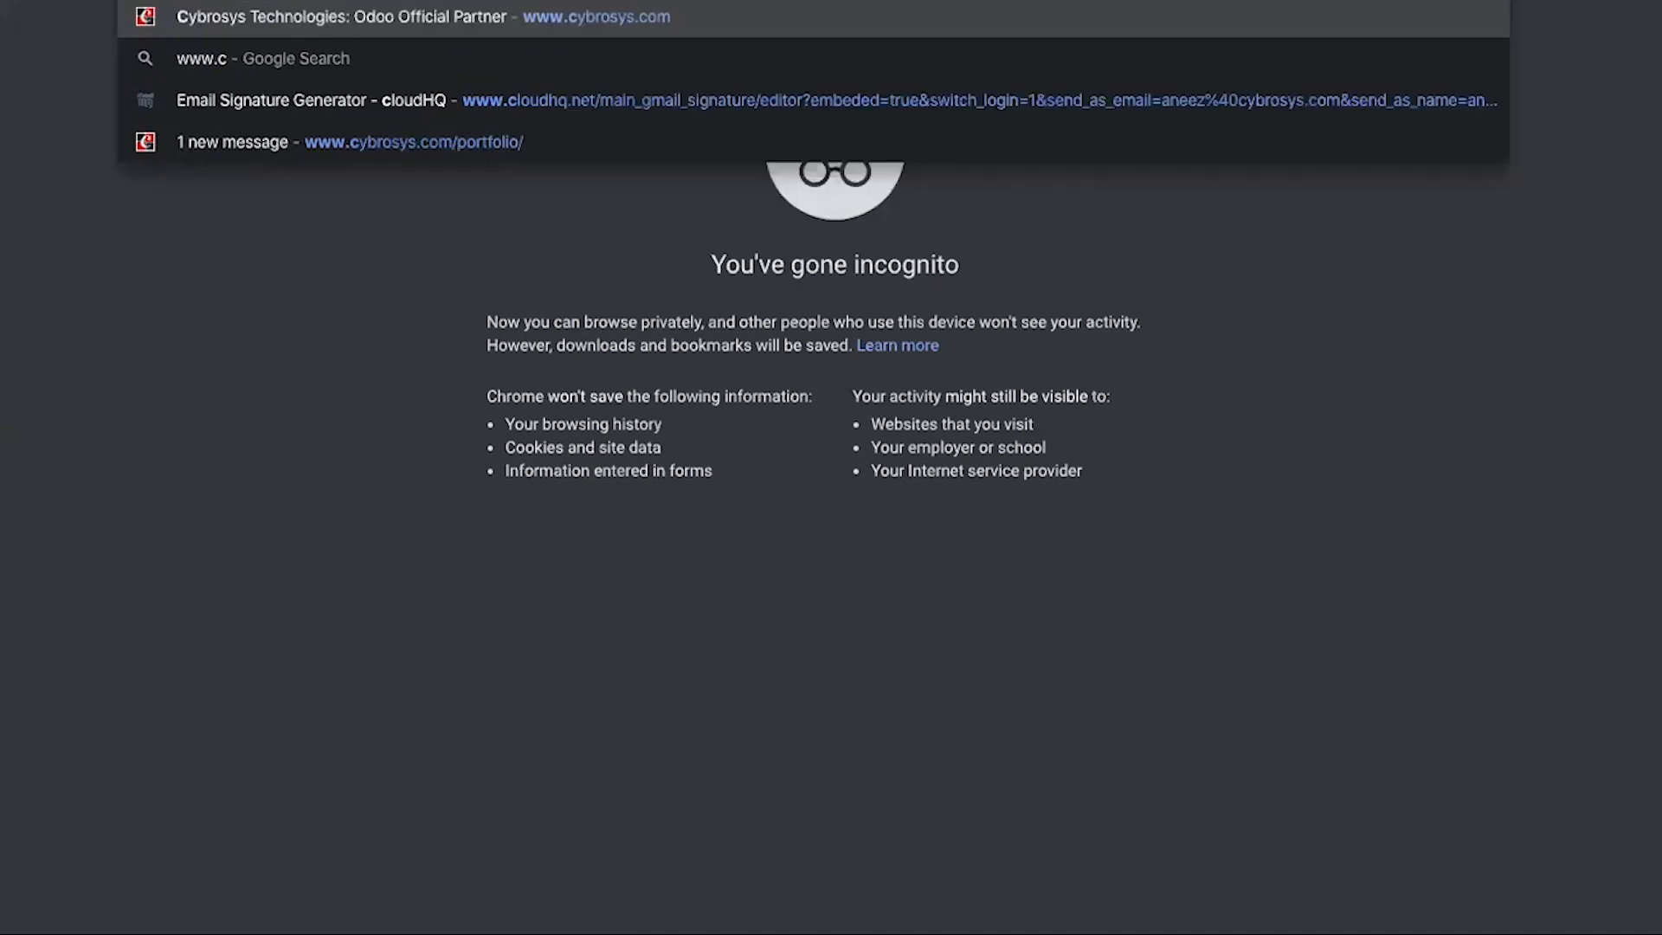
key("Return")
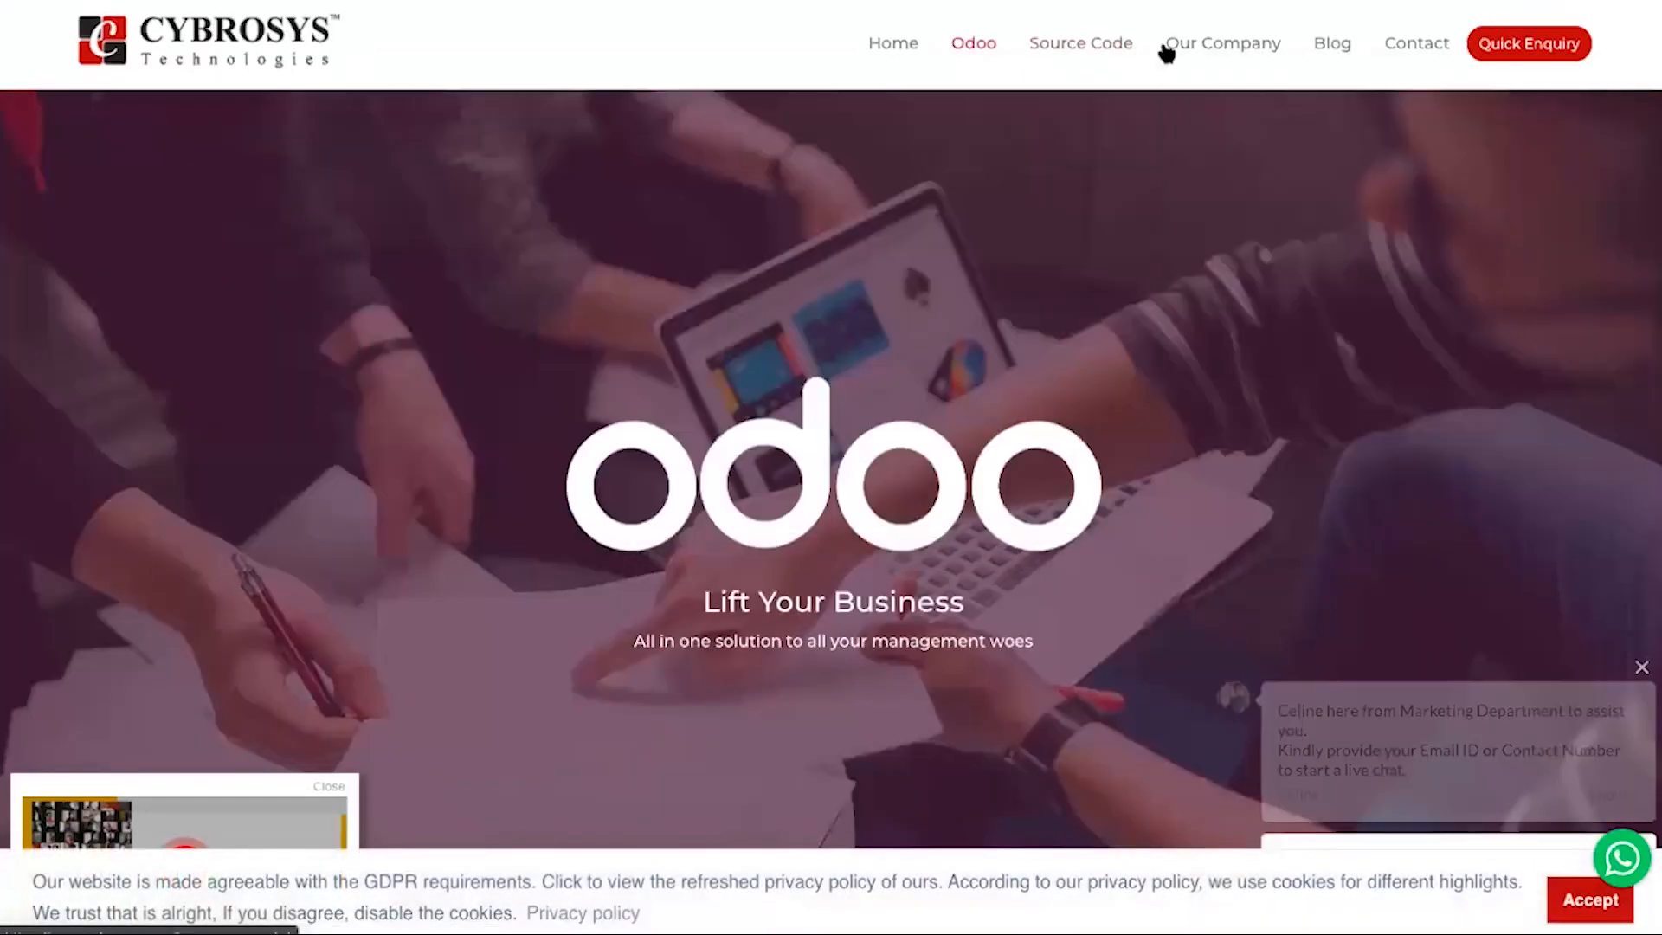
mouse_move(1269, 42)
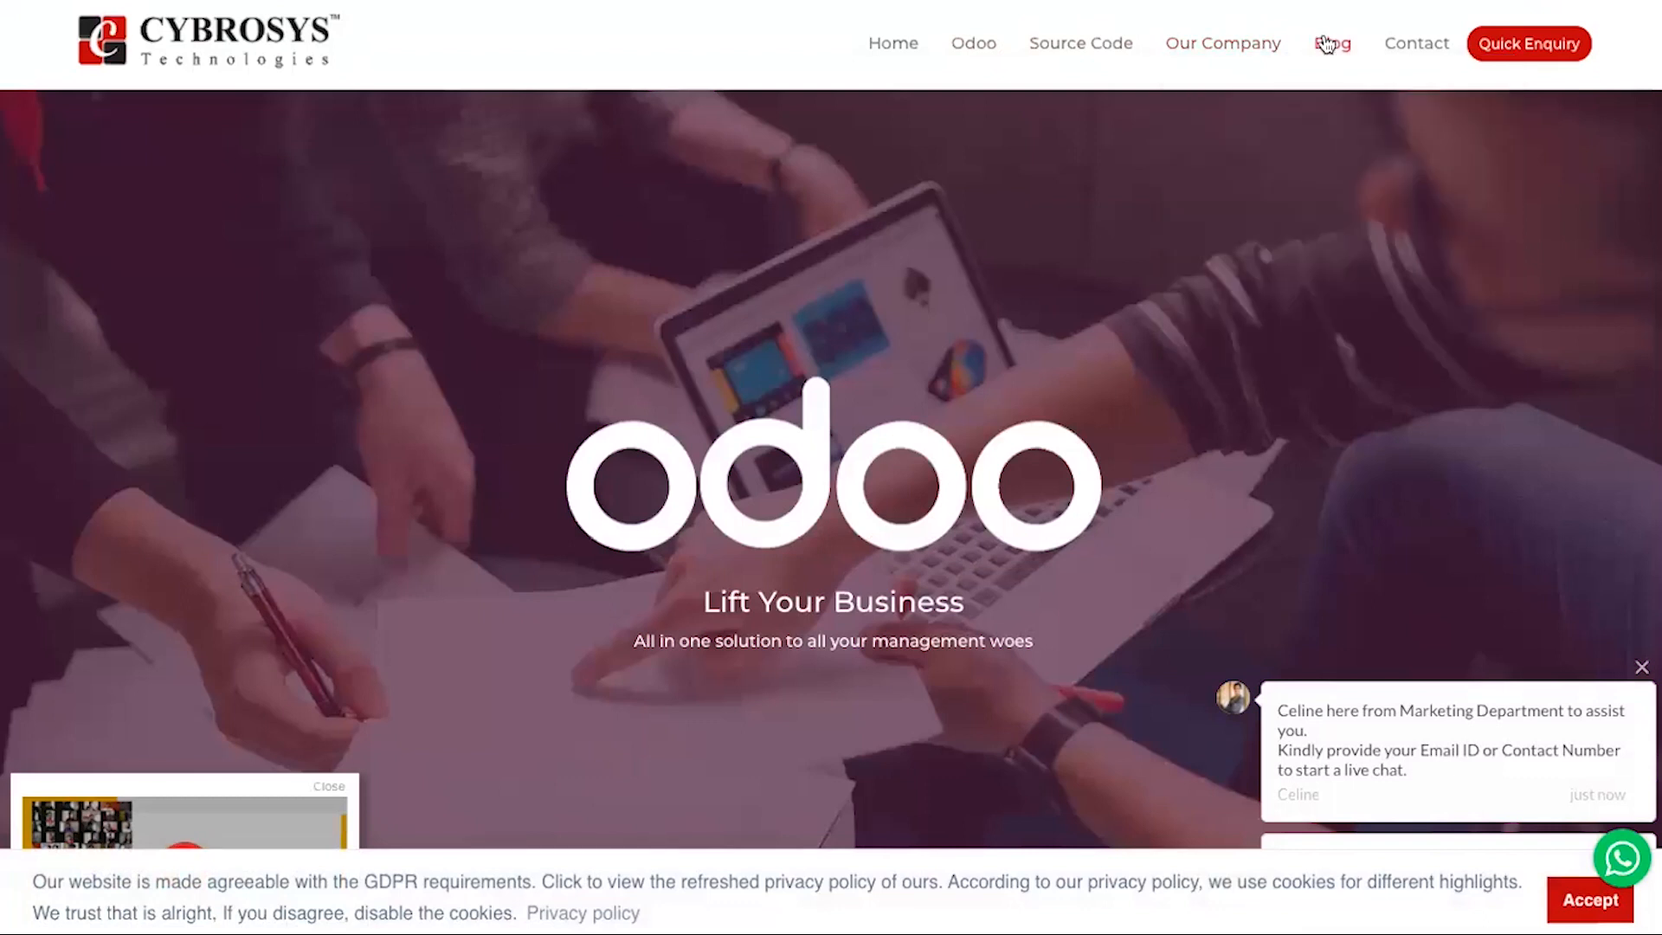
left_click(1331, 47)
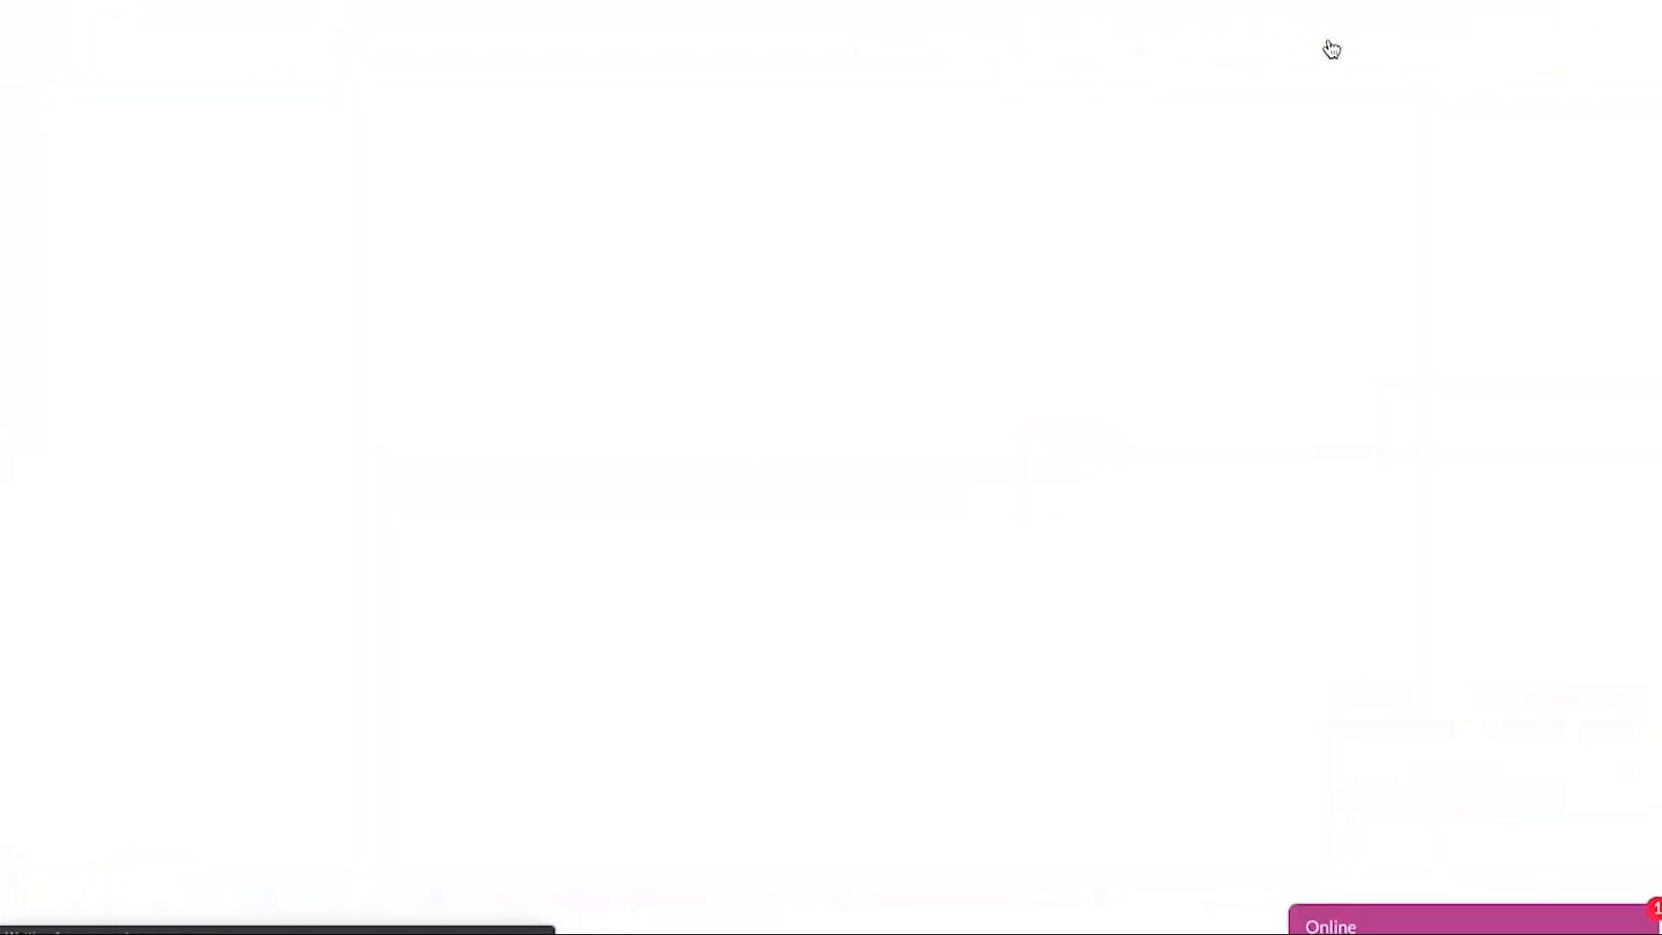
Enter manu as the blog's title and content search term.
left_click(477, 176)
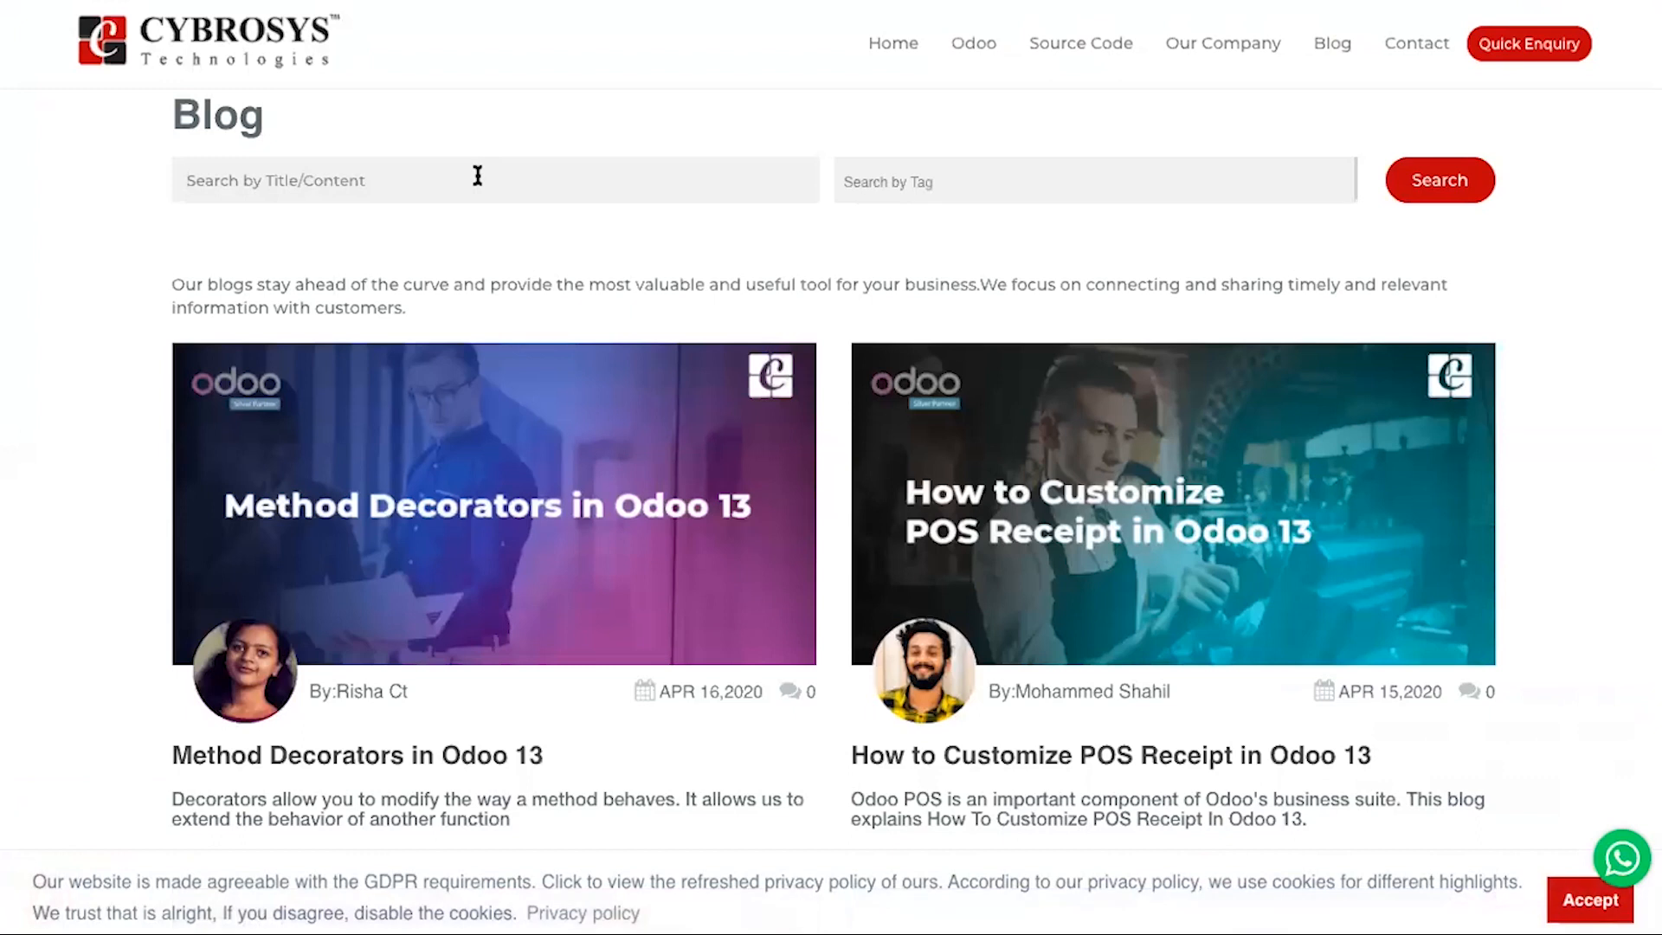
type("man")
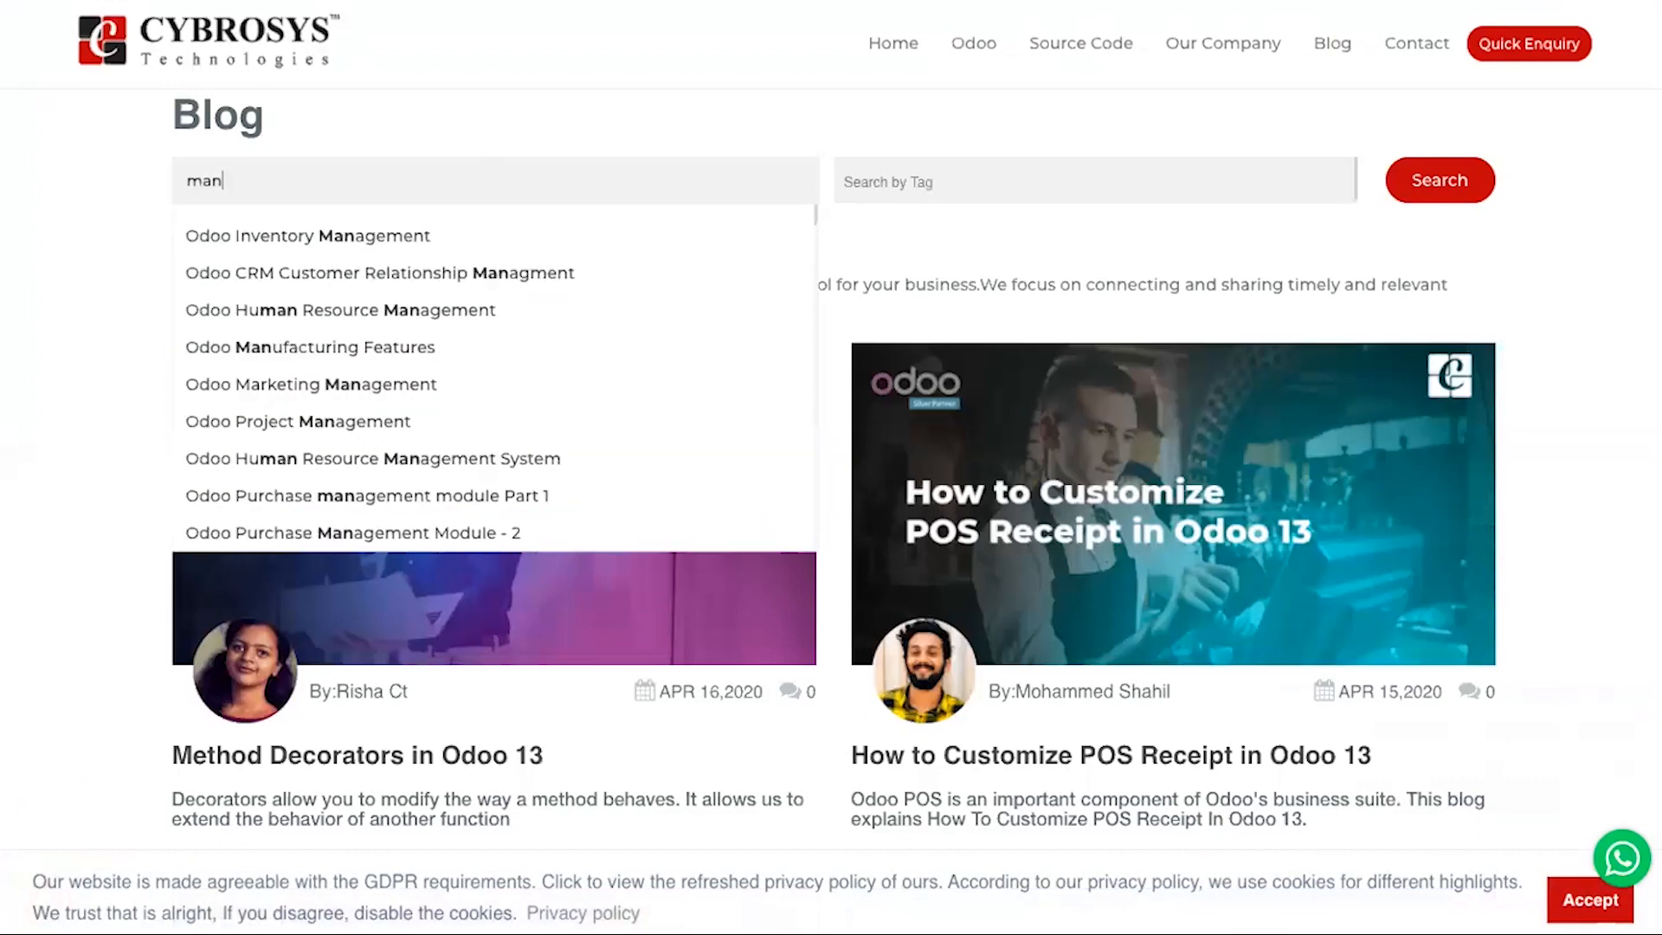
type("ufa")
key("BackSpace")
key("BackSpace")
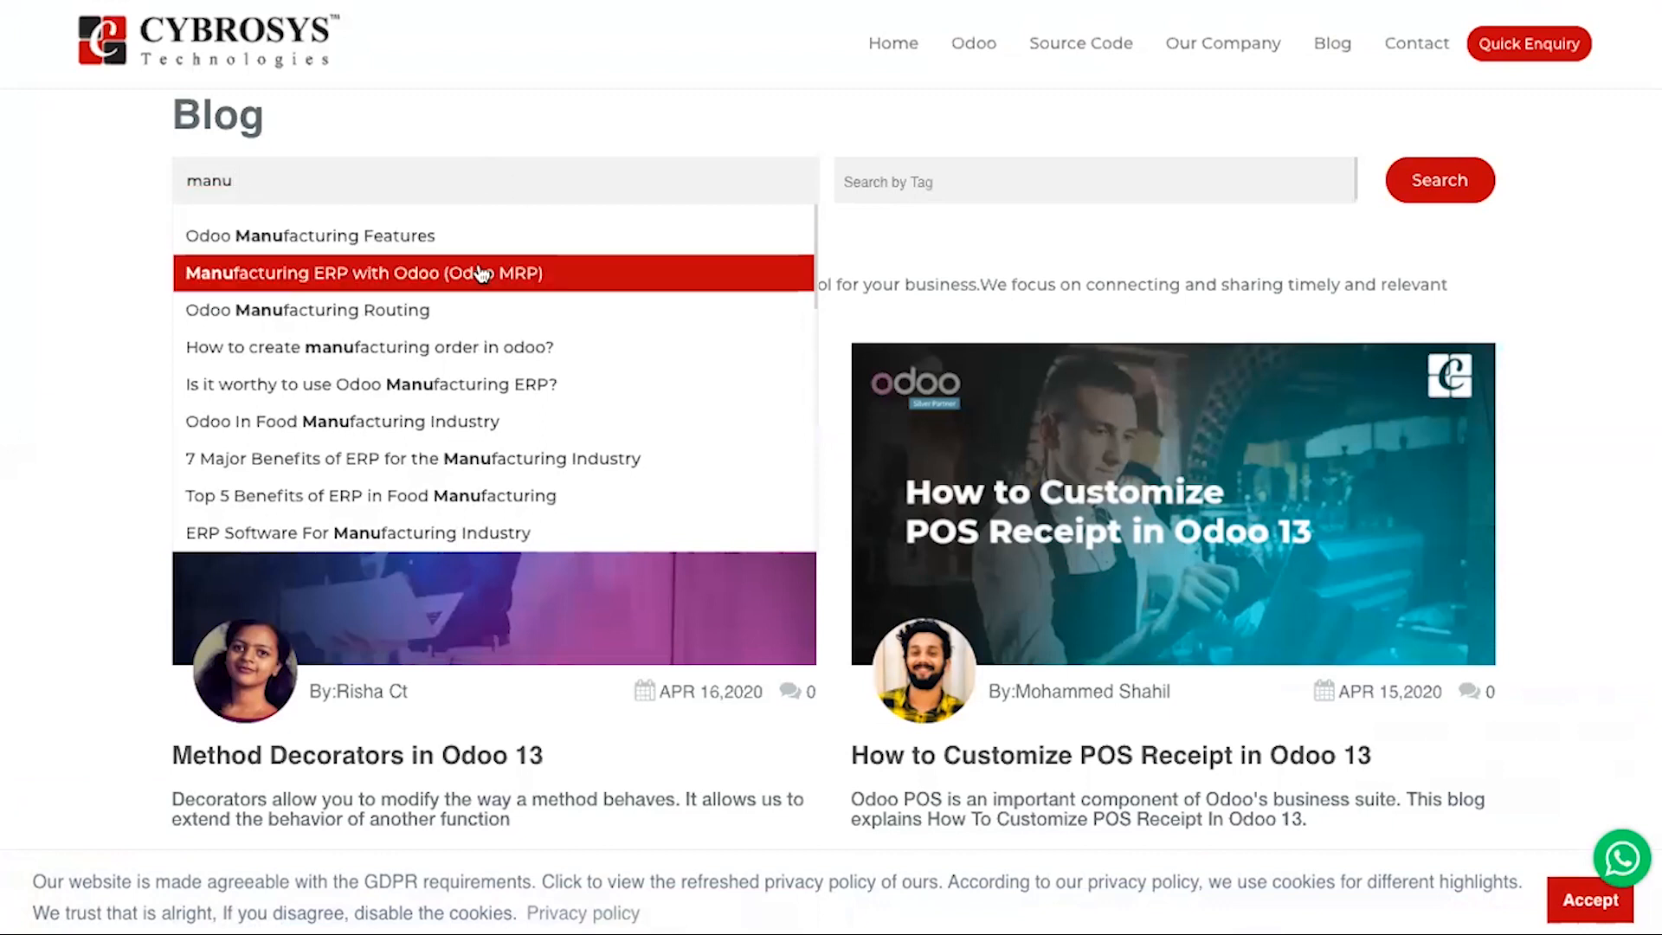
Add the Manufacturing tag to the blog search and run it.
left_click(900, 177)
scroll(901, 385, "down", 2)
scroll(900, 387, "down", 3)
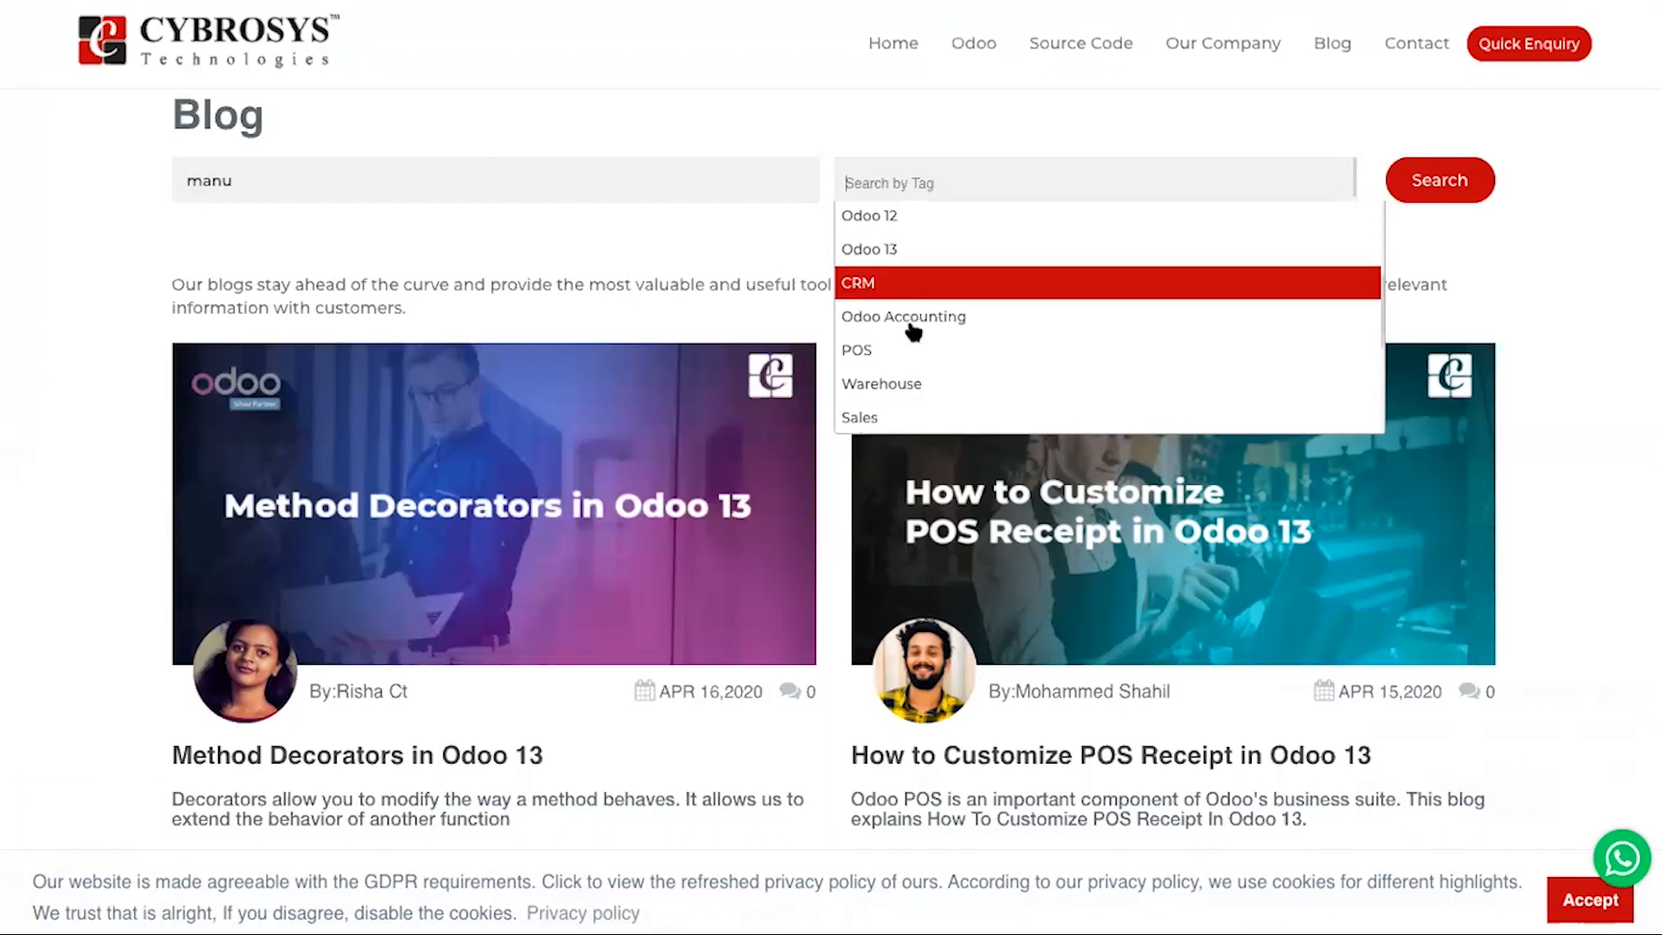
scroll(922, 319, "up", 1)
scroll(923, 318, "down", 1)
scroll(923, 319, "down", 2)
scroll(922, 318, "down", 2)
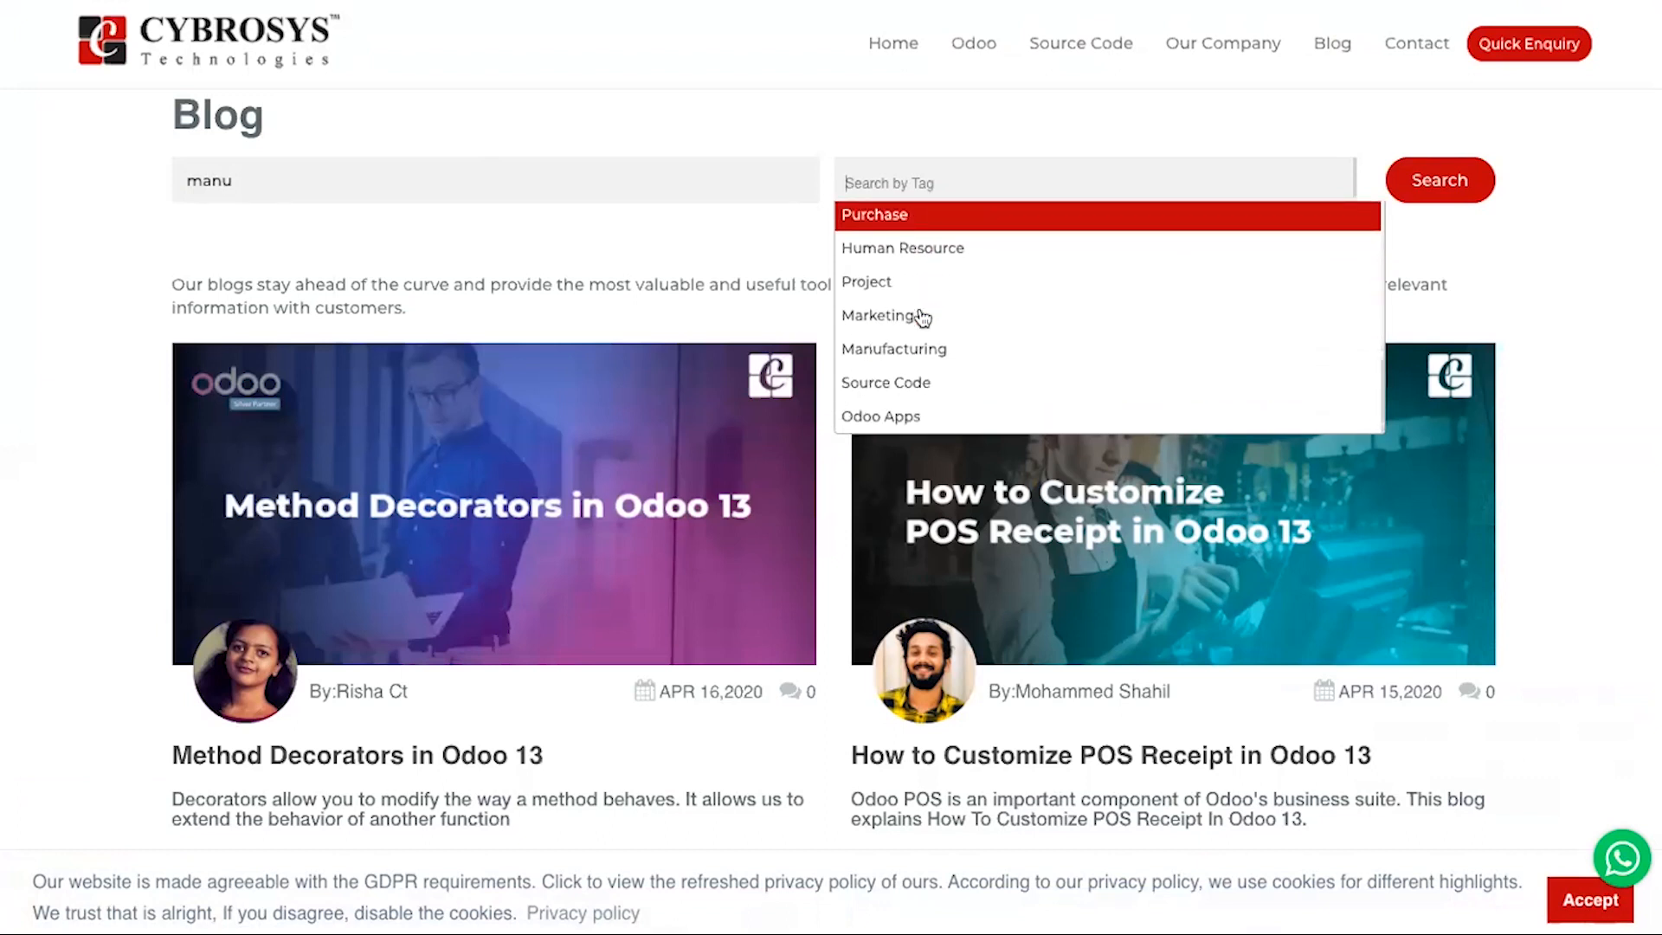
left_click(911, 349)
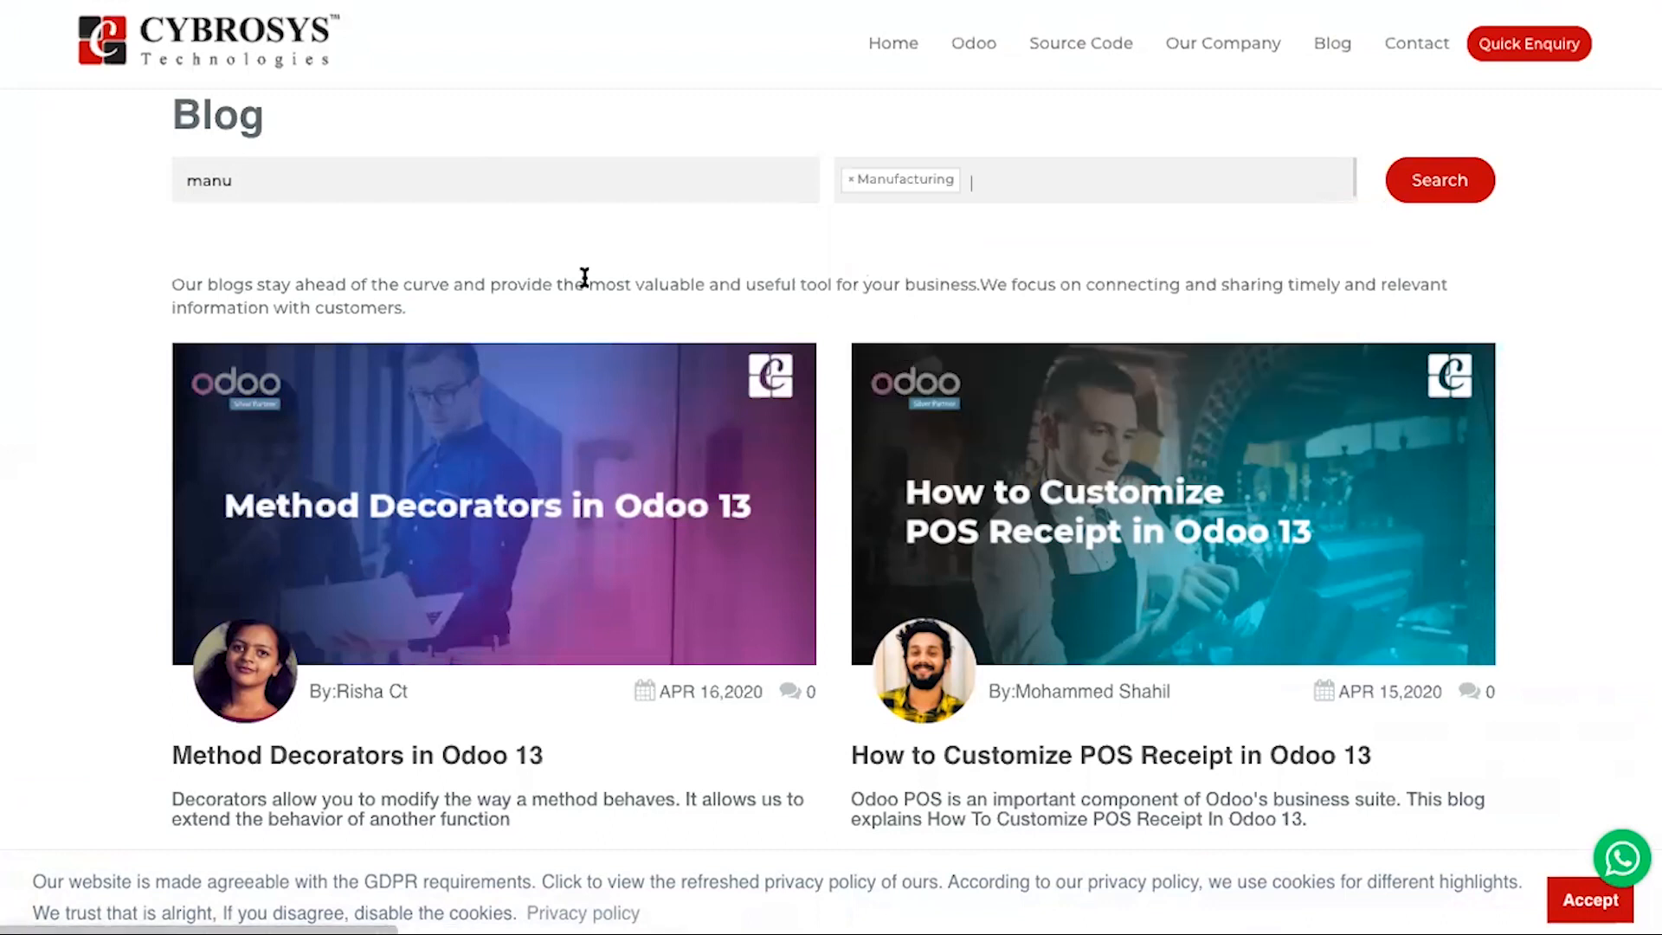
left_click(1424, 174)
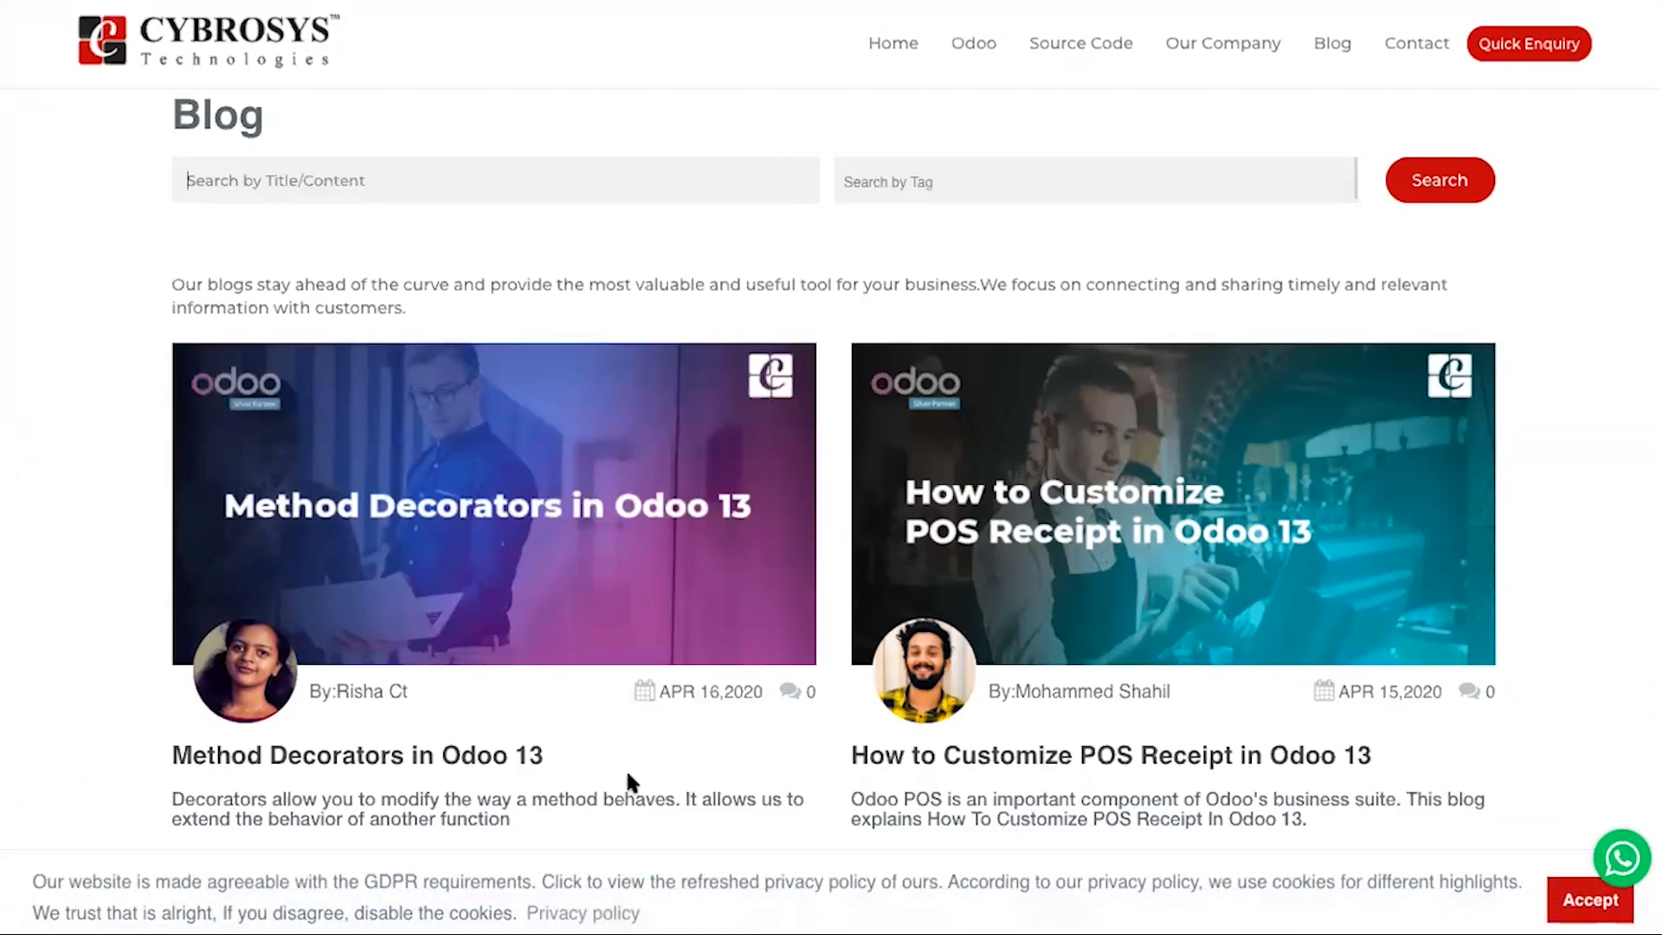
Look through the listed blog posts and choose Technical as the search tag.
scroll(625, 767, "down", 5)
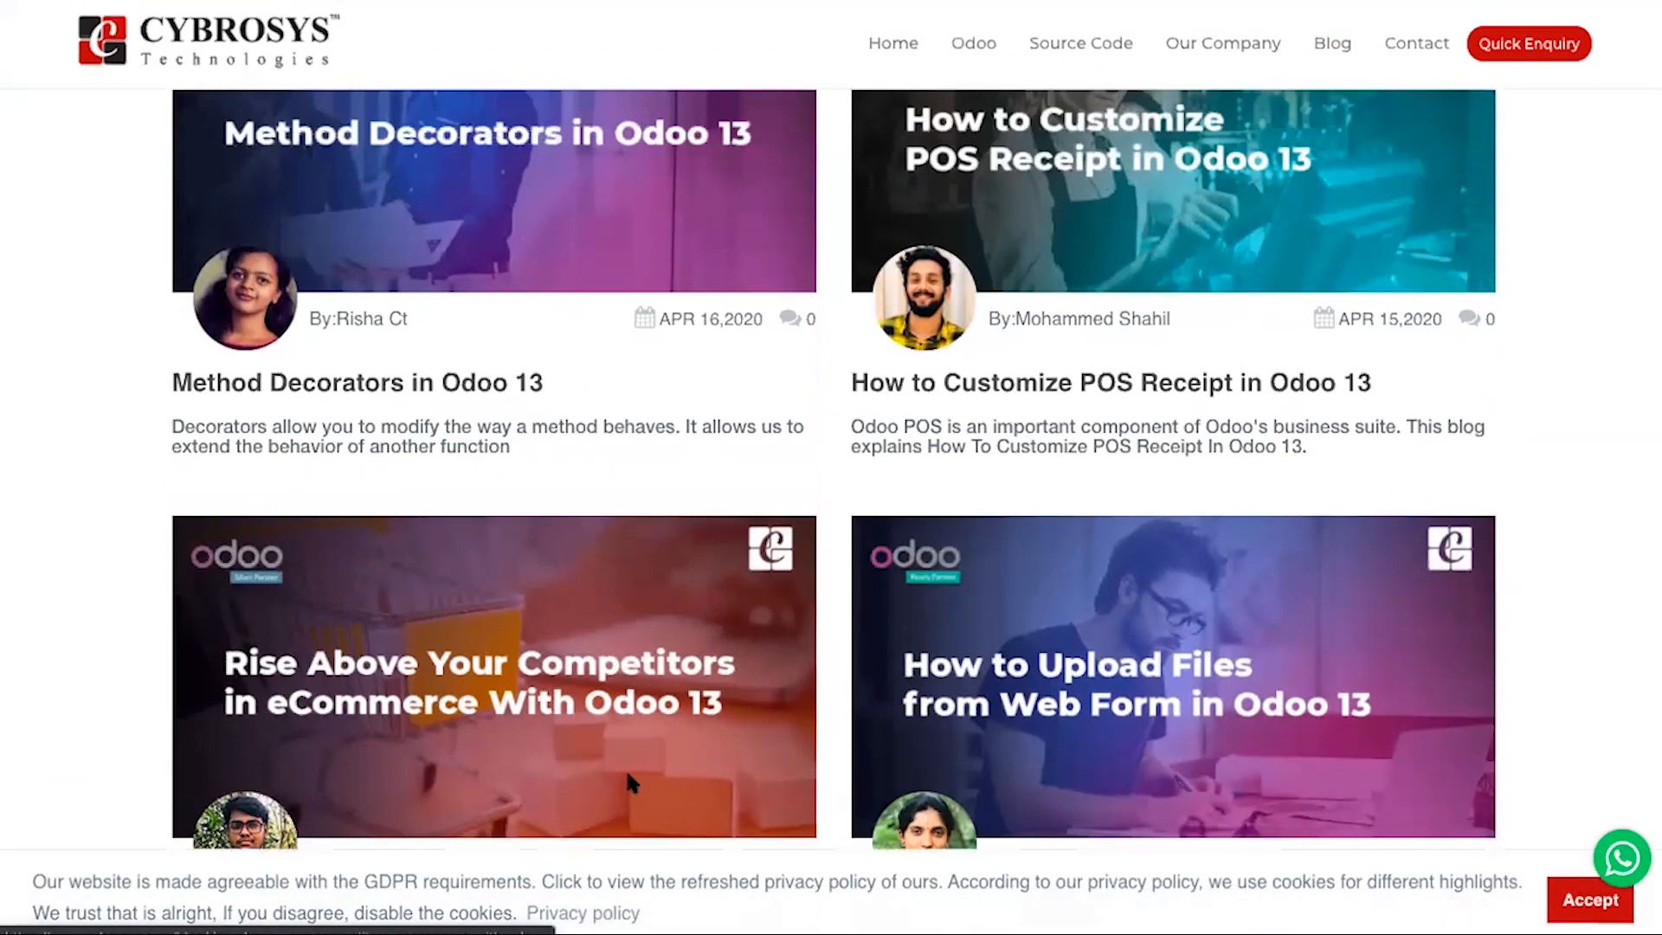
scroll(625, 766, "up", 5)
left_click(966, 176)
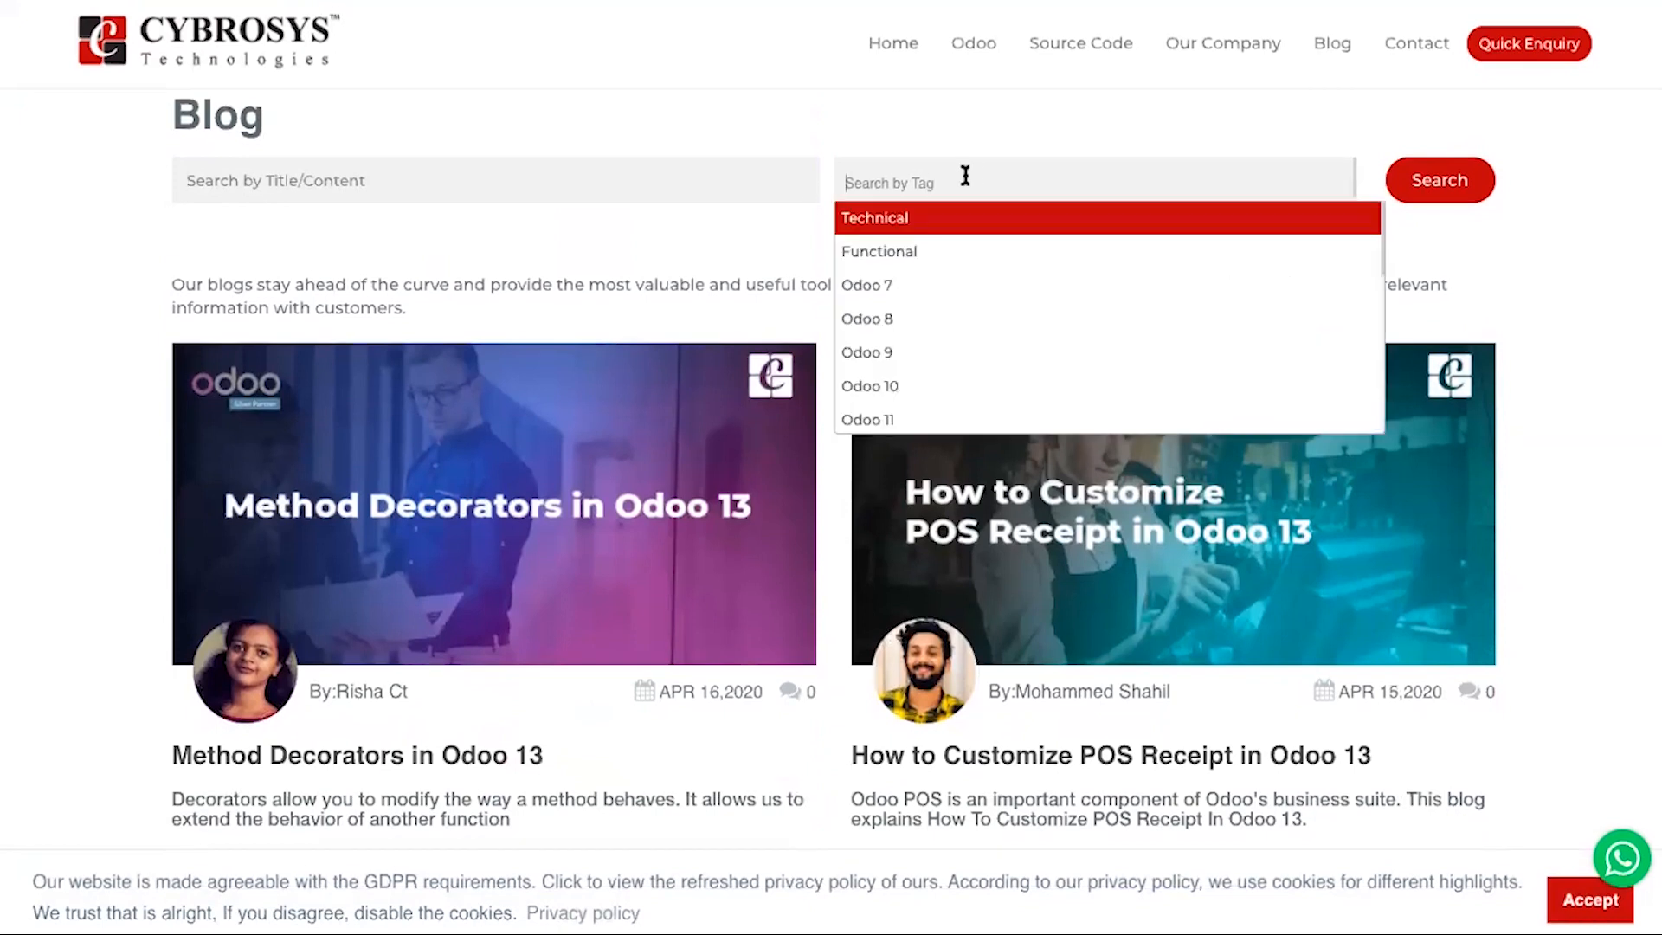
left_click(927, 218)
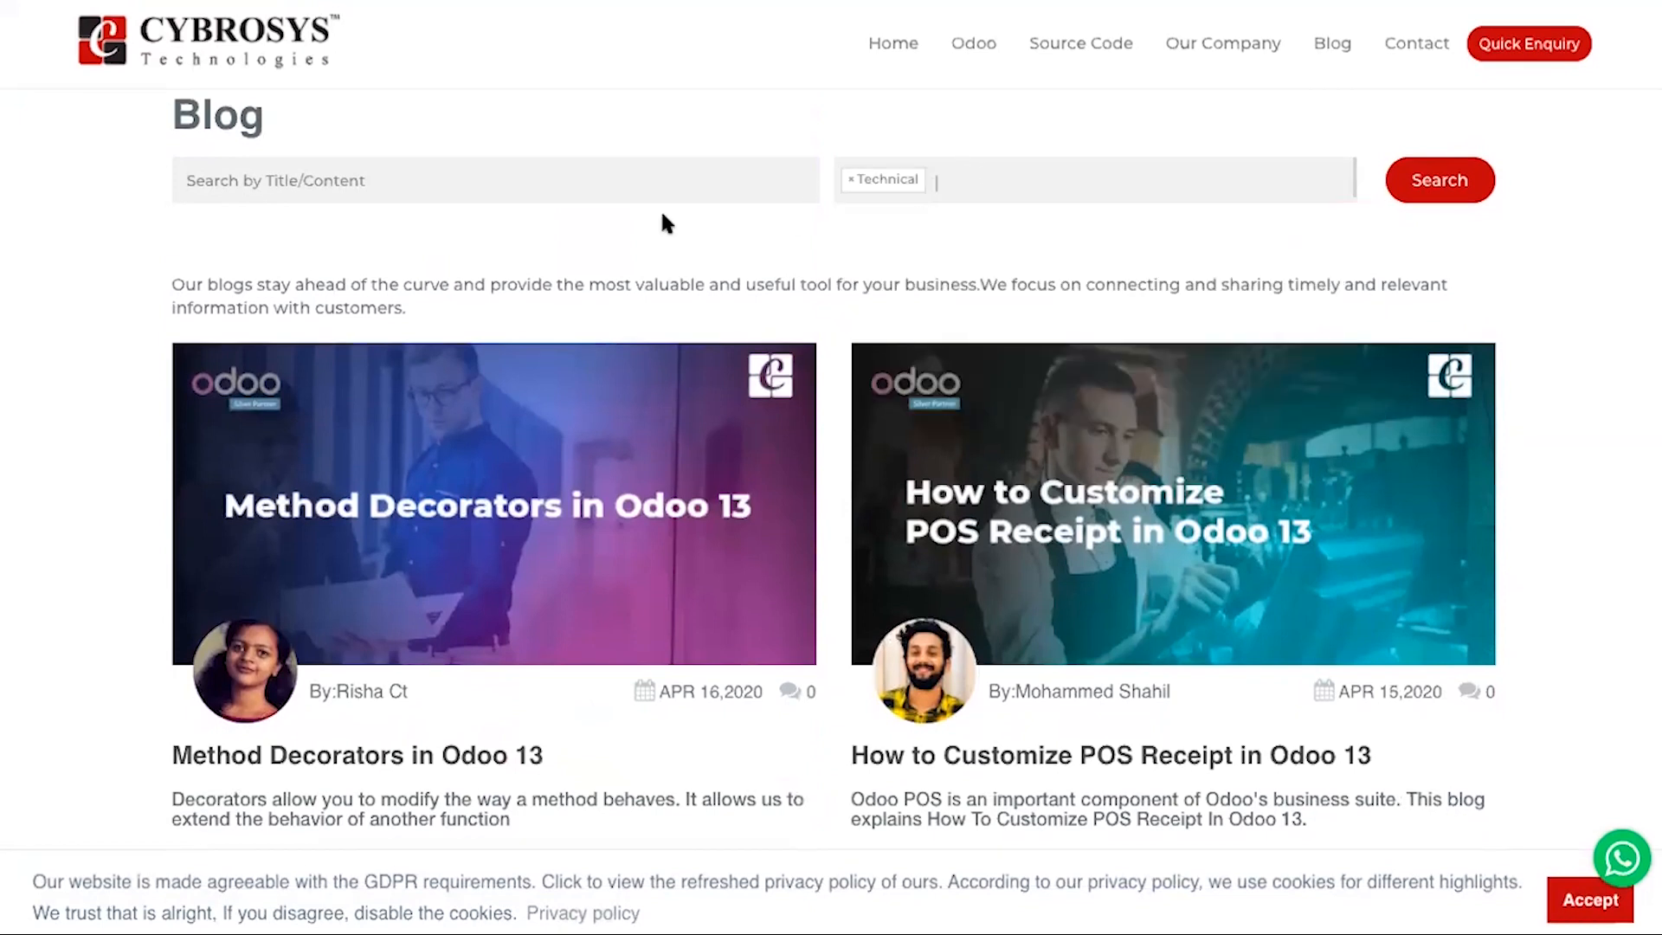